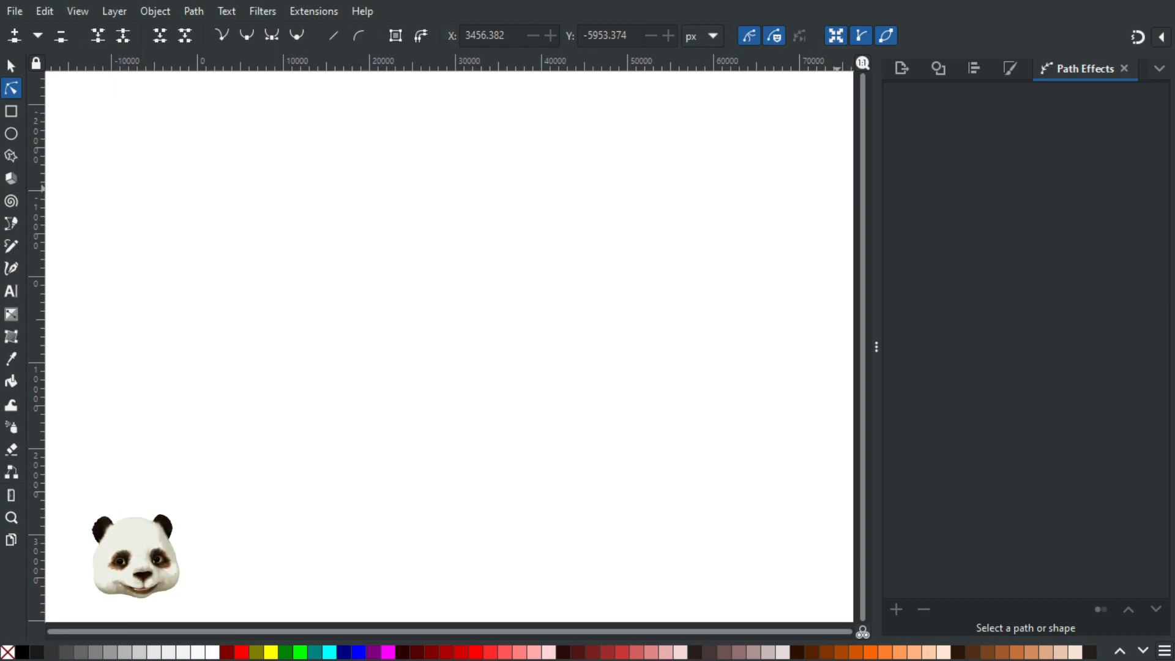
Make the hidden Terrain layer visible in the Core group.
drag(1174, 58, 956, 55)
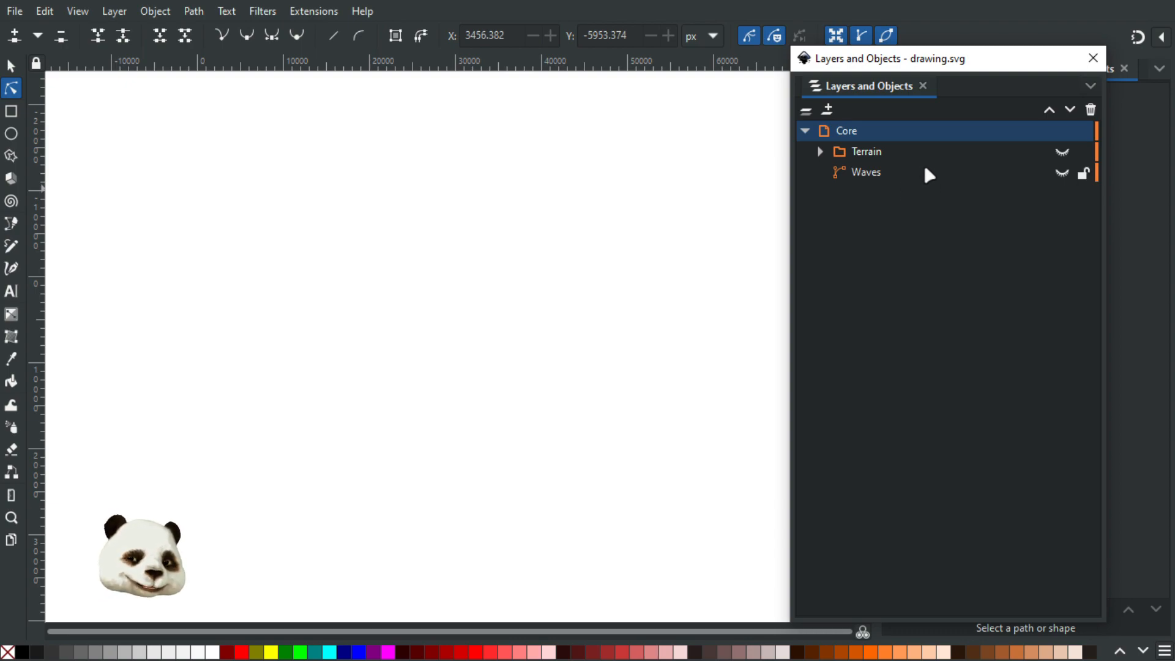
click(1063, 154)
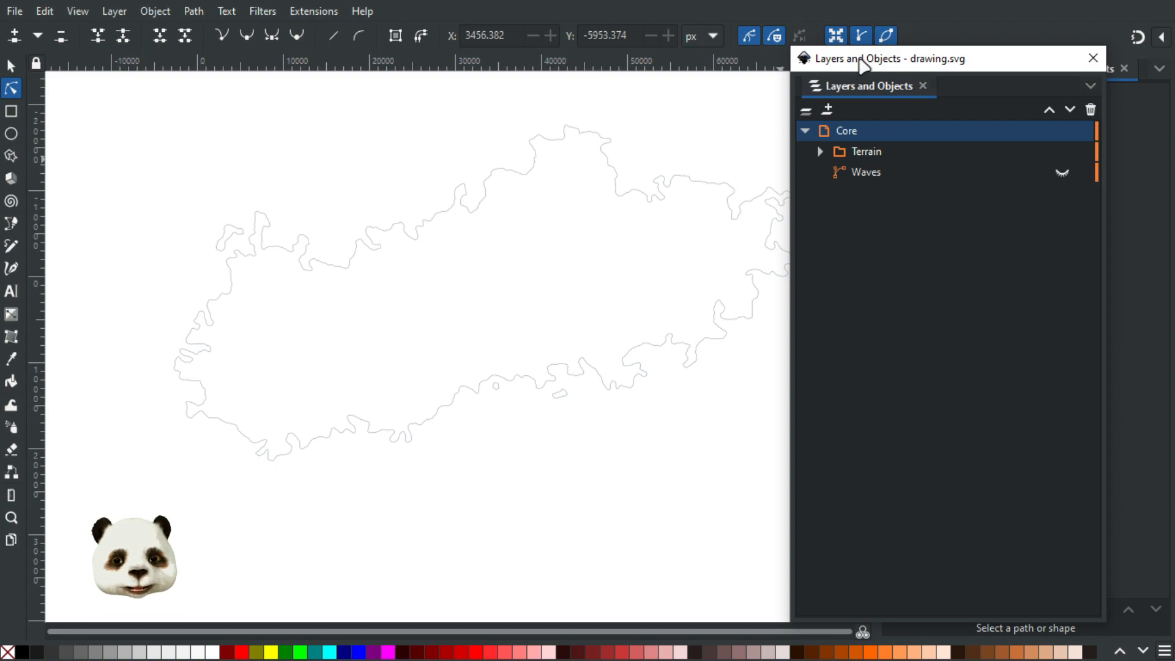
drag(856, 61, 1174, 63)
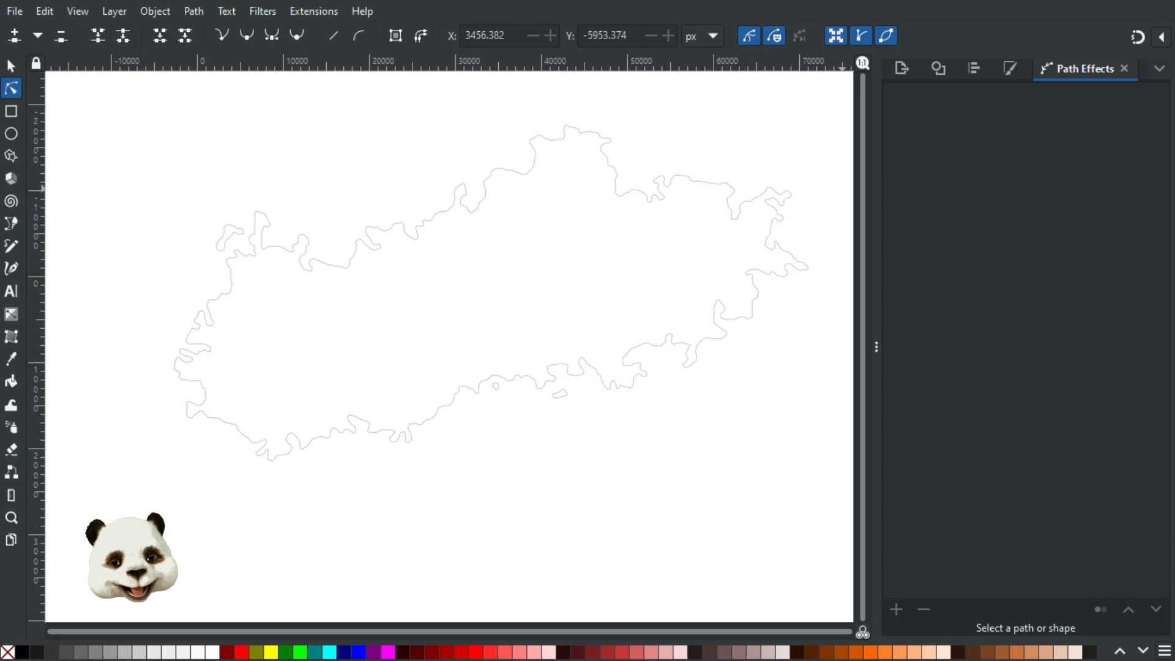
Examine the small group of wave lines off the landmass's northwestern coast.
scroll(174, 278, up, 1)
scroll(178, 276, up, 2)
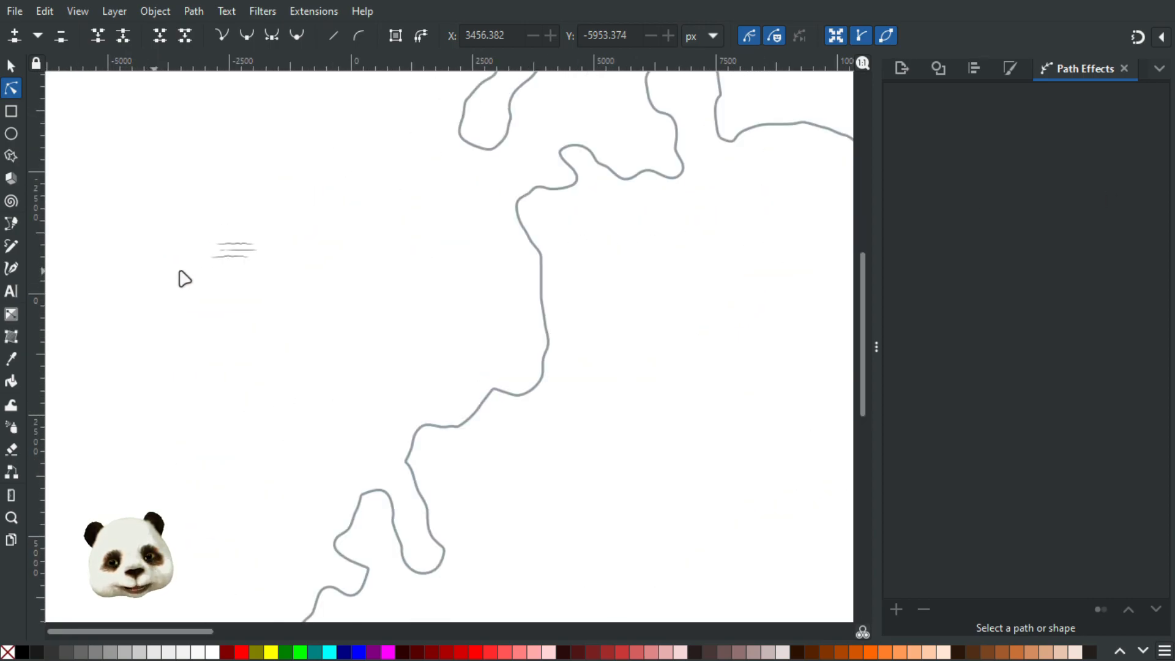
scroll(428, 252, down, 3)
drag(554, 187, 577, 218)
scroll(247, 332, up, 1)
scroll(465, 263, up, 2)
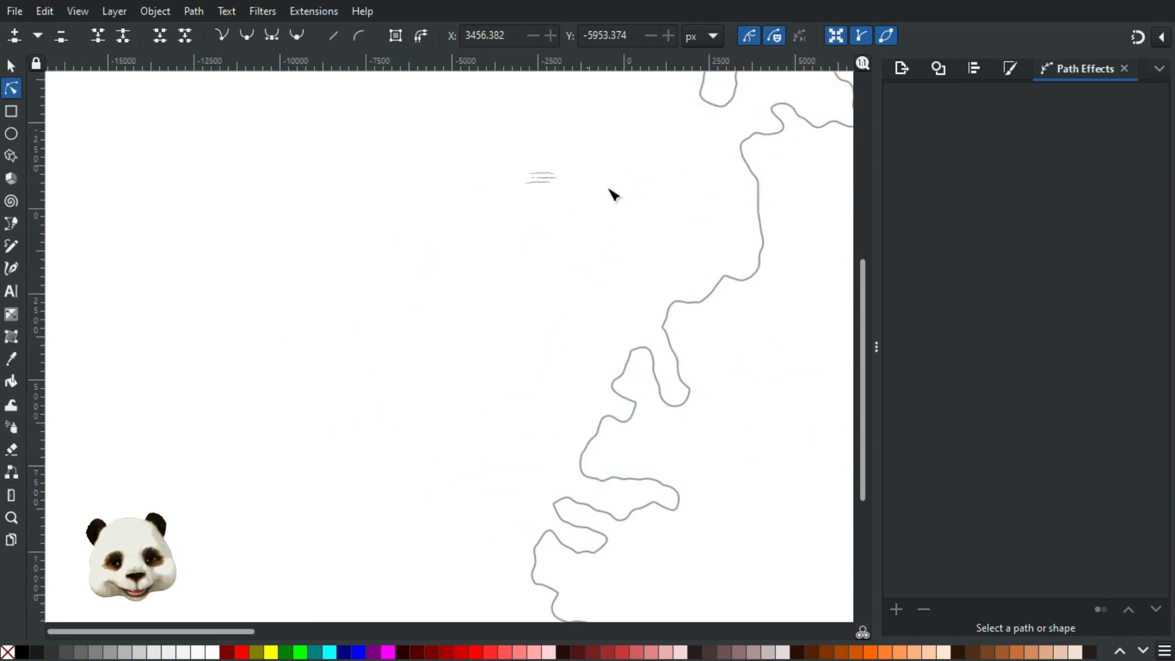
scroll(679, 153, up, 2)
scroll(527, 191, down, 1)
drag(551, 189, 524, 321)
scroll(357, 354, up, 2)
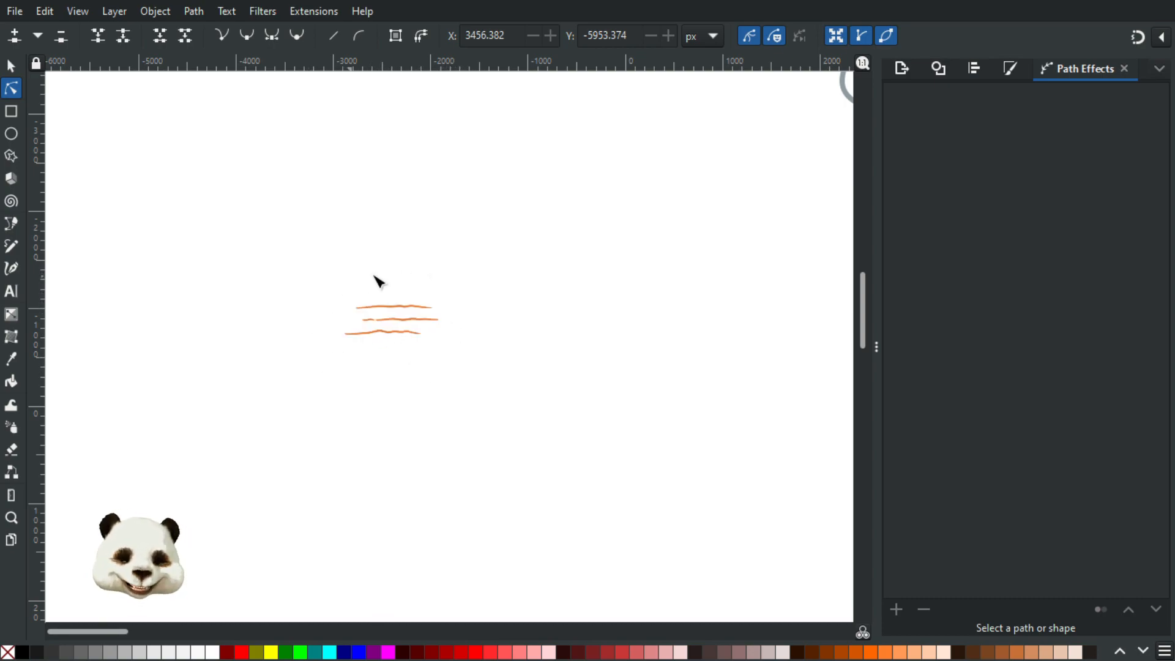
scroll(461, 312, down, 3)
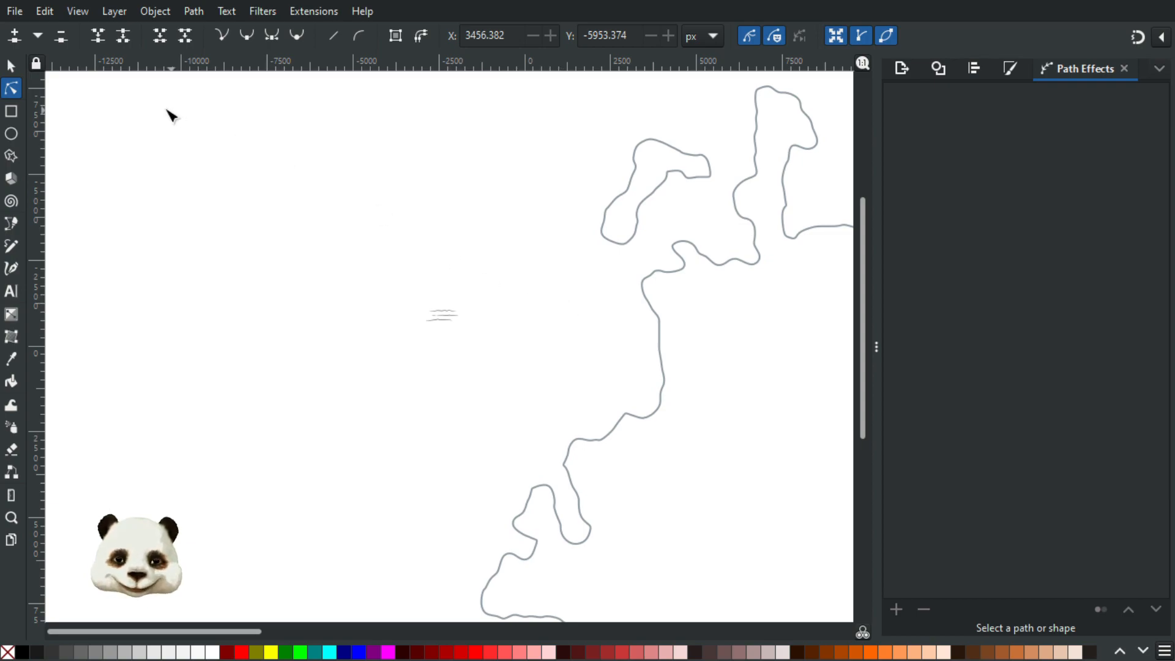
Move the group of wave lines into the empty area far northwest of the coastline.
click(11, 65)
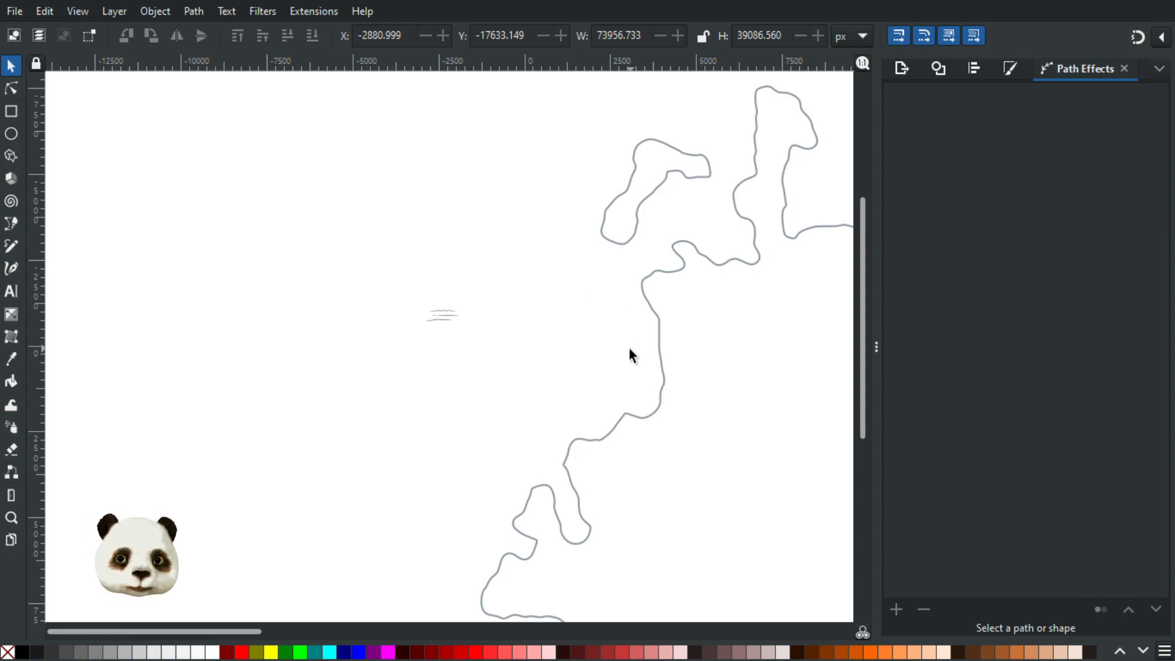
click(446, 315)
drag(447, 316, 163, 149)
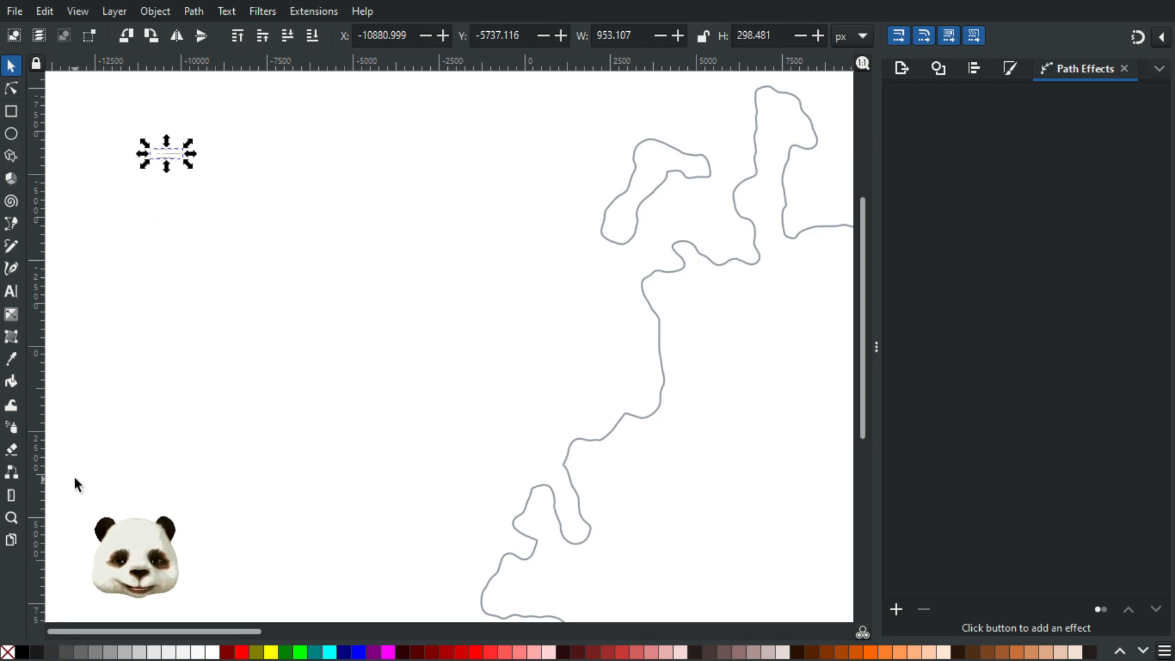
Set the Spray tool to spray clones of the wave lines and try a stroke along the small island's western side.
click(13, 426)
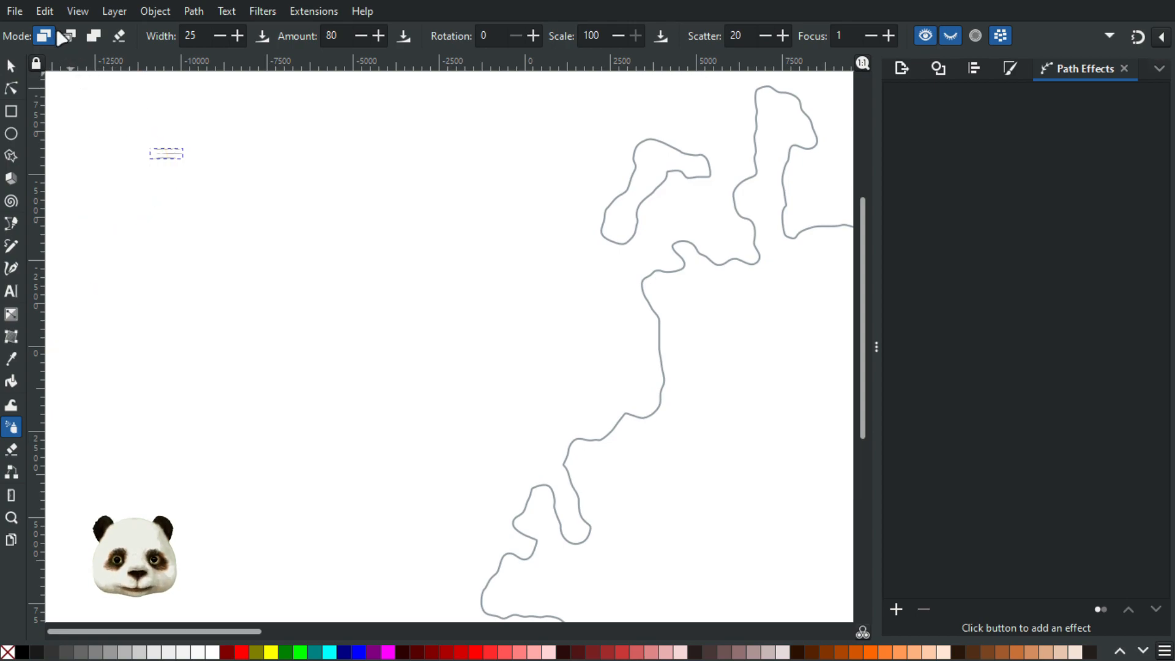
click(71, 36)
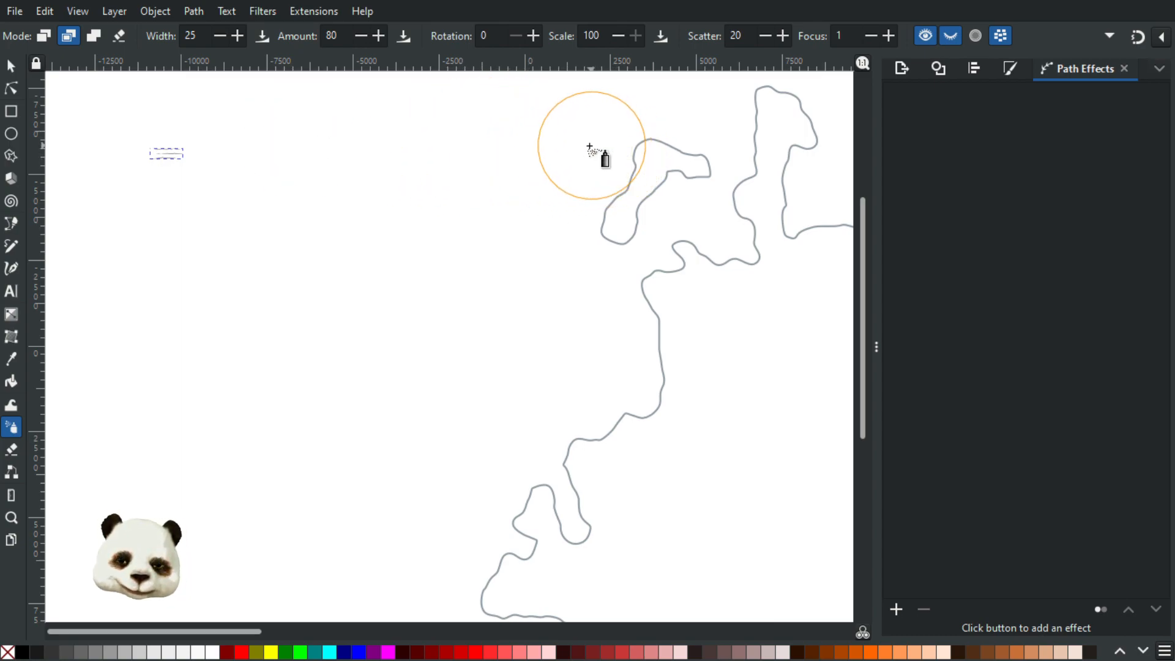
mouse_move(611, 139)
mouse_down()
mouse_move(576, 218)
mouse_move(606, 285)
mouse_up()
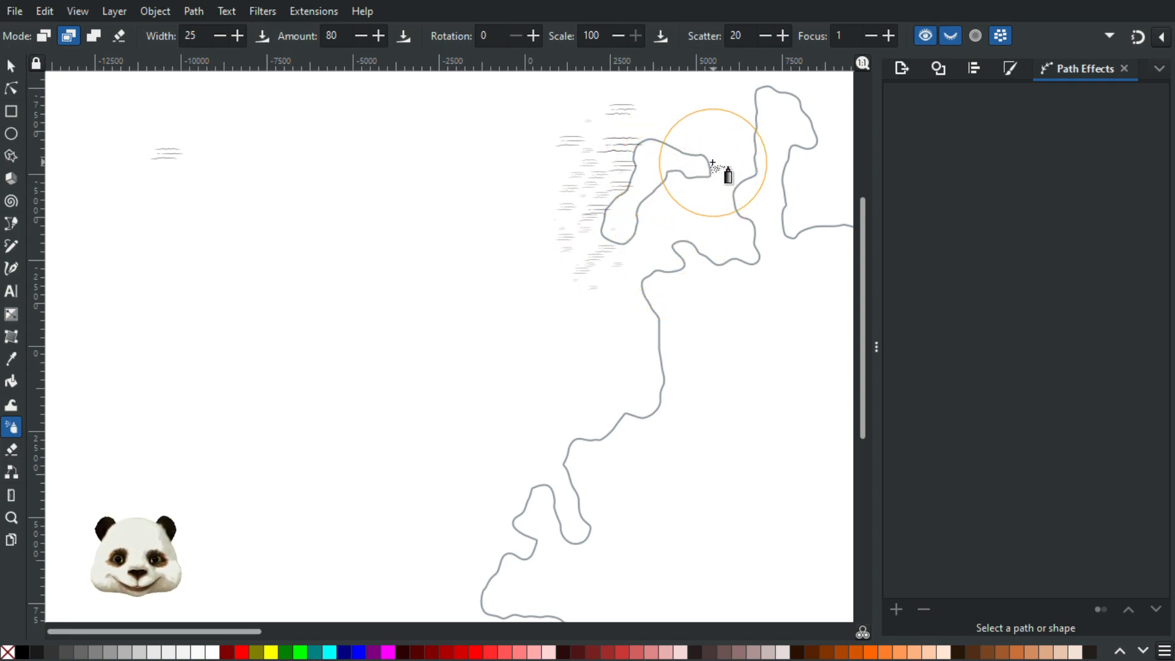
key(ctrl+z)
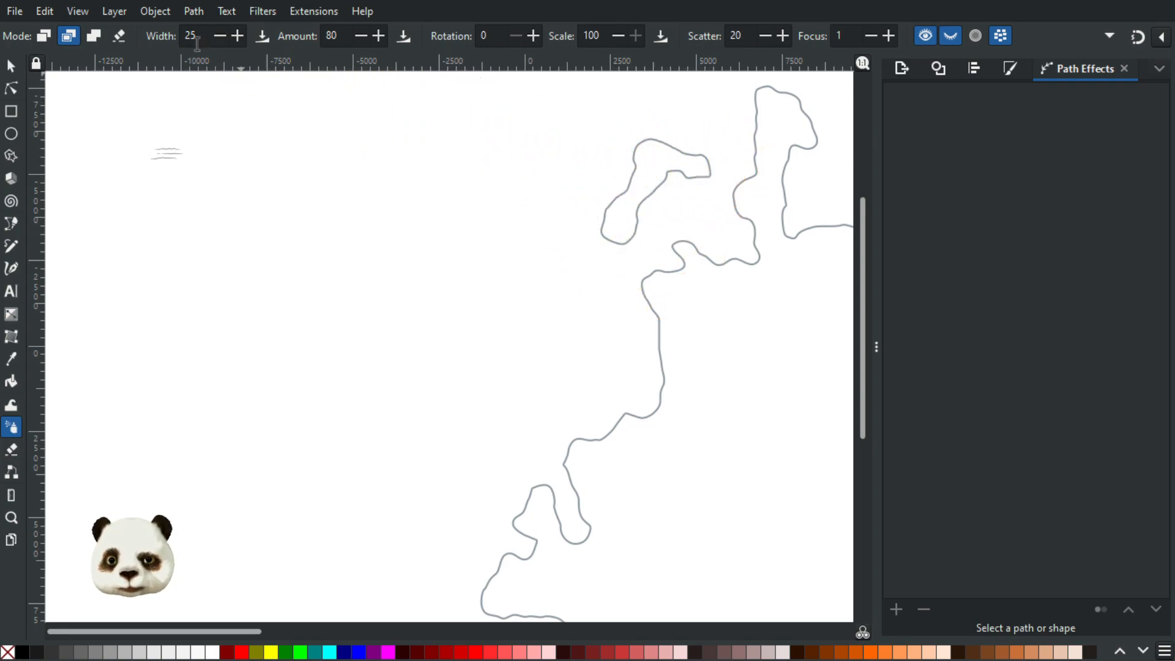
Set the spray width to 5 and try a stroke of waves beside the island.
drag(202, 37, 179, 37)
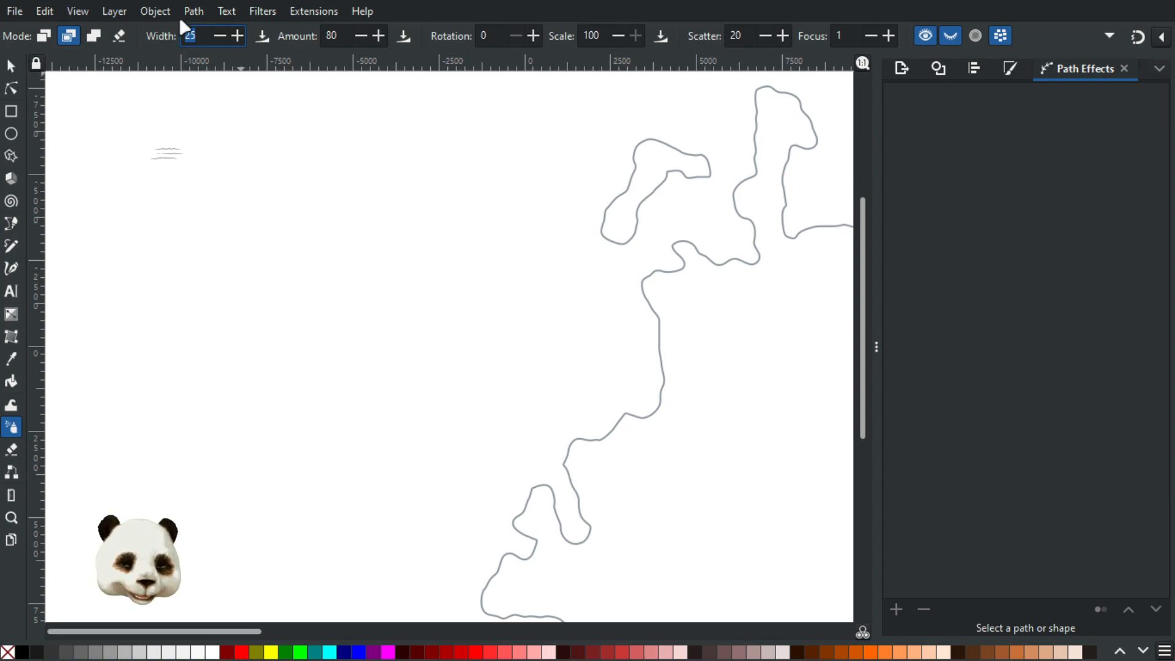
key(Return)
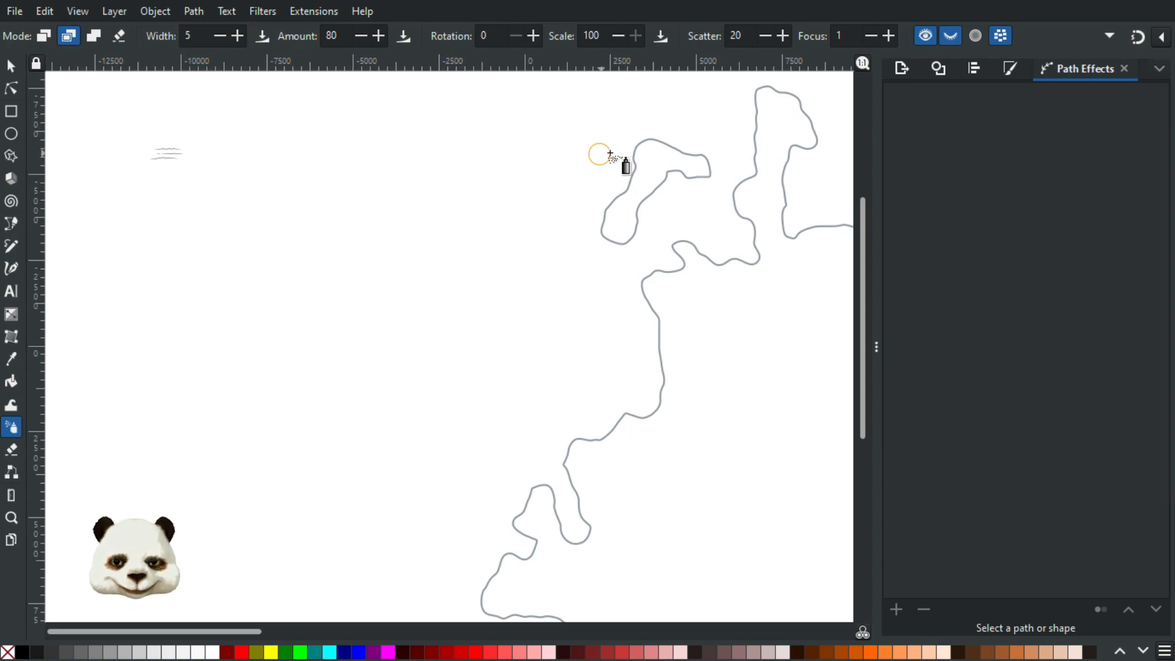
drag(620, 150, 598, 203)
key(Escape)
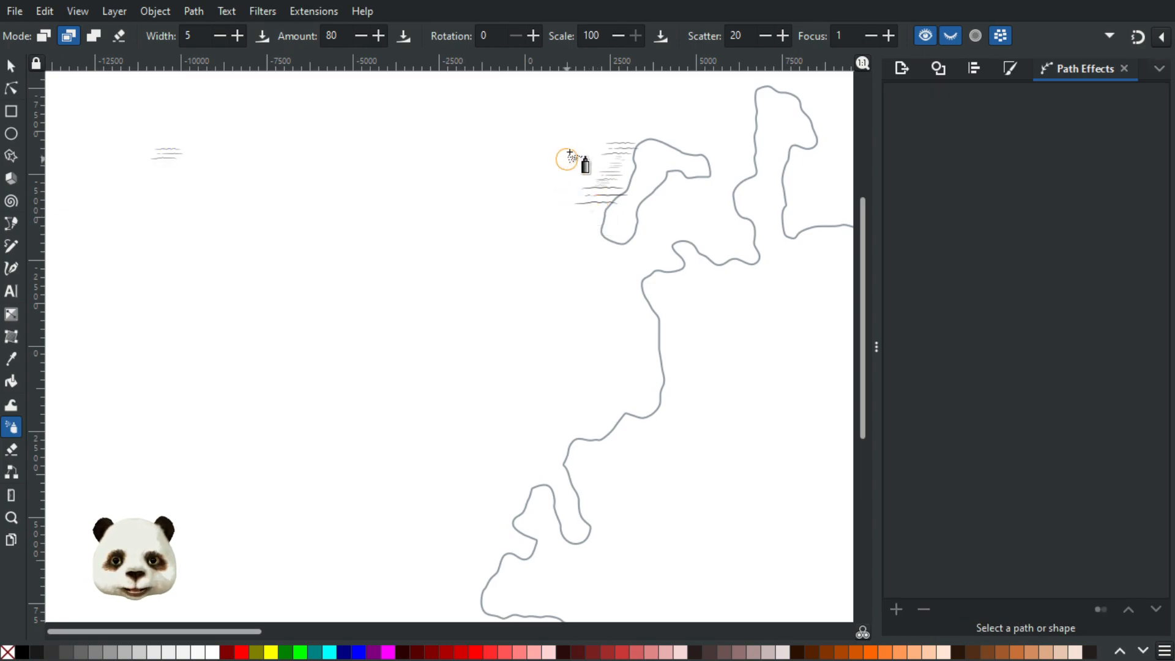
key(ctrl+z)
Set the spray scale variation to 25 and try a stroke of waves along the island's western side.
double_click(588, 35)
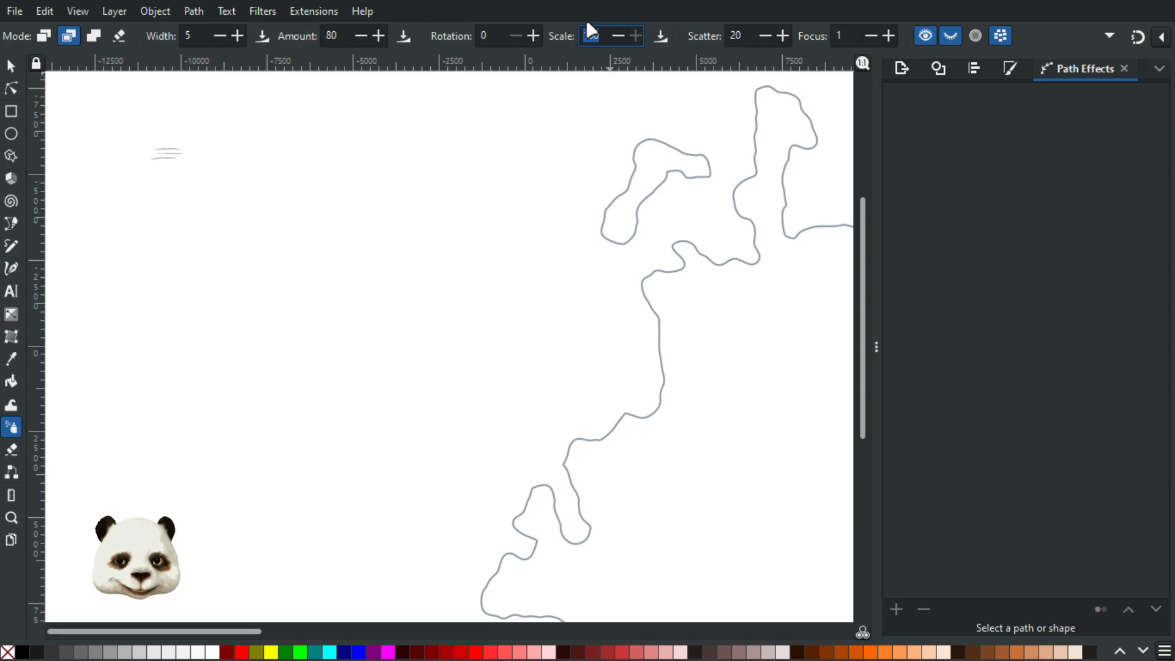
text(25)
key(Return)
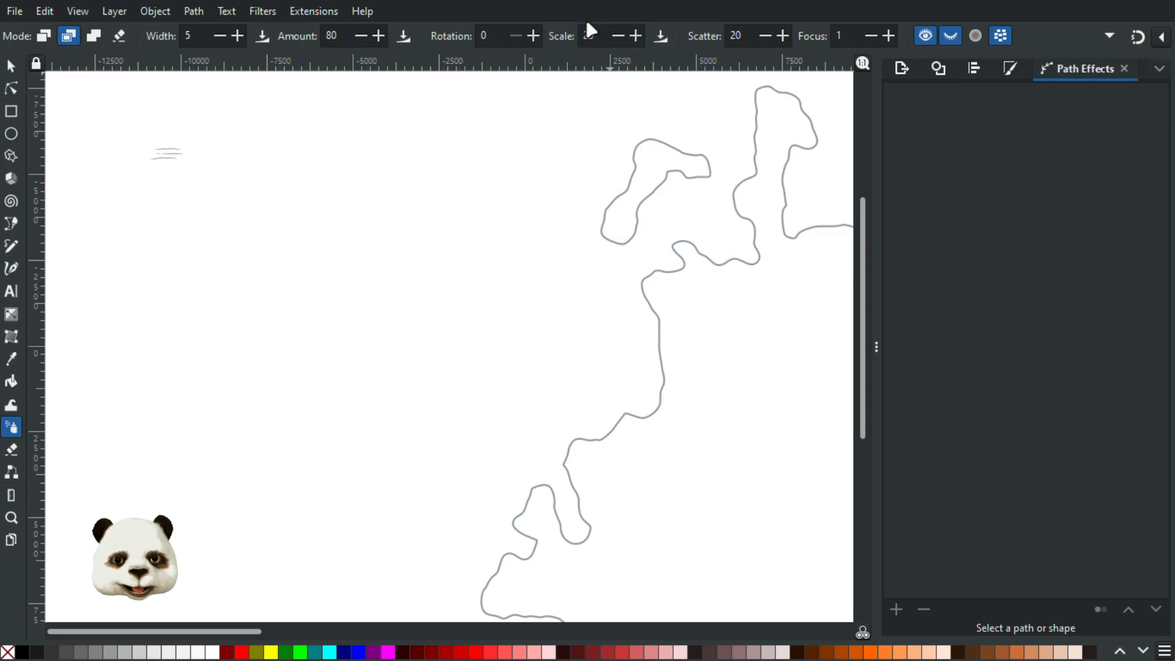
mouse_move(604, 150)
mouse_down()
mouse_move(614, 161)
mouse_move(582, 224)
mouse_move(590, 240)
mouse_up()
key(ctrl+z)
Set the spray scale variation to 15 and spray waves down the island's western side and around its southern tip.
drag(587, 38, 573, 42)
key(Return)
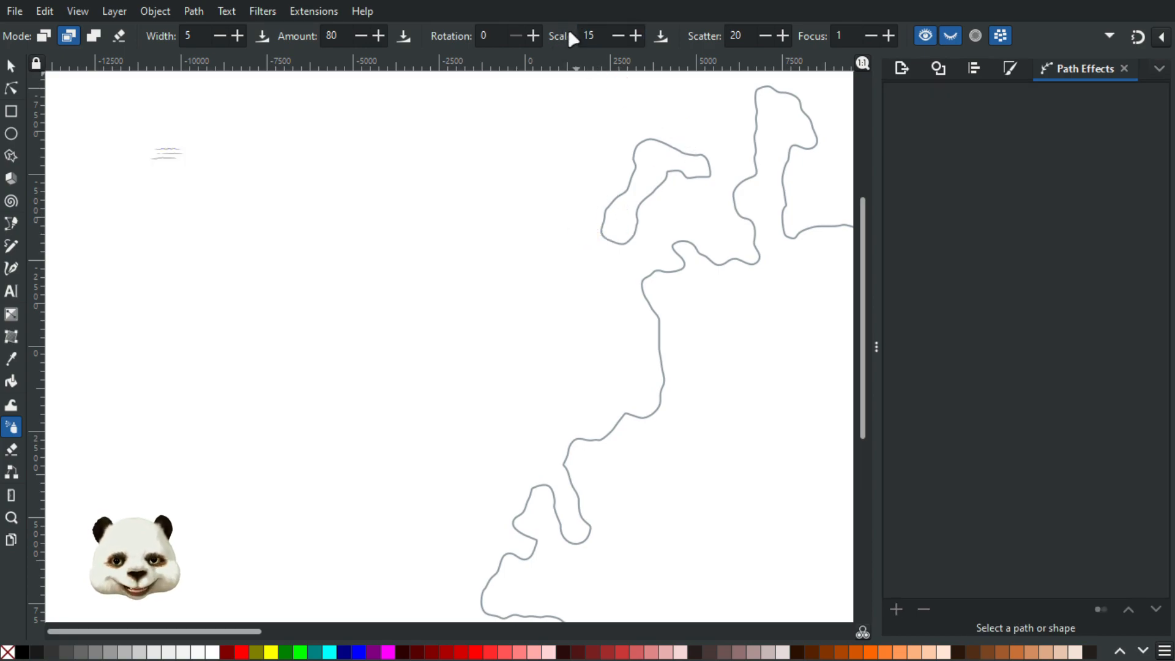
mouse_move(623, 142)
mouse_down()
mouse_move(586, 227)
mouse_move(605, 256)
mouse_move(640, 265)
mouse_up()
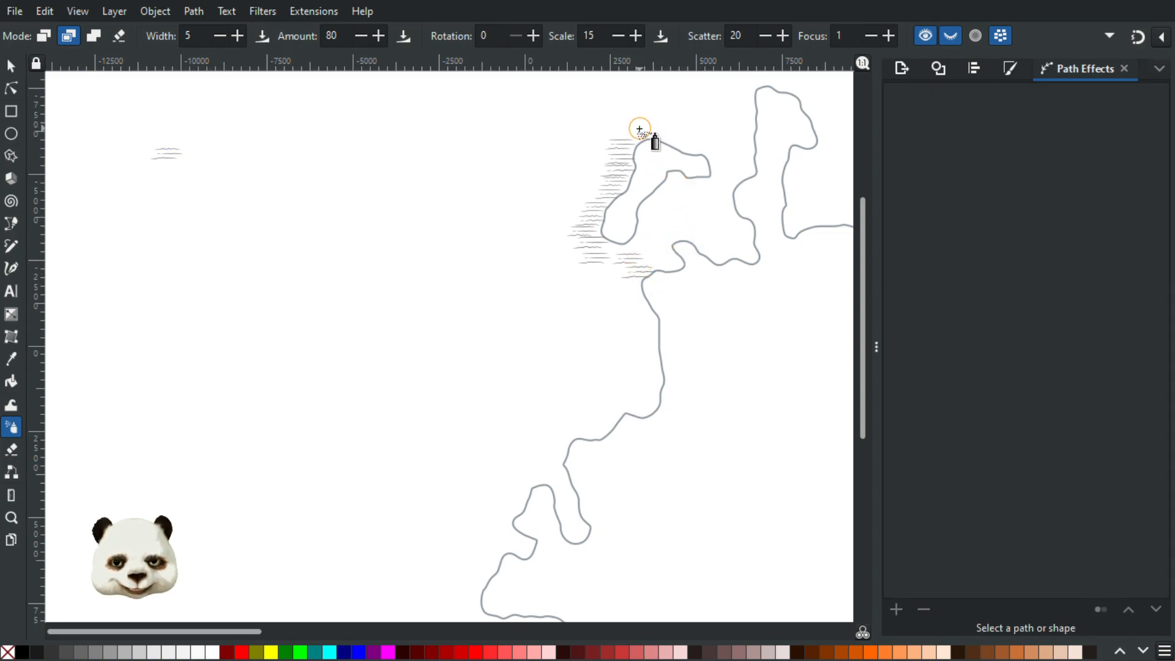
Spray wave clones along the island's northern and eastern shores.
drag(642, 122, 732, 165)
mouse_move(623, 127)
mouse_down()
mouse_move(676, 139)
mouse_move(633, 118)
mouse_move(703, 147)
mouse_up()
key(ctrl+z)
key(ctrl+z)
mouse_move(619, 123)
mouse_down()
mouse_move(661, 126)
mouse_move(716, 157)
mouse_move(718, 173)
mouse_move(699, 182)
mouse_move(678, 186)
mouse_move(672, 173)
mouse_move(661, 183)
mouse_move(633, 245)
mouse_move(660, 260)
mouse_up()
key(Escape)
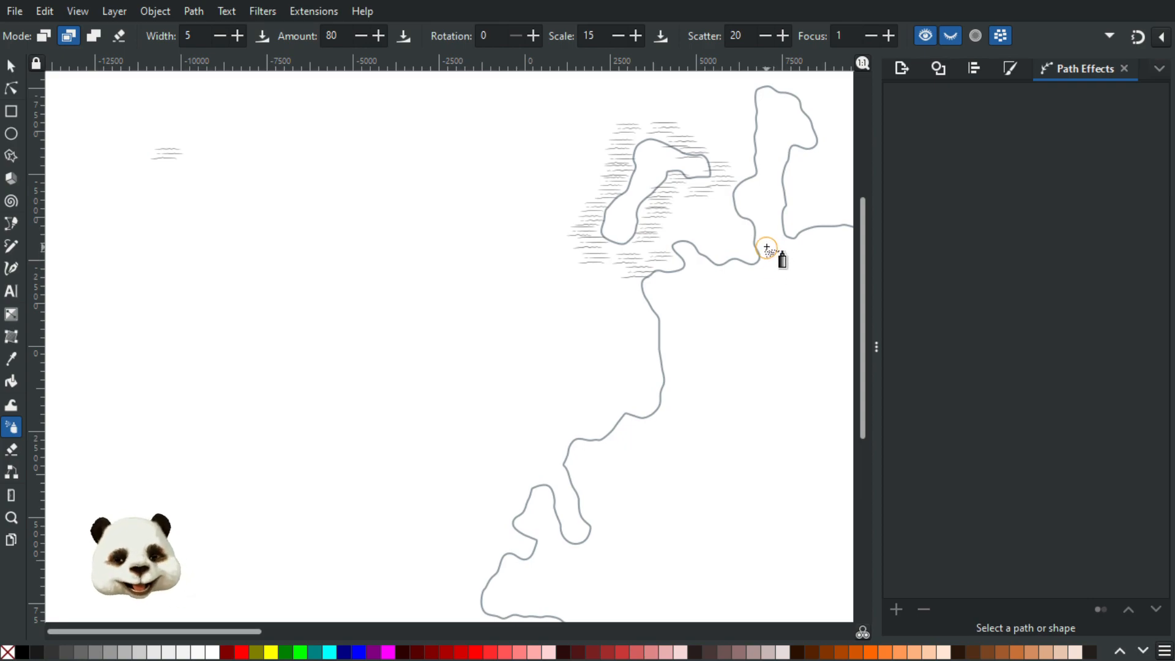
Examine the sprayed waves around the island and the original wave lines they were cloned from.
ctrl+scroll(774, 220, down, 4)
ctrl+scroll(790, 227, up, 4)
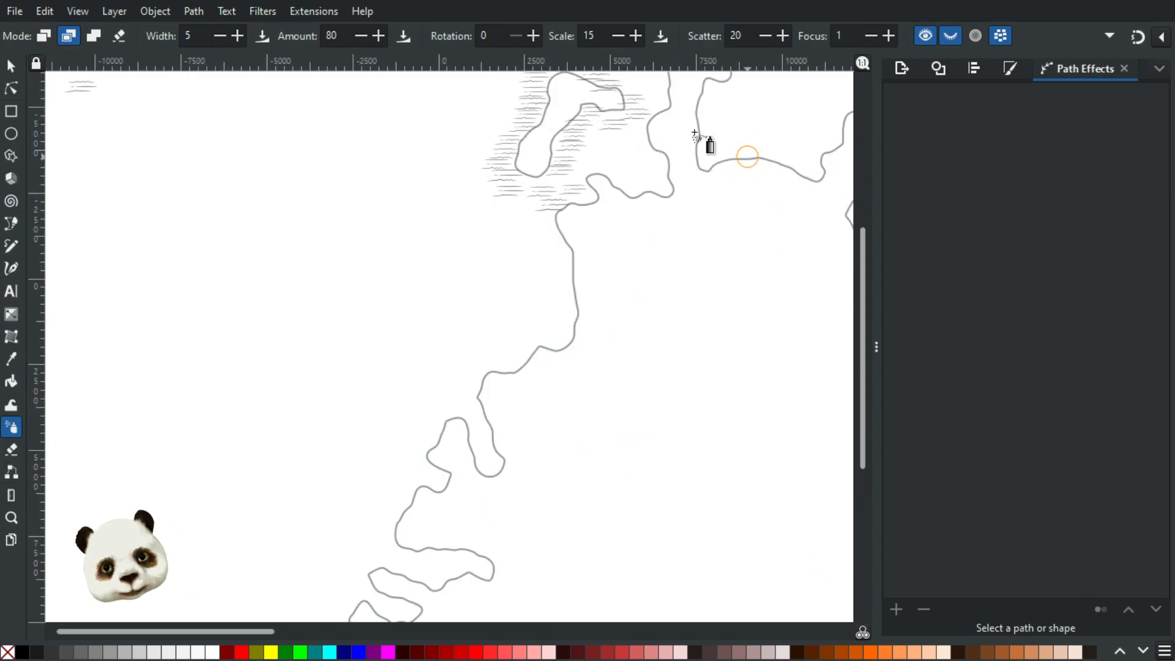
scroll(606, 183, up, 5)
ctrl+scroll(587, 383, up, 3)
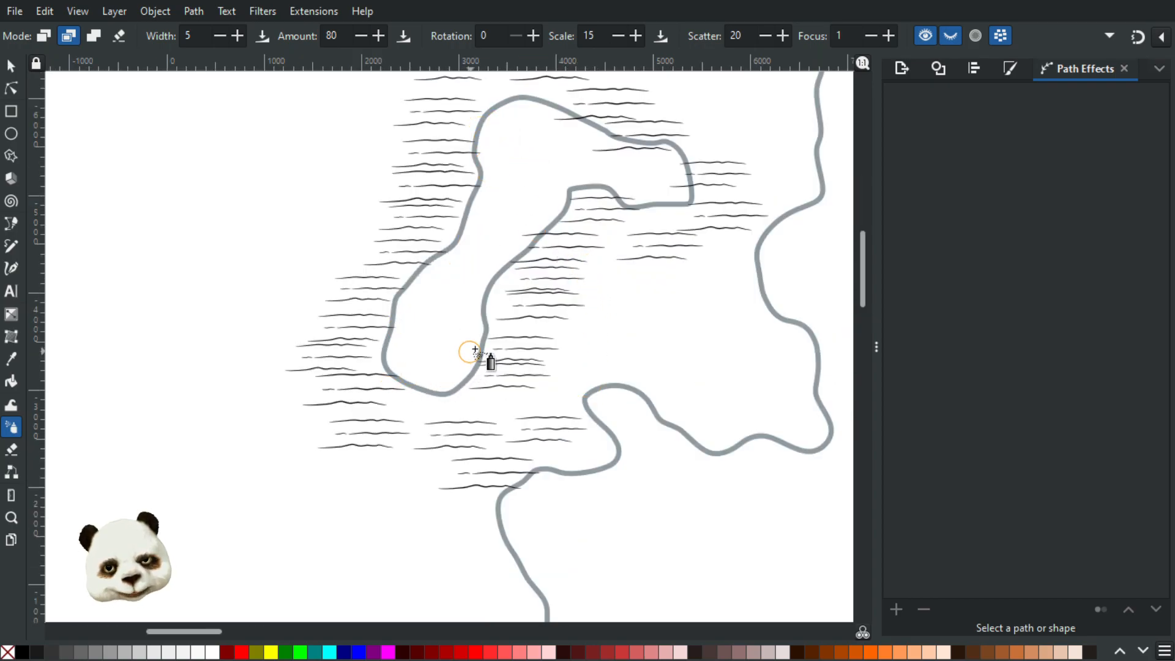
ctrl+scroll(534, 398, down, 2)
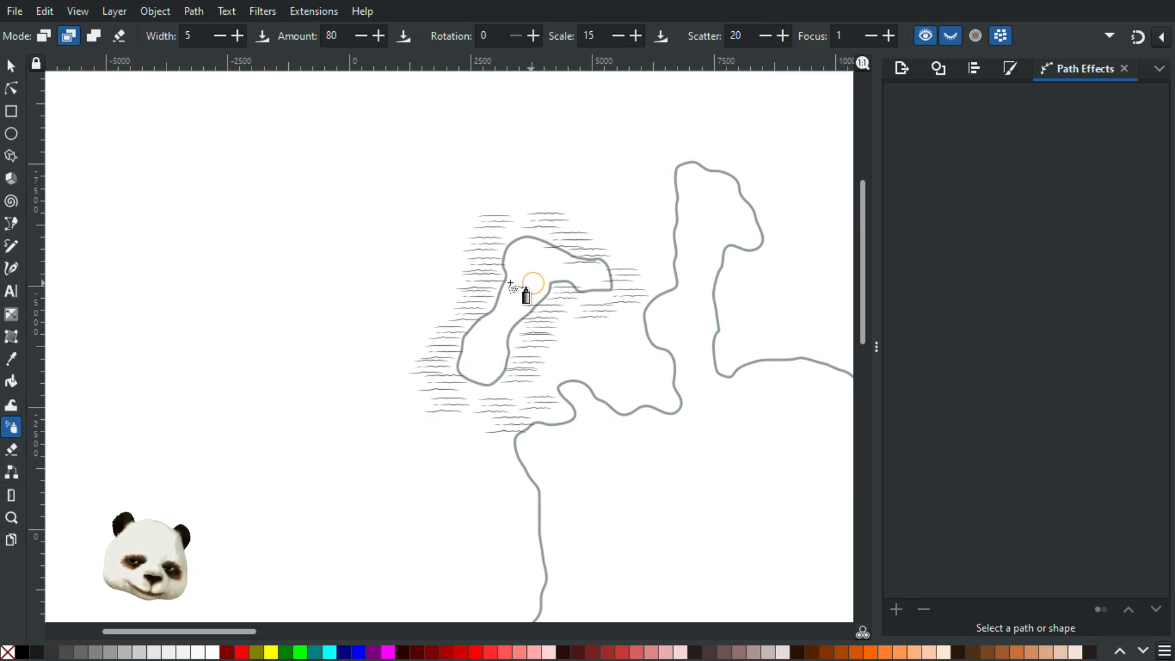
scroll(494, 280, down, 2)
scroll(260, 271, up, 1)
scroll(202, 273, up, 1)
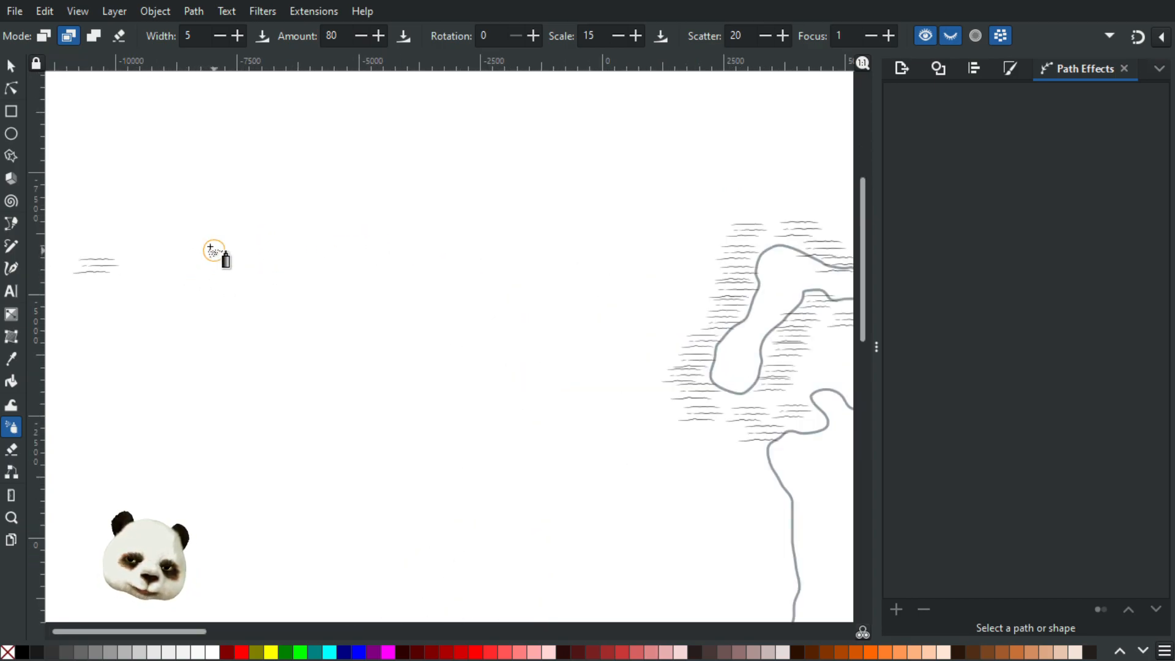
Pull a node of the middle line in the original wave group upward into a tall peak.
click(13, 90)
scroll(428, 232, left, 5)
scroll(367, 245, up, 4)
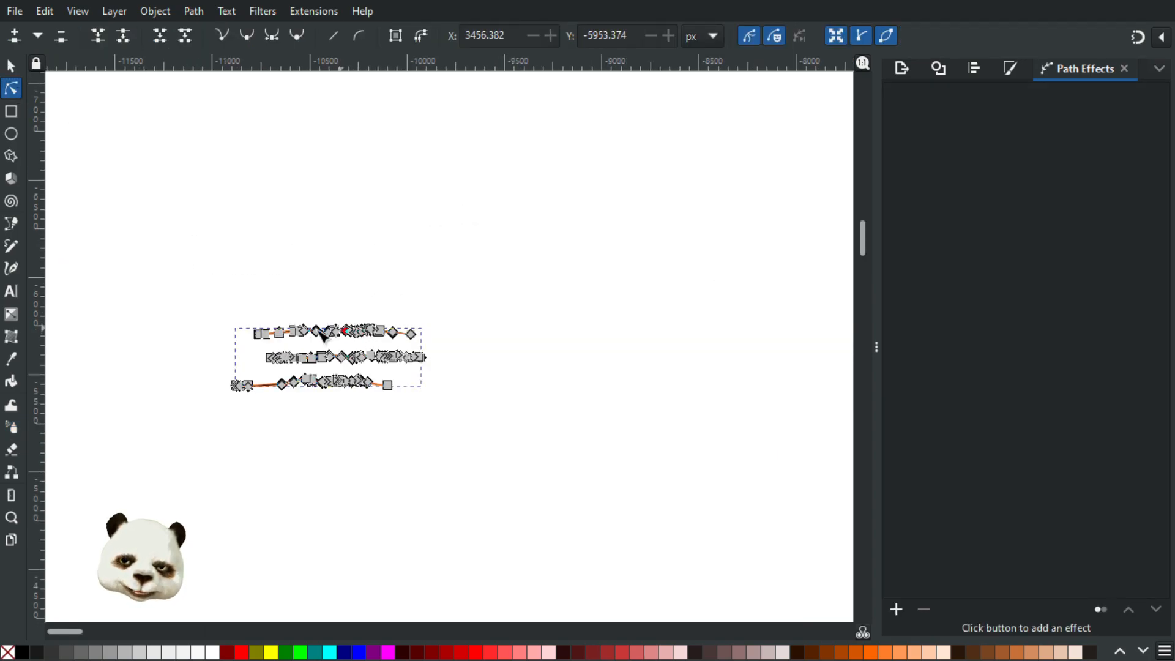
scroll(391, 325, up, 3)
scroll(392, 321, up, 4)
scroll(411, 294, down, 3)
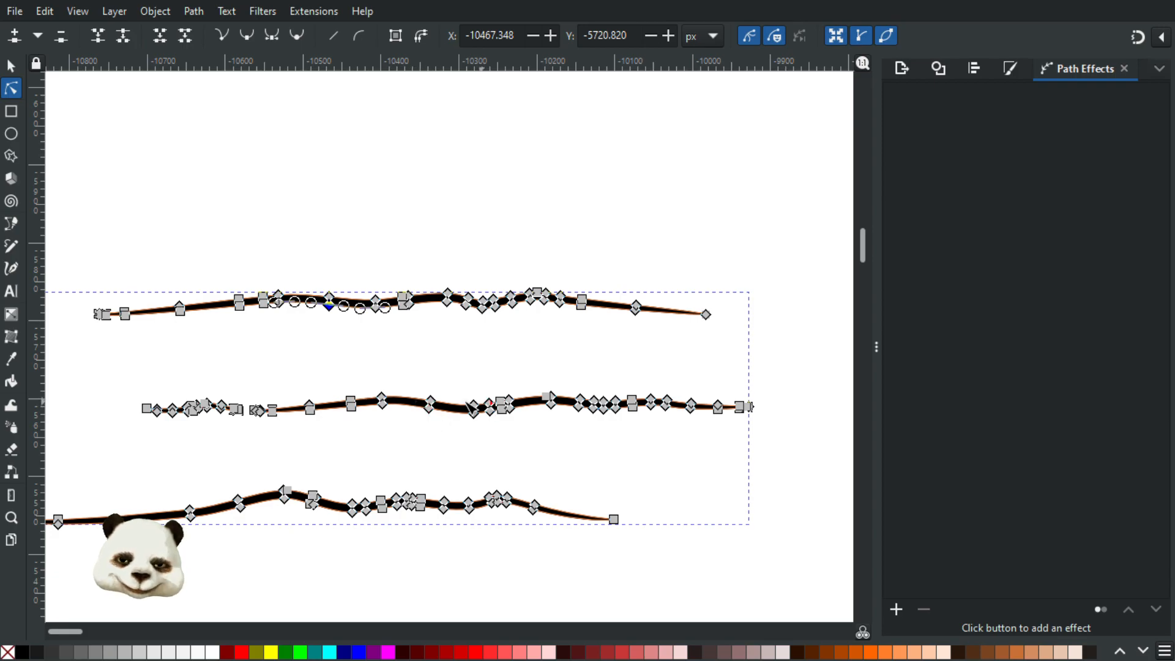
drag(431, 404, 464, 337)
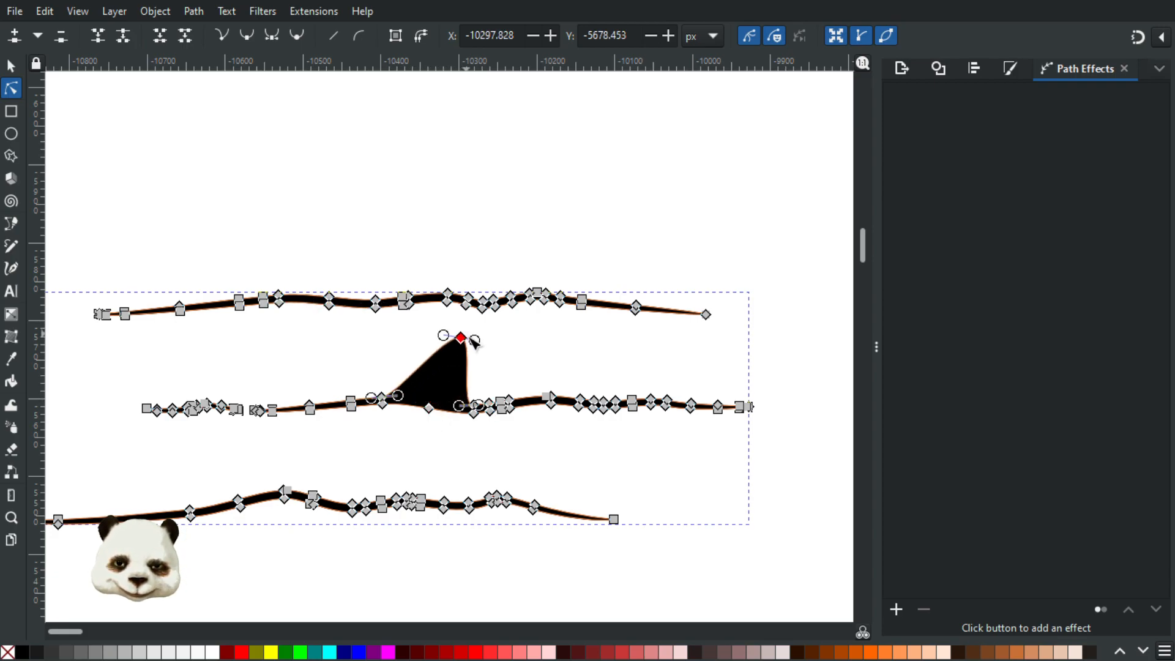
Check how the reshaped wave line looks in the clones around the island and in the original.
scroll(530, 350, down, 7)
drag(679, 319, 156, 226)
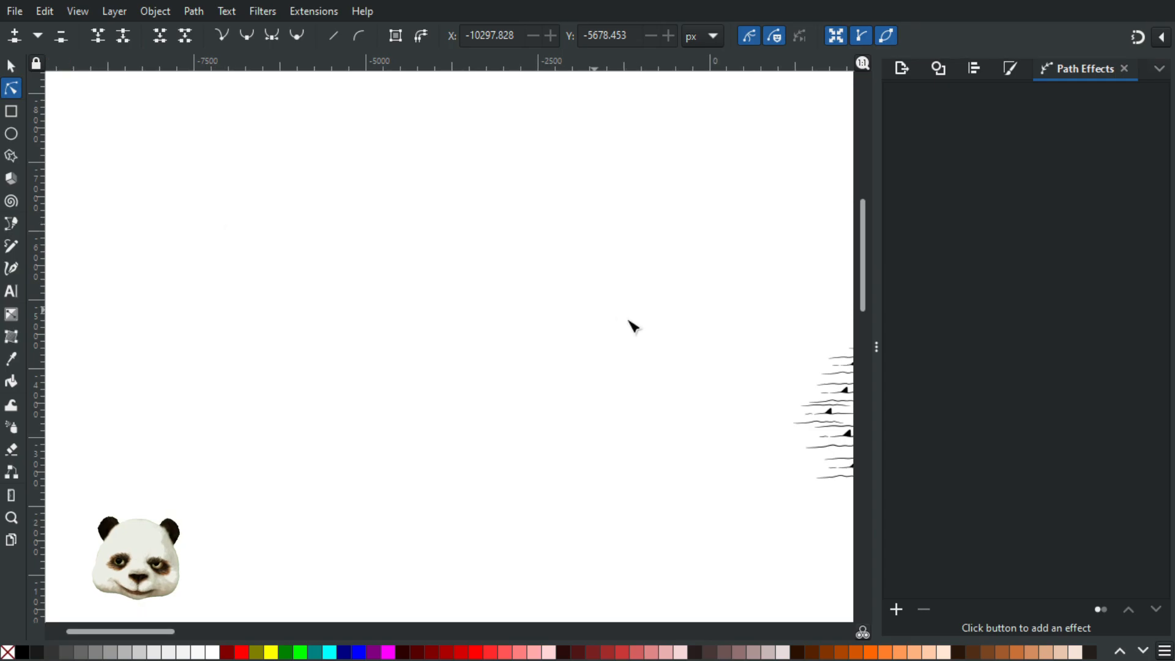
drag(776, 383, 381, 311)
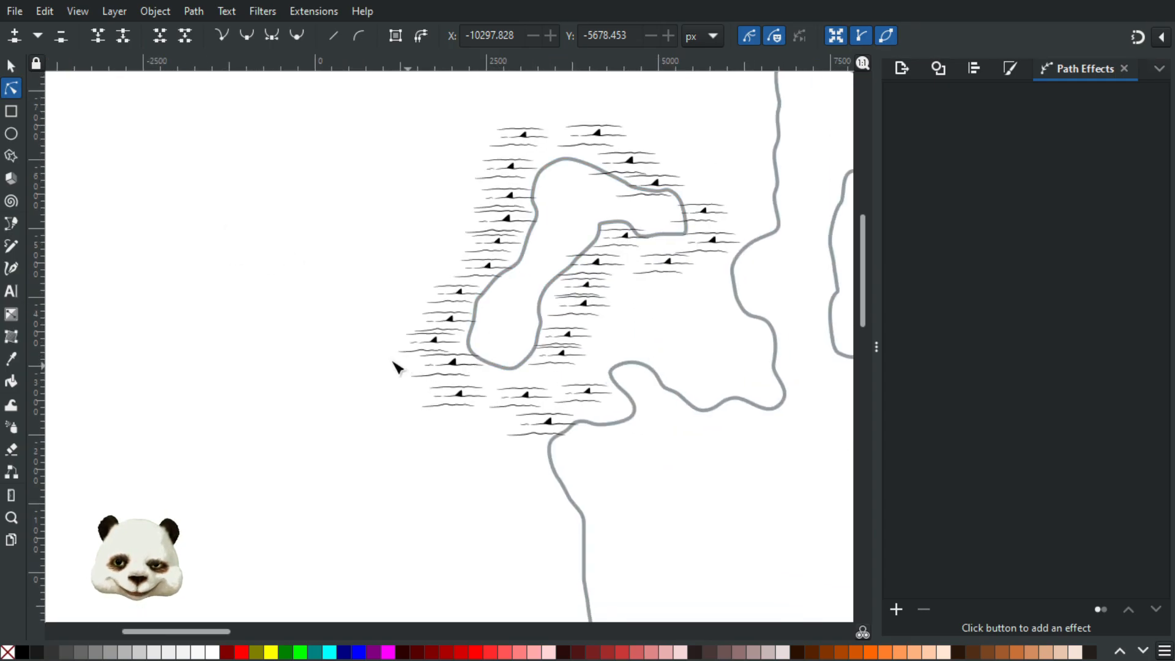
scroll(392, 362, down, 2)
drag(119, 322, 406, 331)
click(392, 331)
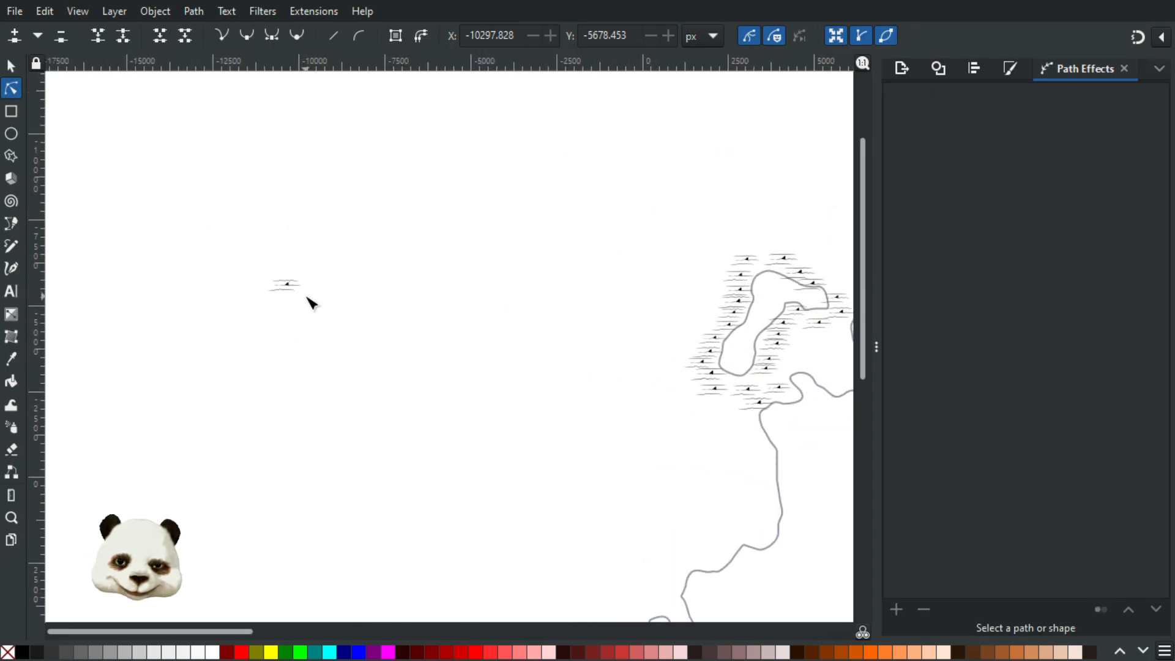
Undo the node move on the original wave group's middle line.
scroll(263, 265, up, 2)
scroll(324, 380, up, 5)
scroll(336, 499, up, 3)
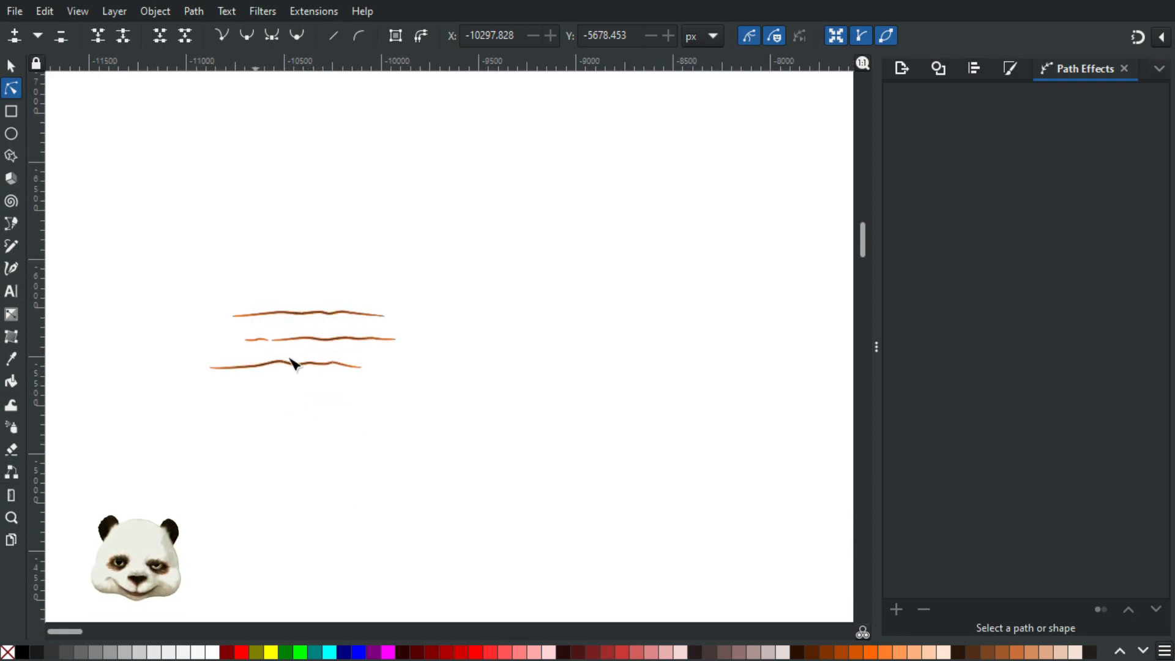
Inspect the wave clones around the island up close, selecting one on its western shore.
scroll(295, 365, down, 4)
scroll(478, 402, down, 3)
drag(571, 420, 273, 329)
scroll(243, 372, up, 3)
scroll(519, 291, up, 4)
click(527, 278)
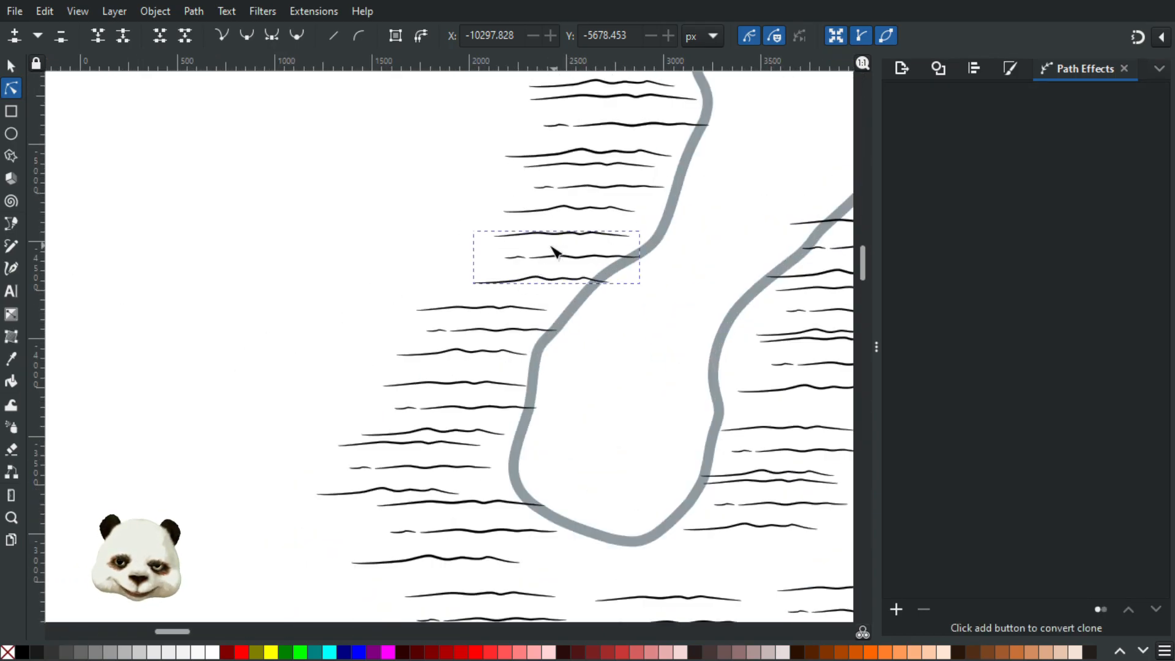
click(508, 262)
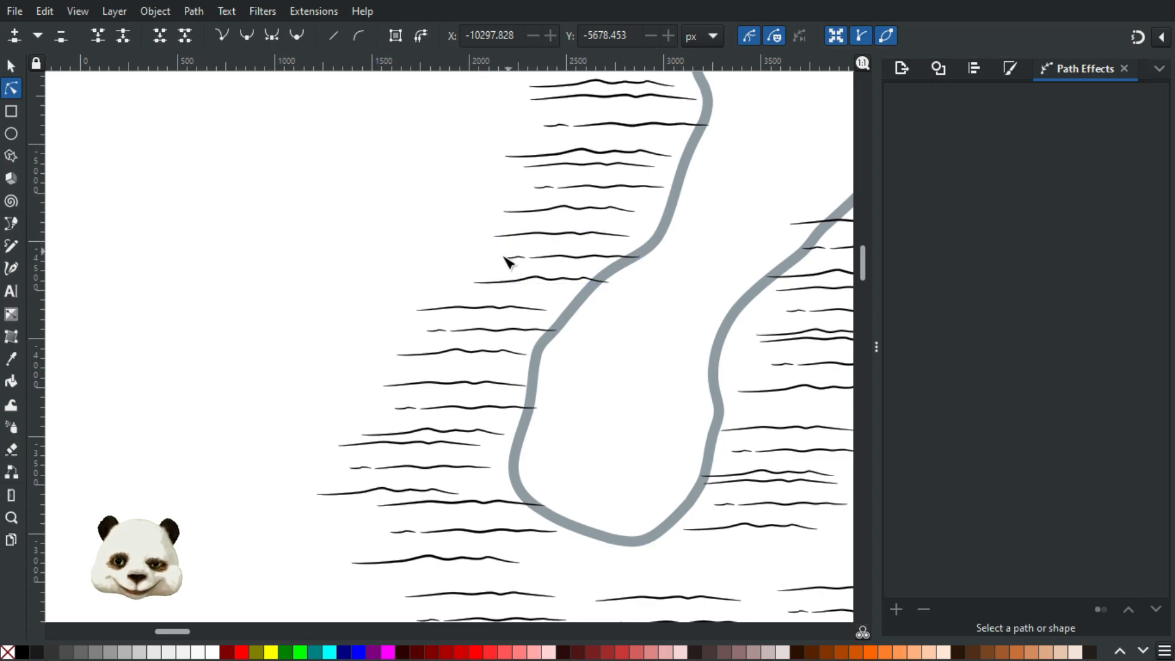
click(549, 236)
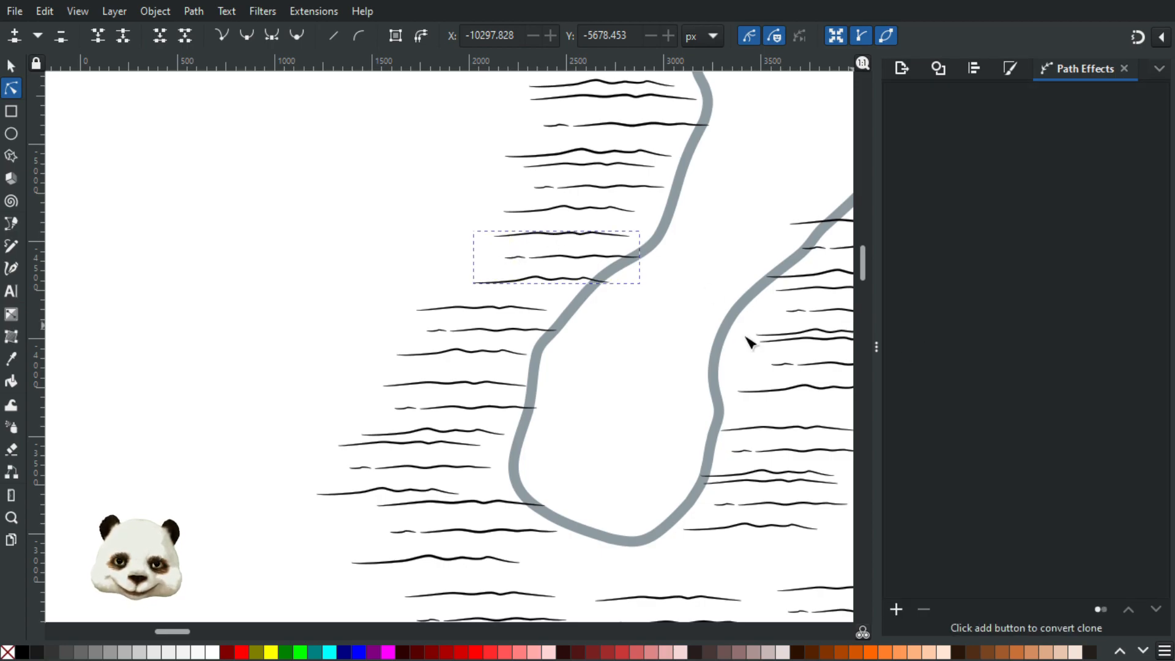
Select all the wave clones around the island and group them.
scroll(228, 294, down, 5)
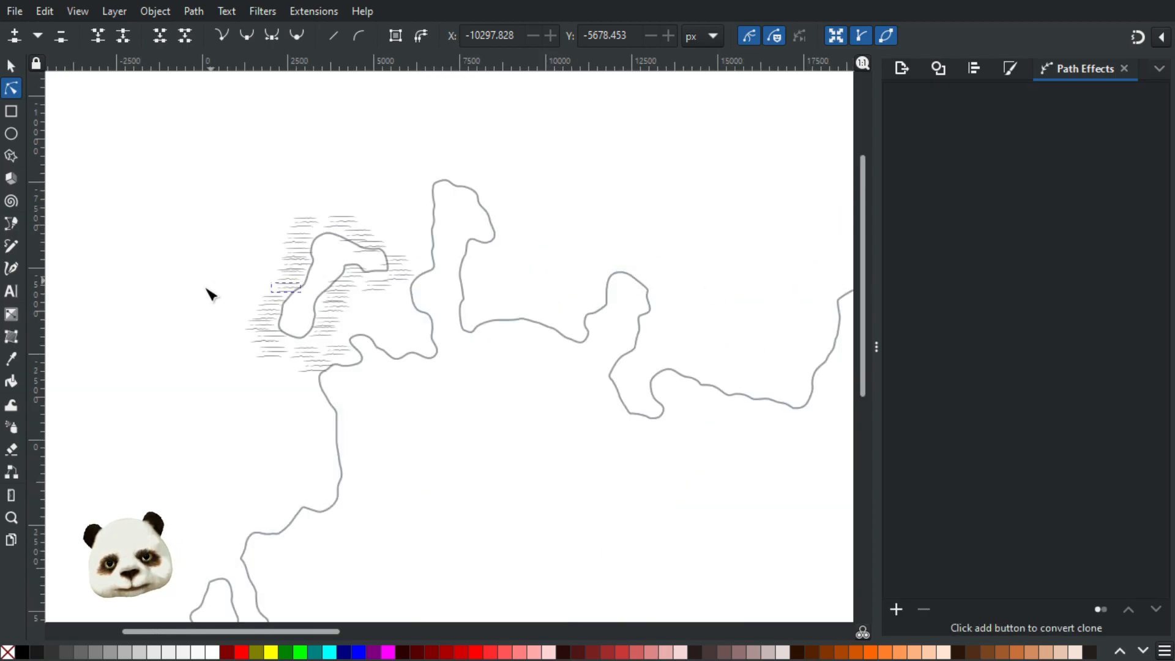
scroll(436, 308, left, 5)
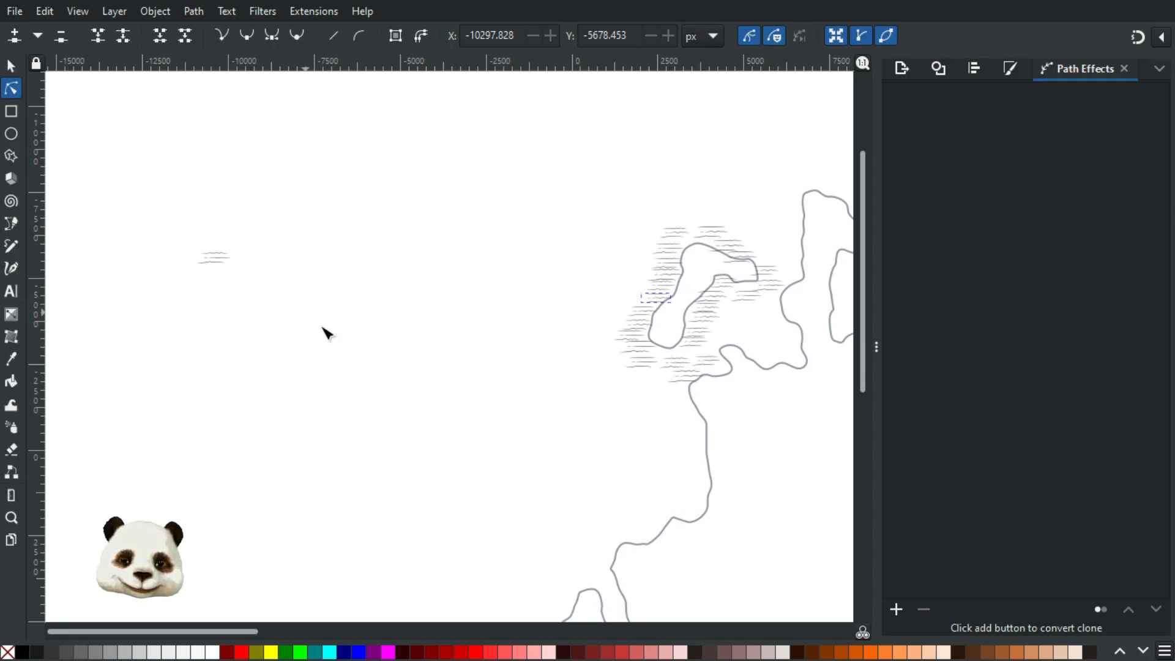
click(526, 369)
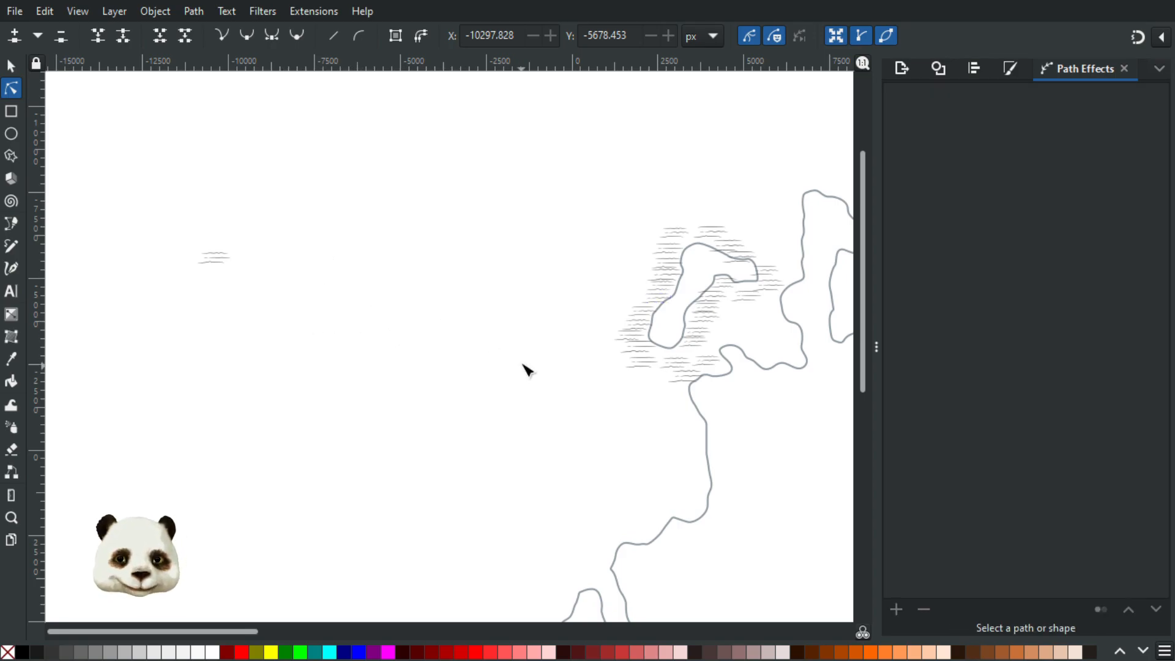
scroll(771, 306, up, 4)
scroll(734, 285, down, 2)
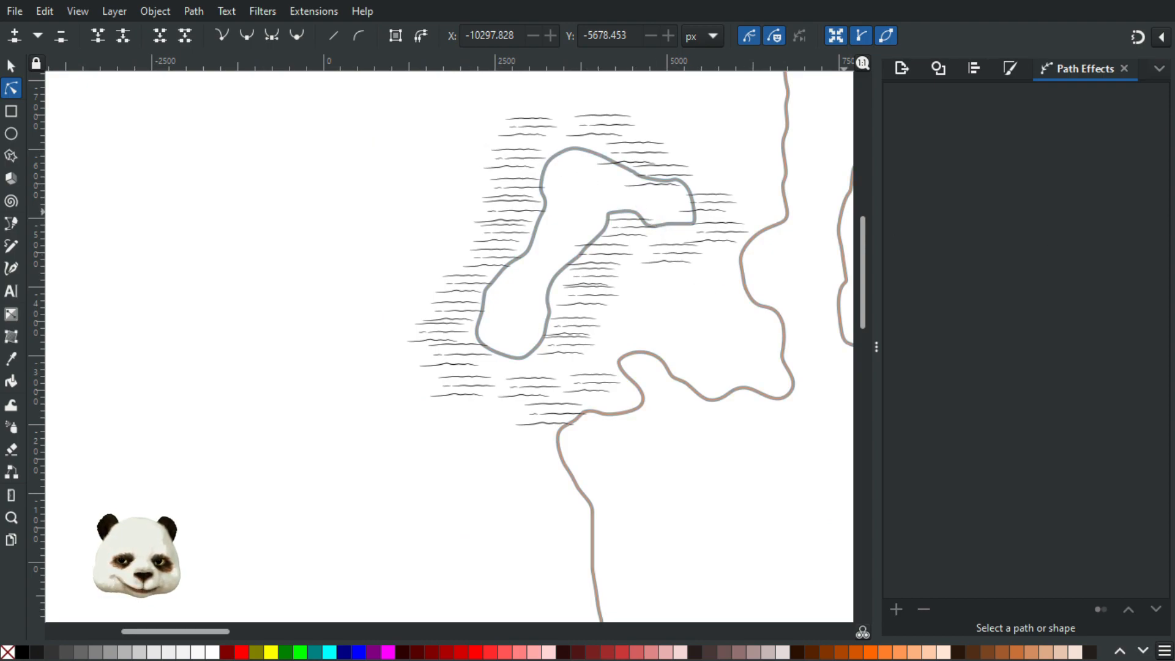
key(Tab)
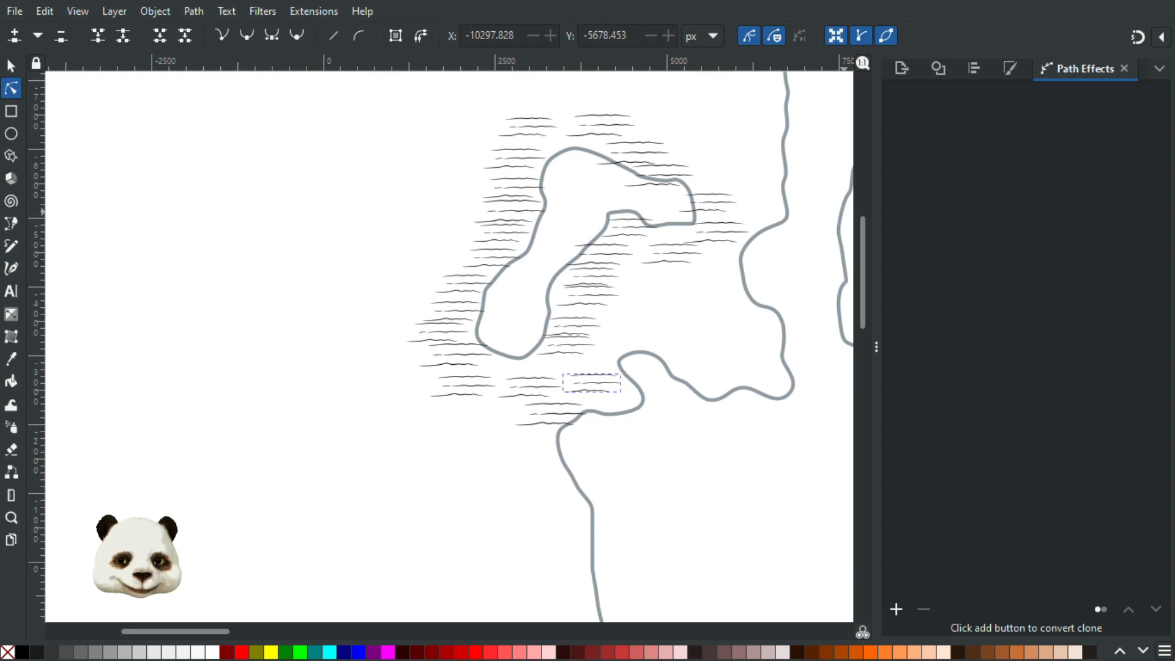
key(ctrl+a)
key(ctrl+g)
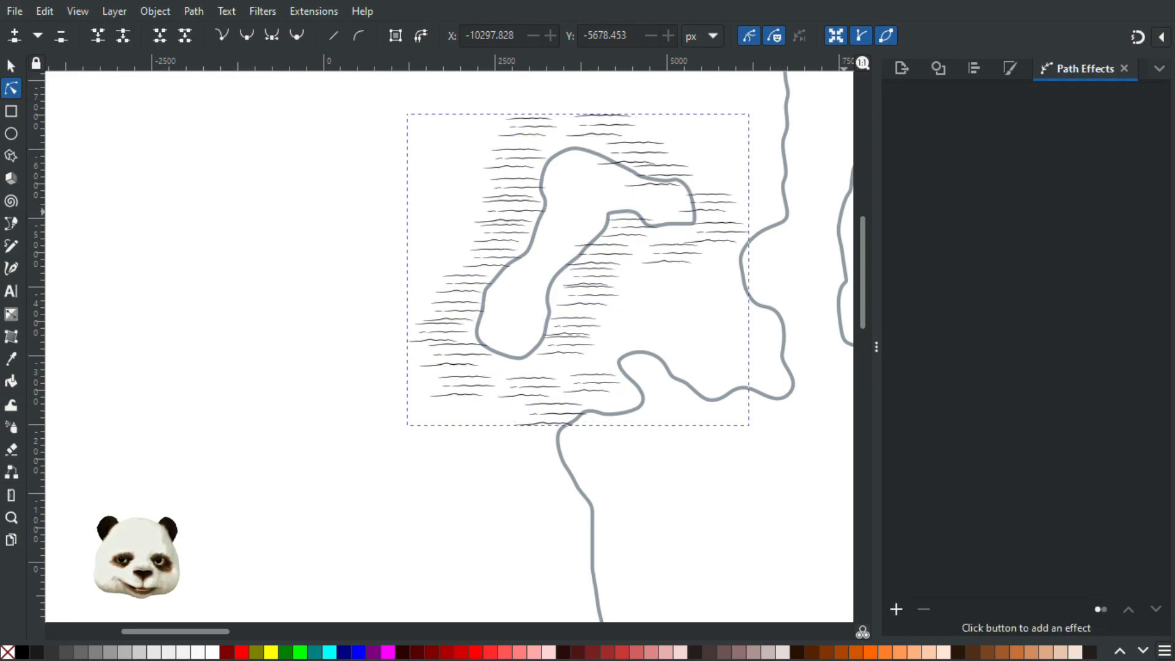
Lower the wave clones group beneath the Terrain group in the Core layer.
key(ctrl+shift+l)
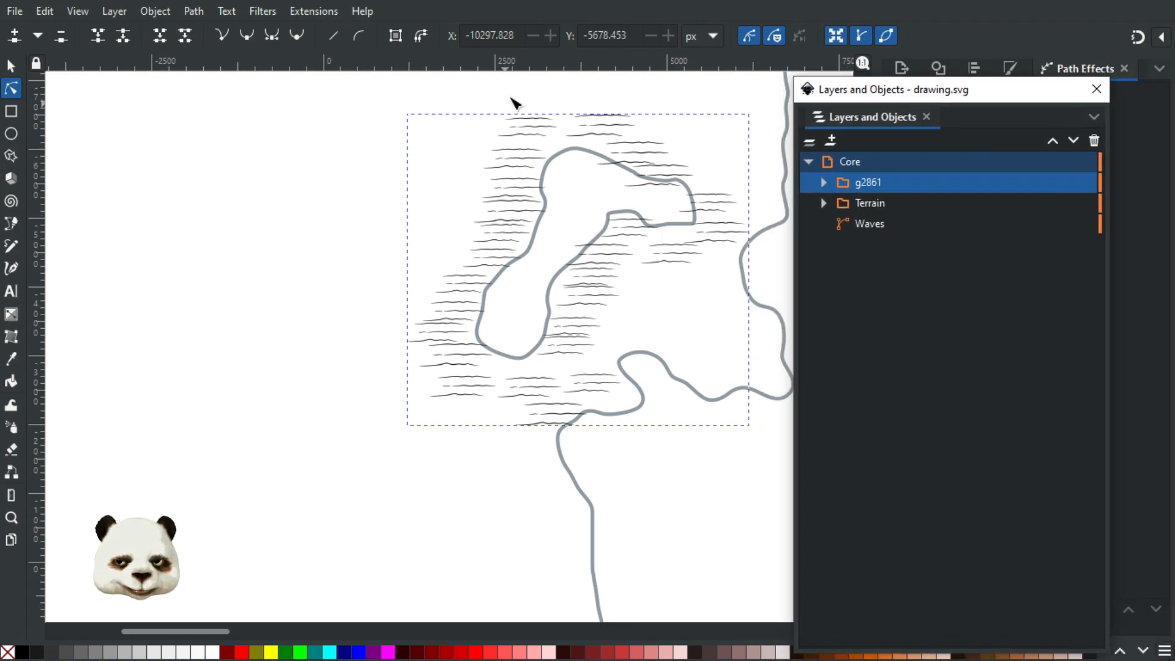
click(468, 15)
key(Page_Down)
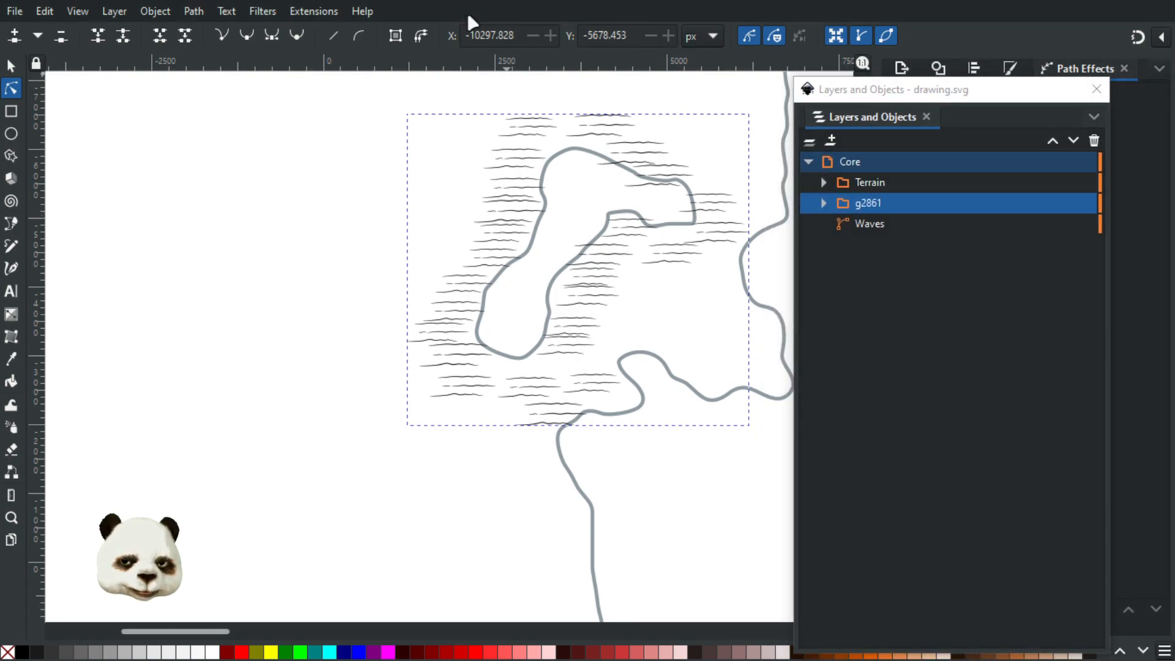
Fill Small Island 1, Small Island 2, Small Island 3 and Big Island in the Terrain group with light grey (e6e6e6).
click(824, 182)
click(881, 206)
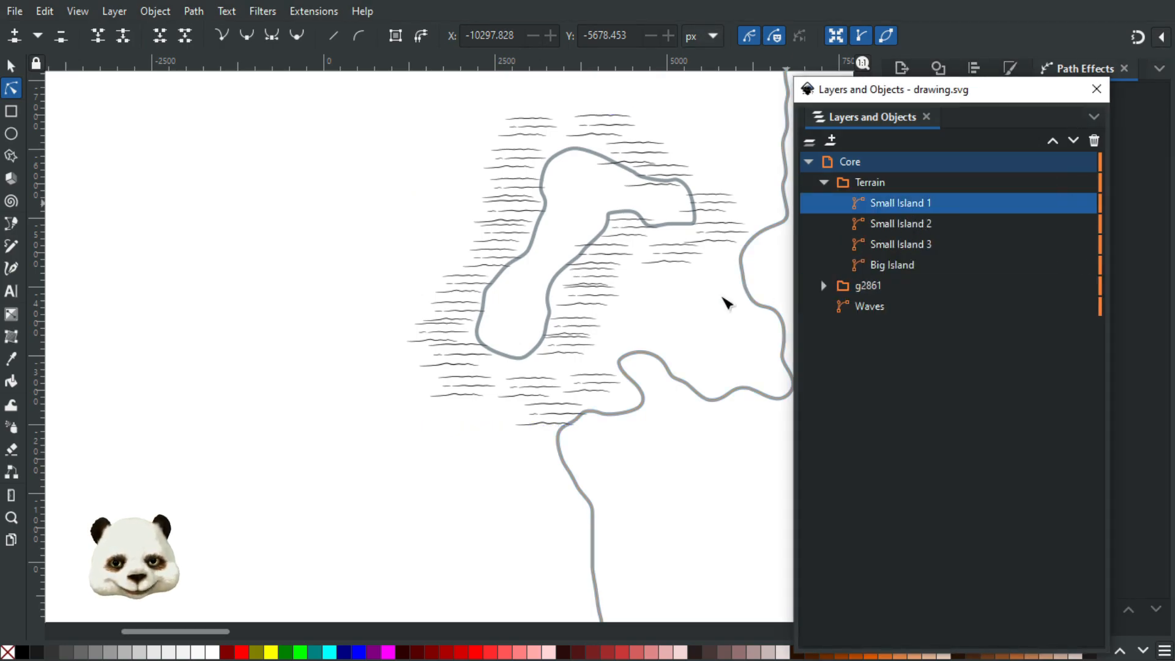
shift+click(893, 270)
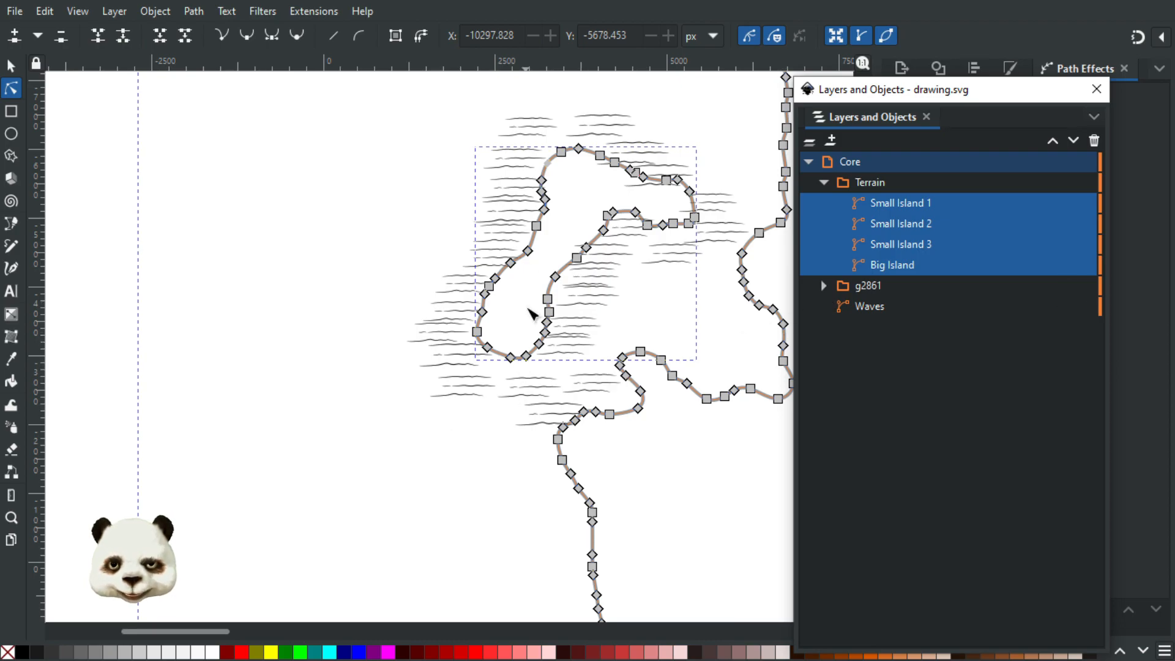
click(525, 256)
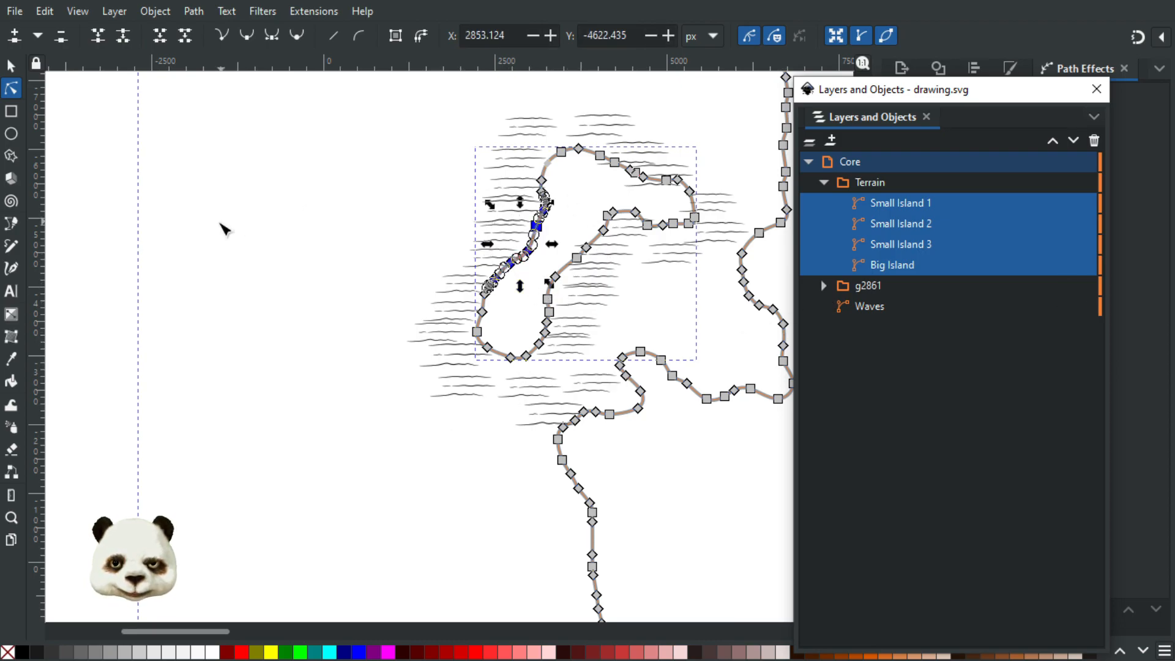
click(225, 229)
scroll(582, 202, up, 4)
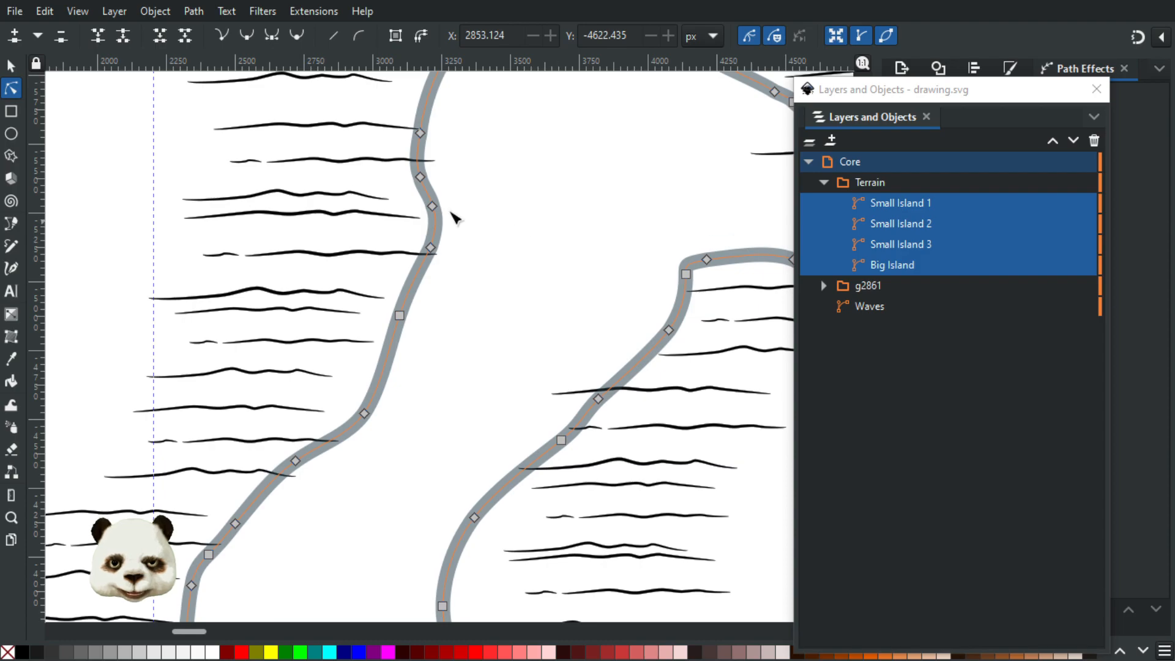
scroll(475, 404, down, 4)
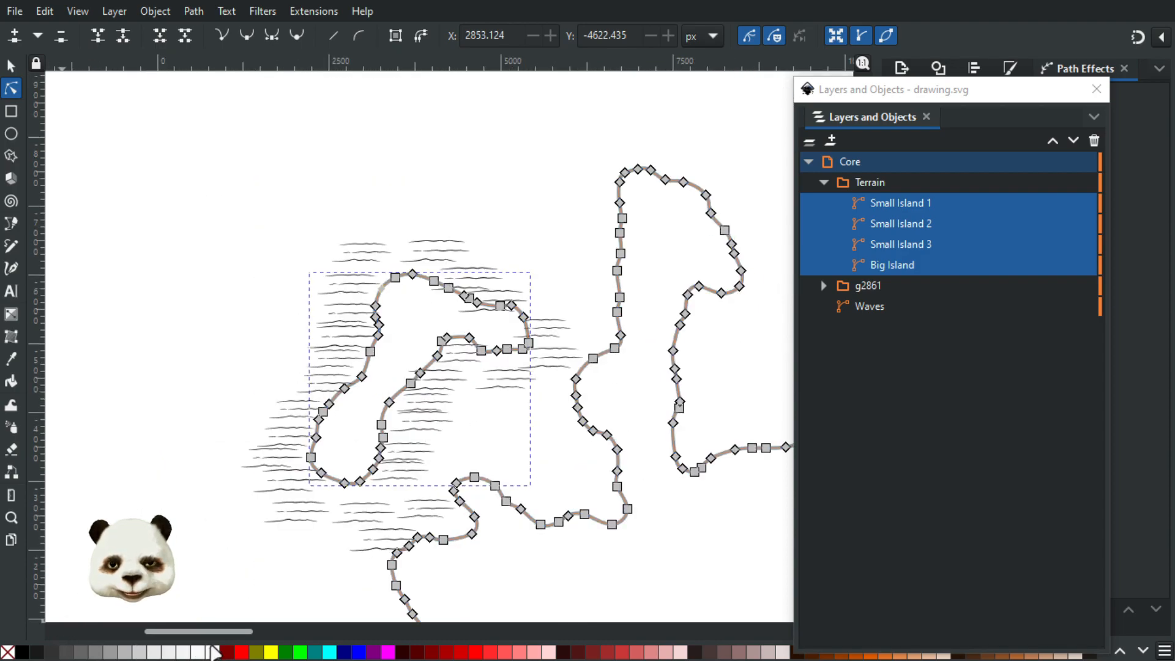
click(157, 653)
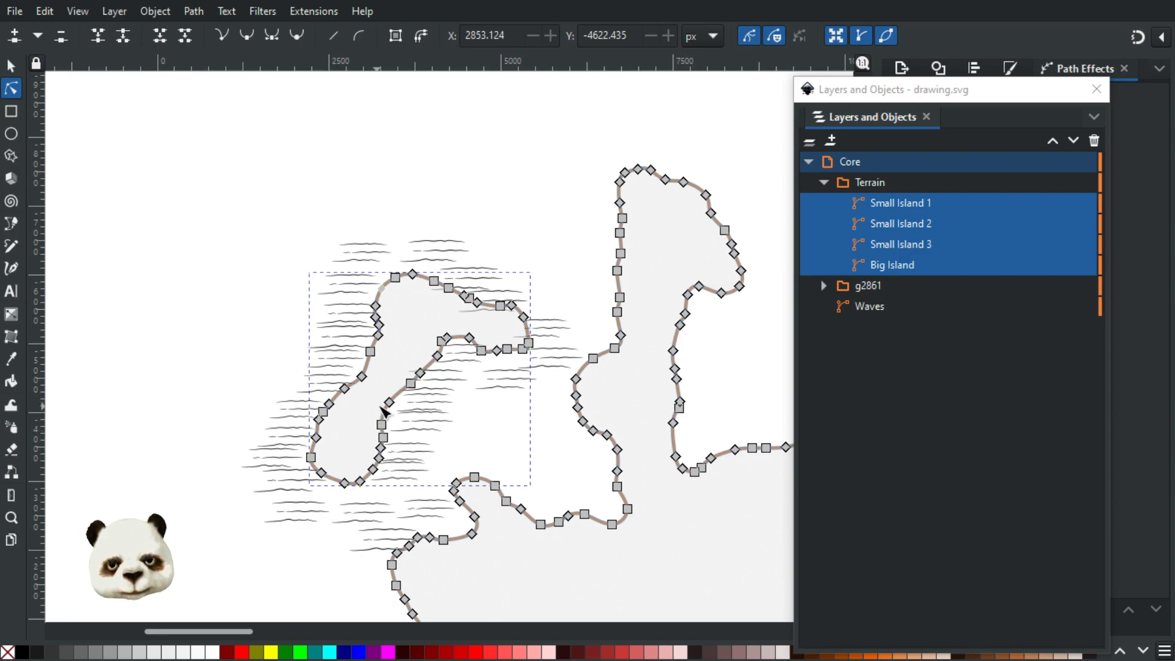
click(288, 214)
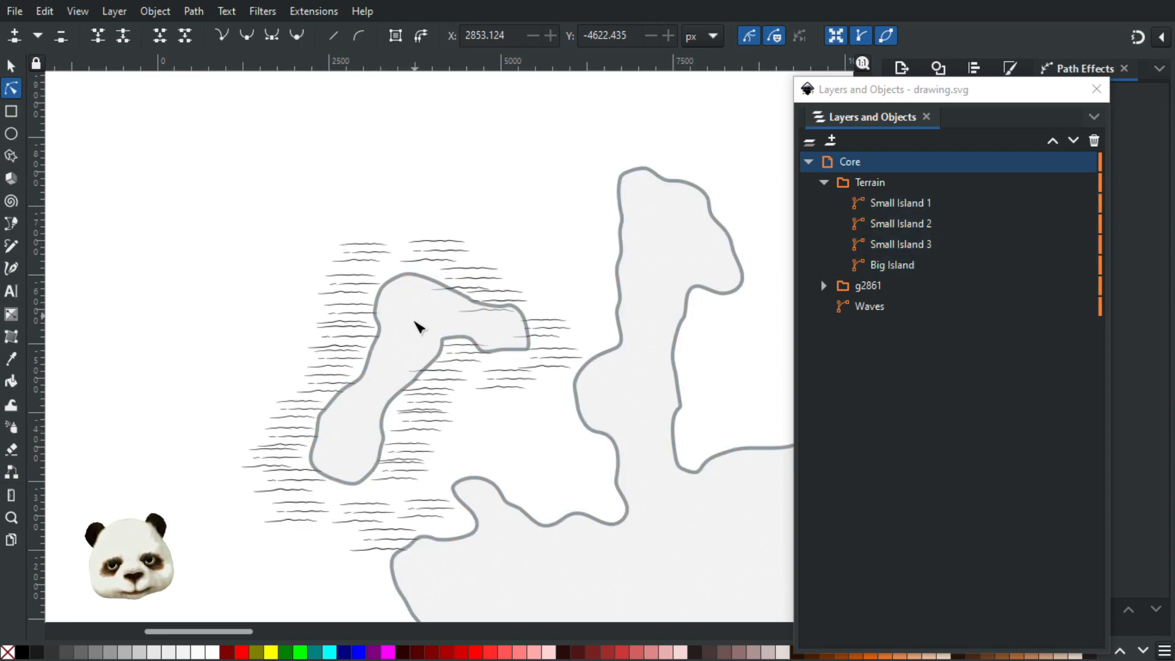
Select the whole Terrain group with the Selector tool and set its opacity to 100%.
click(416, 328)
drag(944, 92, 1174, 96)
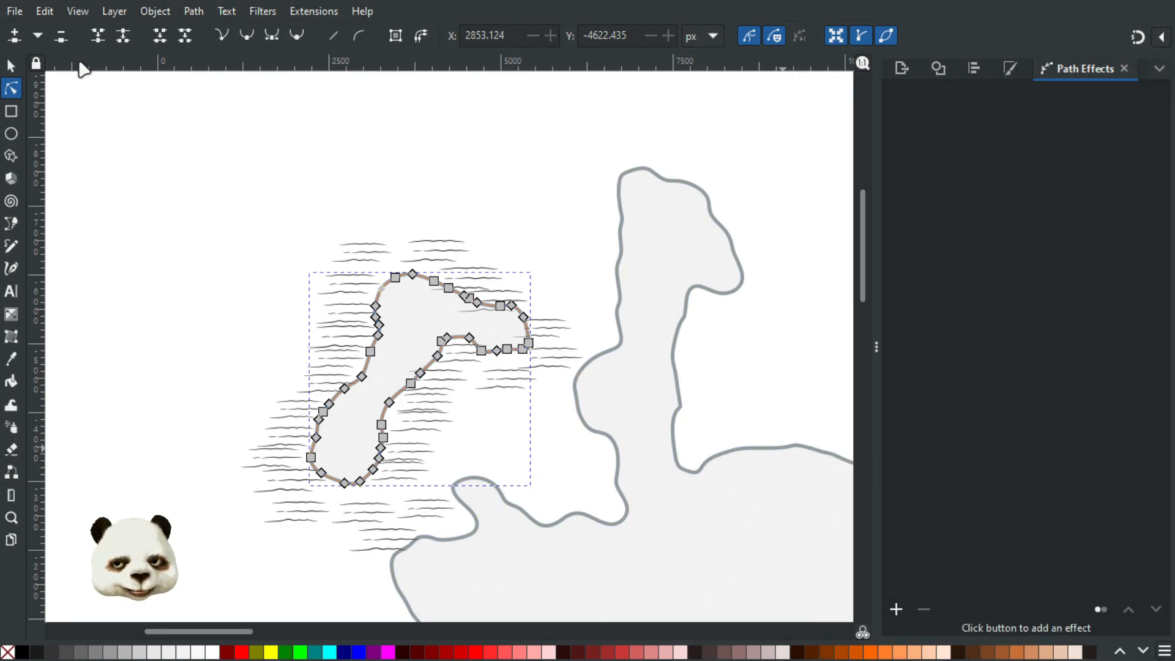
click(11, 66)
click(1012, 71)
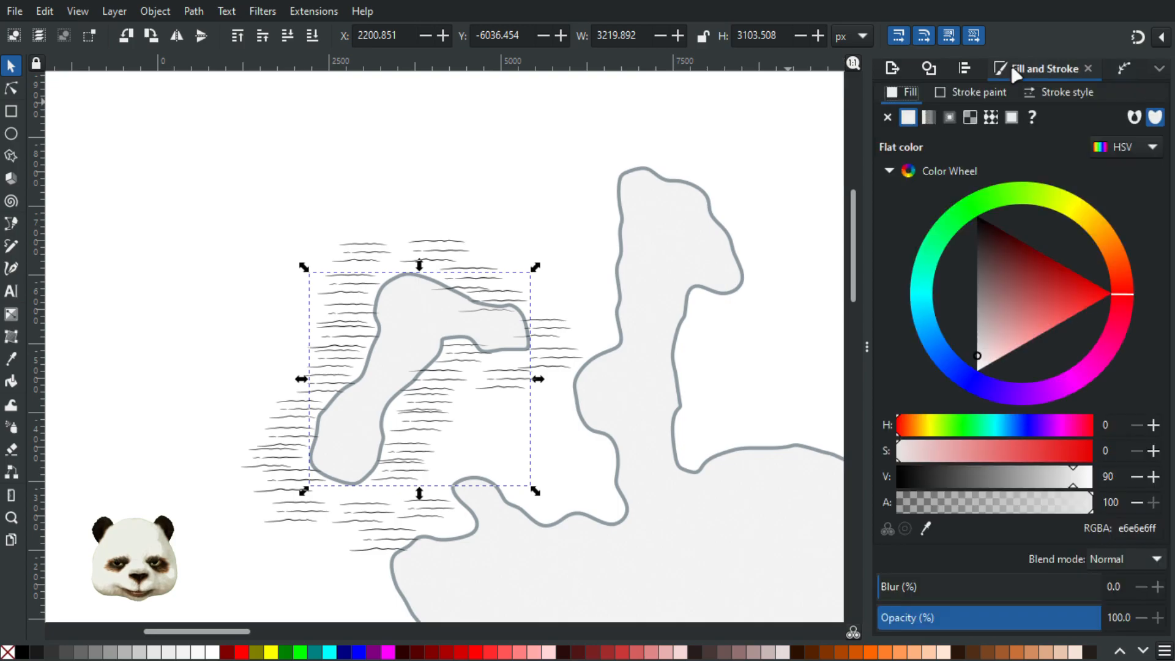
click(789, 101)
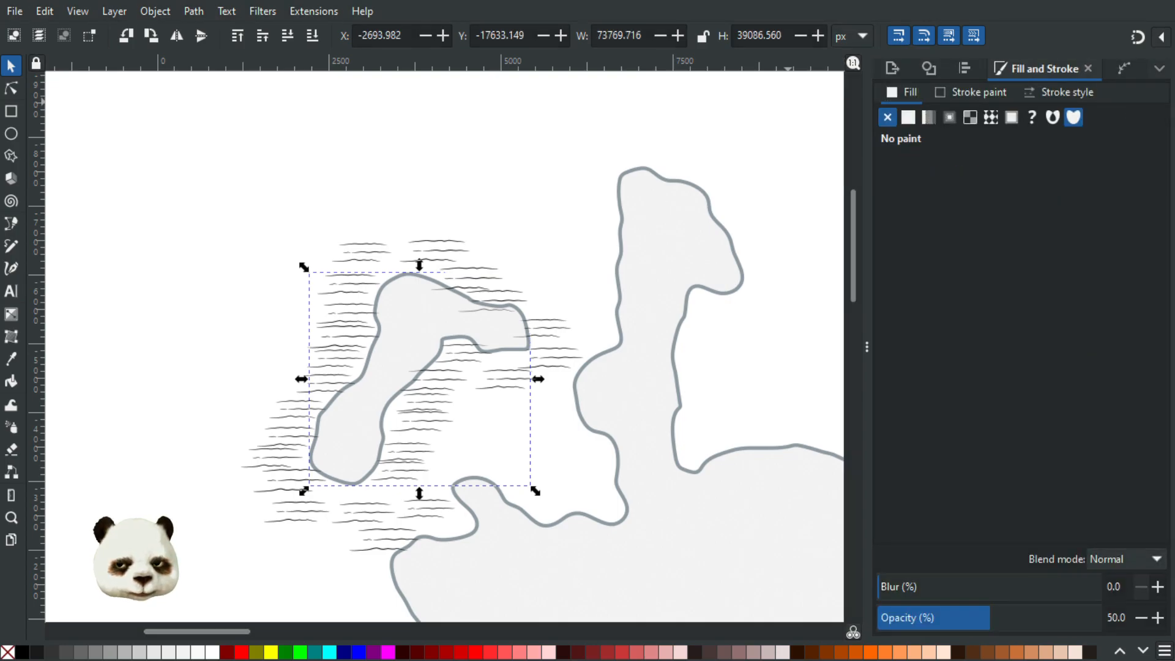
drag(1138, 612, 1174, 612)
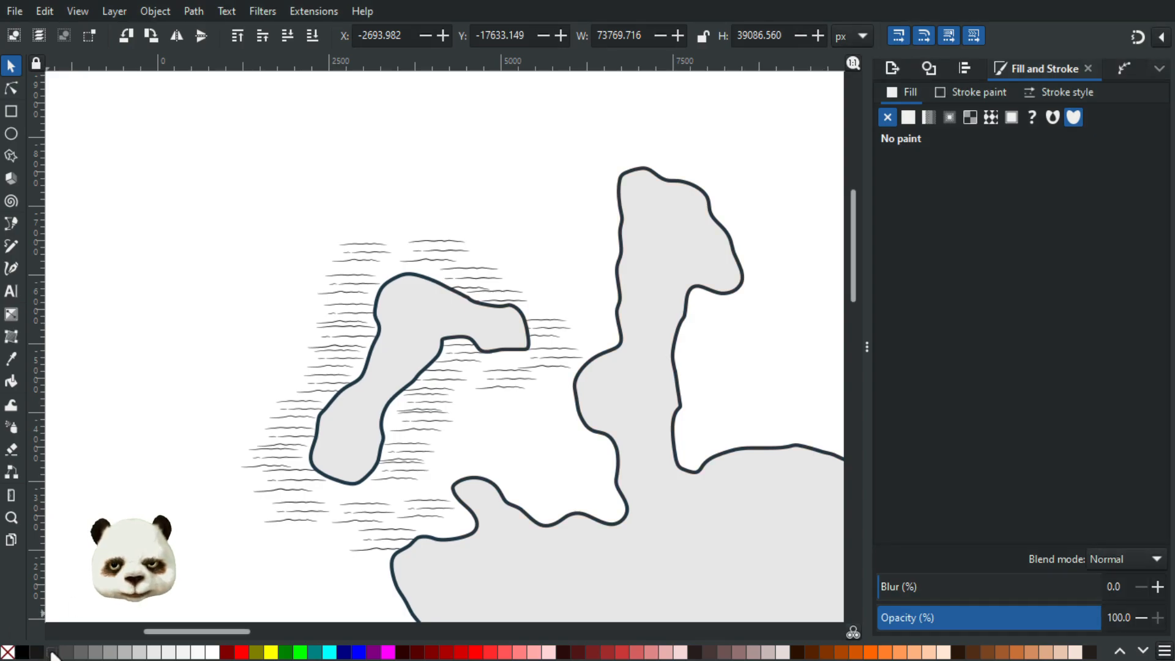
Recolour the coastline stroke of the Terrain group to a medium dark grey.
scroll(399, 336, down, 4)
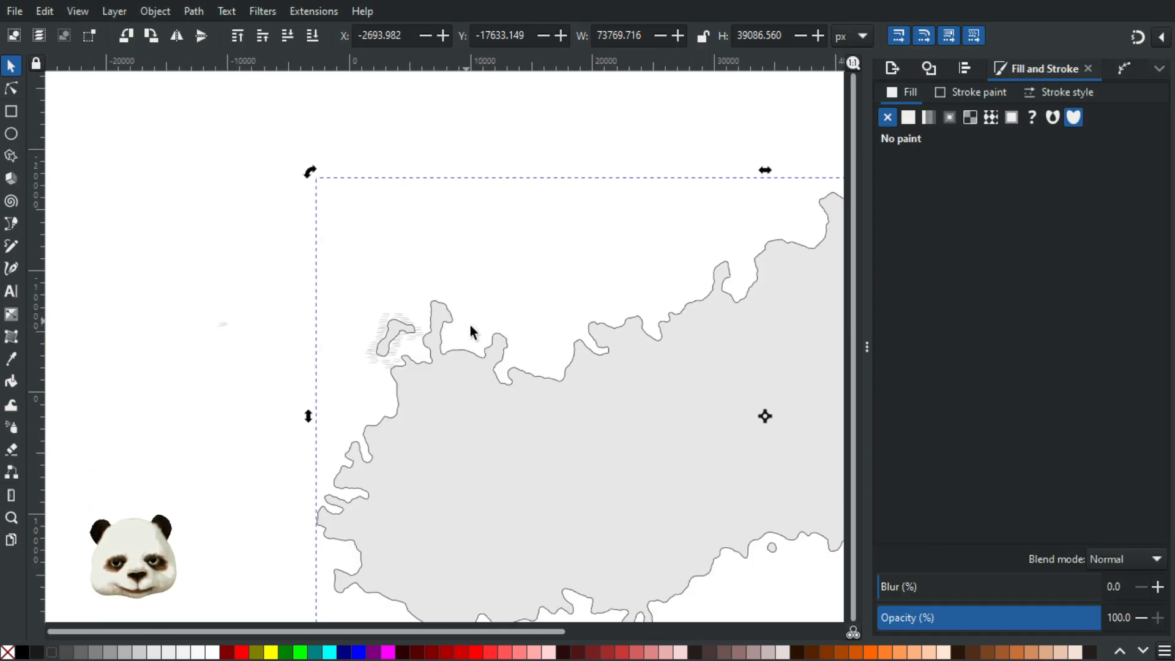
scroll(373, 368, up, 5)
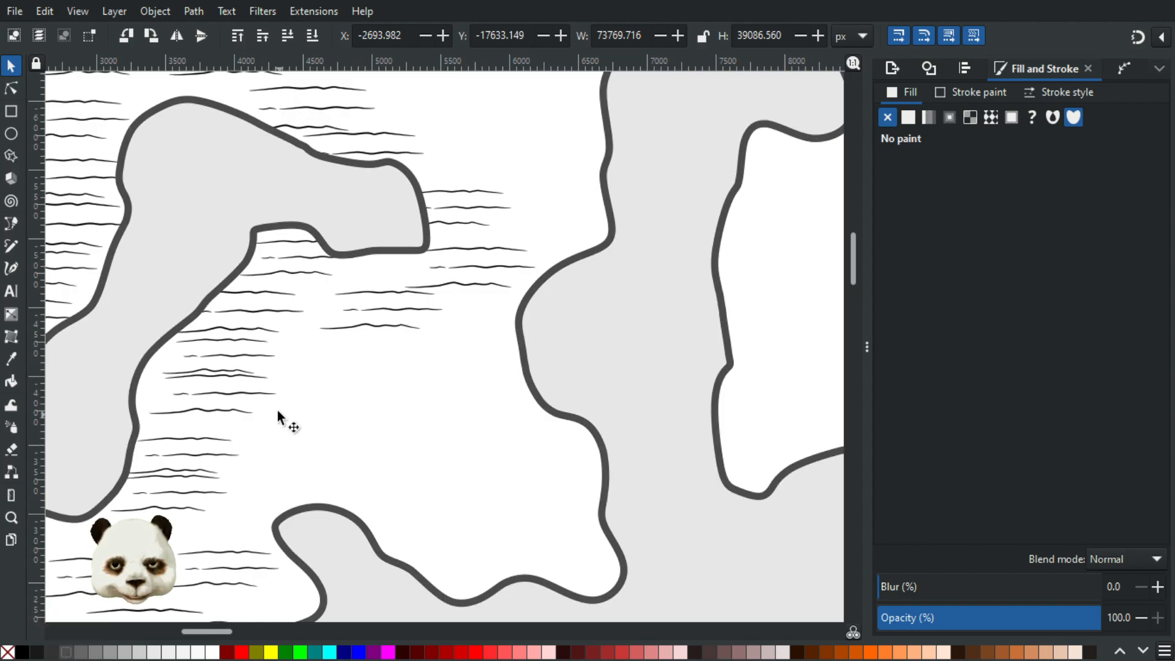
scroll(283, 404, down, 2)
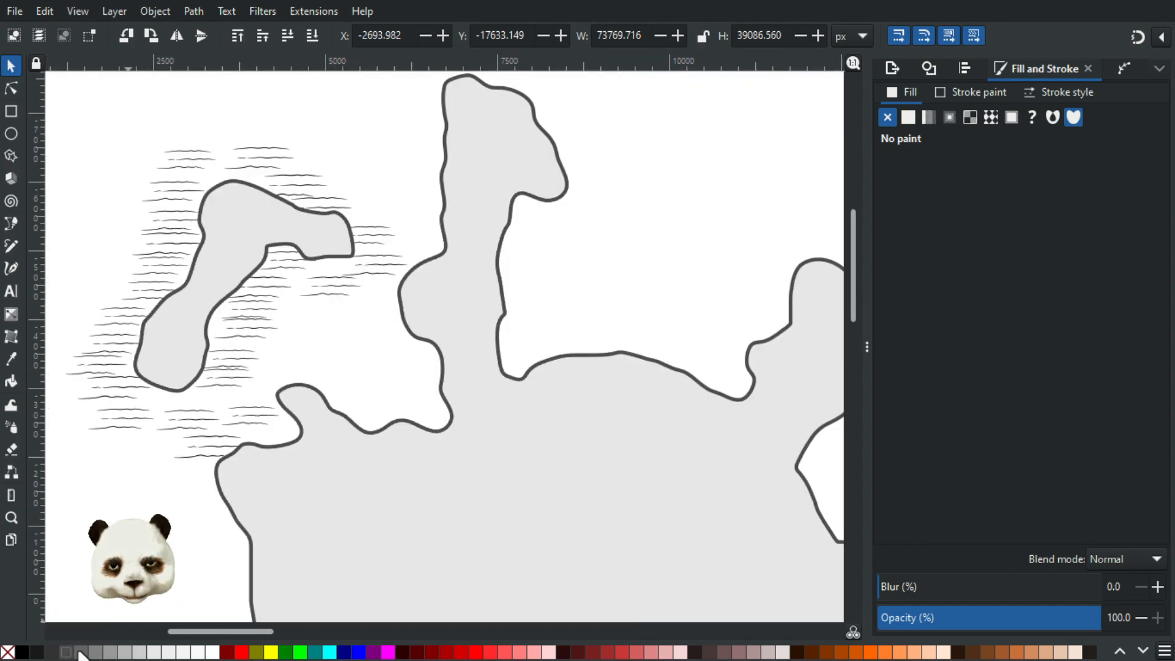
click(338, 114)
Examine how the wave clones meet the filled island's shore, up close and against the rest of the coastline.
scroll(338, 114, down, 5)
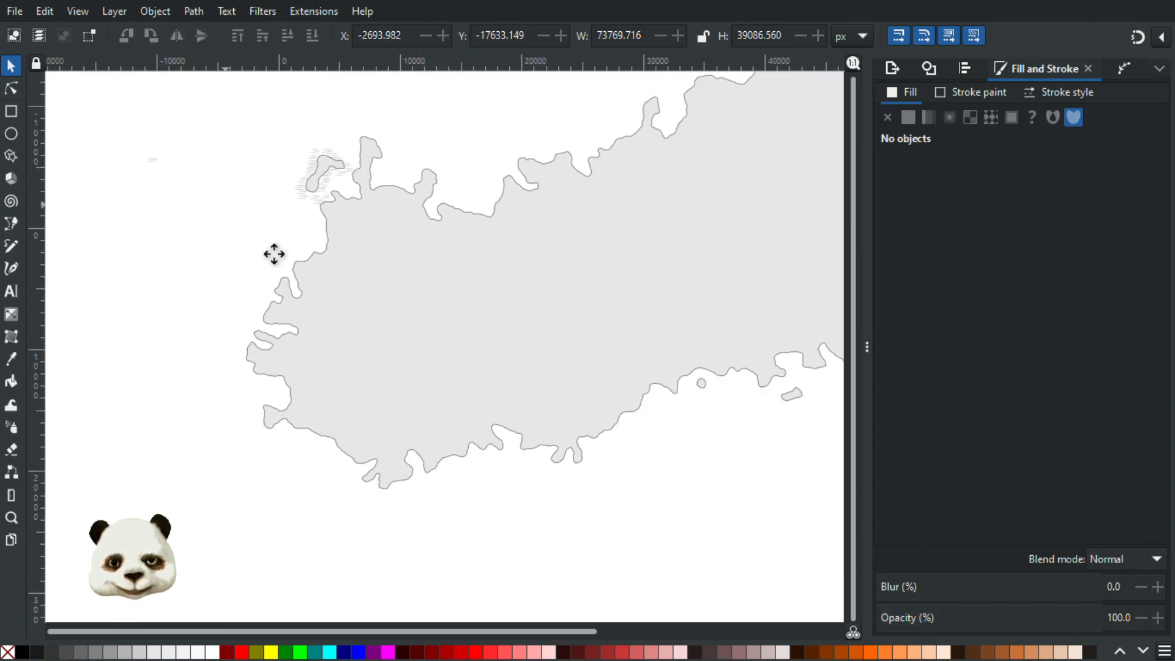
drag(274, 254, 283, 265)
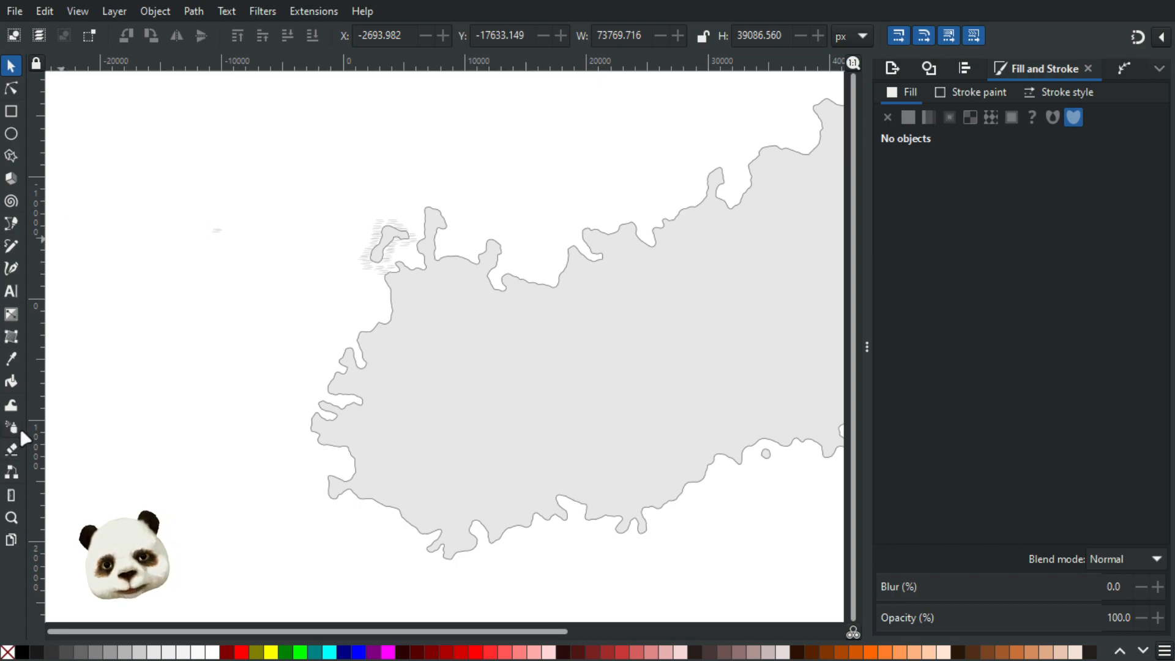
scroll(344, 263, up, 6)
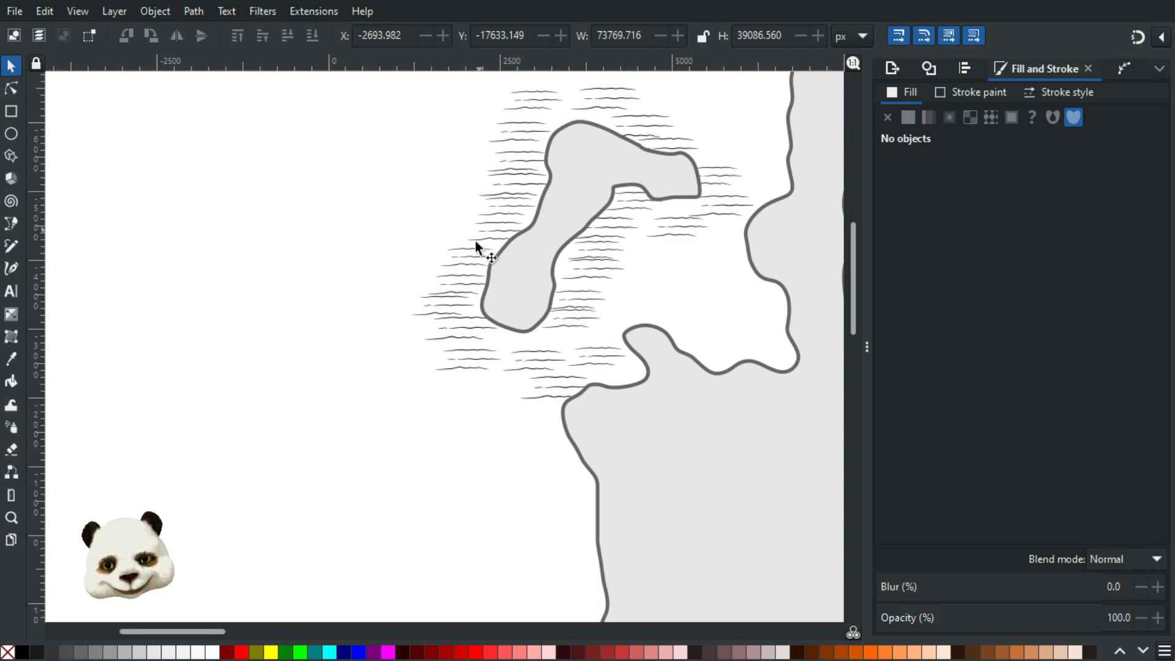
scroll(479, 362, down, 3)
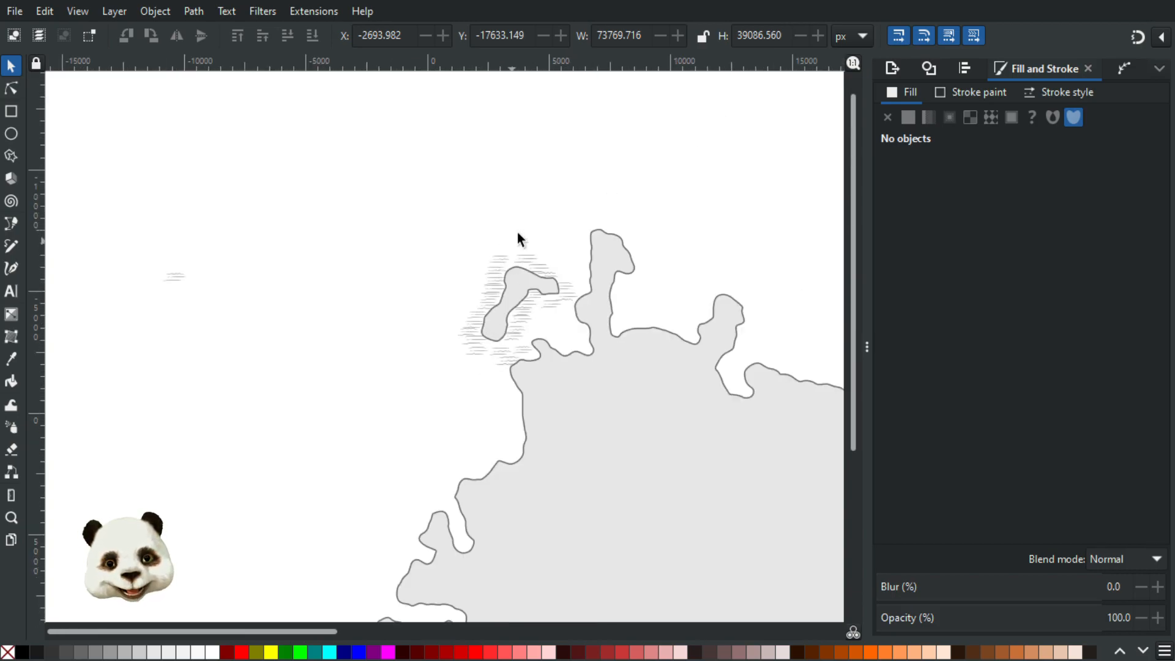
scroll(477, 280, up, 5)
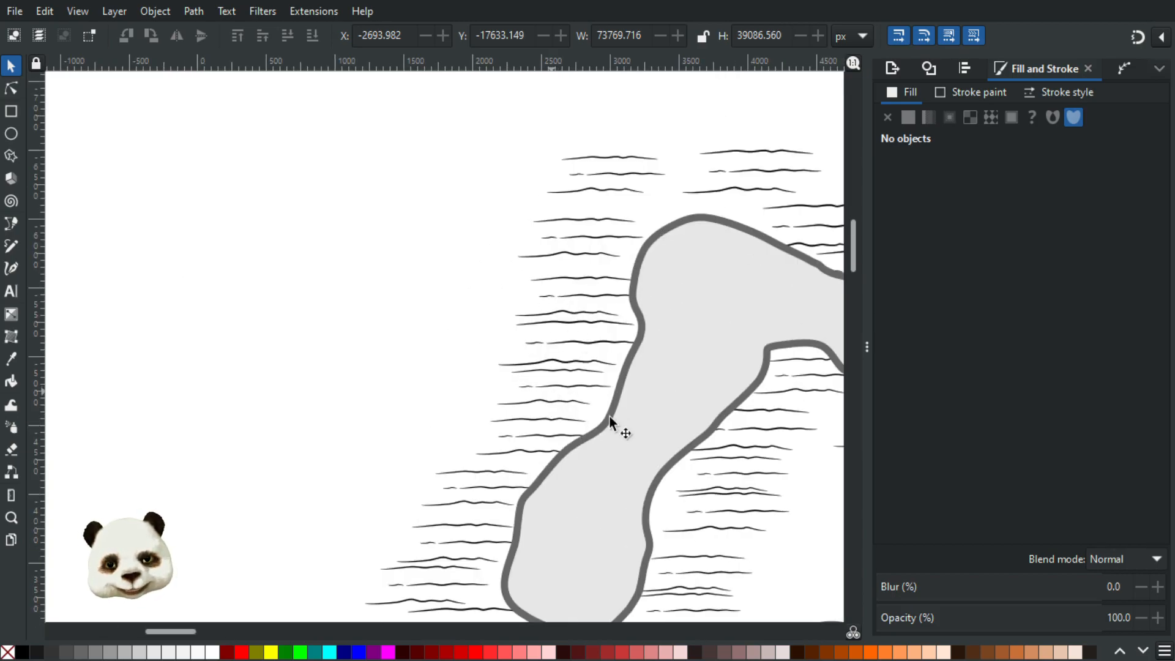
scroll(533, 447, down, 2)
scroll(549, 389, up, 2)
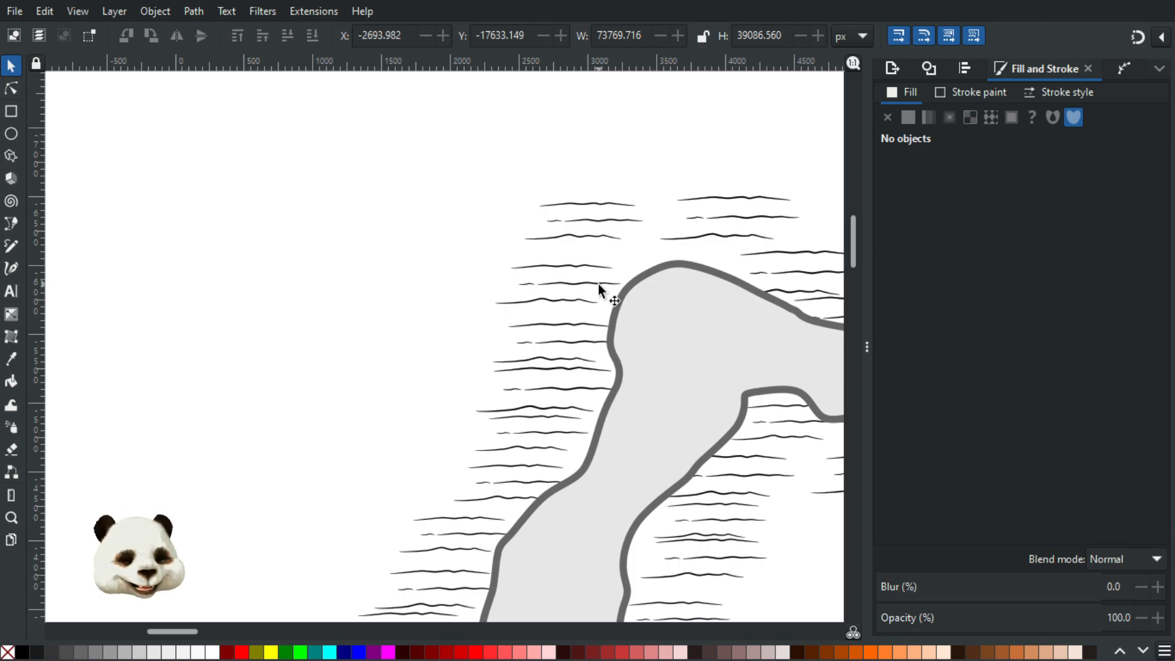
scroll(597, 295, down, 2)
scroll(627, 366, down, 2)
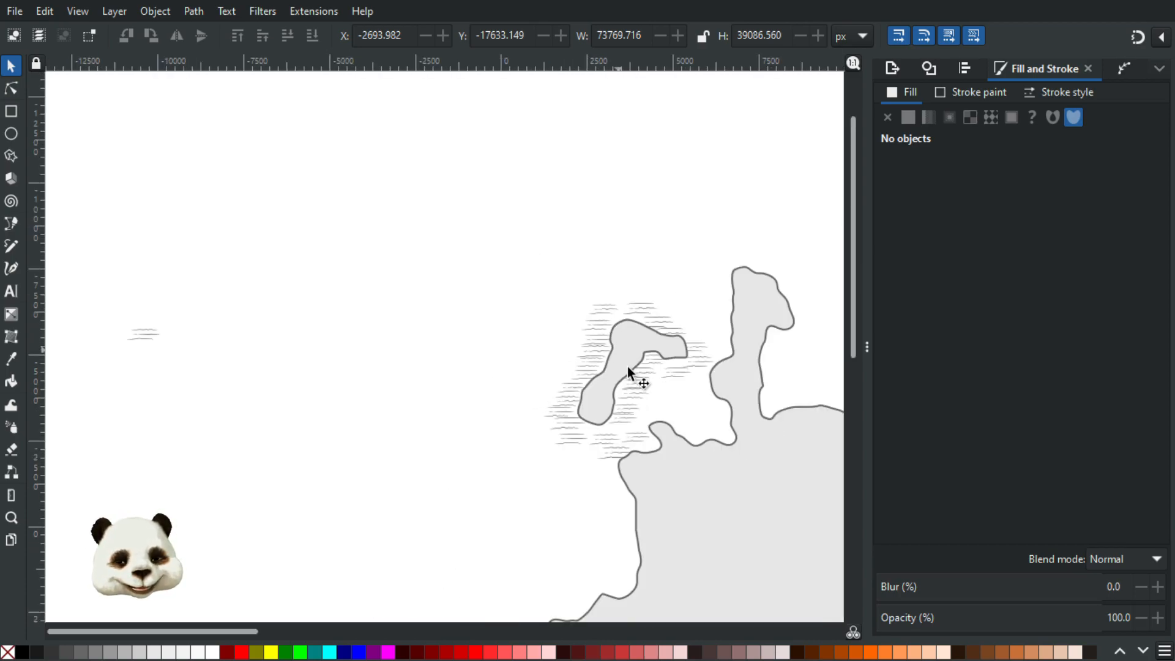
scroll(577, 455, down, 1)
drag(601, 486, 634, 219)
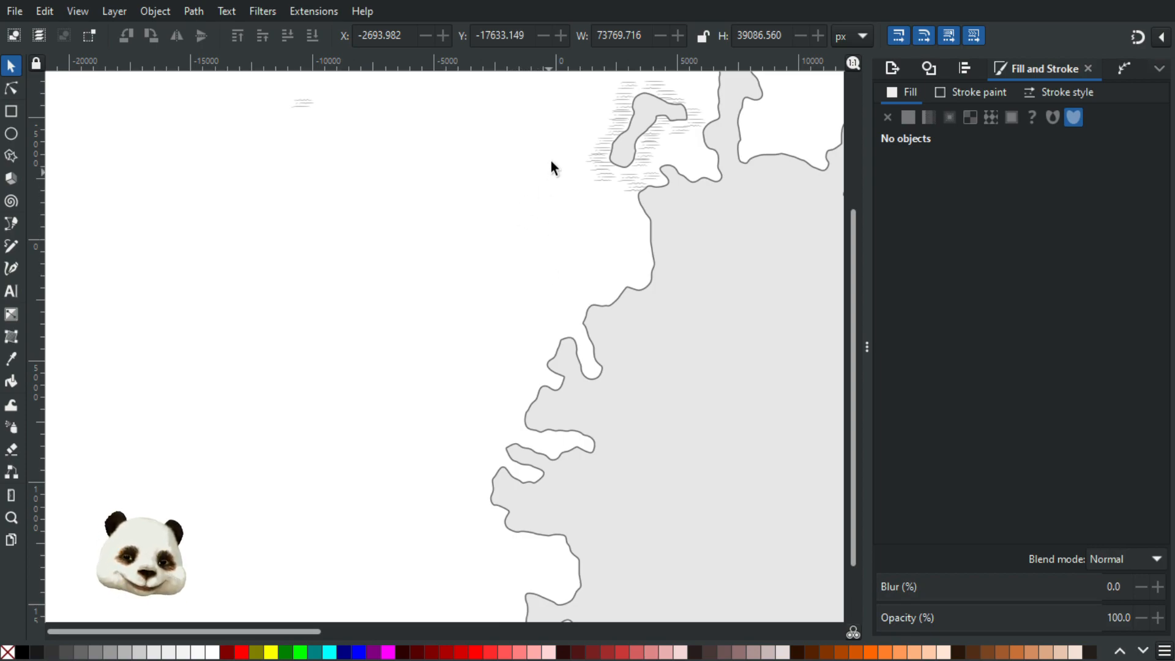
Delete the group of wave clones around the island.
scroll(549, 159, up, 2)
drag(573, 191, 463, 337)
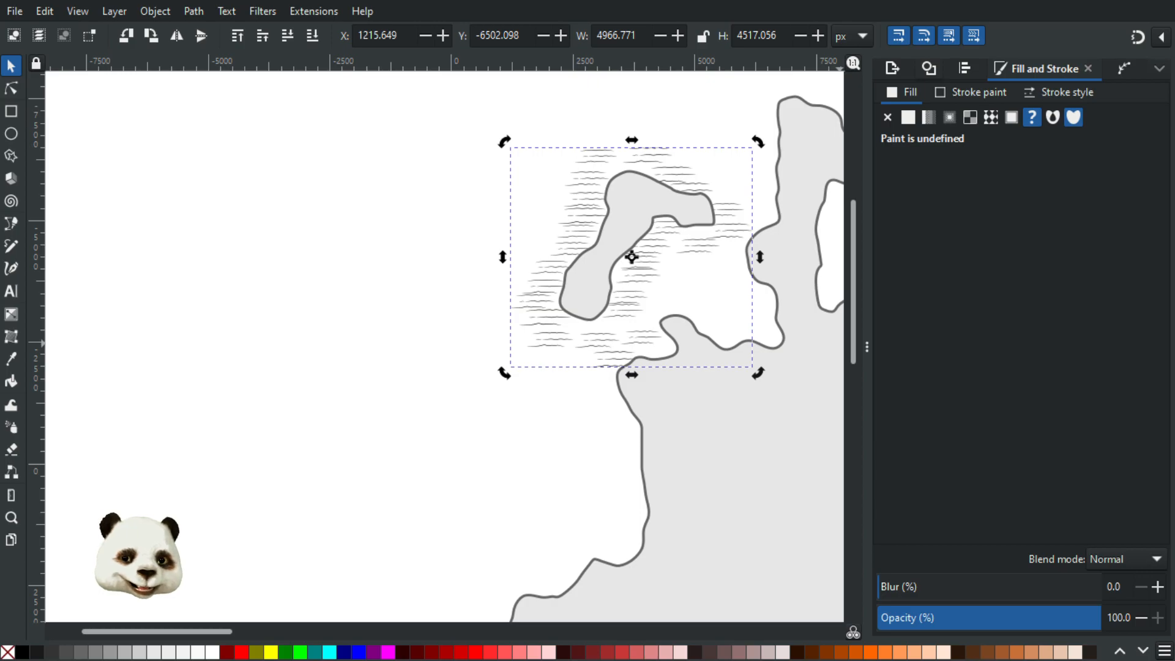
key(Delete)
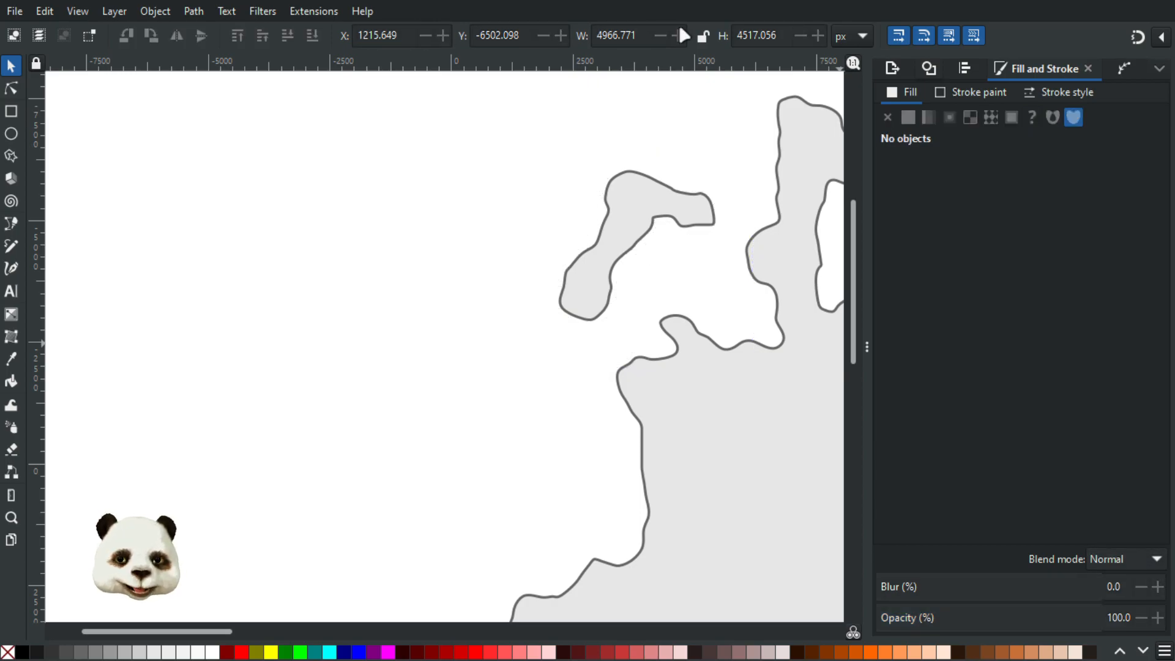
Select all the terrain shapes, duplicate them and outset the copies slightly.
scroll(518, 169, down, 3)
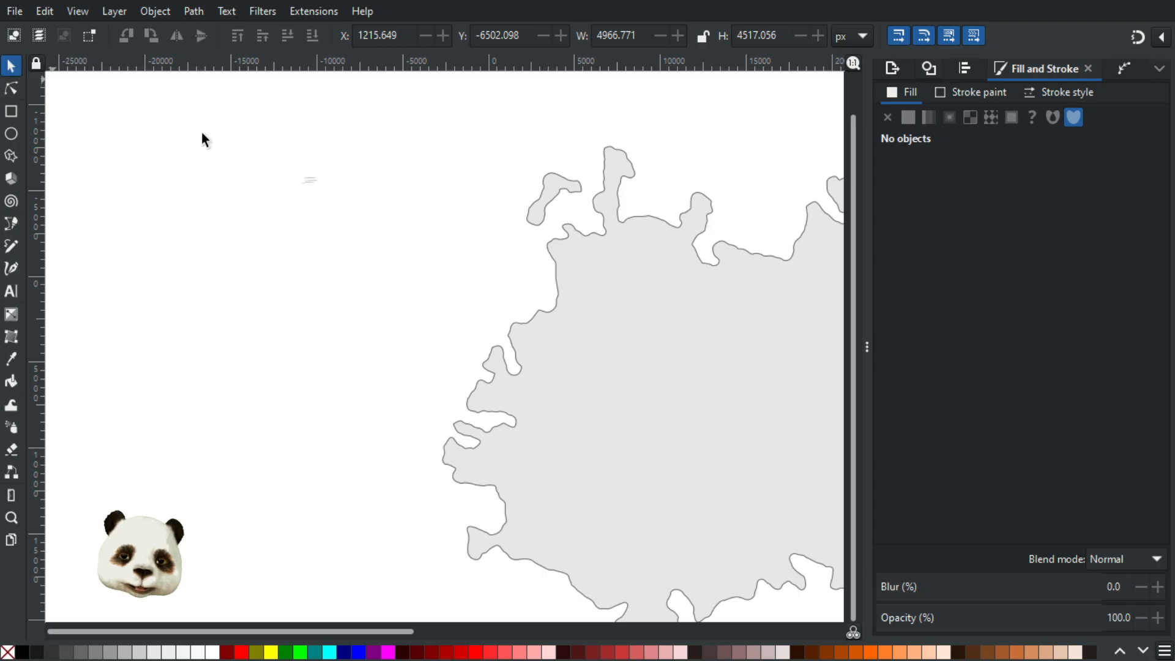
key(Tab)
key(ctrl+a)
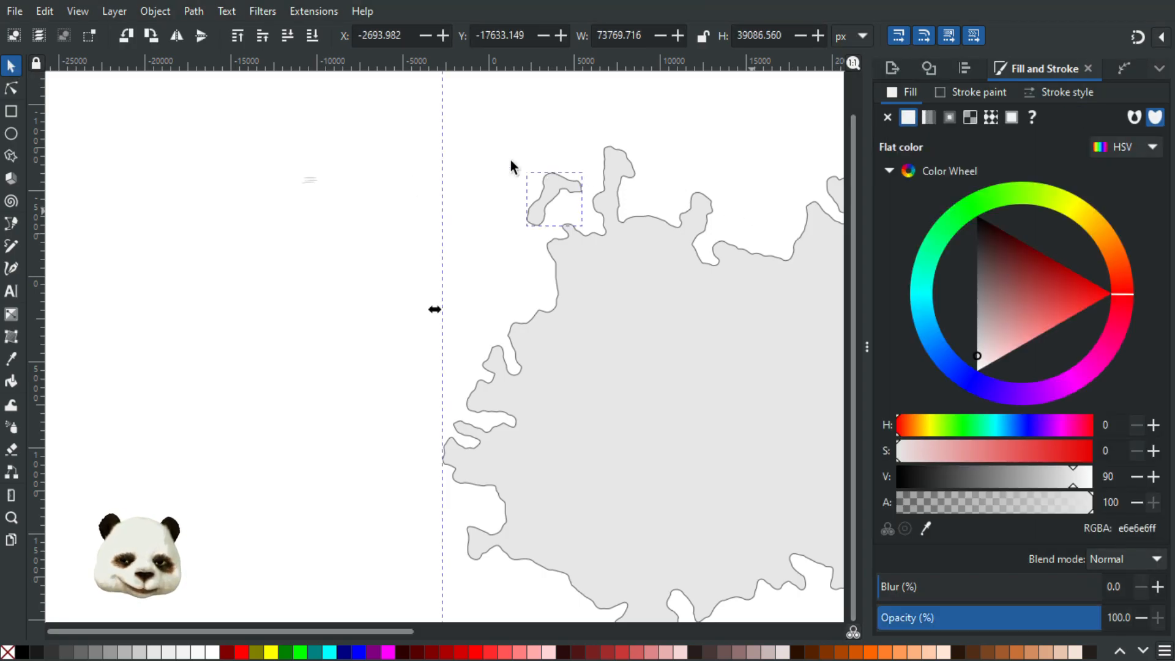
scroll(294, 186, right, 10)
scroll(294, 186, down, 5)
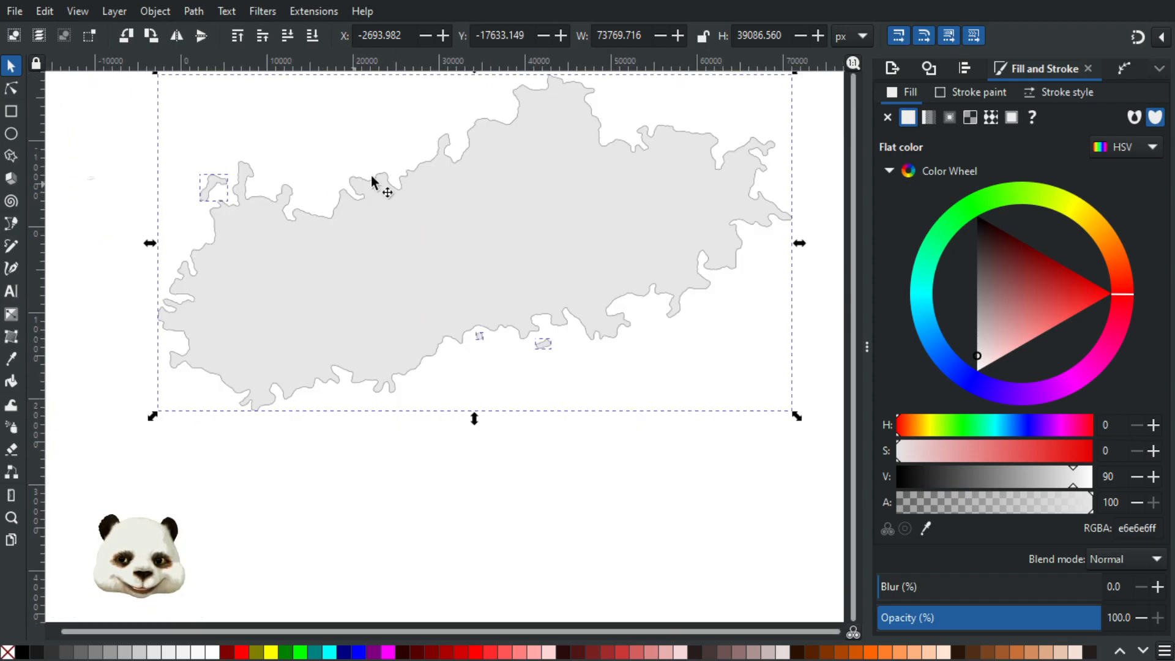
scroll(380, 184, up, 3)
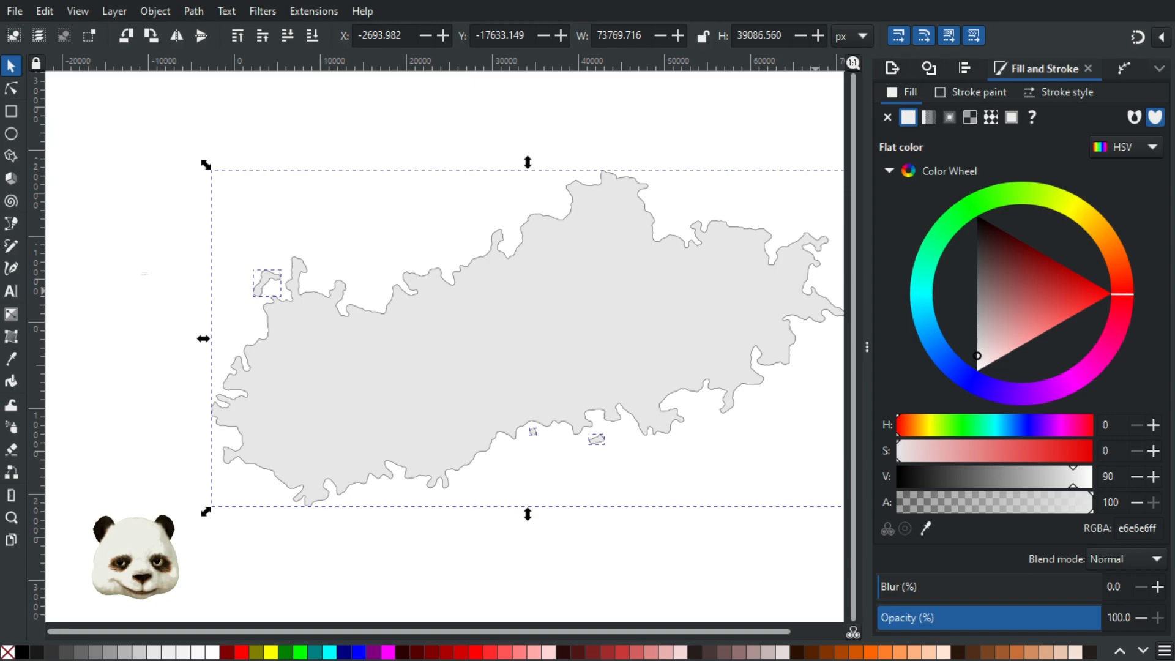
key(ctrl+parenright)
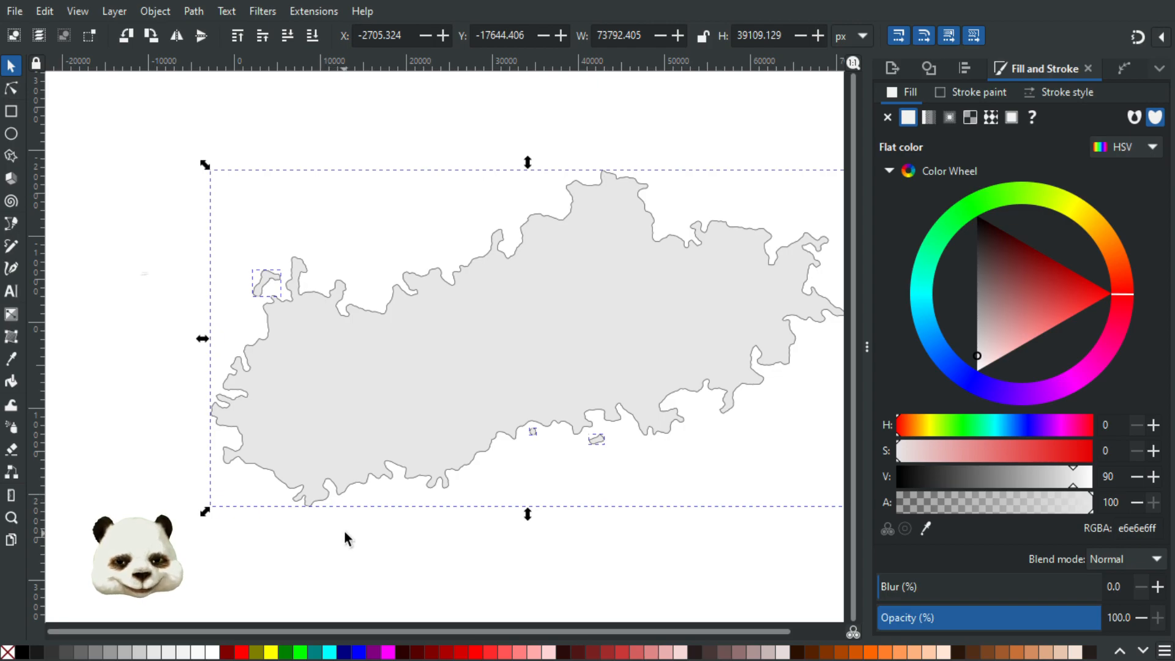
Join the outset copies into a single path and remove its fill so only the outline stroke remains.
scroll(187, 445, up, 2)
scroll(215, 427, down, 2)
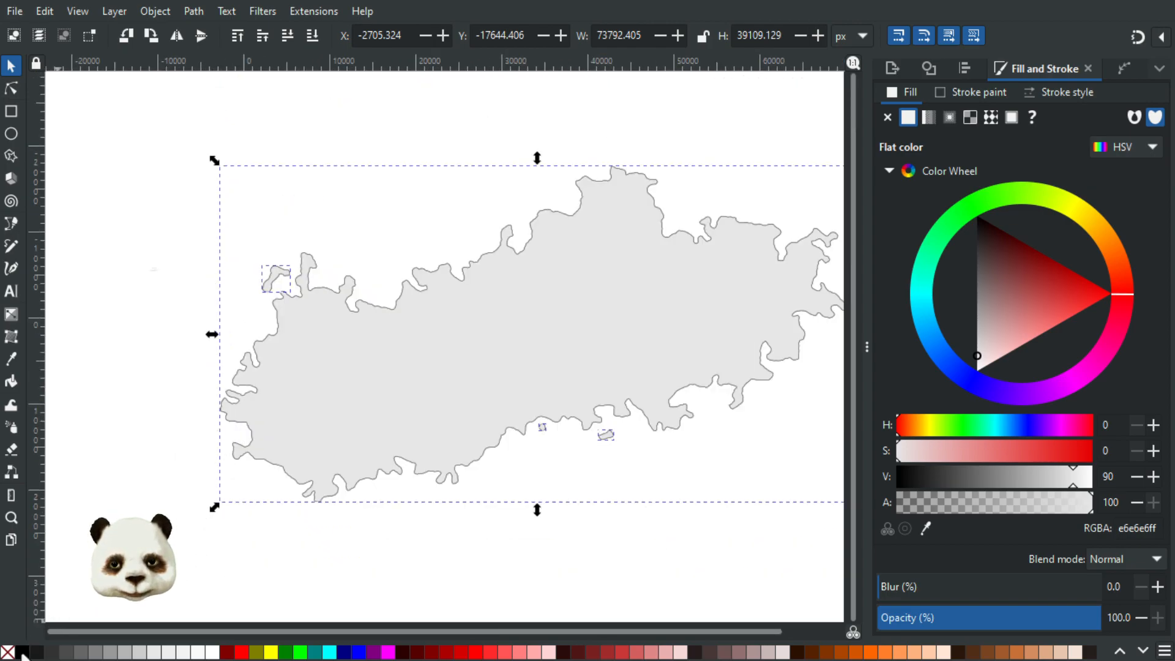
click(8, 652)
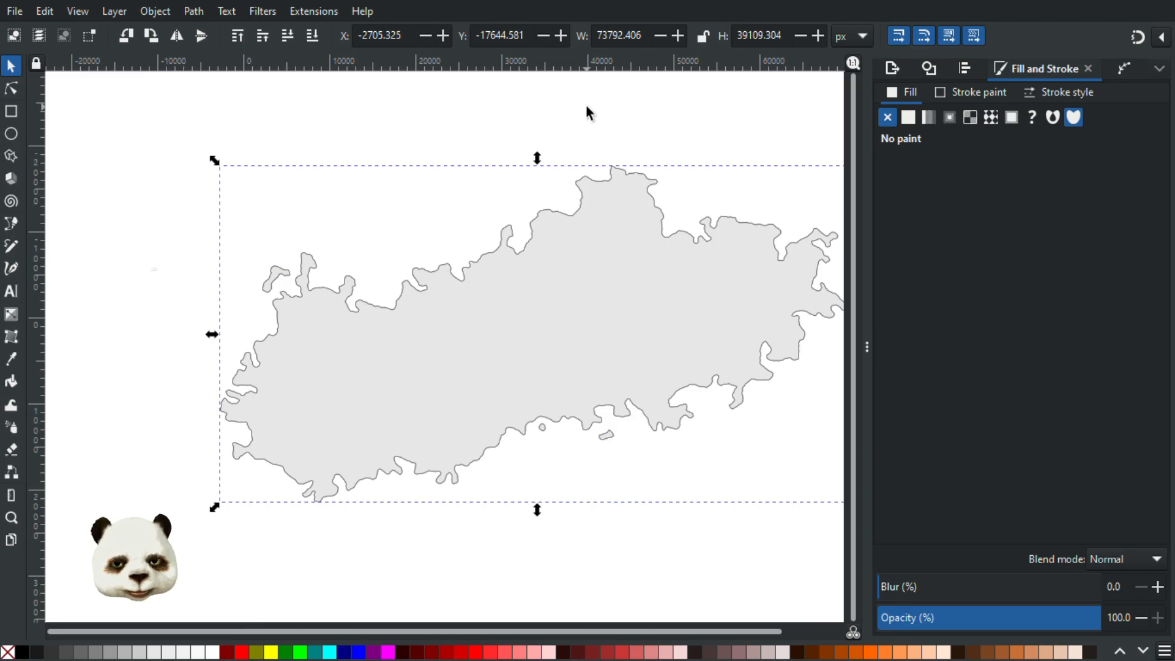
scroll(273, 294, up, 2)
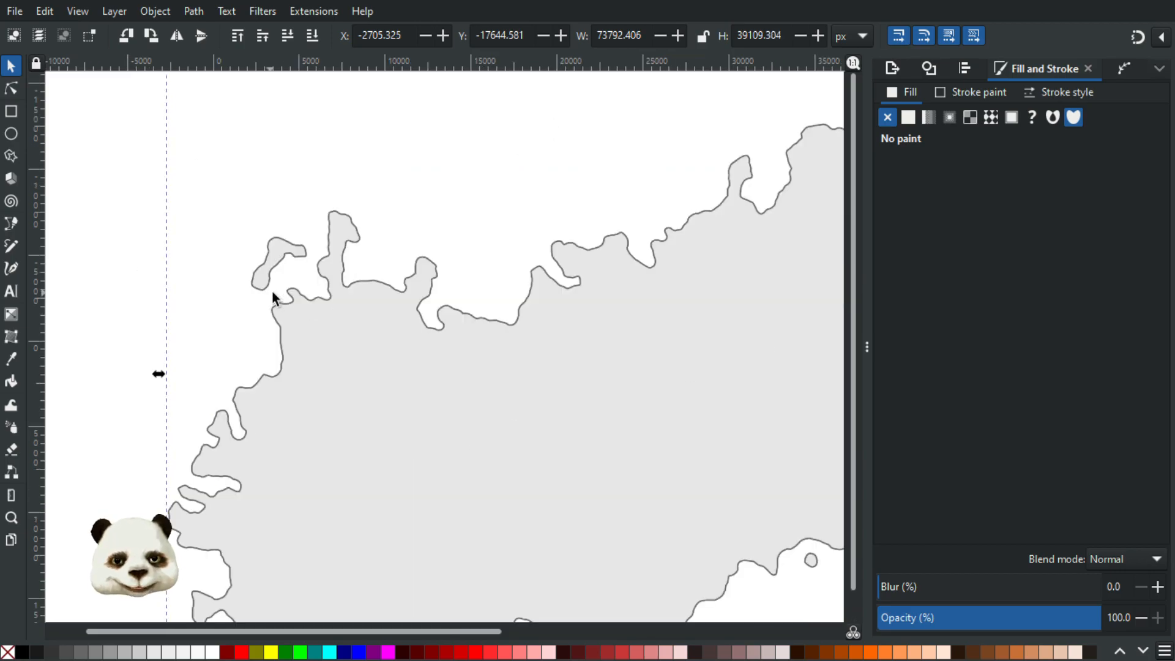
Examine the nodes of the unfilled outline along the islands and coast with the Node tool, up close and zoomed out.
scroll(273, 294, up, 3)
click(11, 88)
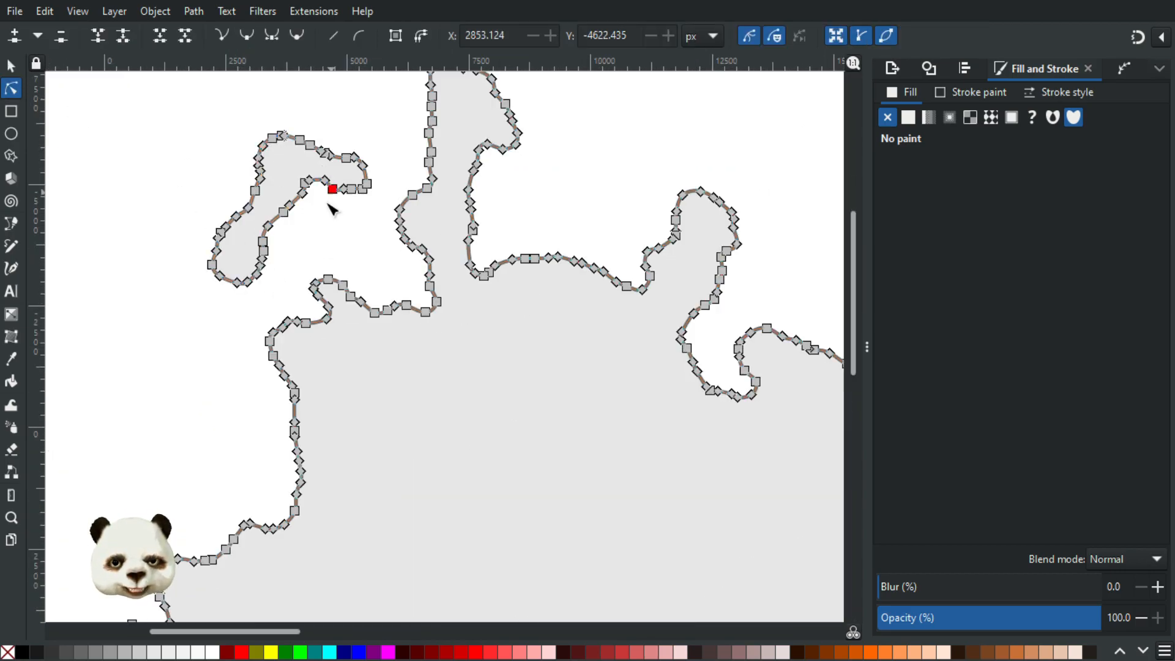
scroll(443, 318, up, 5)
scroll(508, 294, down, 3)
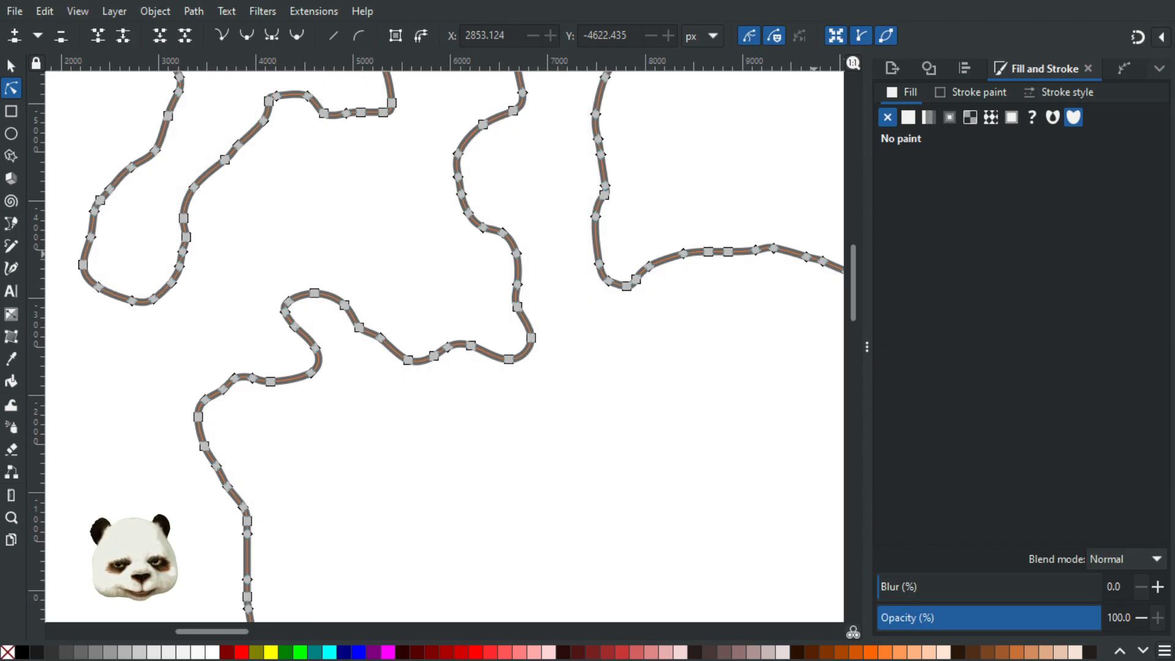
scroll(278, 294, up, 3)
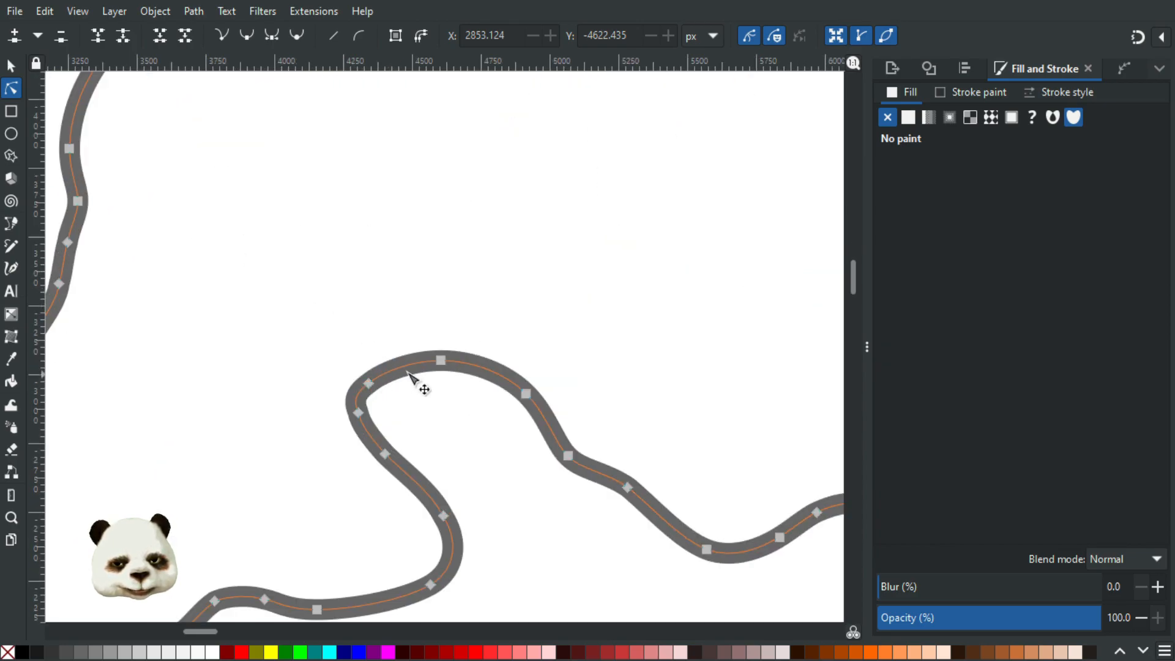
scroll(406, 383, down, 6)
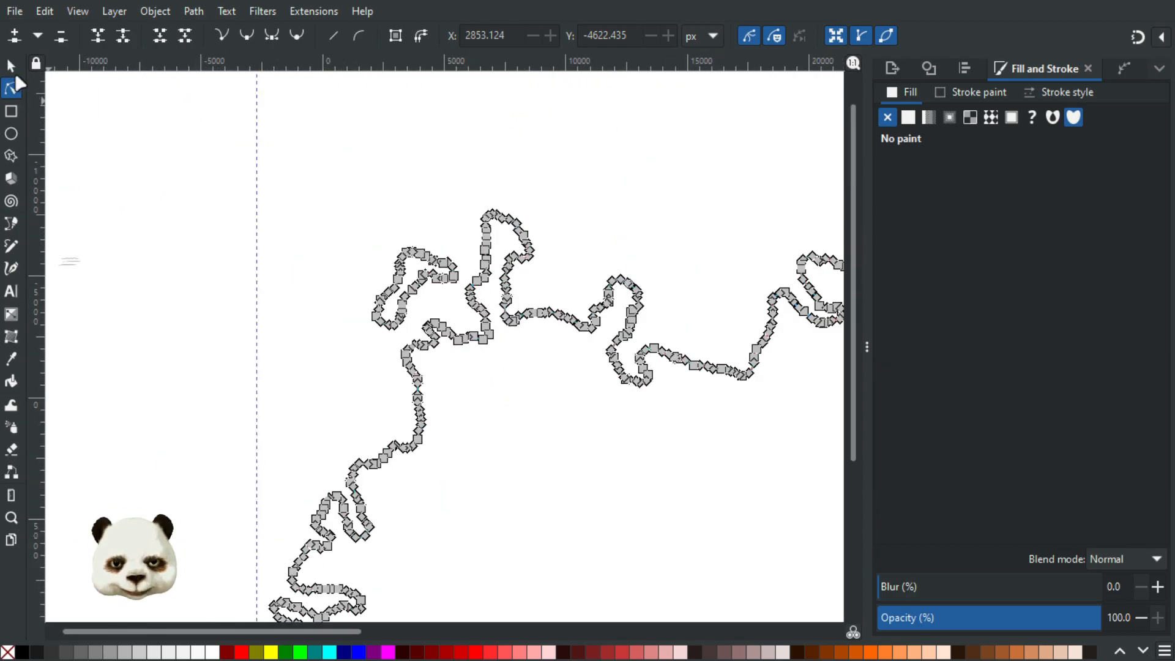
click(11, 65)
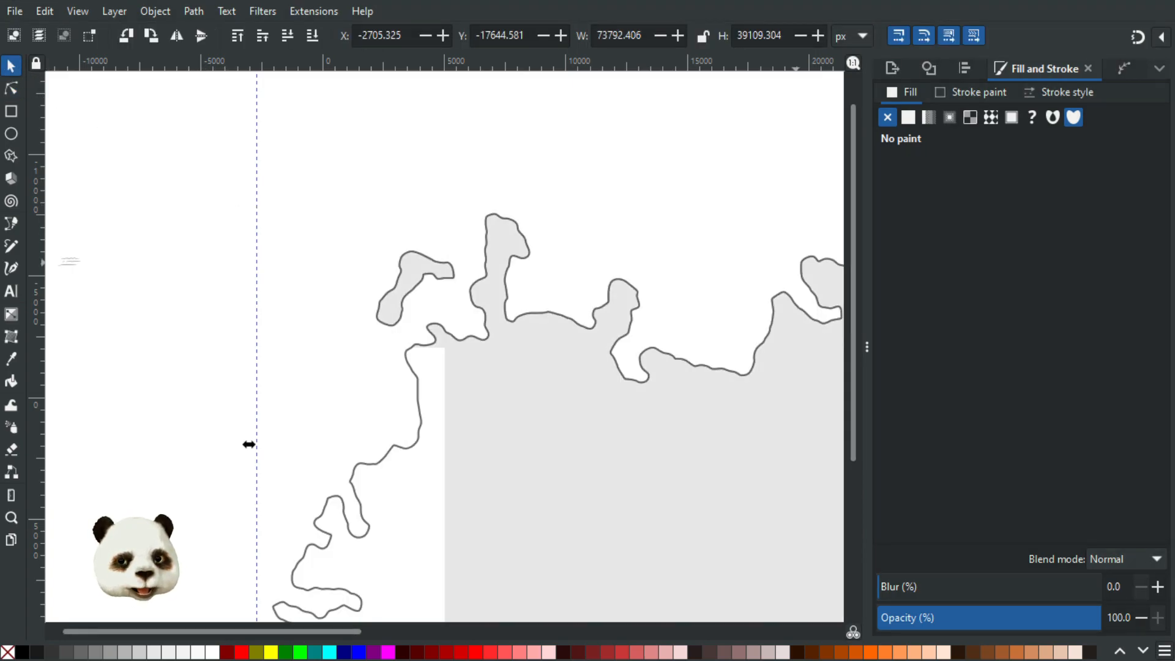
ctrl+scroll(579, 252, down, 3)
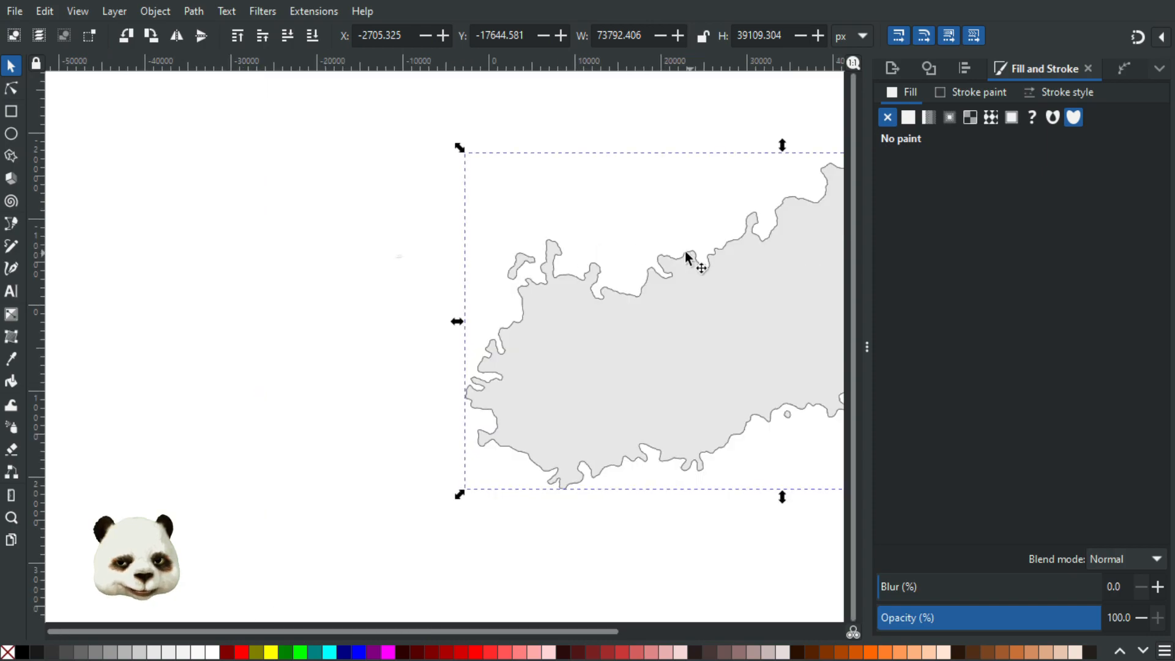
scroll(266, 255, right, 5)
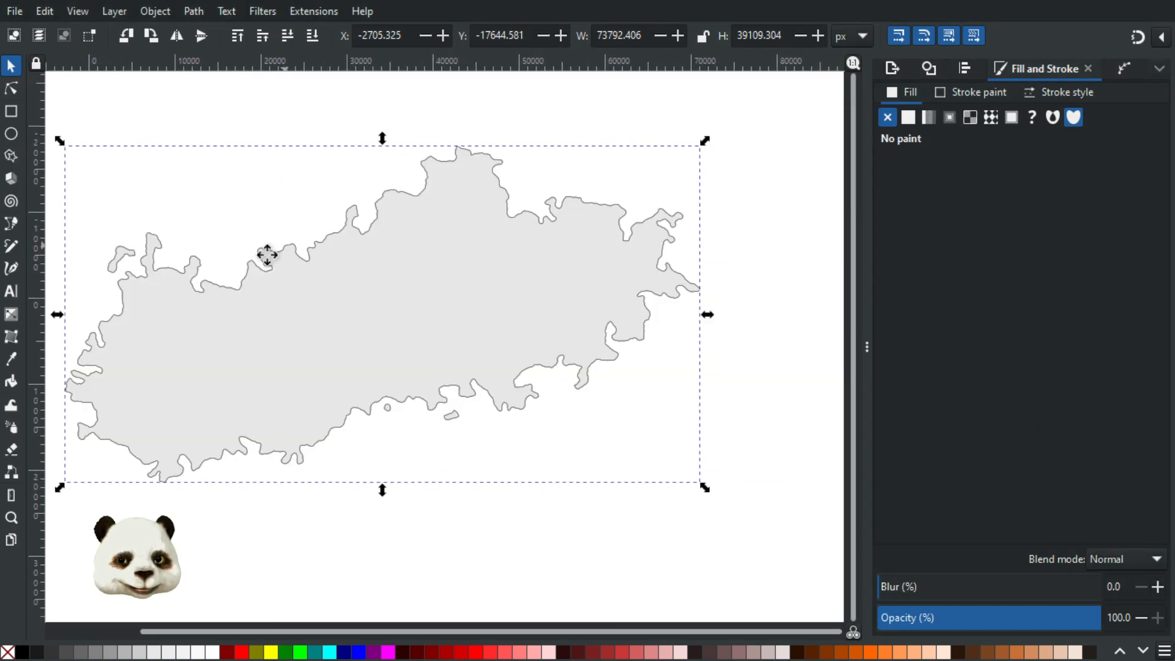
Apply an Offset live path effect to the unfilled coastline outline.
click(1125, 68)
click(887, 609)
scroll(778, 370, down, 5)
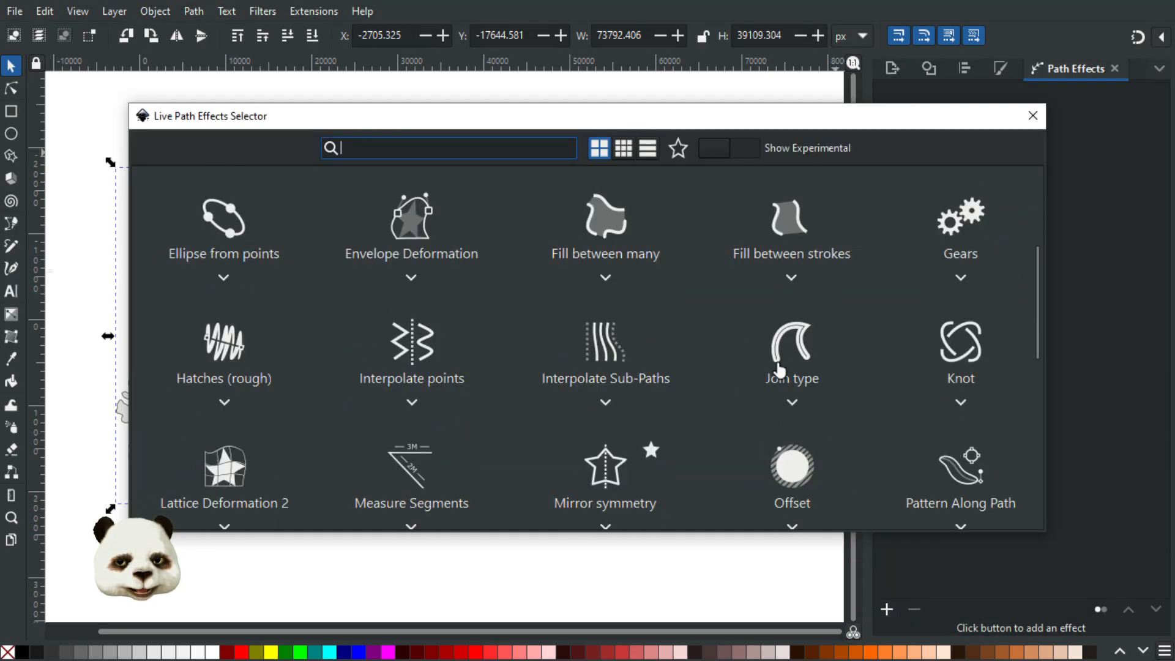
scroll(795, 429, down, 1)
key(Escape)
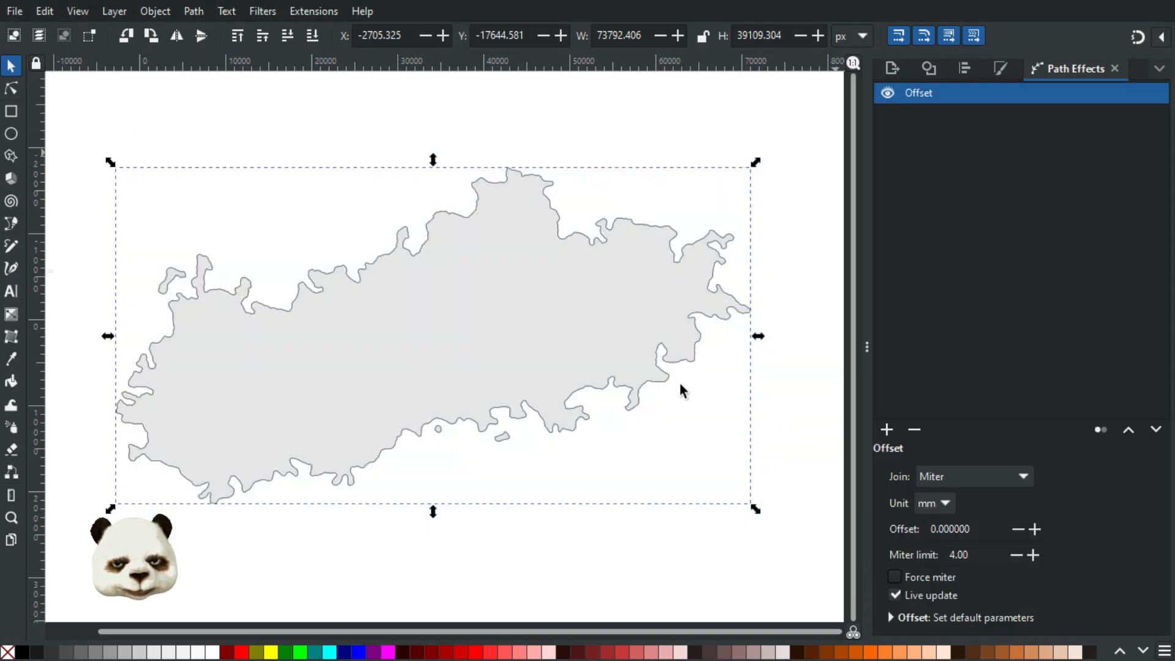
scroll(108, 287, up, 4)
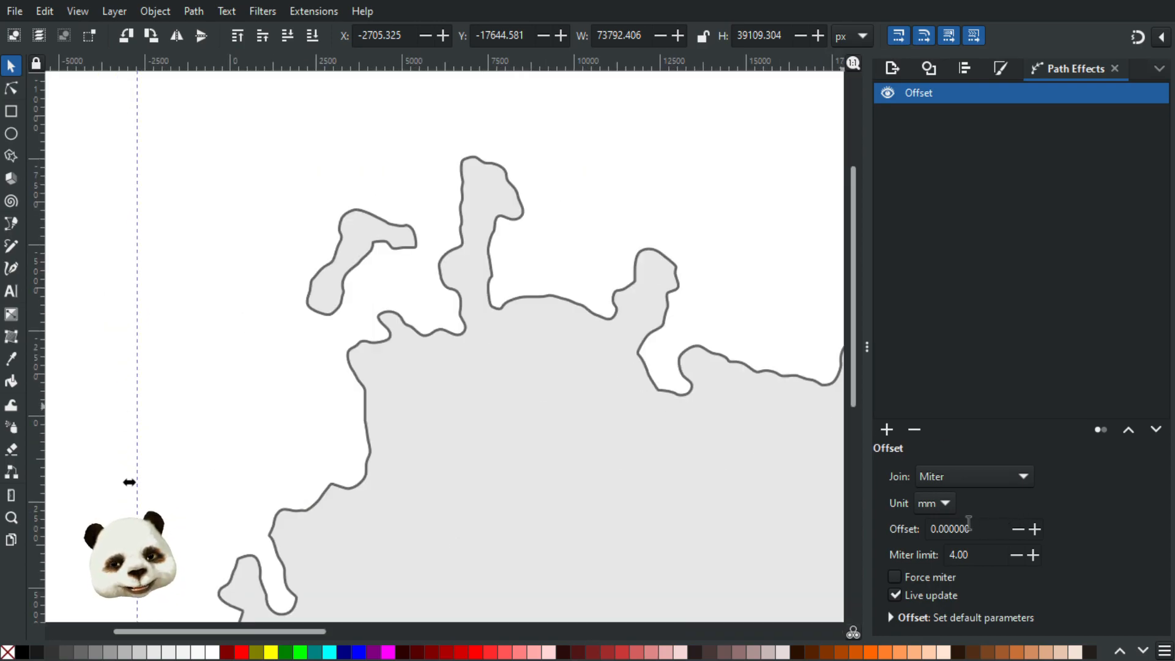
Raise the outline's Offset distance in small increments, ending with an entered value of 10 mm.
click(1034, 526)
click(1035, 527)
click(1035, 527)
click(1034, 527)
click(1035, 527)
click(1035, 527)
click(1034, 528)
click(1035, 528)
click(1034, 528)
click(1034, 528)
click(1035, 528)
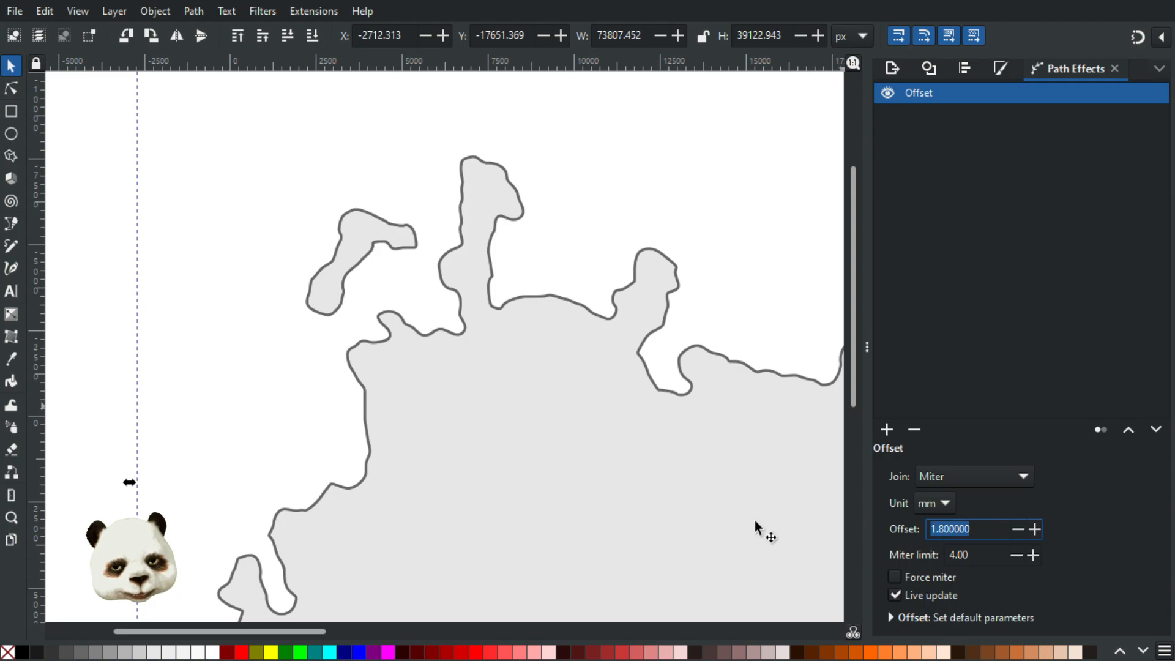
text(10)
key(Return)
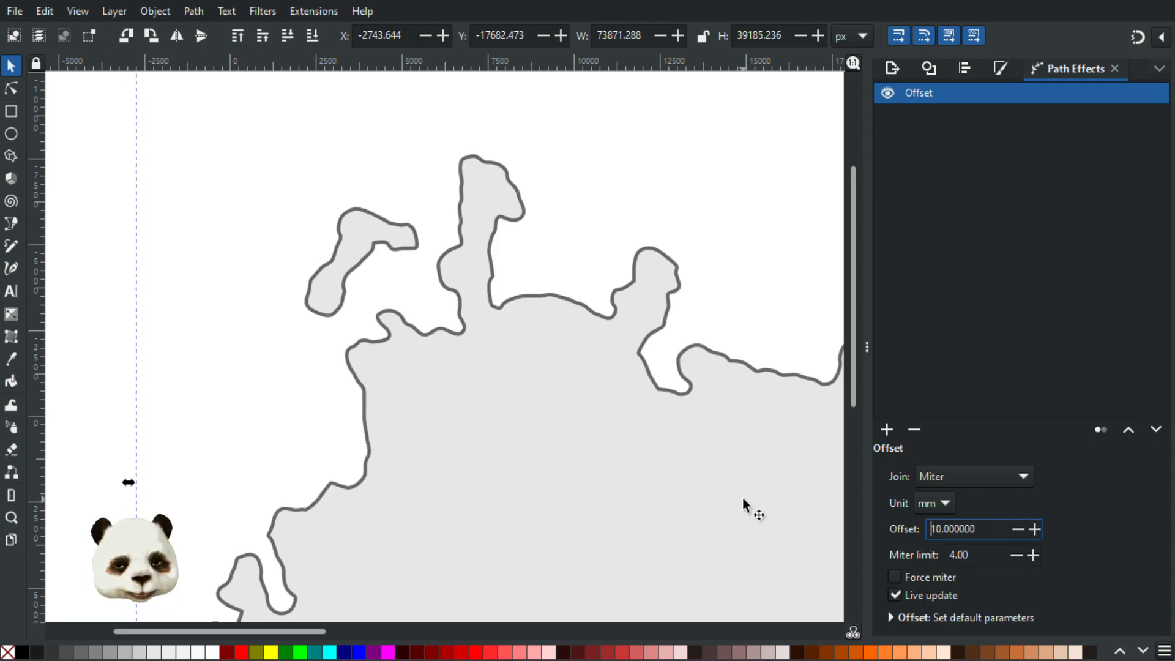
Try Offset distances of 100 mm and 150 mm on the outline and inspect its shape up close.
text(0)
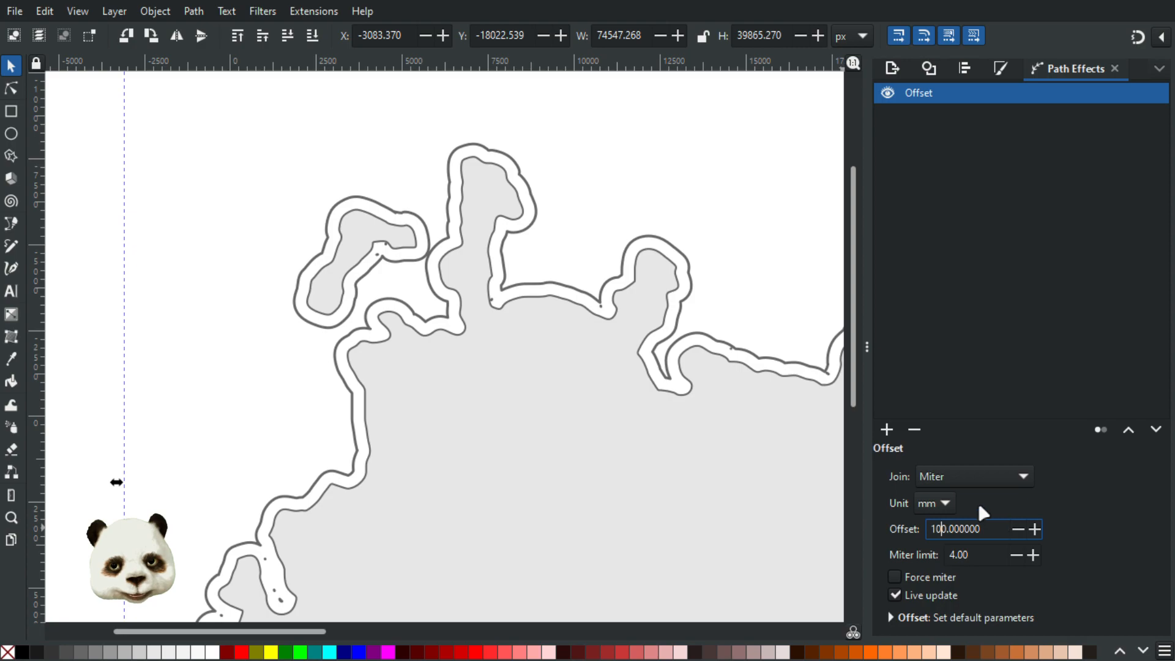
key(Left)
key(Delete)
text(5)
key(Return)
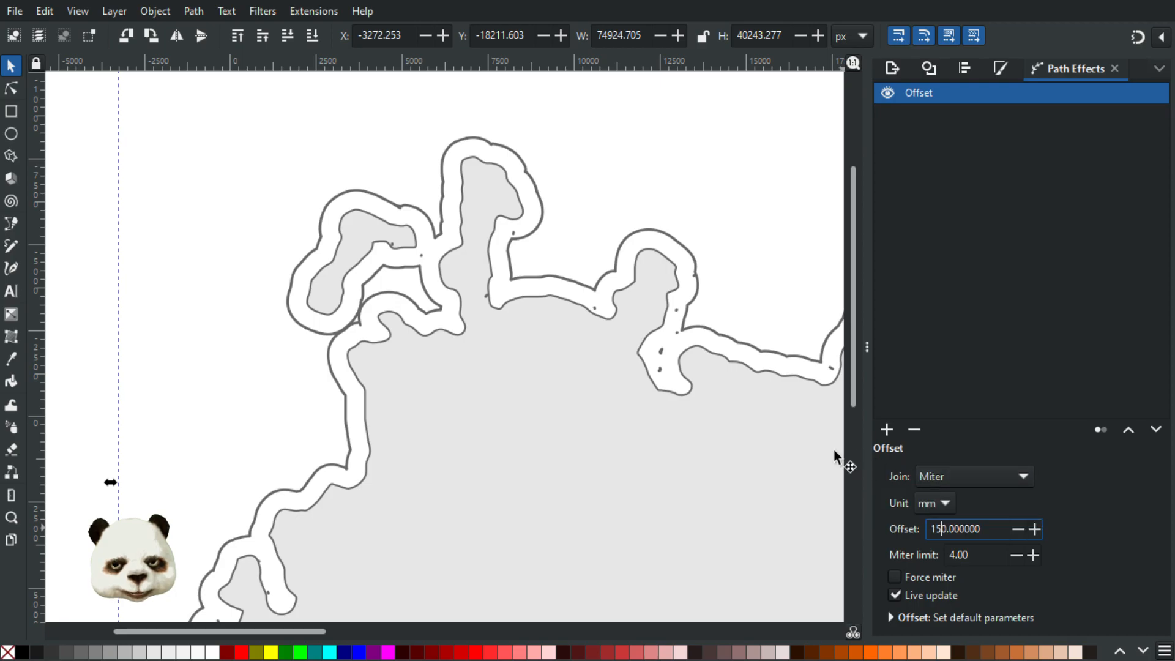
ctrl+scroll(681, 328, up, 3)
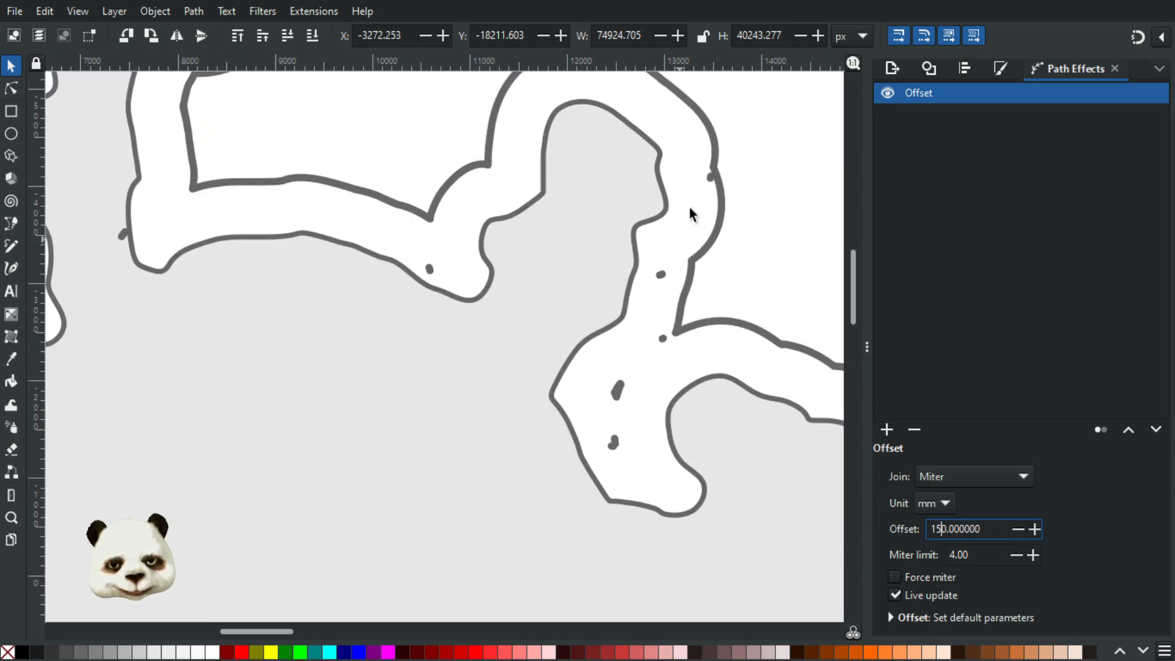
ctrl+scroll(673, 300, down, 3)
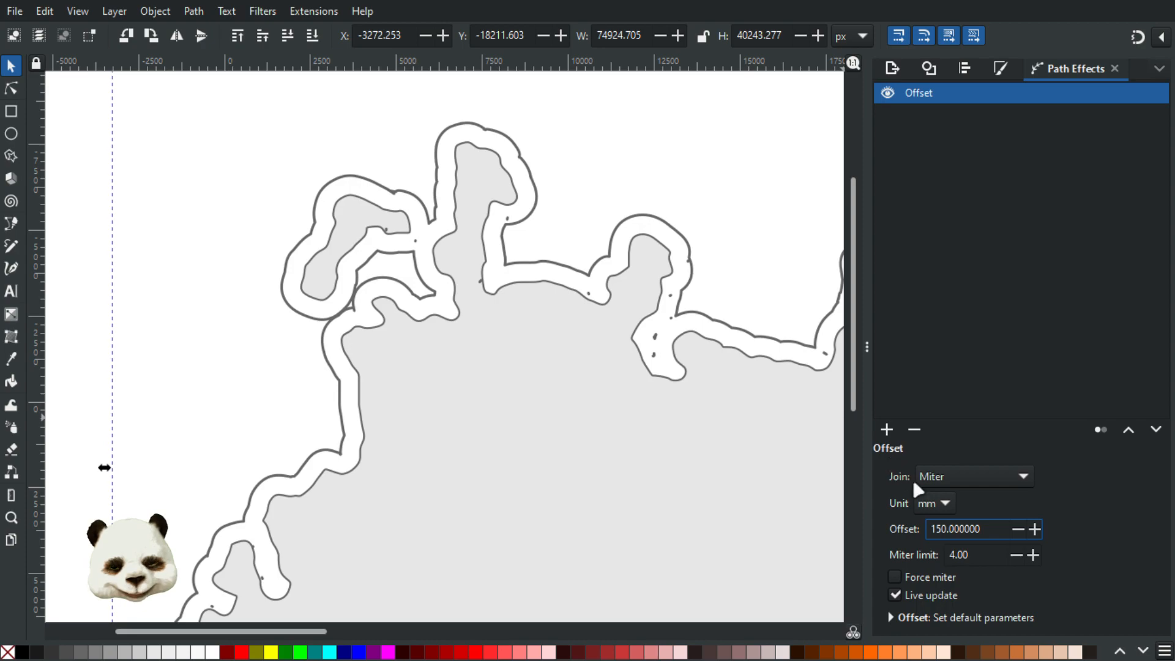
Set the outline's Offset distance to 200 mm.
key(BackSpace)
key(BackSpace)
text(20)
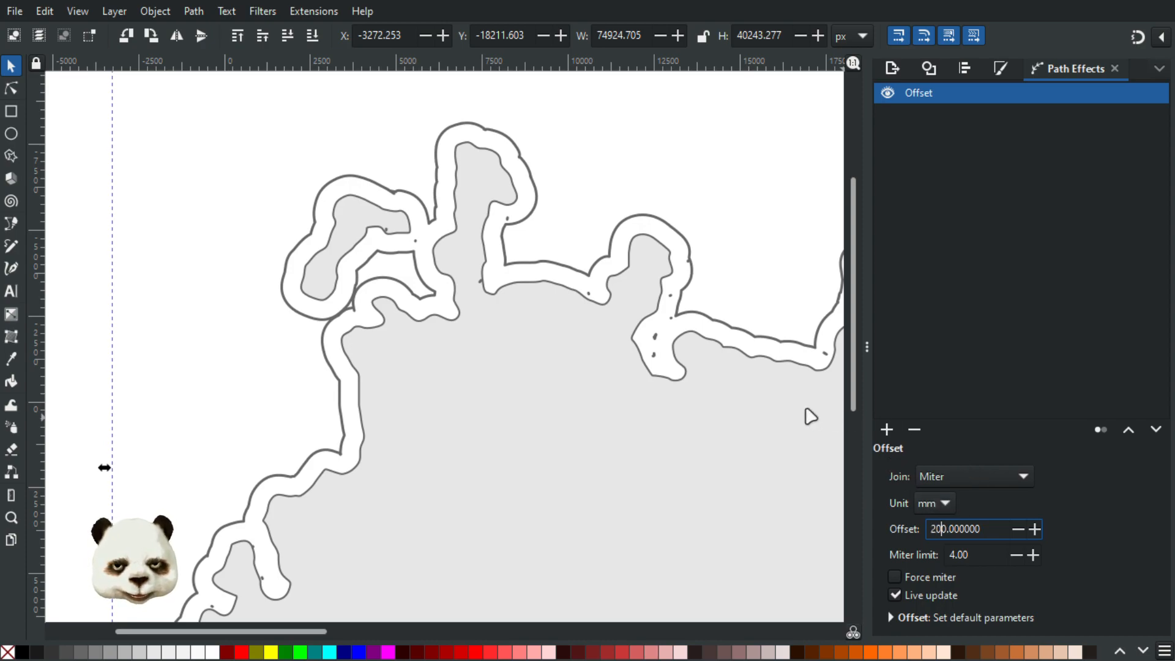
key(Return)
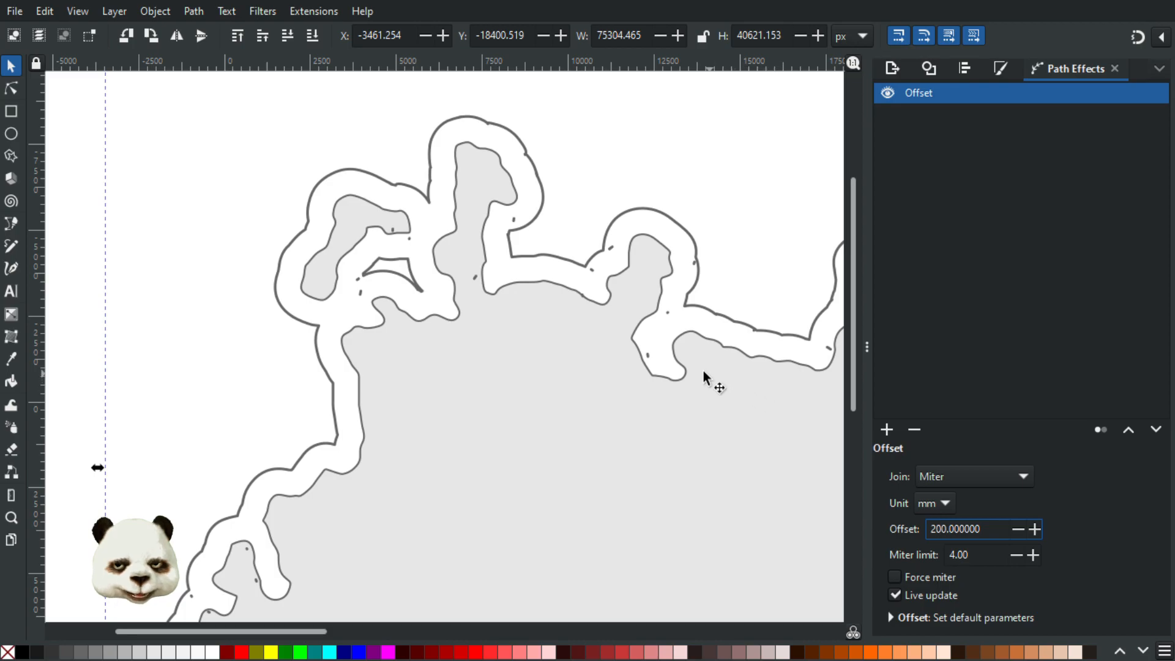
Examine the offset outline along the coast for stray fragments and rough joins, both up close and zoomed out.
scroll(613, 380, down, 3)
scroll(452, 514, up, 4)
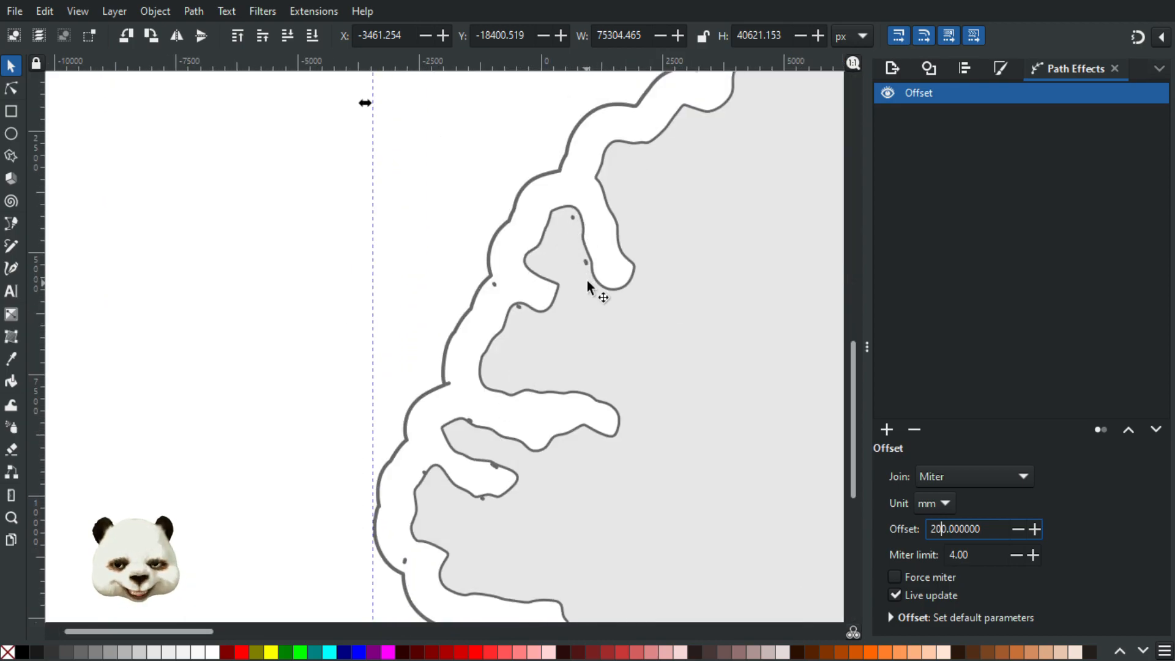
scroll(446, 399, up, 3)
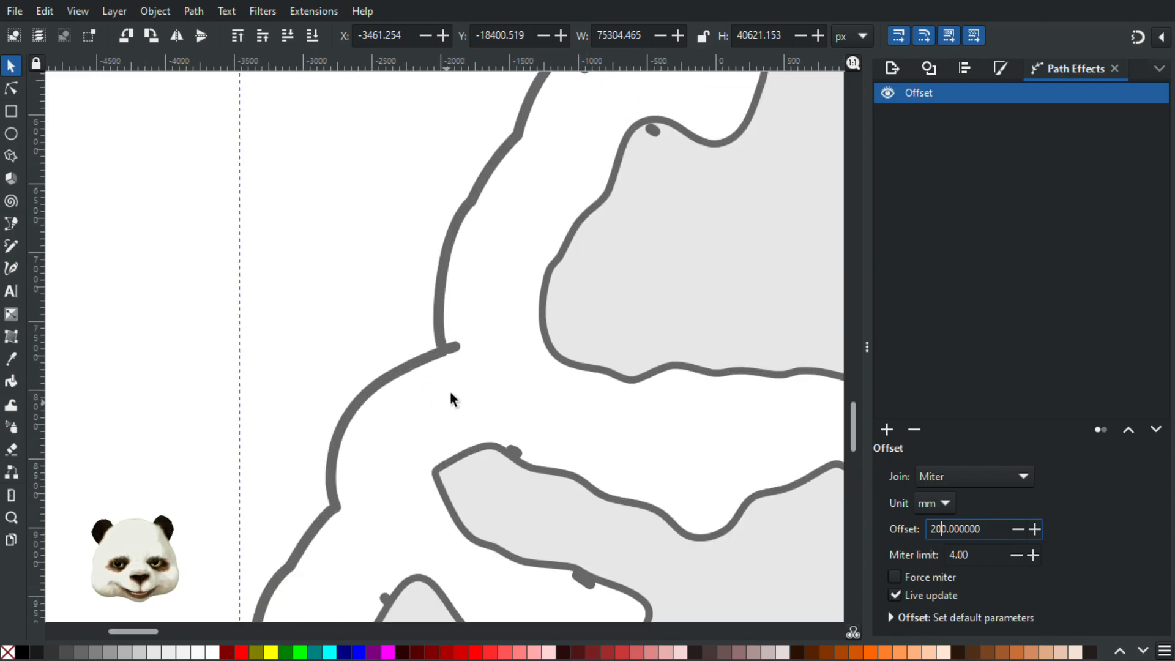
scroll(456, 358, down, 8)
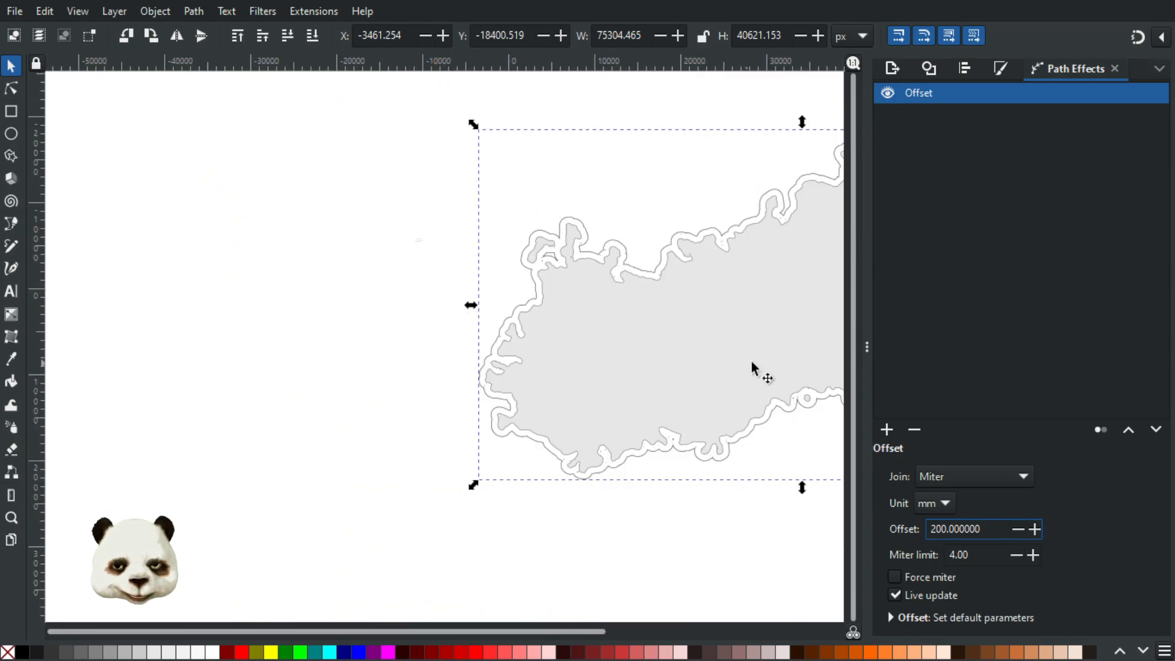
scroll(720, 356, up, 5)
scroll(430, 258, down, 3)
drag(406, 233, 649, 481)
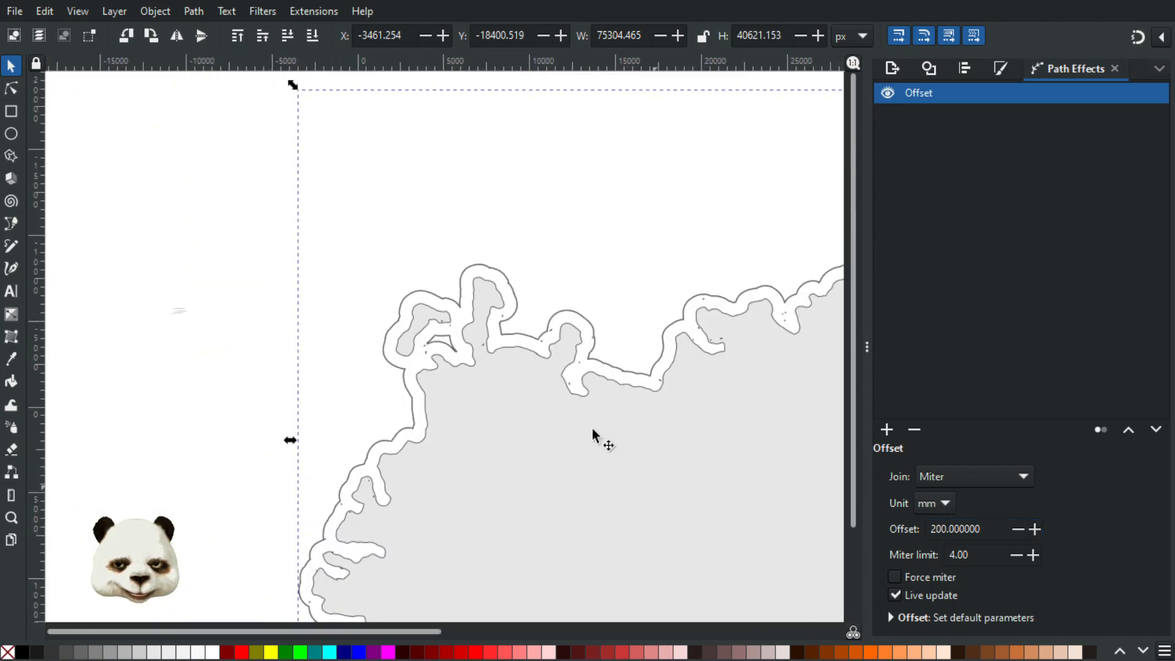
scroll(445, 321, up, 3)
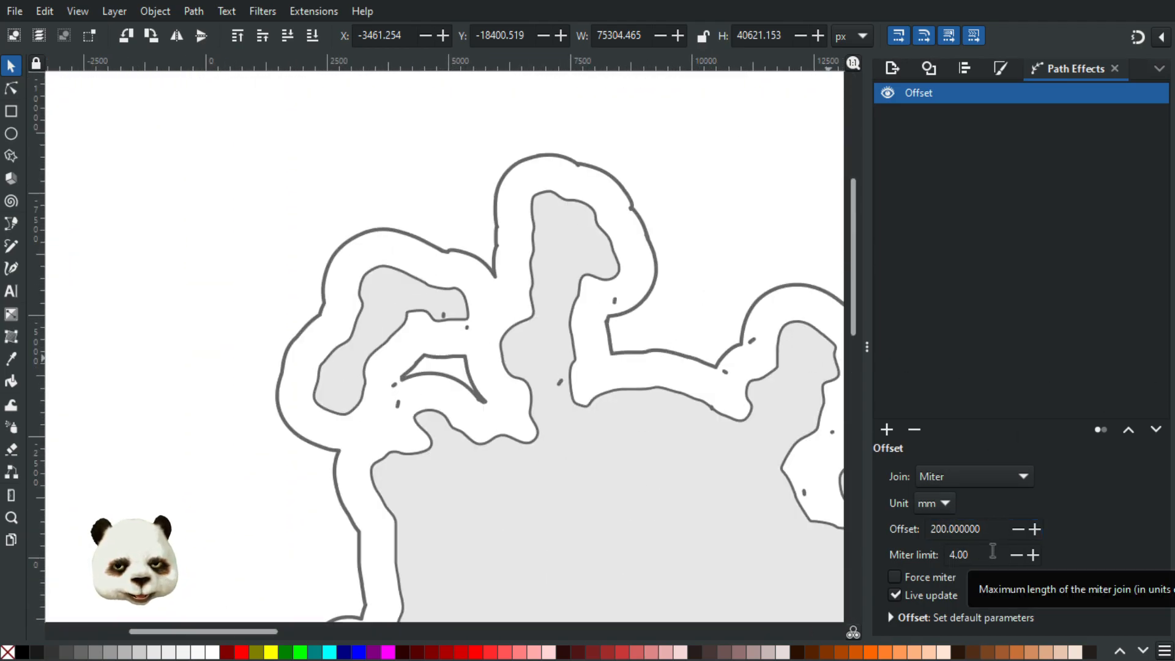
Enable Force miter for the Offset effect and set its distance to 250 mm.
click(897, 575)
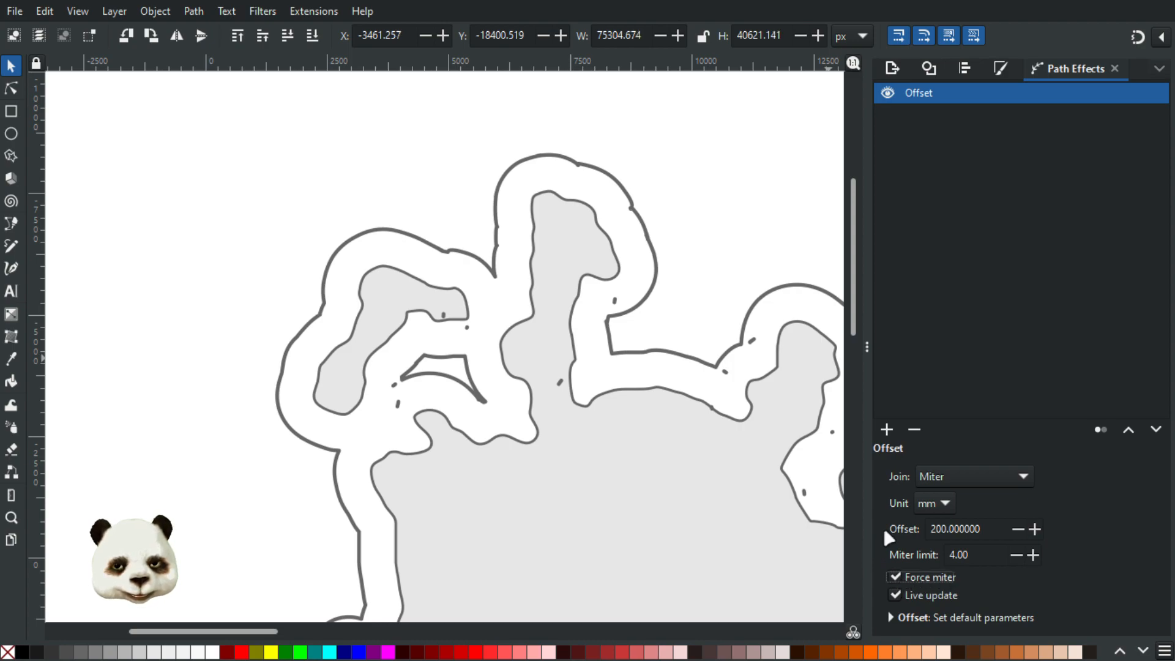
click(936, 527)
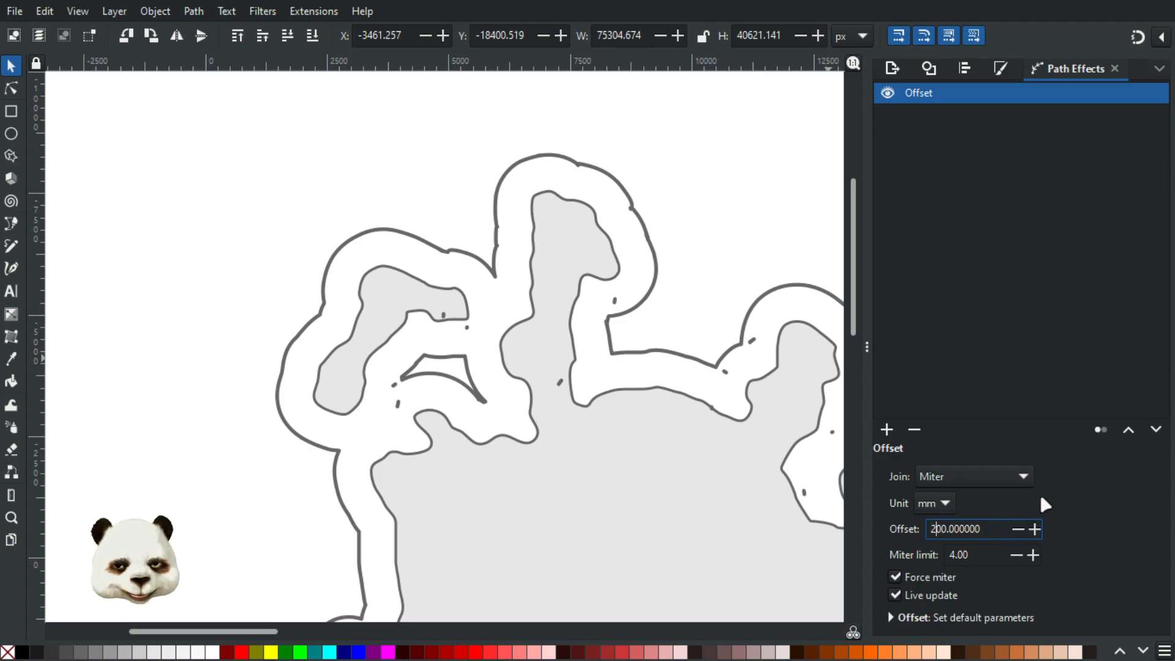
key(Delete)
text(5)
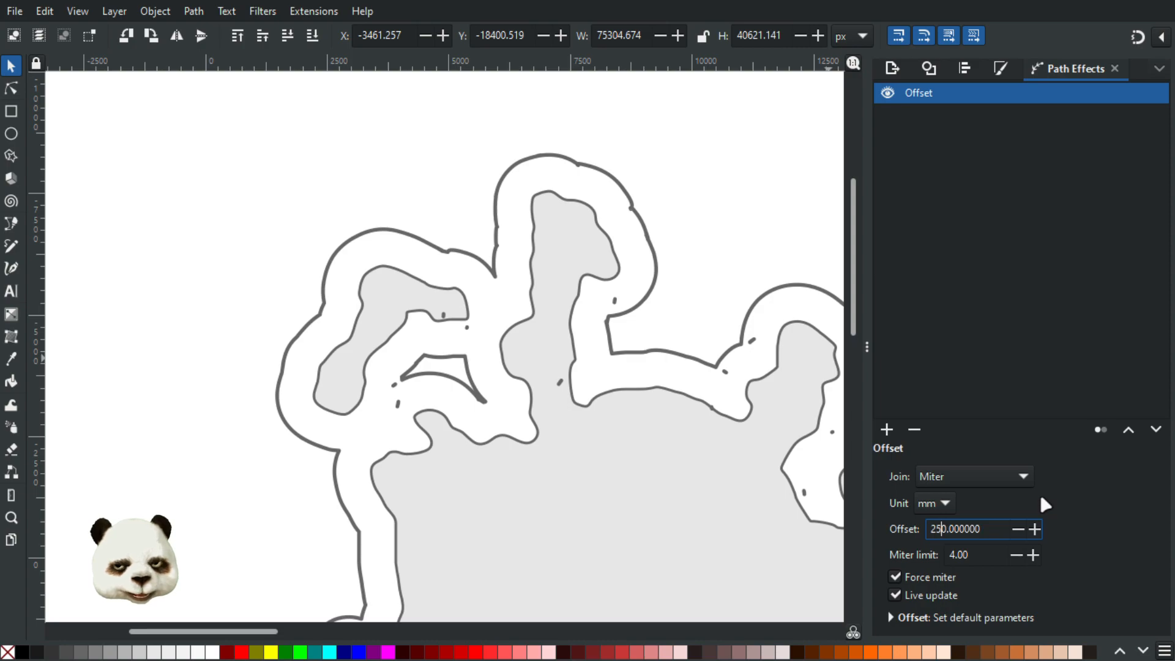
key(Return)
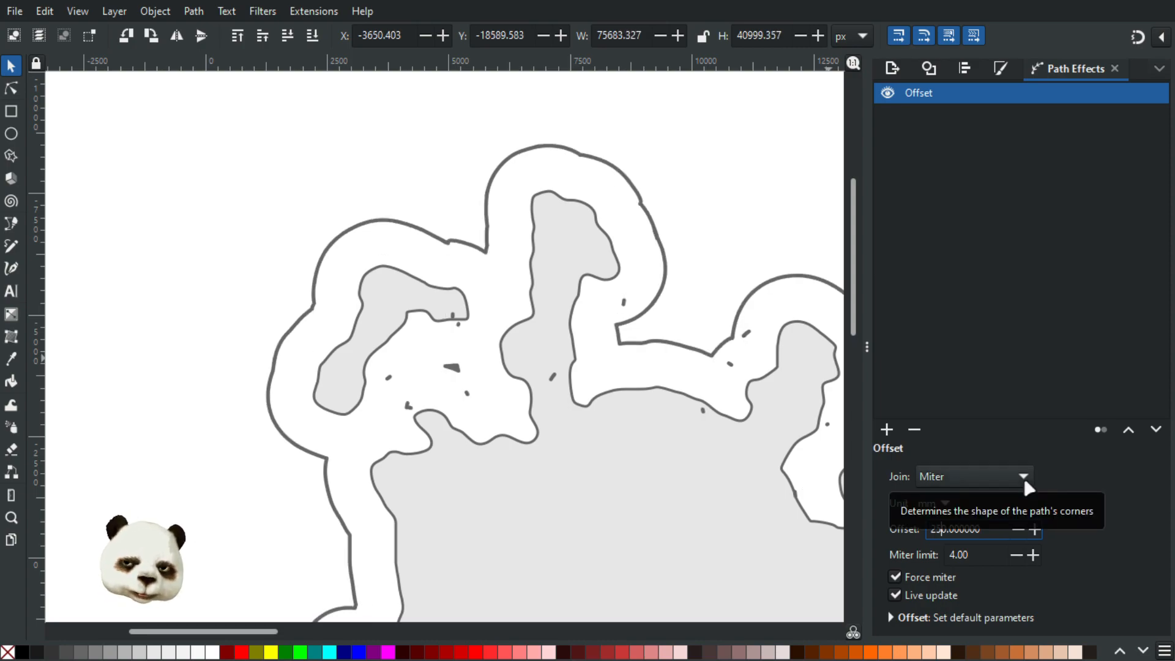
Try the Beveled and Extrapolated arc join types for the Offset effect on the outline.
click(1026, 484)
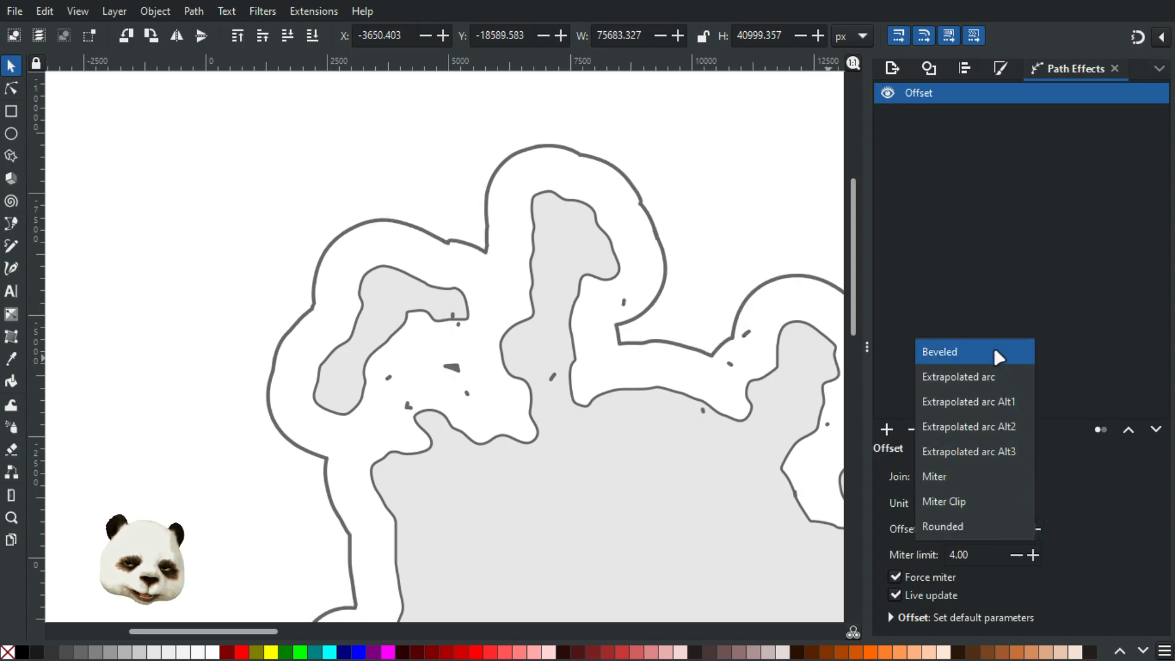
key(Escape)
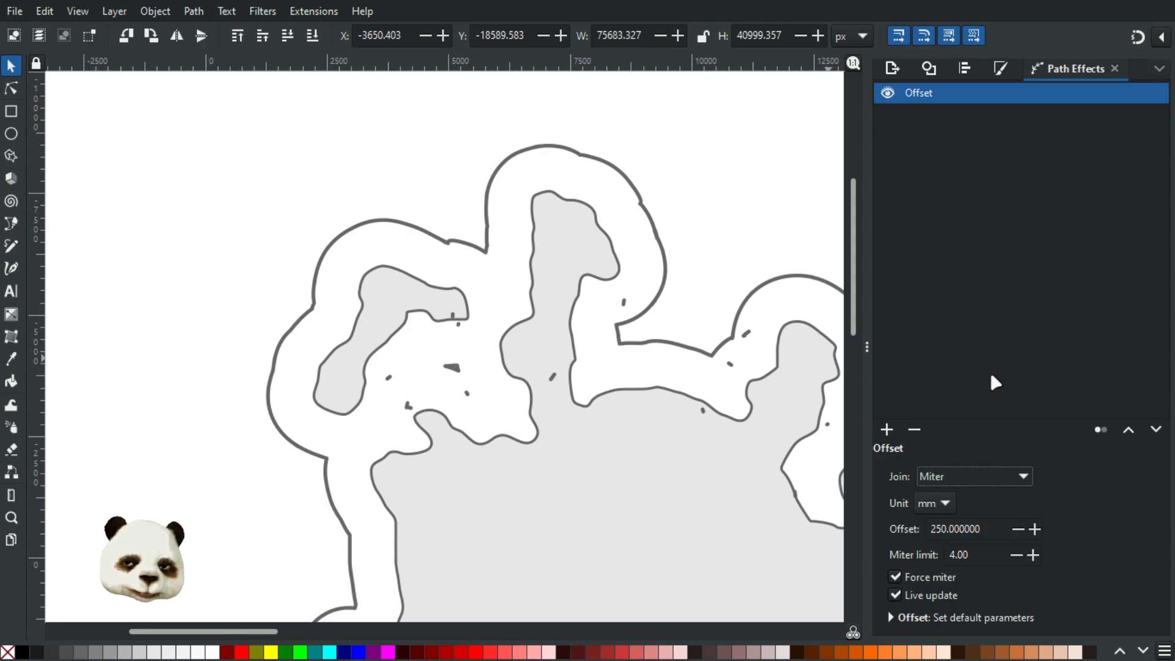
click(1016, 476)
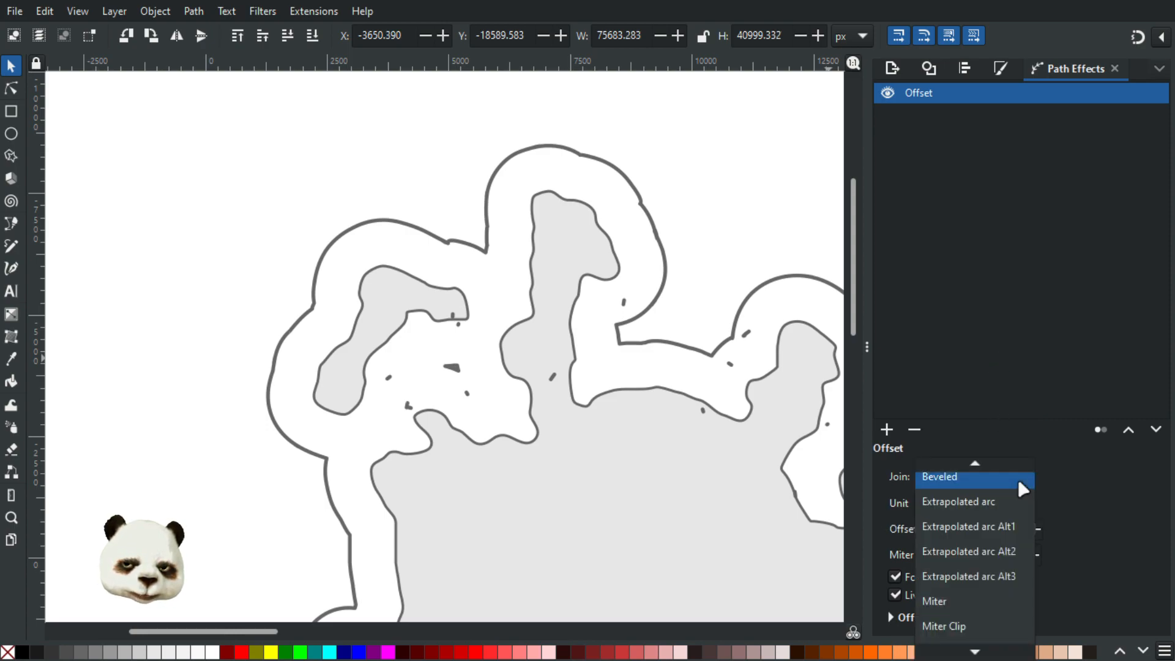
click(1000, 497)
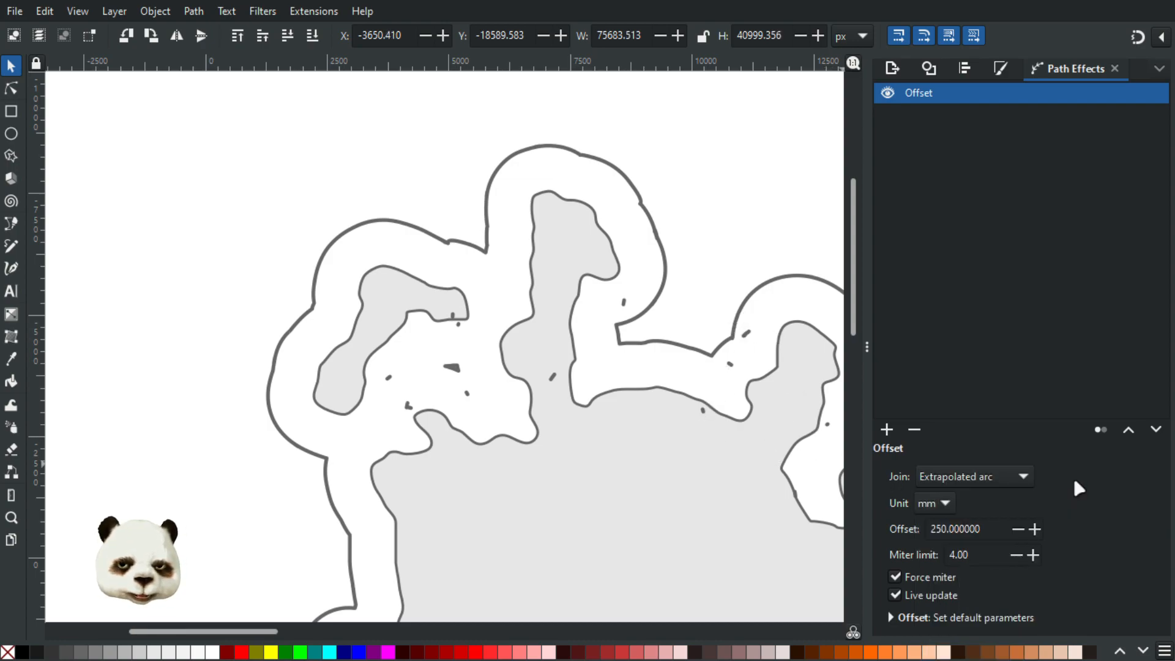
Try the Extrapolated arc Alt1, Alt2 and Alt3 join types on the offset outline.
click(1020, 478)
click(991, 508)
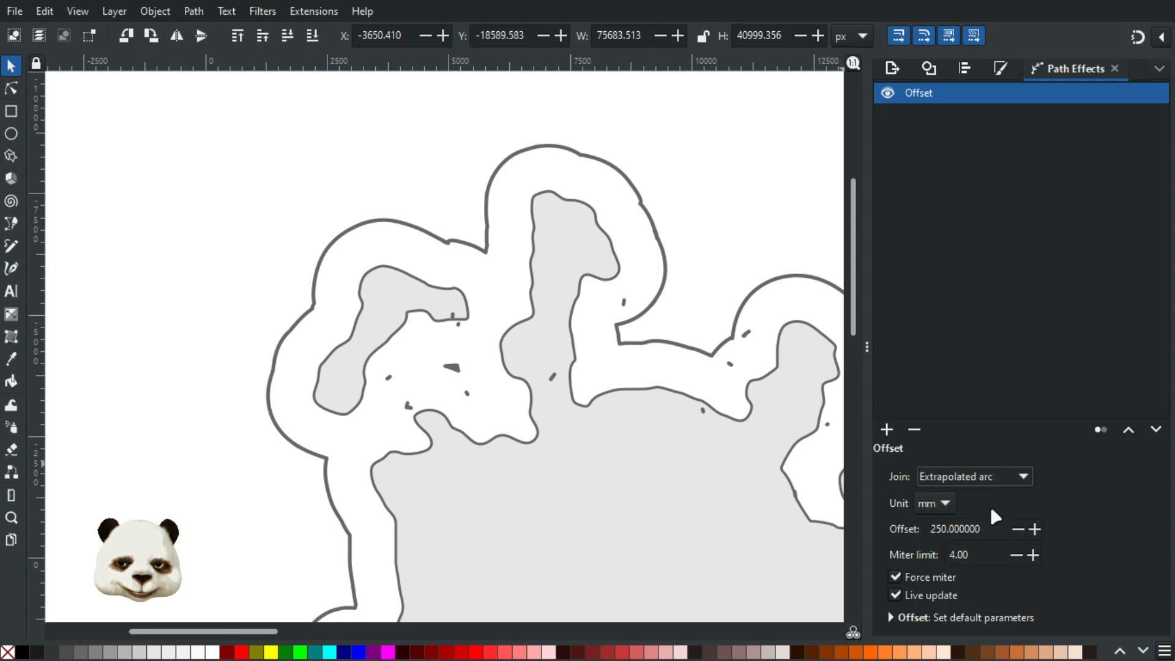
click(1019, 479)
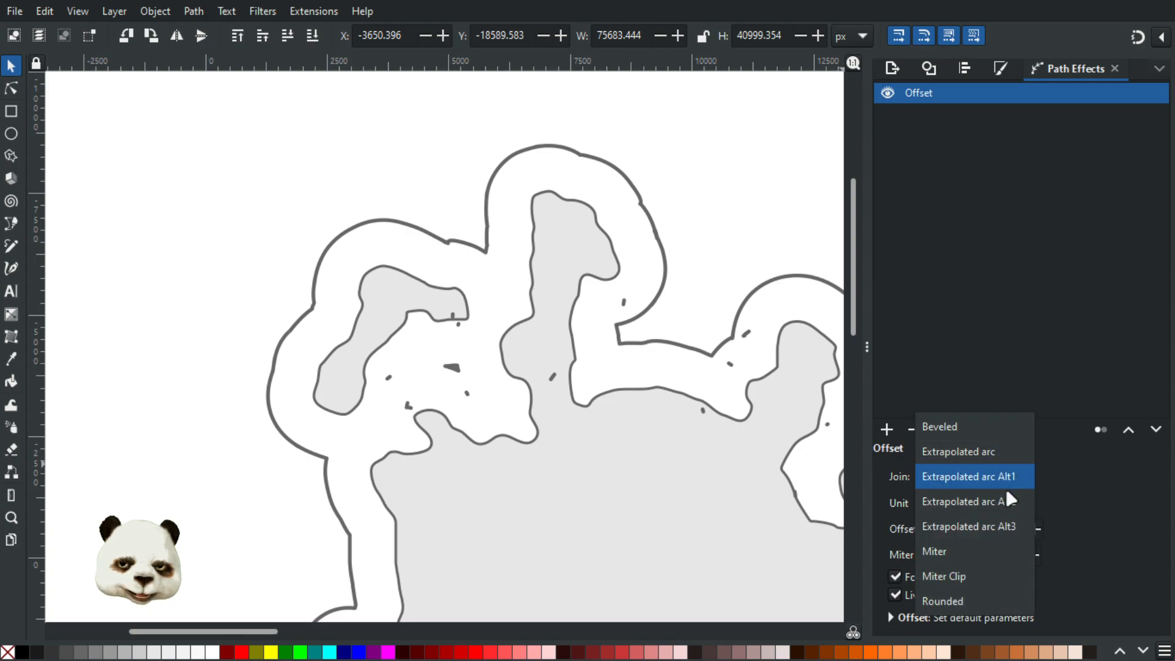
click(989, 503)
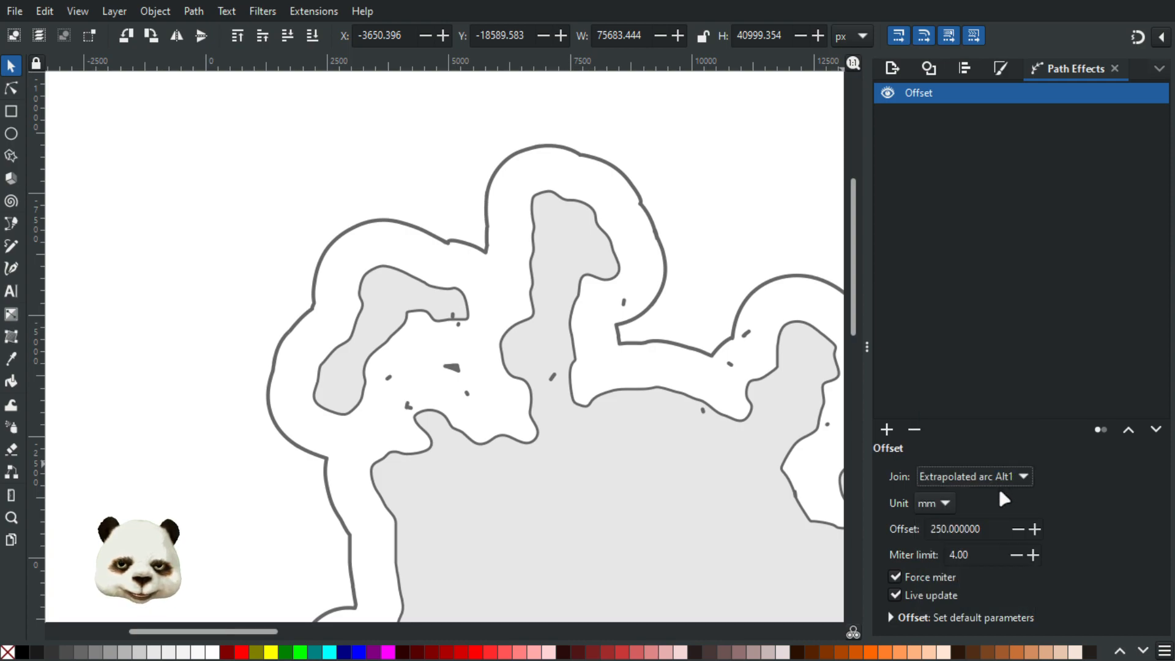
scroll(1014, 480, down, 1)
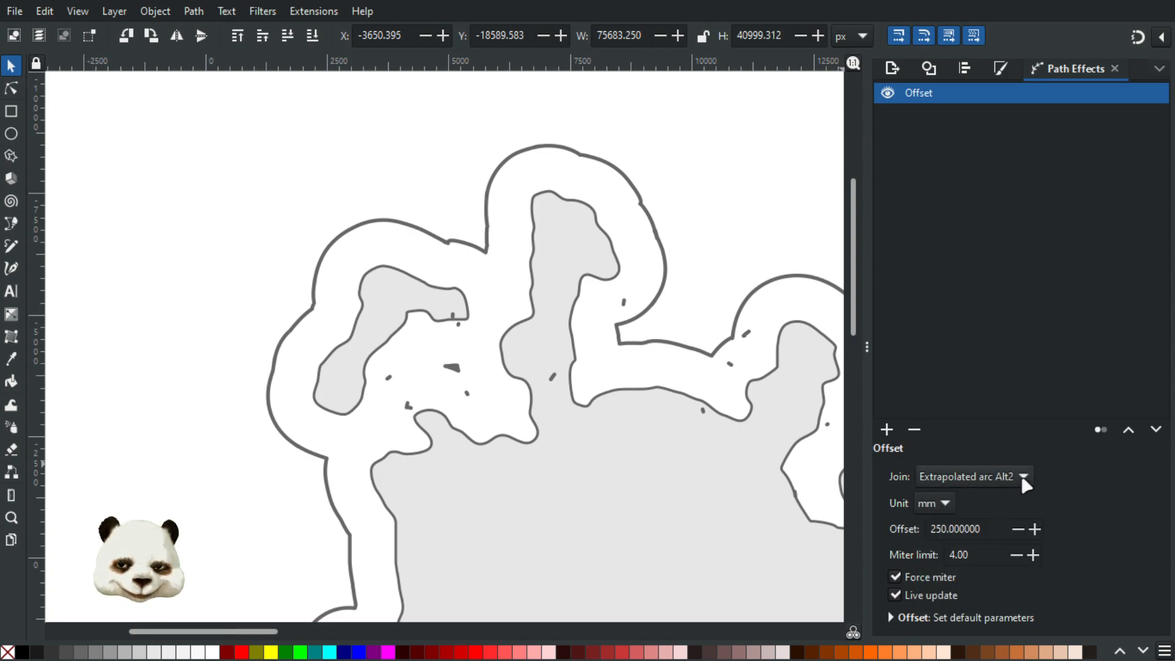
click(1020, 481)
click(1018, 484)
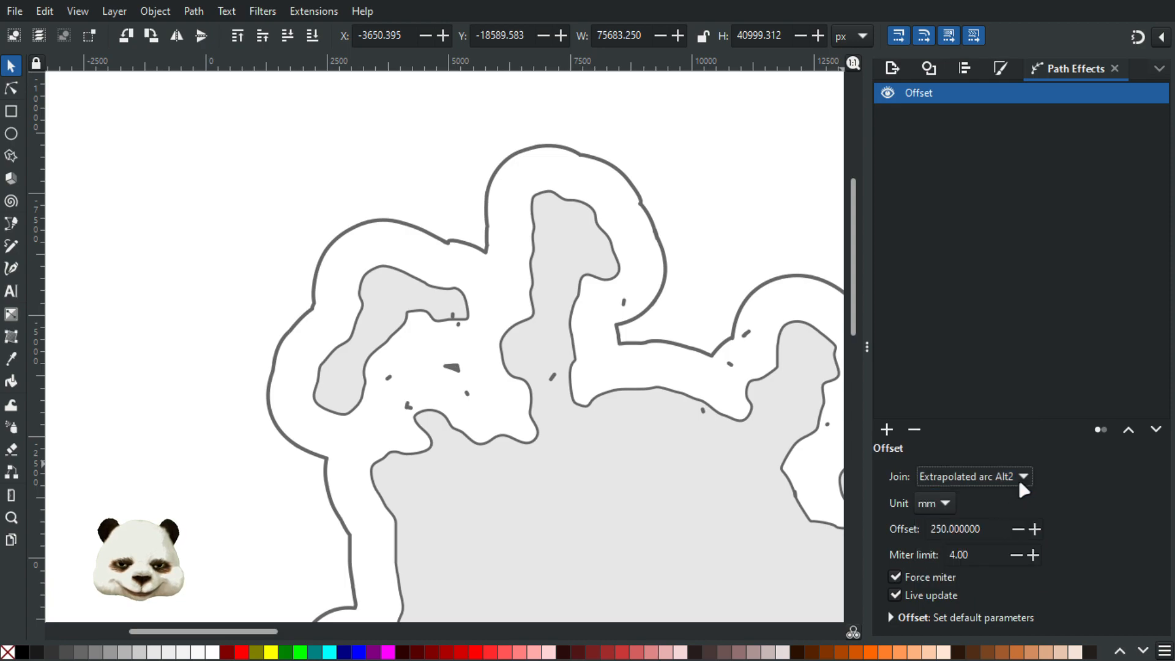
scroll(1026, 483, down, 1)
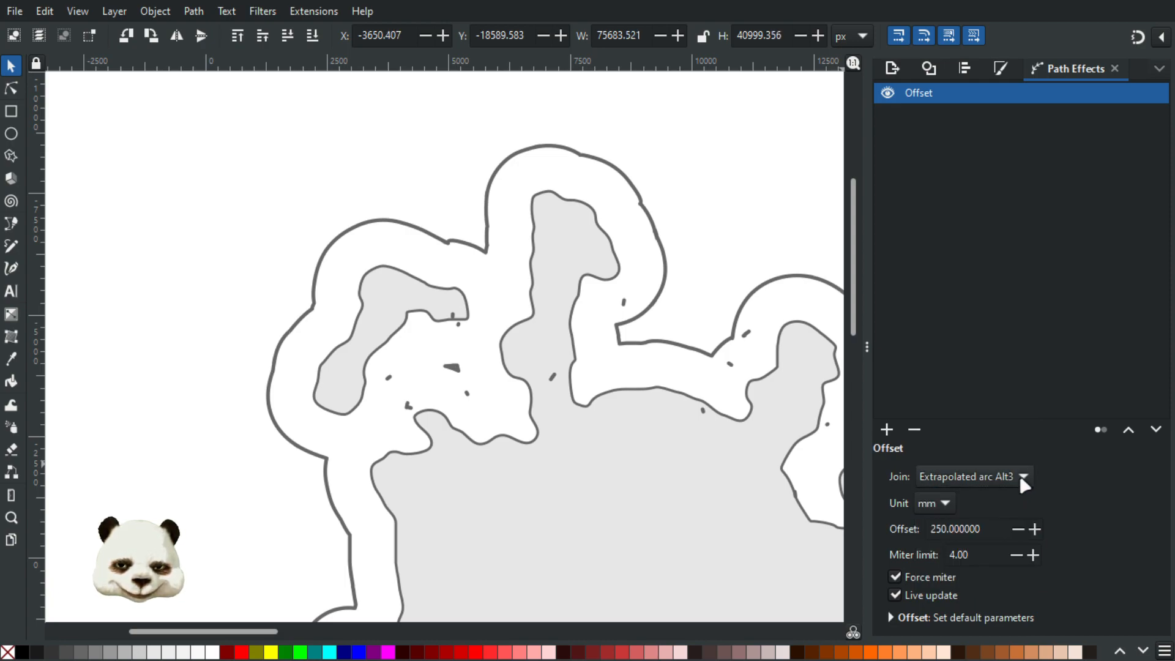
click(1022, 480)
key(Escape)
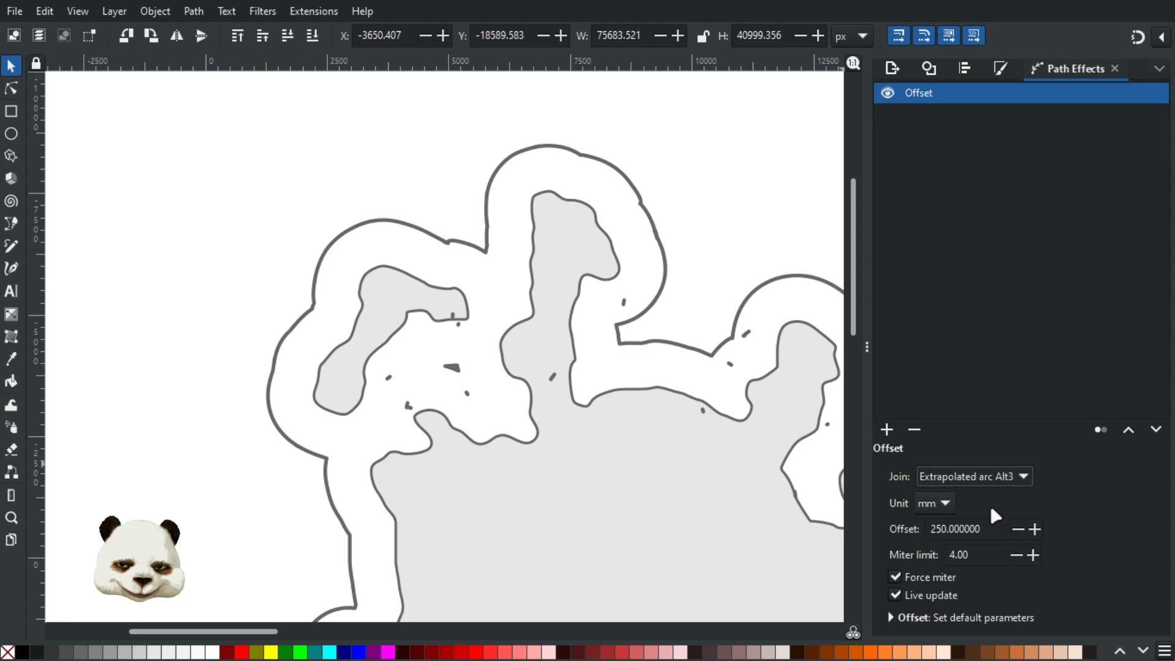
Compare the Miter, Miter Clip and Rounded join types on the offset outline and return to Miter.
click(1022, 478)
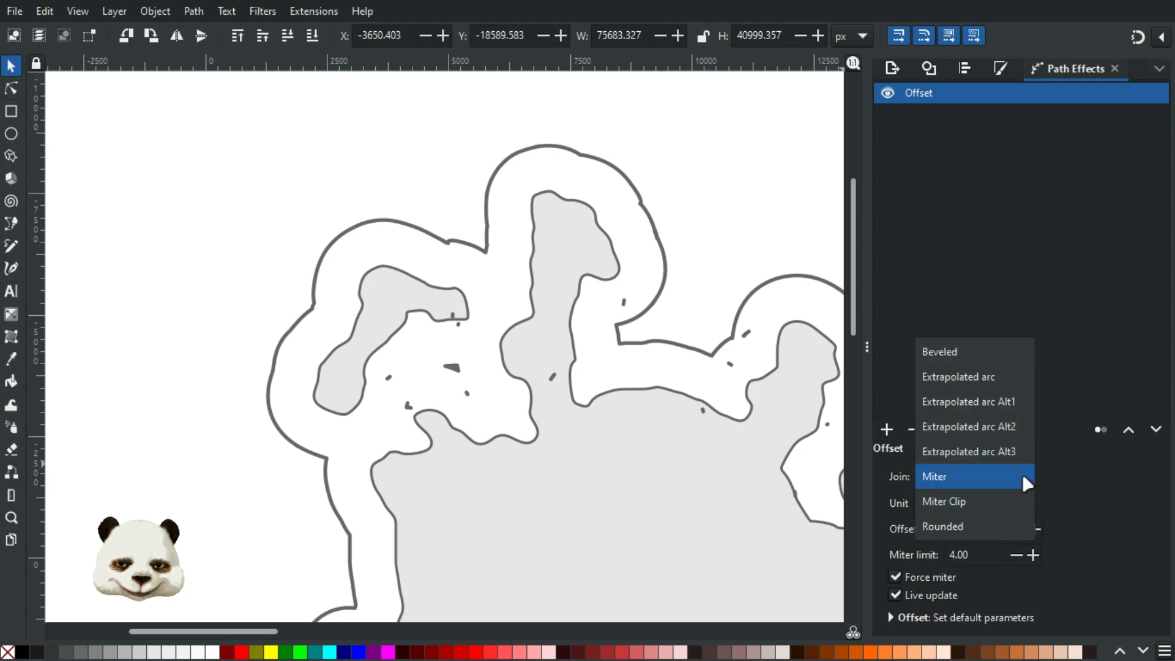
click(1003, 502)
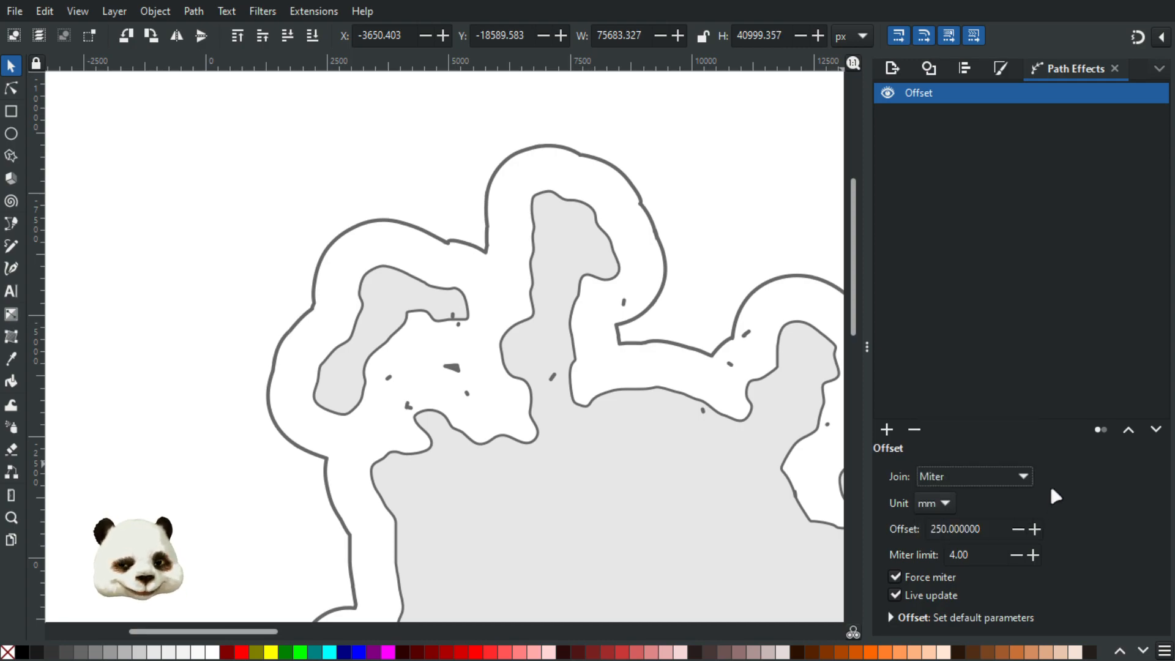
click(1014, 481)
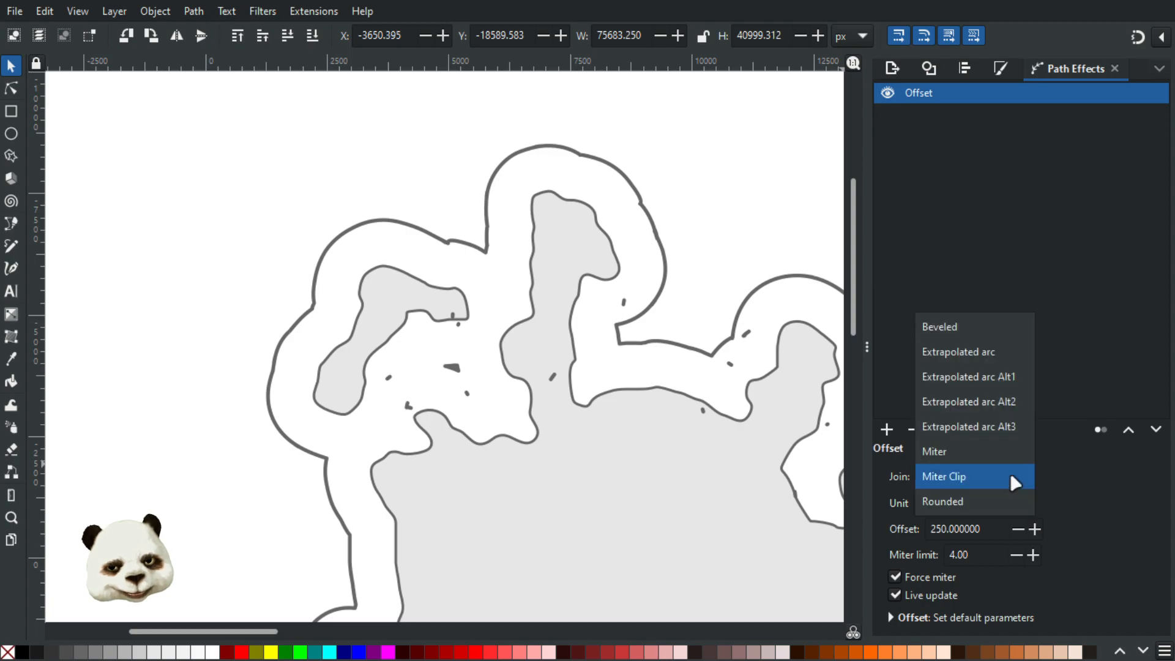
click(975, 500)
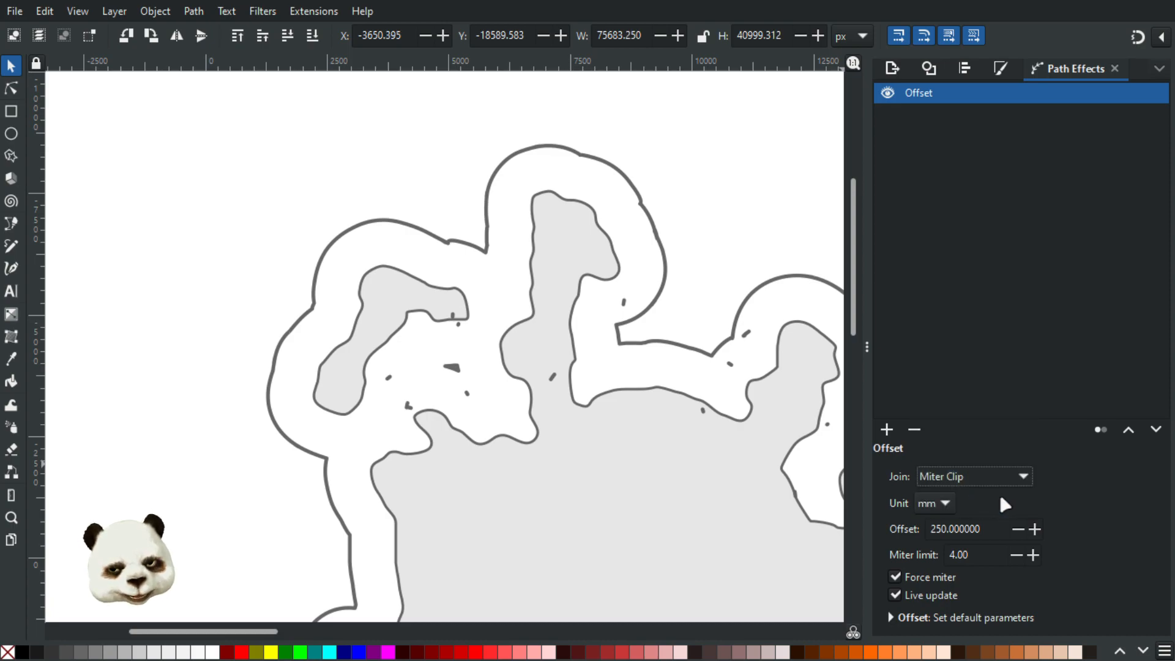
scroll(1012, 483, down, 1)
click(1016, 476)
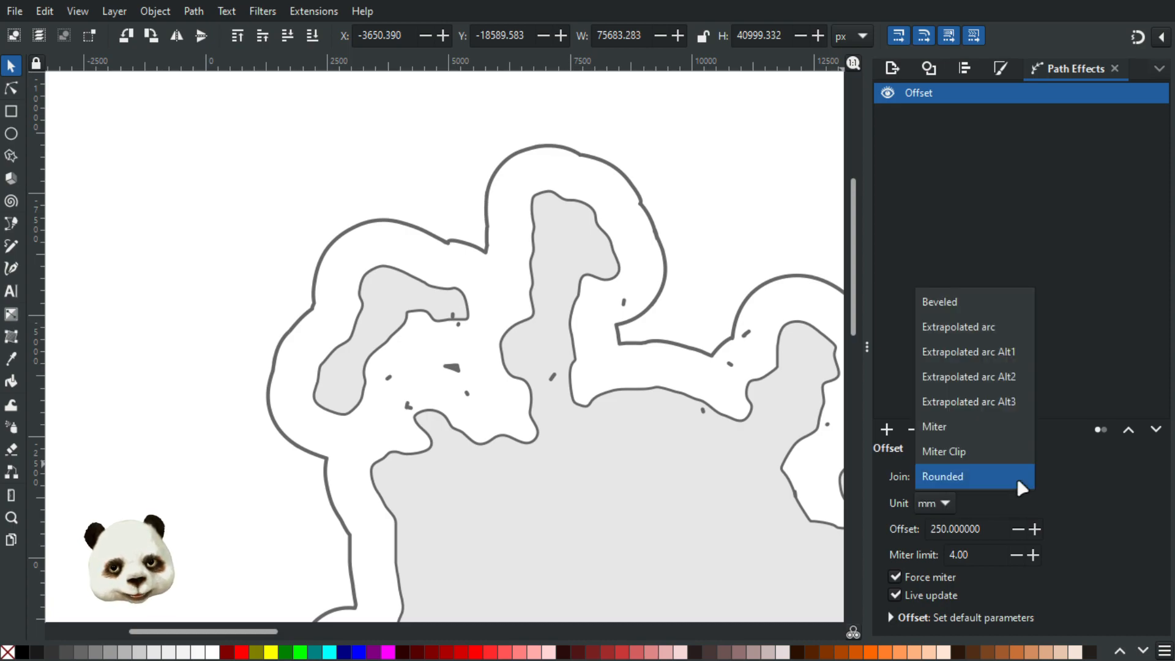
click(971, 476)
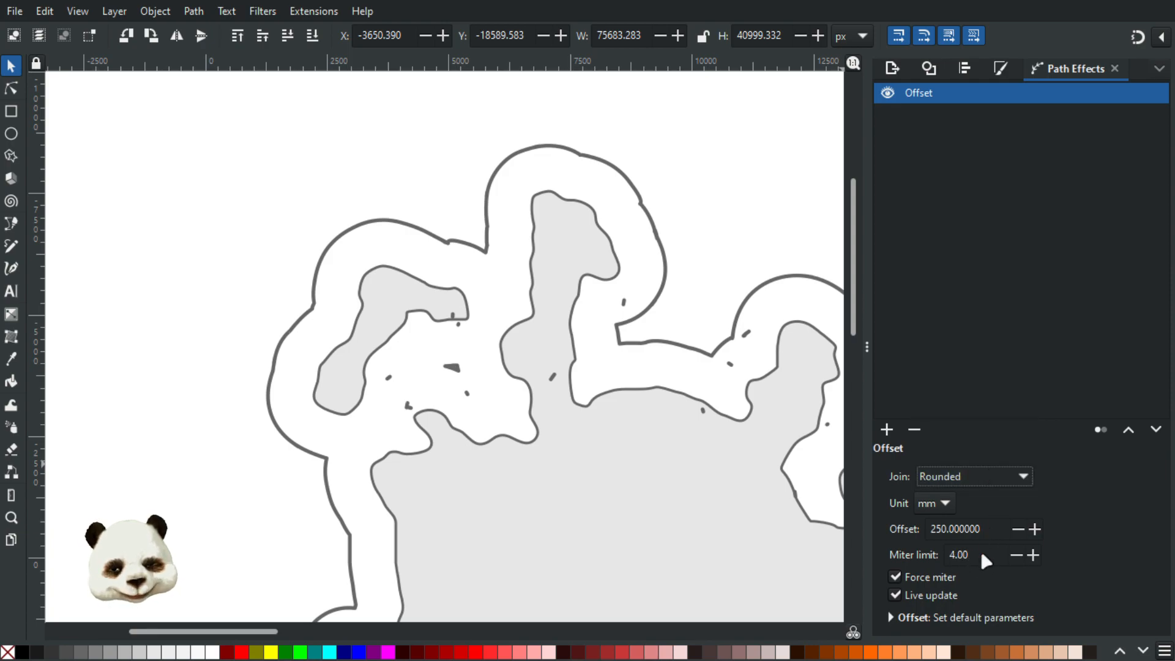
Try a Miter limit of 2 for the Offset effect and set it back to 4.
drag(978, 554, 927, 539)
text(2)
key(Return)
drag(980, 554, 933, 537)
text(4)
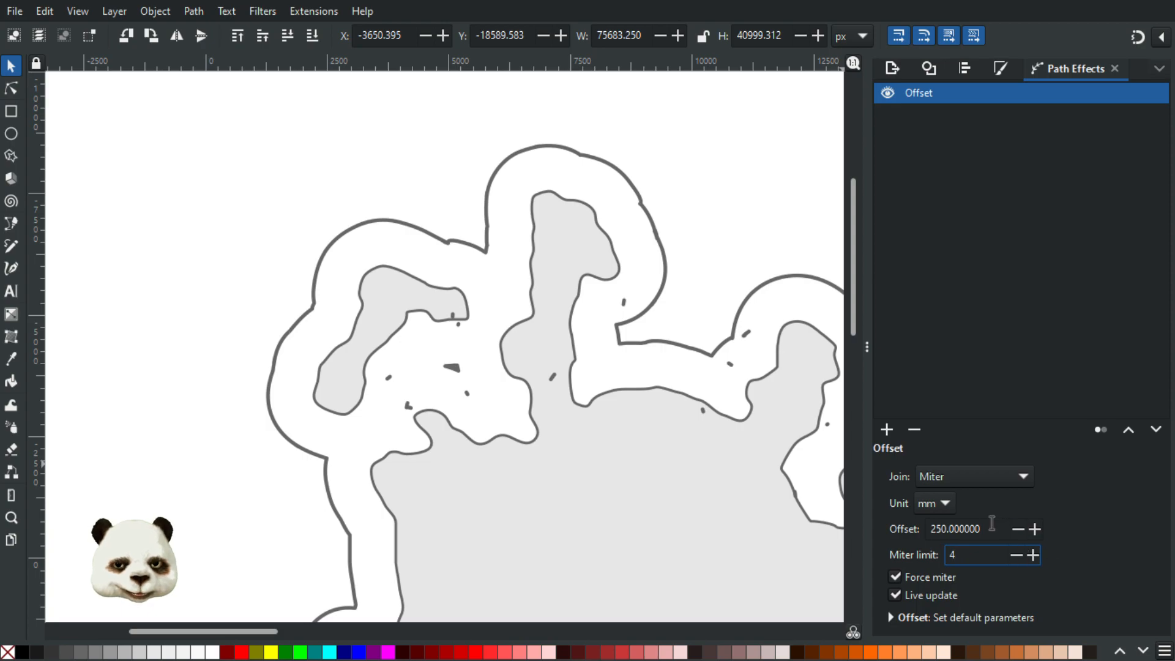
Try an Offset distance of 100 mm and inspect the outline along the southern coast.
click(944, 529)
key(shift+Home)
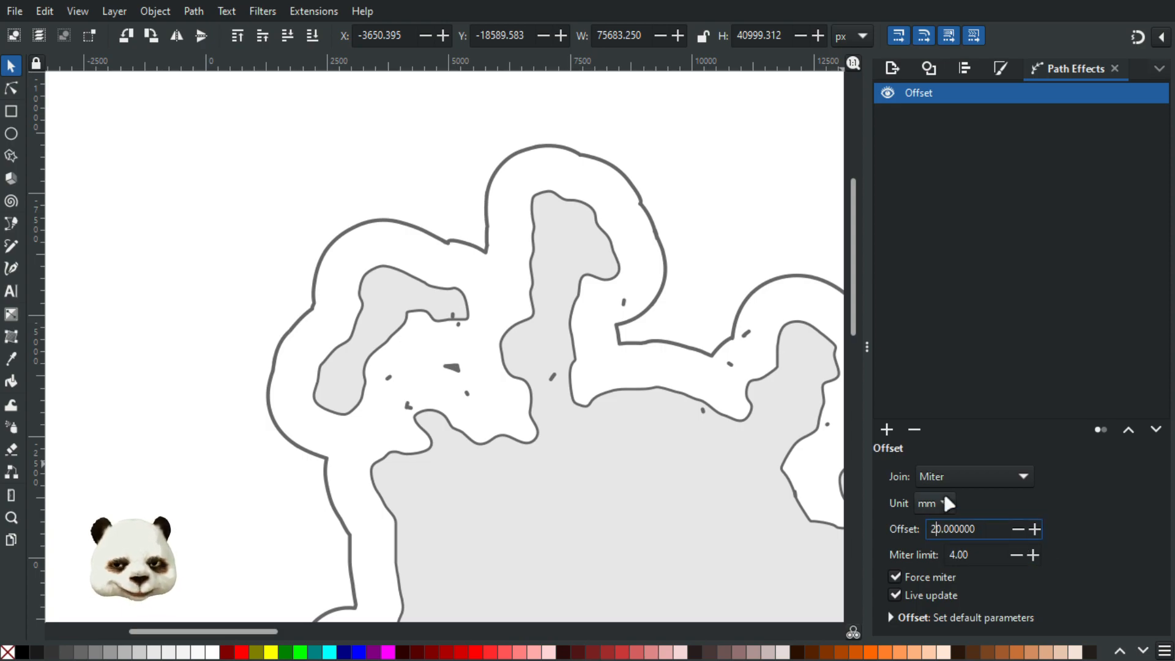
text(10)
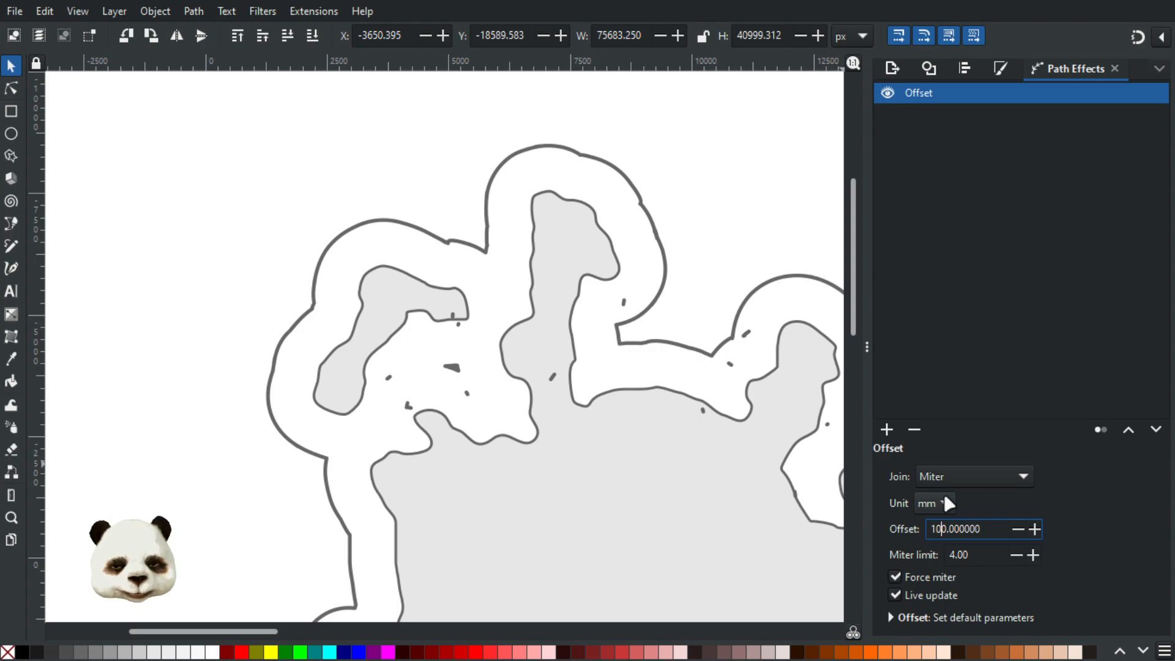
key(Return)
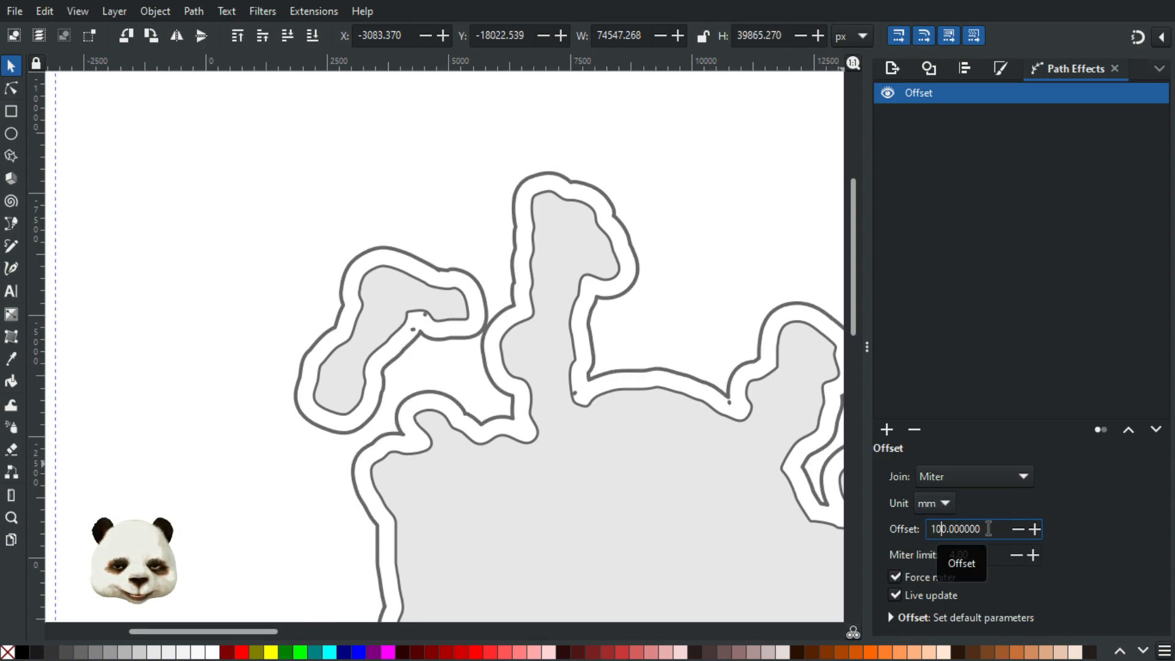
scroll(756, 450, down, 5)
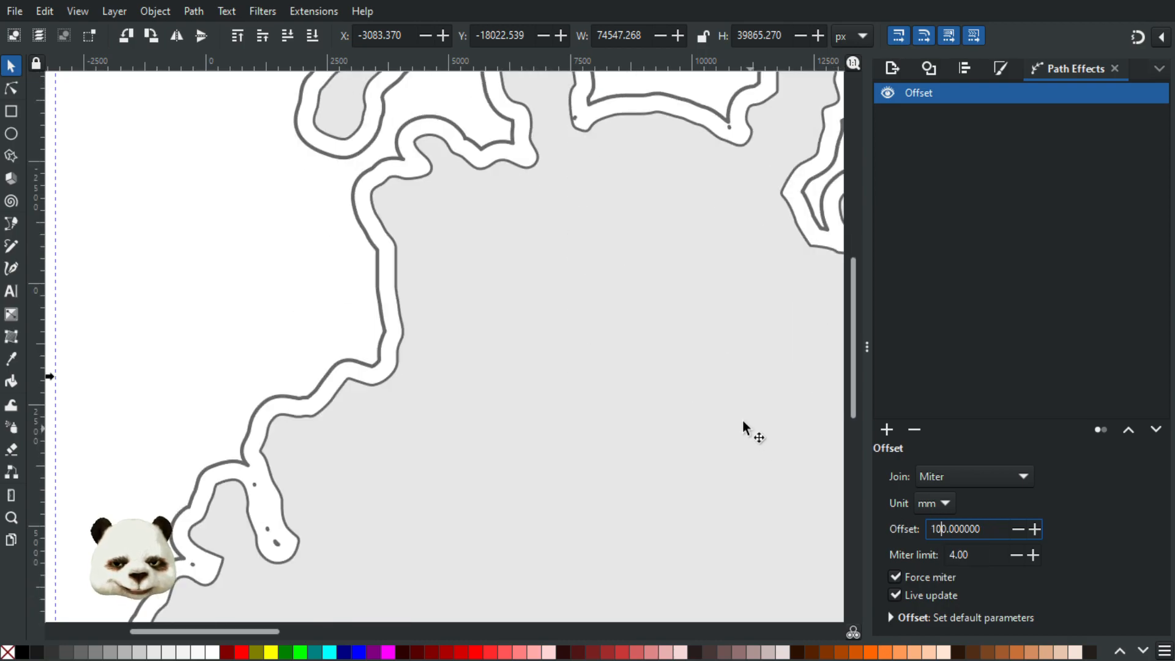
scroll(748, 427, down, 5)
drag(761, 470, 492, 319)
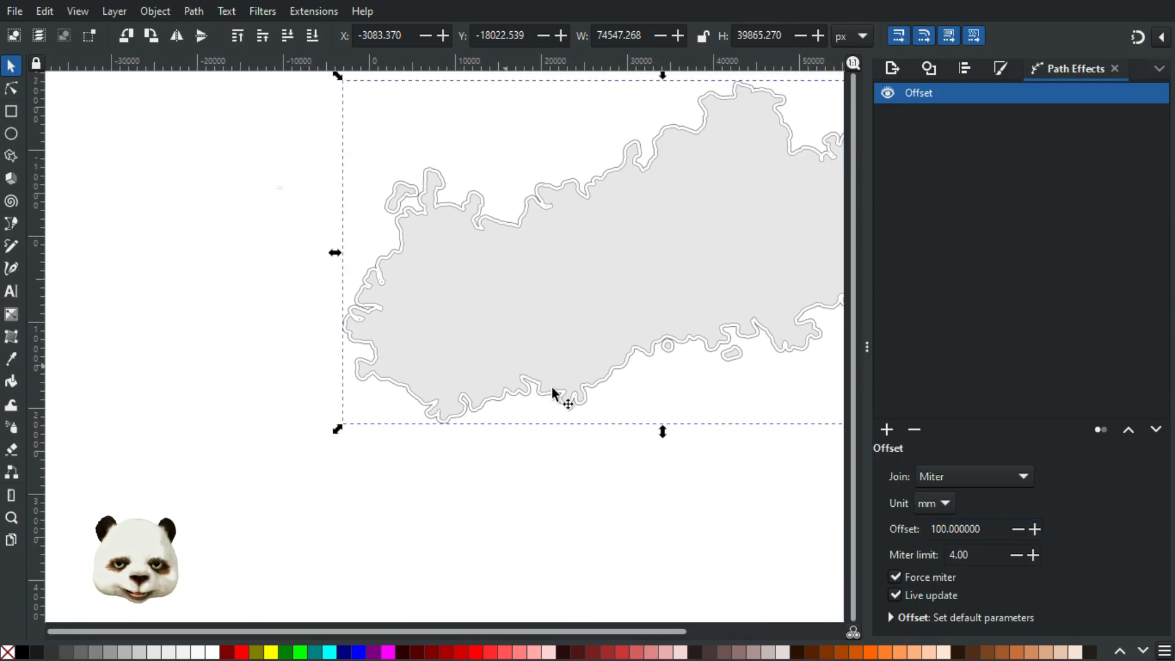
scroll(742, 373, up, 4)
scroll(740, 289, down, 3)
scroll(742, 280, up, 3)
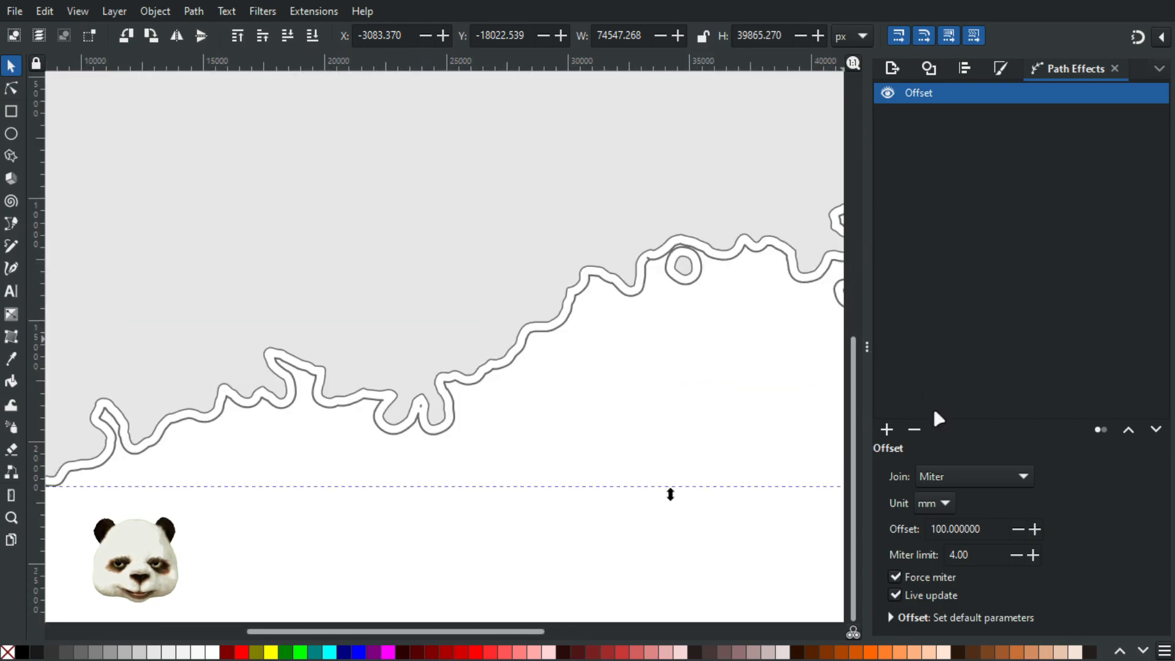
Set the outline's Offset distance to 150 mm and inspect its joins up close around the northwestern peninsulas.
click(941, 529)
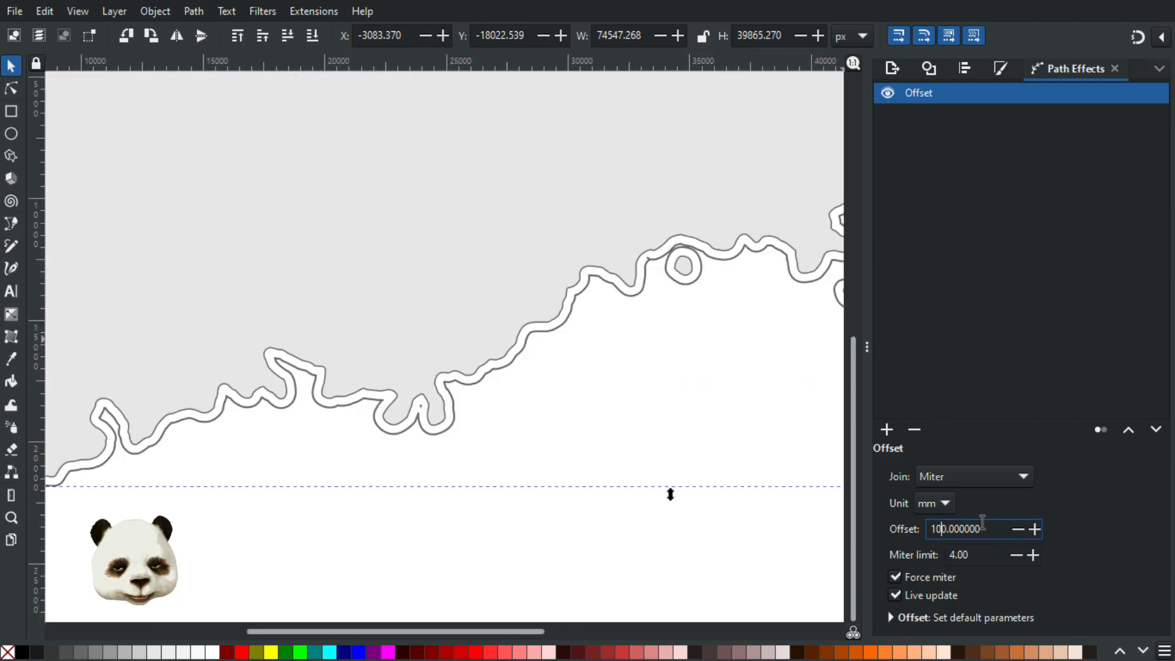
key(BackSpace)
text(5)
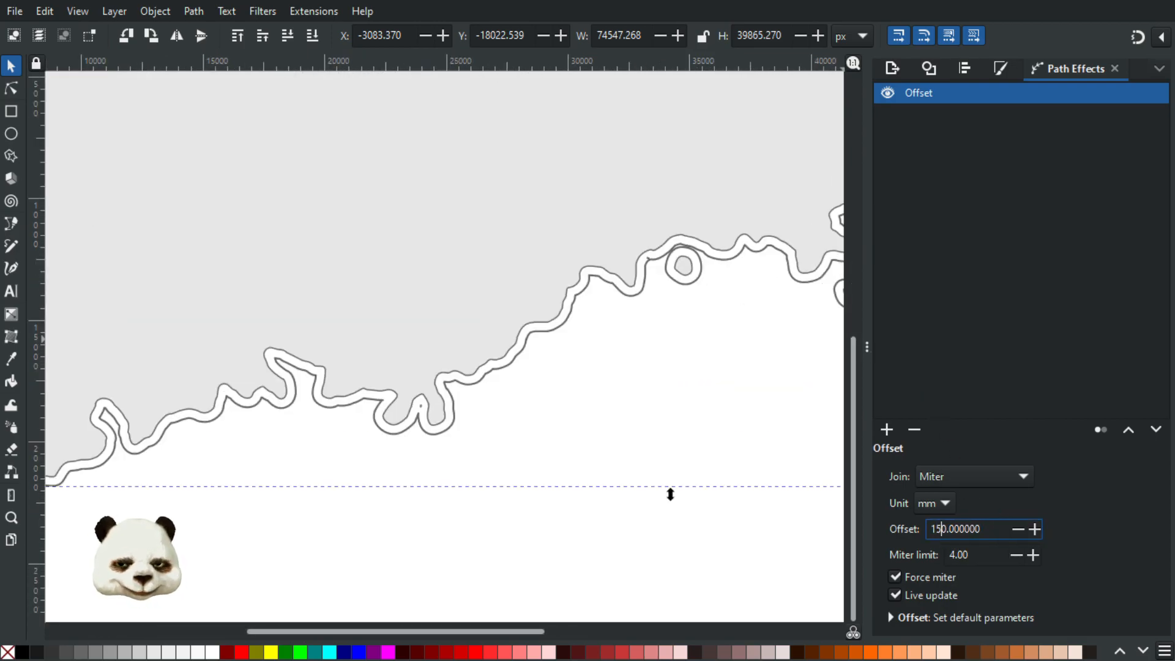
key(Return)
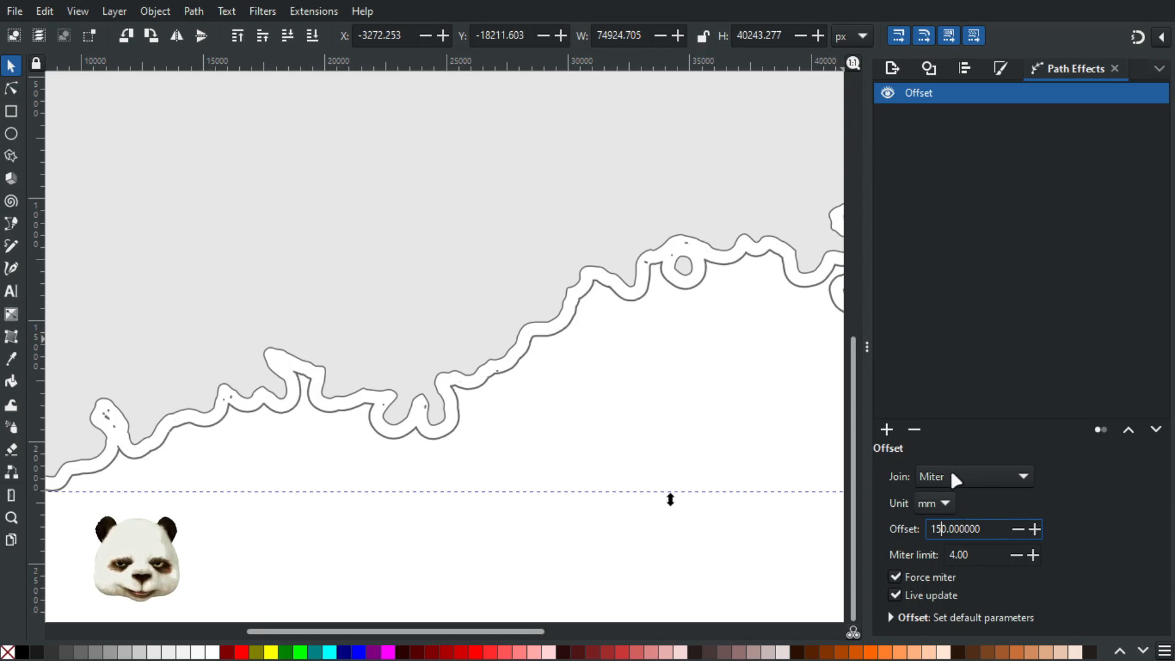
scroll(689, 409, down, 3)
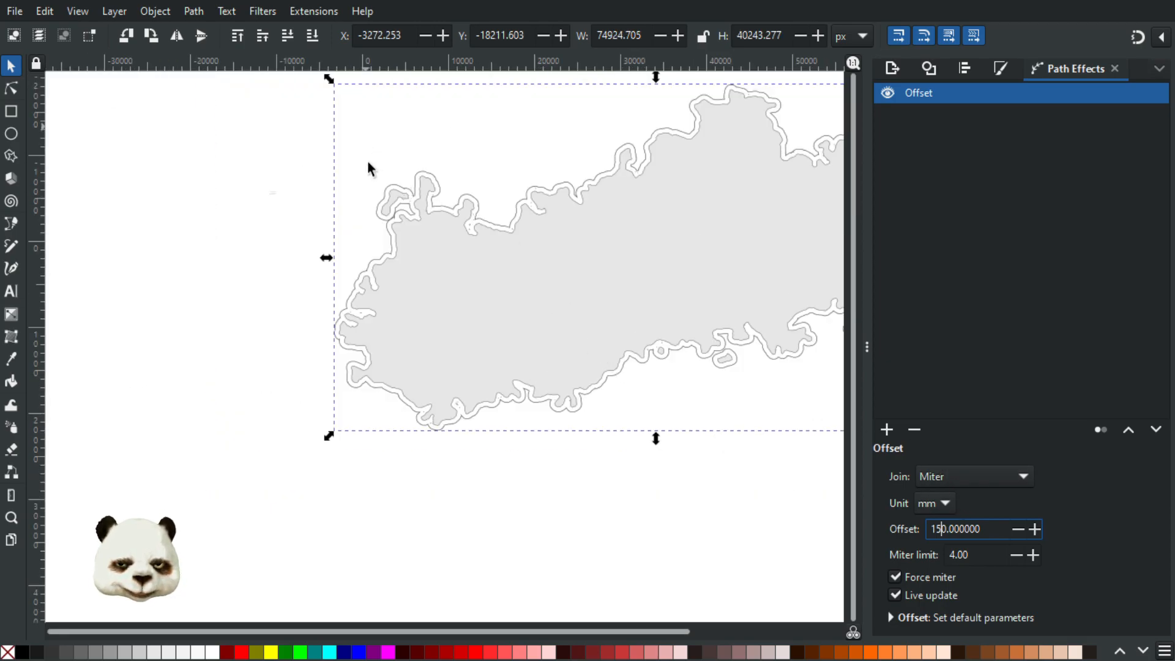
scroll(370, 139, up, 4)
scroll(553, 399, up, 3)
scroll(339, 392, up, 1)
scroll(310, 445, down, 1)
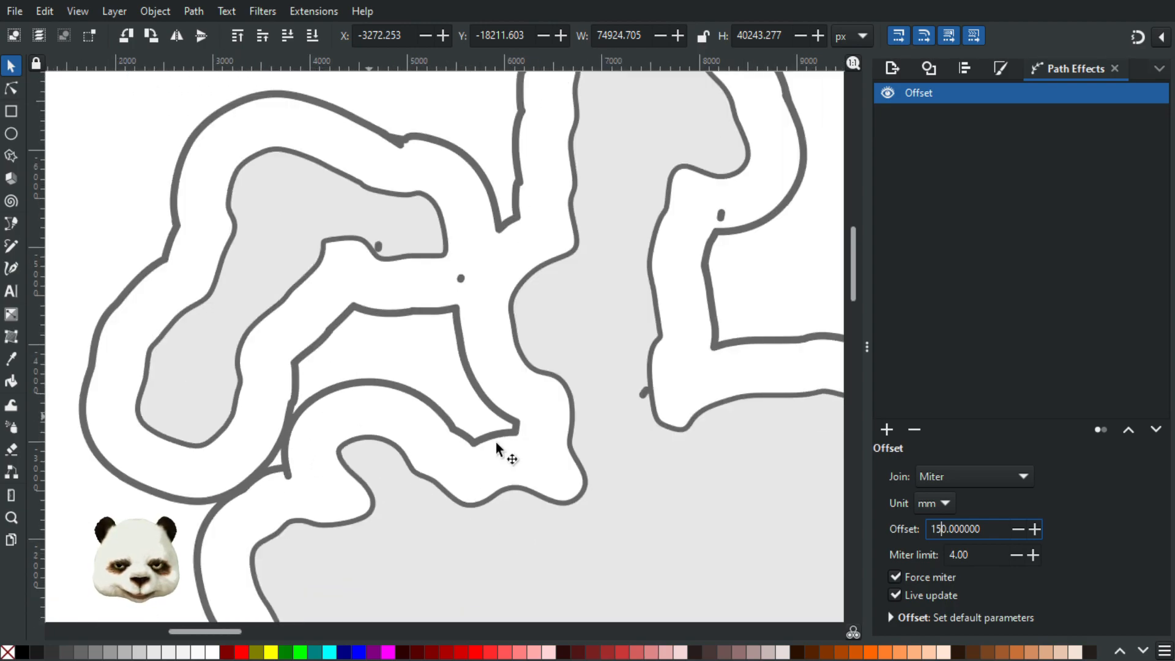
Try a Miter limit of 10 on the offset outline and restore it to 4.
click(991, 555)
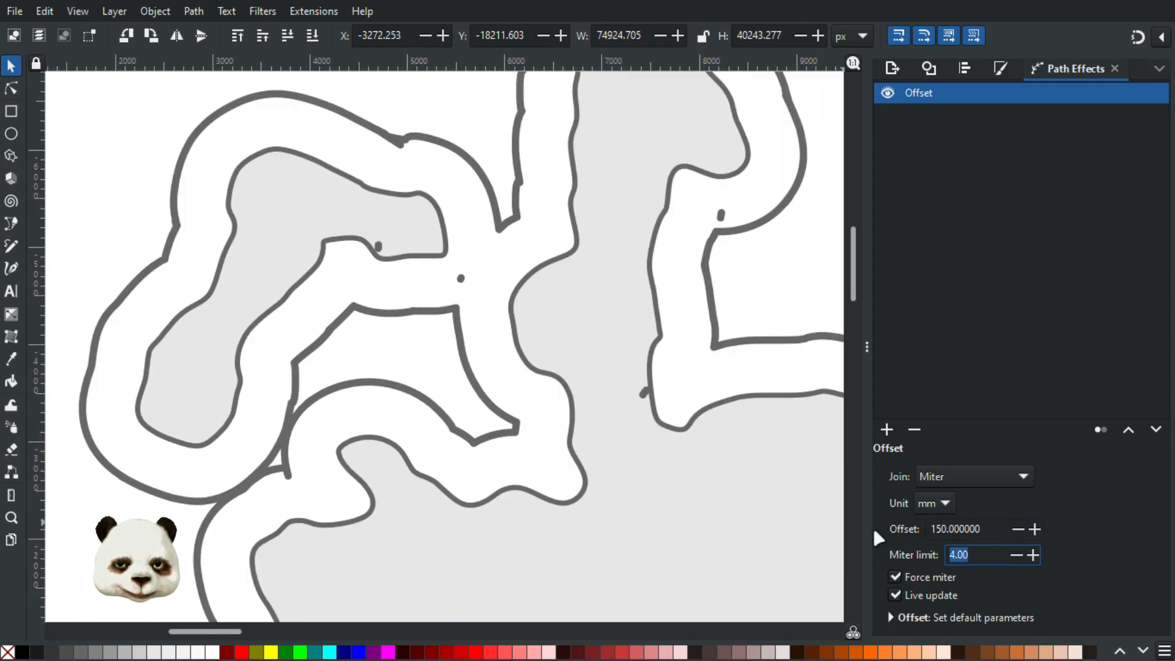
text(10)
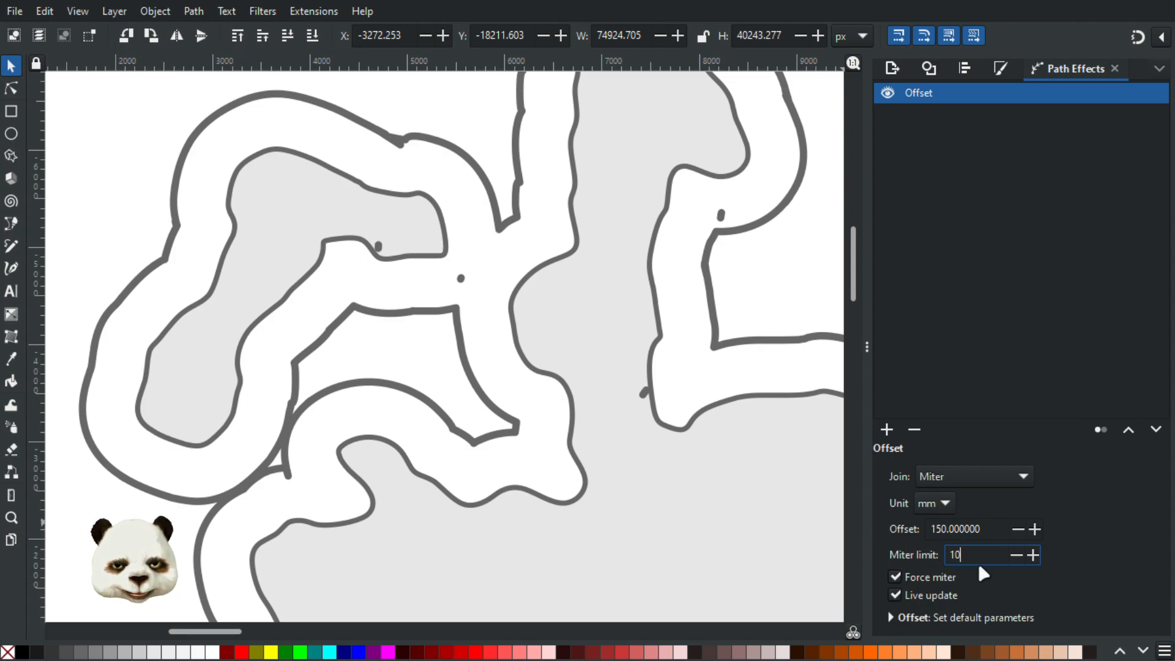
key(Return)
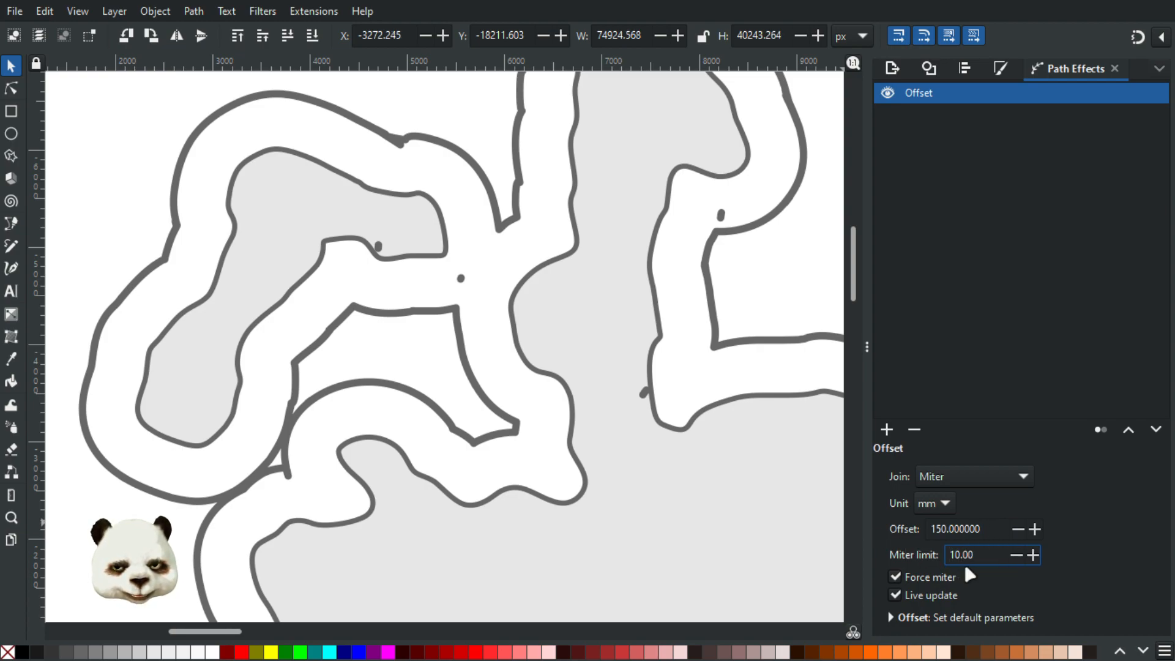
drag(982, 562, 887, 559)
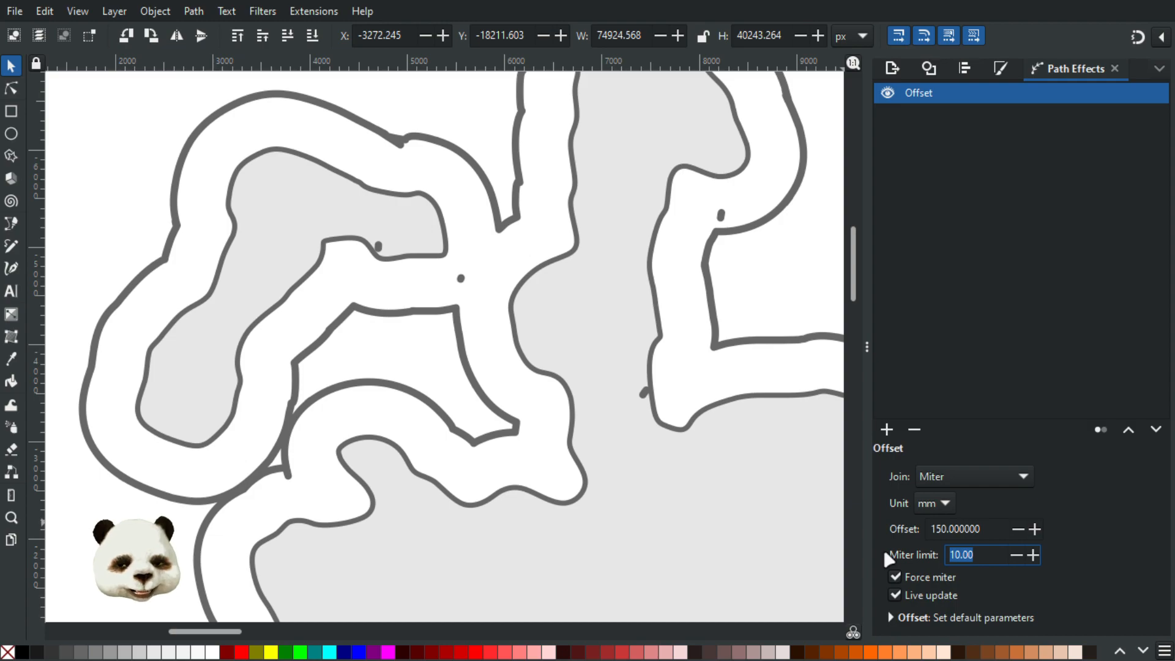
text(4)
key(Return)
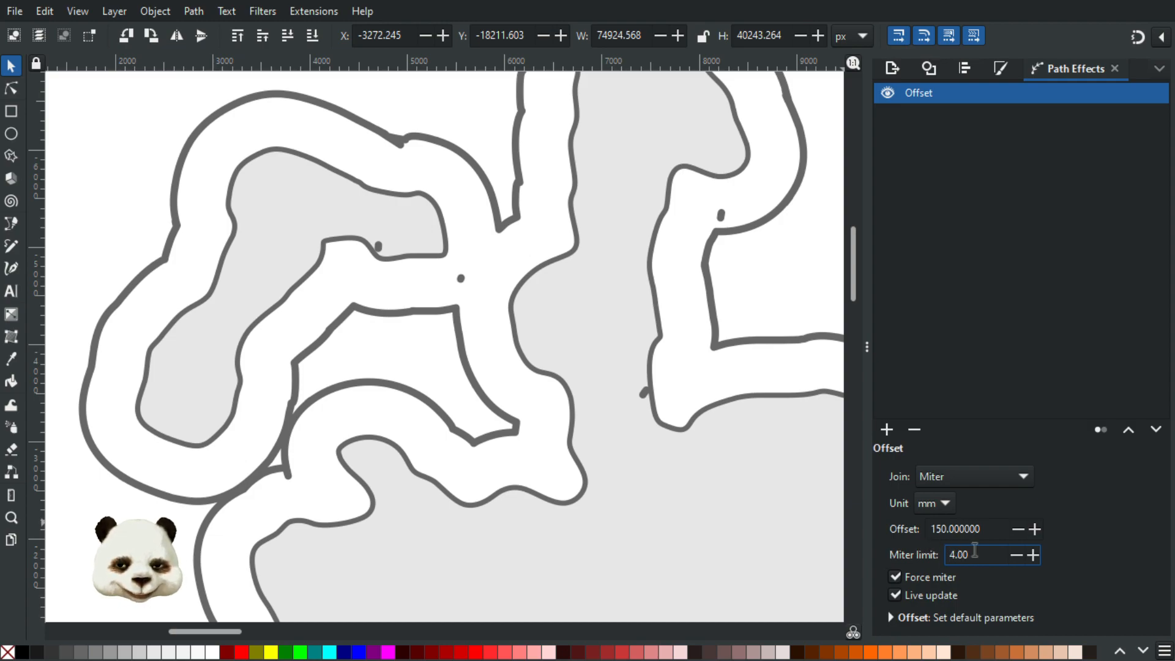
Turn off Force miter for the outline's Offset effect.
click(896, 577)
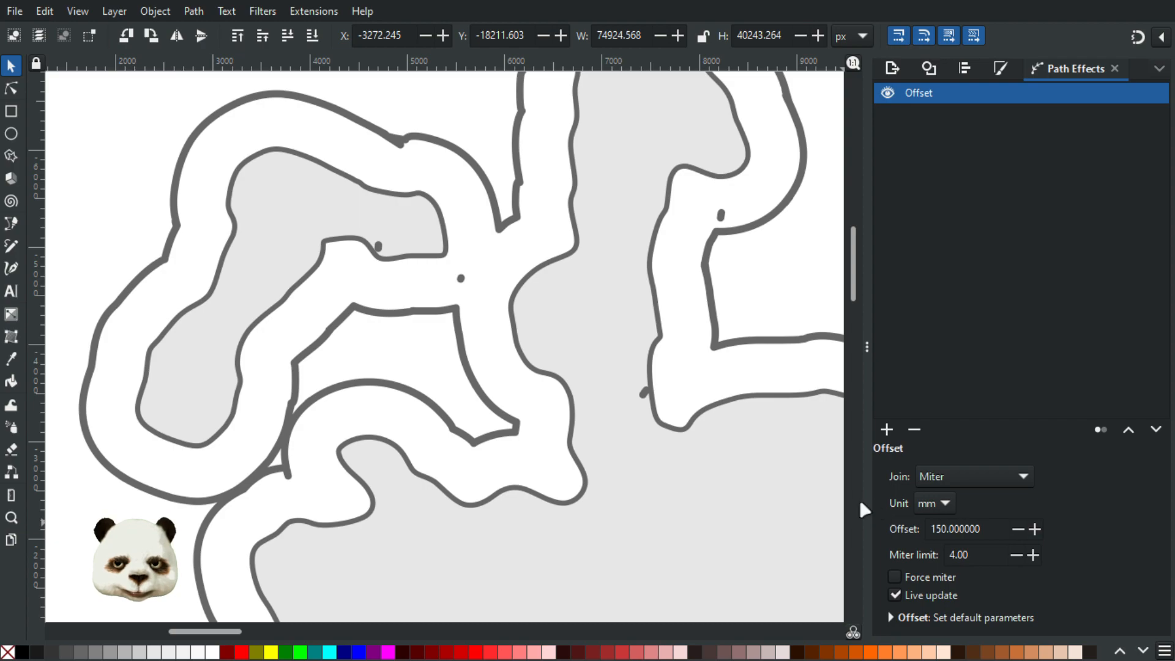
Set the outline's Offset distance to 125 mm and check its fit around the northwestern coast.
click(943, 528)
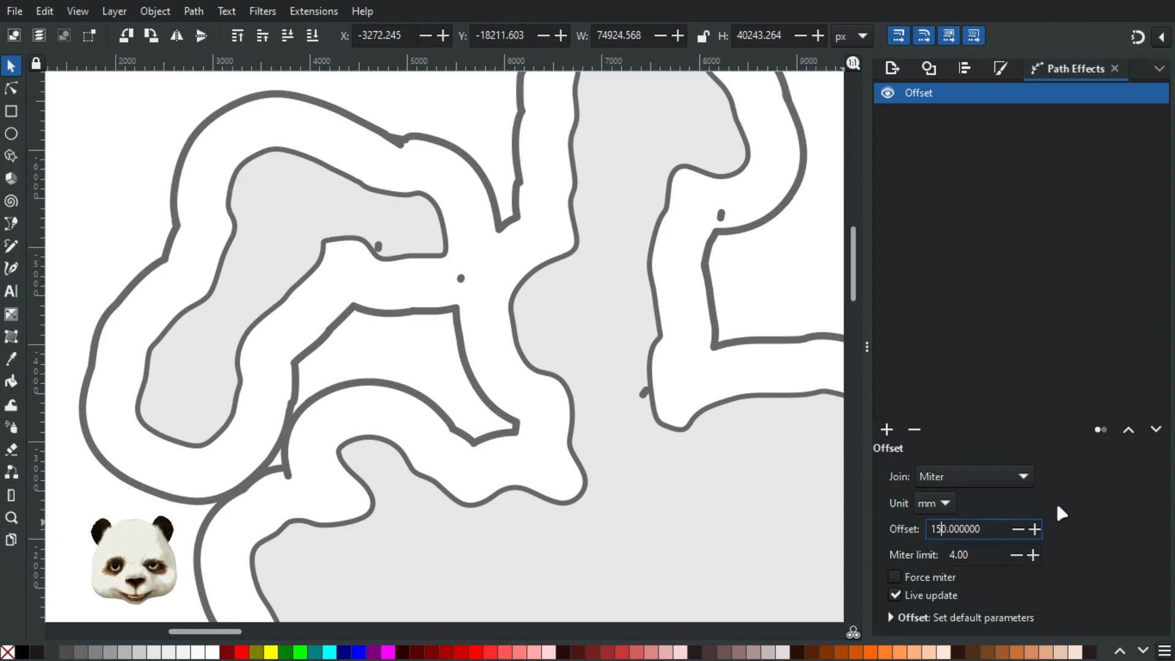
key(Delete)
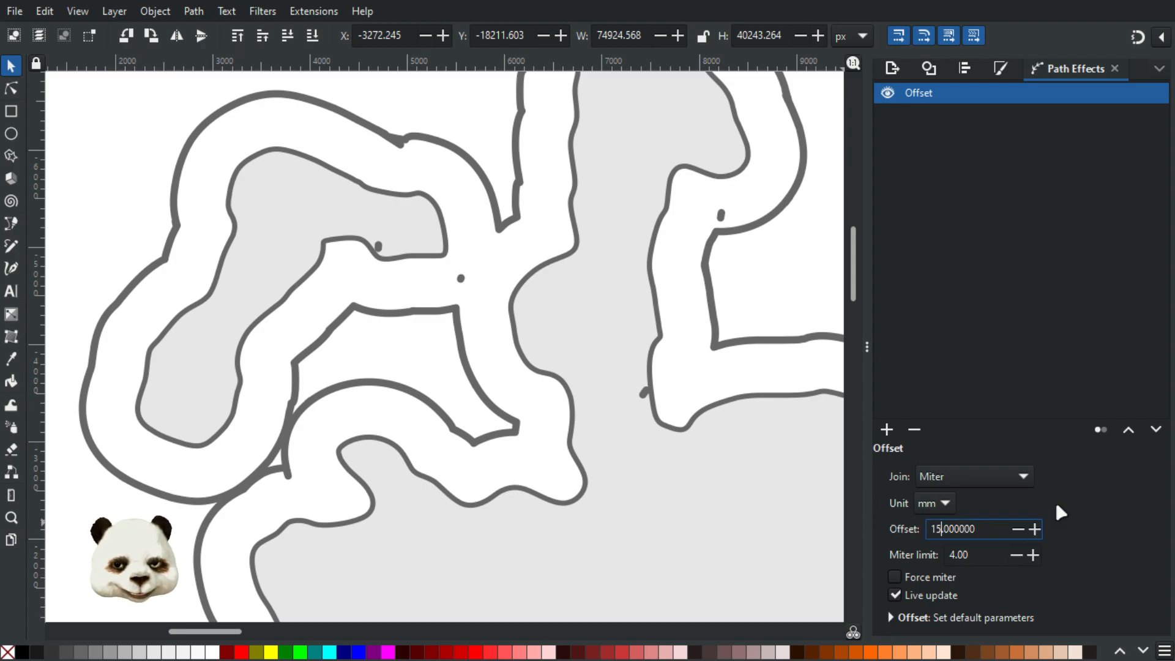
key(BackSpace)
text(25)
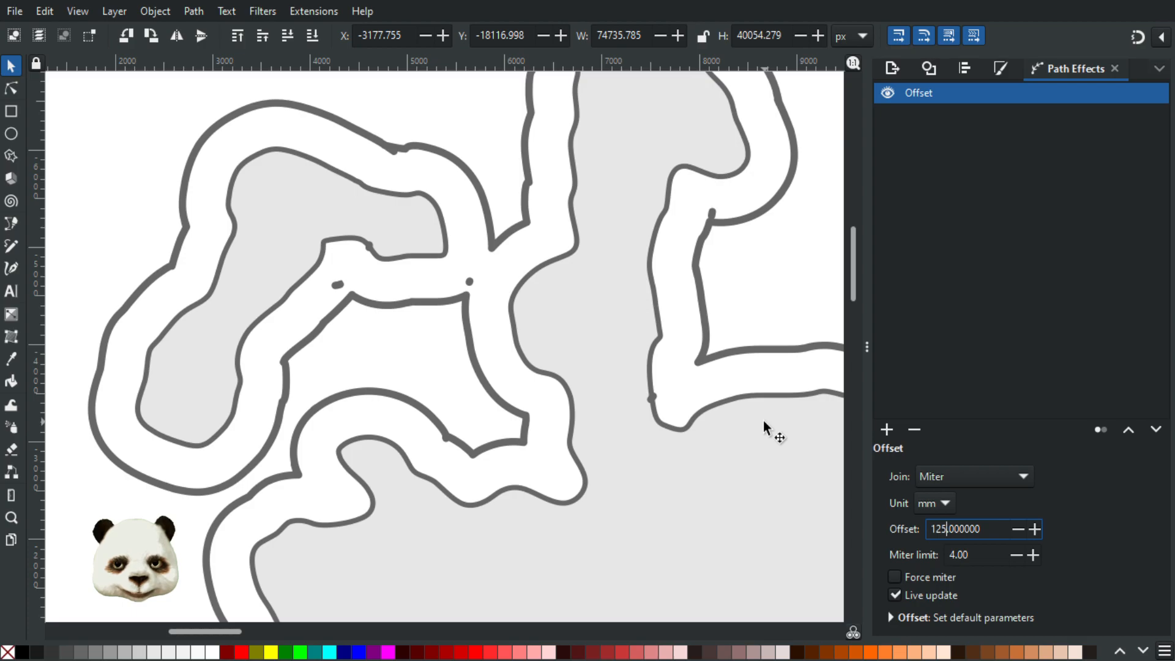
scroll(516, 289, down, 5)
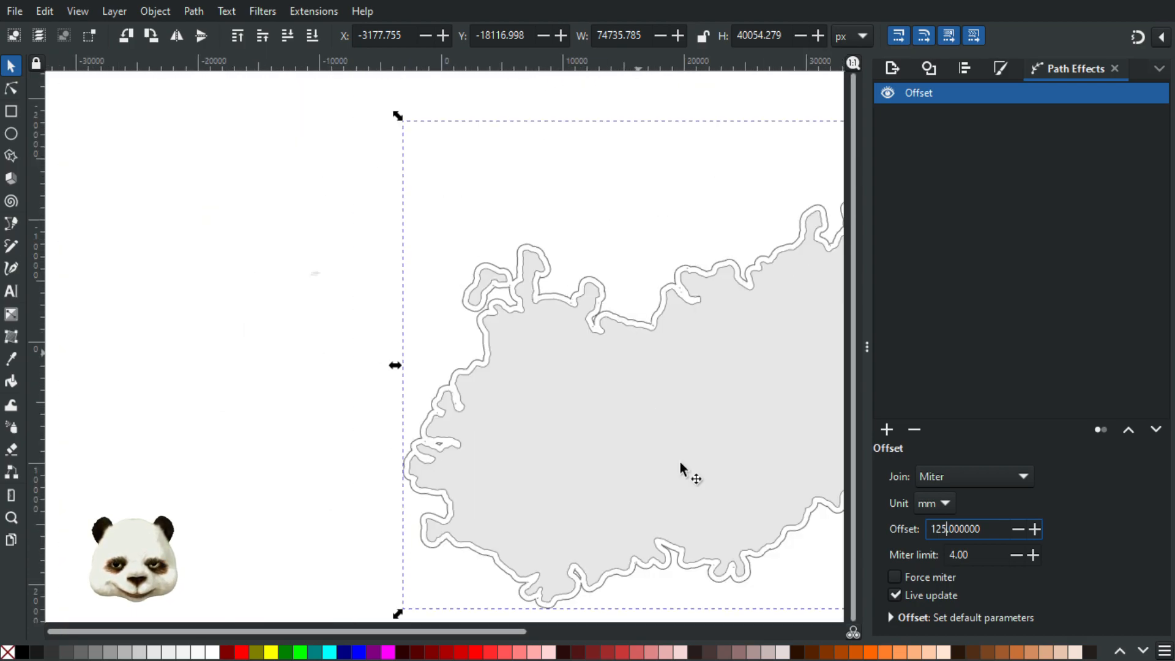
scroll(682, 472, up, 2)
drag(743, 503, 637, 428)
drag(407, 300, 643, 467)
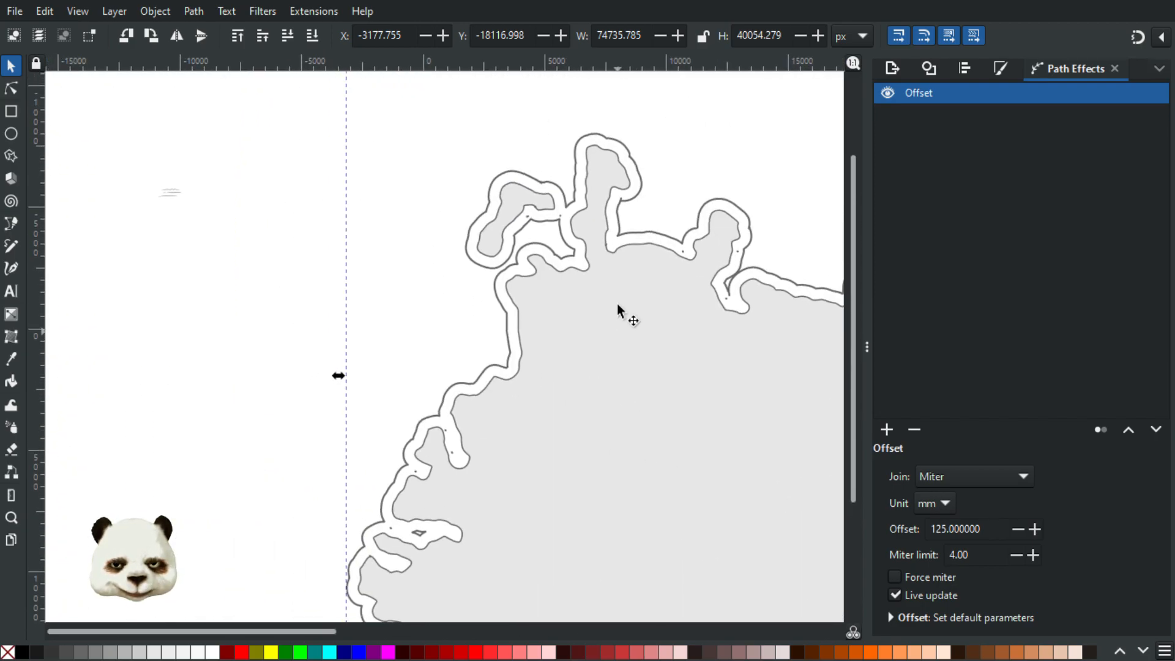
Examine the offset outline around the northwestern peninsulas and across the whole terrain with nothing selected.
scroll(636, 263, down, 3)
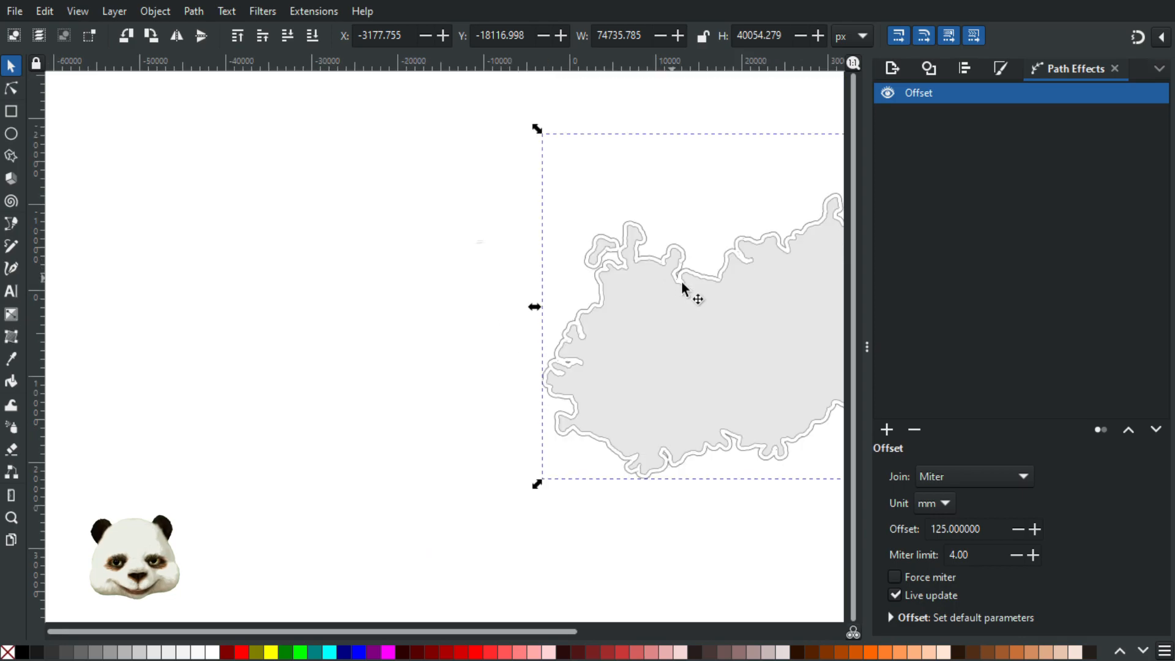
drag(745, 288, 569, 325)
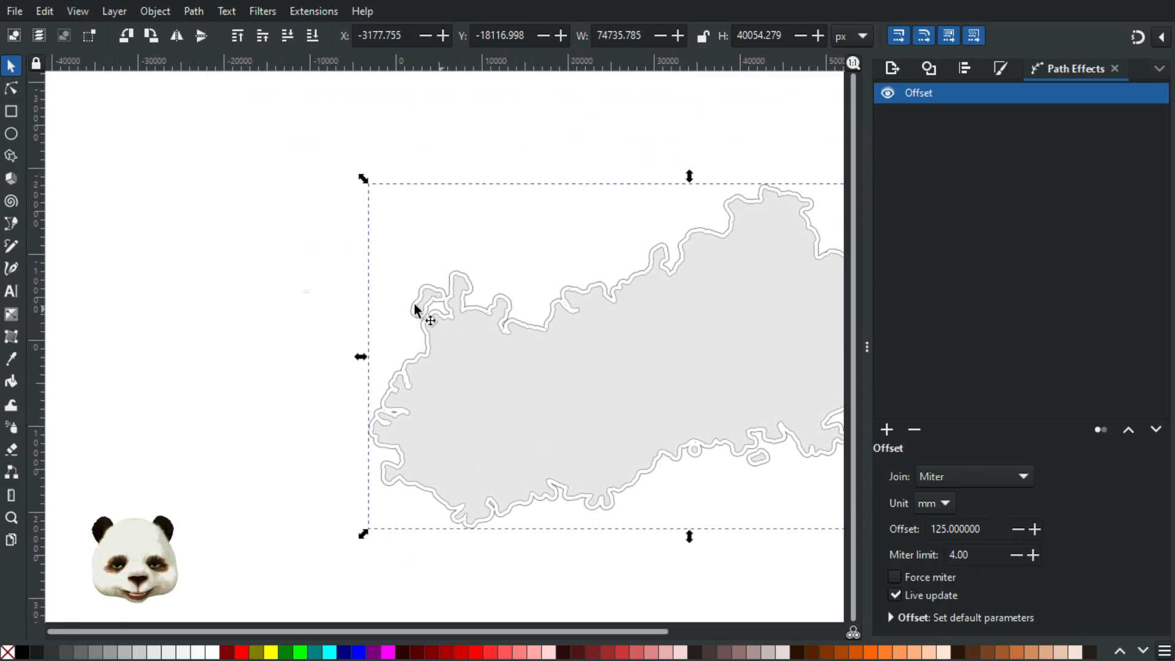
scroll(420, 313, up, 5)
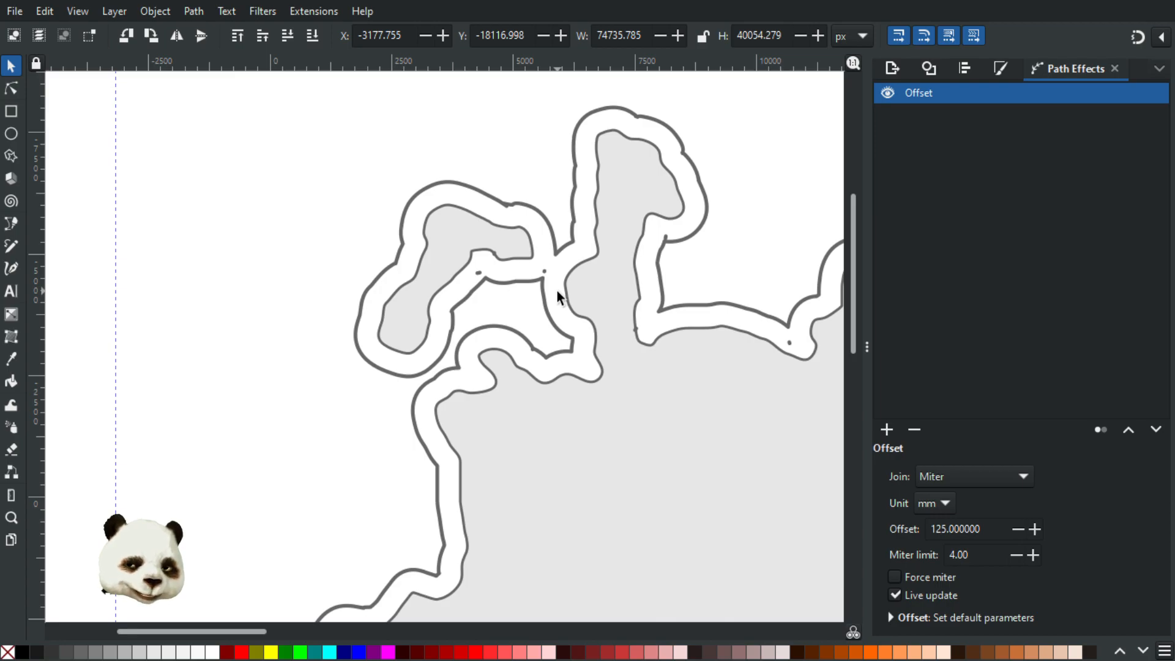
scroll(548, 277, down, 5)
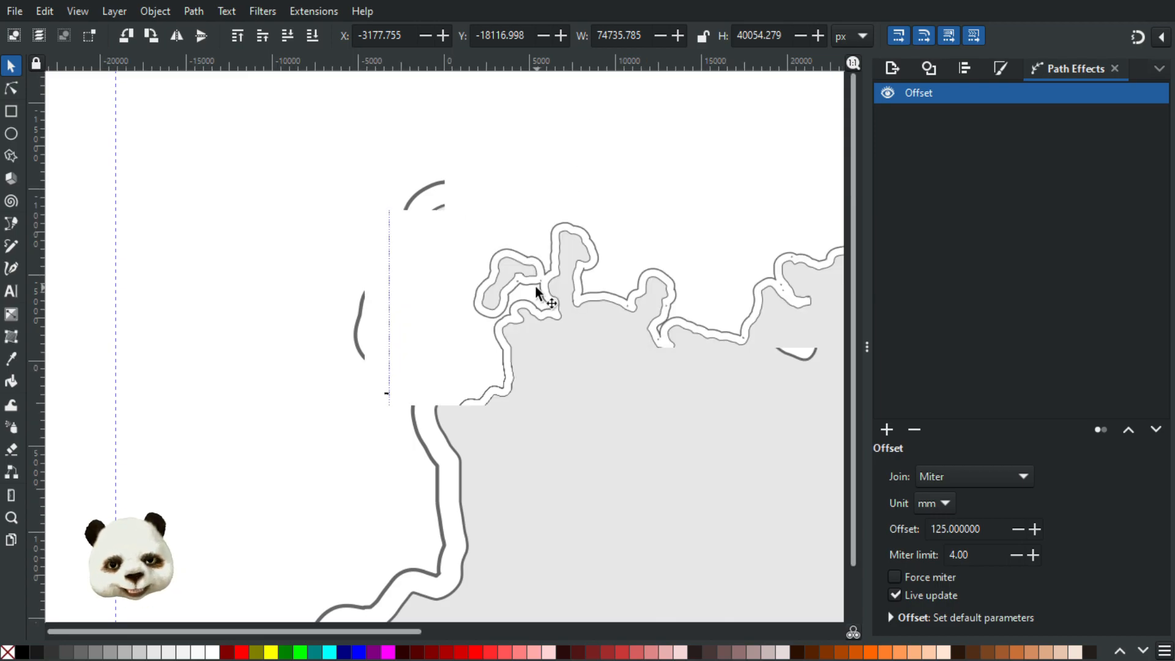
click(368, 317)
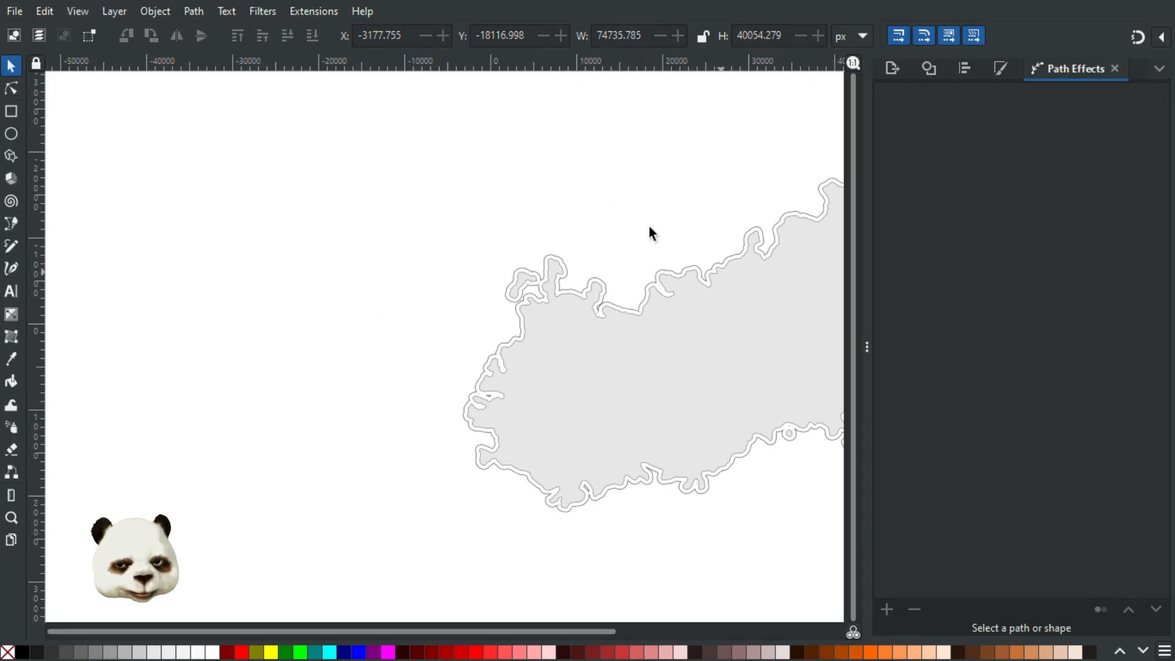
drag(233, 149, 343, 196)
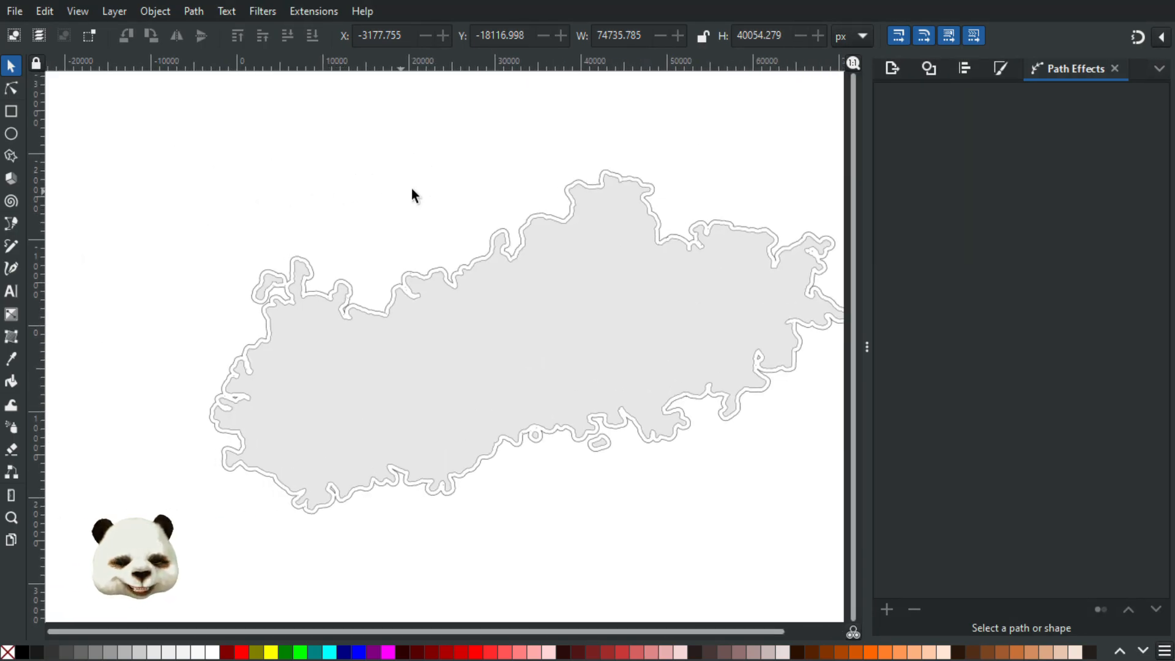
Open the document properties and try a blue hue for the page background color.
key(ctrl+shift+d)
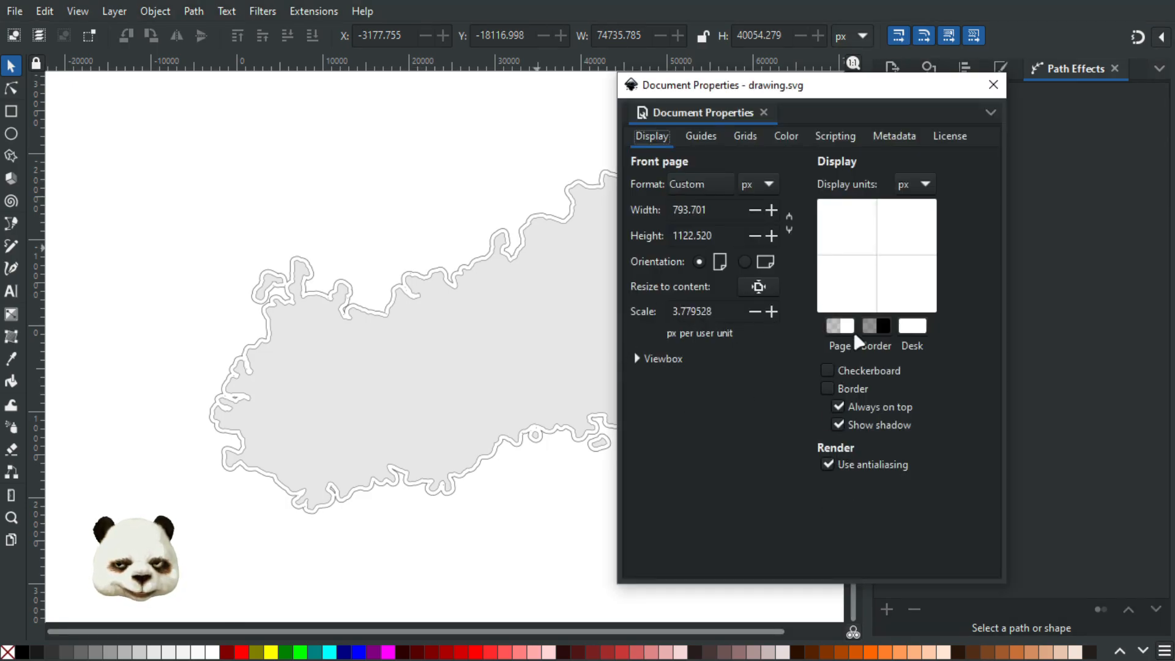
click(847, 326)
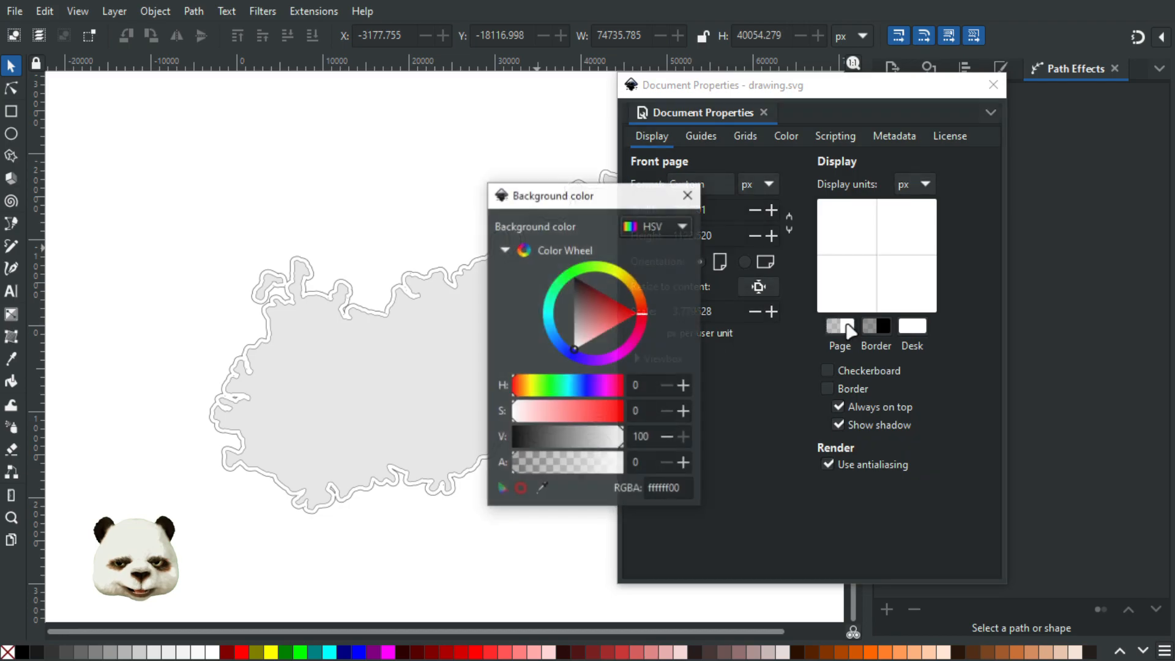
click(568, 354)
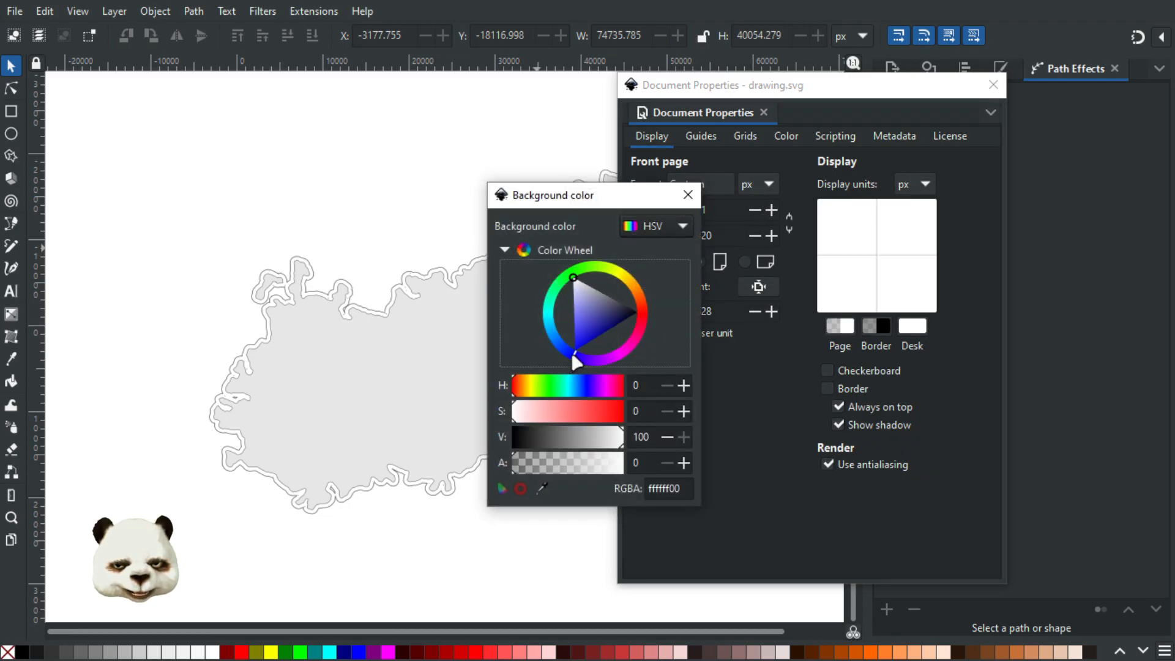
drag(574, 346, 551, 242)
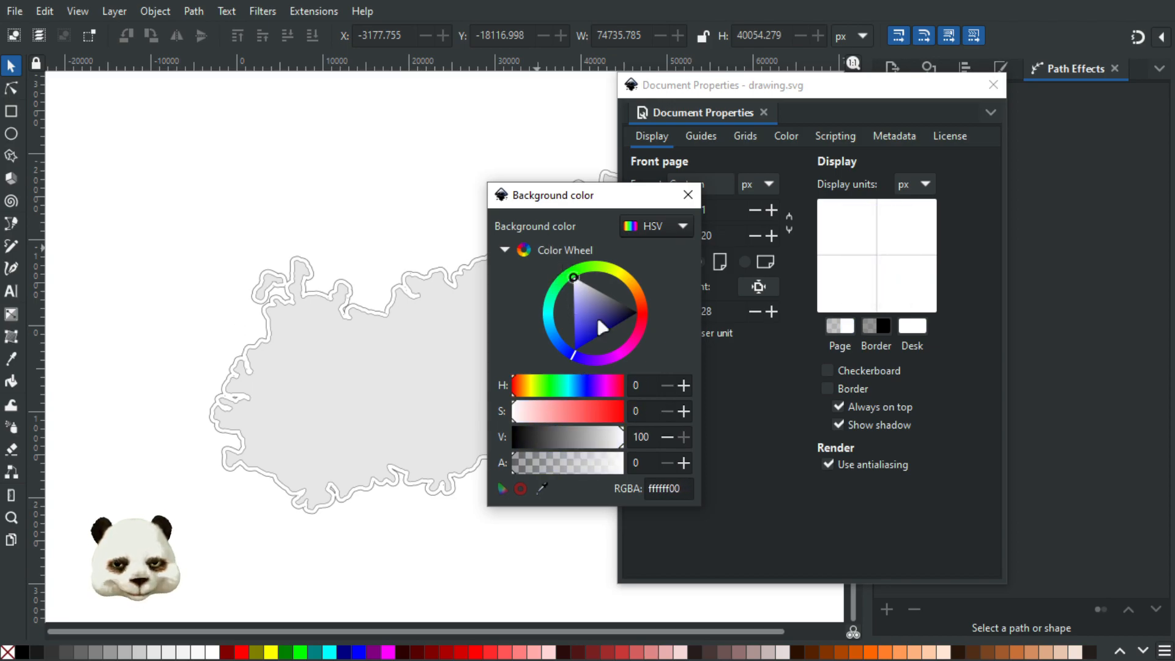
click(688, 195)
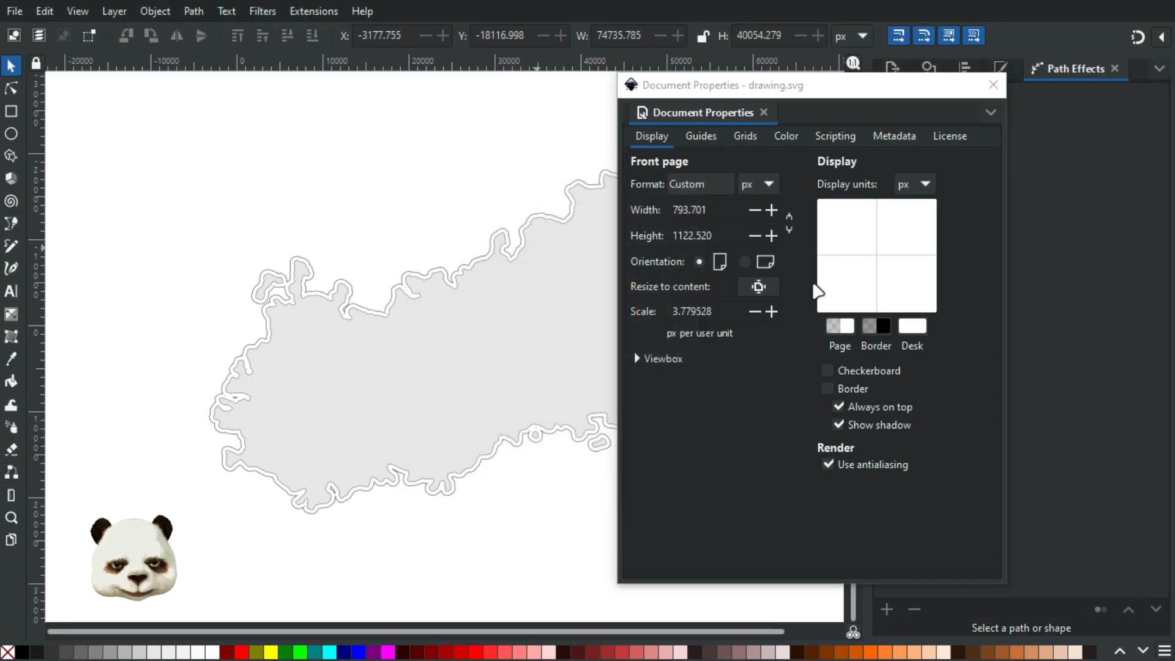
Set the document's desk color to a muted sea blue with RGBA 4b5d8000 and close the document properties.
click(912, 325)
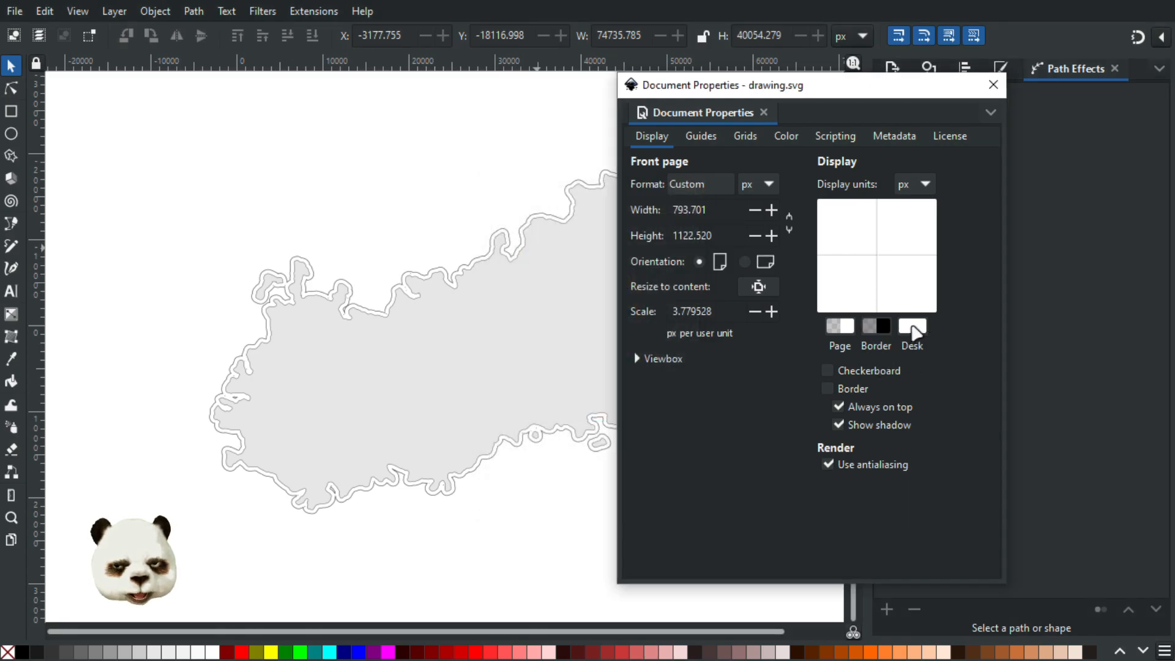
drag(575, 356, 569, 353)
drag(582, 298, 607, 310)
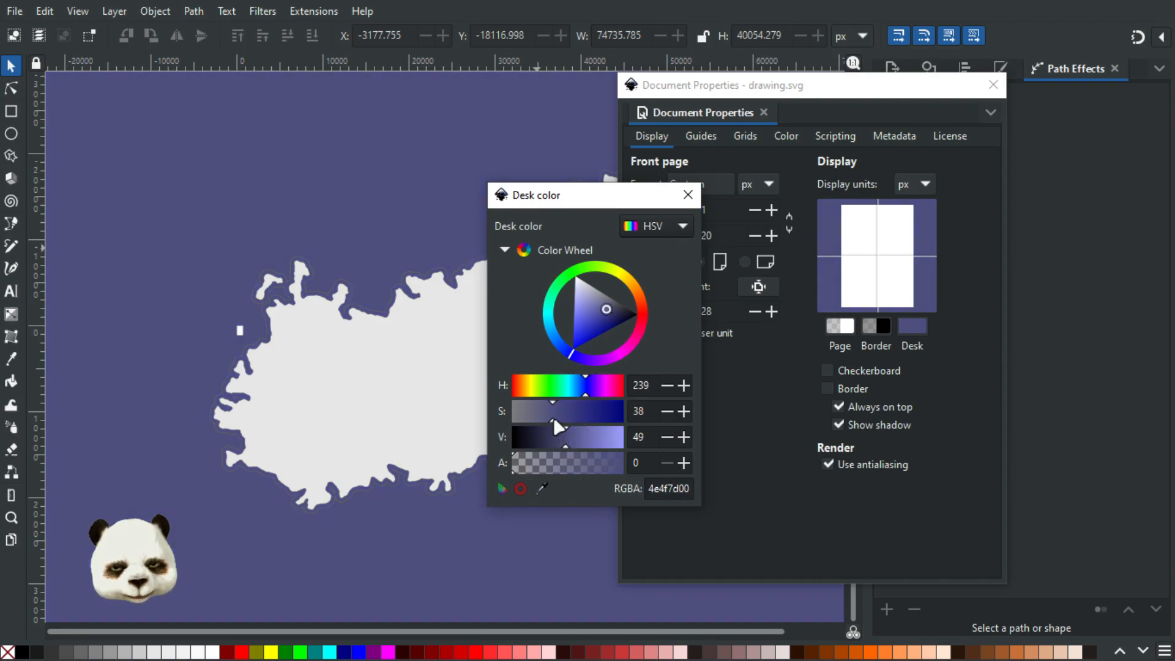
drag(553, 439, 559, 438)
drag(585, 387, 578, 390)
drag(560, 438, 567, 438)
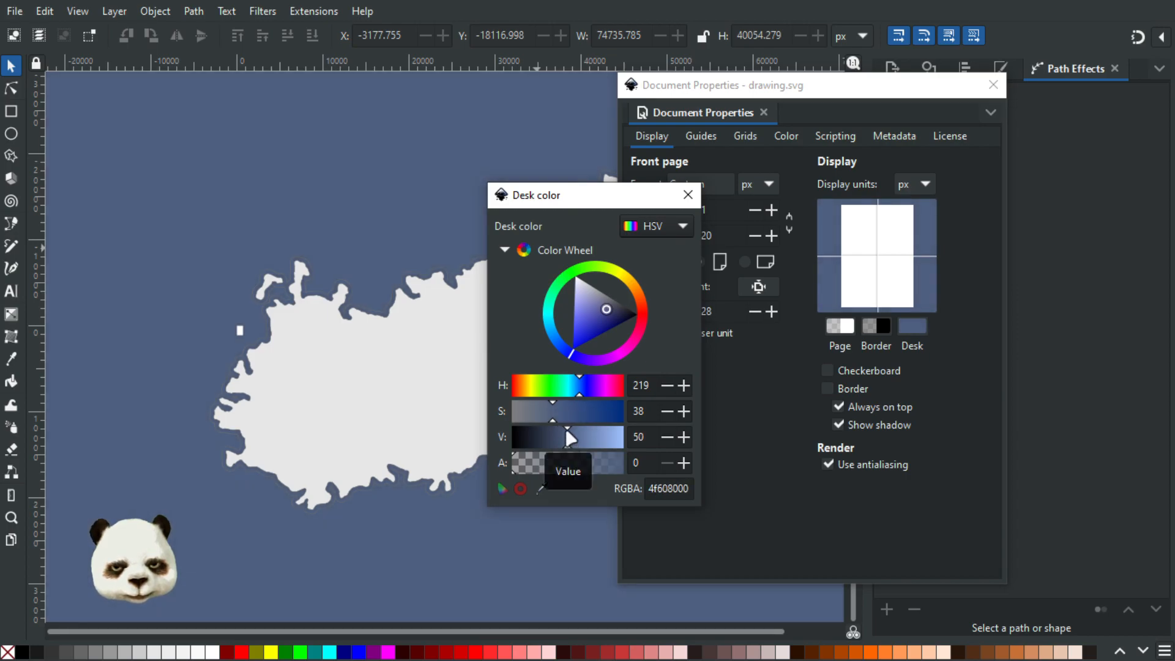
drag(557, 422, 561, 421)
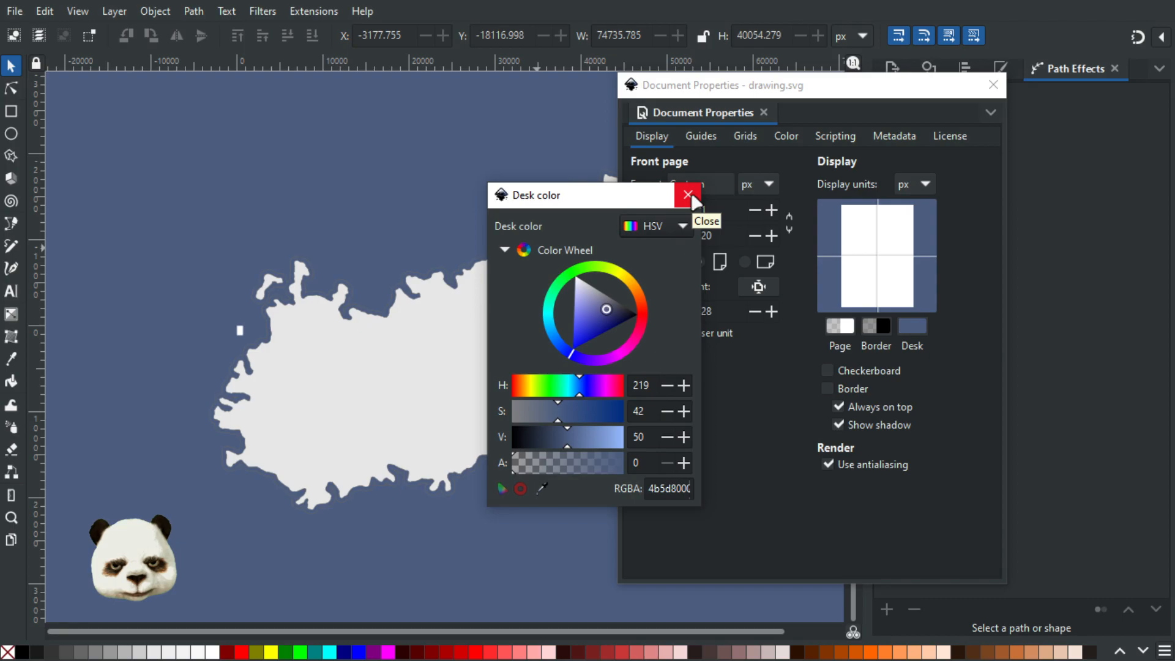
click(688, 196)
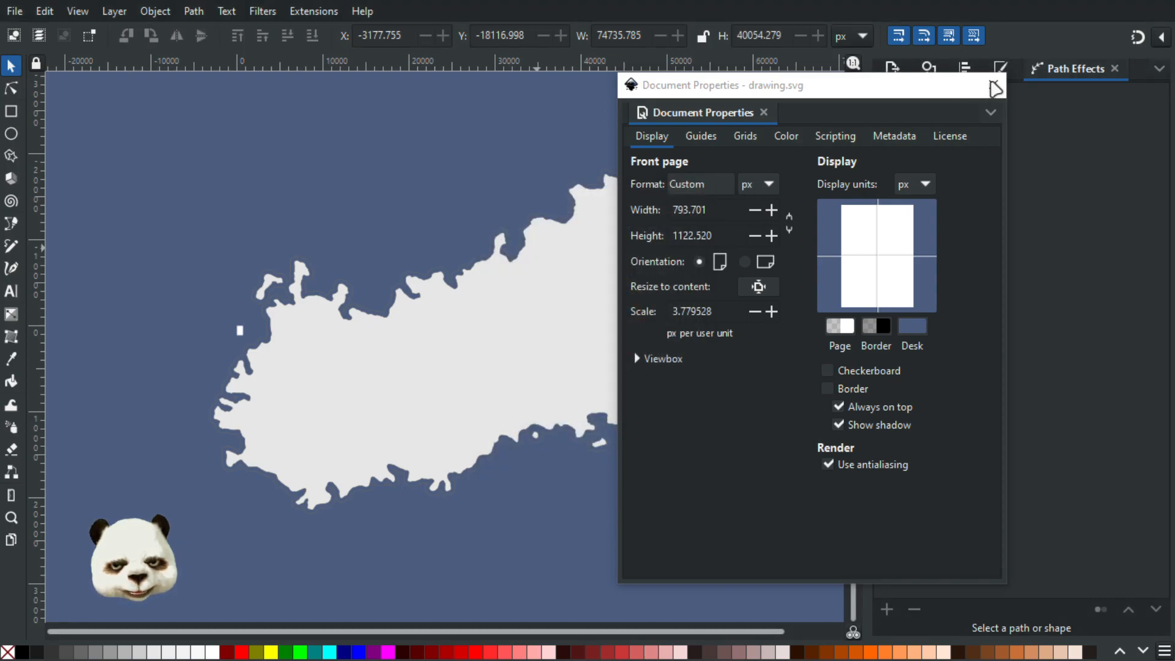
click(994, 85)
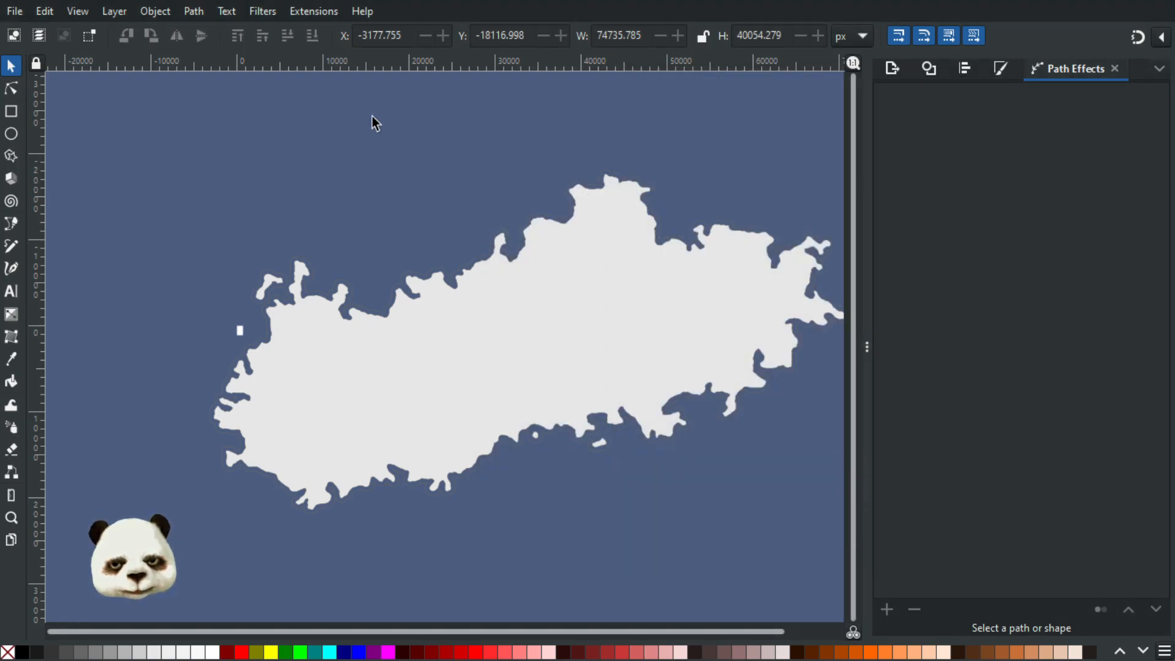
Convert the coastline outline with its Offset effect into a plain path.
scroll(227, 367, up, 4)
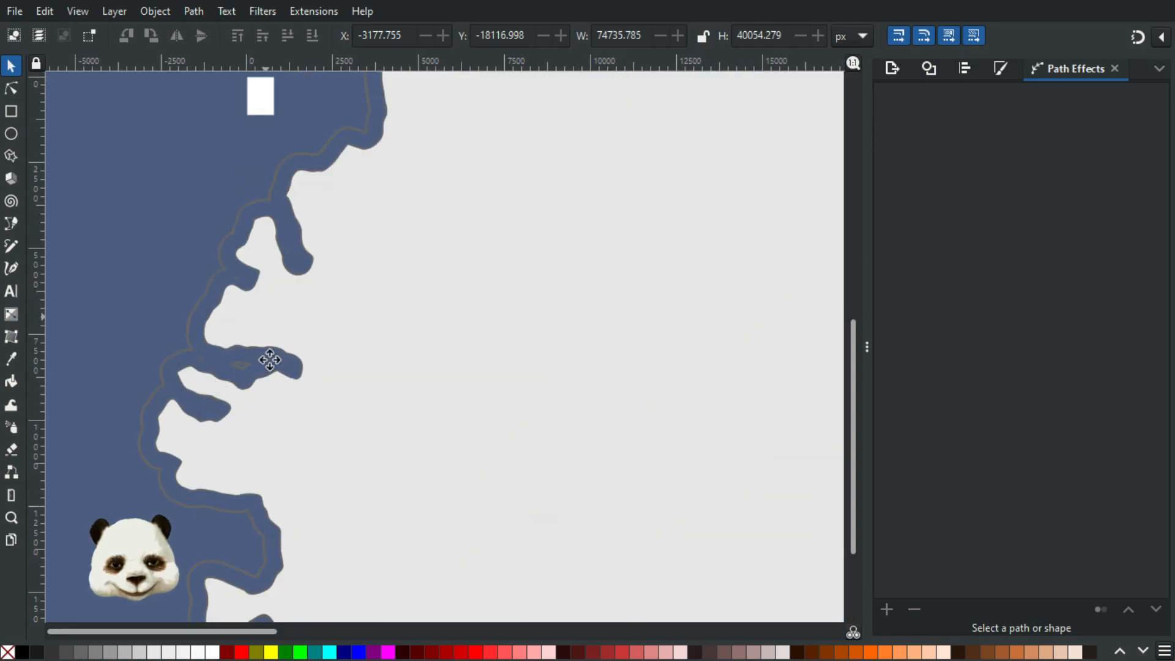
scroll(258, 398, up, 5)
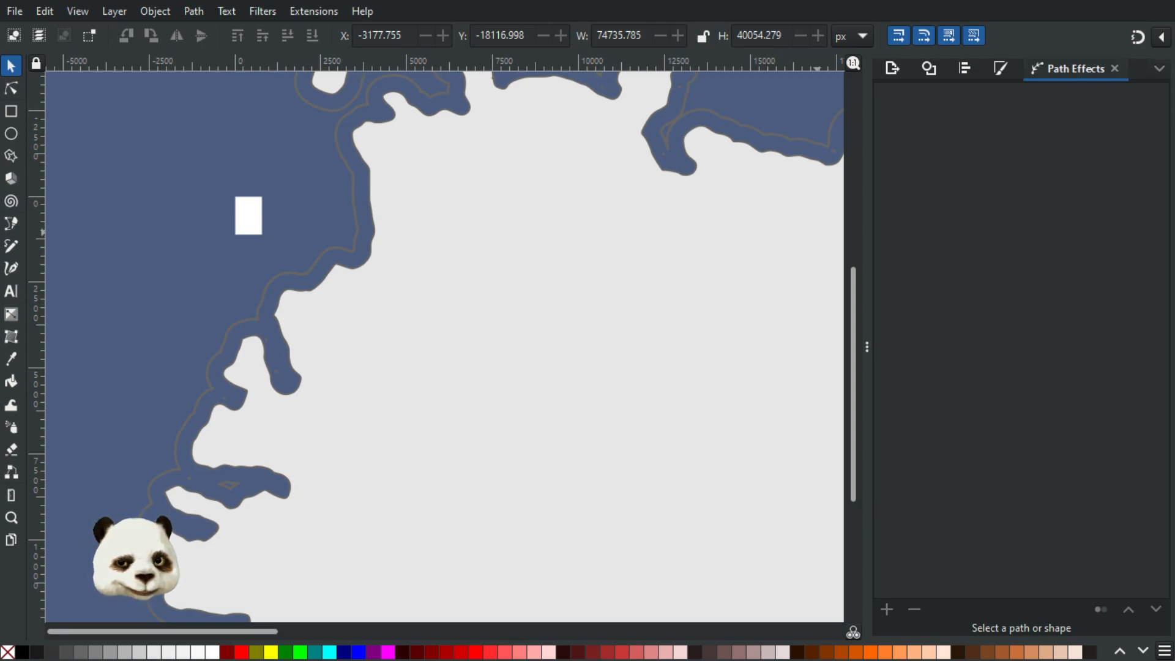
click(648, 233)
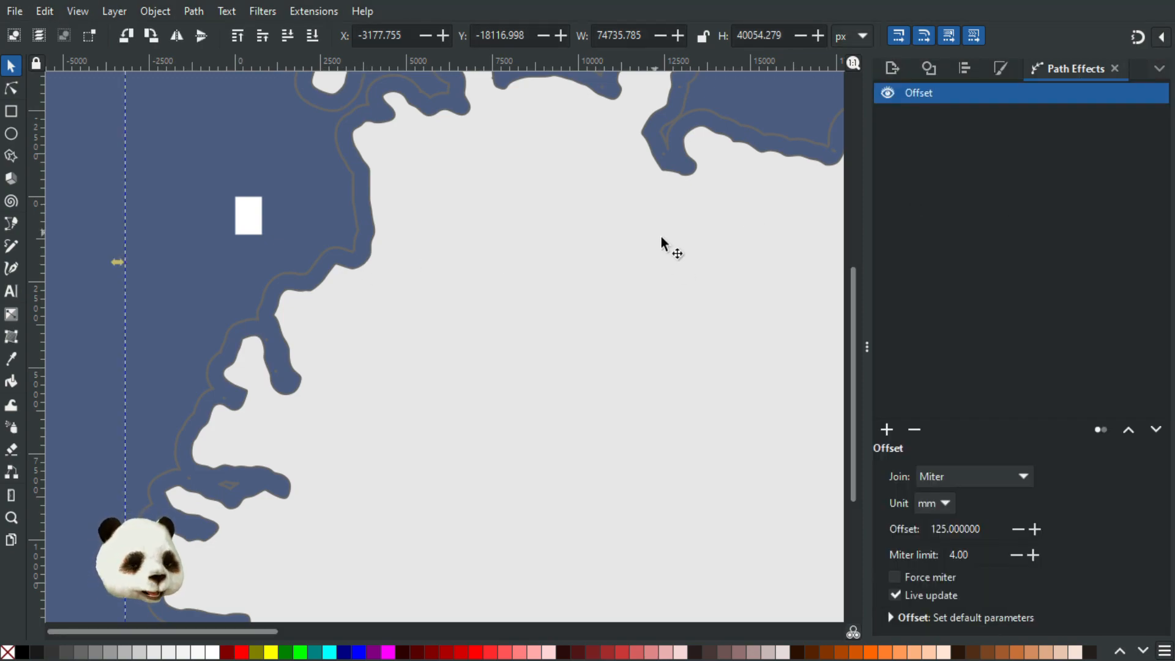
key(ctrl+shift+c)
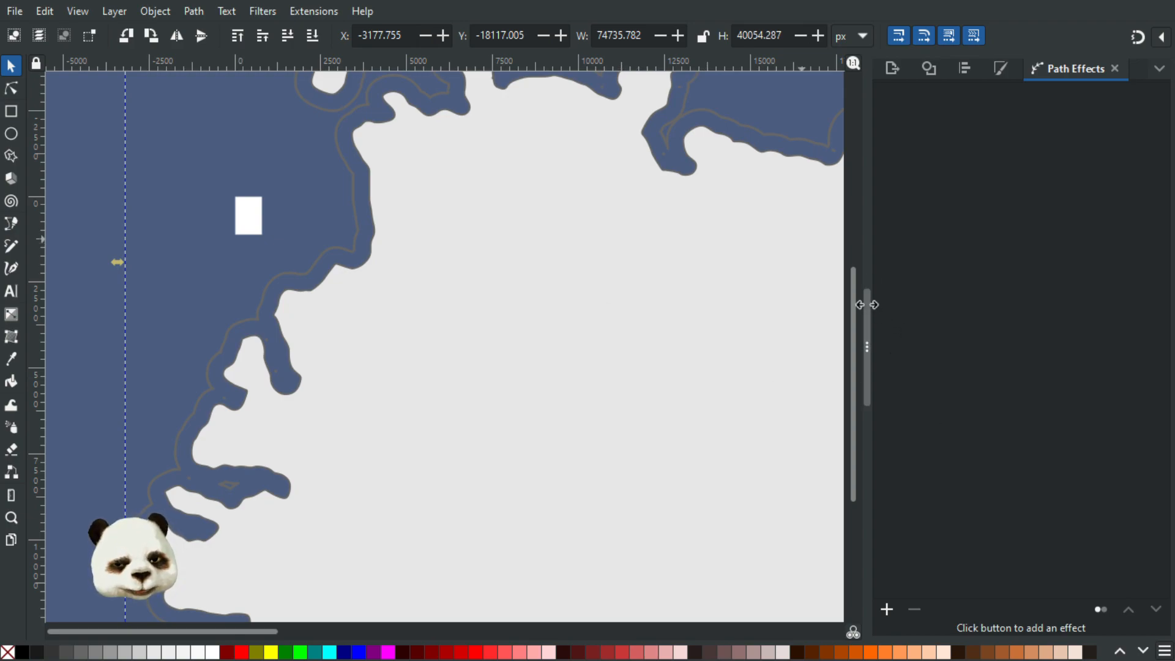
Delete the stray nodes of the outline path inside the two upper inlets of the western coast.
click(11, 88)
scroll(257, 349, up, 5)
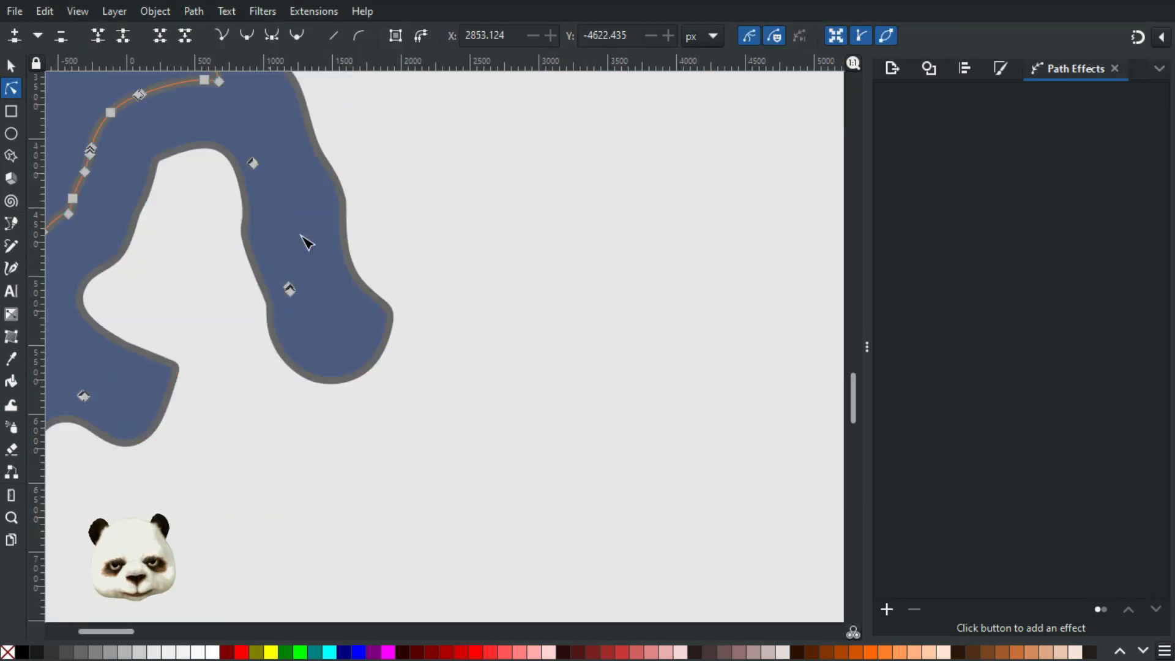
scroll(306, 241, up, 2)
scroll(236, 184, down, 3)
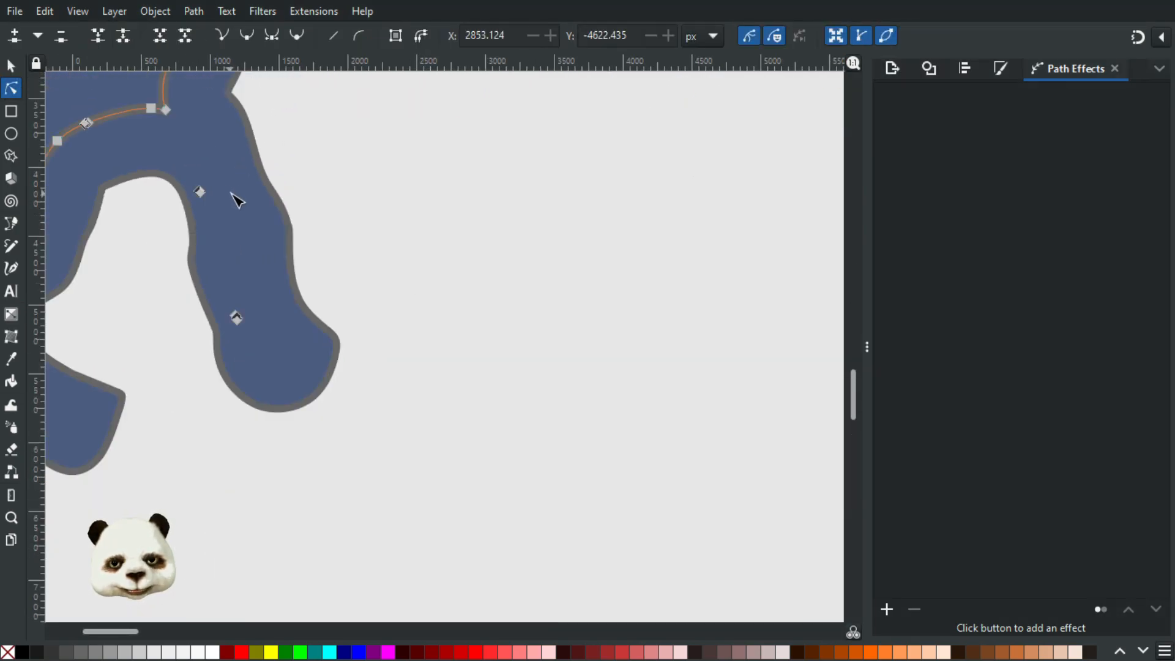
scroll(228, 183, down, 2)
drag(281, 193, 601, 239)
drag(642, 189, 534, 353)
key(Delete)
drag(472, 322, 444, 378)
key(Delete)
Delete the stray node beside the small diamond-shaped loop in the lower western inlet.
drag(400, 488, 527, 558)
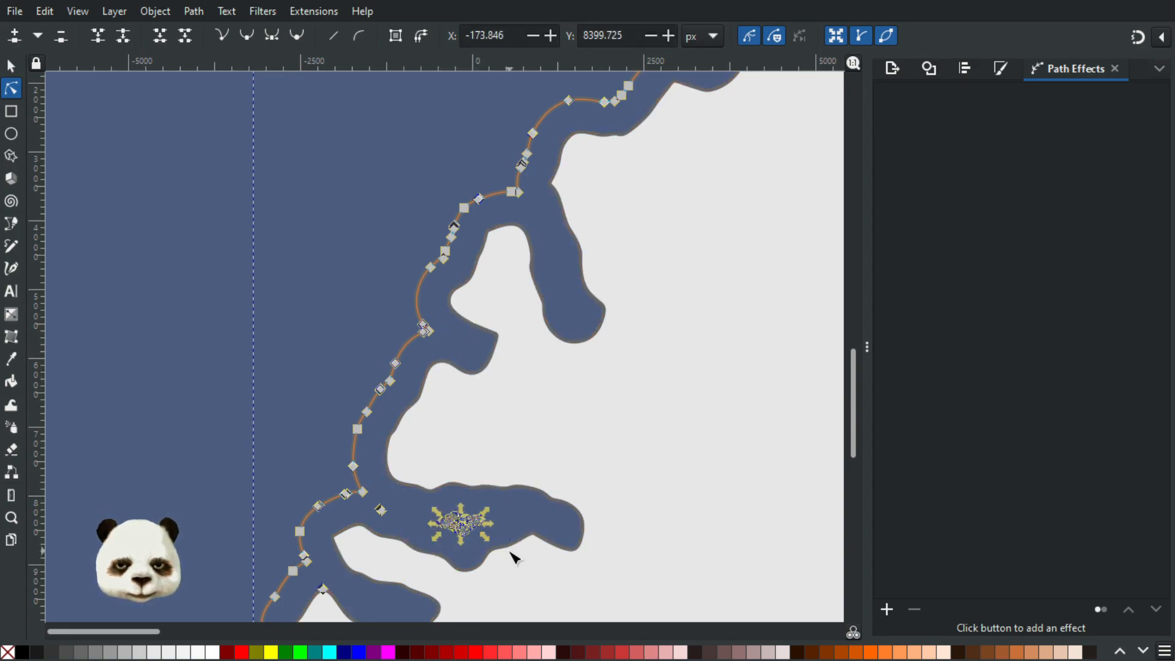
click(235, 283)
click(307, 356)
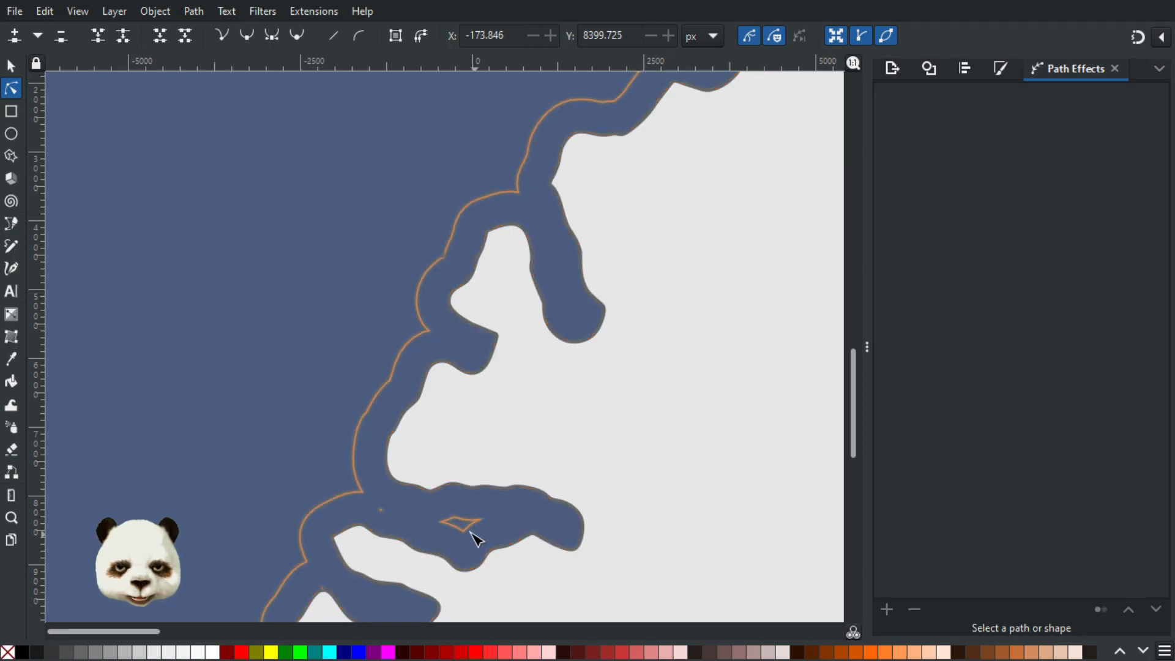
drag(407, 503, 368, 539)
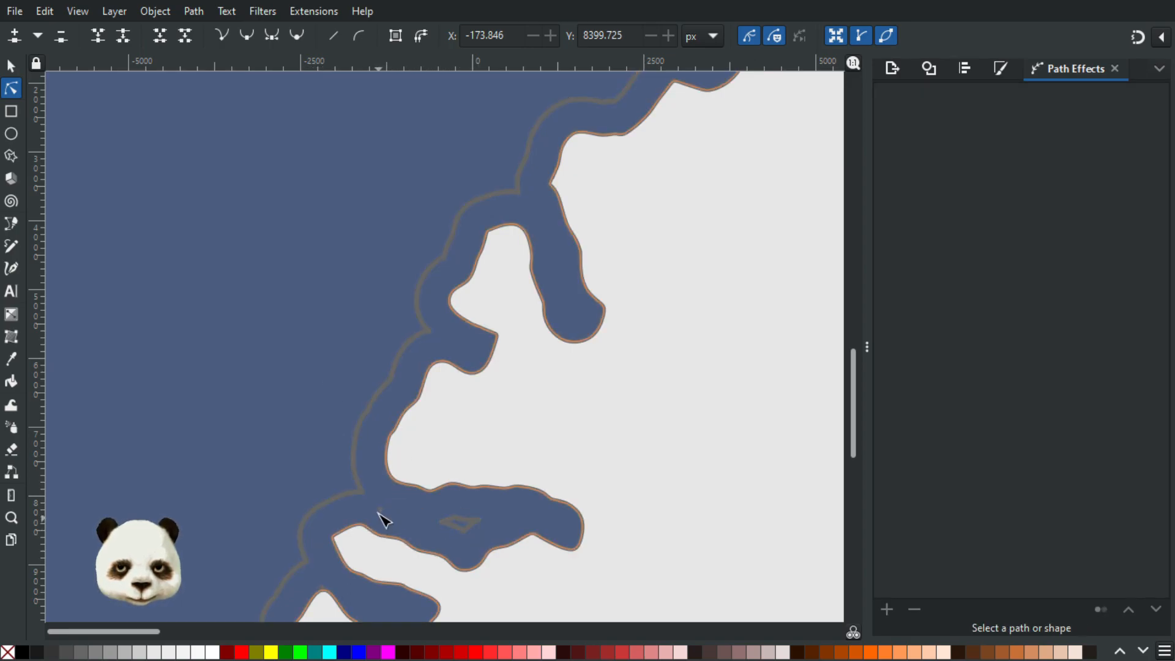
click(383, 520)
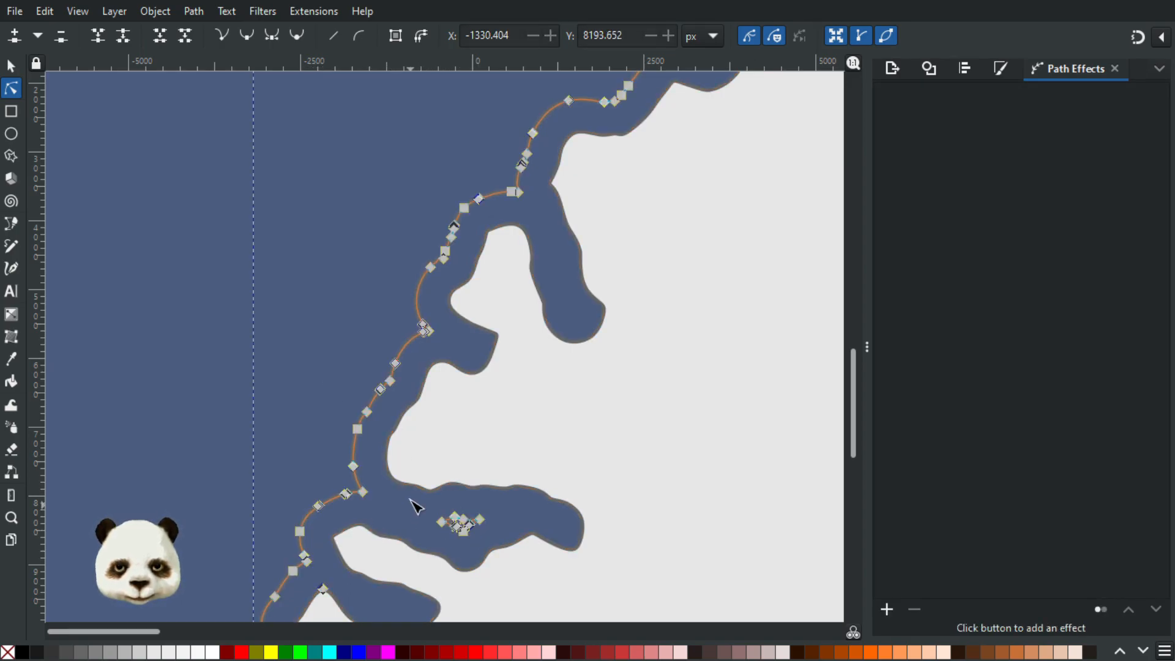
Delete the stray node of the outline path in the narrow inlet between the two rounded headlands of the southern coast.
scroll(416, 511, down, 10)
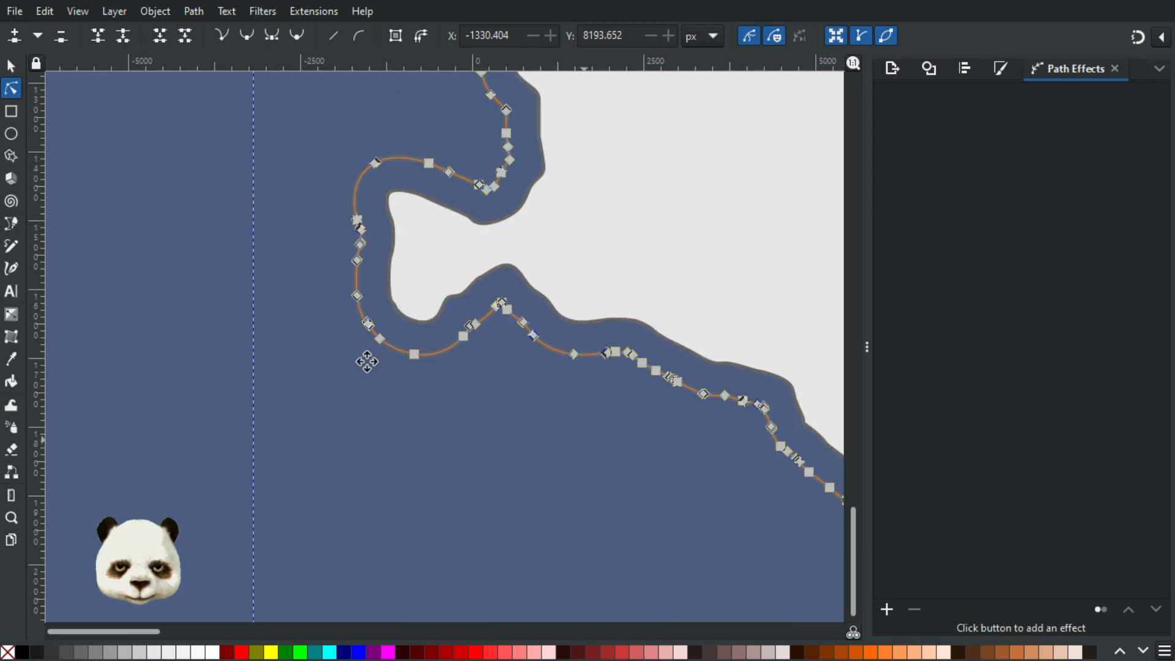
scroll(523, 417, right, 8)
scroll(275, 422, right, 8)
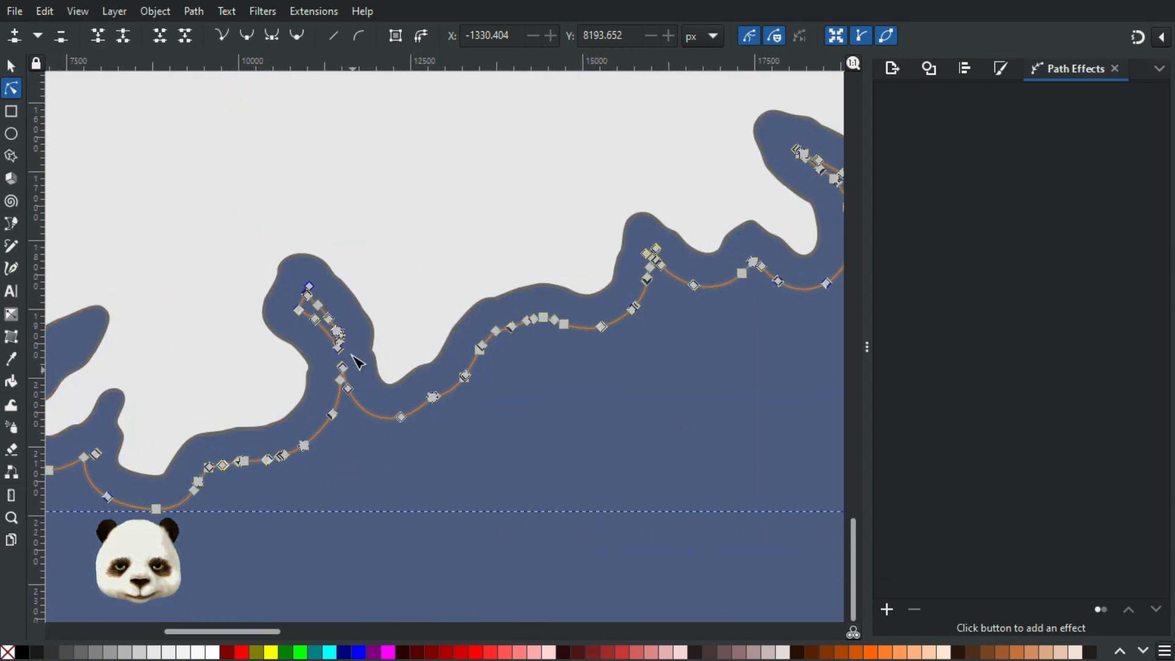
scroll(302, 483, right, 10)
scroll(253, 431, right, 10)
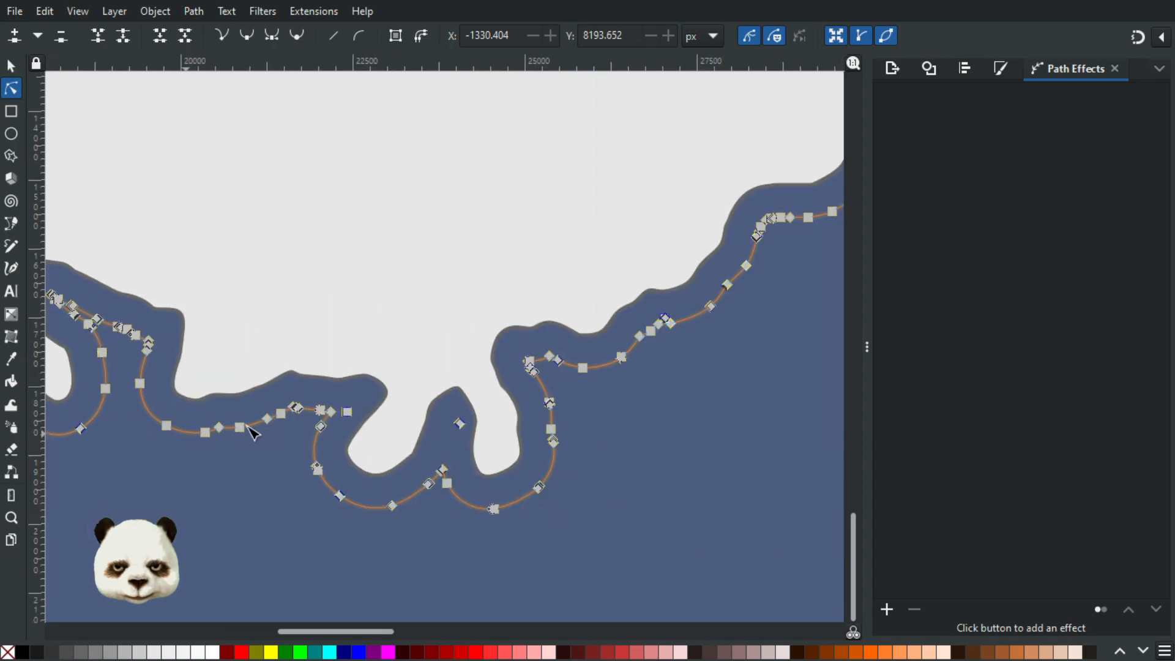
drag(433, 383, 489, 460)
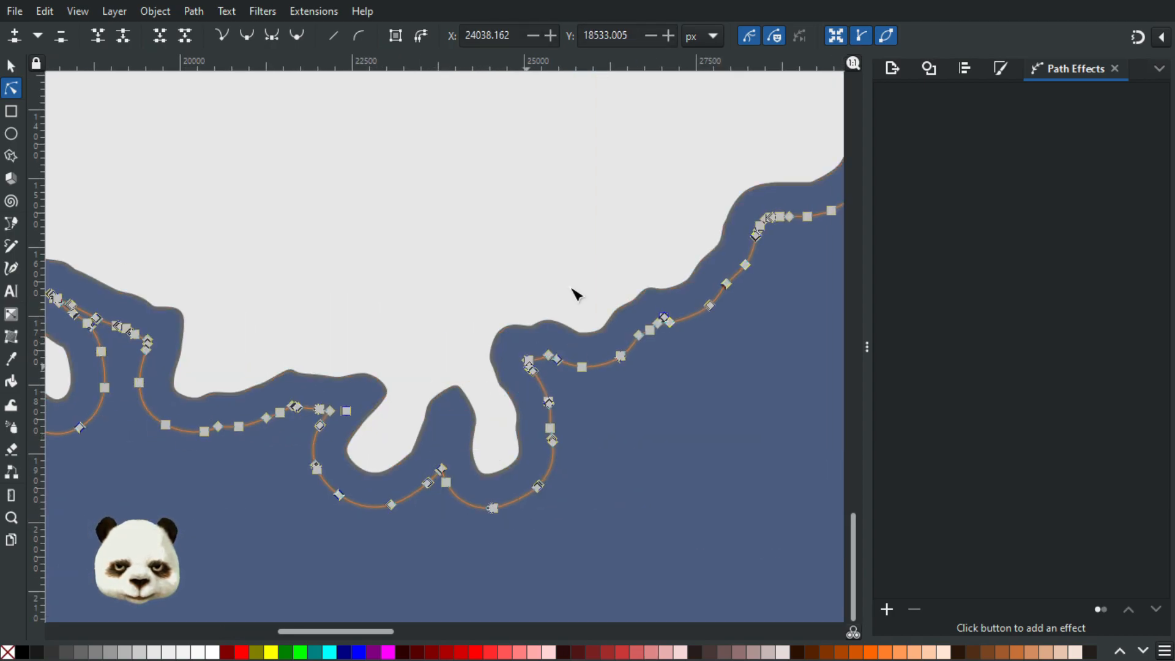
Delete the stray outline nodes farther east along the southern coast, up to the one in the tall pointed inlet.
scroll(174, 472, up, 3)
scroll(496, 326, right, 15)
drag(385, 354, 421, 401)
scroll(228, 421, up, 3)
scroll(228, 421, right, 10)
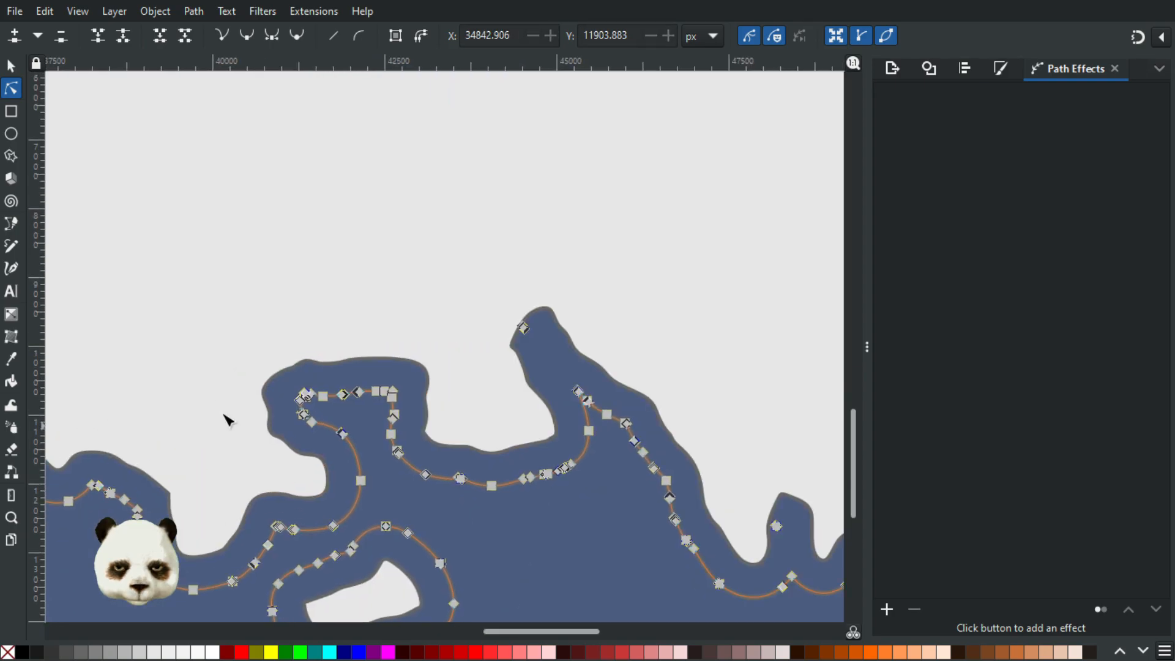
drag(489, 294, 554, 361)
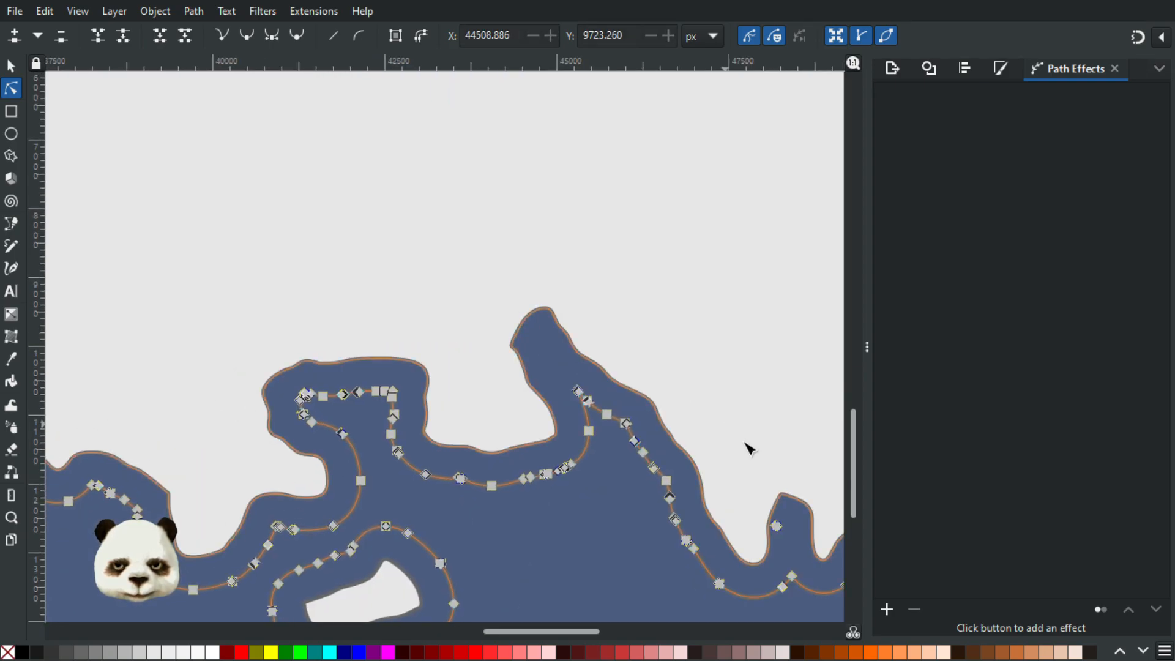
Delete the stray node in the small narrow inlet just east of the tall pointed inlet.
scroll(446, 347, down, 3)
scroll(445, 347, right, 10)
drag(439, 362, 544, 434)
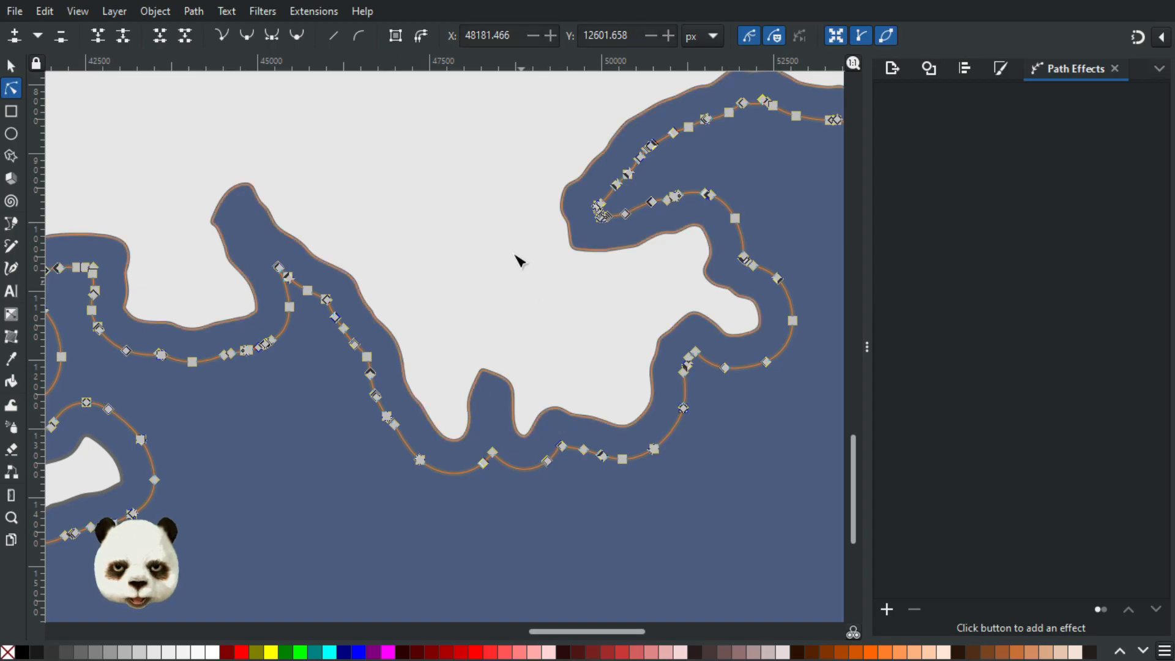
Delete the stray node at the neck of the inlet on the southeastern coast, above the sharp bend of the outline.
scroll(522, 275, up, 3)
scroll(523, 275, right, 10)
drag(234, 476, 122, 606)
mouse_move(680, 306)
mouse_down()
mouse_move(296, 189)
mouse_move(248, 211)
mouse_up()
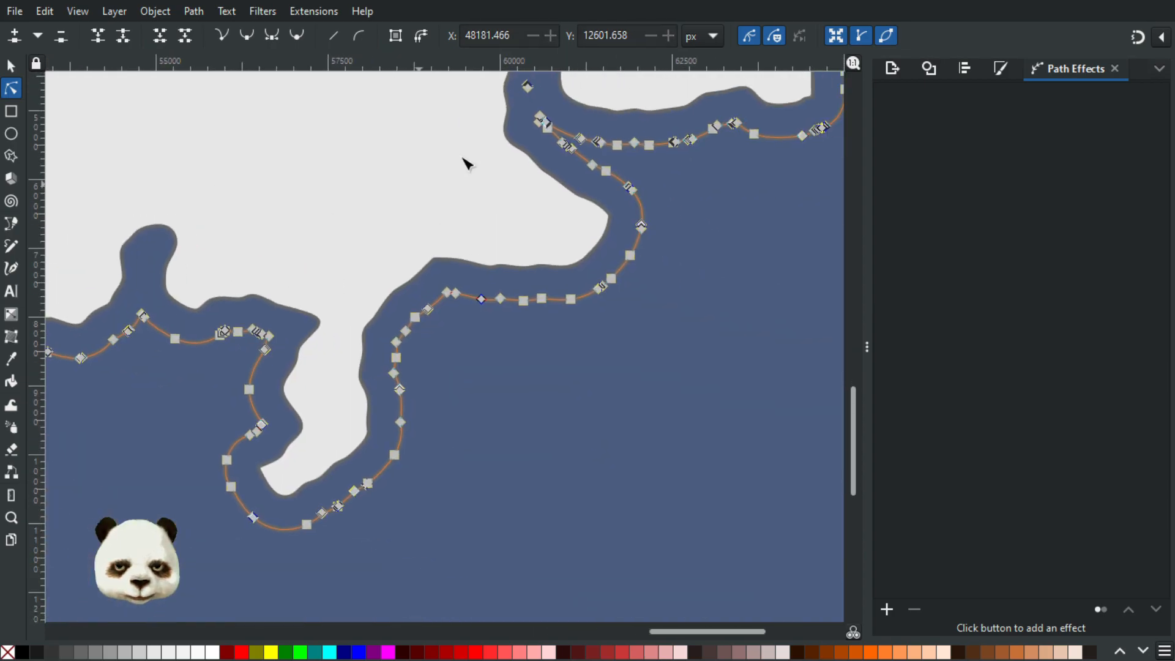
drag(465, 163, 278, 477)
drag(306, 372, 401, 423)
Delete the stray nodes protruding from the outline at the small step of the eastern coast below the hook-shaped inlet.
scroll(474, 453, up, 4)
scroll(475, 453, right, 5)
scroll(496, 459, up, 2)
scroll(526, 477, down, 2)
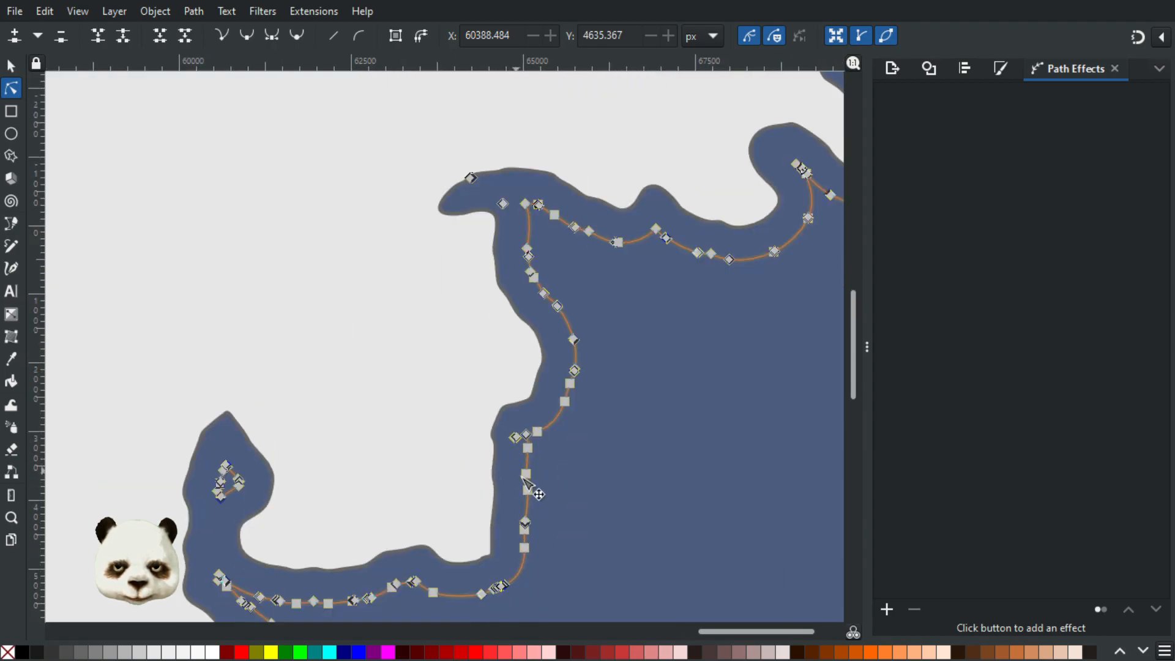
scroll(517, 454, up, 2)
drag(460, 399, 539, 459)
Delete the stray nodes inside the hook-shaped inlet of the eastern coast.
scroll(527, 287, up, 10)
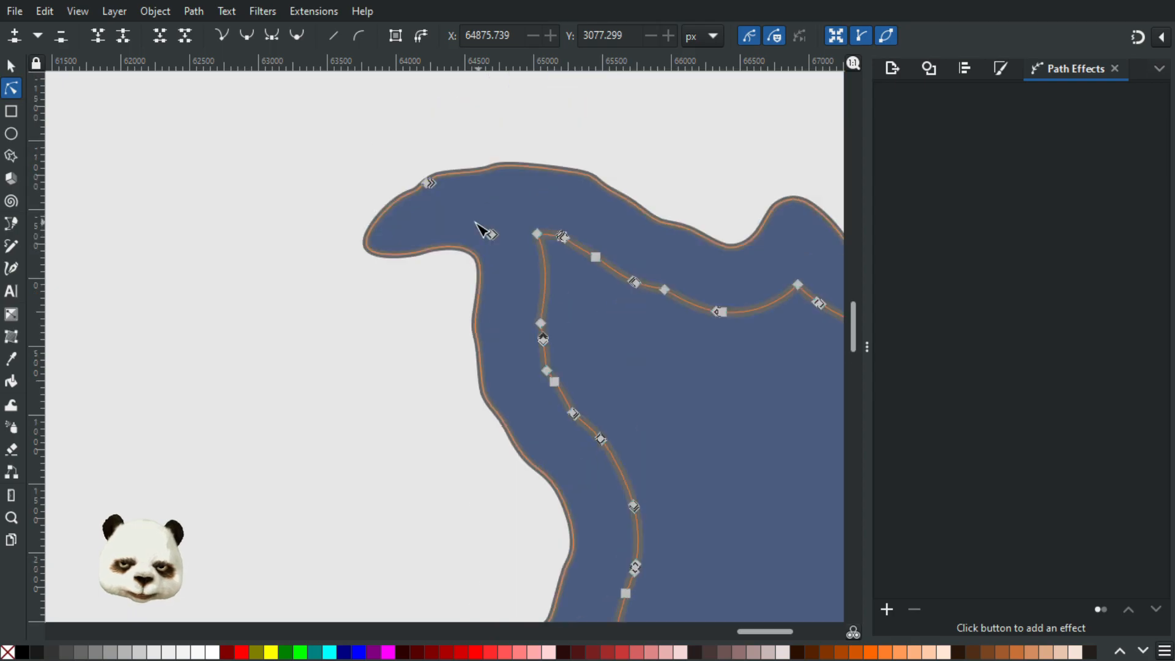
drag(384, 219, 431, 360)
key(Delete)
Delete the cluster of stray nodes inside the rounded inlet of the northeastern coast.
scroll(589, 324, down, 4)
scroll(431, 360, up, 4)
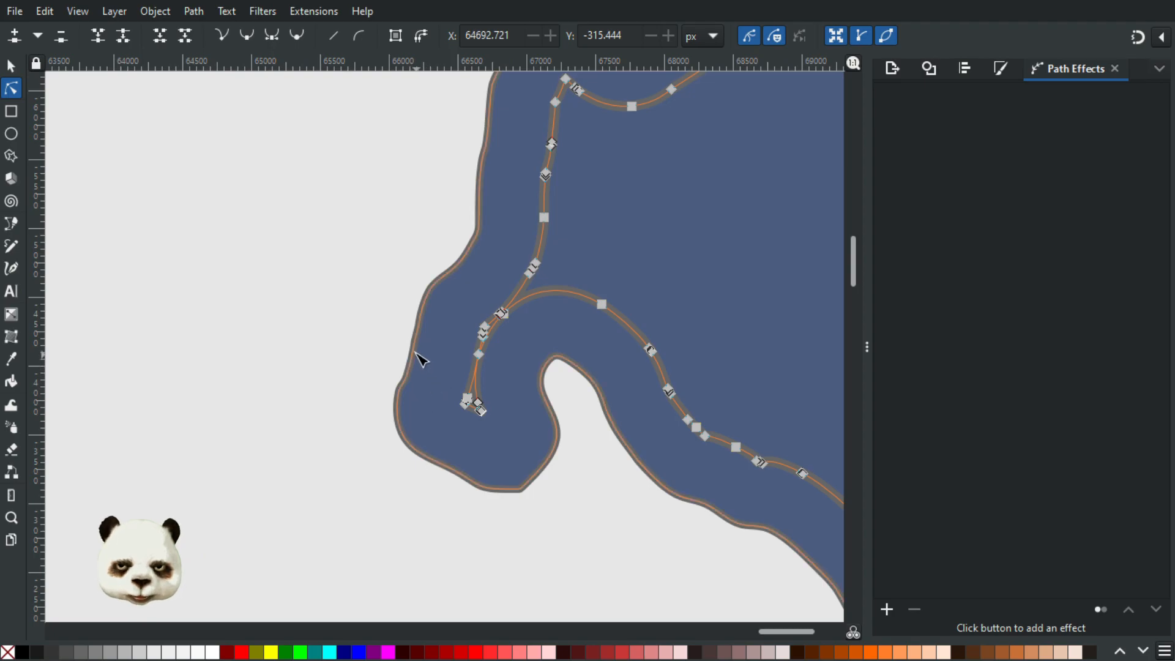
scroll(423, 352, down, 2)
drag(312, 186, 423, 531)
drag(483, 284, 582, 387)
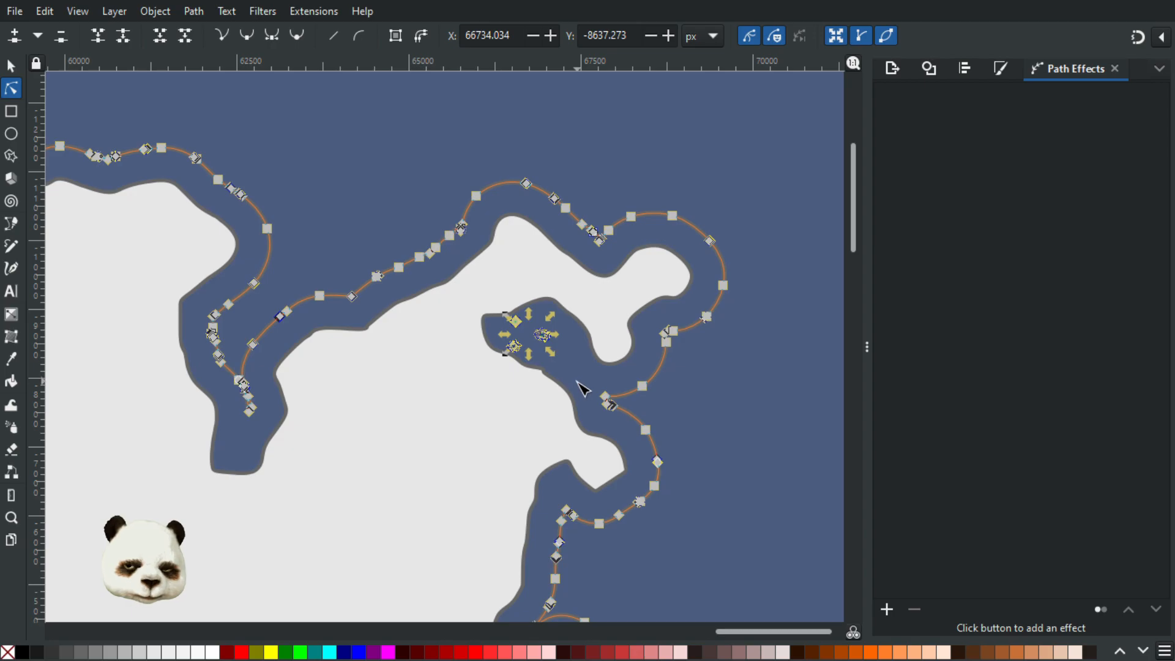
Delete the stray node in the rounded inlet of the northern coast, east of the hooked headland.
drag(220, 456, 420, 462)
scroll(421, 418, up, 1)
scroll(425, 419, up, 2)
scroll(425, 420, down, 3)
drag(184, 285, 781, 423)
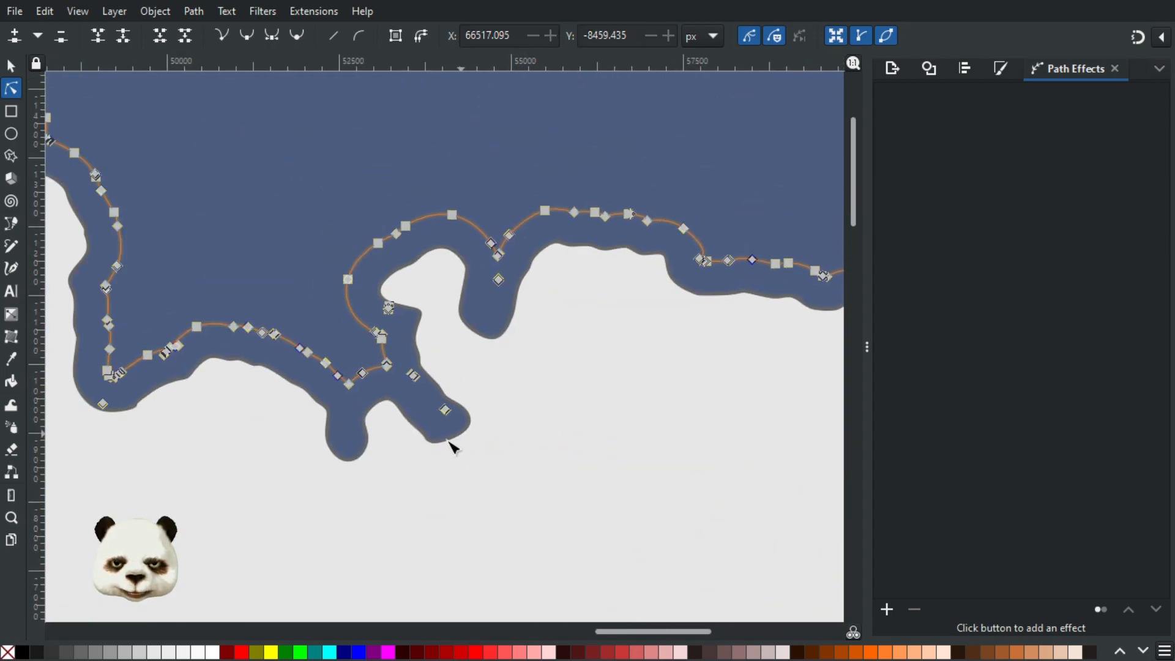
scroll(432, 306, up, 1)
drag(567, 268, 559, 317)
key(Delete)
Delete the stray nodes beside the hooked headland and in the slanted inlet below it.
drag(366, 341, 362, 341)
key(Delete)
drag(397, 385, 530, 510)
key(Delete)
Delete the stray nodes in the deep corner of the northern bay and farther northwest along the coast.
drag(192, 532, 565, 441)
drag(365, 434, 490, 468)
drag(403, 361, 538, 428)
key(Delete)
drag(257, 298, 537, 590)
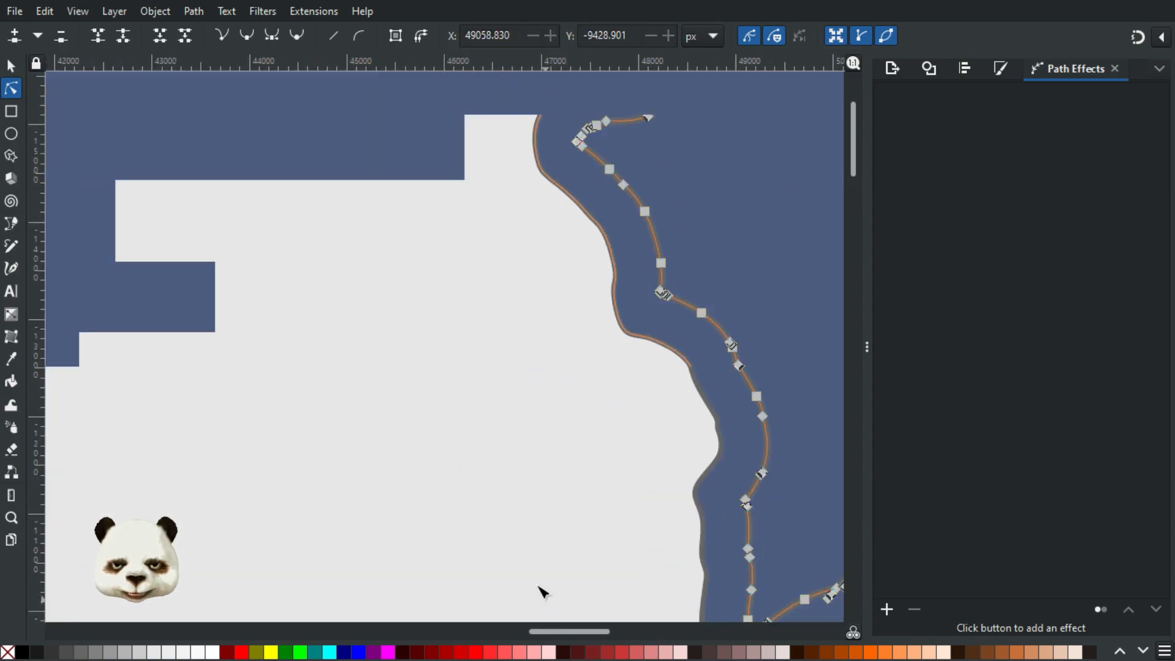
drag(288, 499, 520, 251)
key(Delete)
scroll(441, 438, left, 10)
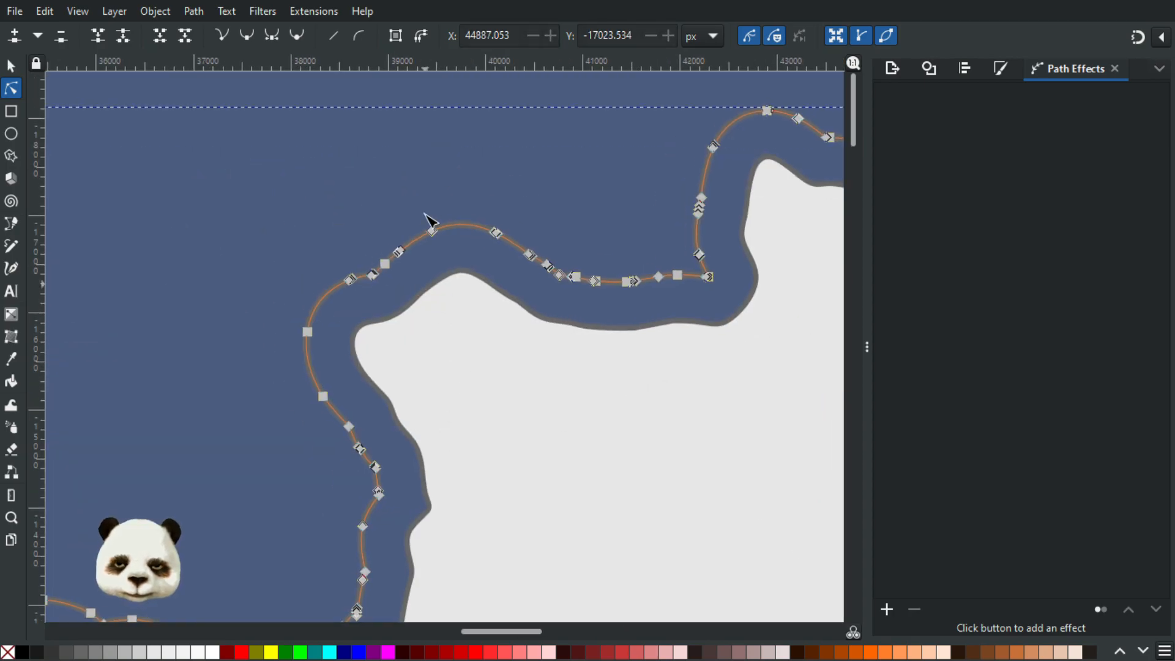
Try to simplify the coastline outline path.
click(9, 67)
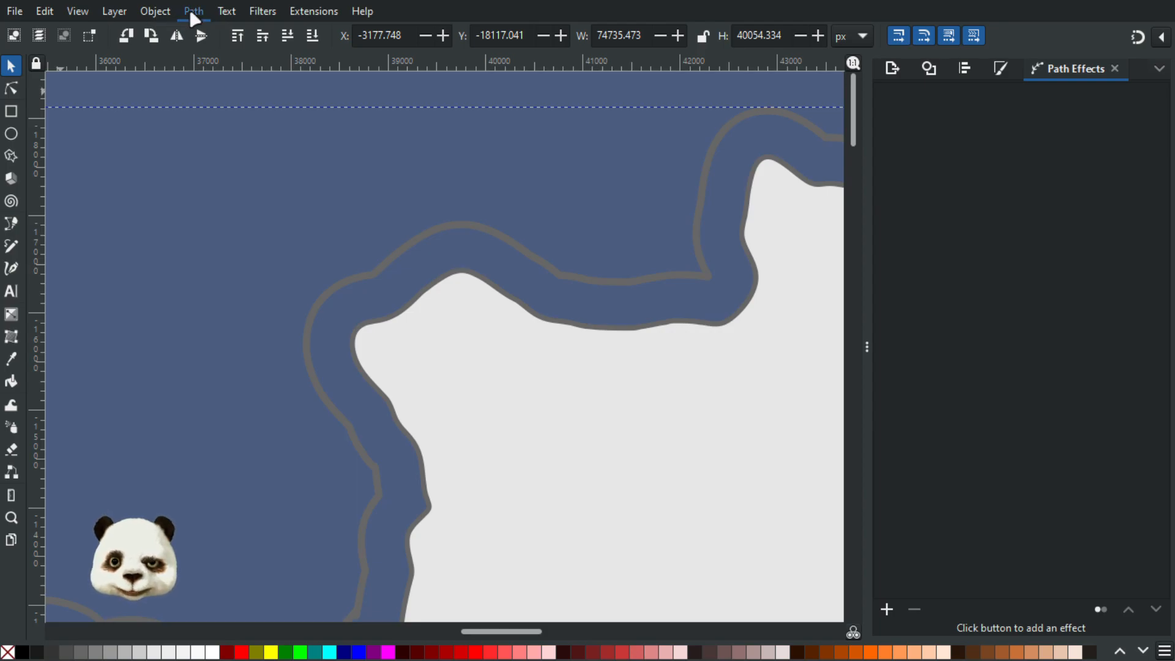
click(194, 11)
click(245, 406)
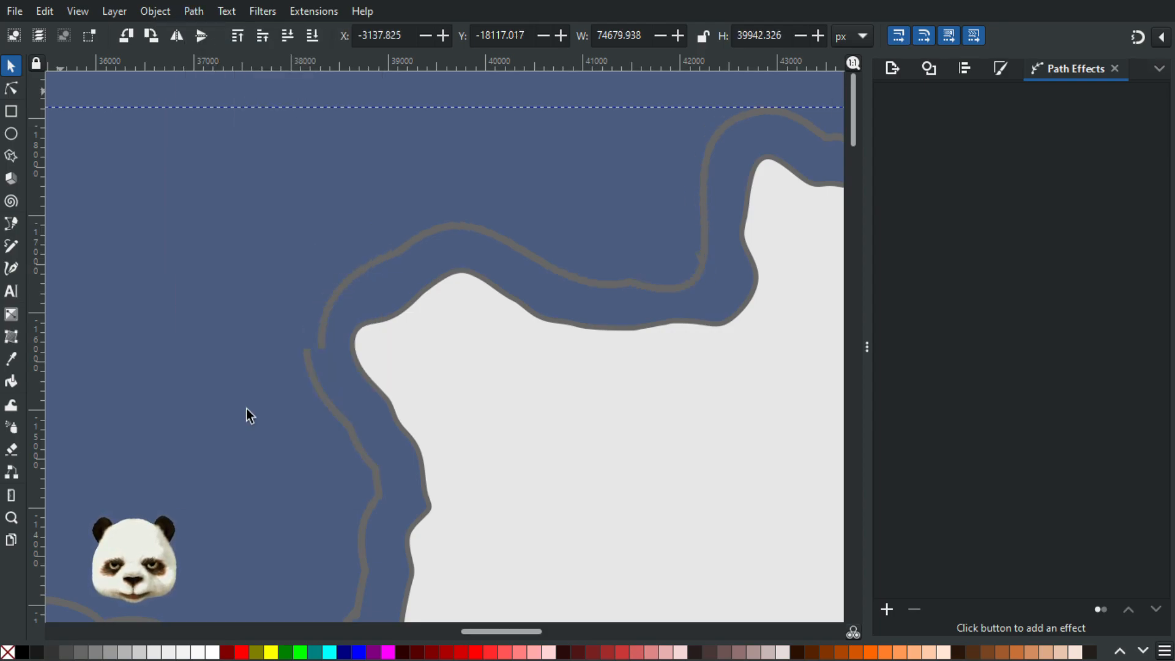
Examine the shape and remaining nodes of the simplified outline along the northwestern and northern coasts.
ctrl+scroll(506, 394, down, 4)
drag(285, 420, 631, 165)
drag(128, 428, 442, 407)
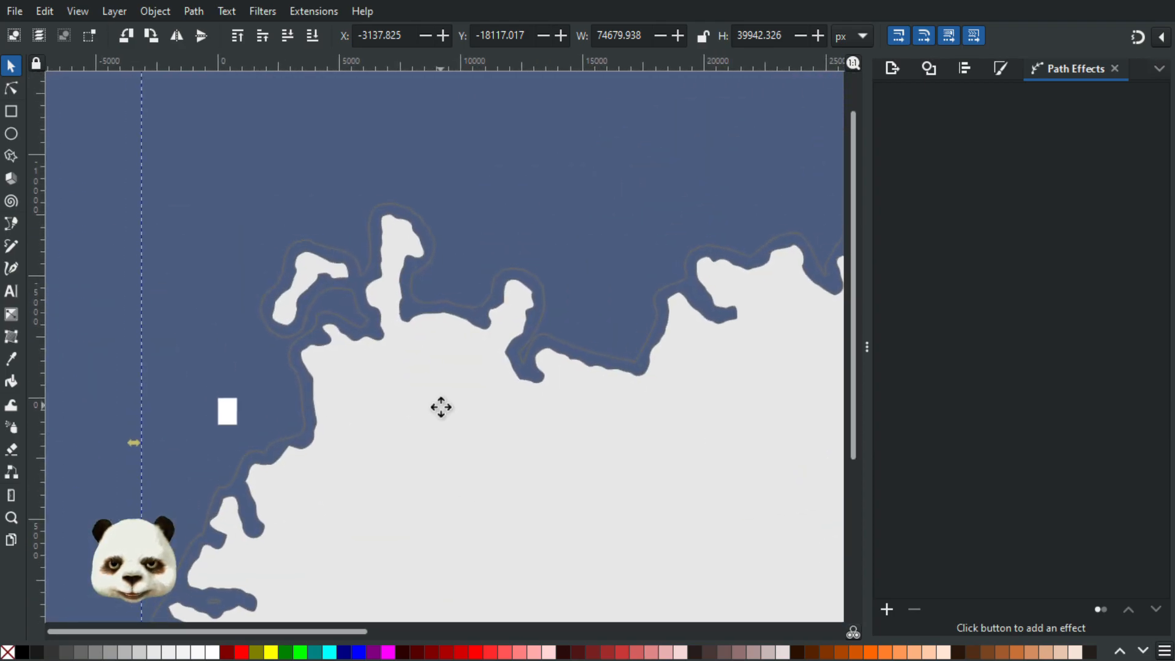
ctrl+scroll(303, 349, up, 4)
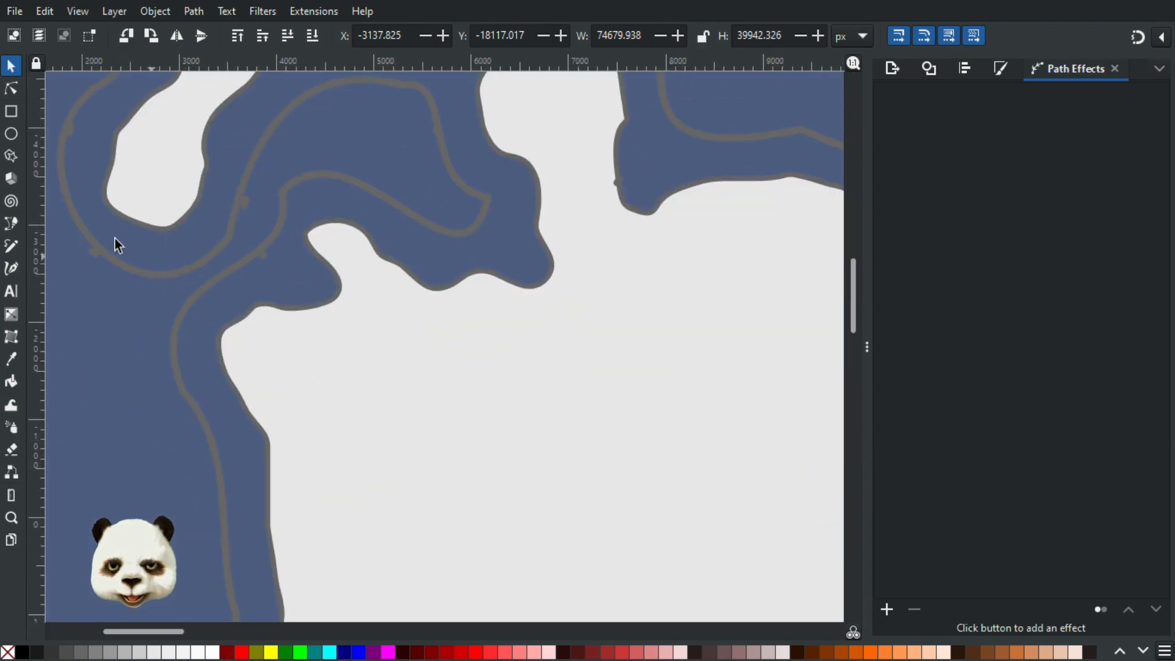
click(12, 89)
ctrl+scroll(227, 191, up, 3)
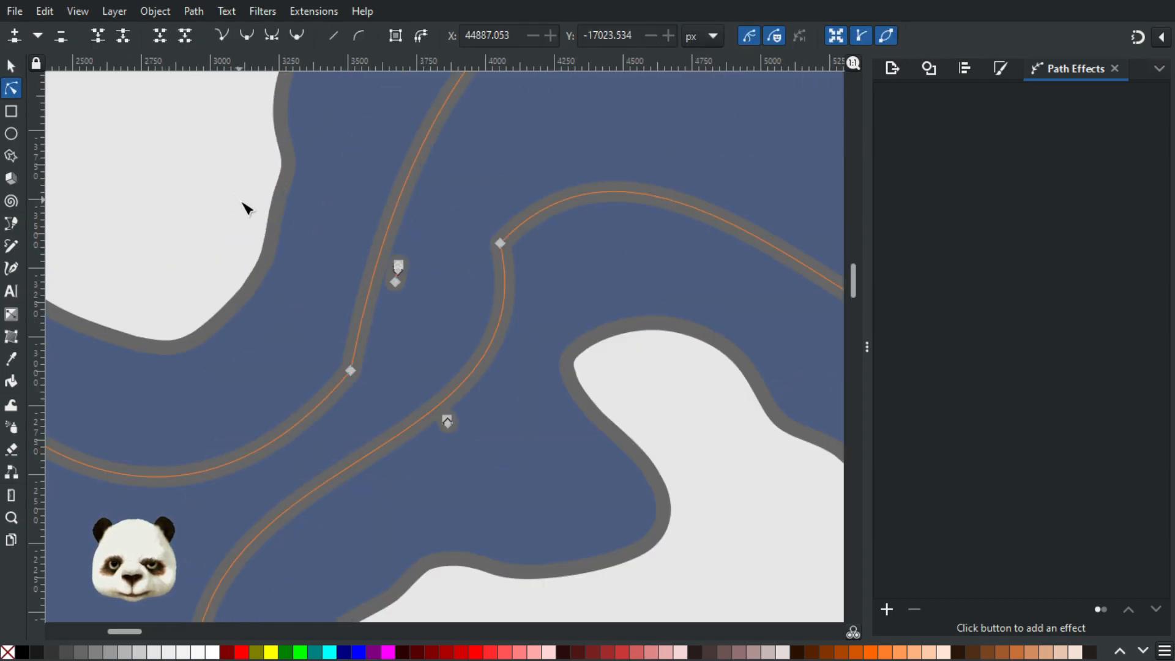
ctrl+scroll(245, 208, down, 3)
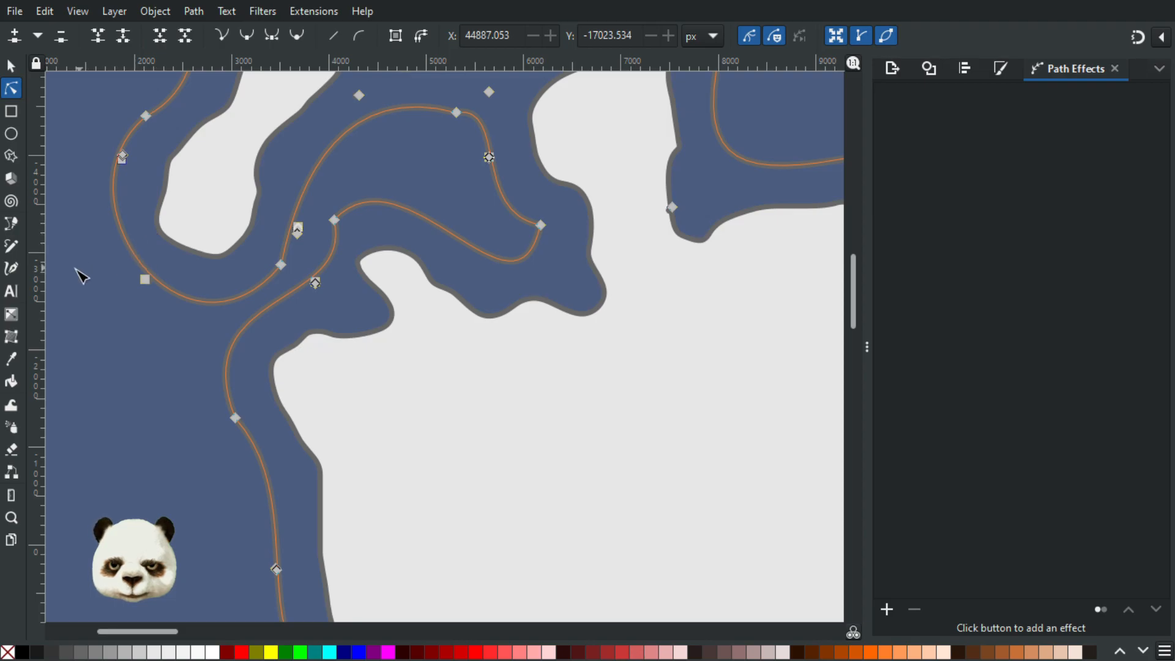
ctrl+scroll(89, 276, down, 5)
drag(527, 359, 197, 524)
ctrl+scroll(270, 210, up, 3)
click(341, 367)
ctrl+scroll(319, 423, up, 2)
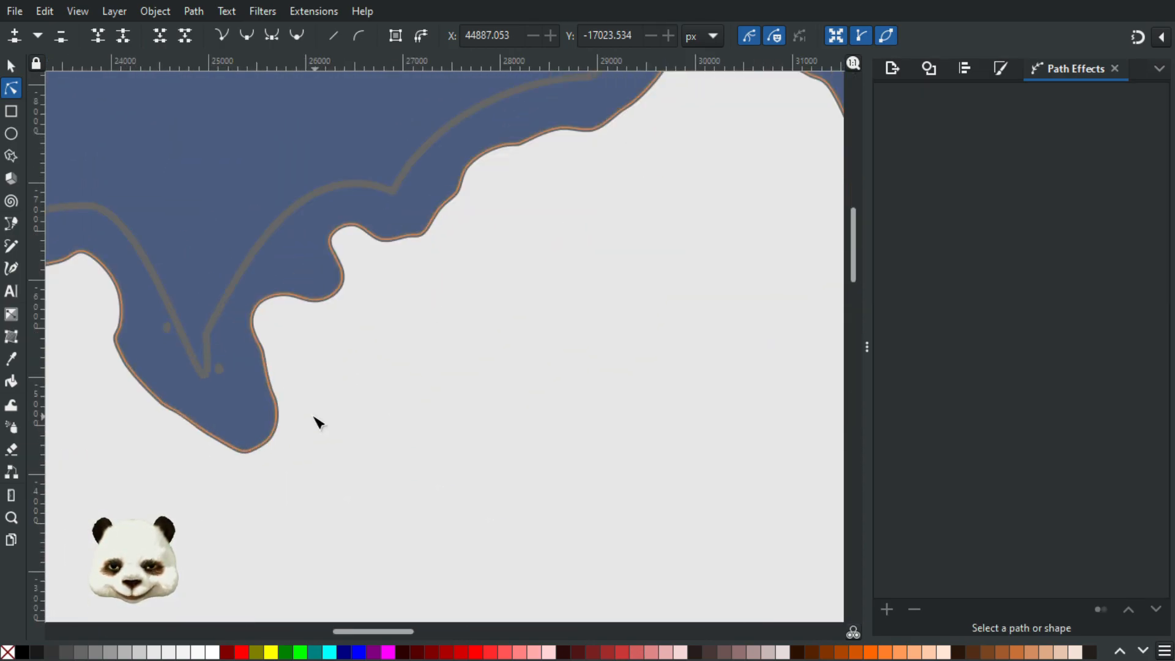
Delete the two small groups of stray nodes beside the outline's bend near the corner of the northern bay.
ctrl+scroll(375, 277, down, 3)
drag(596, 221, 153, 468)
drag(541, 315, 299, 270)
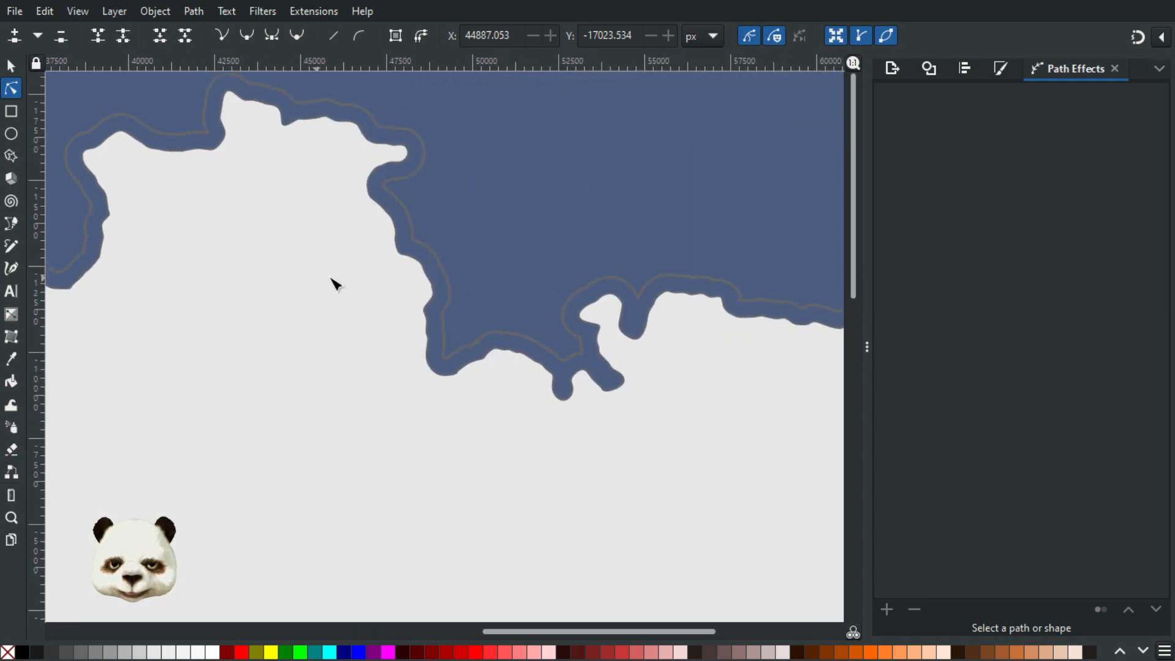
click(439, 297)
ctrl+scroll(572, 367, up, 3)
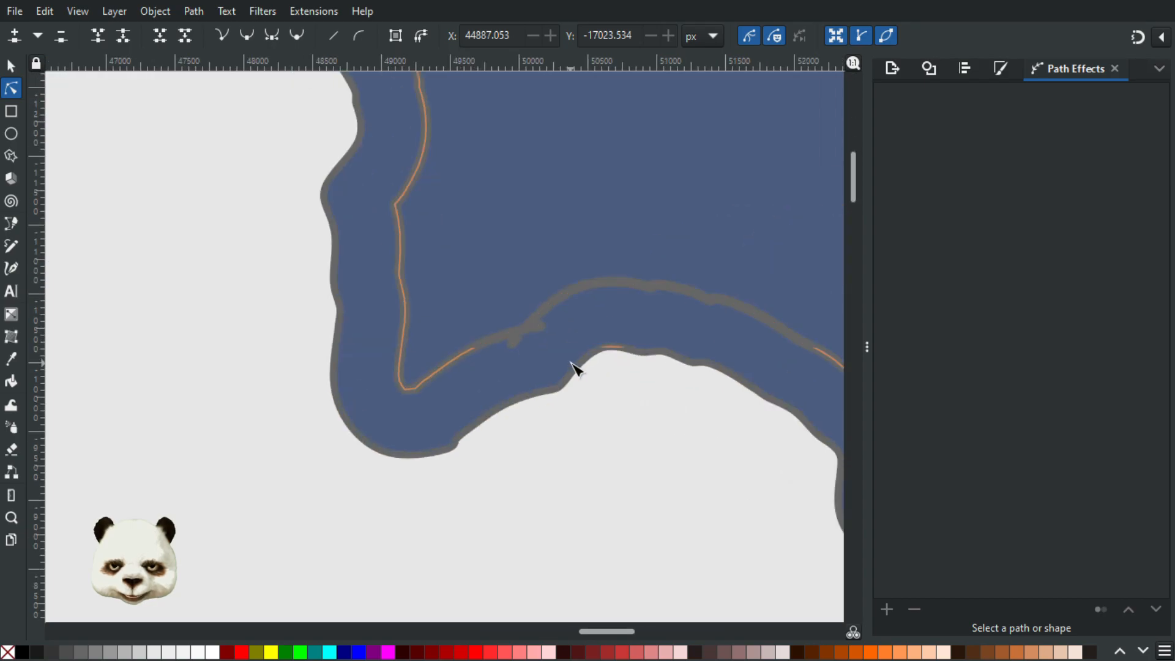
ctrl+scroll(549, 341, up, 3)
click(538, 318)
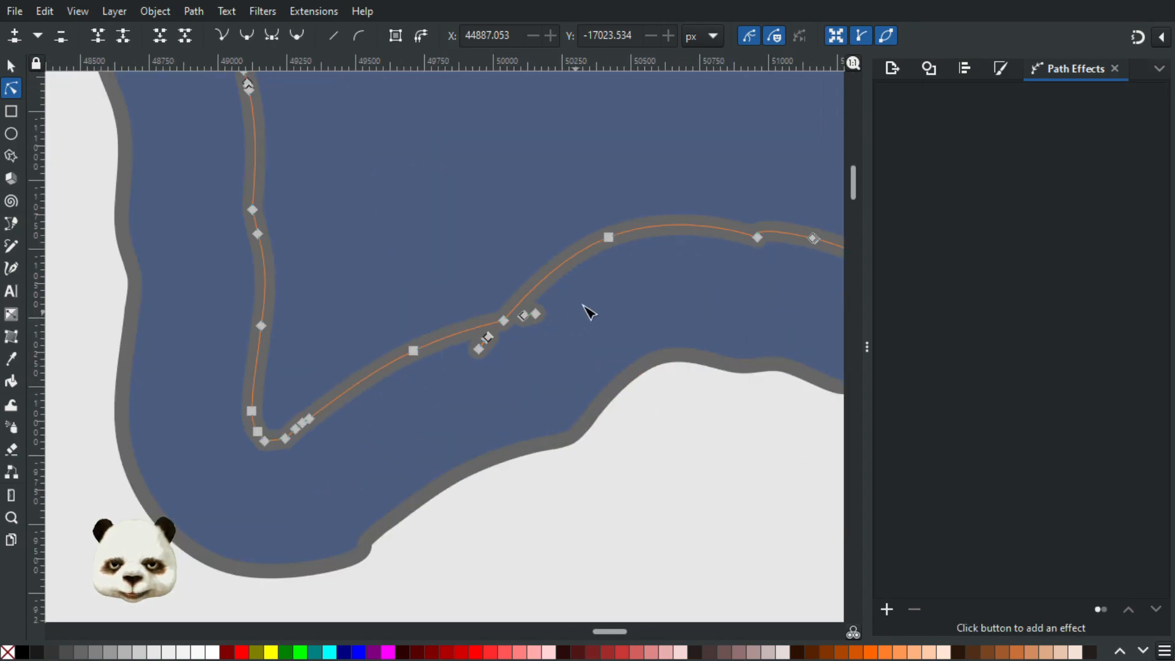
drag(514, 345, 485, 336)
key(Delete)
key(Delete)
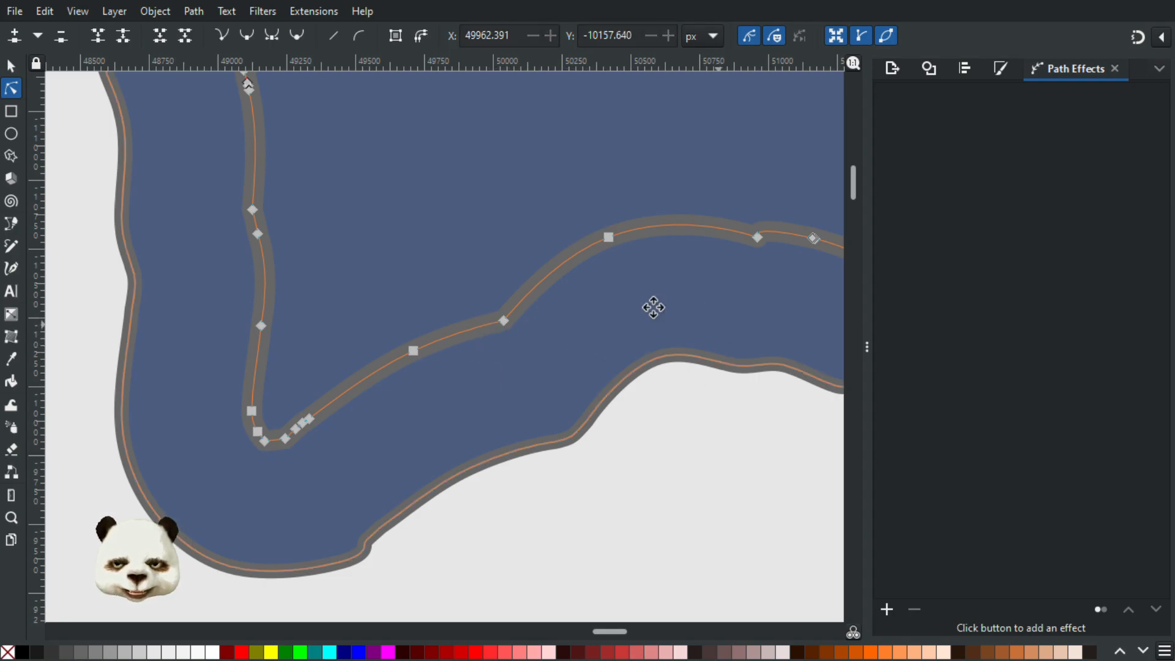
Delete the jagged cluster of overlapping nodes on the outline's western side in the deep northeastern inlet.
scroll(653, 307, right, 10)
scroll(496, 420, right, 5)
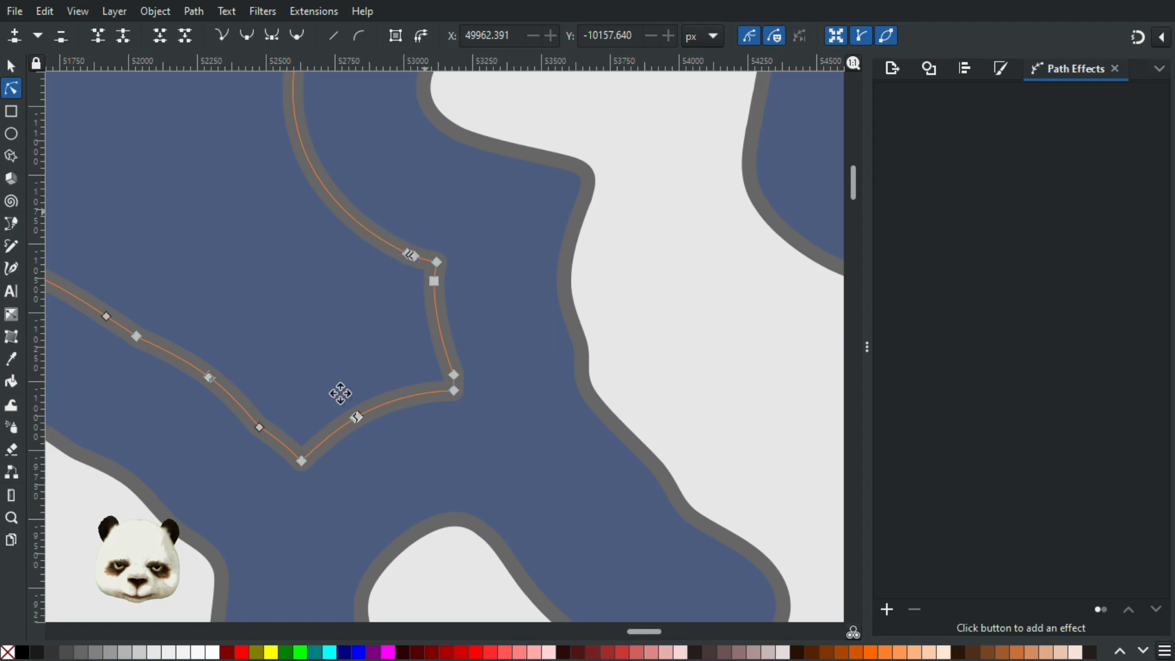
scroll(340, 394, right, 20)
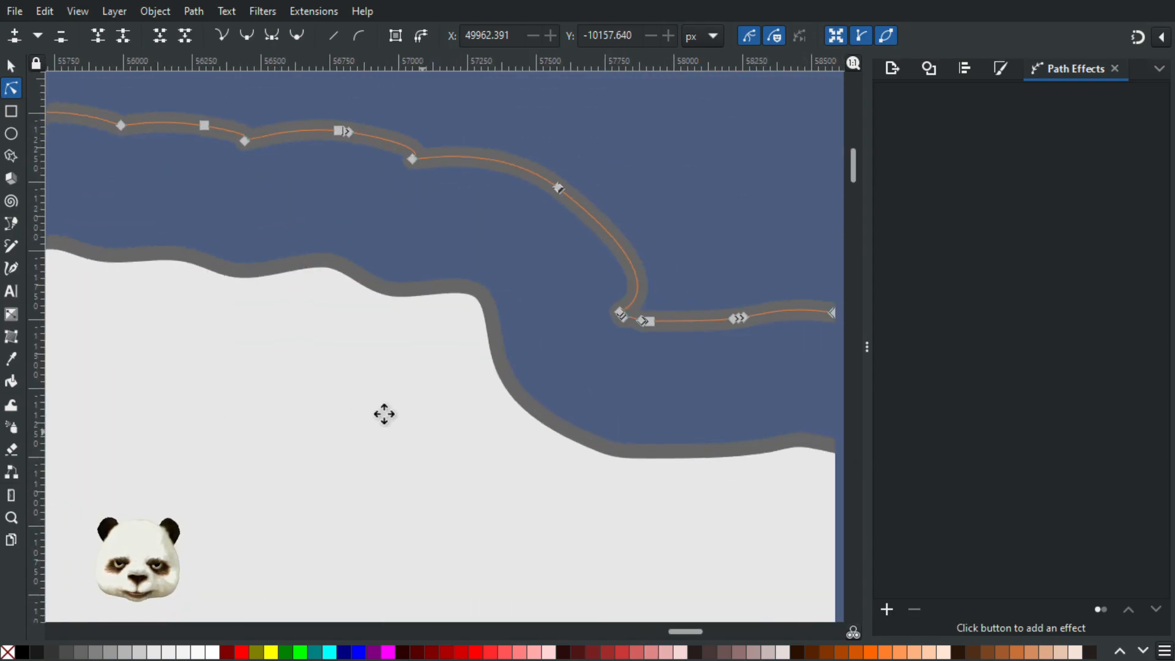
scroll(385, 414, right, 20)
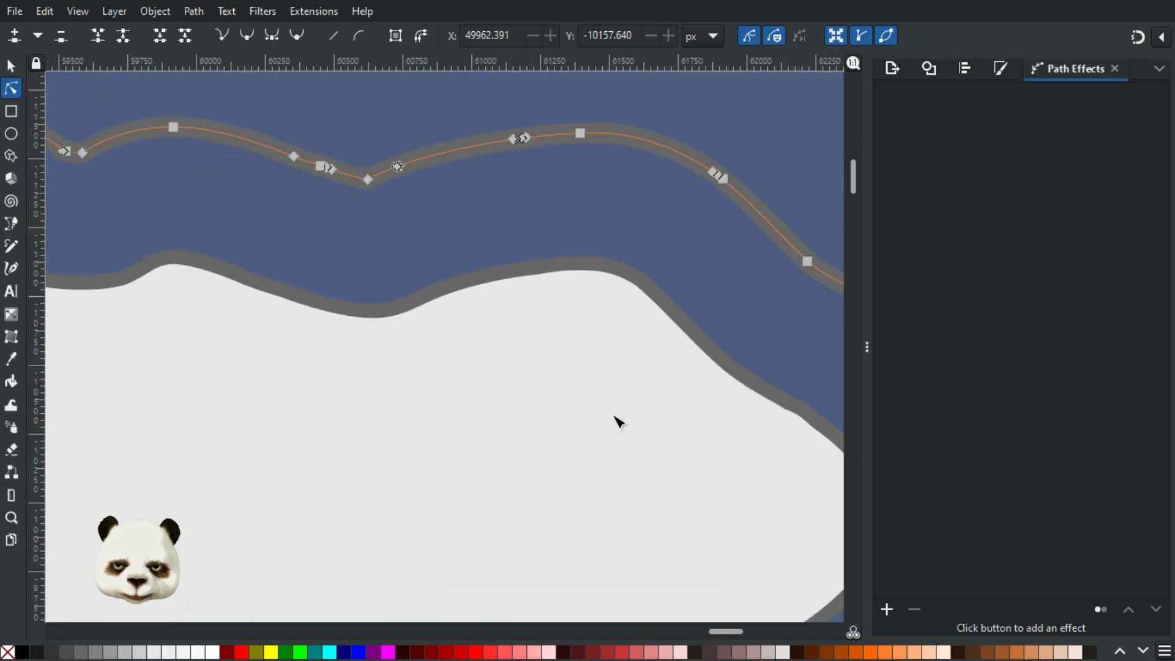
scroll(465, 407, right, 12)
scroll(441, 204, down, 10)
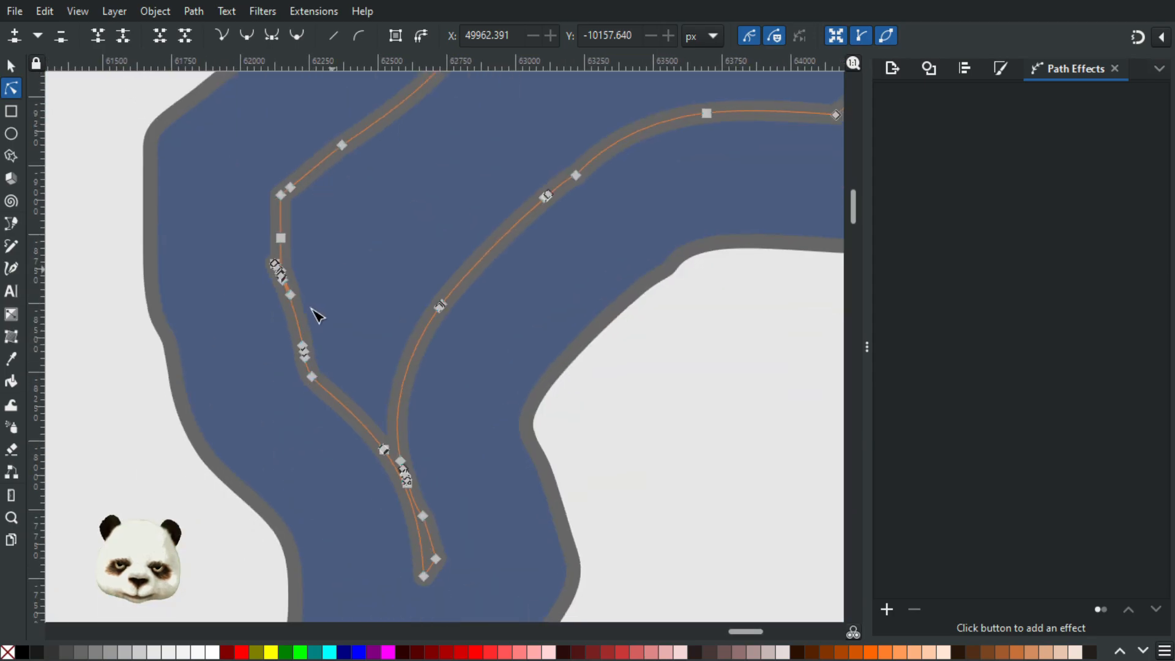
scroll(262, 283, up, 3)
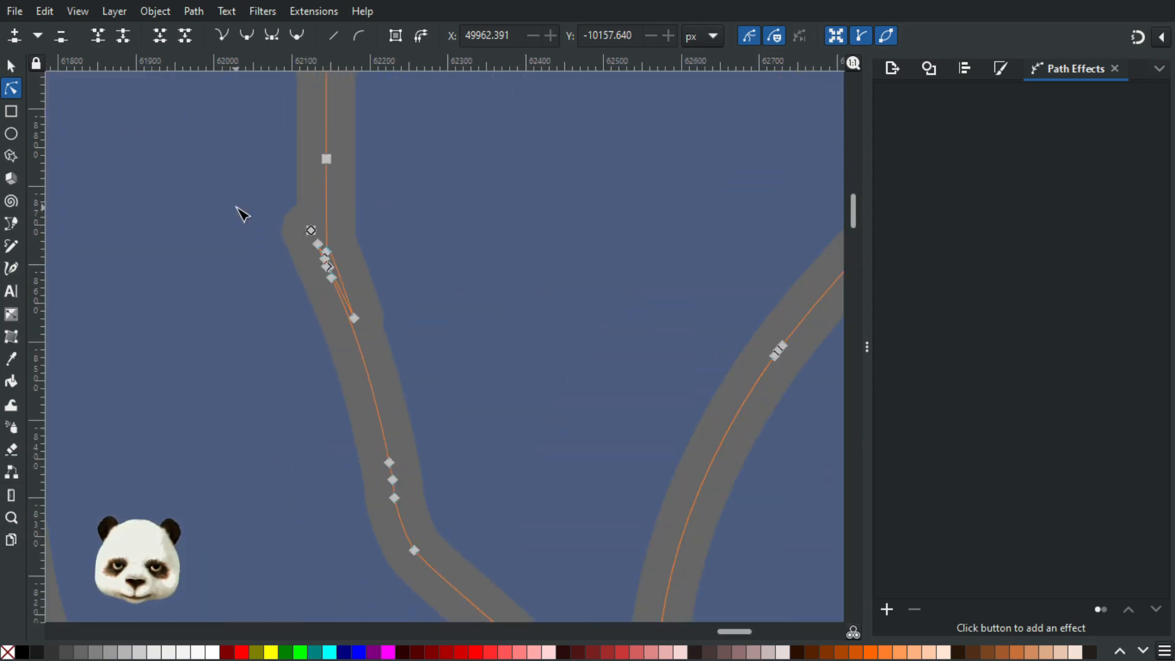
drag(199, 188, 398, 344)
key(Delete)
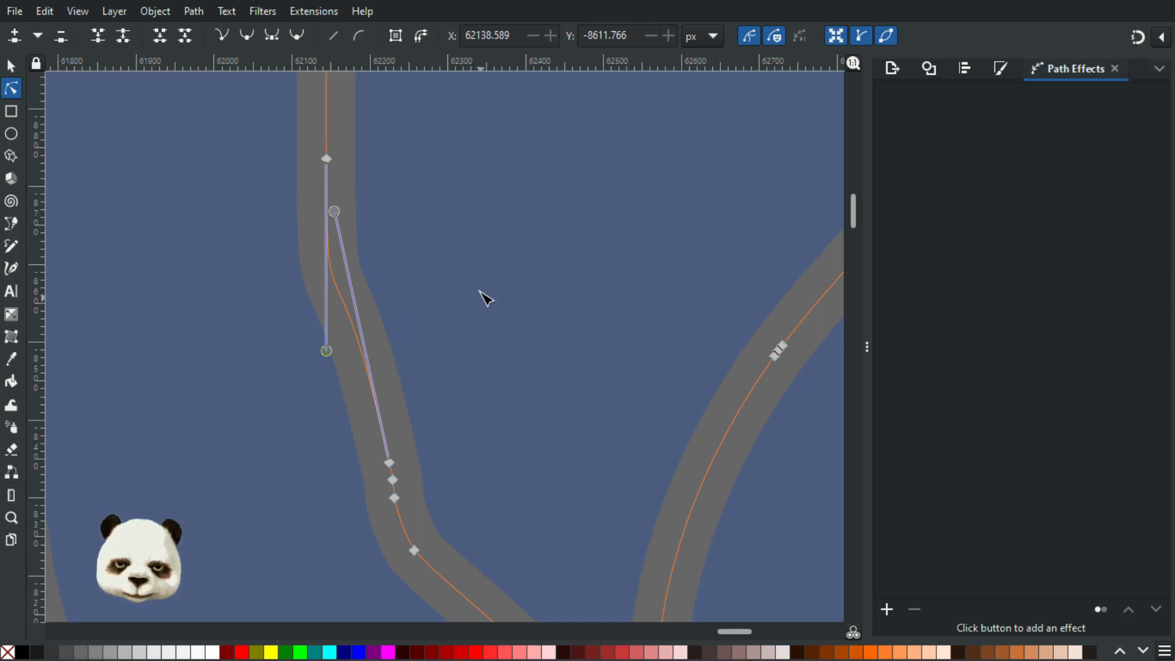
Delete the nodes at the pointed tip and the overlapping crossing where the outline narrows in the northeastern inlet.
ctrl+scroll(486, 299, down, 4)
scroll(480, 394, down, 5)
ctrl+scroll(608, 168, up, 4)
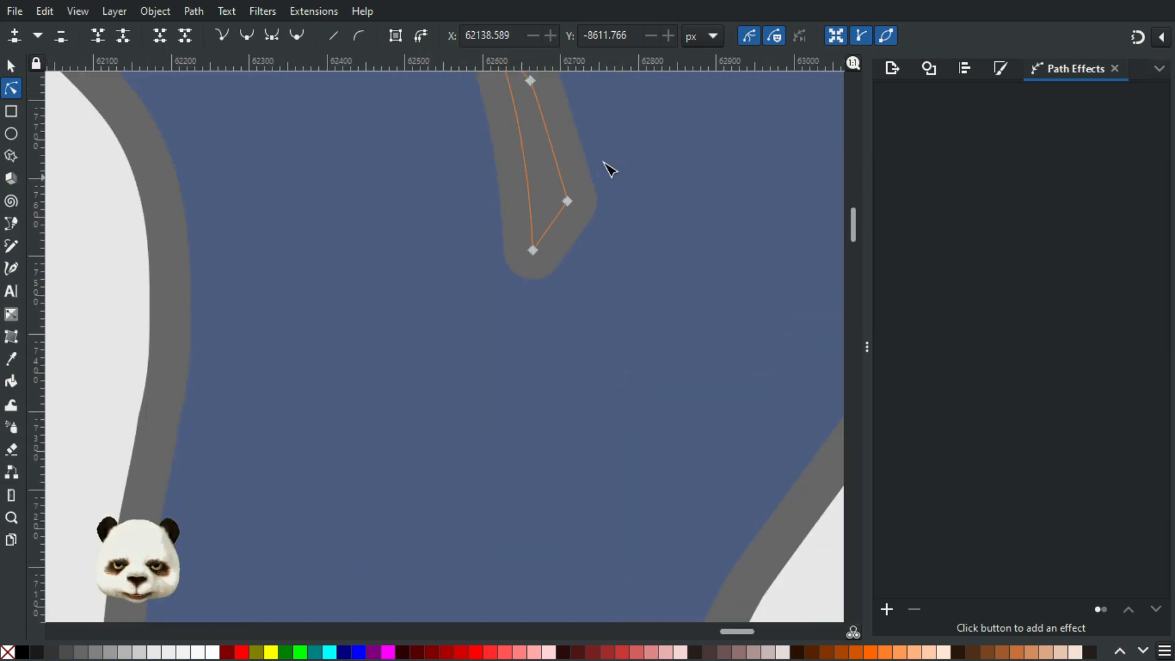
scroll(598, 459, up, 5)
drag(599, 445, 599, 441)
drag(623, 151, 493, 572)
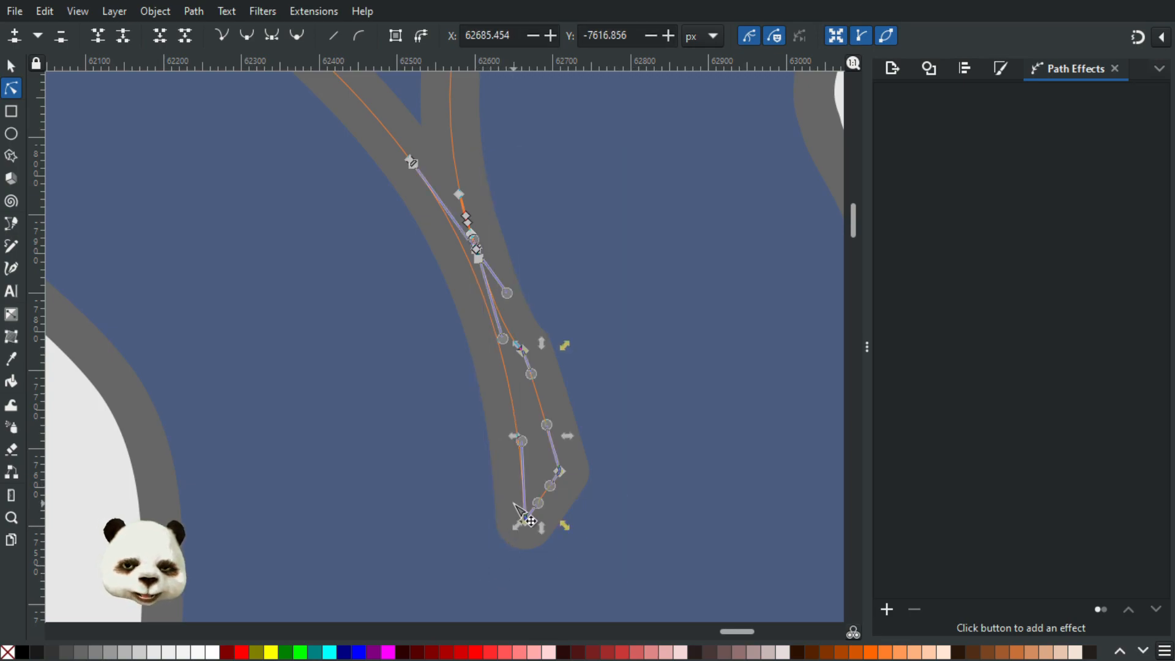
key(Delete)
drag(536, 249, 432, 333)
key(Delete)
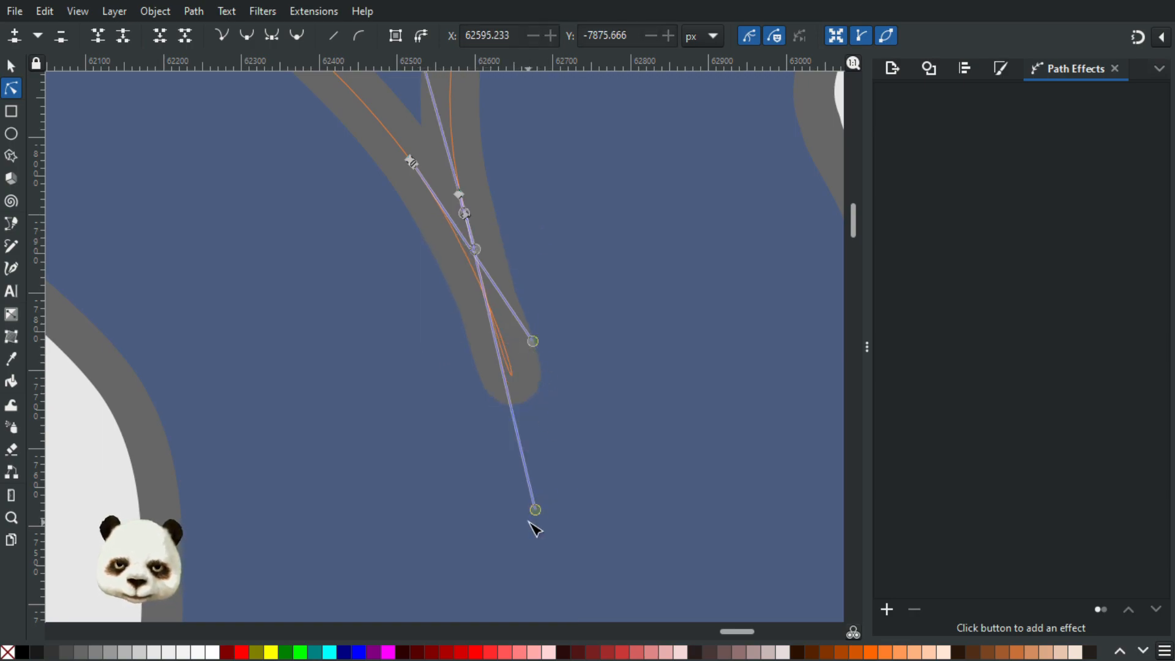
Adjust the curve handle at the narrow tip in the northeastern inlet to shorten the outline's point, and deselect the path.
drag(535, 510, 474, 235)
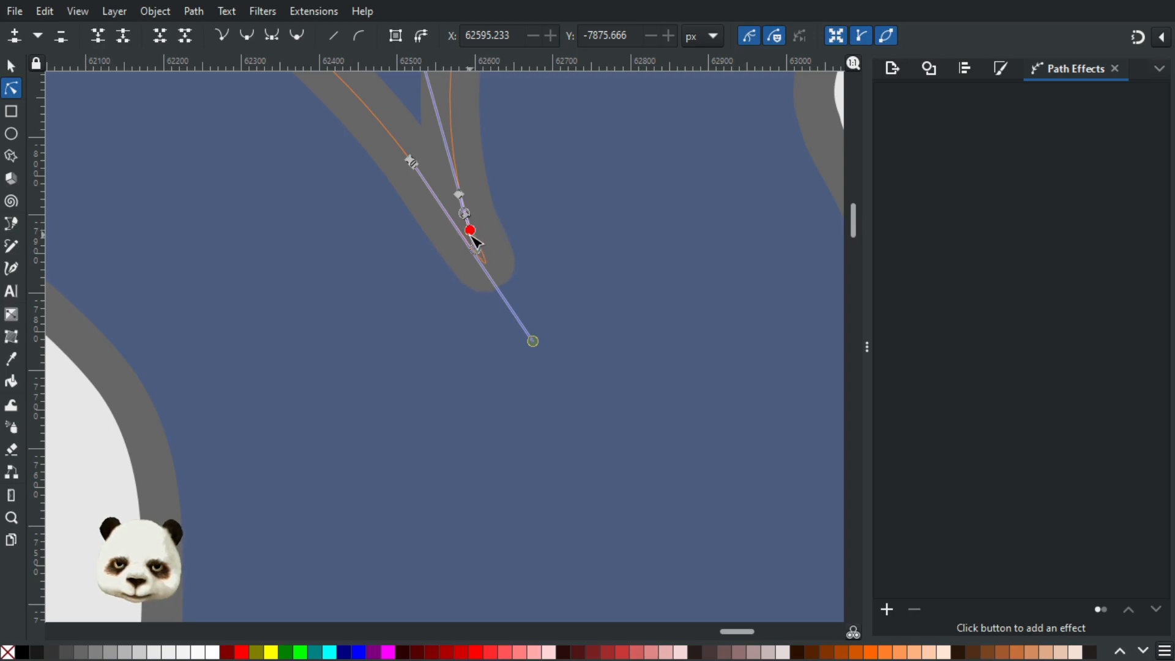
click(585, 247)
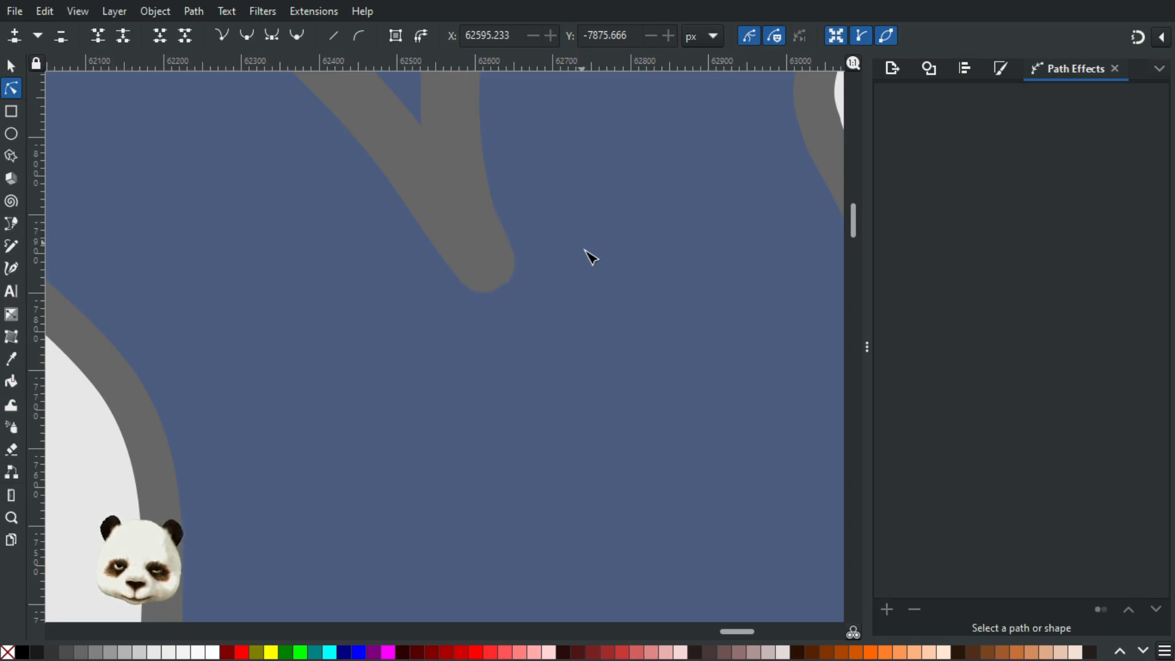
Delete the overlapping nodes forming the small spur at the V-shaped notch between the two headlands of the northeastern peninsula.
scroll(585, 246, down, 6)
drag(642, 262, 262, 571)
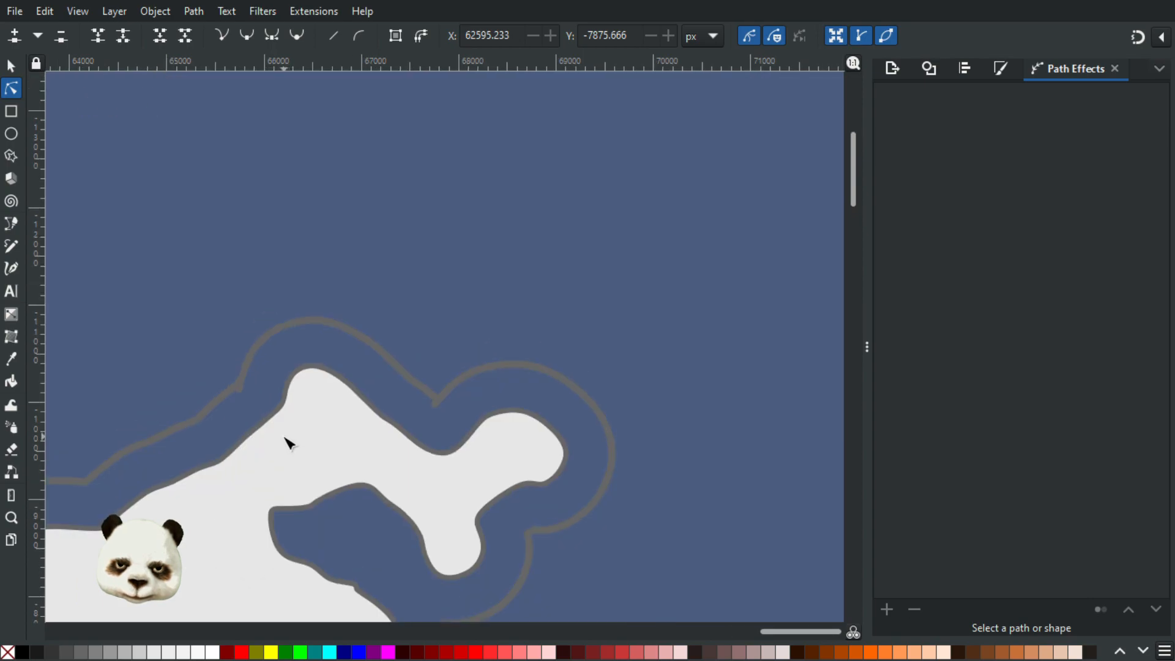
scroll(248, 441, up, 3)
click(260, 319)
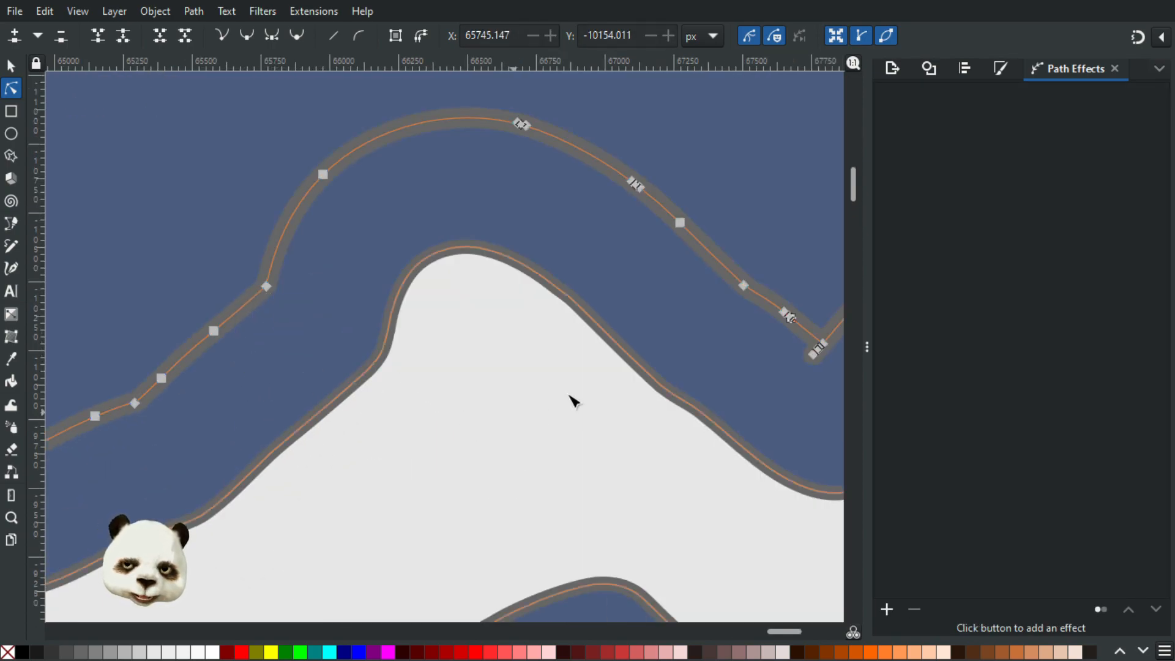
drag(571, 399, 313, 313)
scroll(538, 312, up, 3)
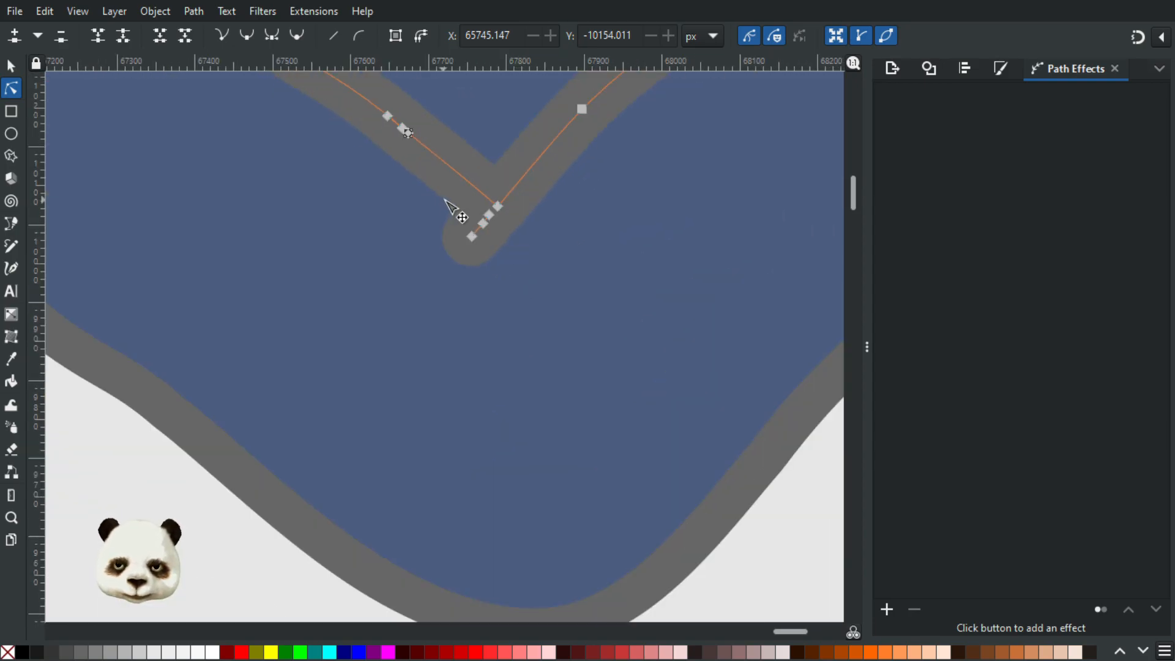
drag(502, 256, 504, 247)
key(ctrl+z)
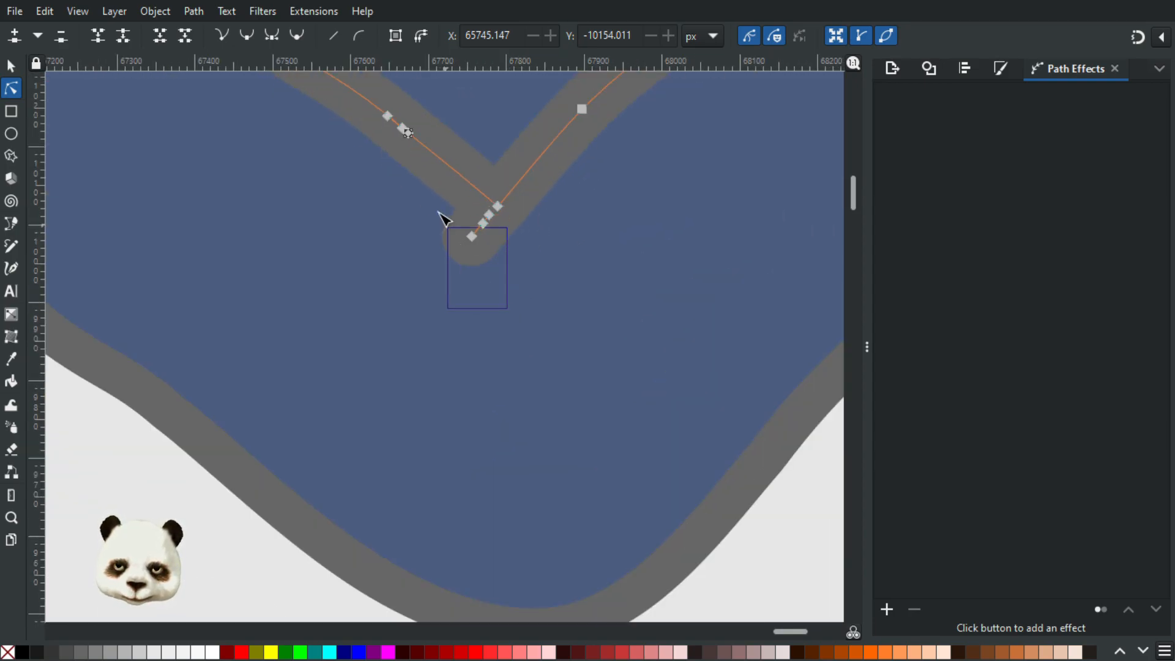
drag(434, 213, 437, 216)
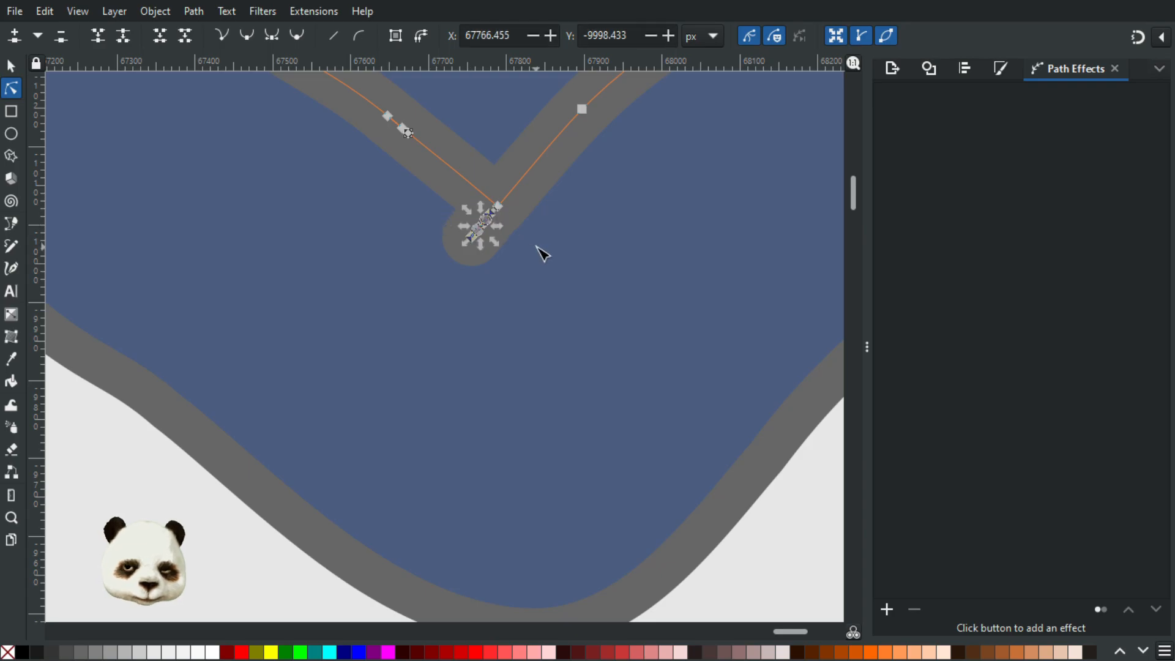
key(Delete)
Delete the crossing and overlapping nodes where the outline pinches together in the narrow bay on the eastern coast.
scroll(573, 278, down, 5)
drag(550, 395, 413, 238)
scroll(575, 304, up, 4)
scroll(466, 374, down, 3)
drag(274, 531, 285, 222)
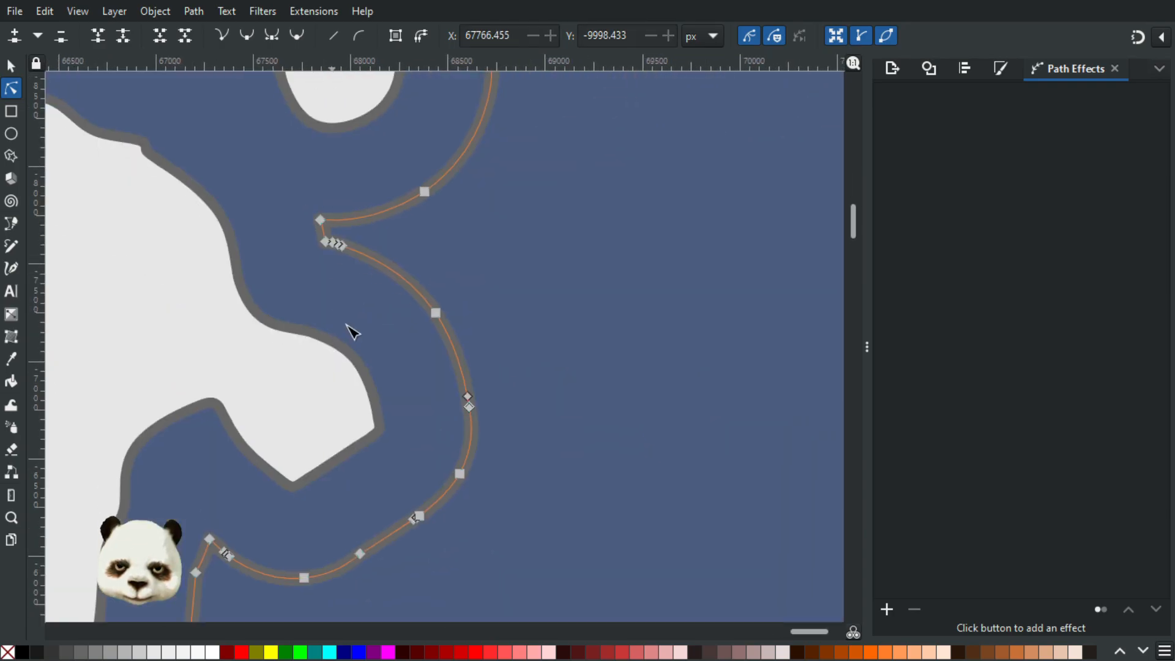
drag(243, 557, 482, 244)
scroll(490, 174, up, 4)
scroll(421, 283, down, 3)
drag(250, 582, 429, 87)
scroll(423, 386, up, 2)
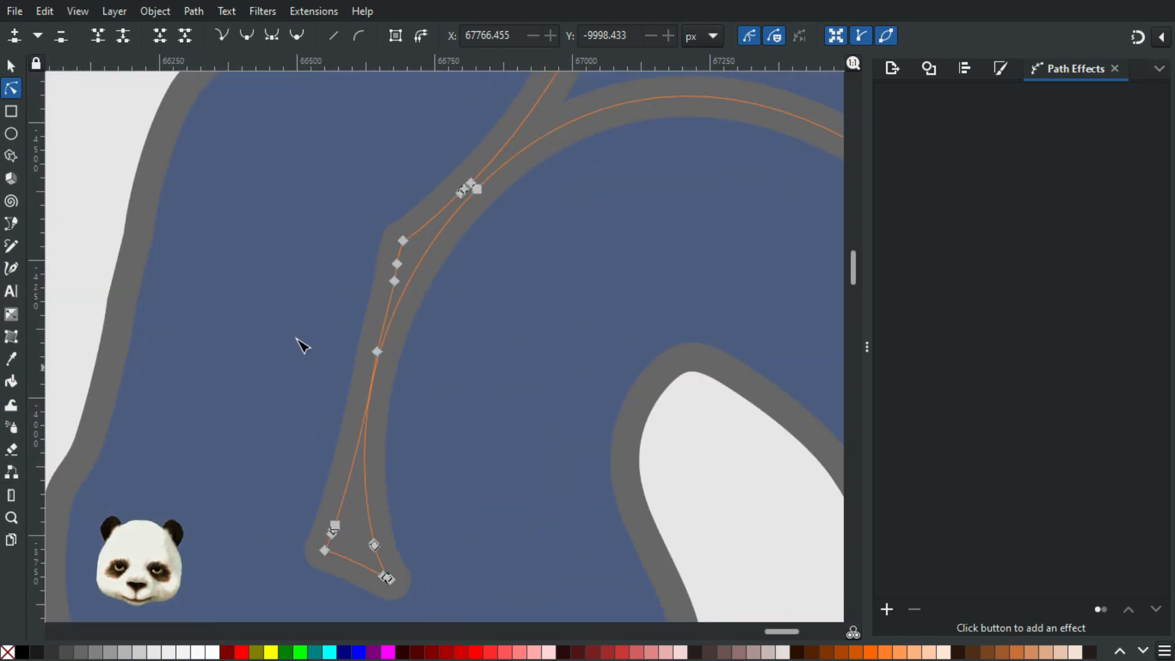
drag(504, 553, 537, 582)
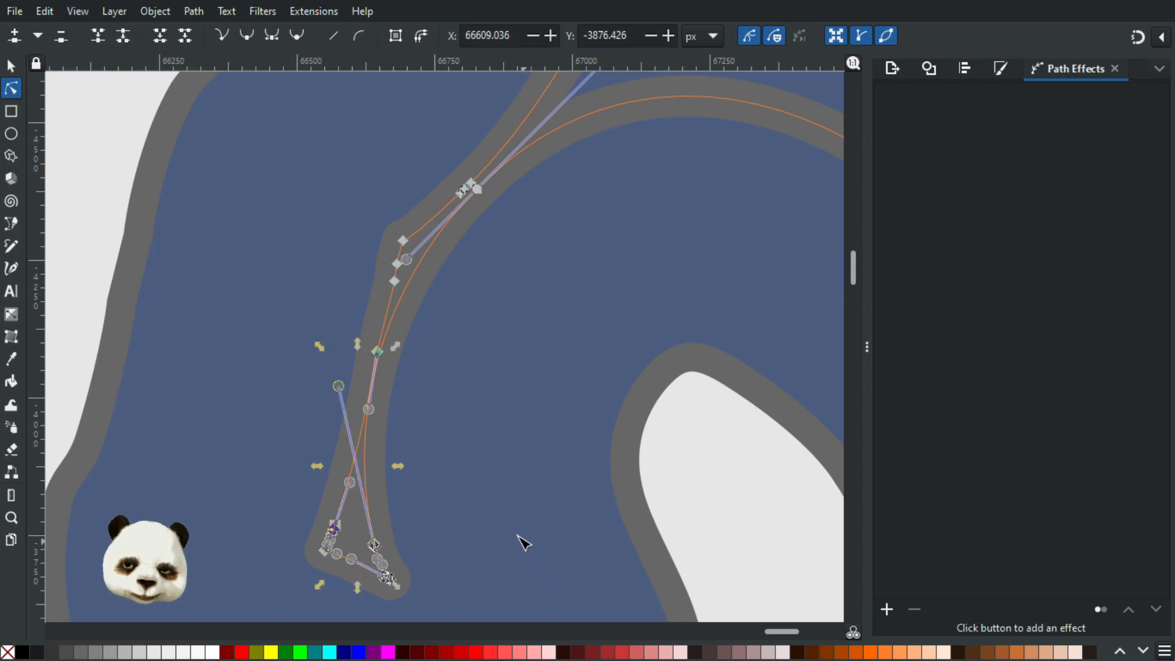
key(Delete)
drag(321, 175, 582, 449)
key(Delete)
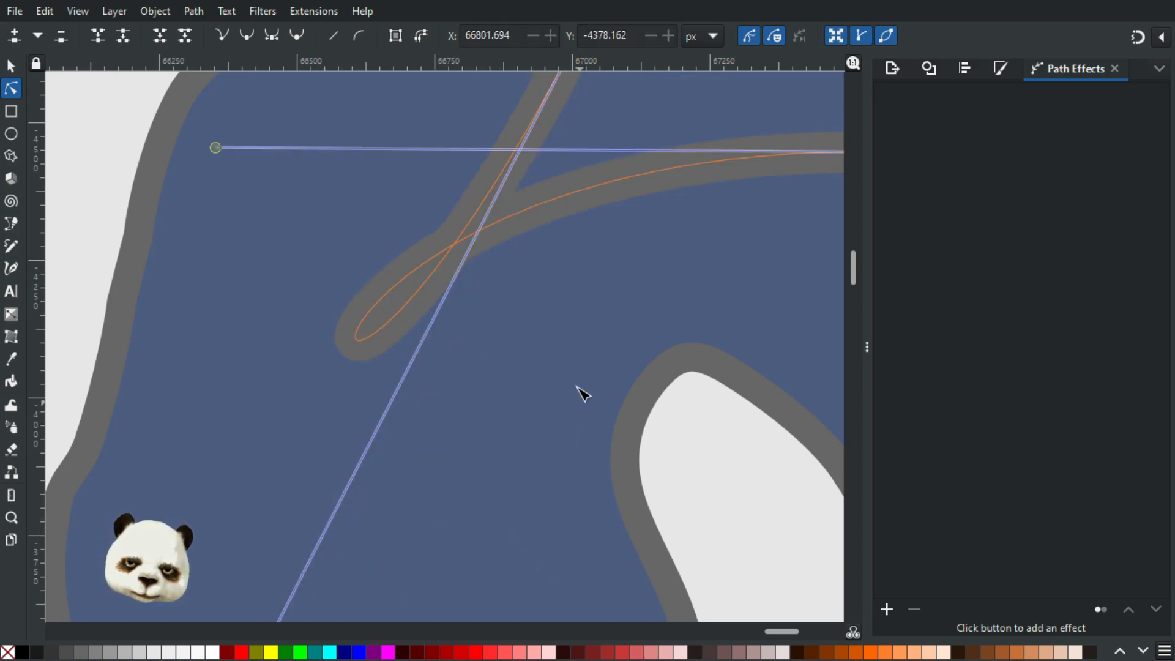
Reshape the outline's bend in the eastern bay by moving its curve handles to open the loop and round the adjoining segment.
scroll(511, 368, down, 3)
drag(437, 450, 483, 383)
drag(409, 291, 511, 321)
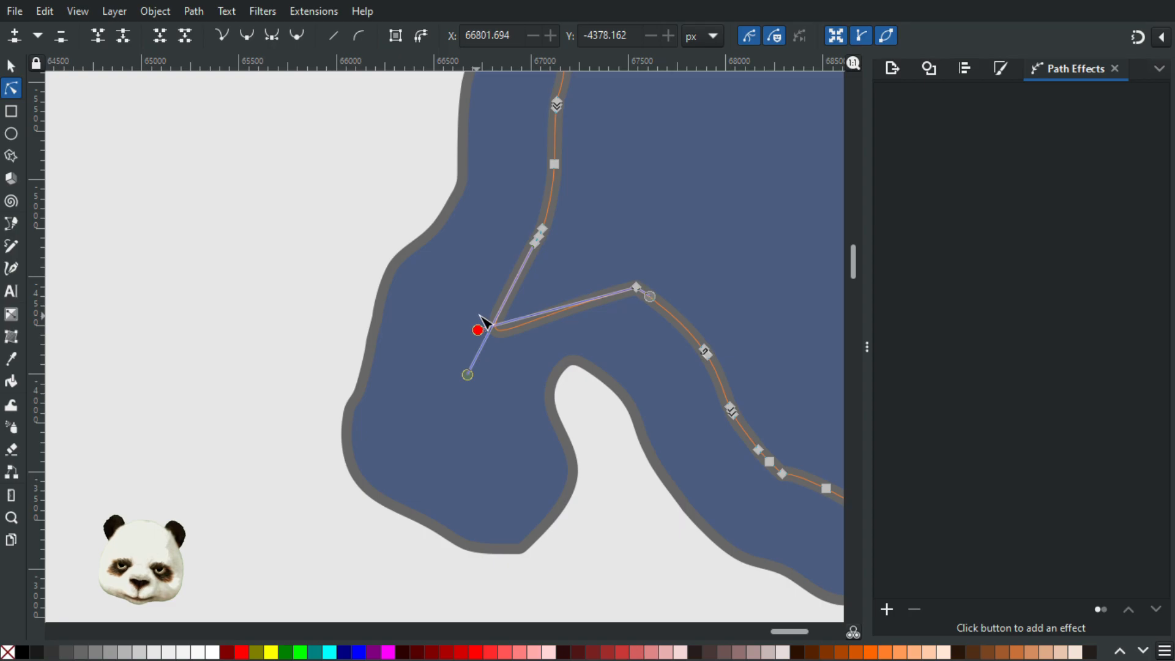
scroll(487, 323, up, 4)
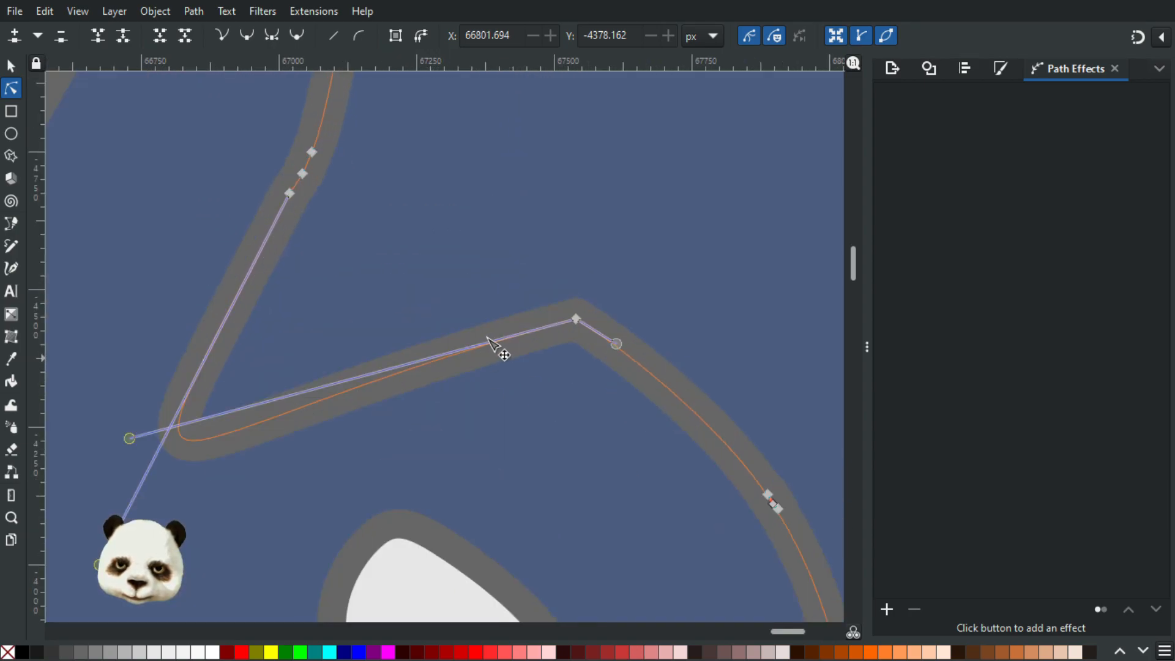
drag(129, 438, 389, 237)
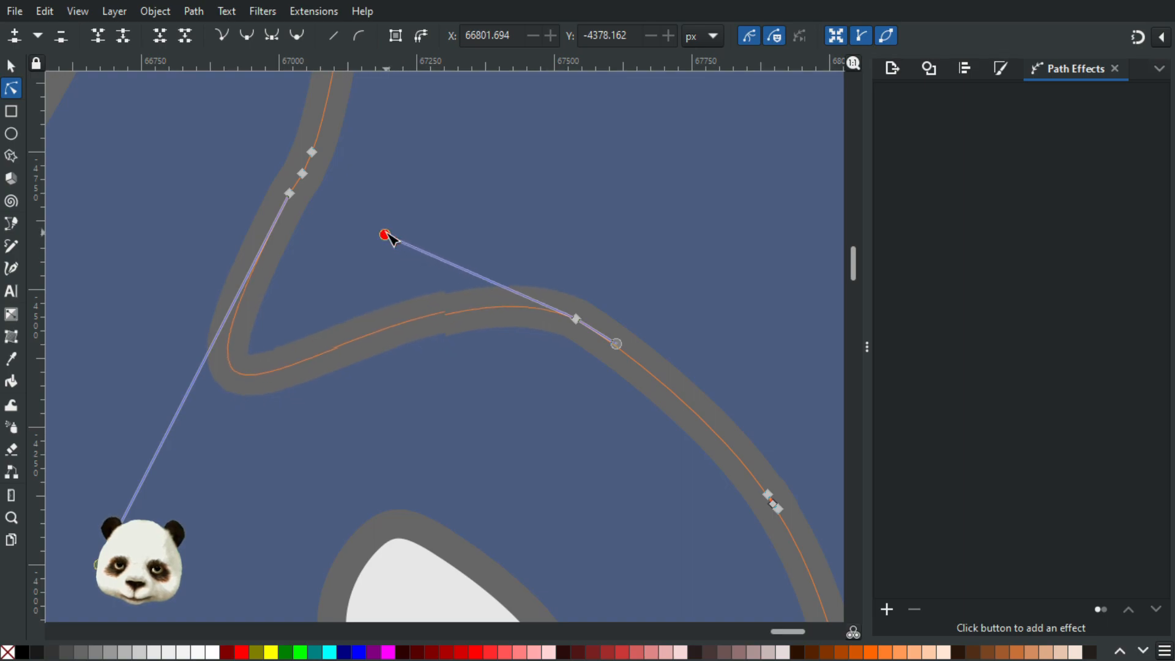
click(558, 229)
Follow the outline along the southeastern coast and delete the stray dot just above its flat crest in the southern bay.
scroll(615, 352, down, 4)
drag(491, 435, 160, 51)
drag(271, 388, 520, 291)
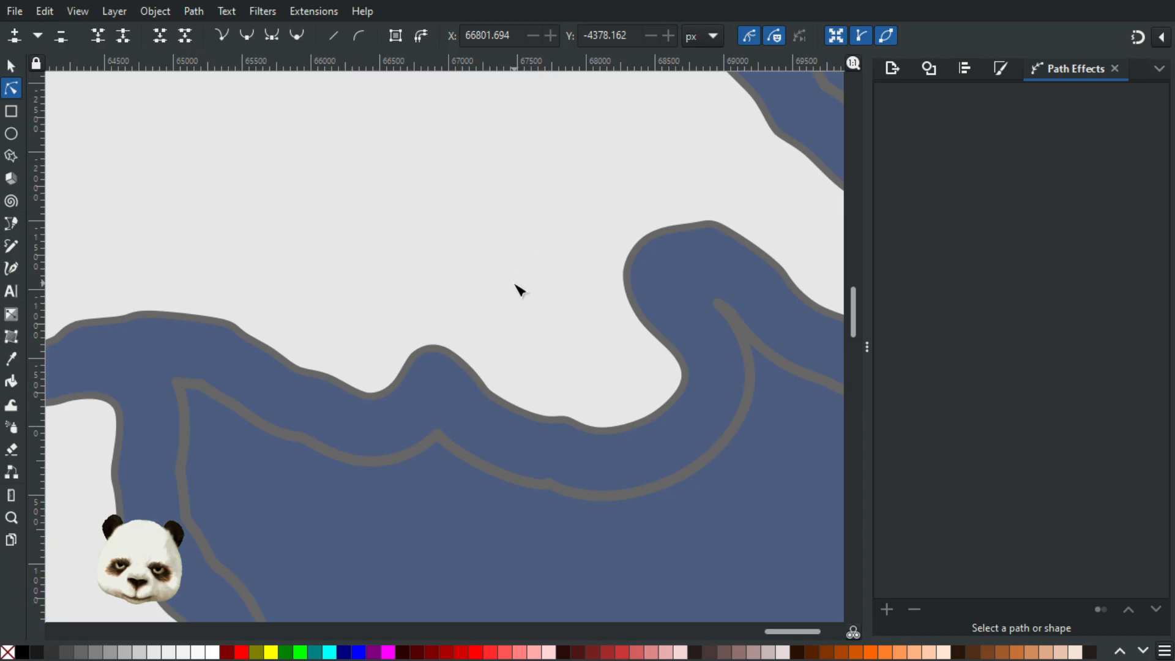
drag(288, 447, 561, 149)
drag(402, 395, 548, 44)
drag(313, 380, 675, 291)
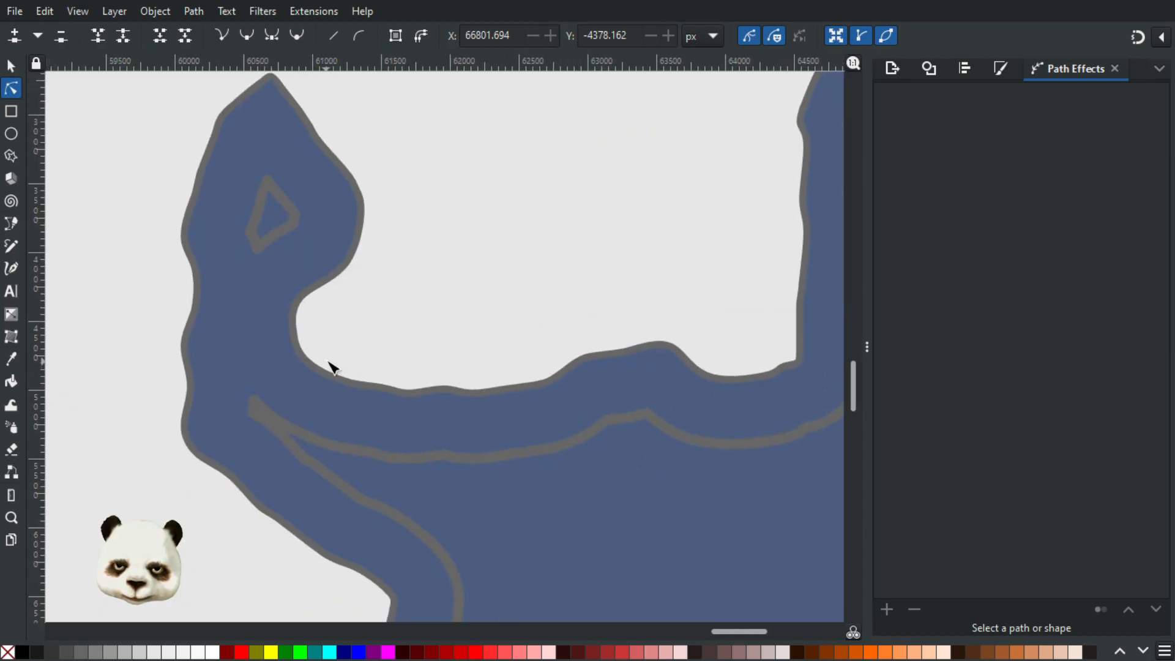
drag(329, 362, 588, 42)
drag(361, 306, 674, 23)
drag(158, 310, 641, 455)
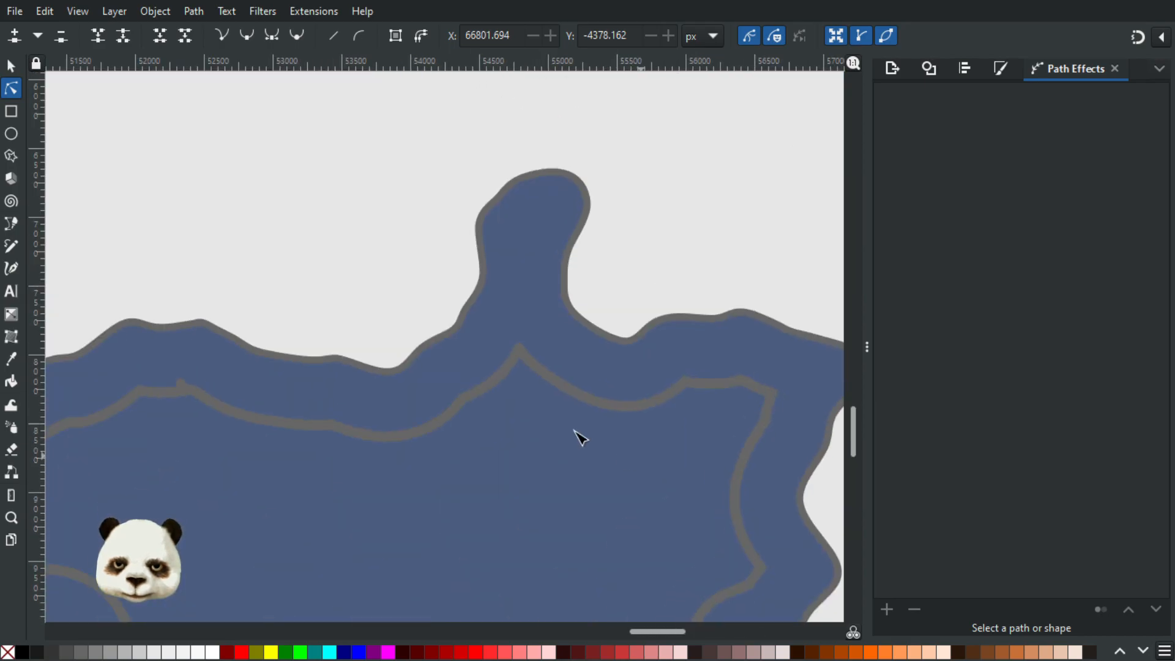
scroll(693, 305, left, 15)
ctrl+scroll(757, 399, up, 2)
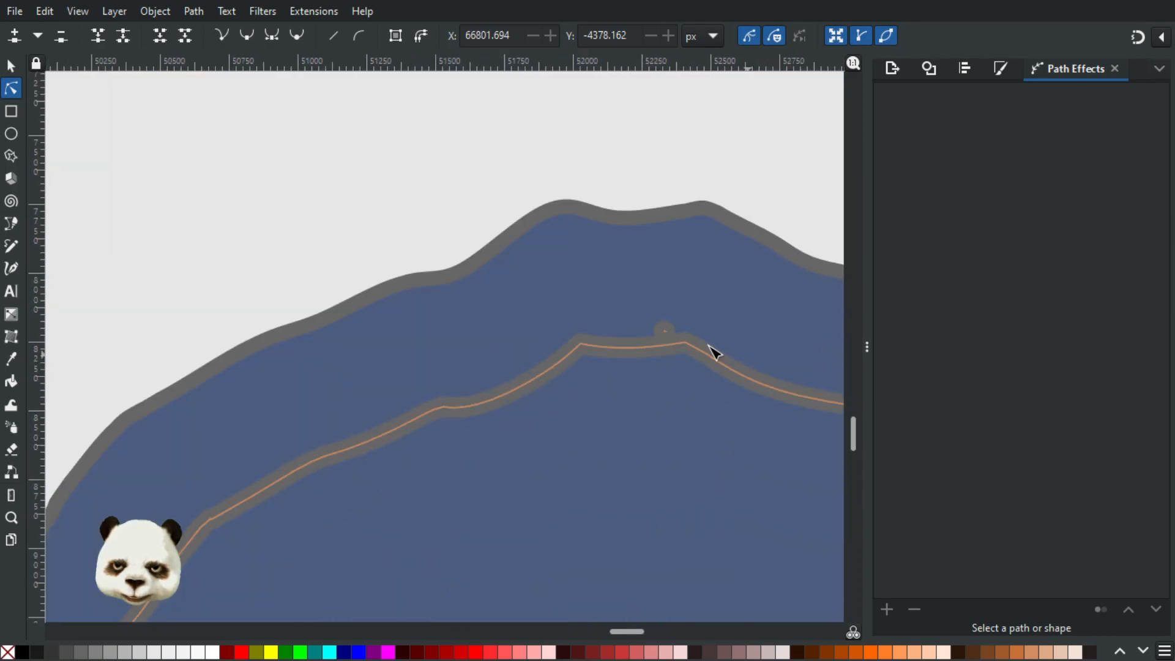
click(671, 332)
drag(655, 338, 655, 338)
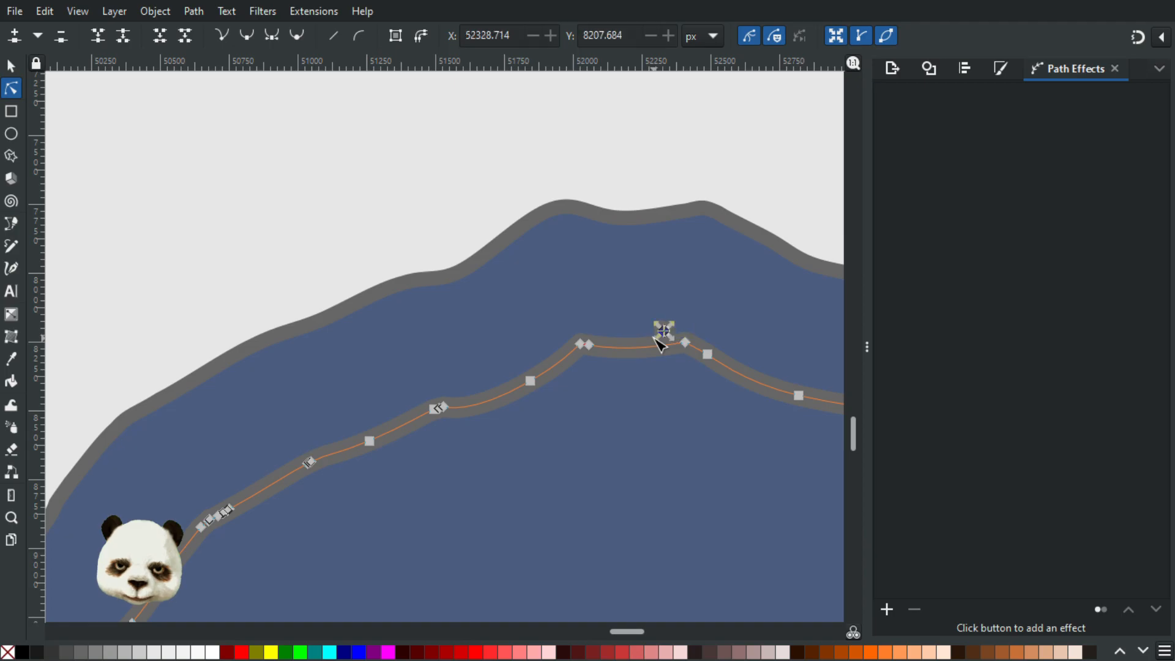
key(Delete)
Delete the stray node west of the small round island and the stray node group above the neighbouring outline corner.
scroll(615, 343, down, 3)
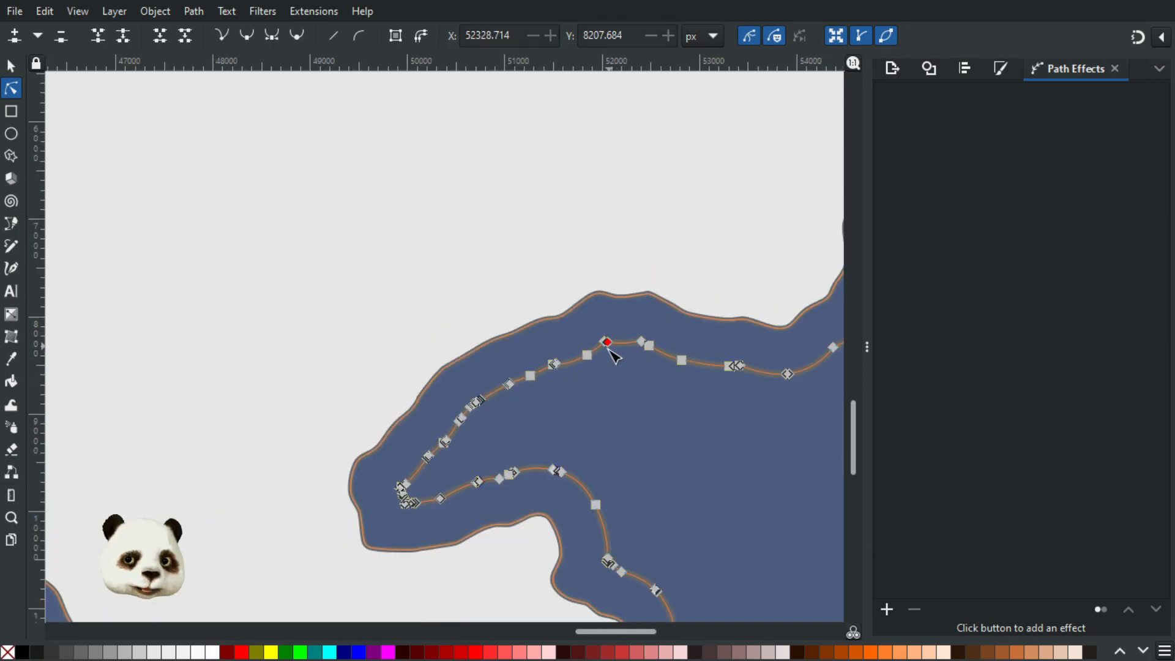
drag(588, 524, 470, 144)
scroll(492, 166, up, 3)
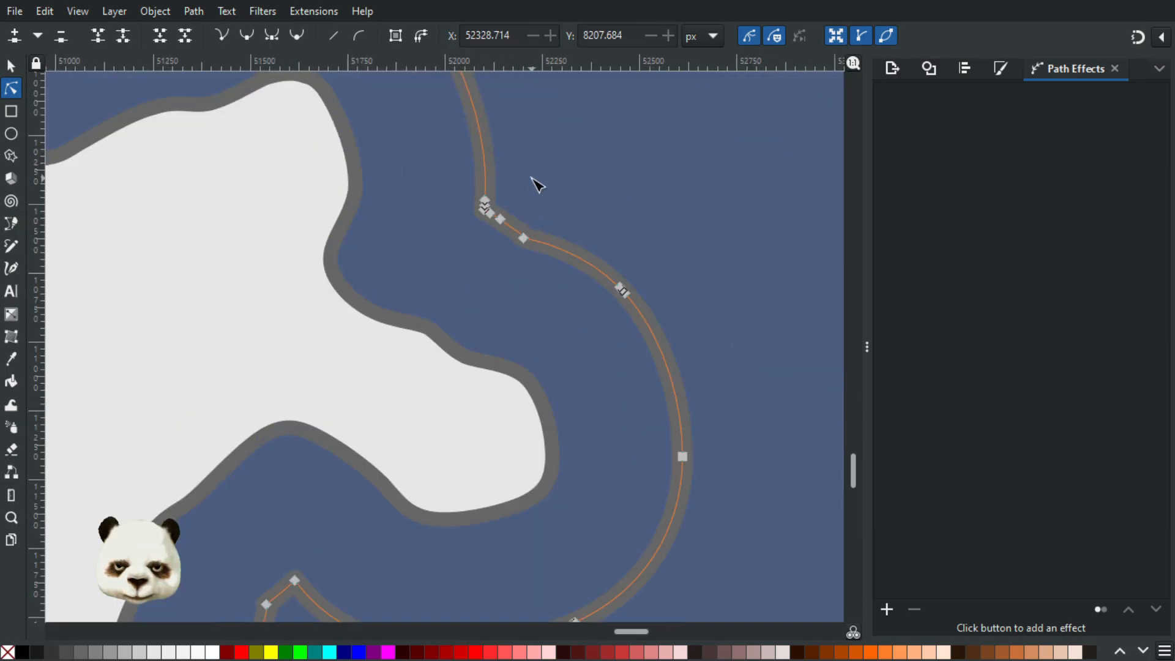
scroll(532, 177, down, 4)
drag(285, 349, 589, 426)
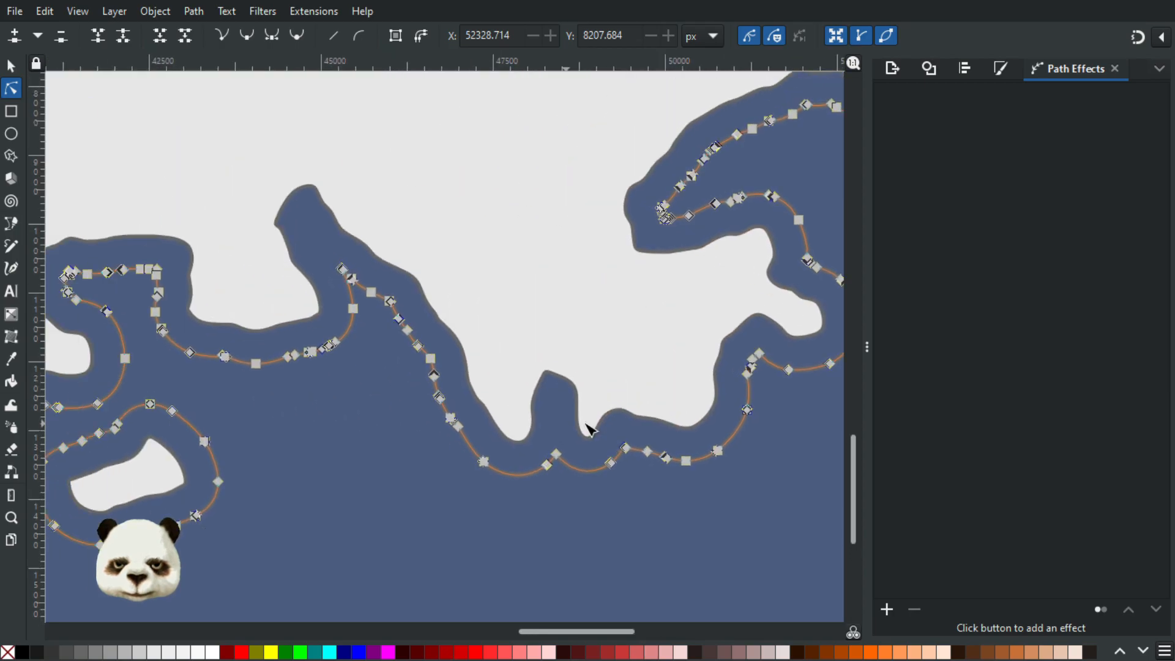
scroll(513, 429, up, 2)
drag(260, 218, 716, 264)
drag(218, 278, 589, 132)
drag(303, 297, 676, 359)
drag(100, 313, 706, 150)
drag(498, 231, 535, 265)
scroll(462, 191, up, 1)
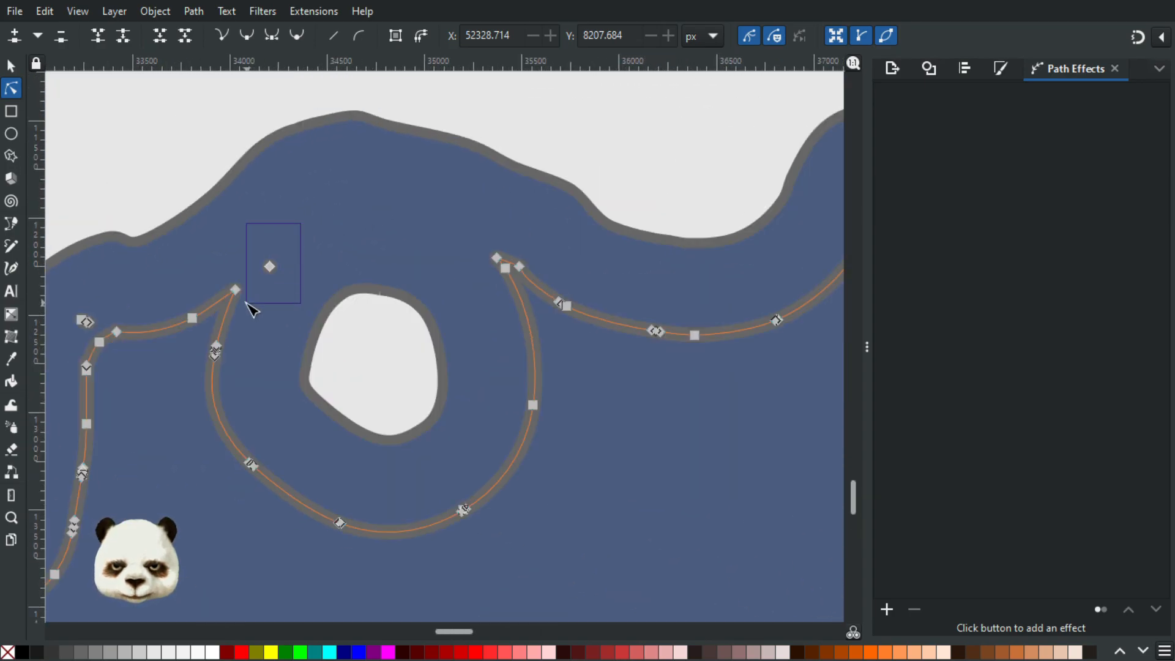
drag(251, 298, 252, 297)
key(Delete)
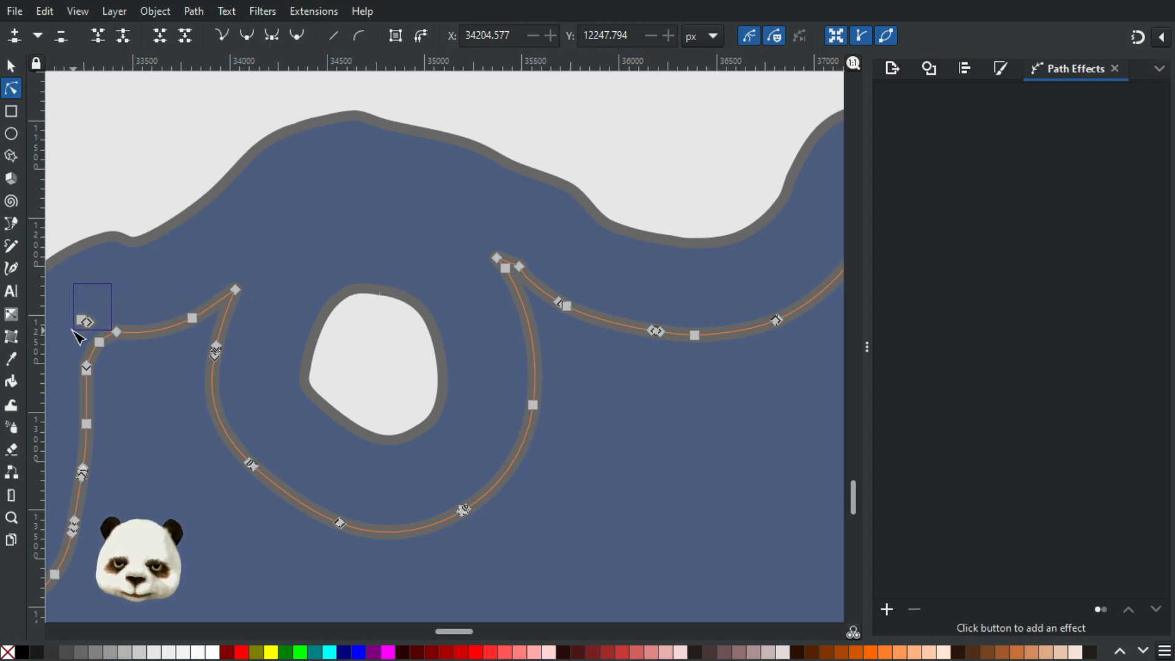
key(Delete)
Delete the stray node cluster just above the outline's kink on the diagonal stretch of the southern coast.
drag(86, 482, 486, 283)
drag(467, 386, 677, 591)
drag(398, 270, 604, 115)
drag(257, 422, 440, 55)
drag(233, 389, 465, 205)
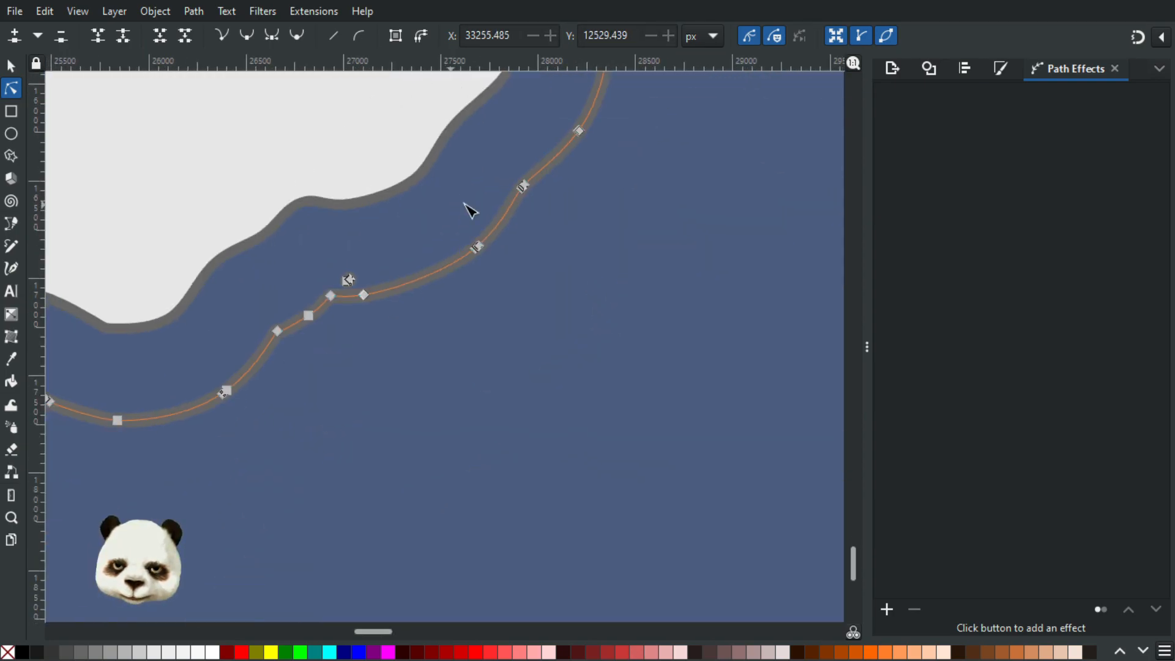
drag(366, 279, 358, 287)
key(Delete)
Delete the next group of stray nodes further west along the southern coast.
drag(246, 315, 594, 322)
drag(202, 266, 548, 19)
drag(538, 288, 848, 359)
drag(522, 234, 475, 312)
key(Delete)
Delete the two small stray node groups above the outline's sharp peak below the rounded southern inlet.
drag(311, 256, 704, 267)
drag(358, 211, 798, 458)
drag(302, 436, 721, 365)
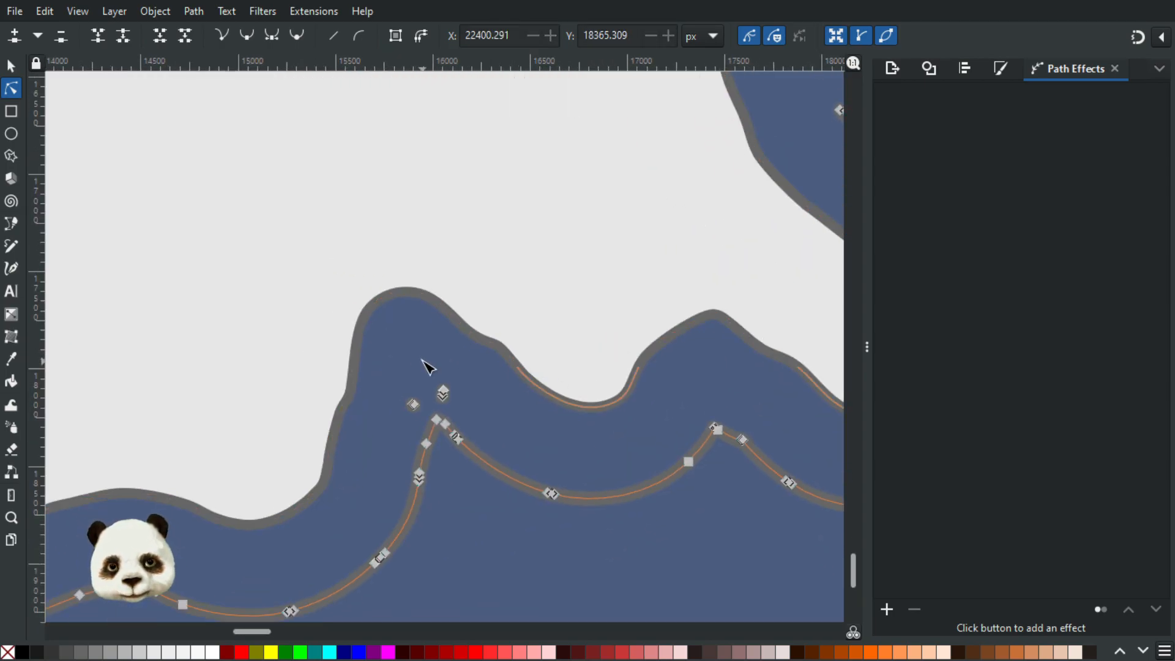
drag(480, 415, 482, 413)
key(Delete)
Delete the stray nodes above the closed sliver of outline inside the large southwestern inlet.
drag(289, 488, 705, 258)
drag(574, 337, 100, 409)
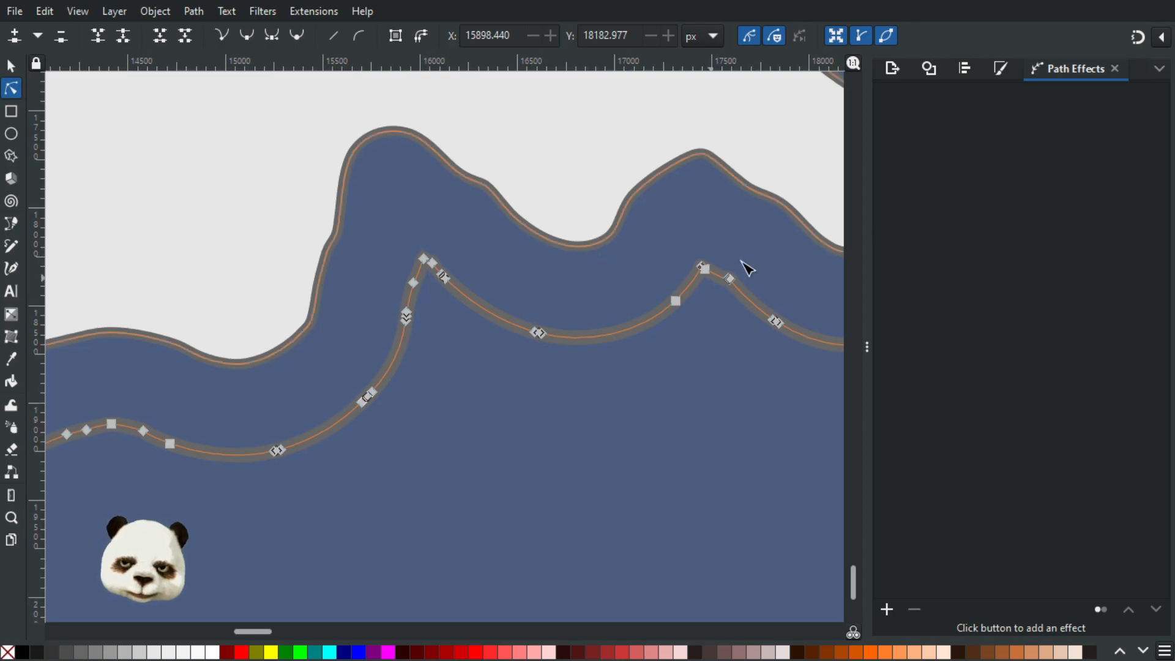
scroll(731, 274, up, 3)
scroll(711, 284, down, 5)
drag(349, 386, 719, 346)
scroll(433, 340, up, 2)
scroll(392, 188, up, 2)
drag(463, 251, 463, 252)
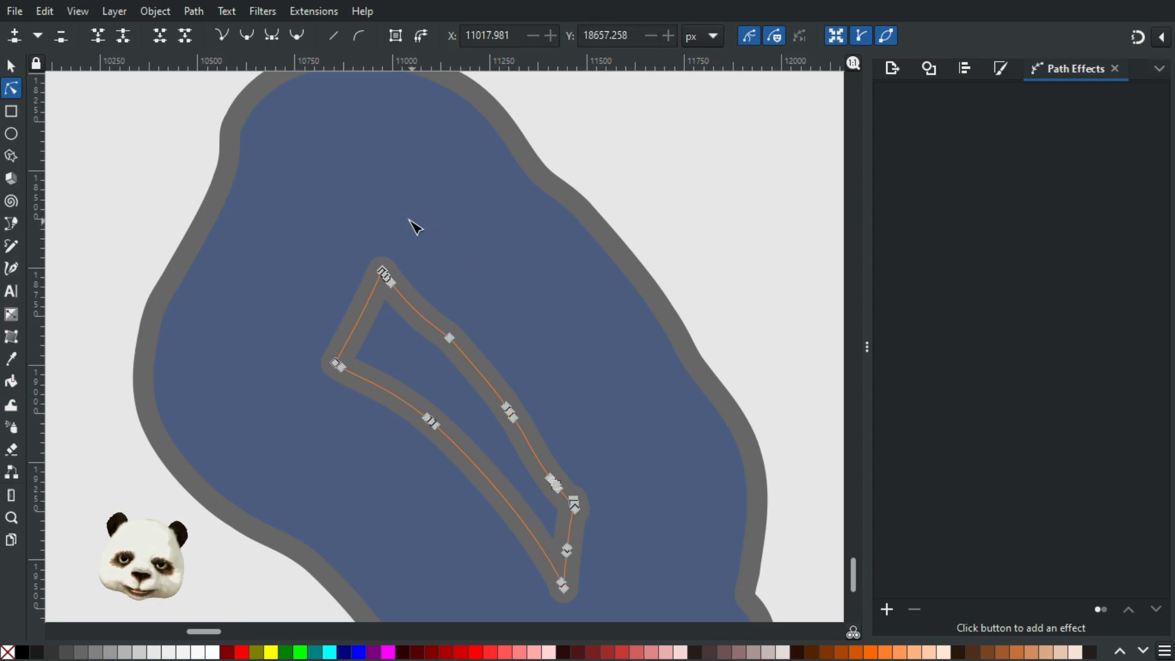
Delete the small stray pieces of outline around the narrow inlet on the southwestern coast.
scroll(415, 226, down, 5)
scroll(384, 278, up, 2)
scroll(272, 326, up, 2)
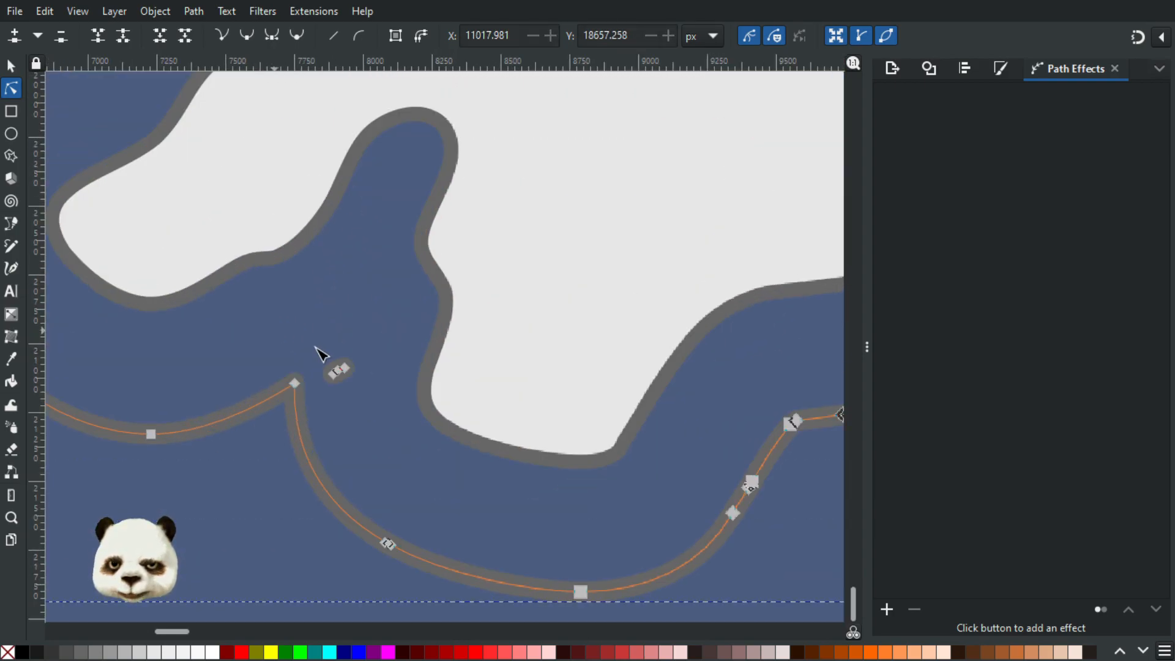
drag(328, 409, 326, 401)
key(Delete)
drag(296, 250, 704, 617)
drag(517, 418, 637, 447)
Follow the outline up the western coast and delete the stray node cluster at the tip of the pointed western headland.
drag(334, 199, 473, 612)
drag(273, 294, 713, 440)
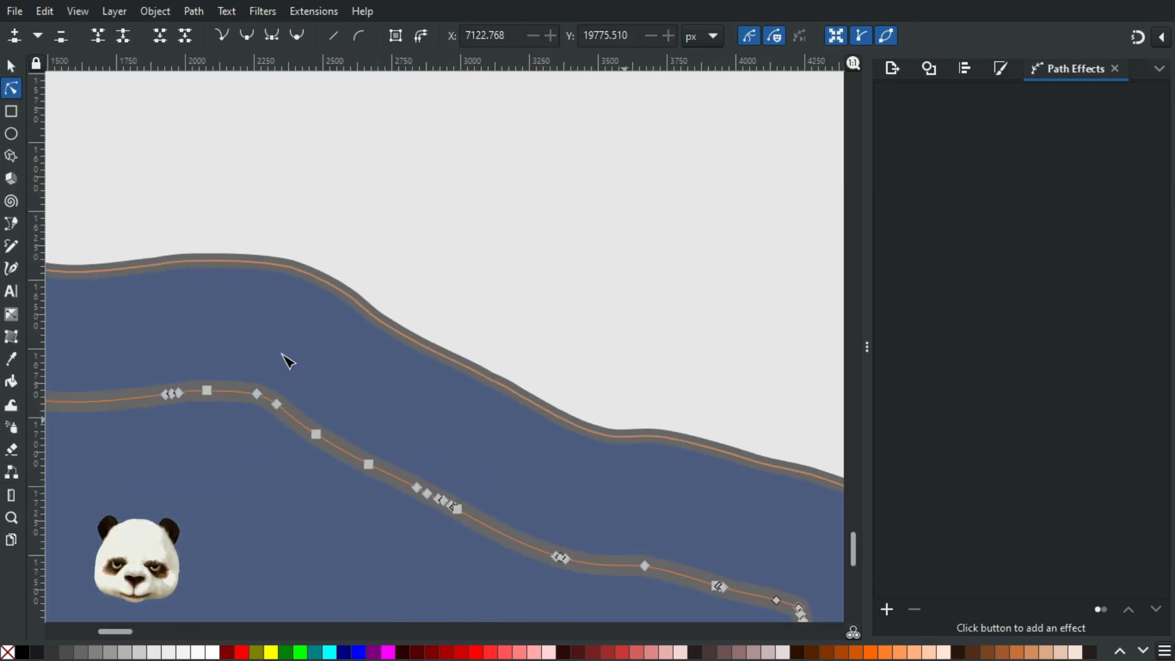
drag(286, 359, 864, 396)
drag(203, 230, 776, 286)
drag(351, 140, 284, 532)
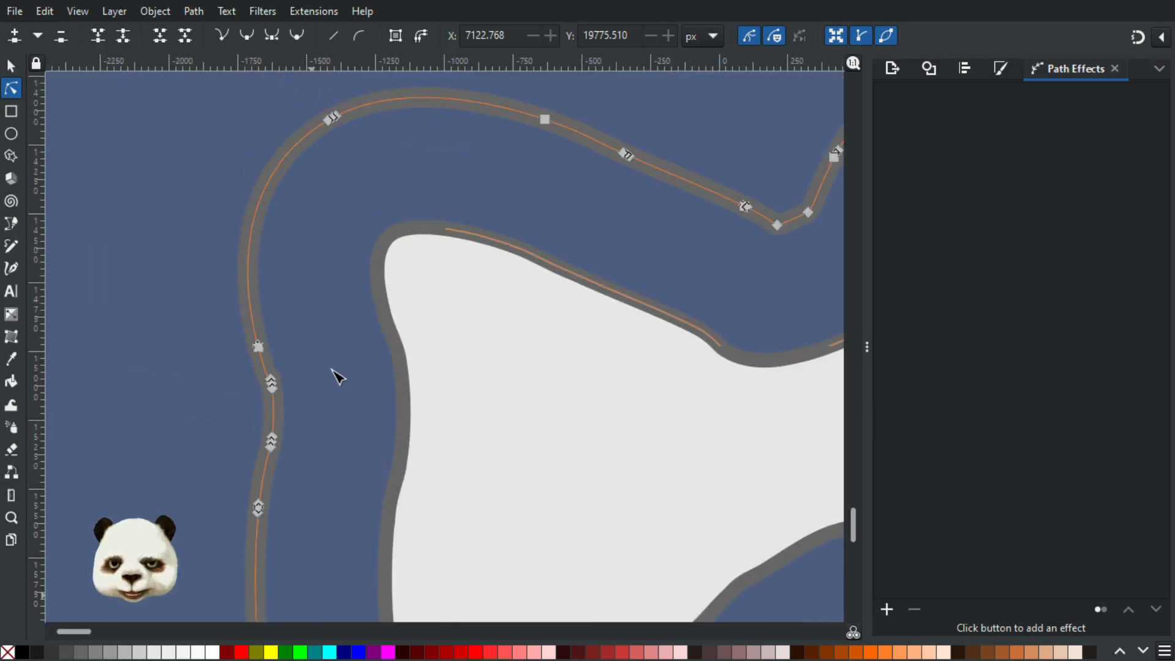
drag(563, 167, 177, 415)
drag(581, 114, 396, 520)
drag(259, 330, 600, 362)
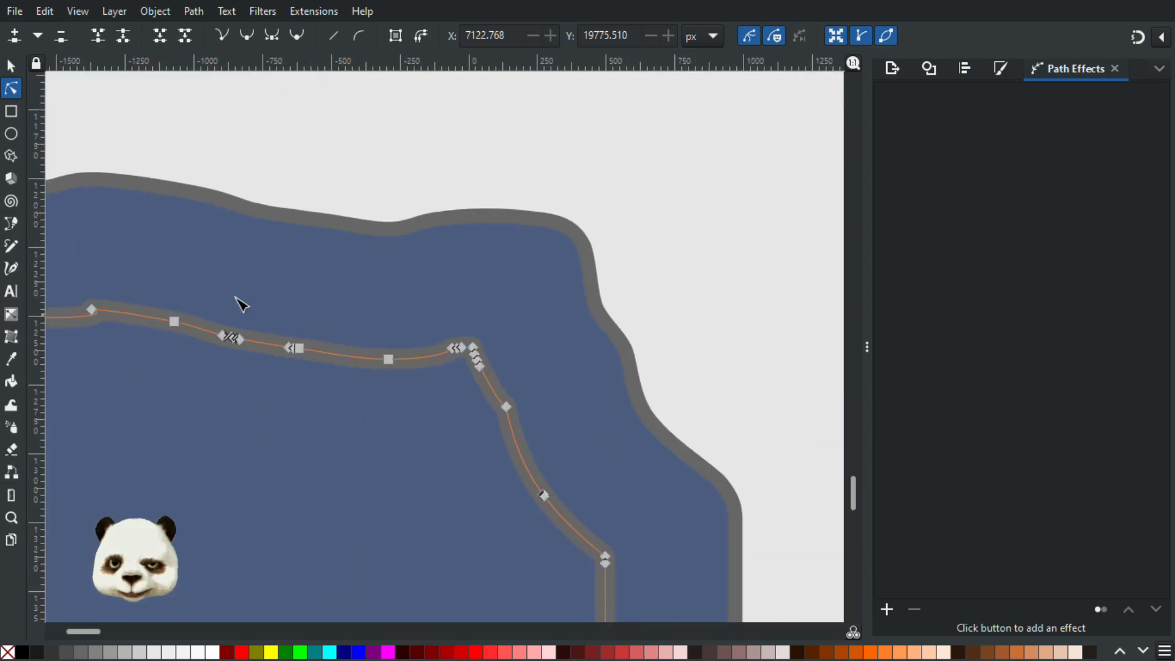
drag(236, 299, 602, 344)
drag(202, 267, 360, 545)
drag(342, 215, 417, 545)
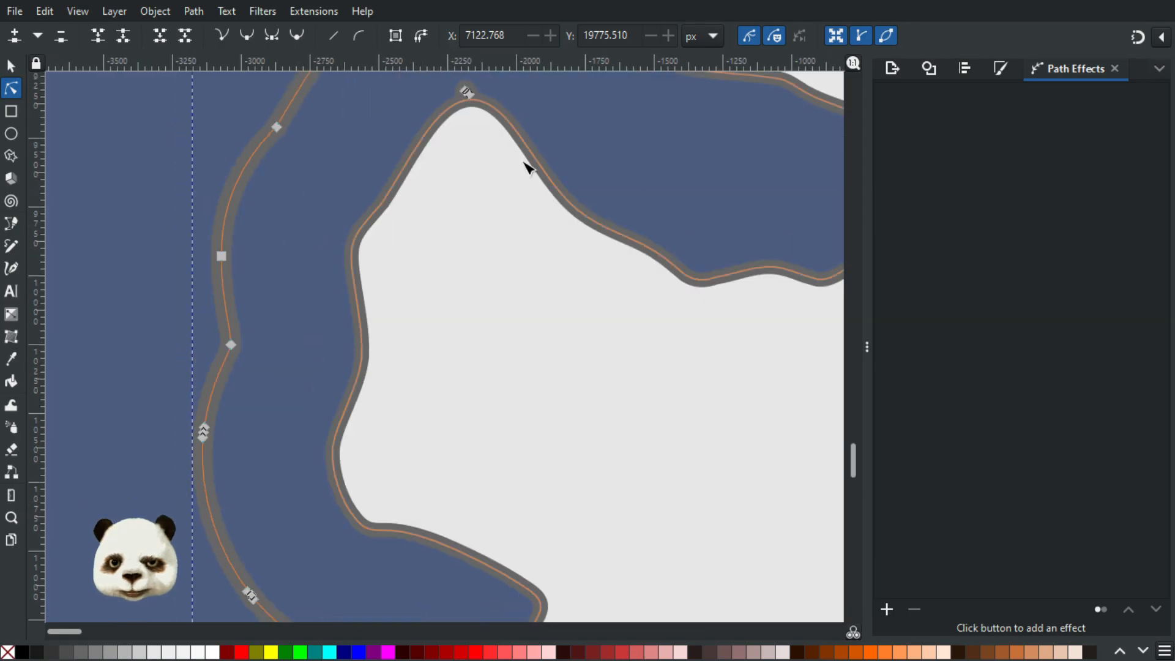
drag(499, 112, 328, 507)
drag(265, 540, 265, 540)
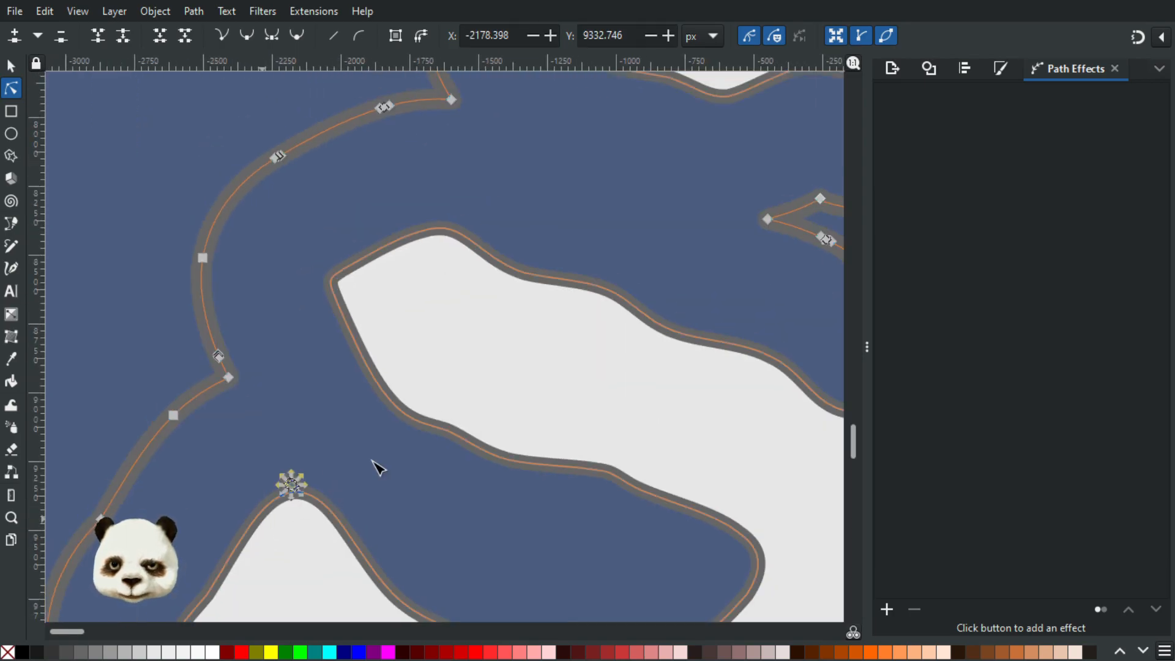
drag(457, 324, 169, 448)
drag(368, 254, 496, 401)
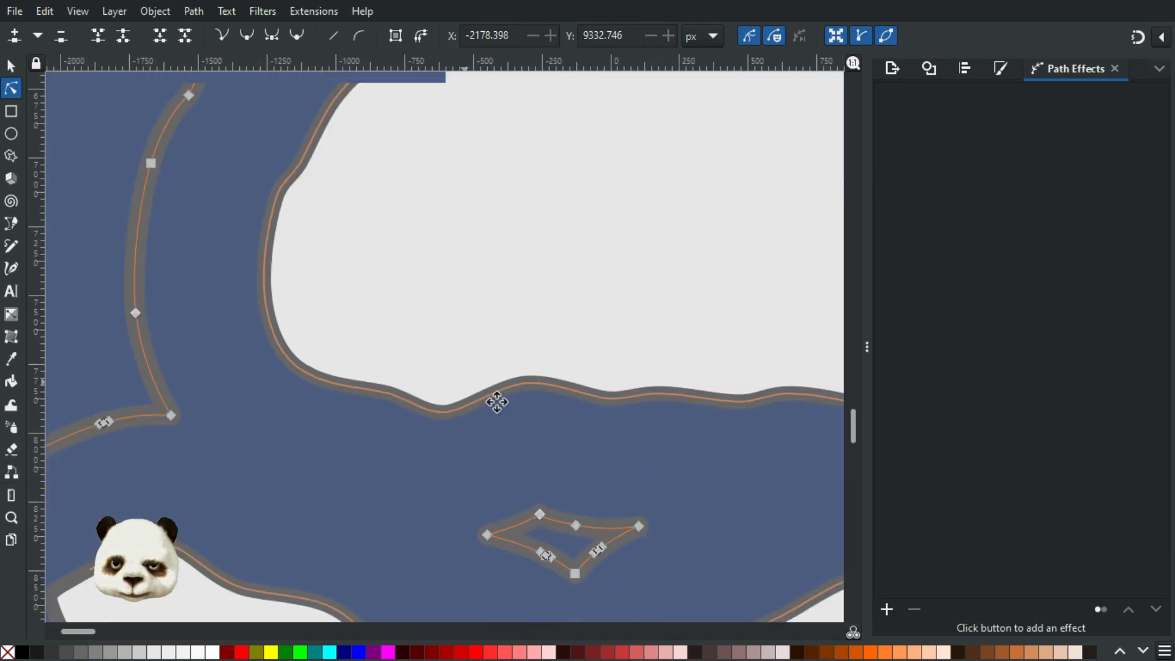
Follow the outline up the western coast to the northwestern shore and delete the two stray node groups found along it.
drag(565, 214, 398, 499)
drag(449, 223, 252, 417)
drag(397, 202, 589, 453)
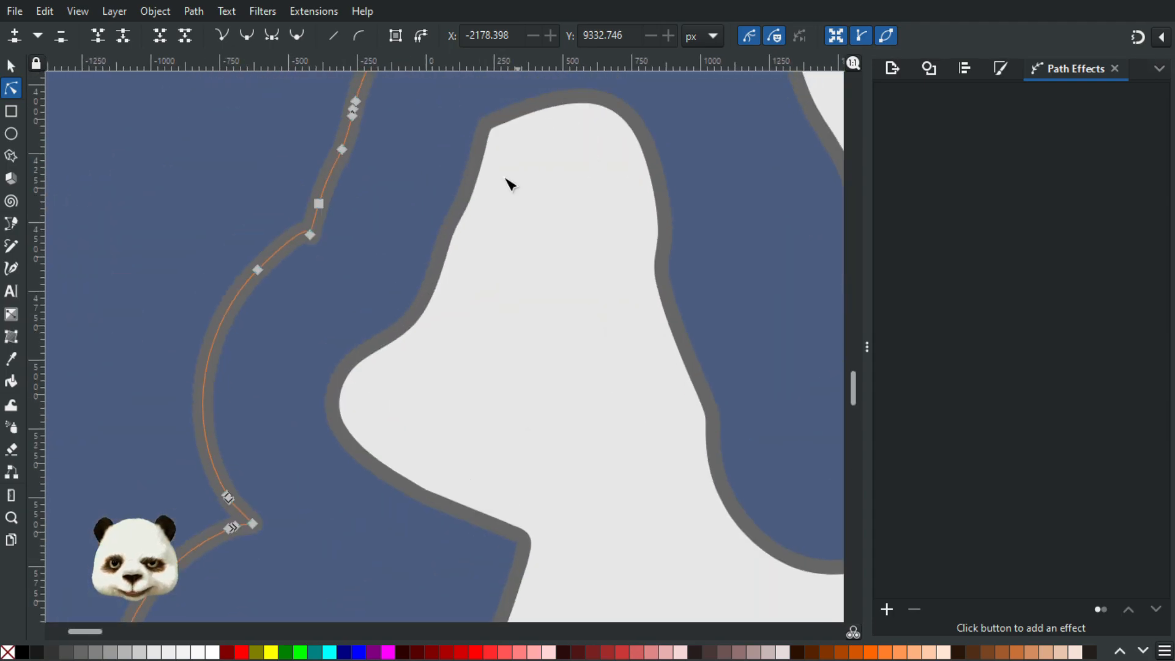
drag(508, 184, 342, 551)
drag(548, 298, 322, 614)
drag(543, 365, 234, 564)
drag(586, 340, 220, 585)
drag(535, 231, 655, 612)
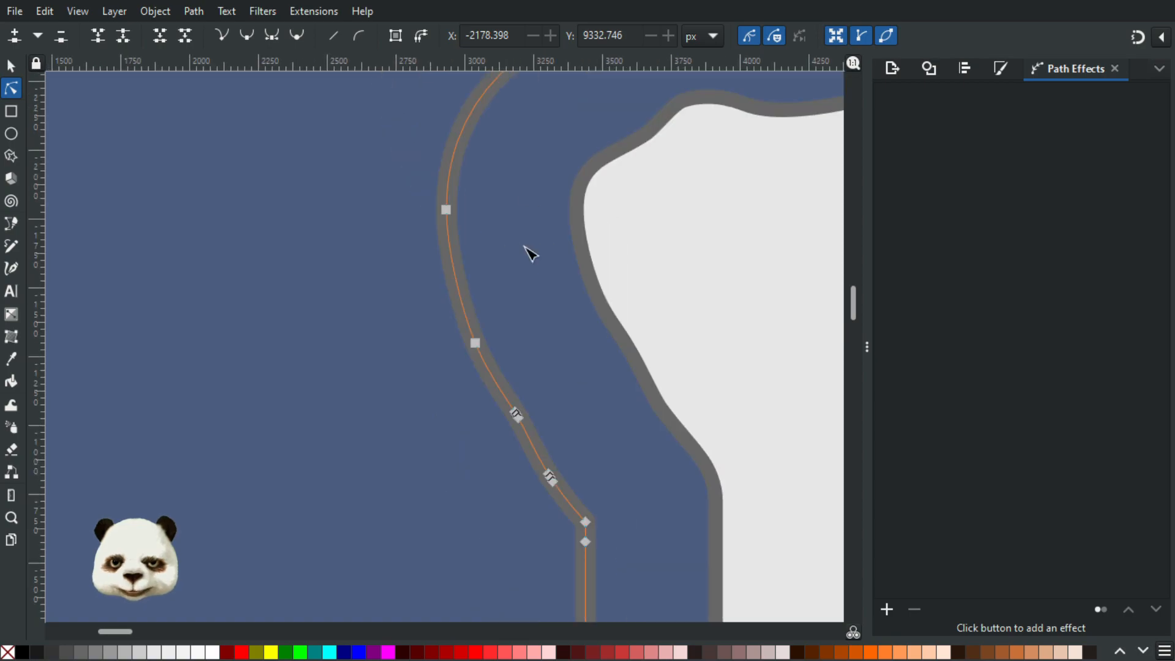
drag(525, 200, 466, 512)
drag(759, 91, 725, 238)
drag(559, 455, 617, 658)
drag(467, 261, 303, 483)
drag(525, 349, 480, 406)
key(Delete)
click(577, 262)
drag(632, 325, 638, 335)
key(Delete)
Follow the outline east along the northwestern coast and delete the three stray node groups beside it.
drag(408, 131, 16, 301)
mouse_move(584, 416)
mouse_down()
mouse_move(514, 157)
mouse_move(525, 173)
mouse_up()
drag(383, 265, 450, 316)
key(Delete)
drag(471, 415, 165, 546)
drag(441, 134, 431, 250)
drag(584, 312, 509, 346)
key(Delete)
drag(457, 192, 388, 331)
drag(344, 283, 245, 395)
key(Delete)
Delete the stray node group in the rounded inlet below the outline's sharp V-shaped point on the northern coast.
scroll(406, 366, right, 20)
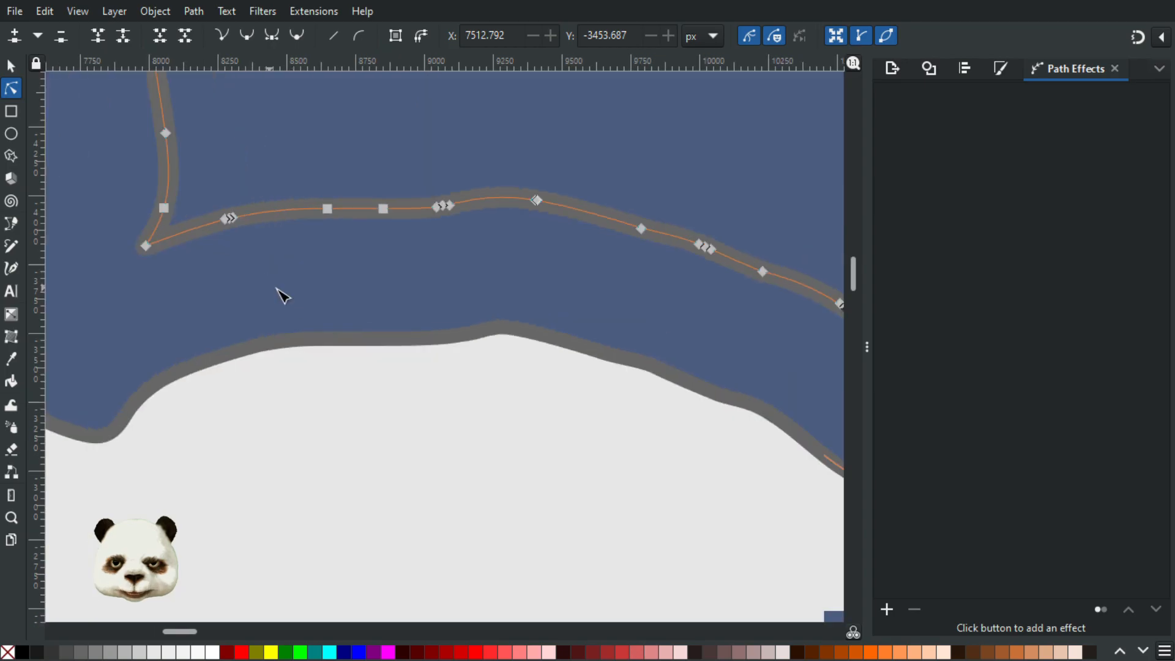
drag(288, 326, 437, 439)
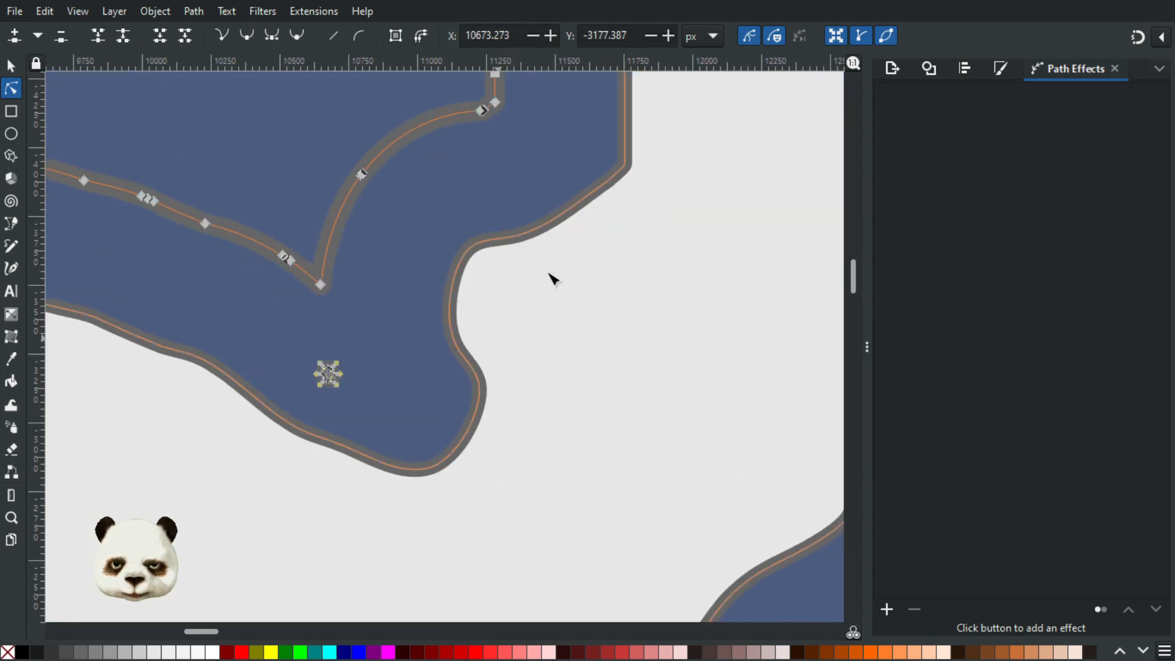
key(Delete)
Delete the stray nodes in the next inlet to the east, including the small group below the outline's long pointed tip.
drag(548, 284, 442, 524)
drag(493, 76, 96, 51)
drag(423, 208, 390, 61)
drag(367, 273, 489, 0)
key(Delete)
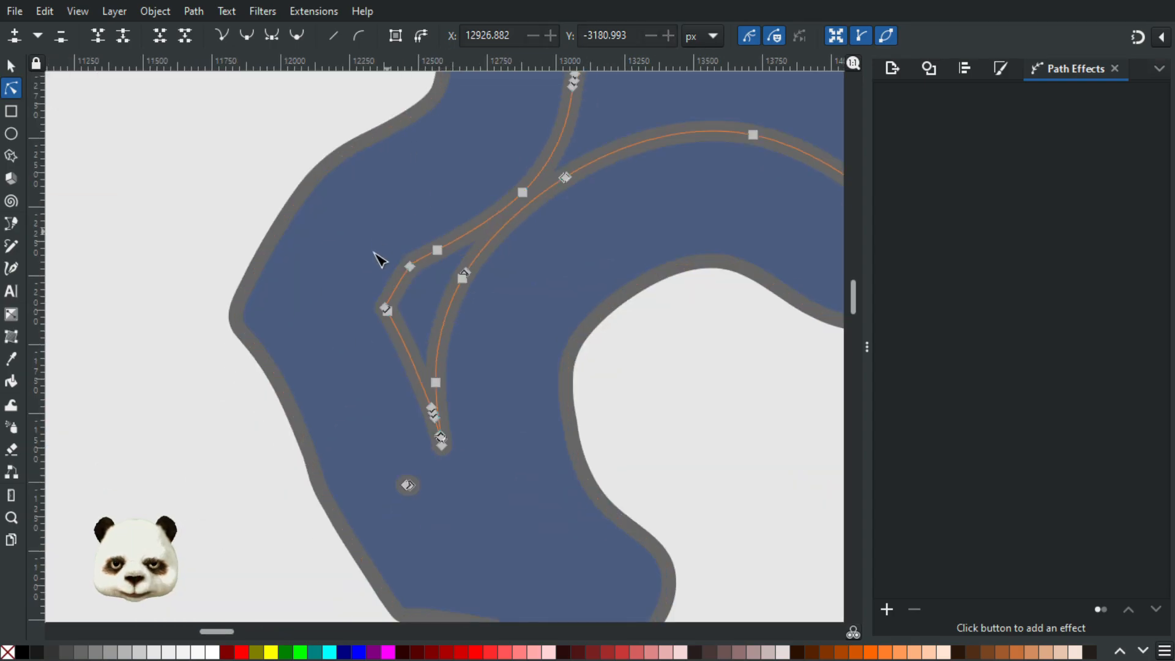
drag(366, 456, 424, 520)
key(Delete)
Follow the outline farther east and delete the next stray node group on the northern coast.
drag(589, 322, 251, 103)
drag(669, 220, 96, 230)
drag(561, 416, 136, 403)
drag(515, 326, 431, 409)
key(Delete)
Follow the outline around the next stretch of northern coast and delete the two stray node groups south of the broad headland.
drag(540, 249, 190, 477)
drag(556, 158, 461, 378)
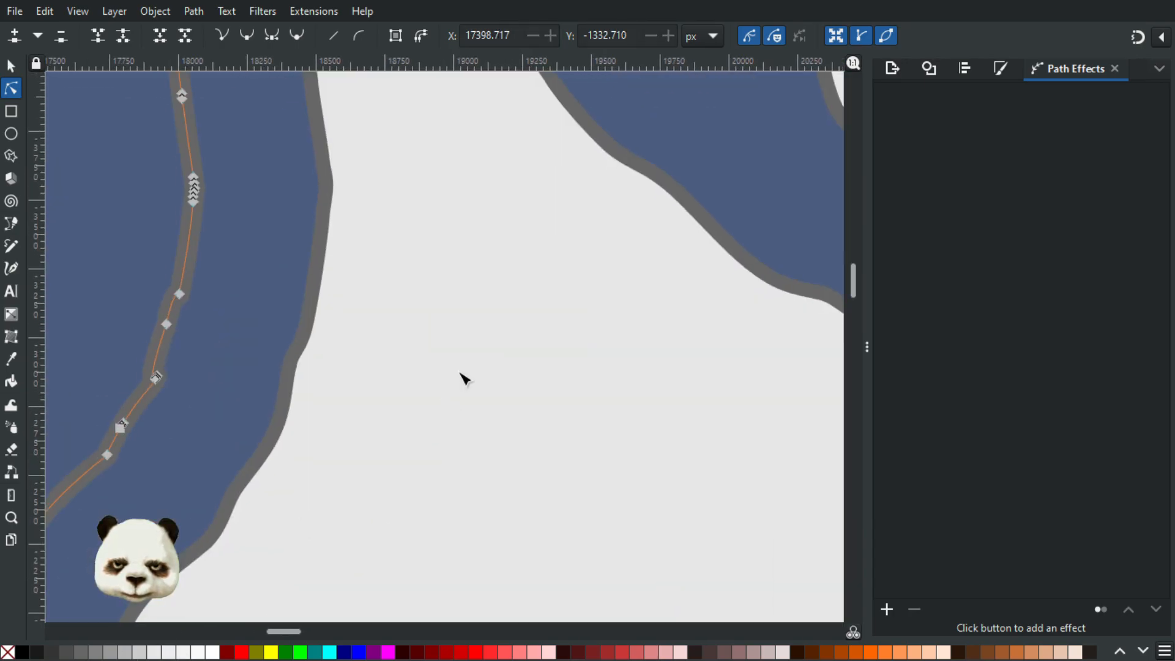
drag(292, 197, 449, 599)
drag(329, 362, 148, 352)
drag(523, 402, 293, 355)
drag(512, 217, 323, 548)
key(Delete)
drag(690, 386, 475, 559)
key(Delete)
Delete the small stray piece of outline above the upper edge of the broad northern headland.
drag(286, 370, 368, 643)
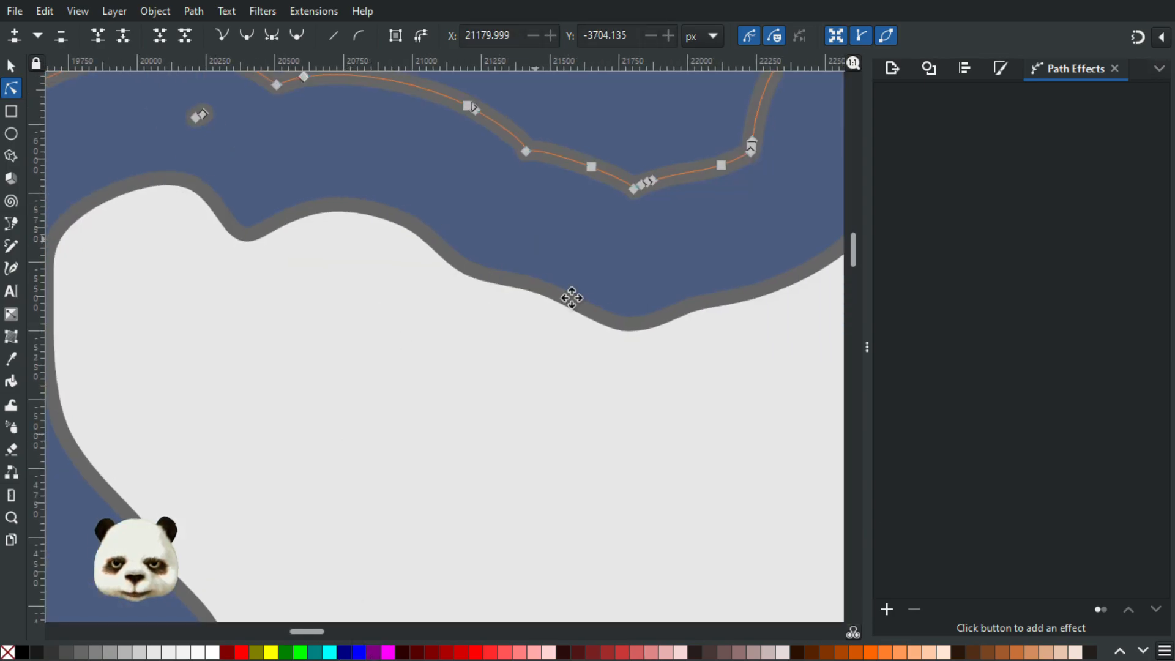
drag(571, 296, 795, 503)
drag(450, 385, 475, 409)
key(Delete)
Follow the outline northeast and delete the two stray node groups at the V-shaped bottom of the large northeastern inlet.
drag(834, 532, 382, 381)
drag(646, 307, 291, 621)
drag(554, 436, 312, 73)
drag(480, 473, 96, 326)
drag(594, 101, 395, 507)
drag(489, 313, 126, 508)
drag(545, 278, 22, 374)
scroll(230, 347, down, 5)
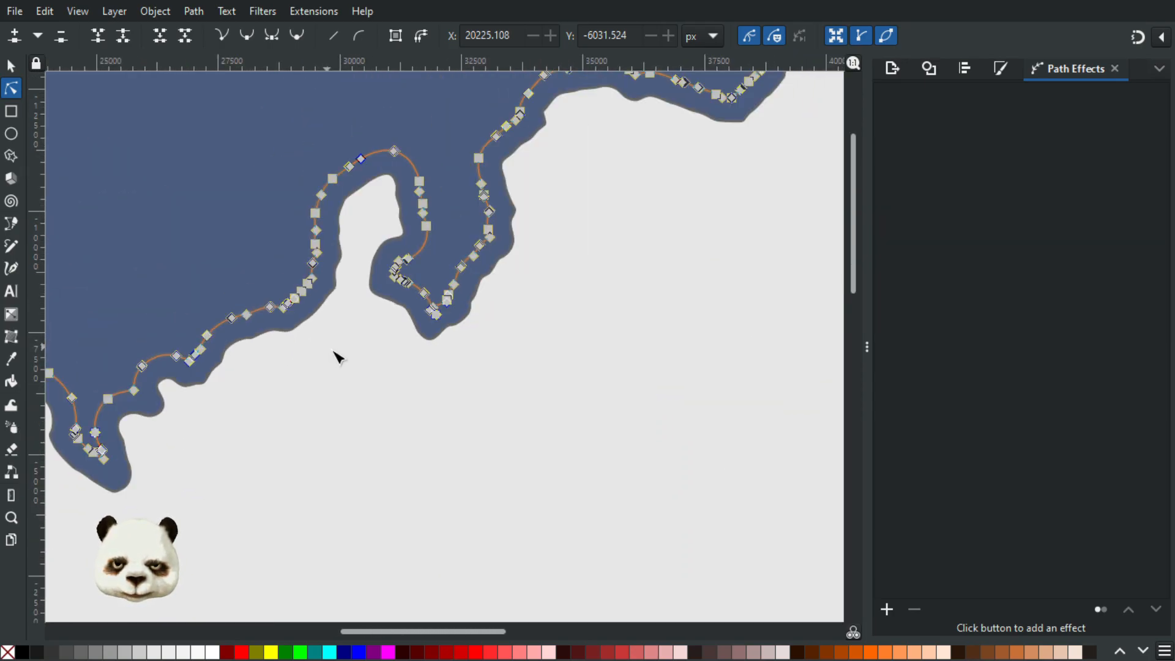
scroll(408, 308, up, 5)
drag(637, 321, 554, 367)
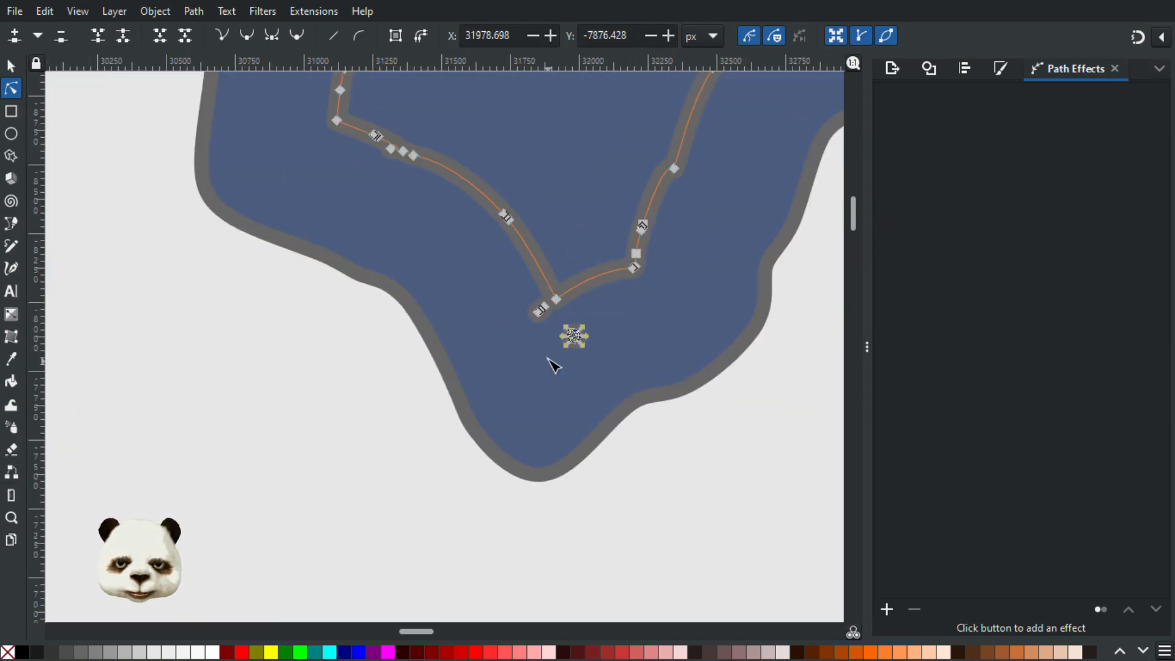
key(Delete)
drag(511, 302, 557, 341)
key(Delete)
Inspect the rest of the outline along the northeastern and eastern coast and back to the western coast for stray nodes.
scroll(507, 363, down, 3)
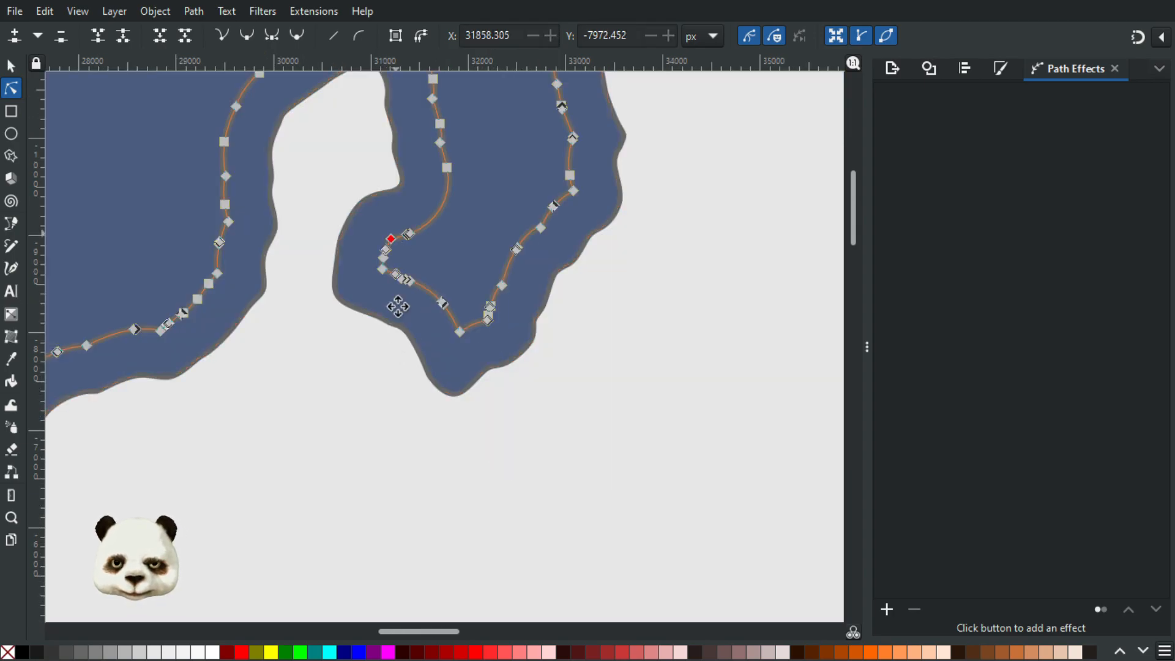
scroll(399, 305, up, 5)
drag(552, 396, 120, 579)
drag(714, 393, 199, 588)
drag(631, 186, 142, 336)
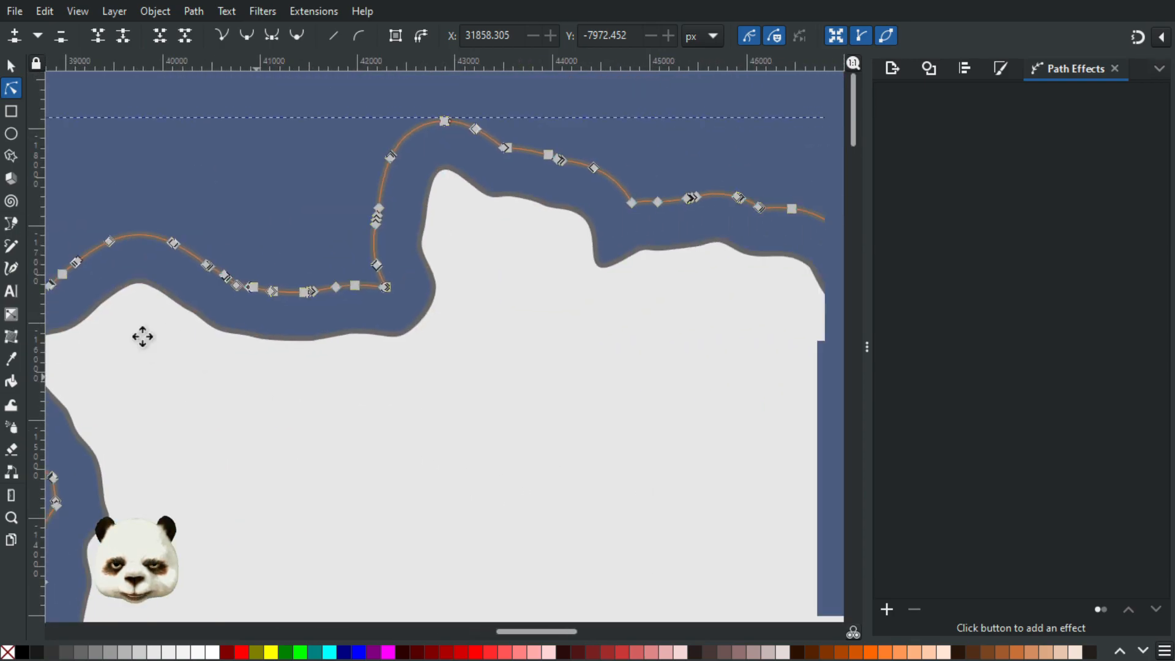
drag(534, 490, 488, 131)
drag(492, 509, 386, 66)
drag(674, 452, 435, 87)
scroll(437, 500, down, 4)
drag(275, 381, 783, 198)
drag(326, 346, 751, 305)
drag(228, 314, 453, 535)
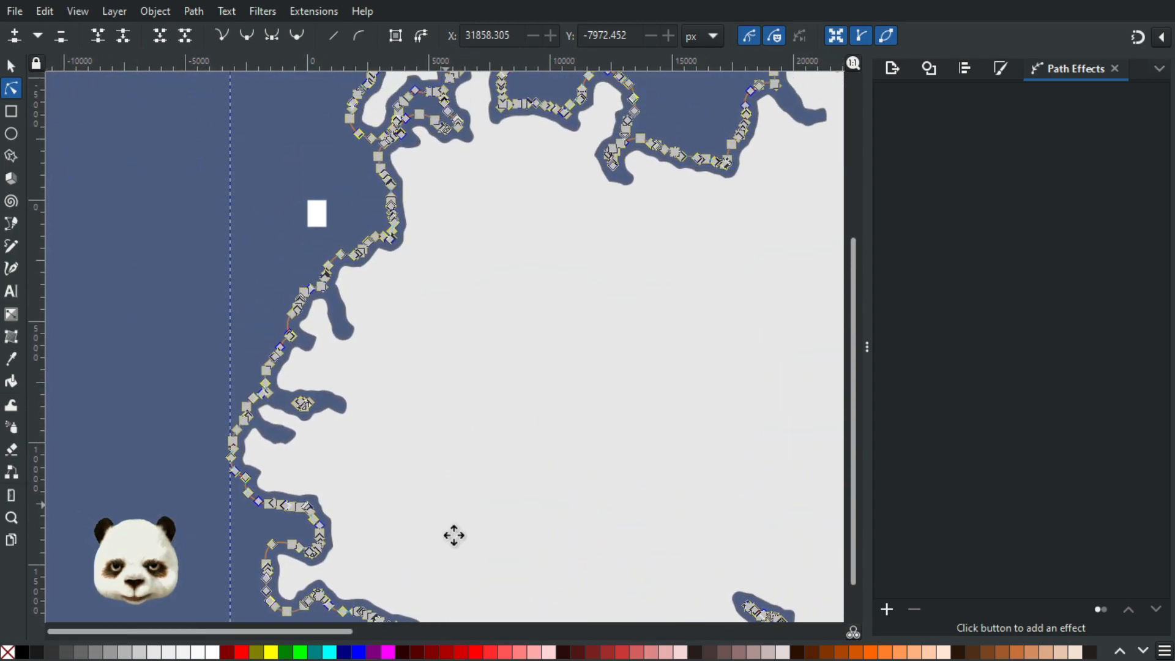
Deselect the outline path and open the document properties.
click(283, 228)
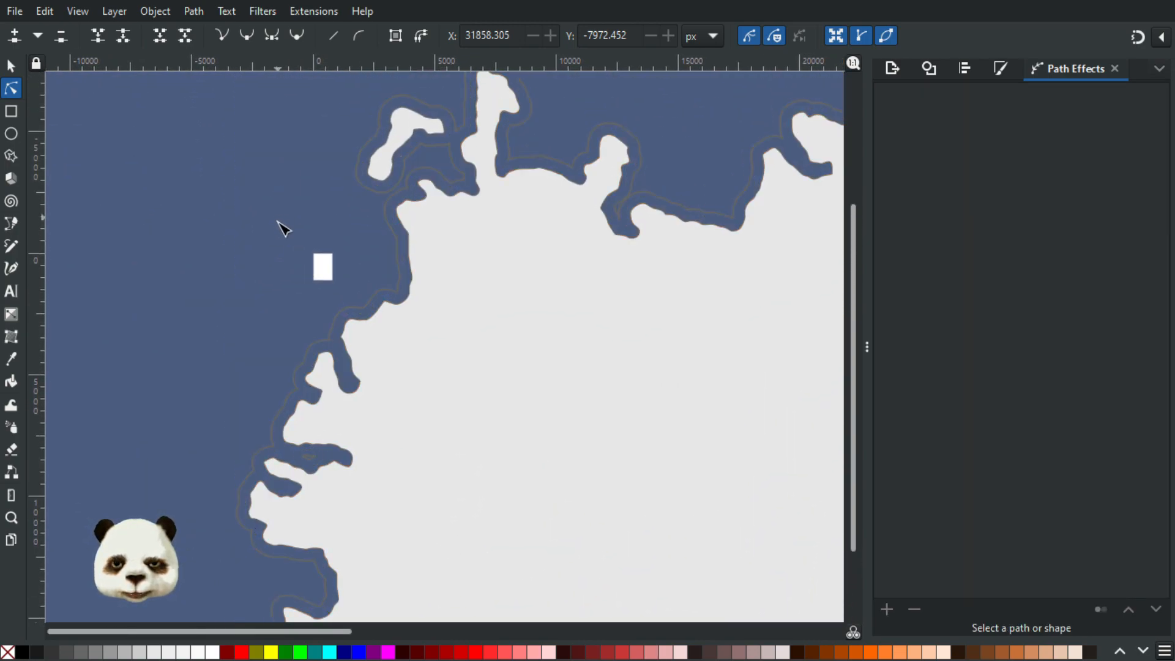
scroll(294, 266, up, 3)
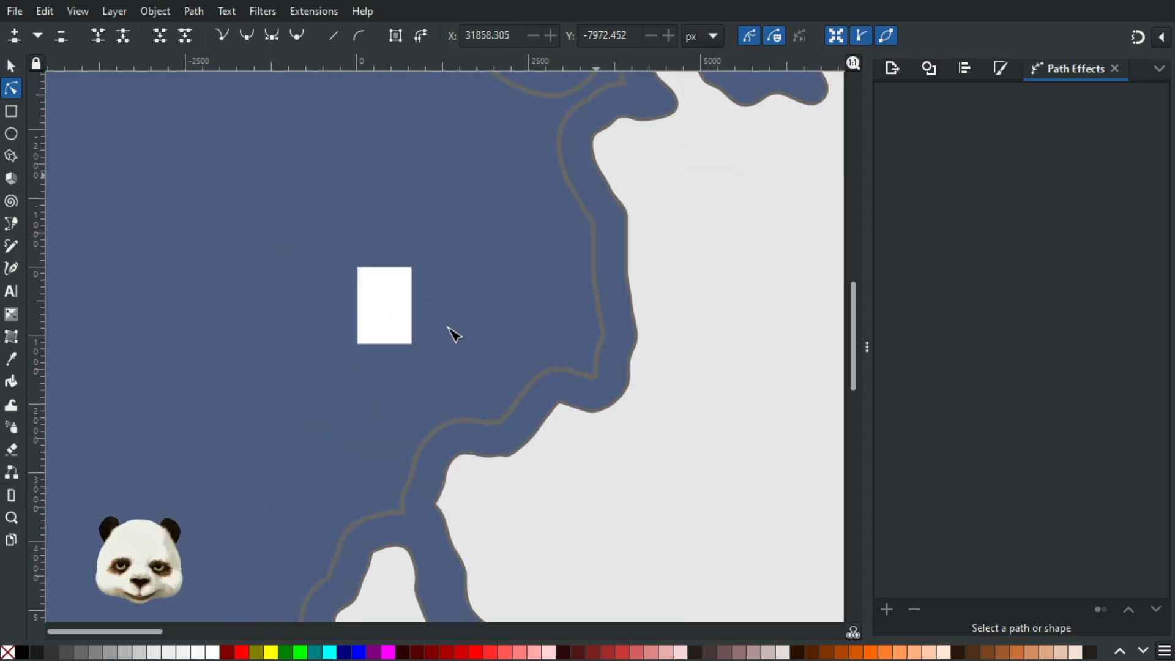
key(ctrl+shift+d)
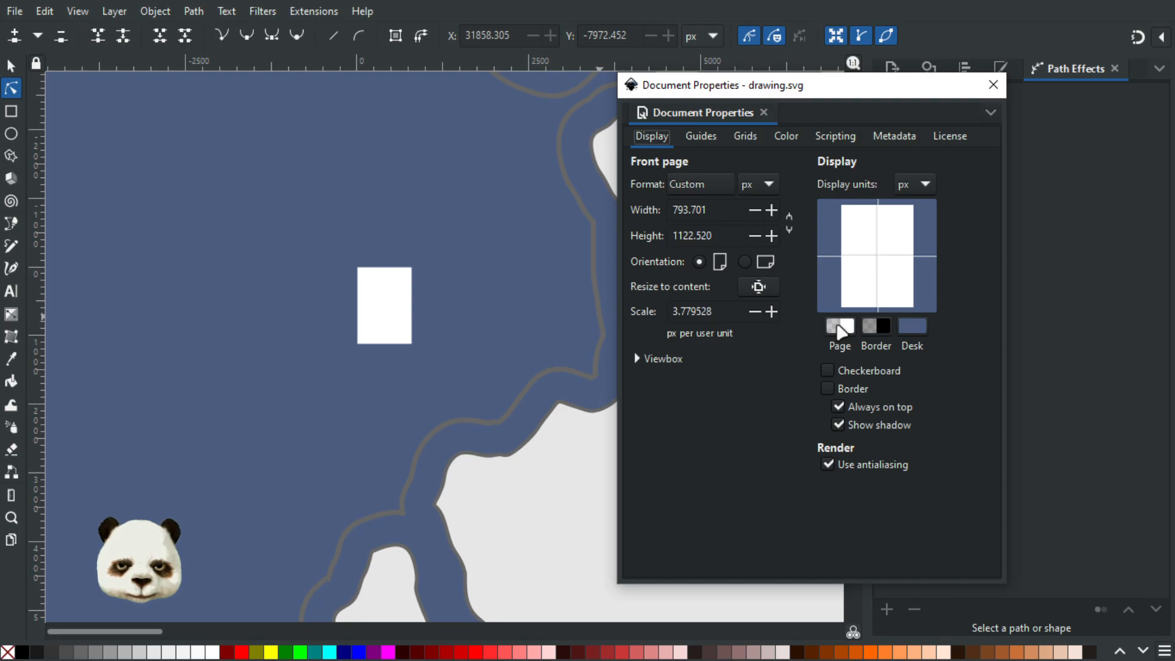
Raise the page background color's alpha to 100.
click(841, 328)
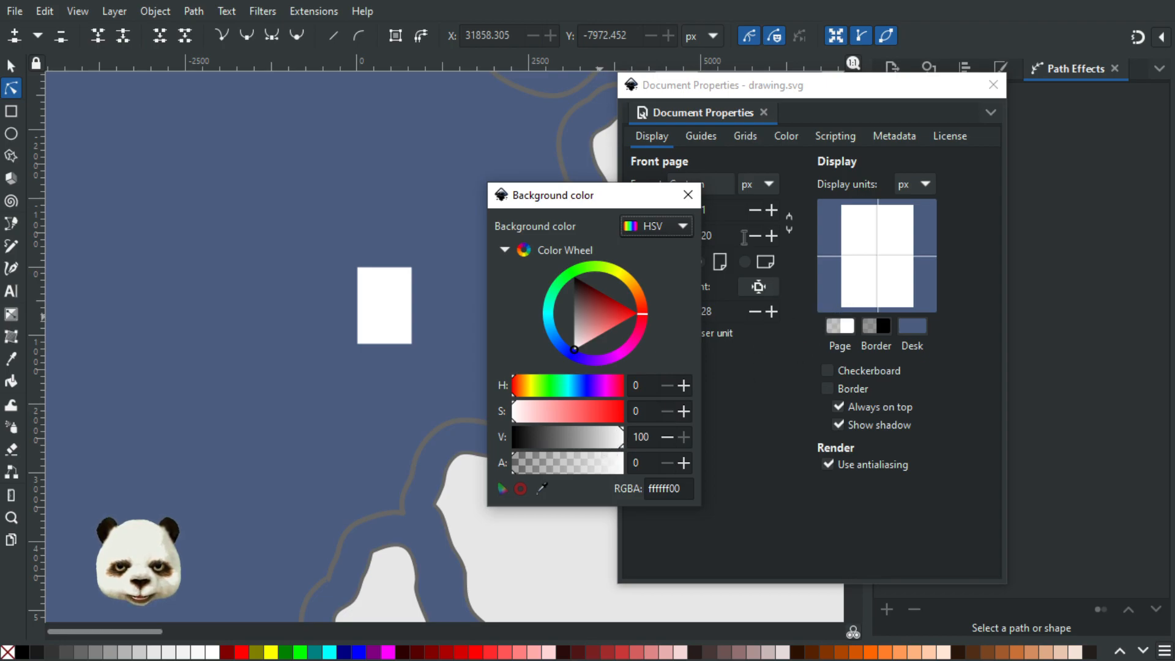
click(688, 195)
click(844, 325)
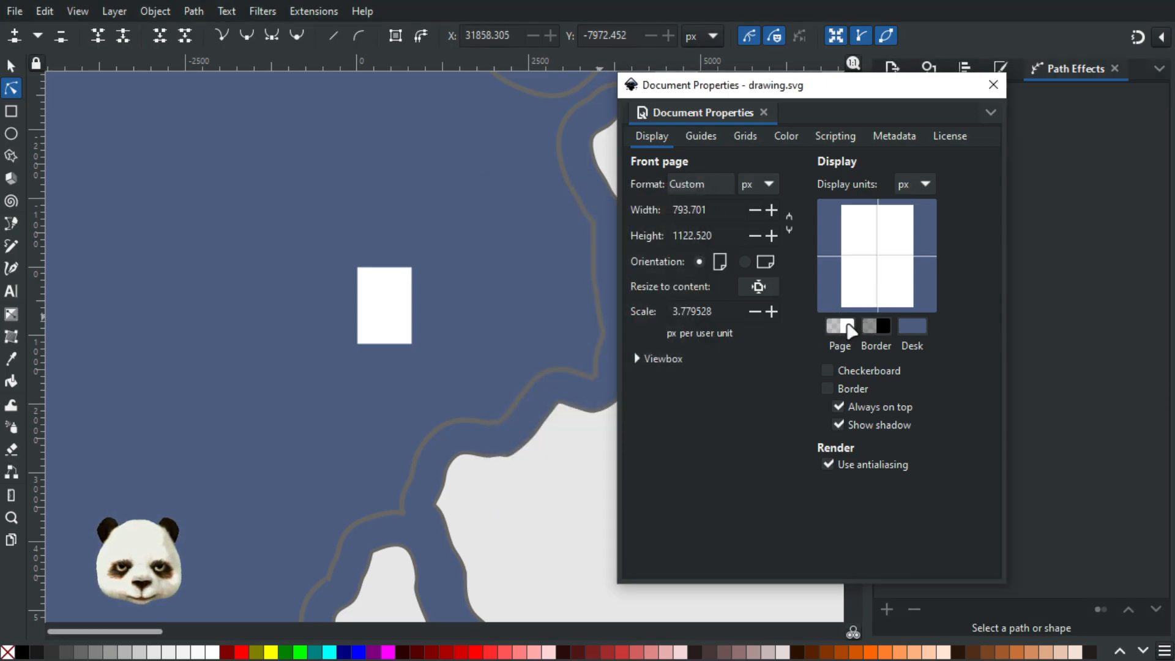
click(566, 211)
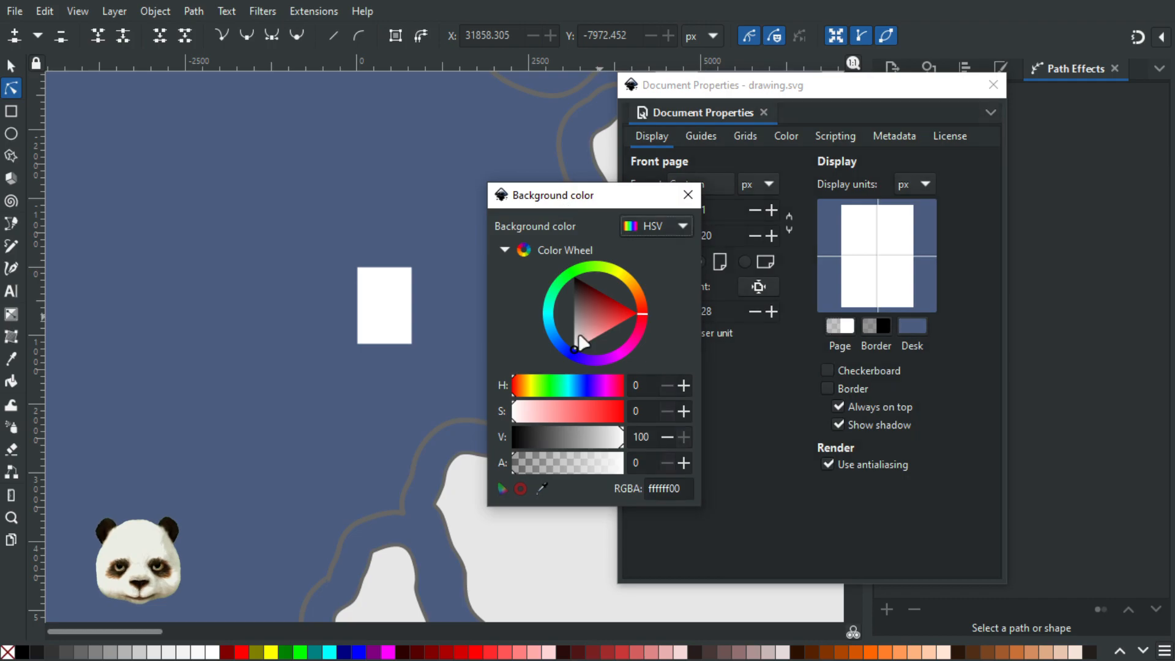
drag(488, 477, 454, 454)
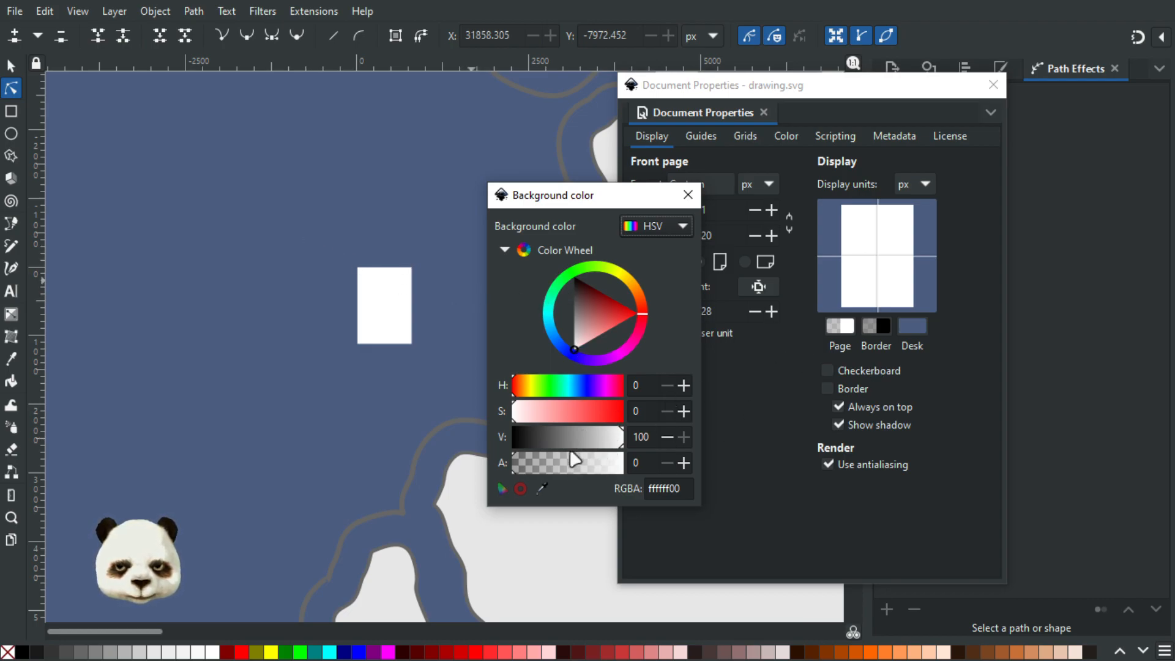
drag(597, 480, 631, 471)
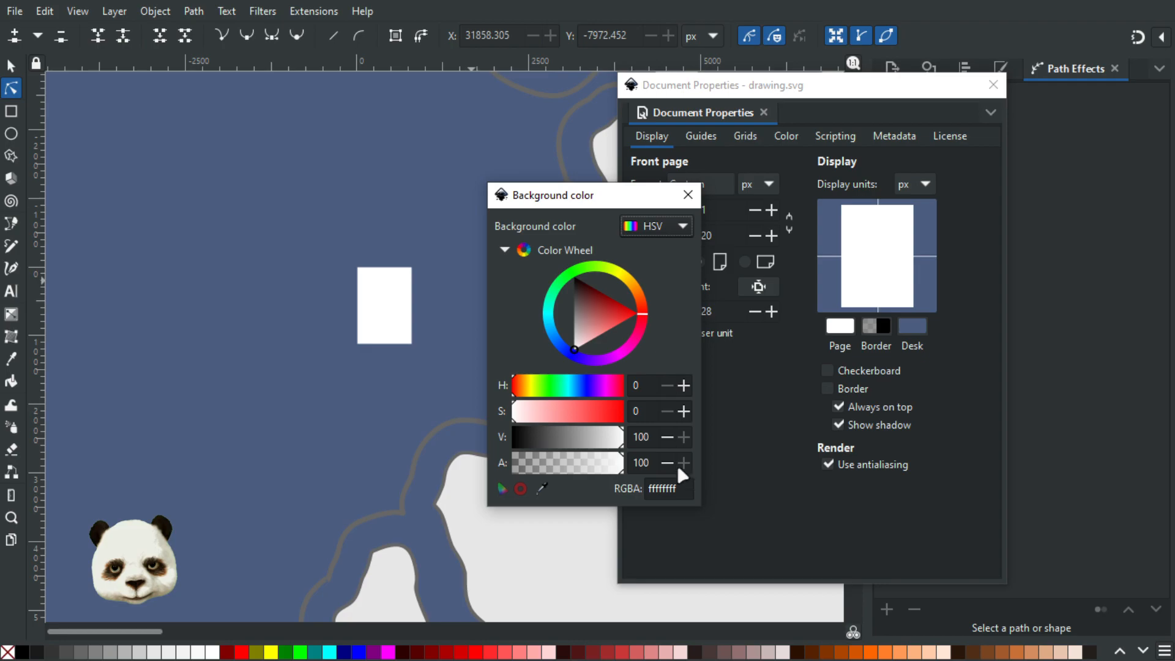
Try to sample the blue desk color from the canvas as the page background color.
click(542, 488)
click(278, 400)
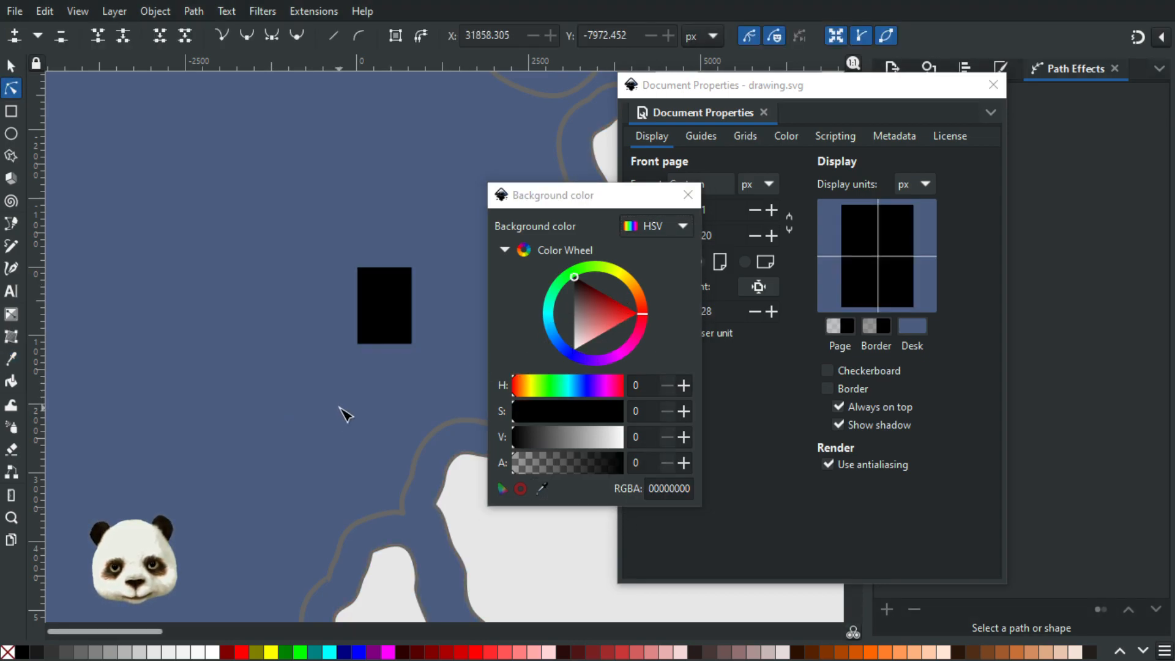
click(542, 488)
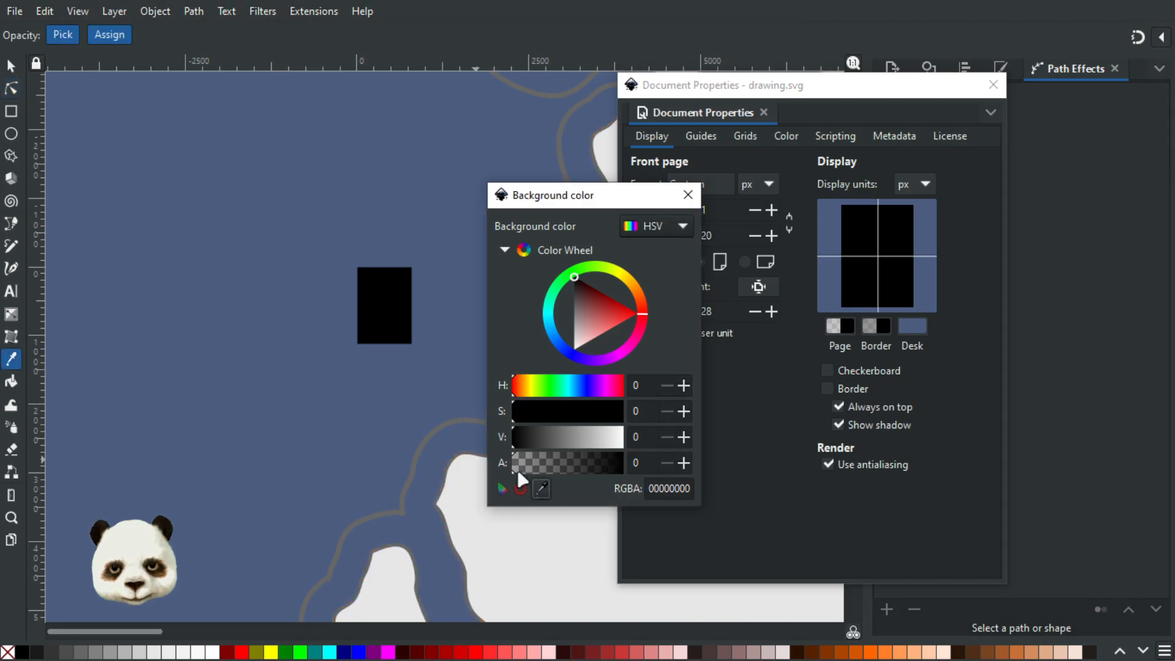
click(260, 346)
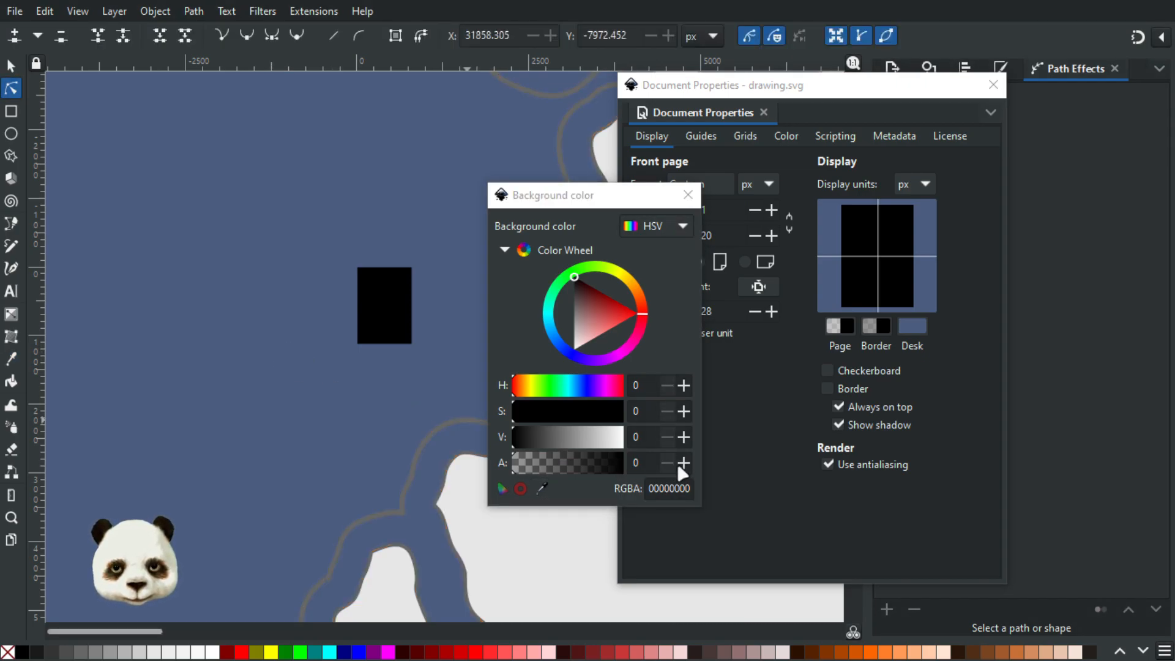
click(688, 195)
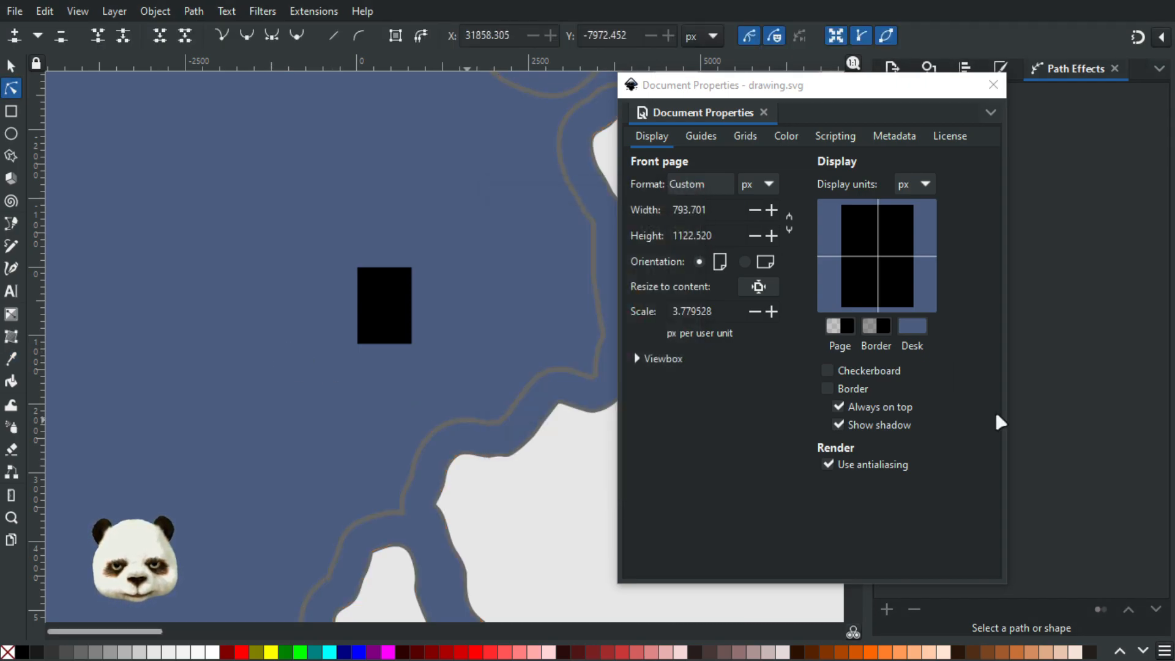
Copy the desk color's RGBA value 4b5d8000 into the page background color and close the document properties.
click(913, 327)
double_click(683, 488)
key(ctrl+c)
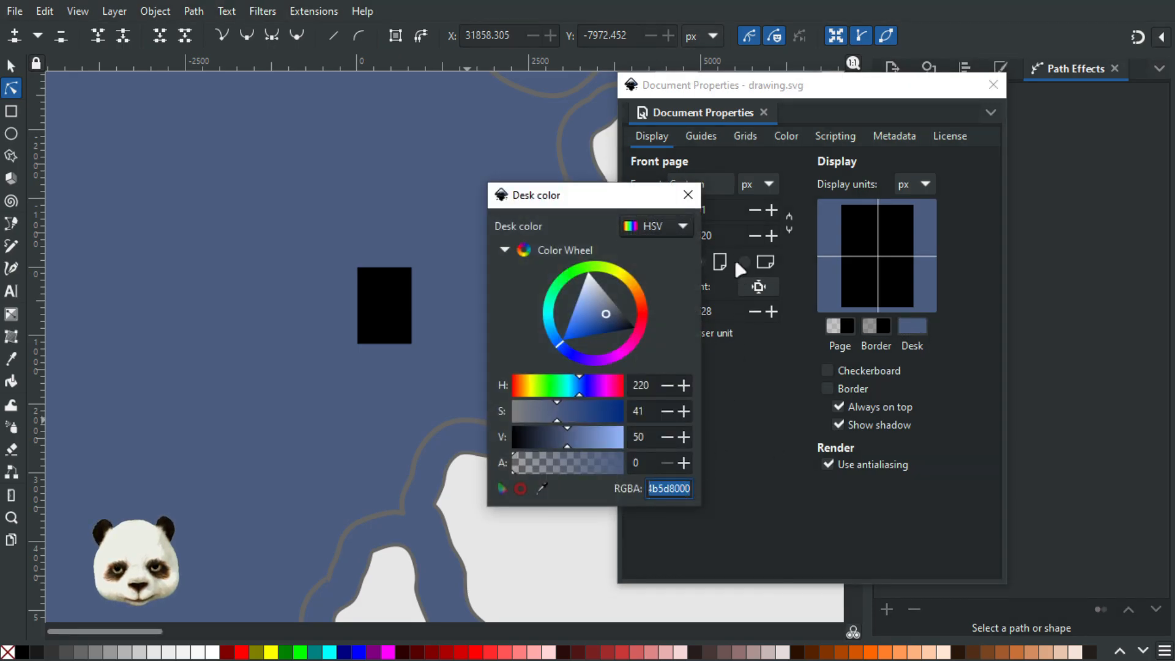
click(688, 194)
click(840, 326)
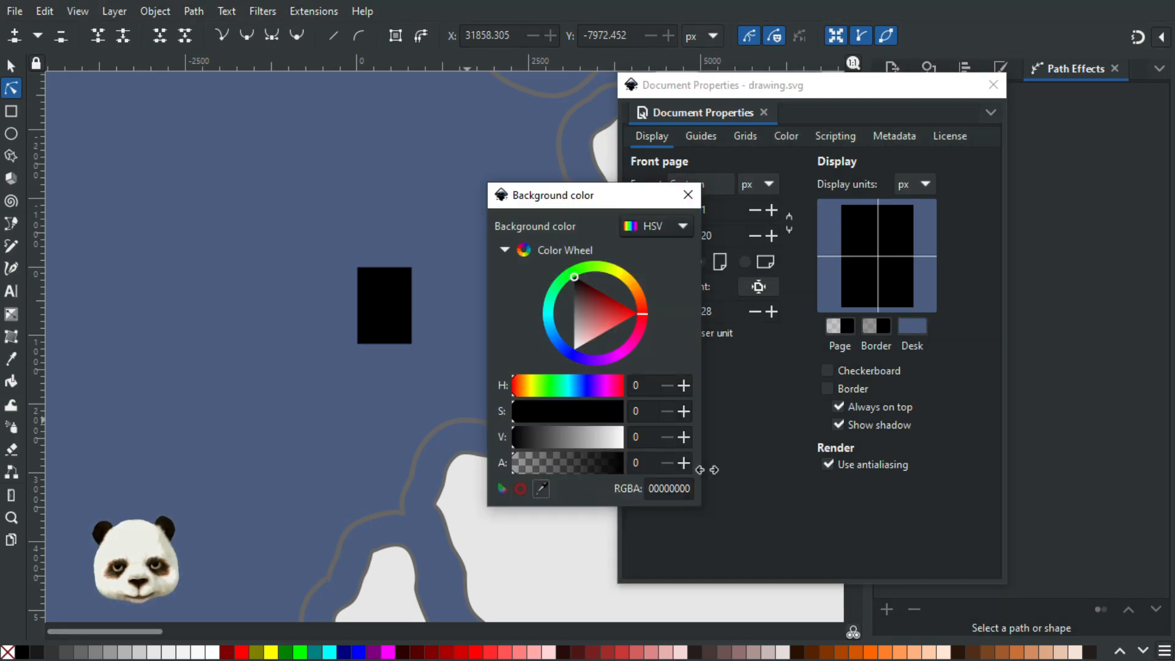
double_click(676, 489)
key(ctrl+v)
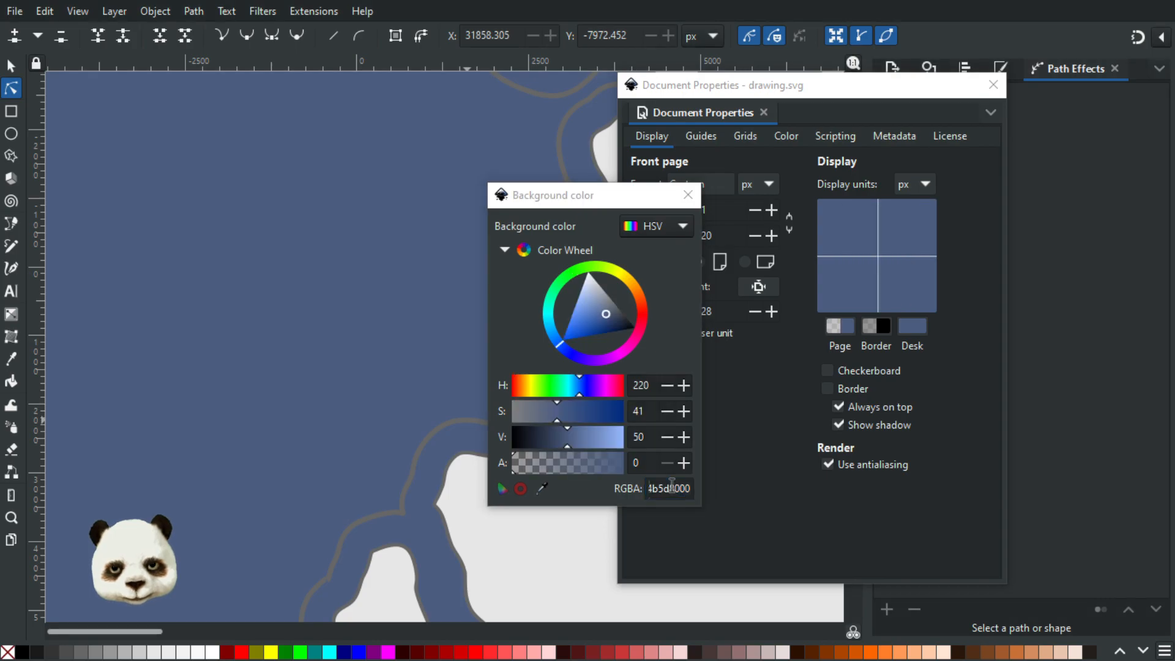
click(687, 196)
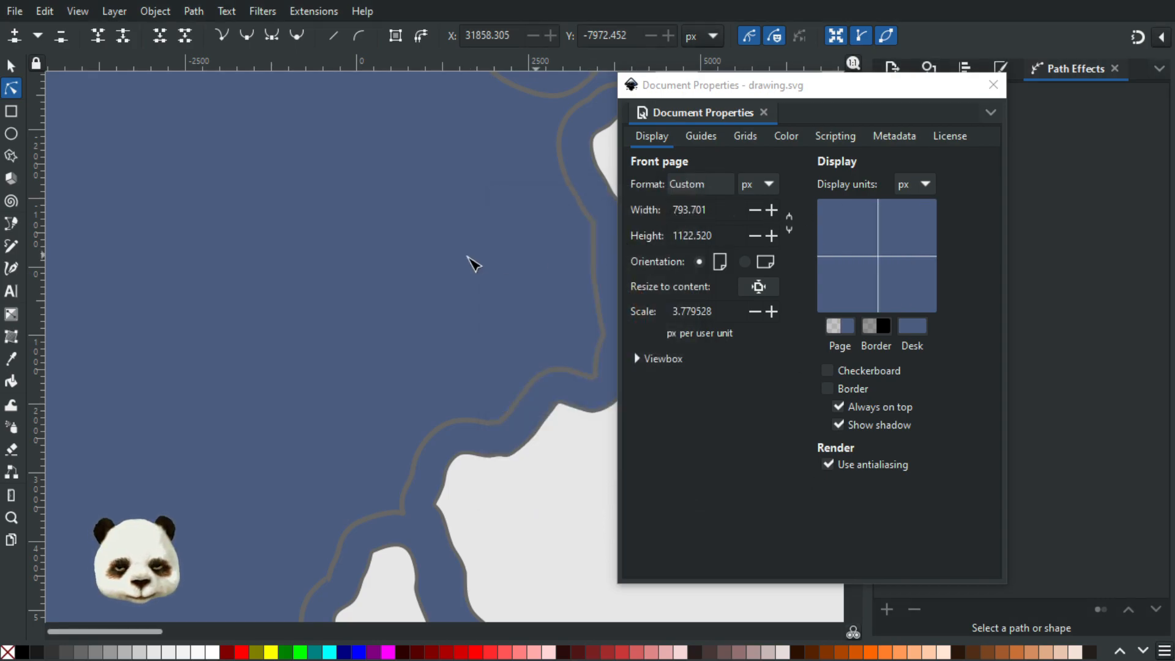
scroll(294, 355, right, 5)
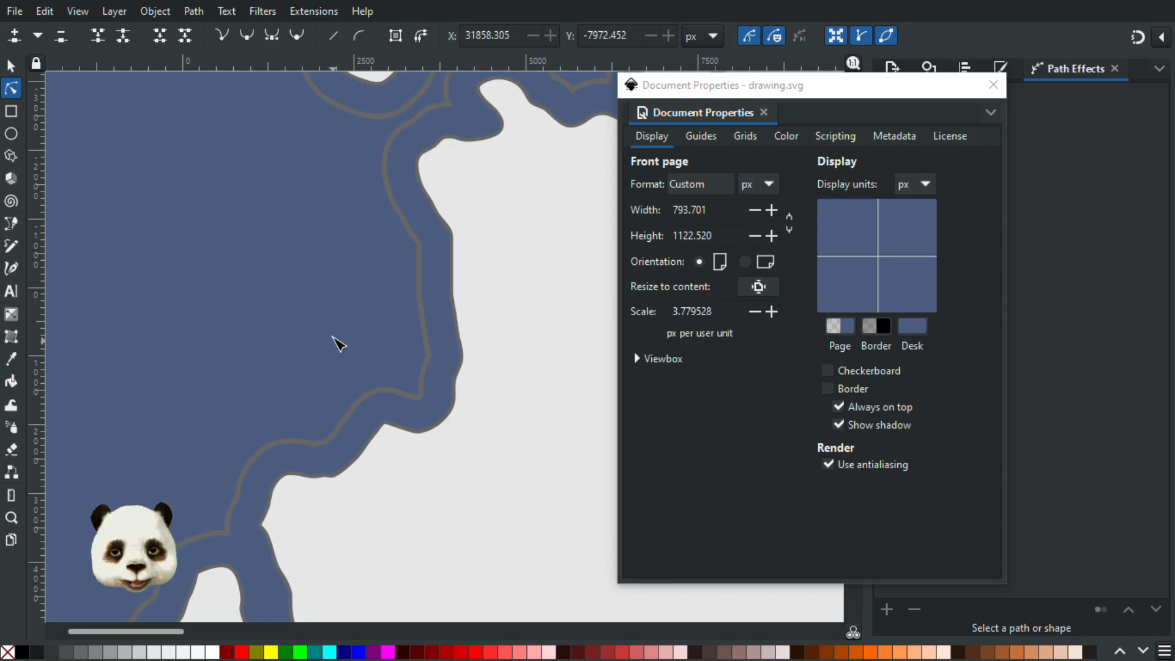
click(994, 86)
Select the offset coastline outline around the landmass, remove its stroke and fill it with cyan.
scroll(614, 187, down, 5)
drag(533, 273, 451, 302)
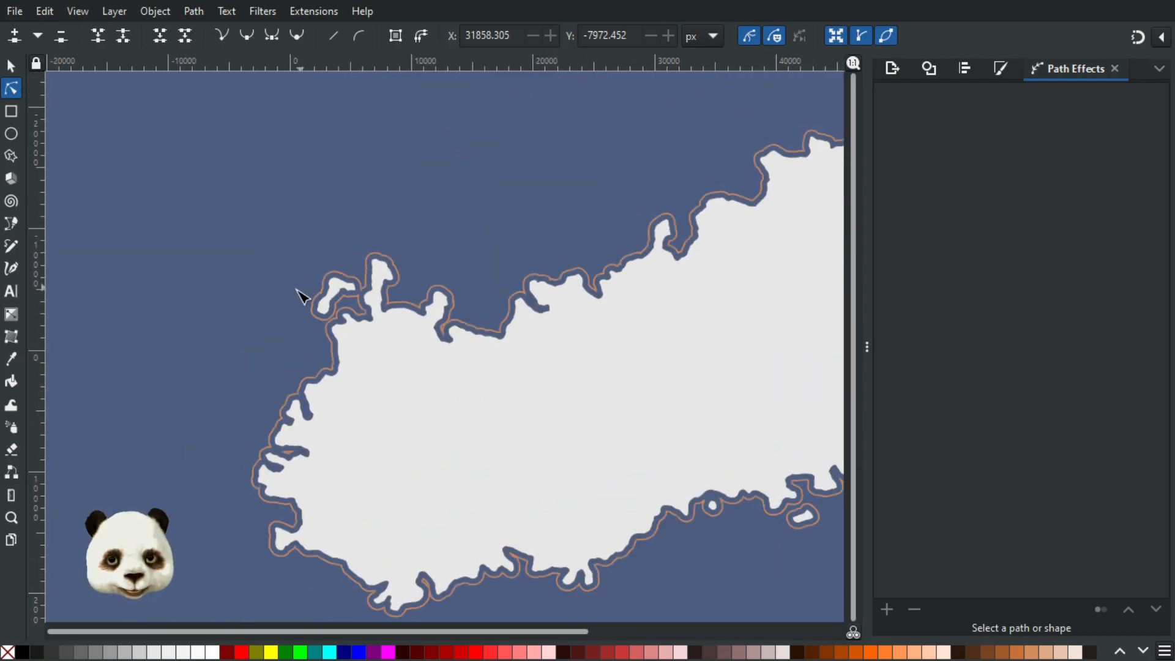
scroll(305, 293, up, 3)
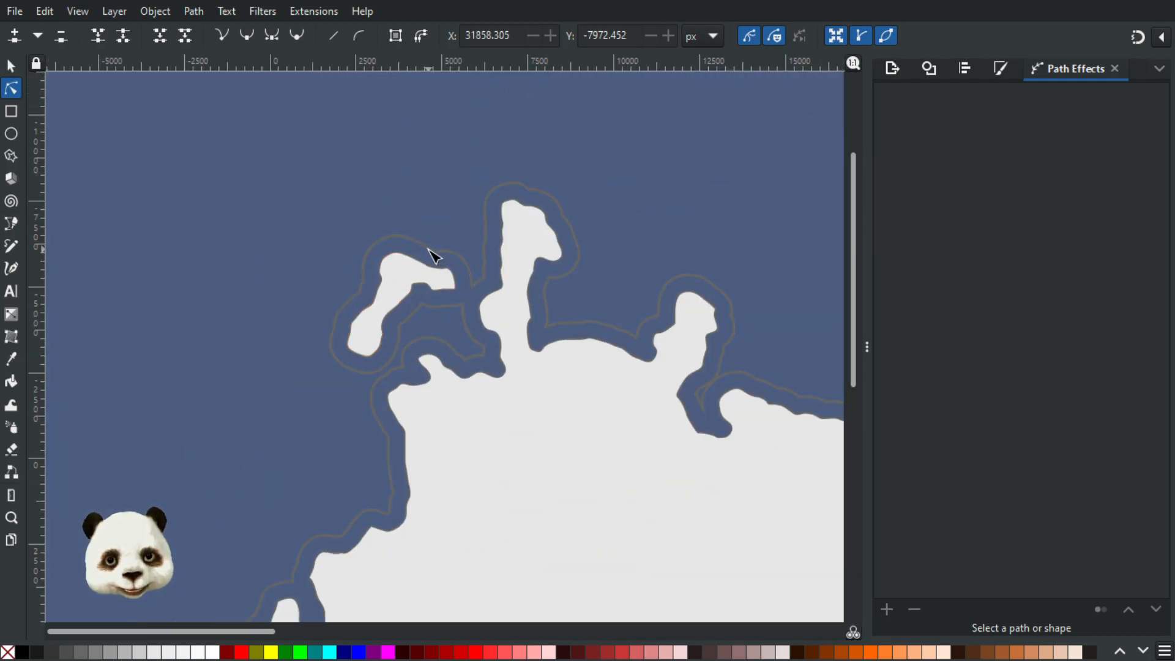
click(430, 250)
scroll(227, 499, up, 2)
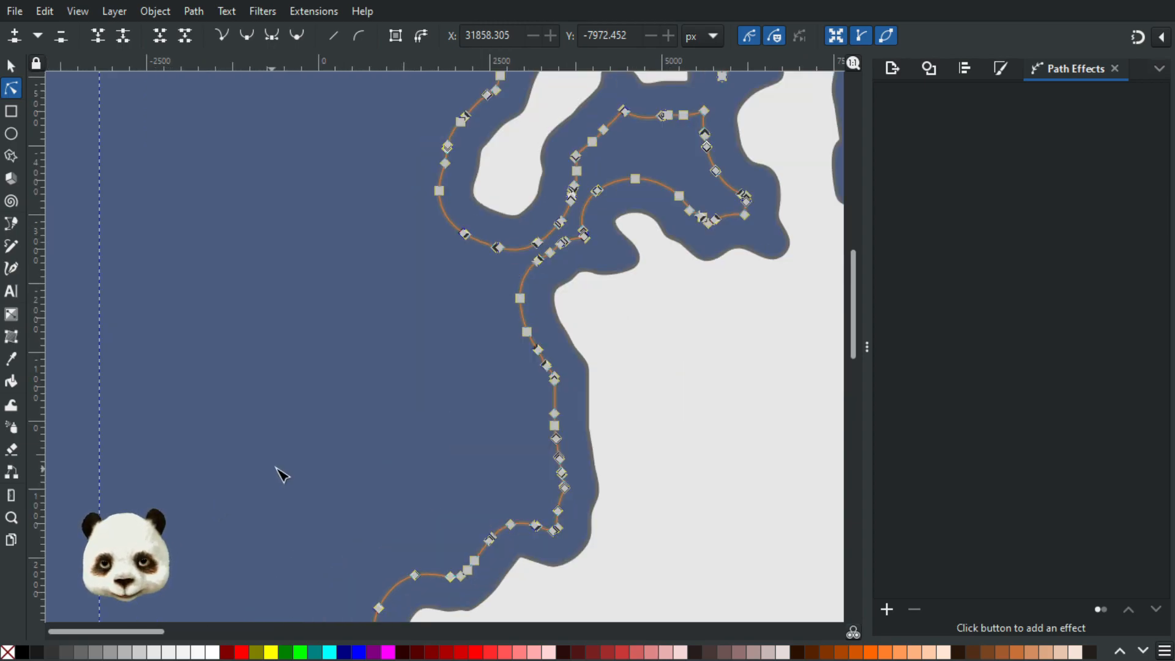
shift+click(11, 649)
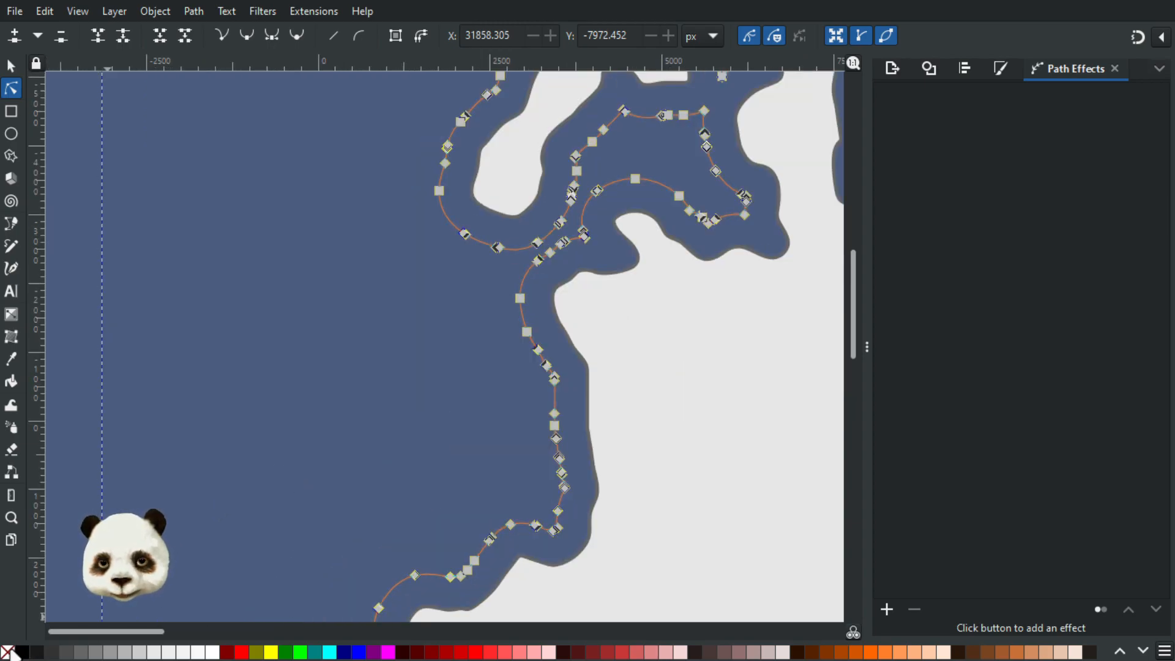
click(331, 652)
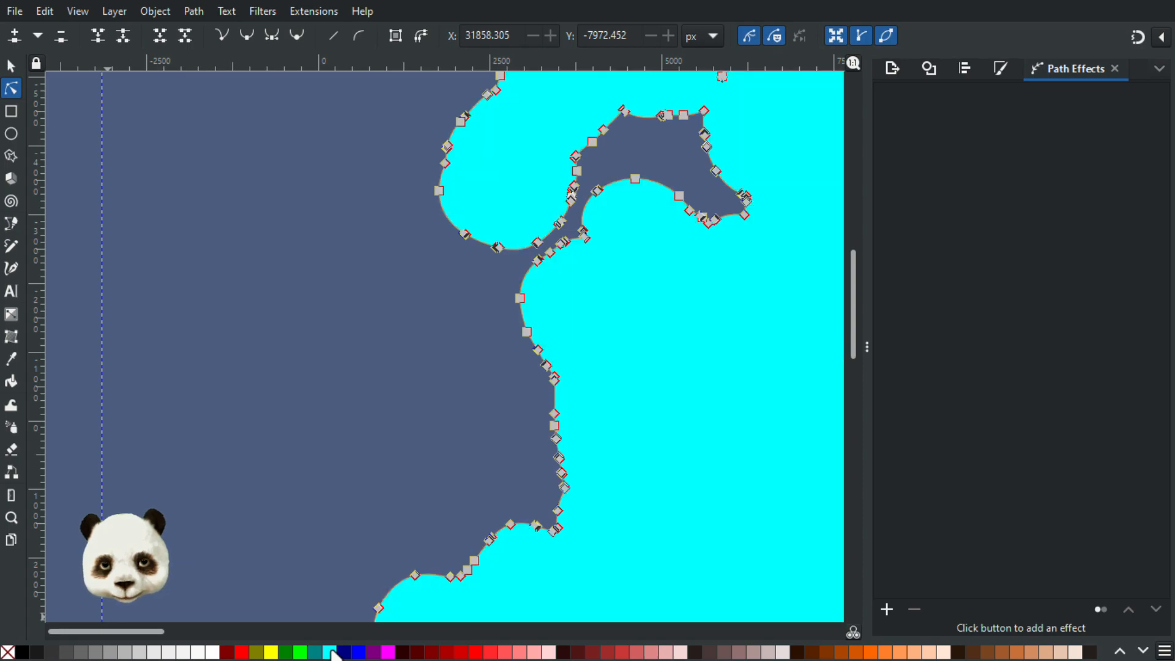
Lower the cyan offset shape in the stacking order so that it lies behind the landmass.
key(s)
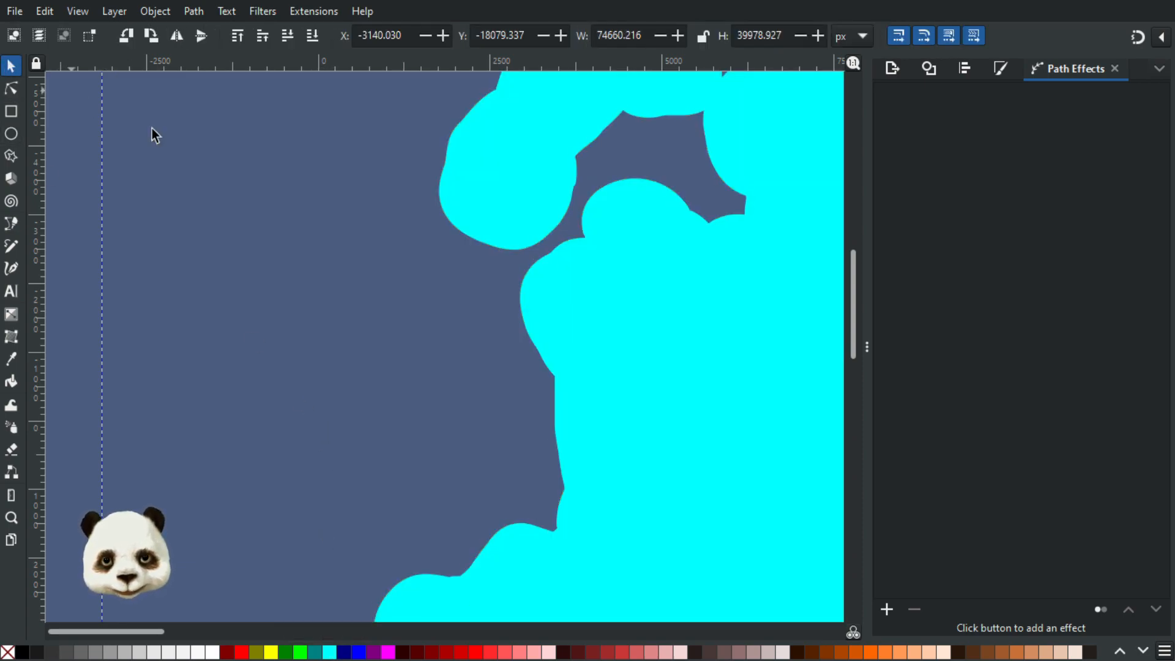
key(Page_Down)
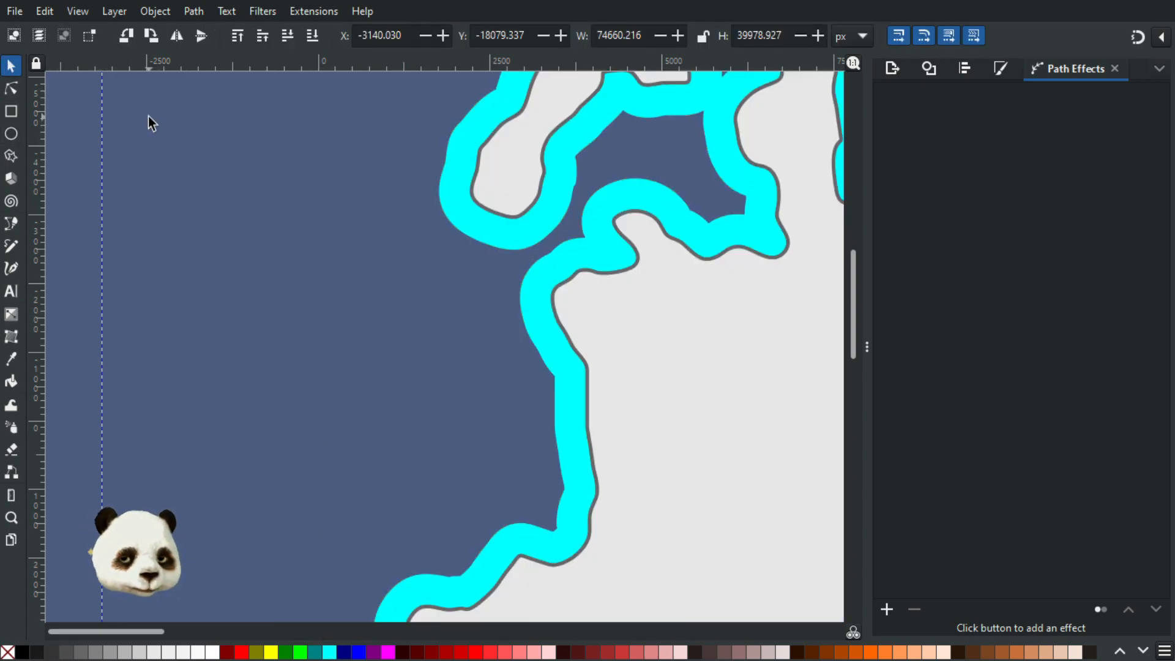
scroll(288, 232, down, 3)
scroll(328, 249, down, 2)
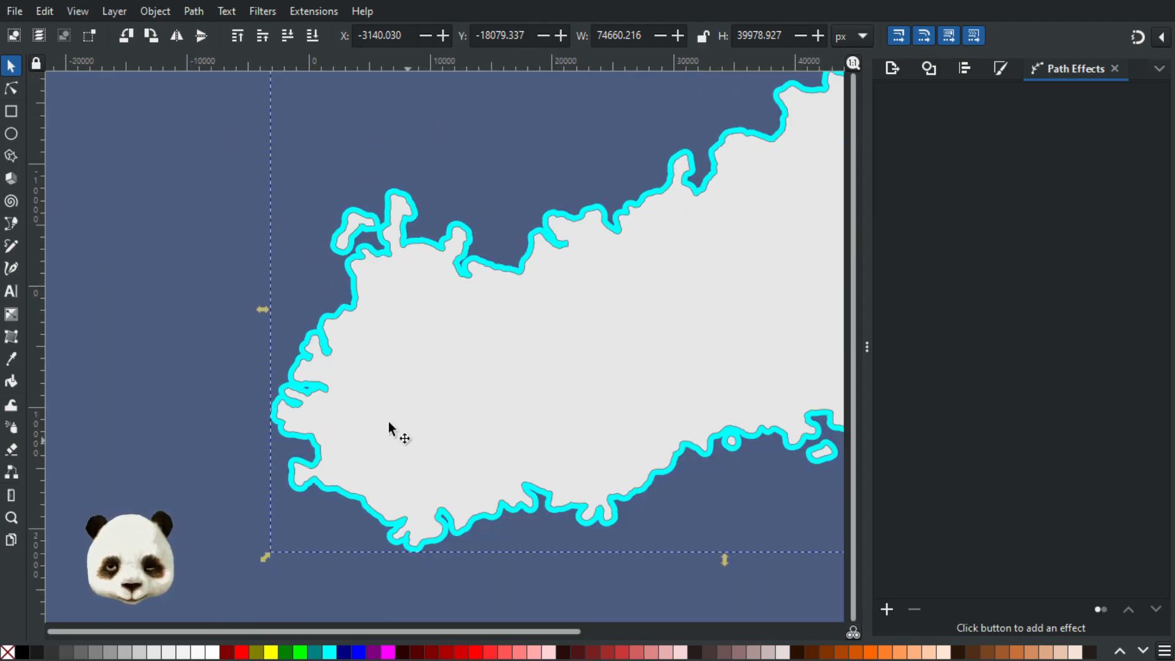
Try sampling the blue sea around the landmass as the offset shape's fill and stroke color.
key(d)
click(311, 174)
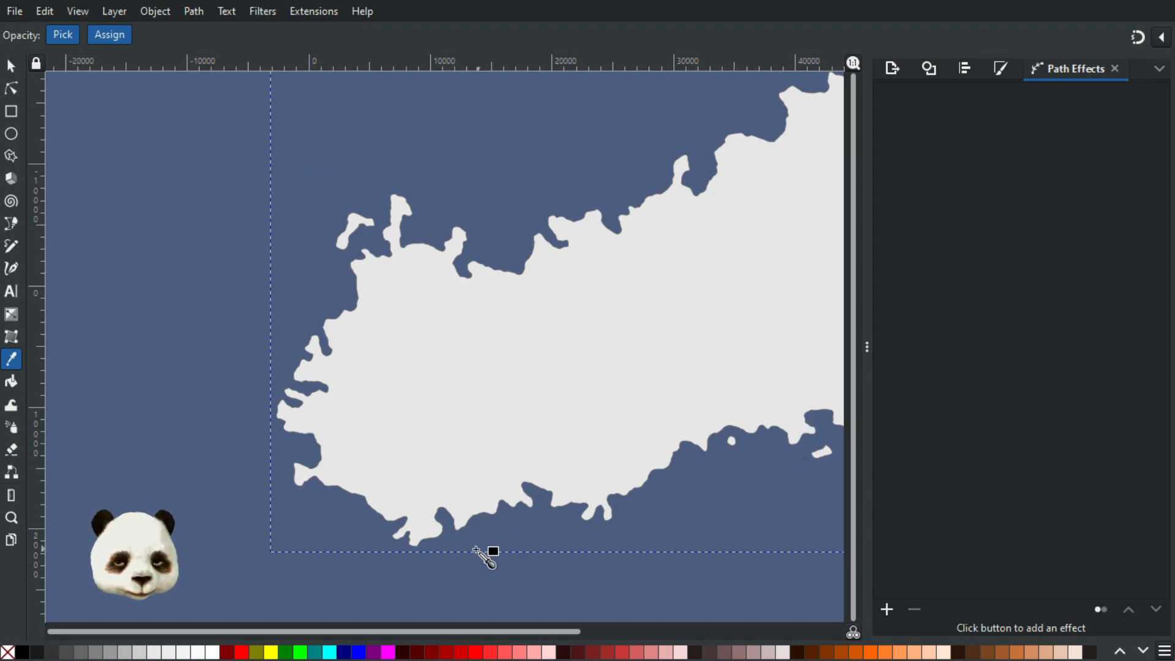
key(ctrl+shift+f)
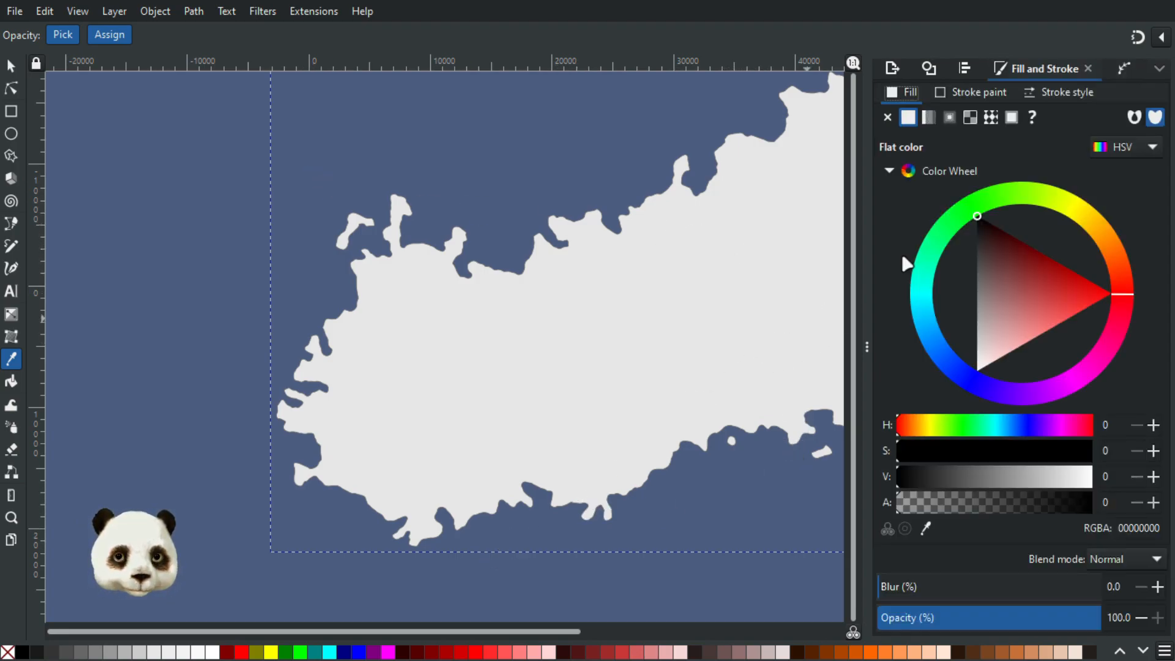
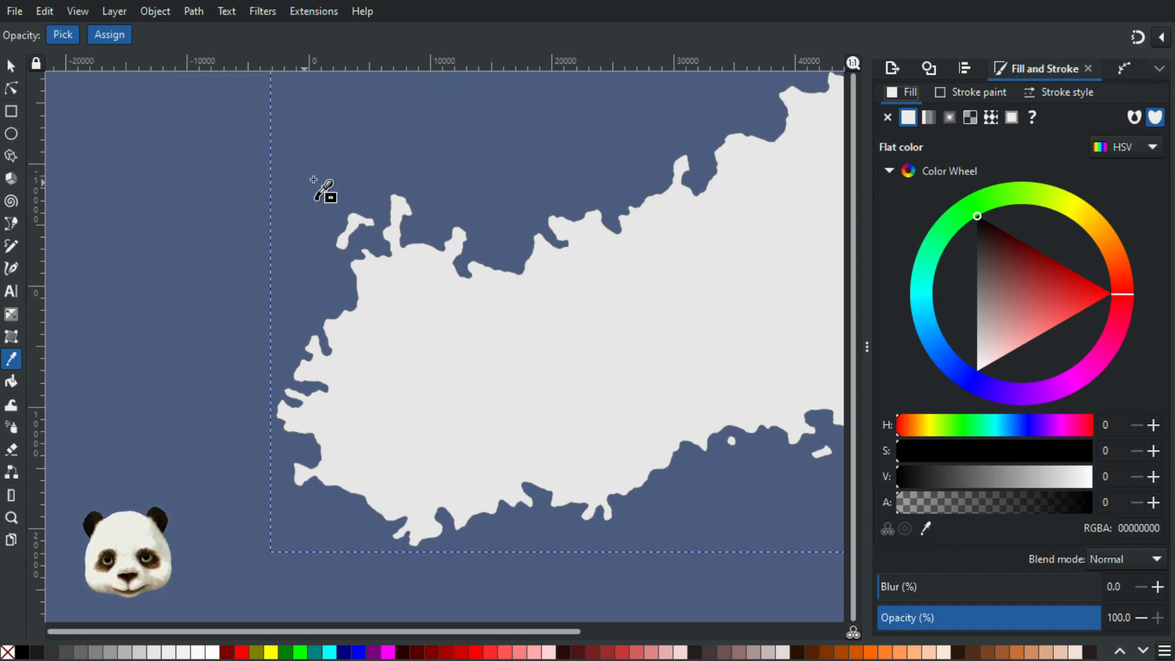
key(alt+Tab)
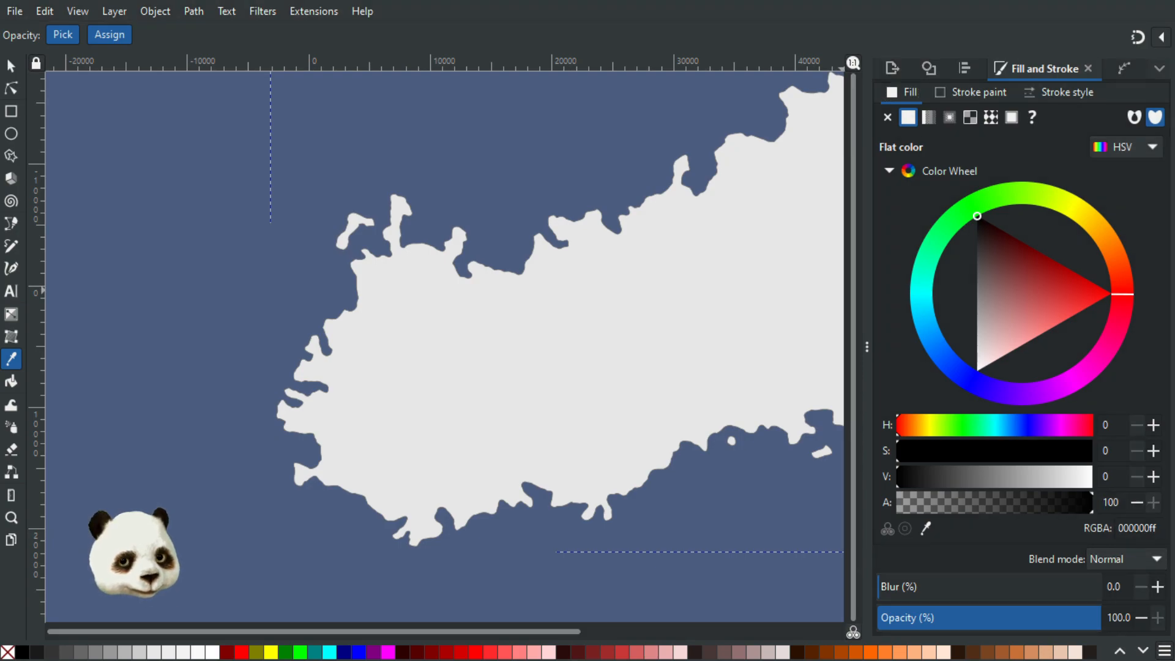
shift+click(475, 155)
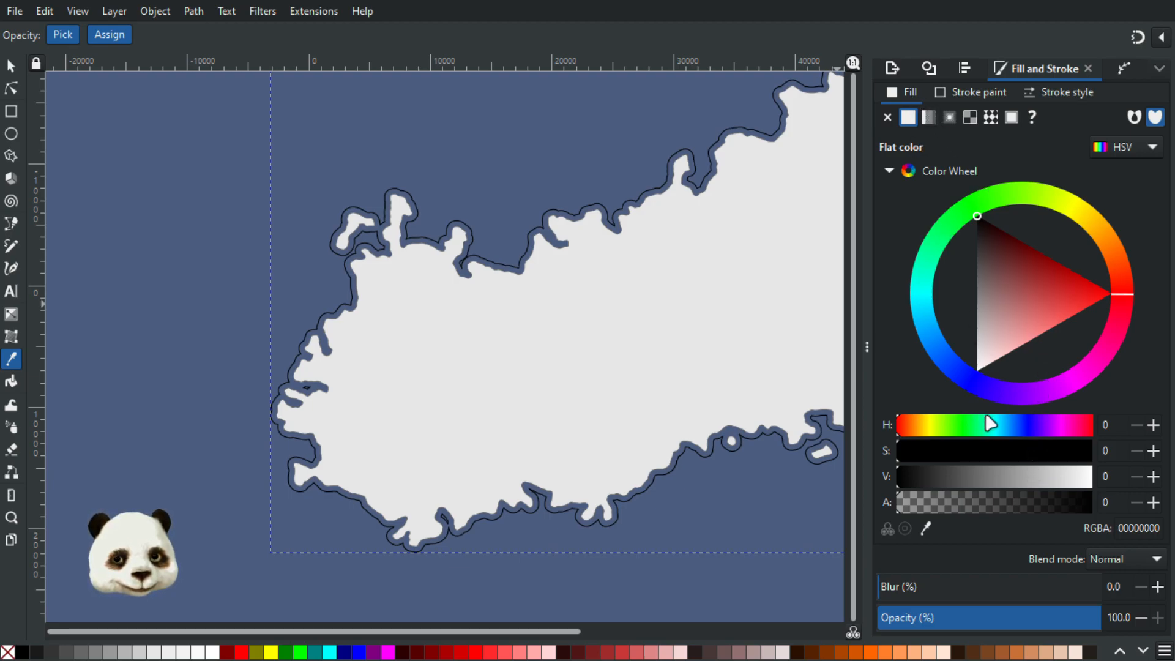
Adjust the offset shape's fill color to hue 230, saturation 44 and value 51.
click(1024, 427)
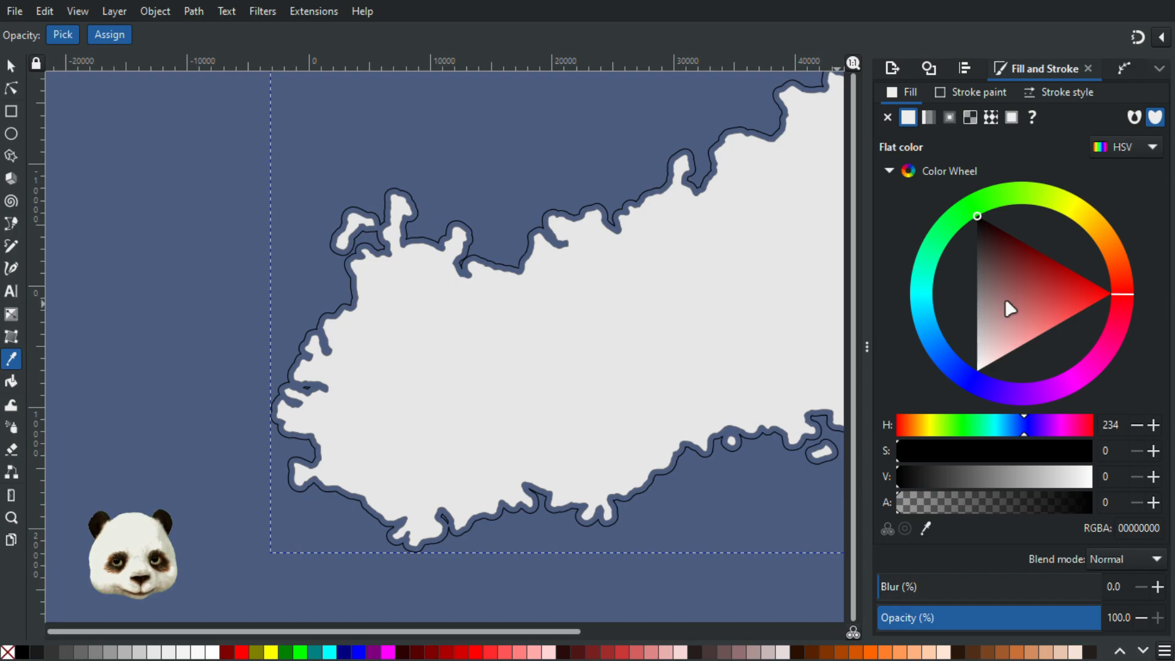
mouse_move(1021, 287)
mouse_down()
mouse_move(1030, 281)
mouse_move(1015, 292)
mouse_up()
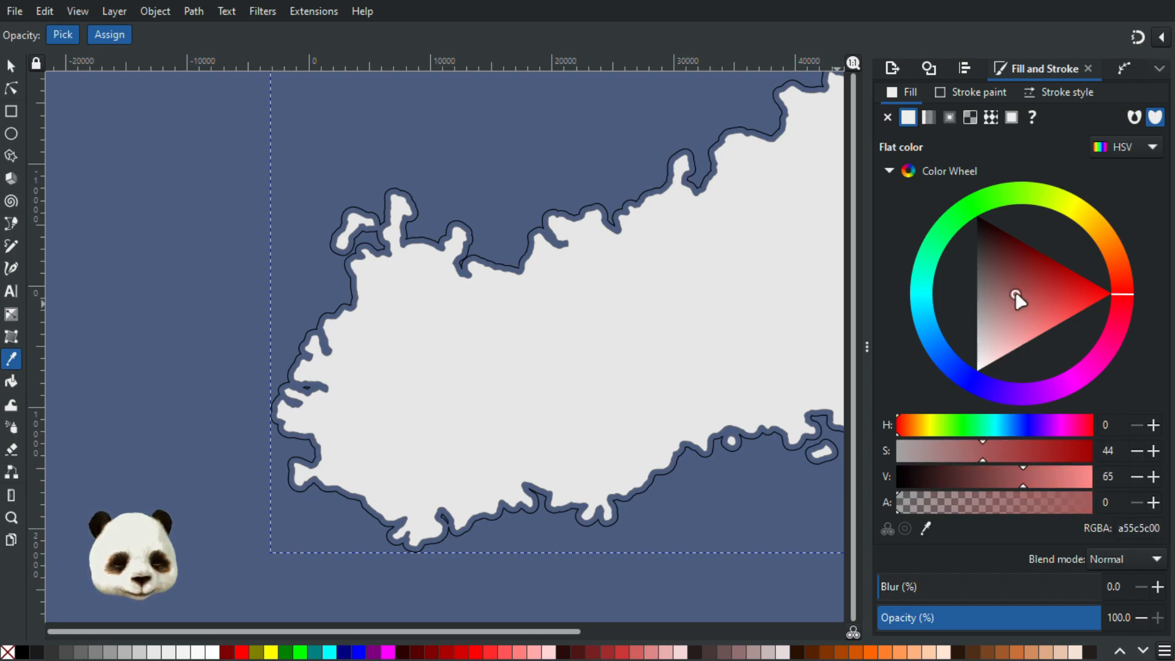
drag(1111, 299, 956, 376)
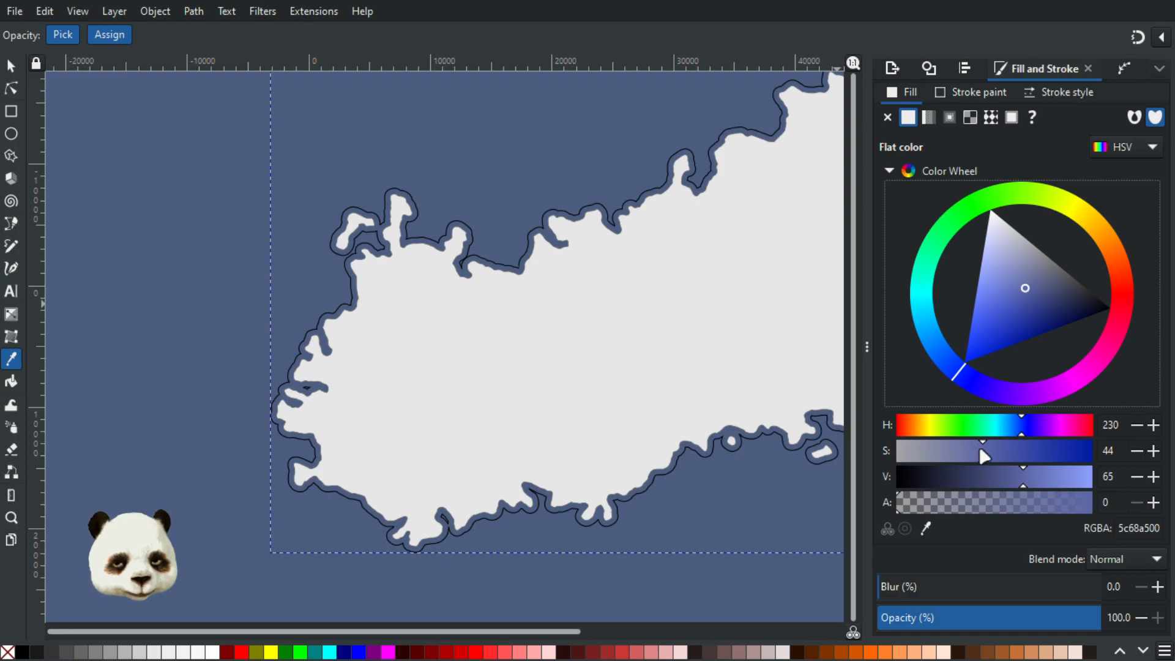
mouse_move(957, 475)
mouse_down()
mouse_move(1008, 472)
mouse_move(979, 478)
mouse_move(996, 480)
mouse_up()
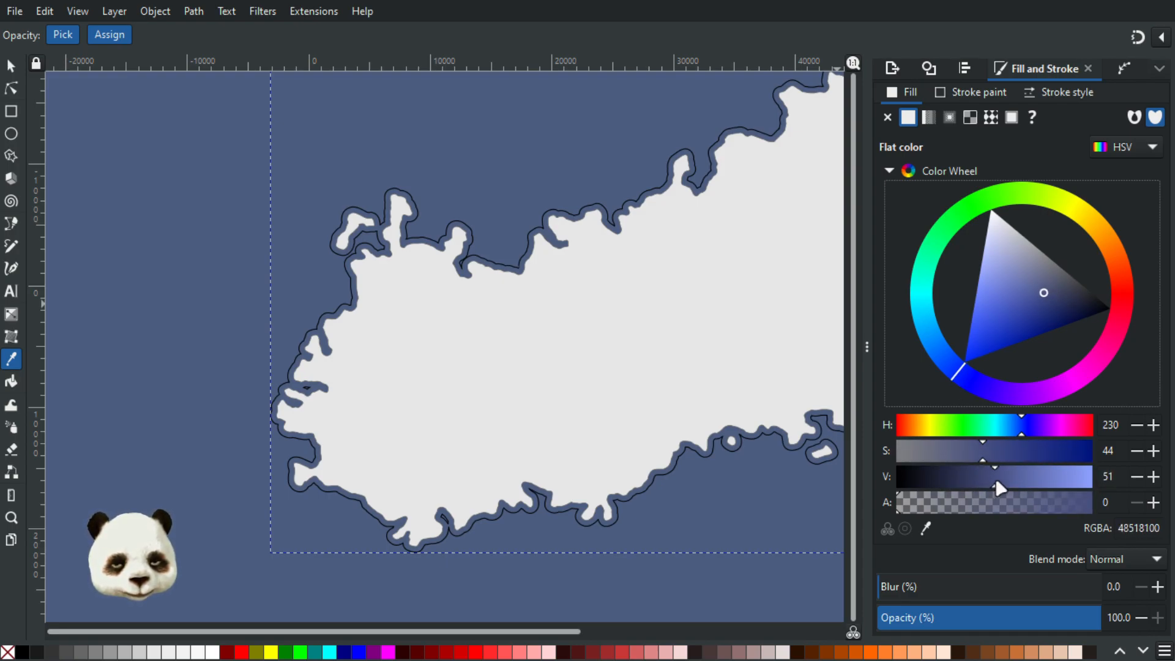
Remove the offset shape's stroke and try the palette's cyan and red (#FF0000) as its fill.
click(330, 653)
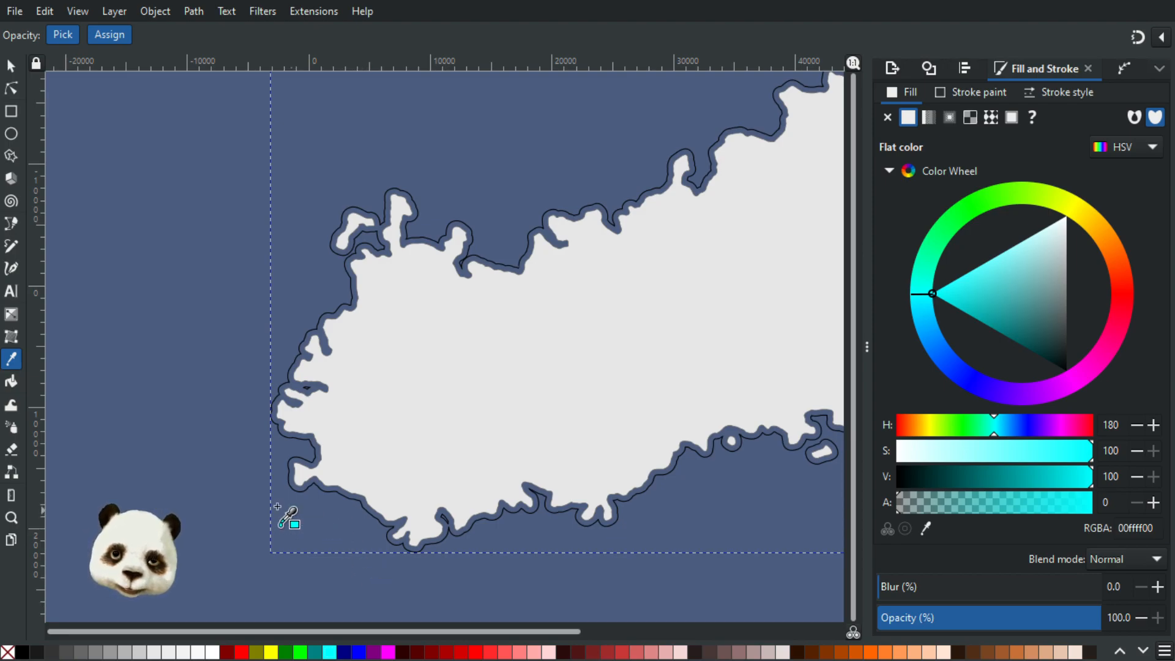
scroll(298, 405, up, 1)
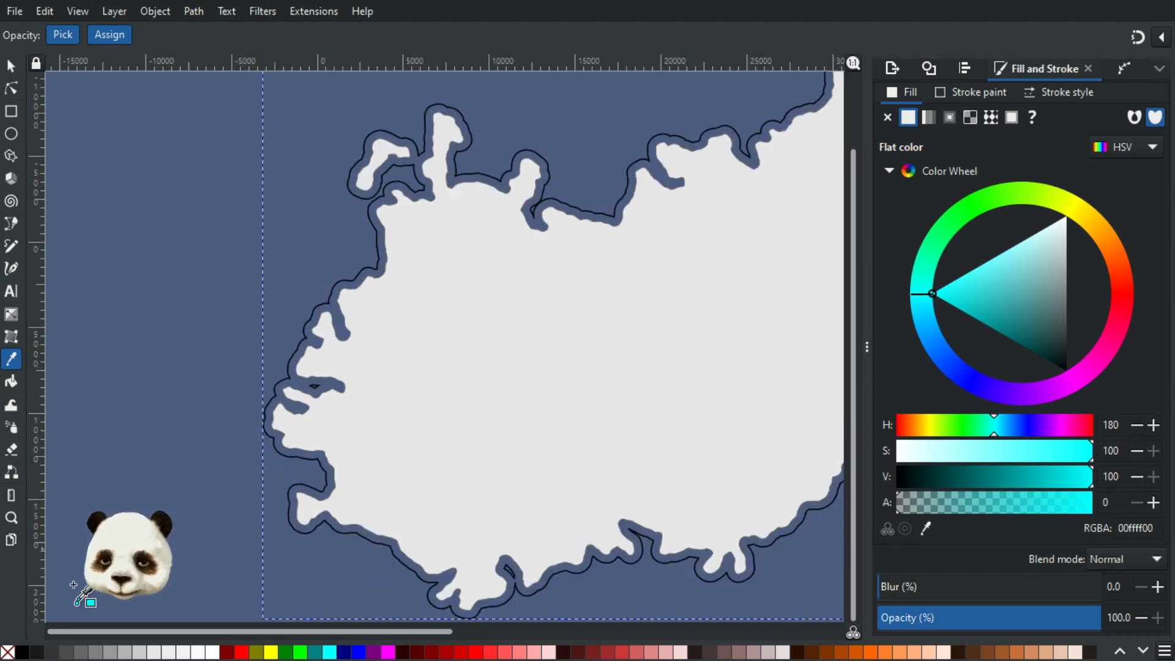
shift+click(9, 651)
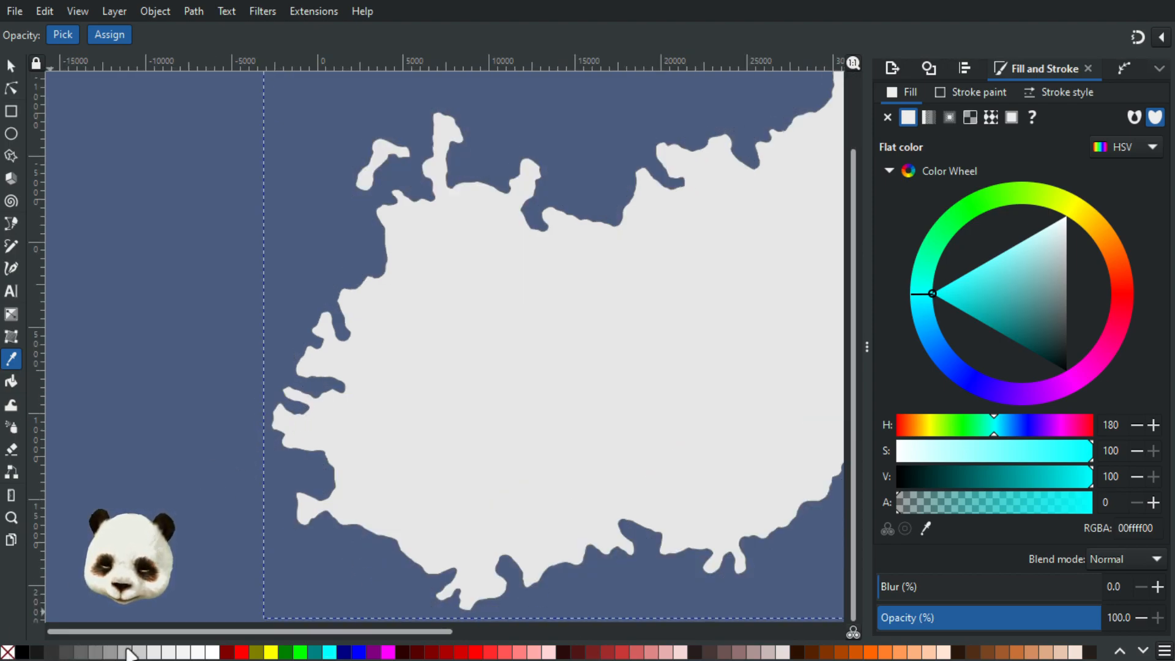
click(242, 653)
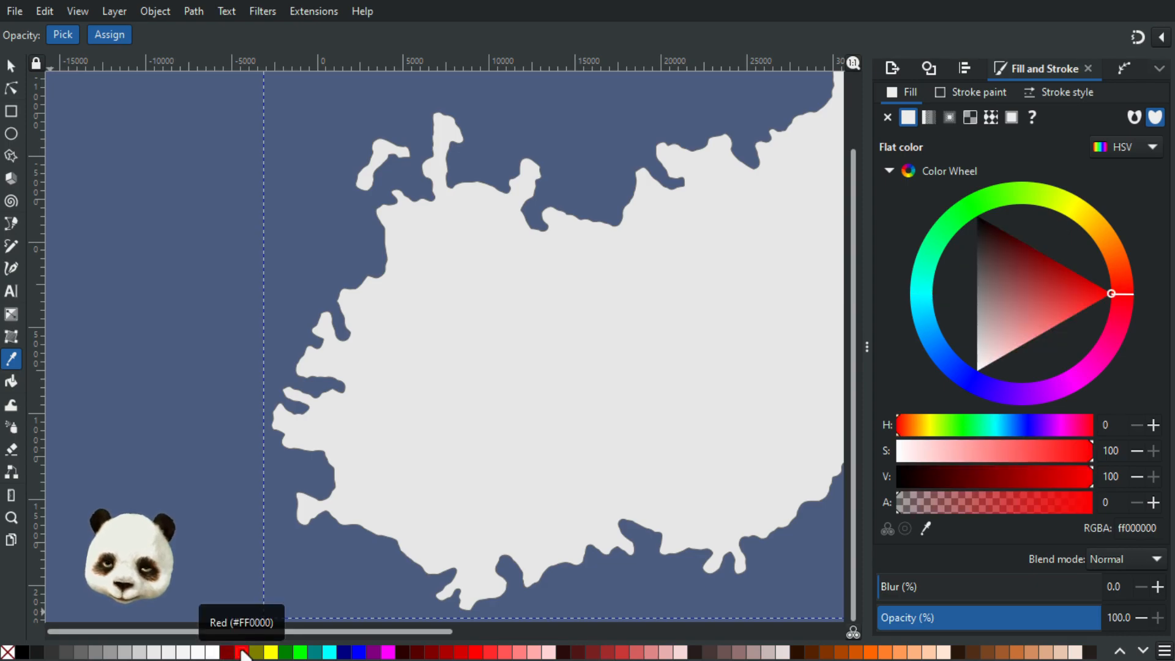
Try dark red and red as the offset shape's fill and give the shape a black stroke.
click(227, 652)
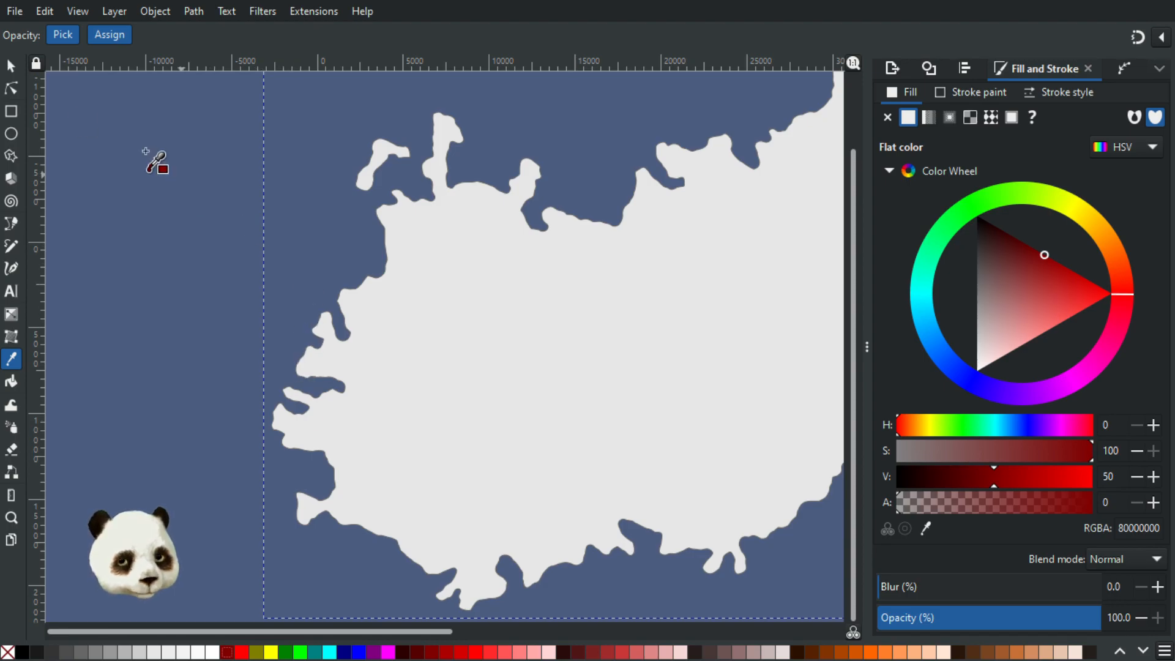
click(10, 69)
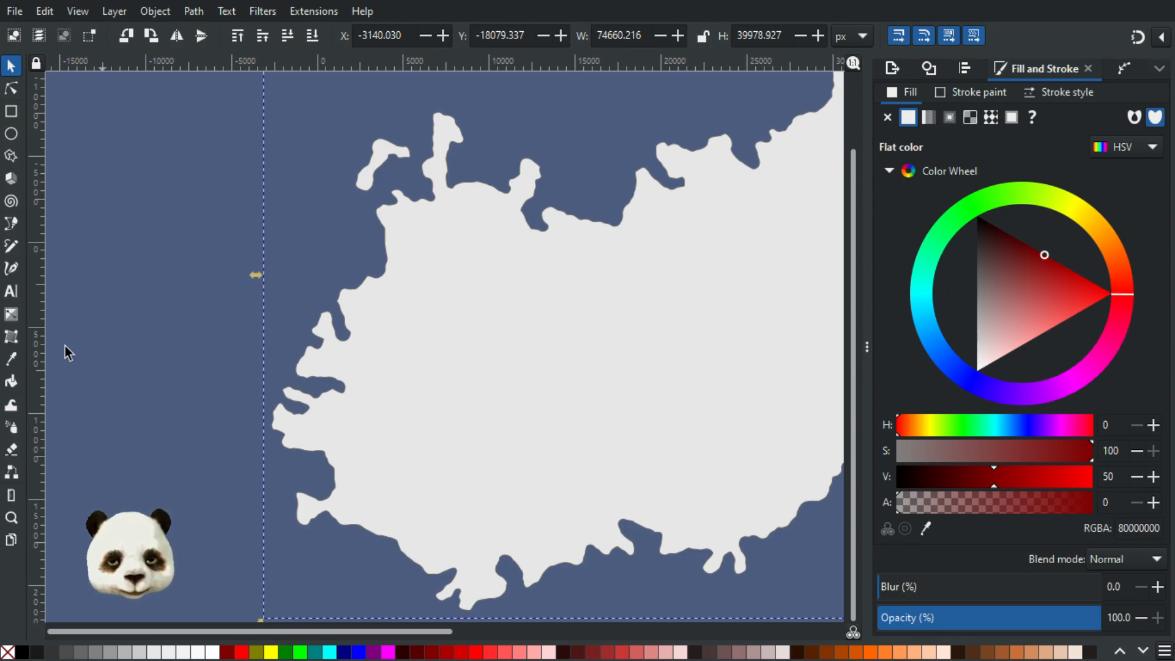
shift+click(23, 651)
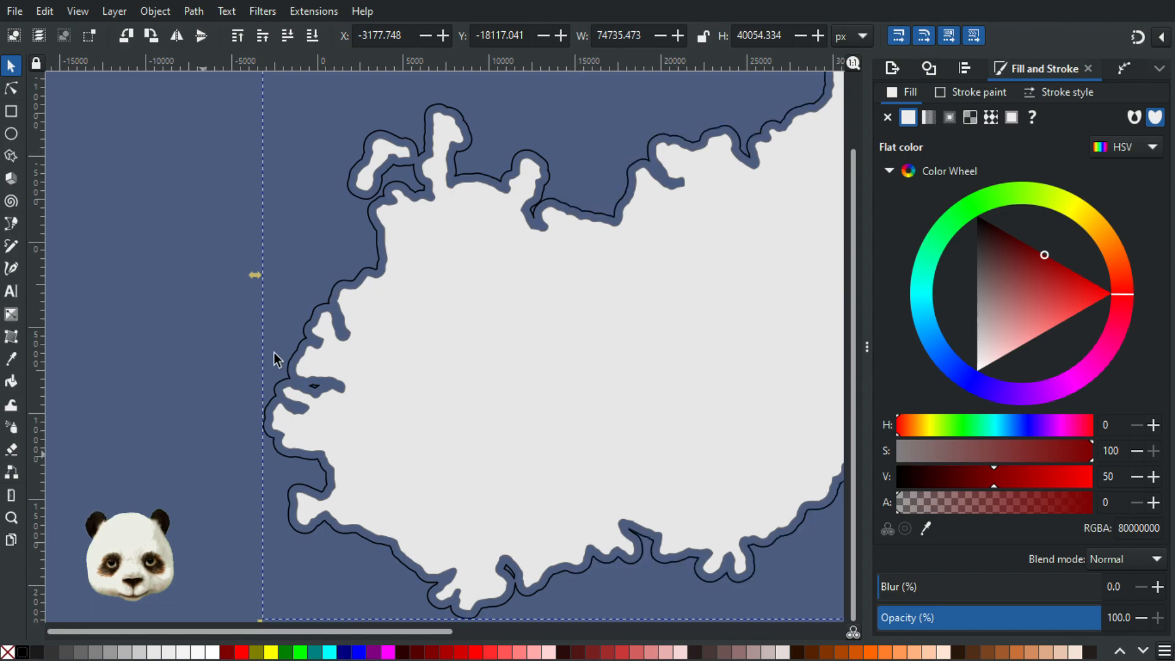
scroll(488, 192, up, 4)
scroll(553, 196, down, 4)
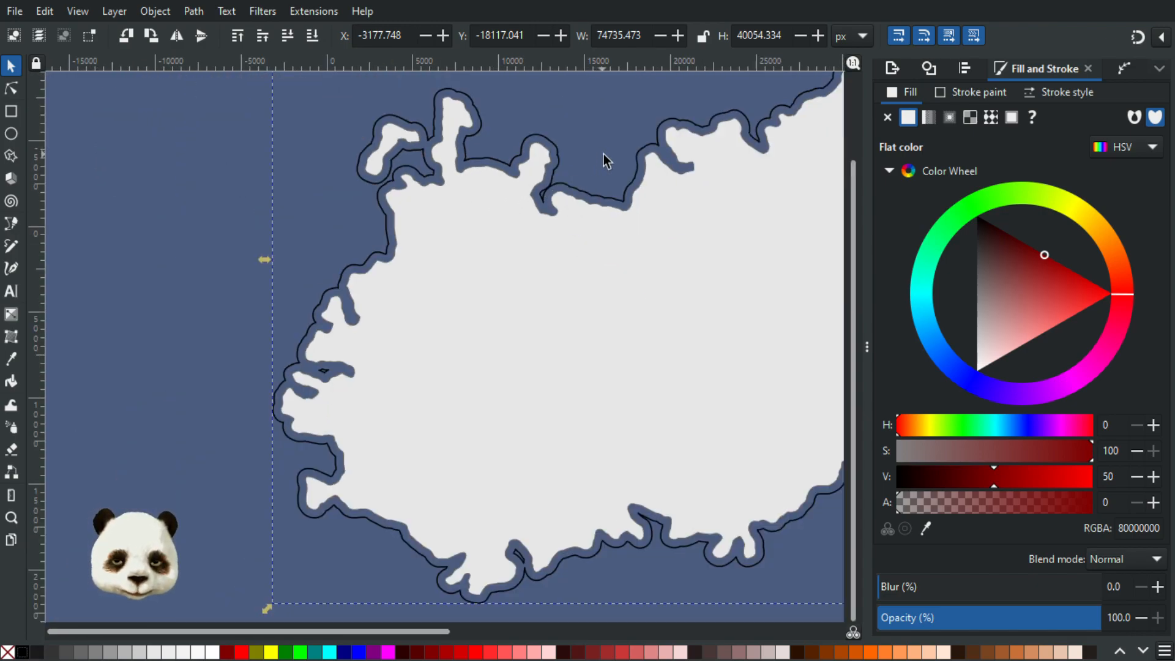
click(243, 652)
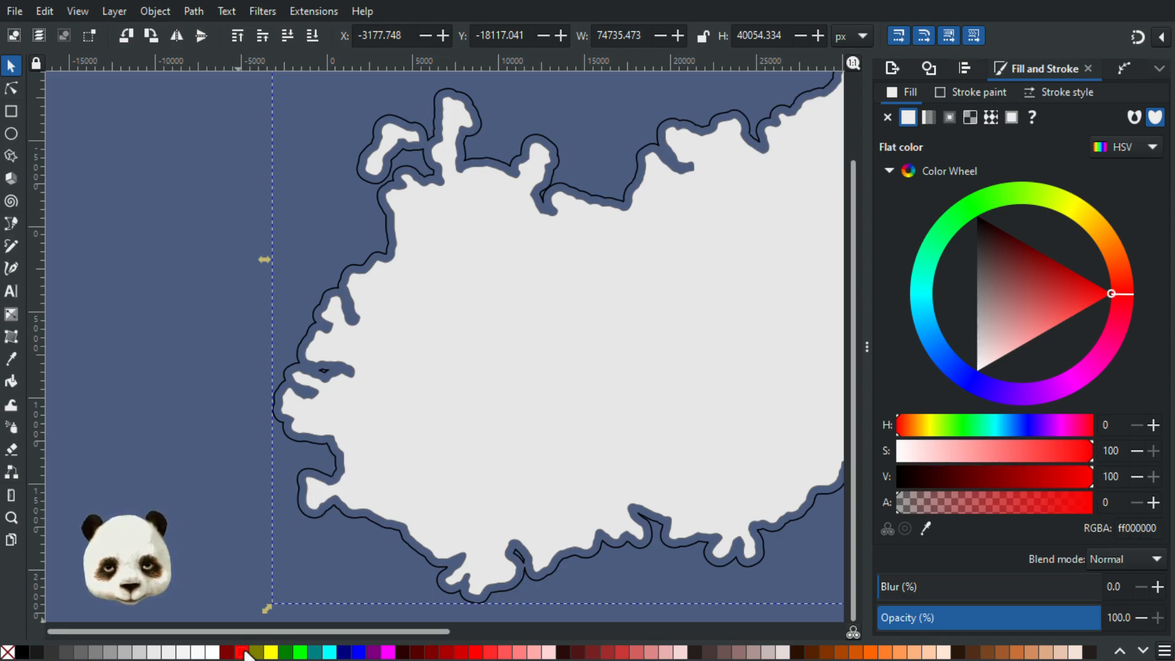
click(228, 653)
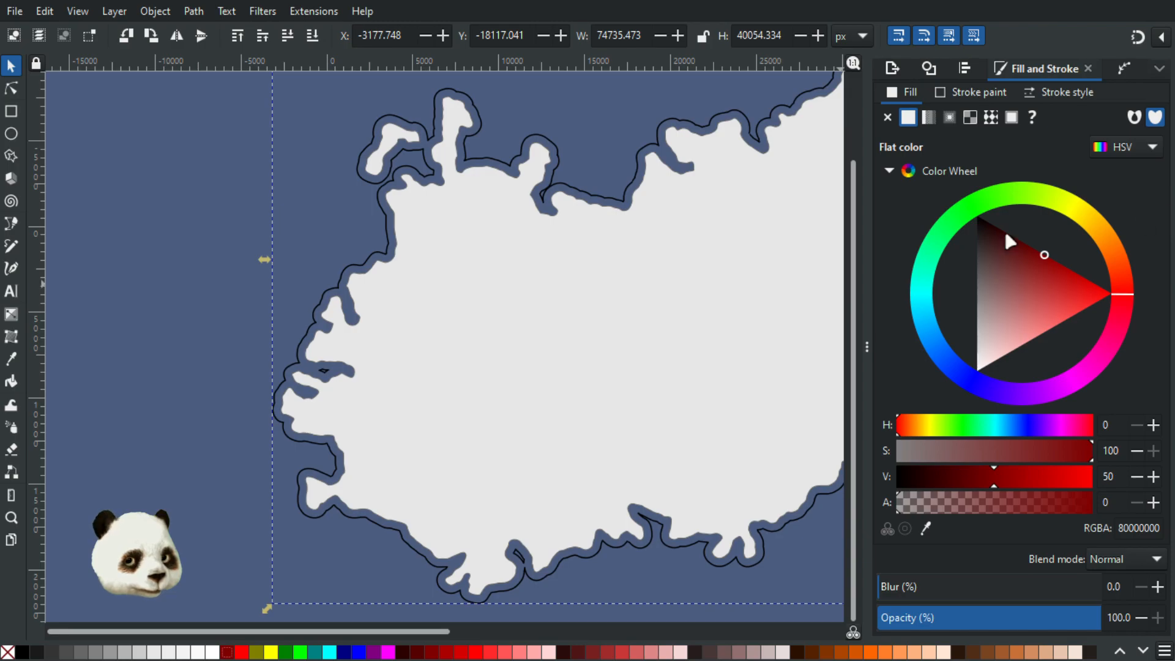
click(1125, 67)
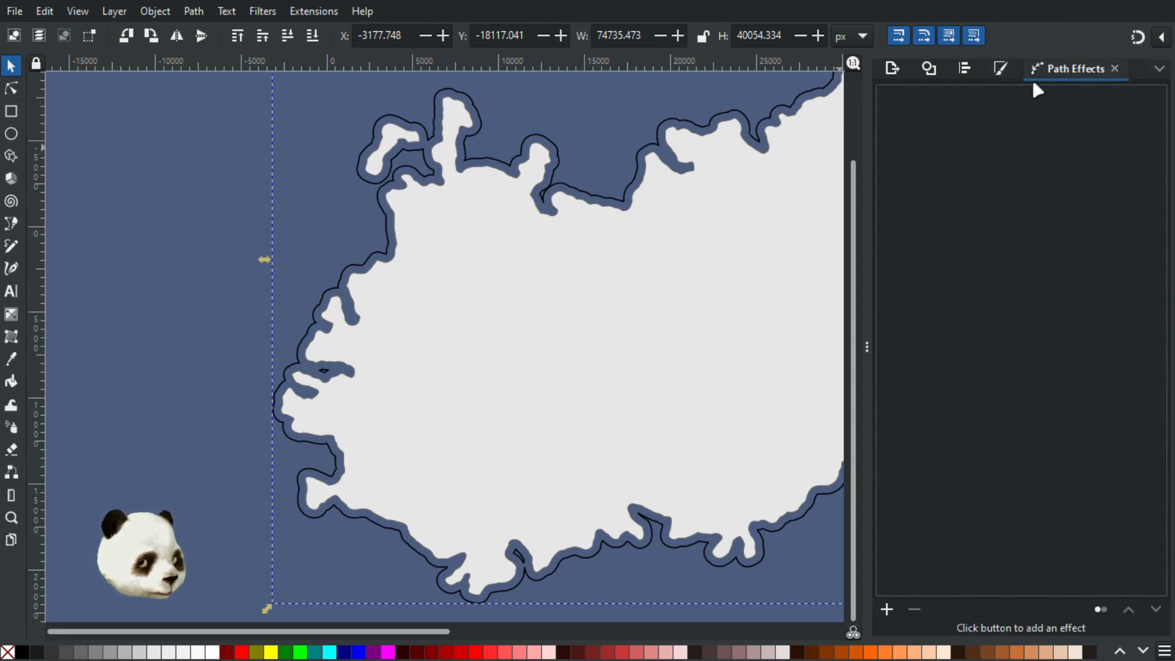
click(999, 68)
Fill the offset shape with fully opaque cyan and lower it behind the landmass.
drag(640, 165, 527, 214)
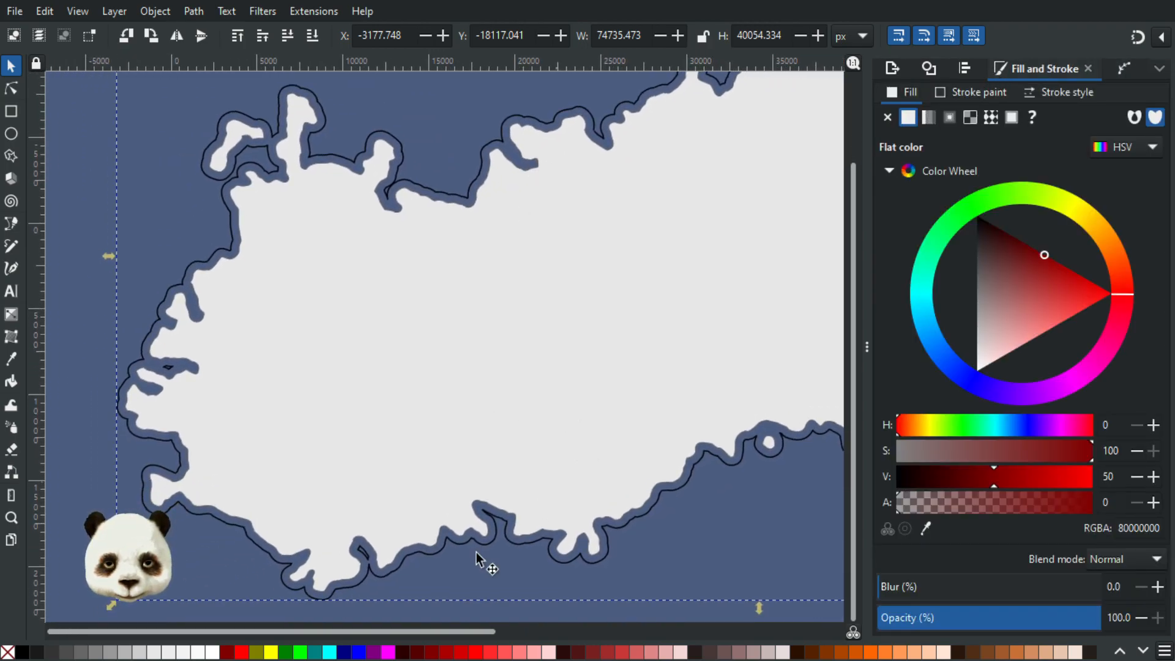
click(330, 654)
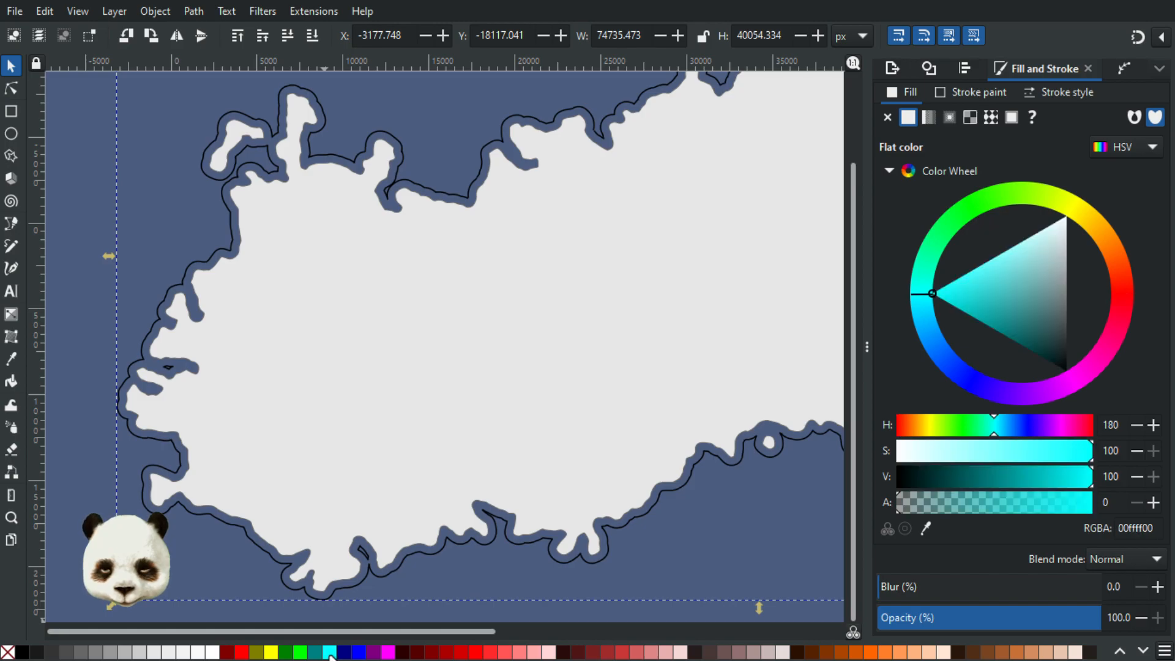
drag(938, 499, 1102, 502)
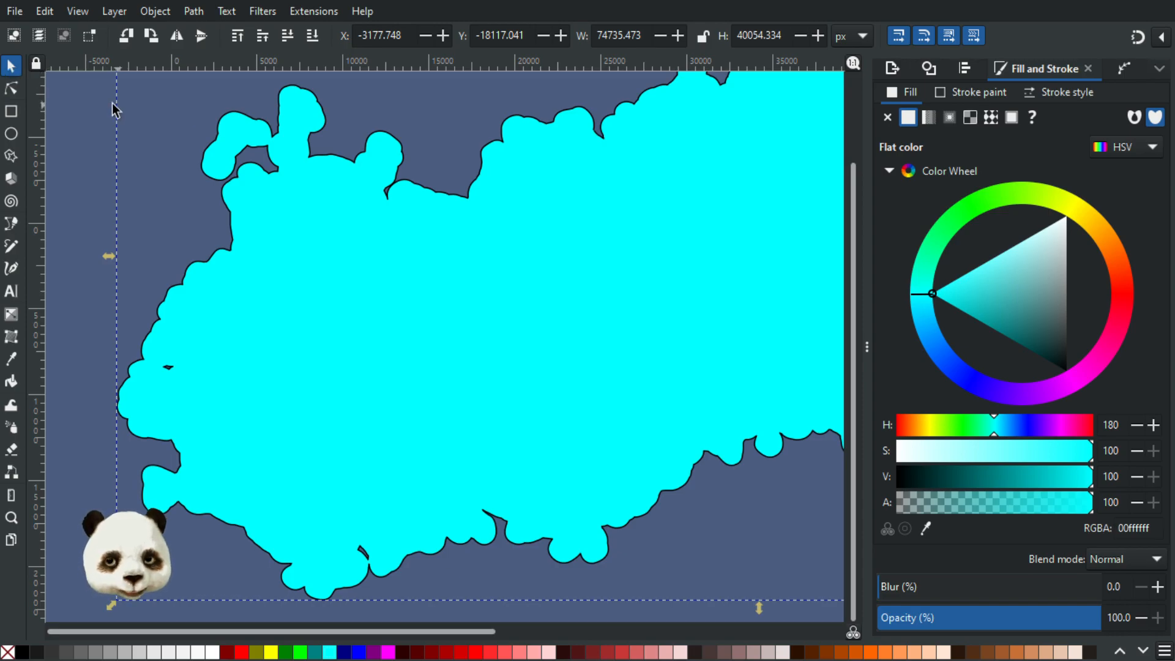
key(Page_Down)
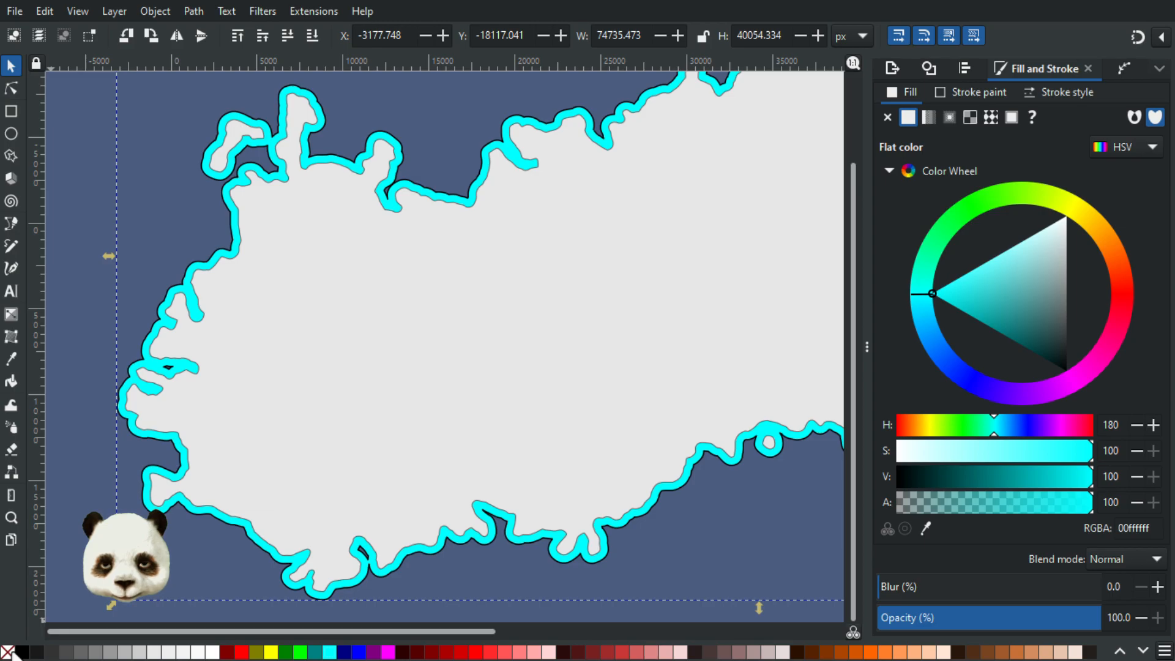
Remove the offset shape's black stroke, try sampling the surrounding sea as its fill, and set the fill's alpha to 100.
key(d)
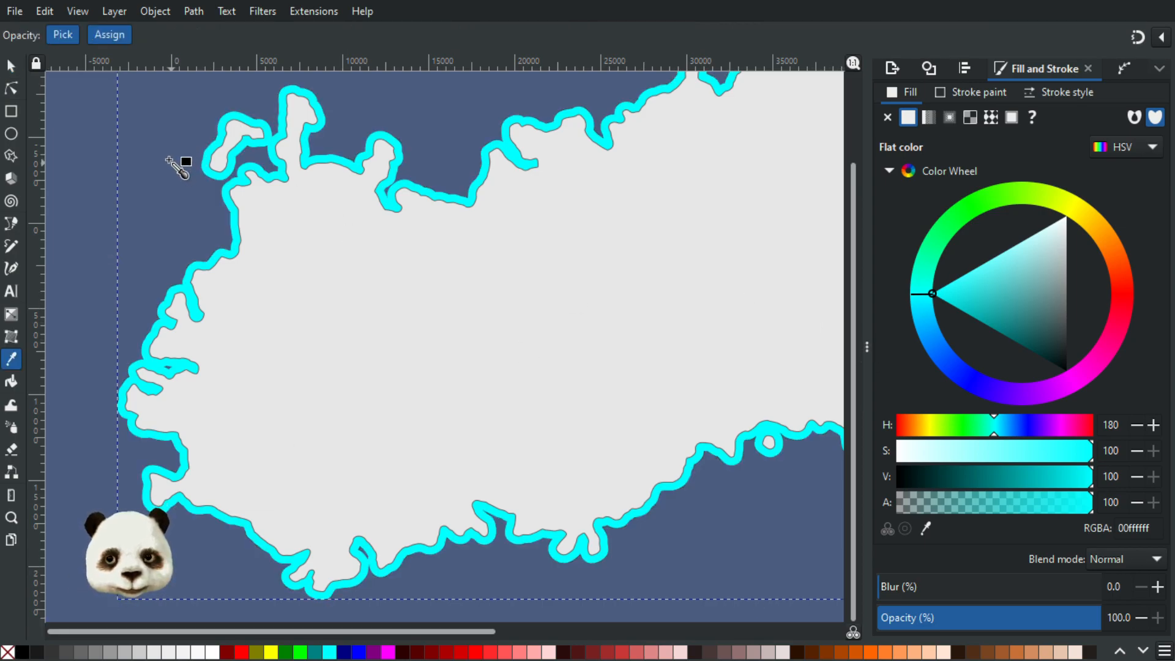
click(169, 161)
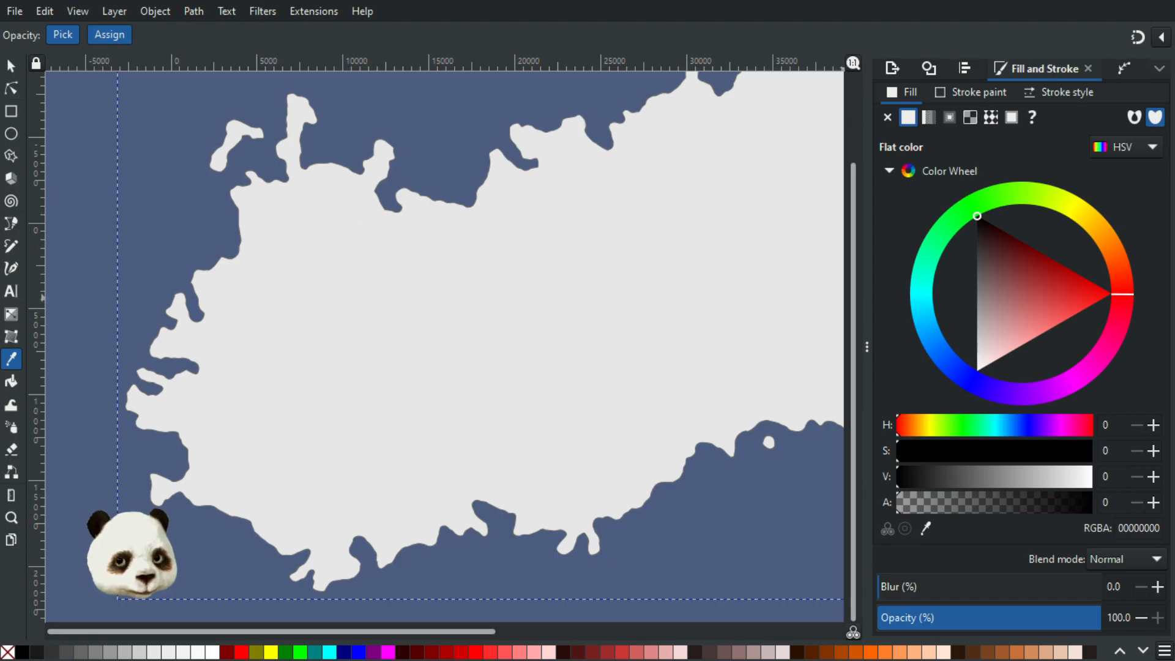
drag(955, 514, 1115, 498)
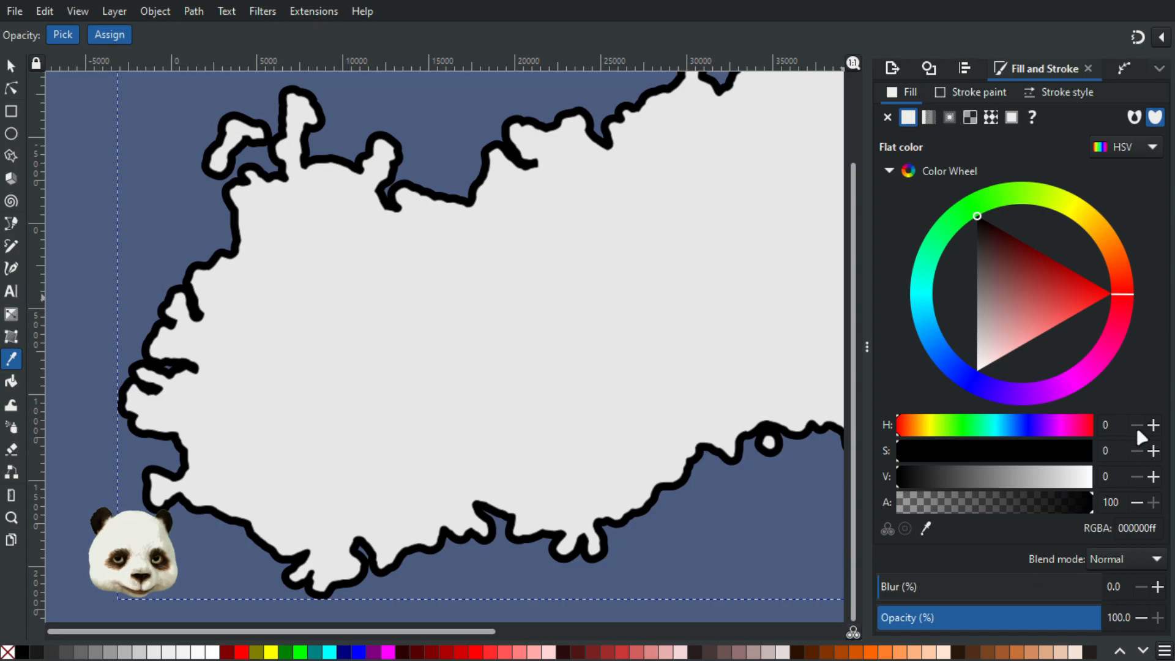
Set the offset shape's fill to the blue RGBA value 4b5d8000, then raise its alpha to 100.
click(1145, 528)
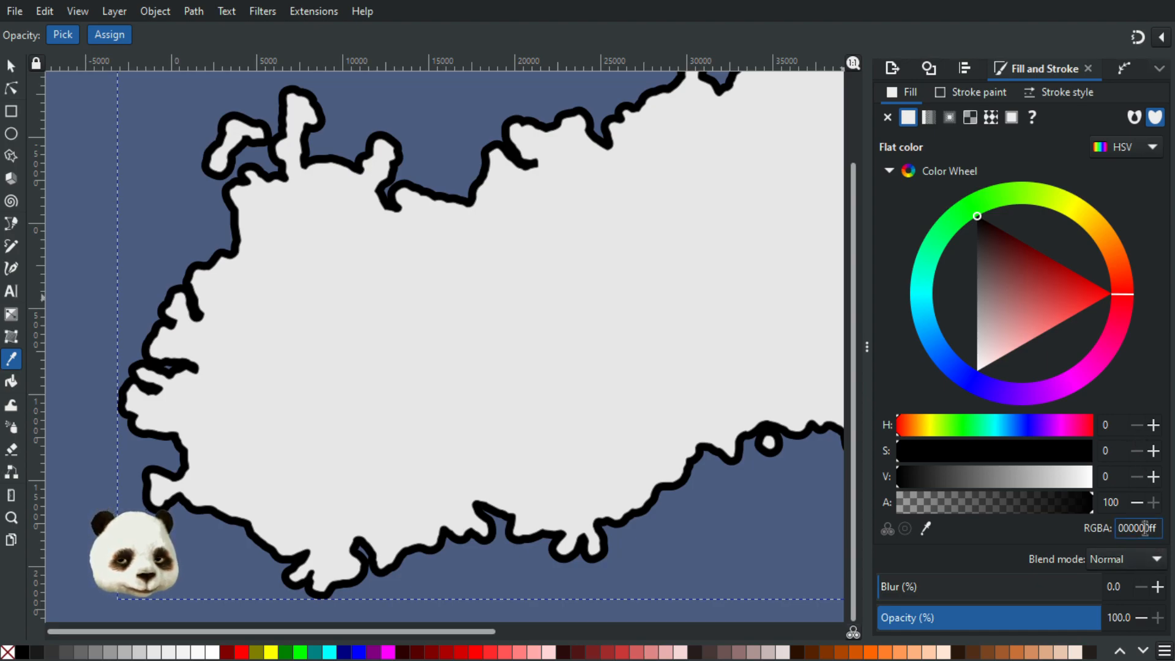
key(ctrl+a)
text(4b5d8000)
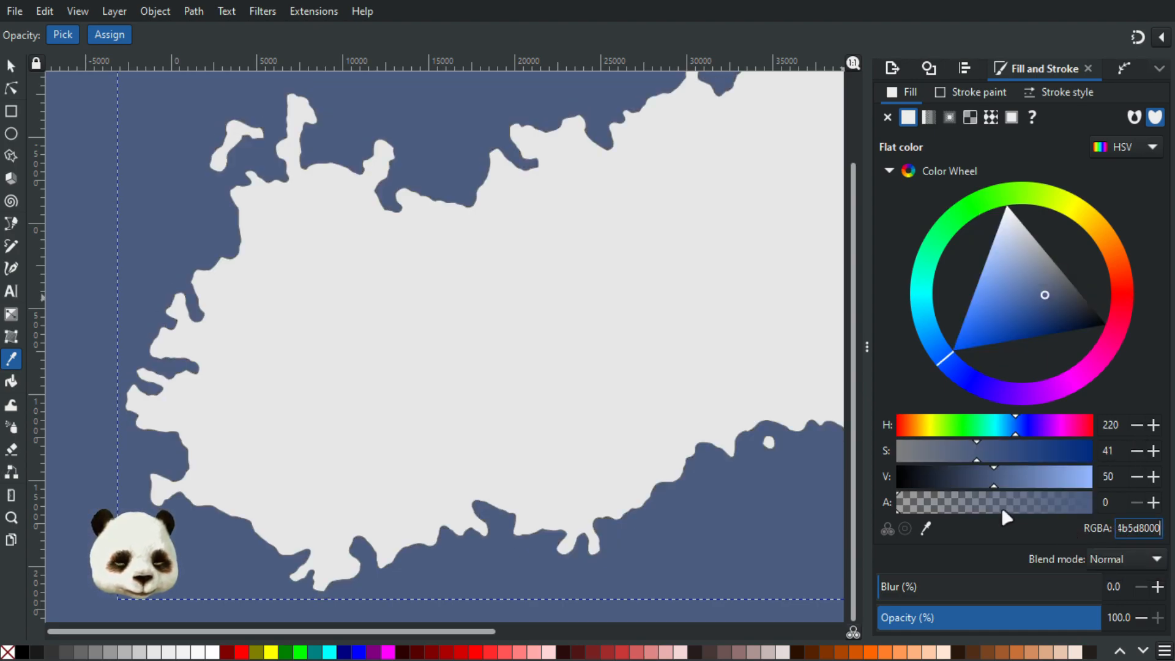
drag(980, 508, 1169, 517)
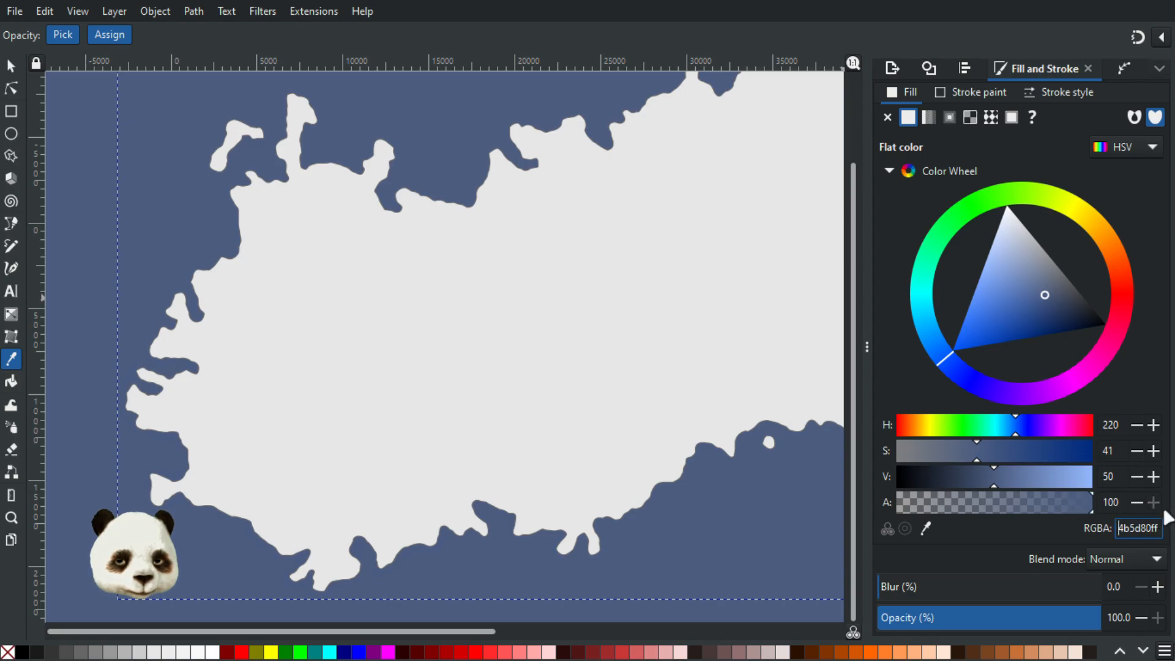
Adjust the offset shape's fill to a pale teal with hue 184, saturation 29 and value 81.
drag(1045, 300, 1021, 285)
drag(1014, 432, 1004, 432)
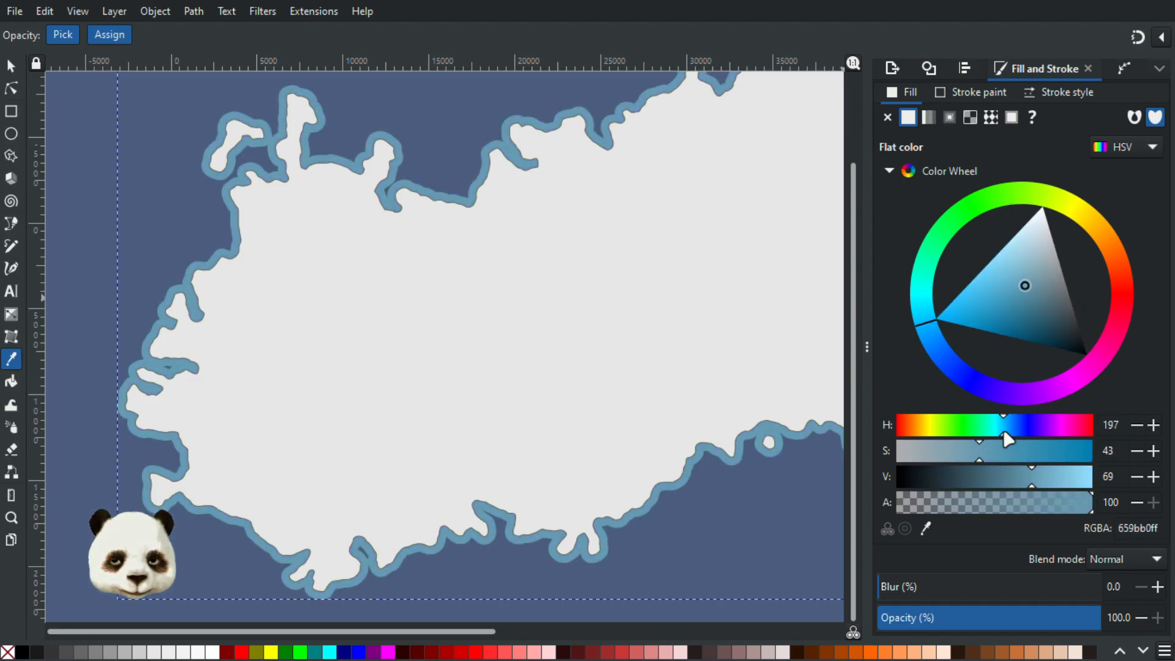
mouse_move(1021, 289)
mouse_down()
mouse_move(1012, 262)
mouse_move(1013, 273)
mouse_up()
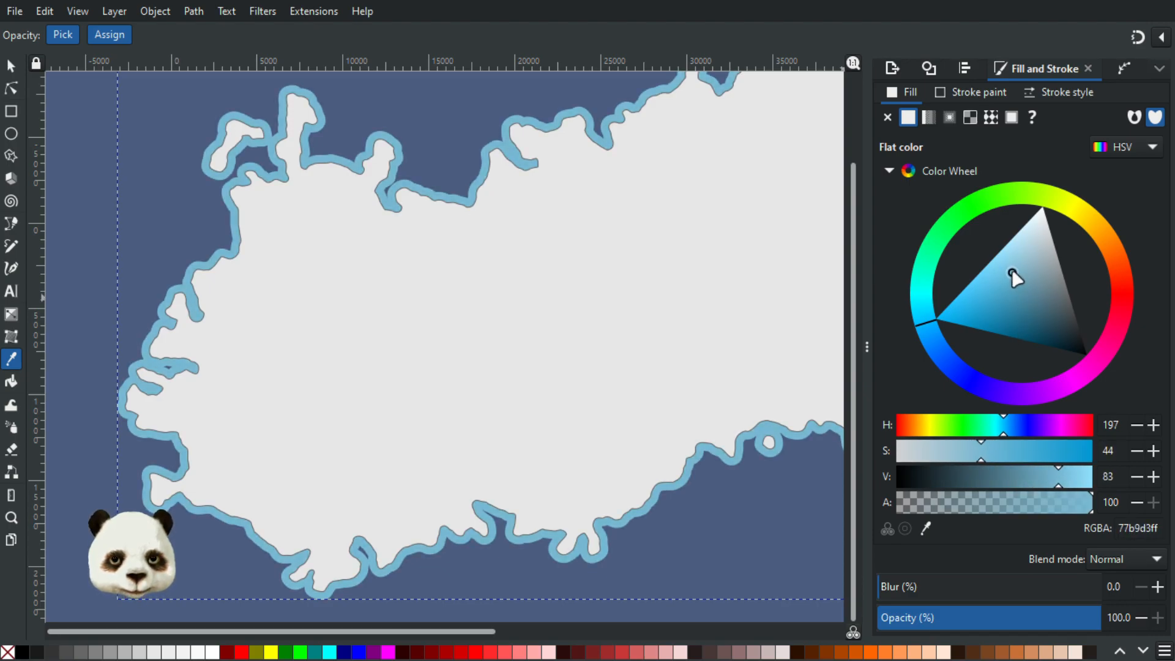
drag(1004, 432, 997, 431)
drag(1005, 270, 1034, 262)
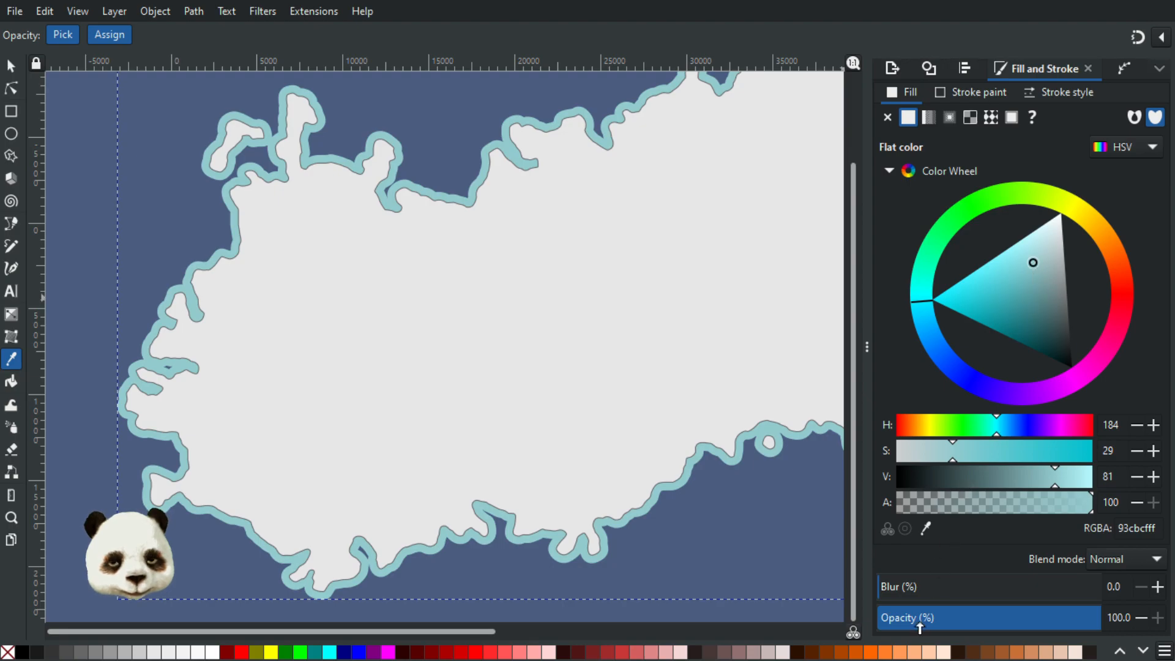
Soften the edges of the offset coastal shape with a 5% blur.
click(900, 586)
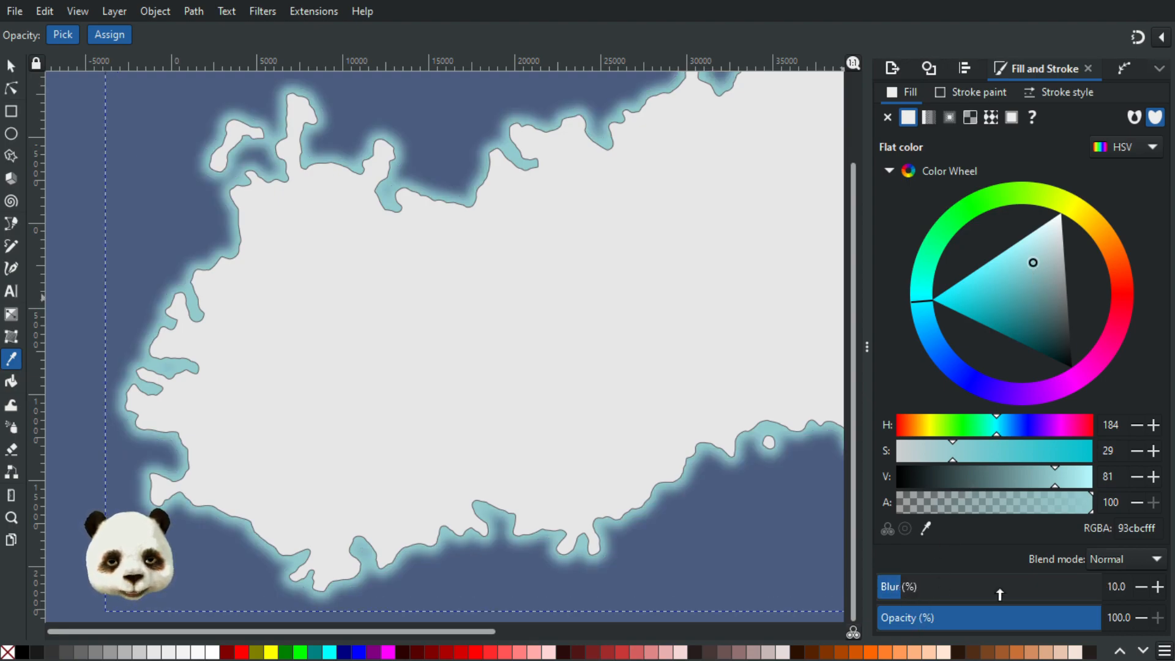
click(1140, 587)
click(1140, 586)
click(1140, 587)
click(1141, 586)
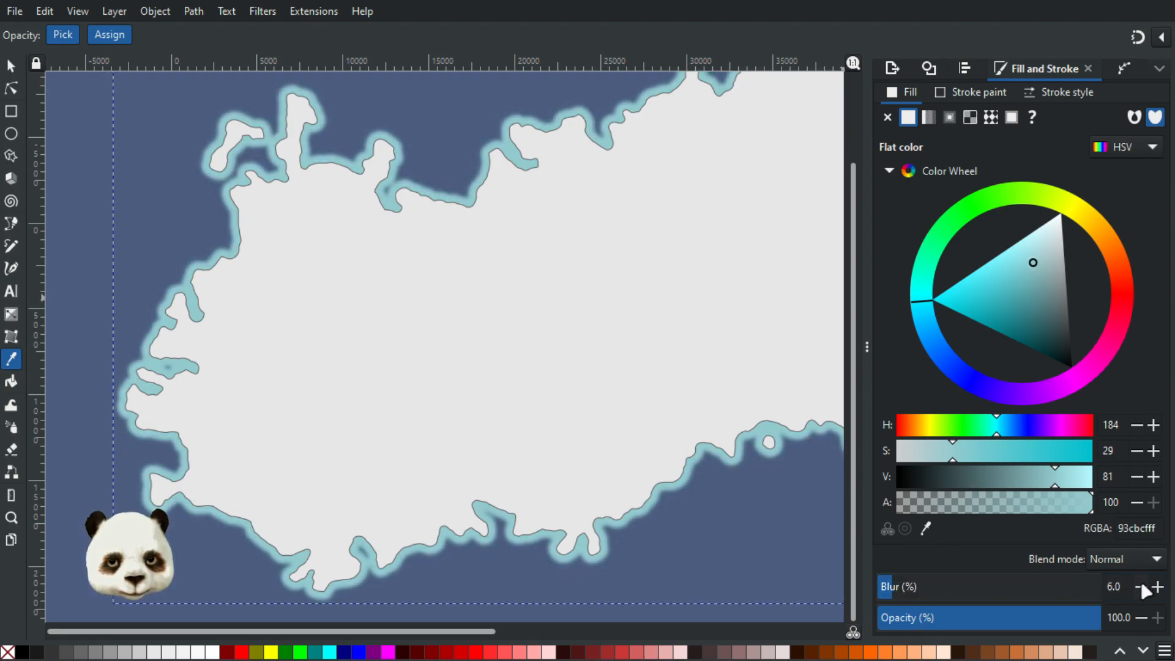
click(1140, 587)
Adjust the blurred offset shape's fill to a light blue with hue 194, saturation 54 and value 87.
drag(975, 459, 982, 461)
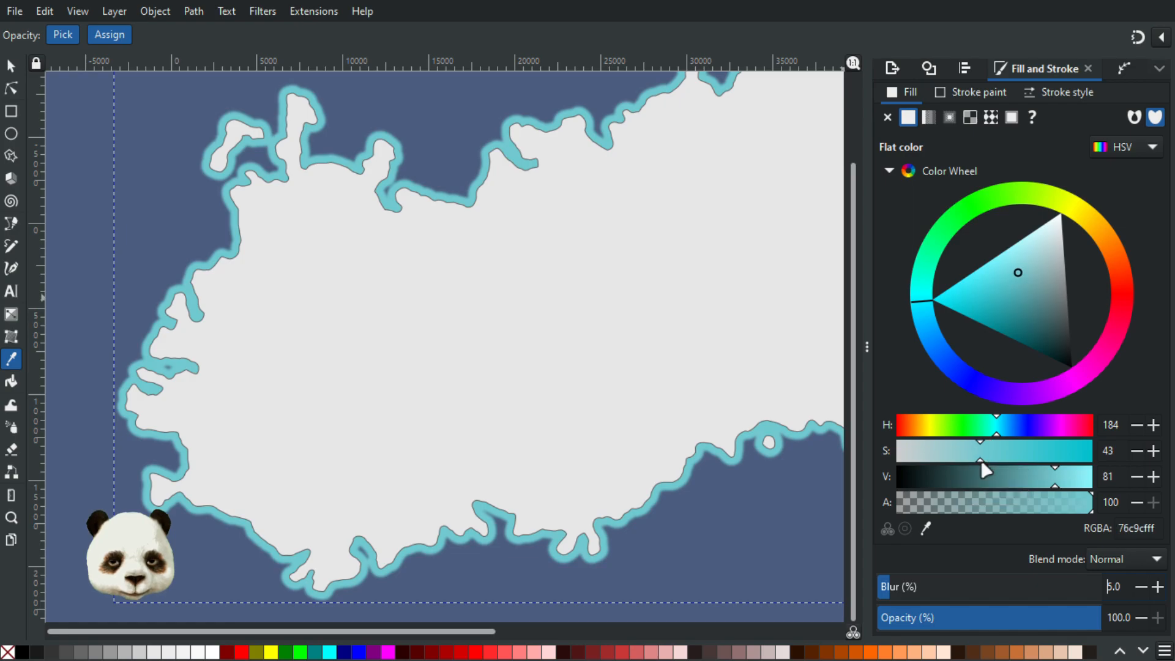
mouse_move(1018, 275)
mouse_down()
mouse_move(1036, 288)
mouse_move(1048, 271)
mouse_up()
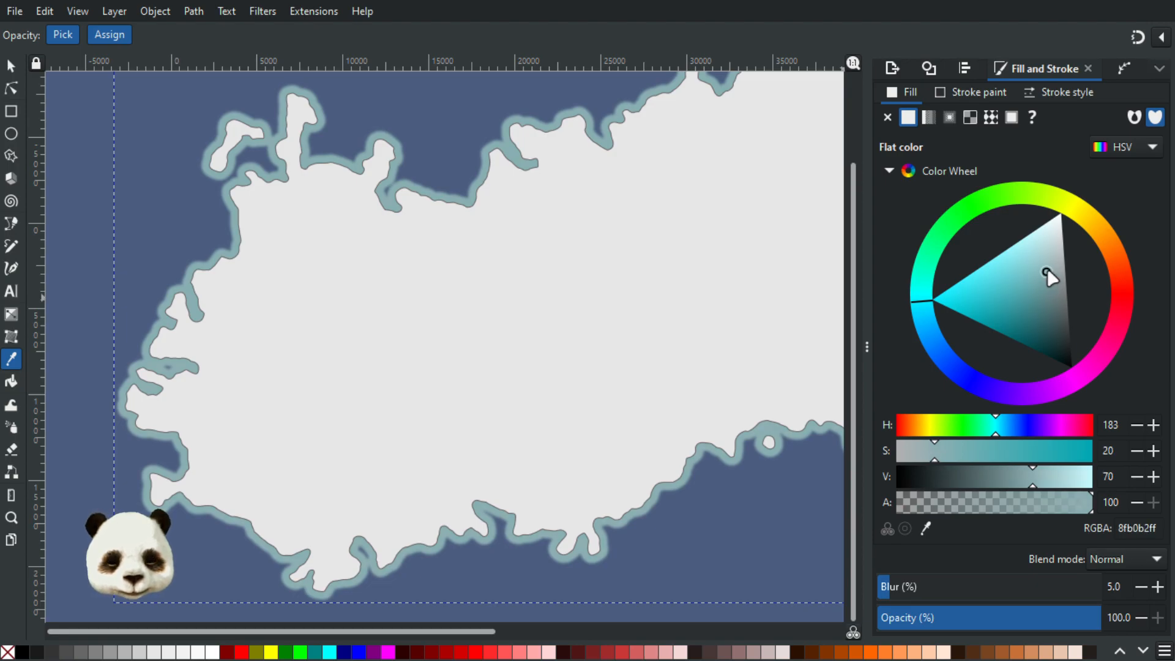
mouse_move(1010, 452)
mouse_down()
mouse_move(999, 453)
mouse_move(1034, 459)
mouse_up()
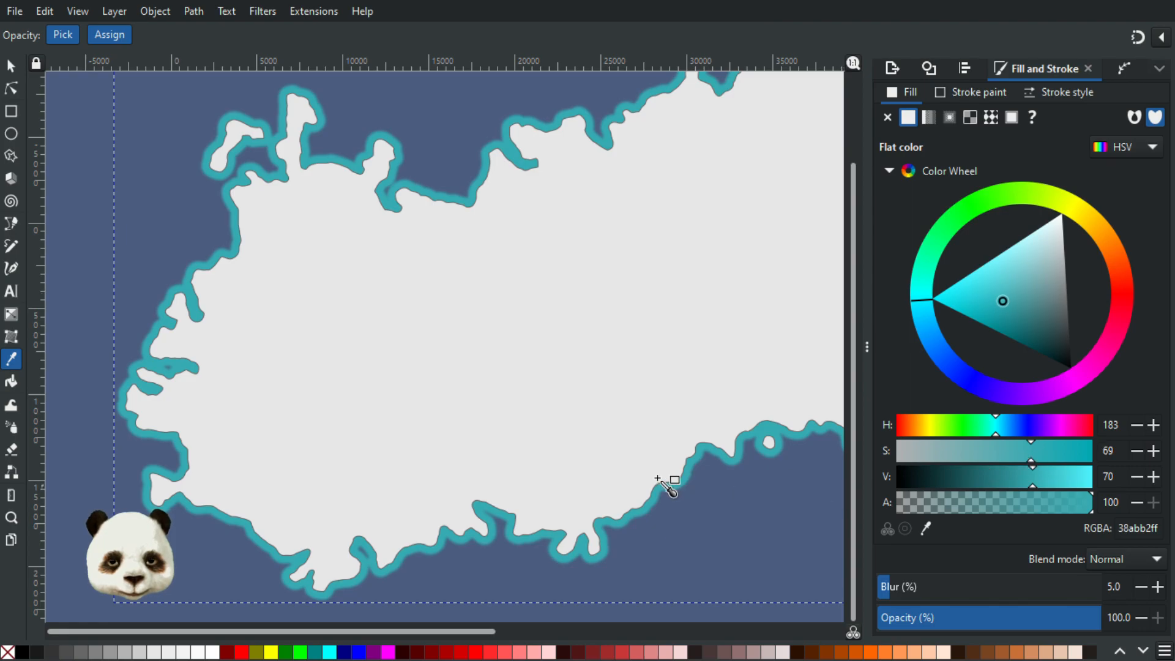
ctrl+scroll(677, 480, down, 2)
ctrl+scroll(771, 450, up, 2)
ctrl+scroll(789, 441, down, 1)
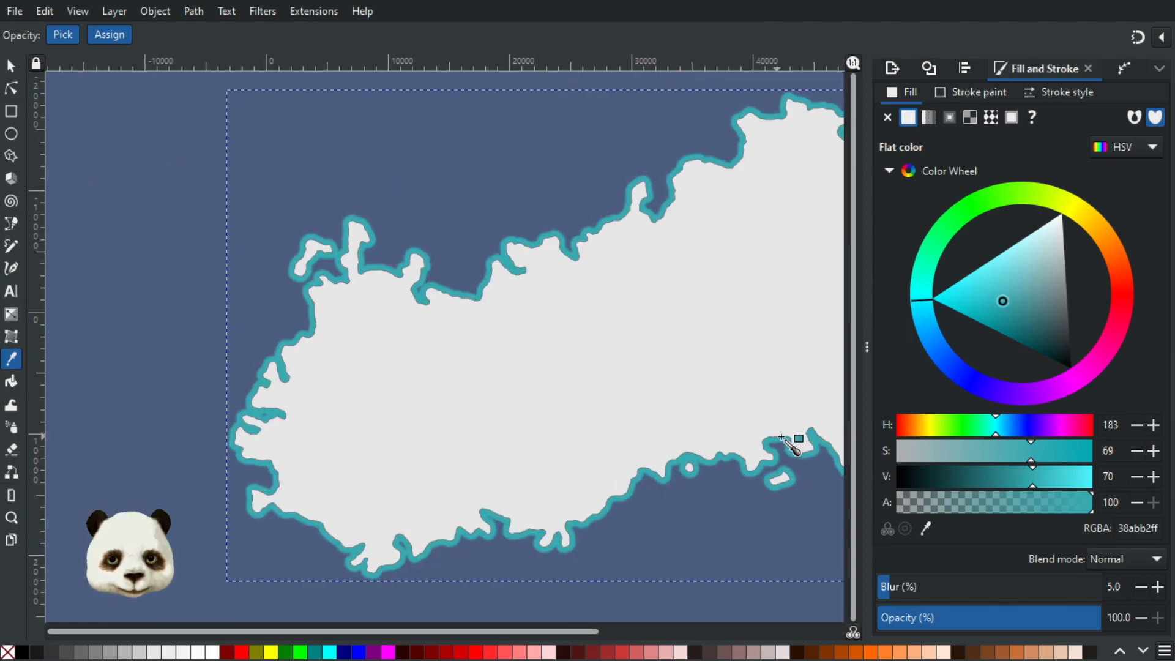
mouse_move(1027, 482)
mouse_down()
mouse_move(1005, 482)
mouse_move(1019, 478)
mouse_up()
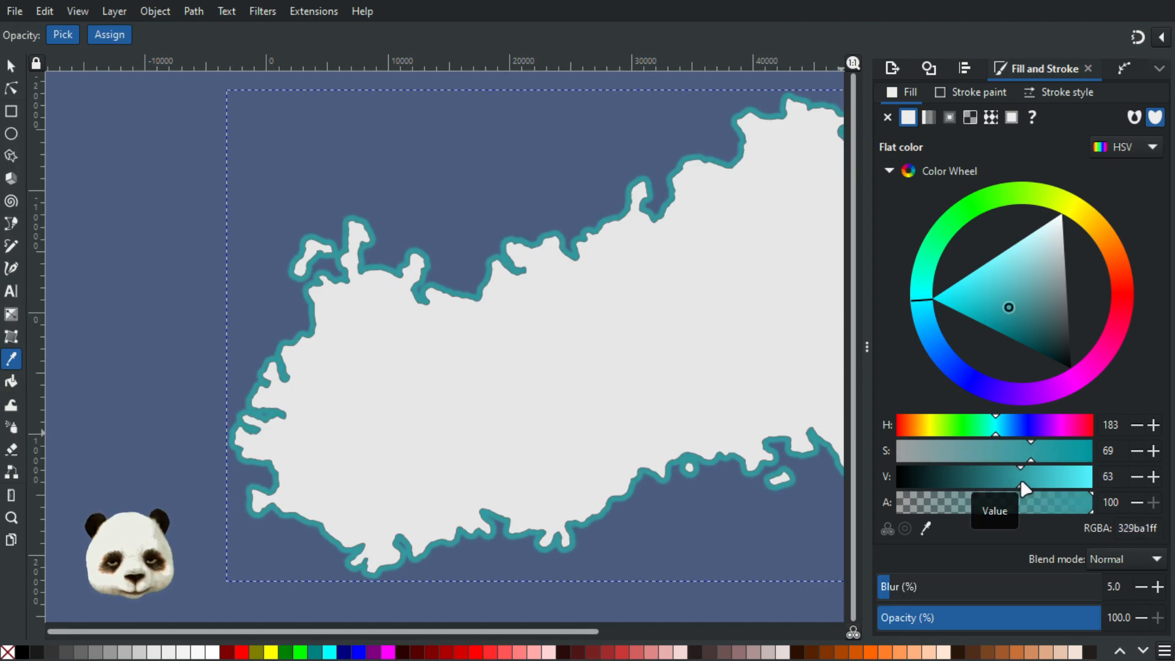
drag(998, 427, 1005, 436)
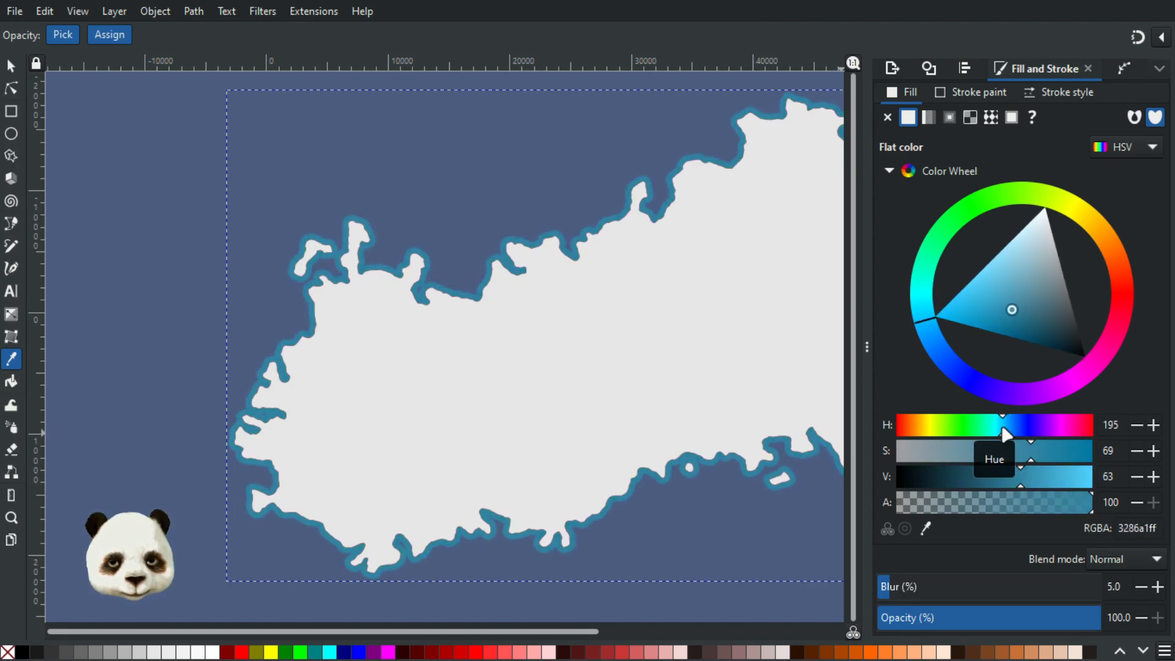
click(1003, 301)
drag(1002, 299, 999, 274)
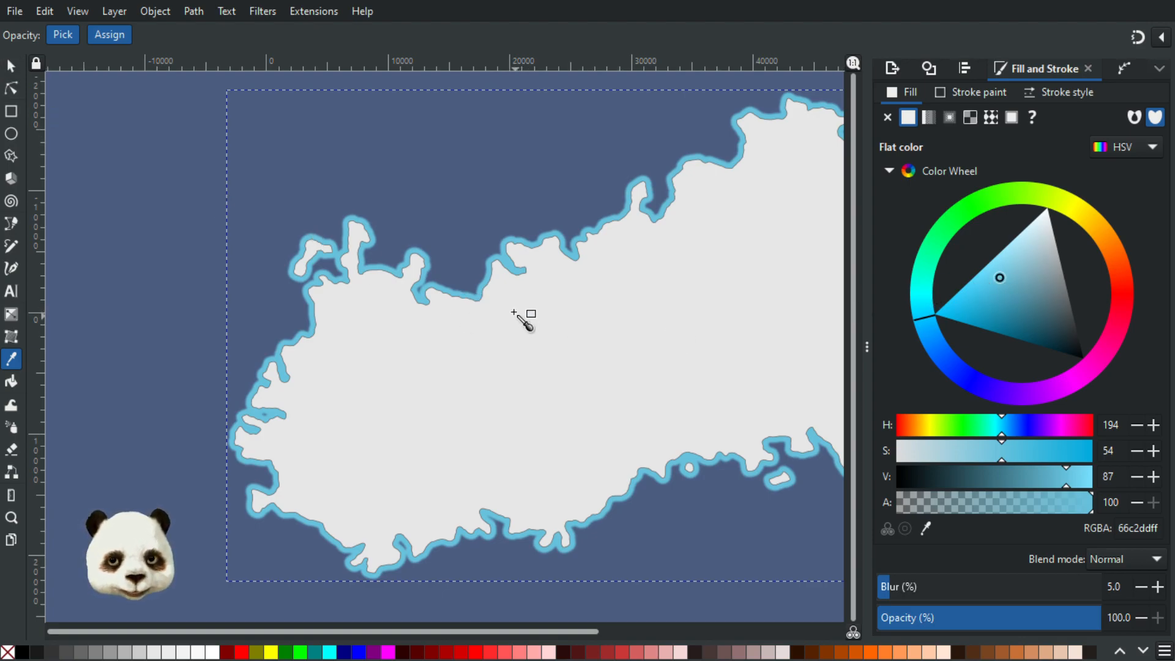
Select the landmass and recolor its fill, trying orange ff9955 and peach ffccaa before settling on beige e9c6af.
click(11, 67)
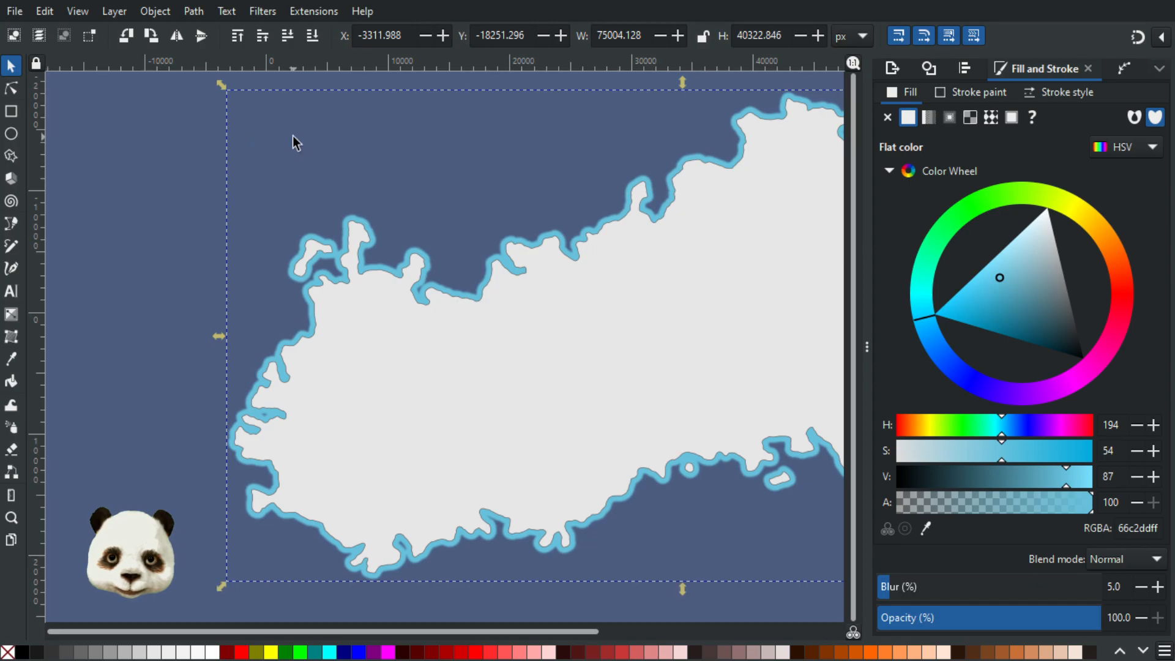
click(305, 151)
drag(521, 246, 270, 169)
scroll(361, 209, down, 1)
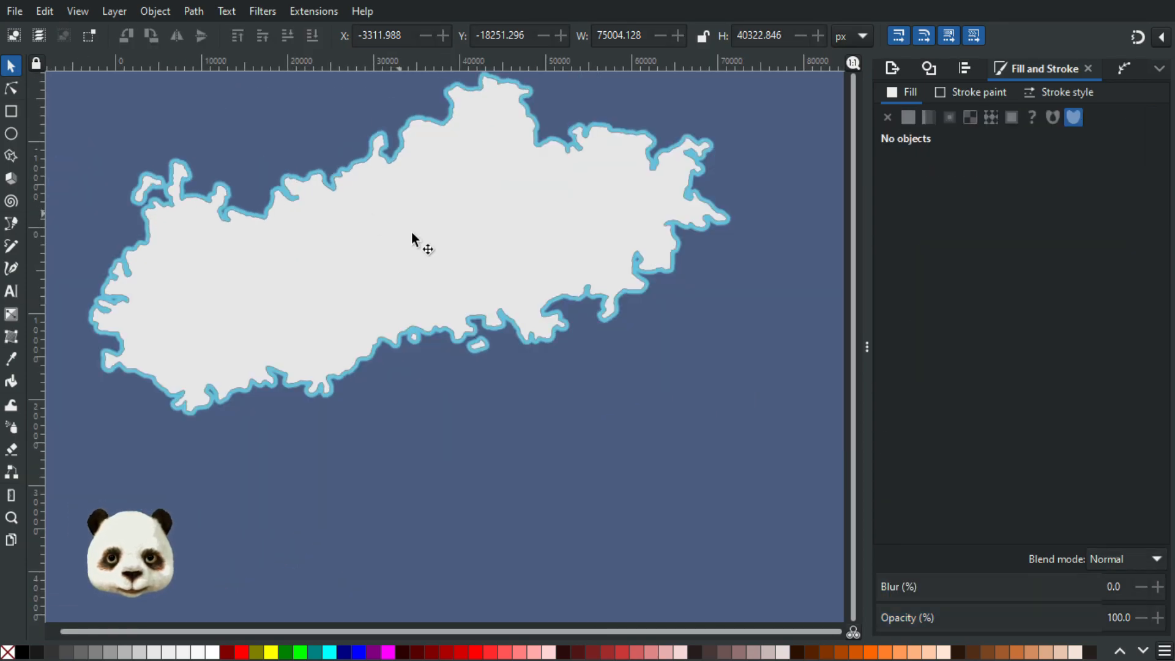
drag(412, 233, 536, 343)
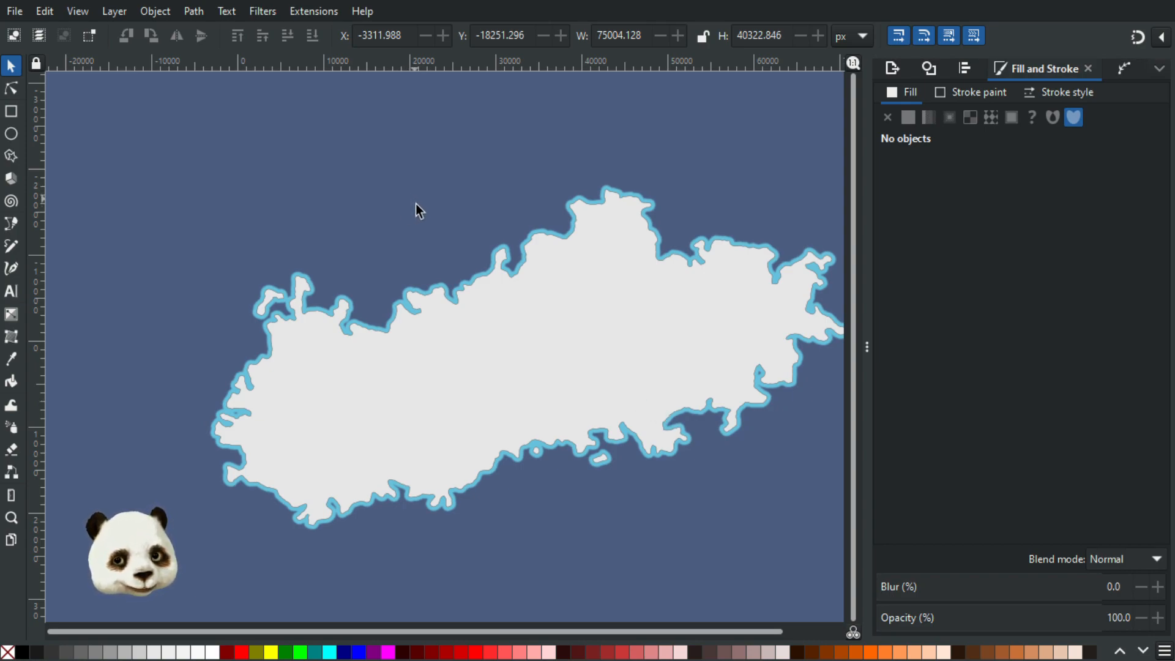
click(902, 653)
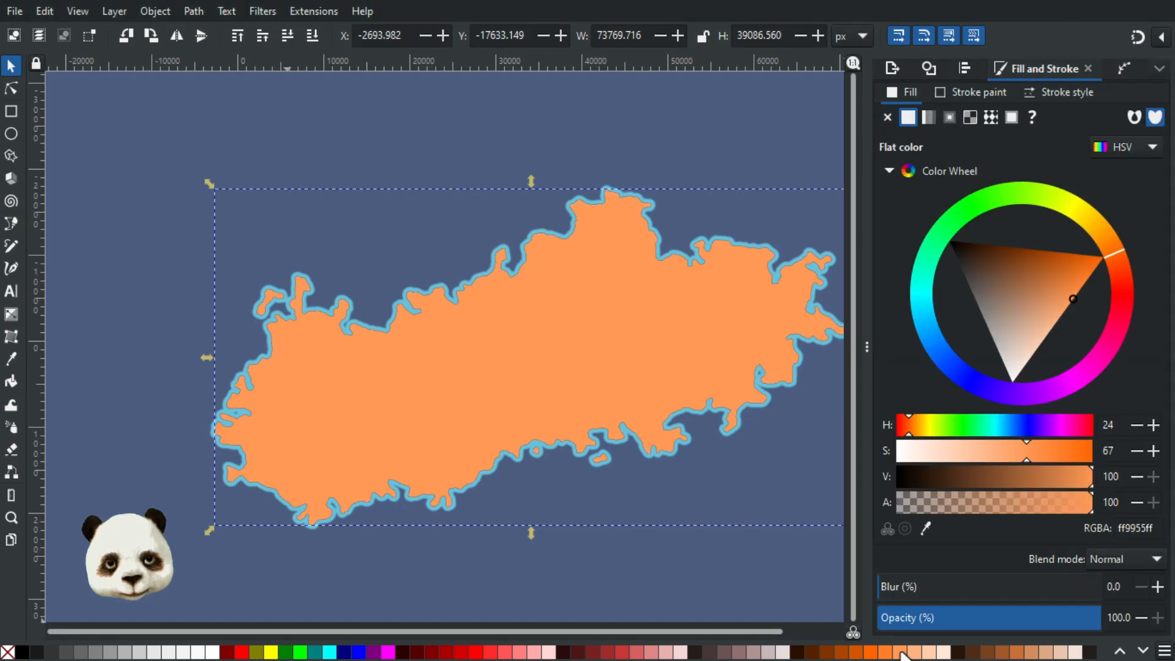
click(935, 653)
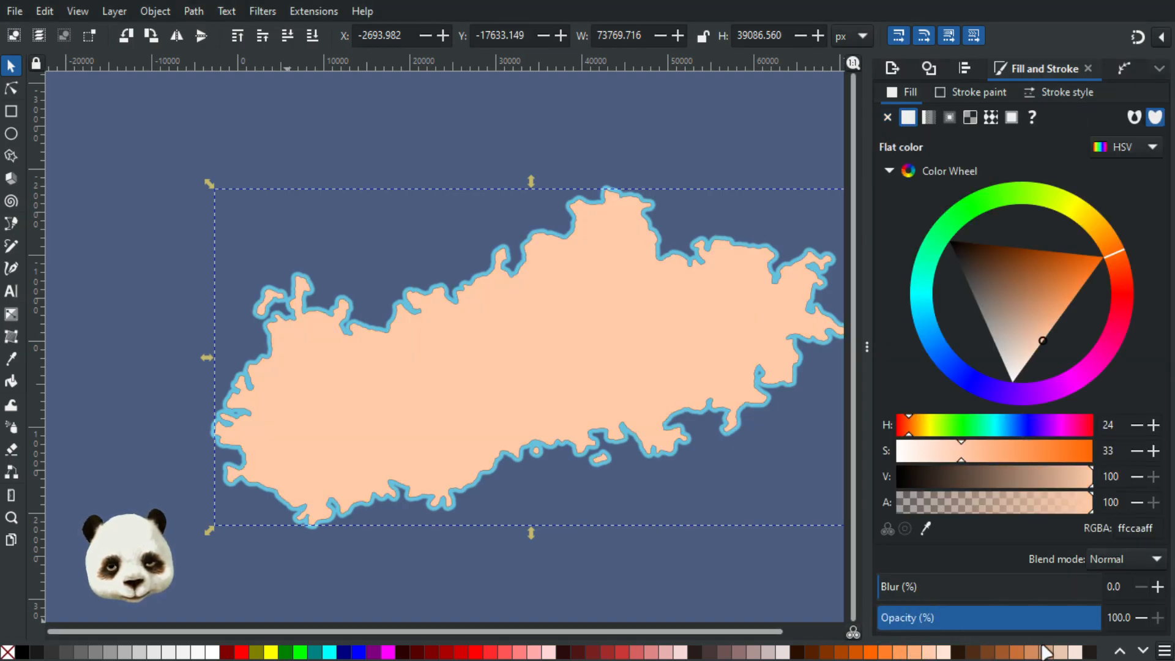
click(1061, 653)
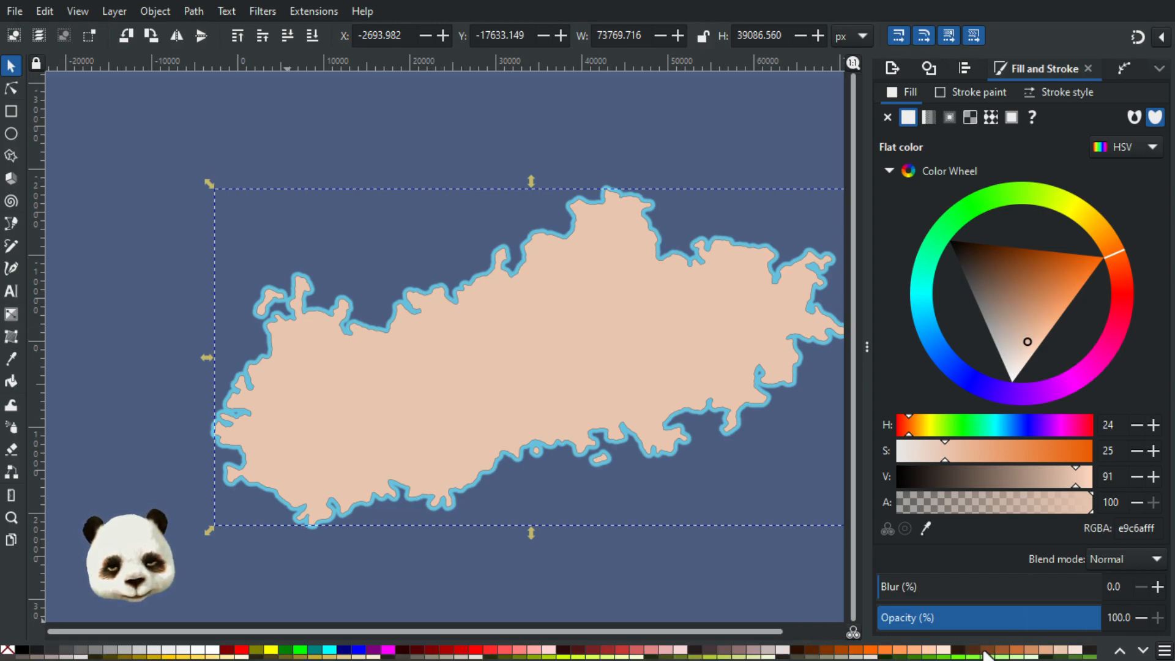
Recolor the landmass, trying pale yellow ffeeaa and light gray e3dedb before choosing gray-beige c8beb7.
scroll(980, 654, down, 4)
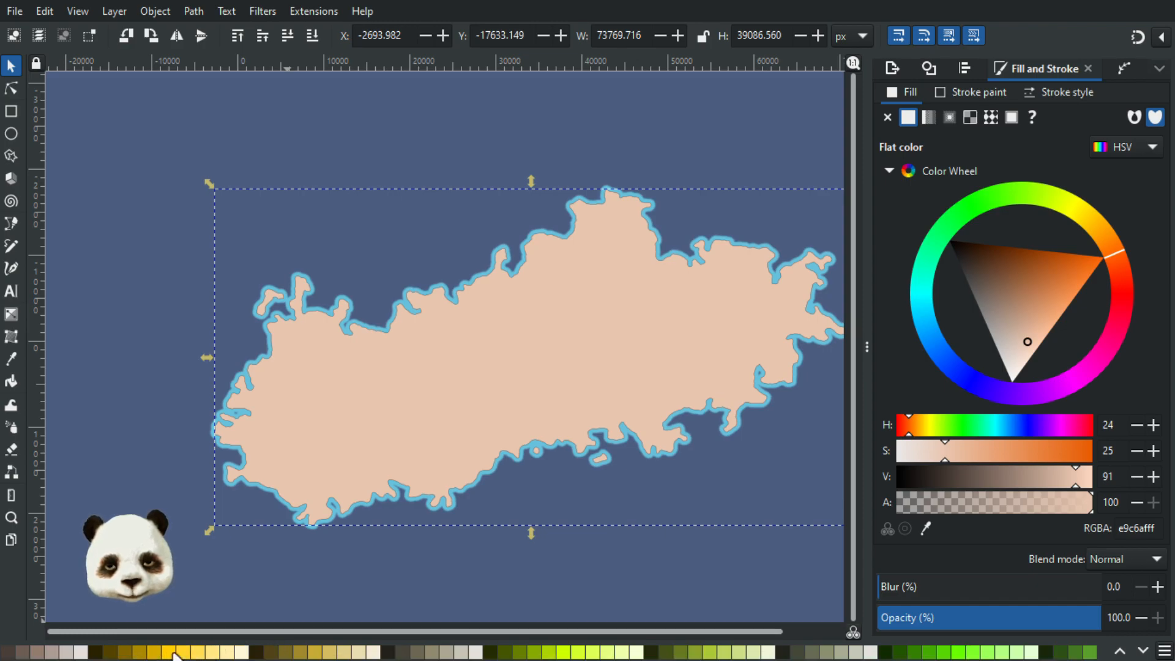
click(225, 655)
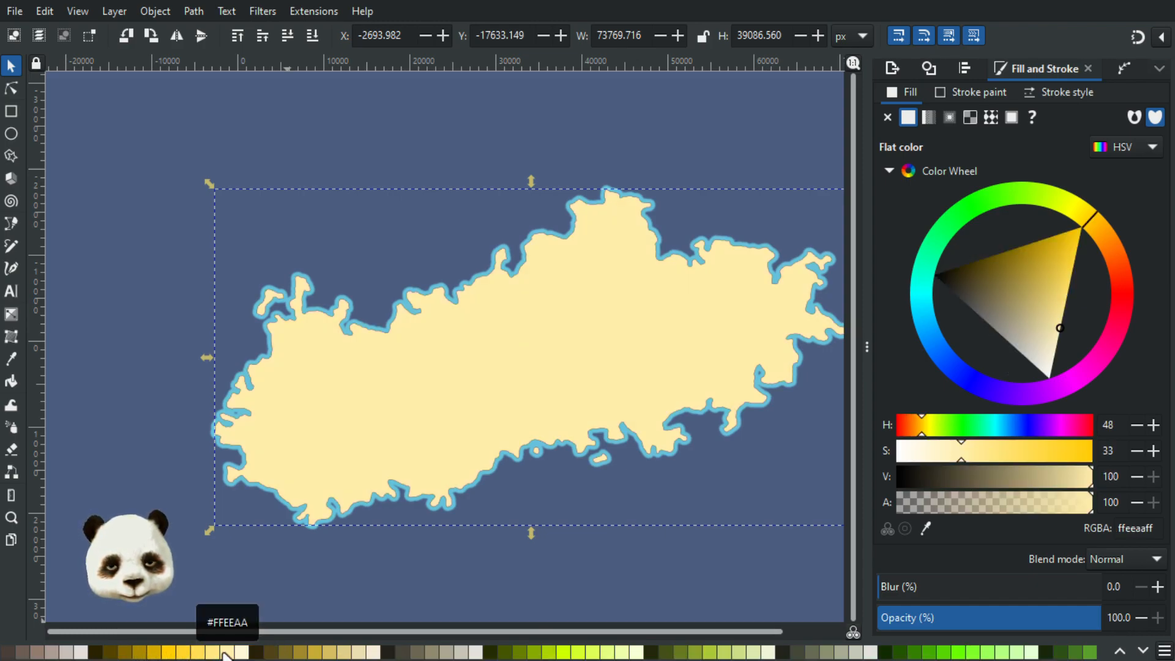
click(61, 654)
click(78, 655)
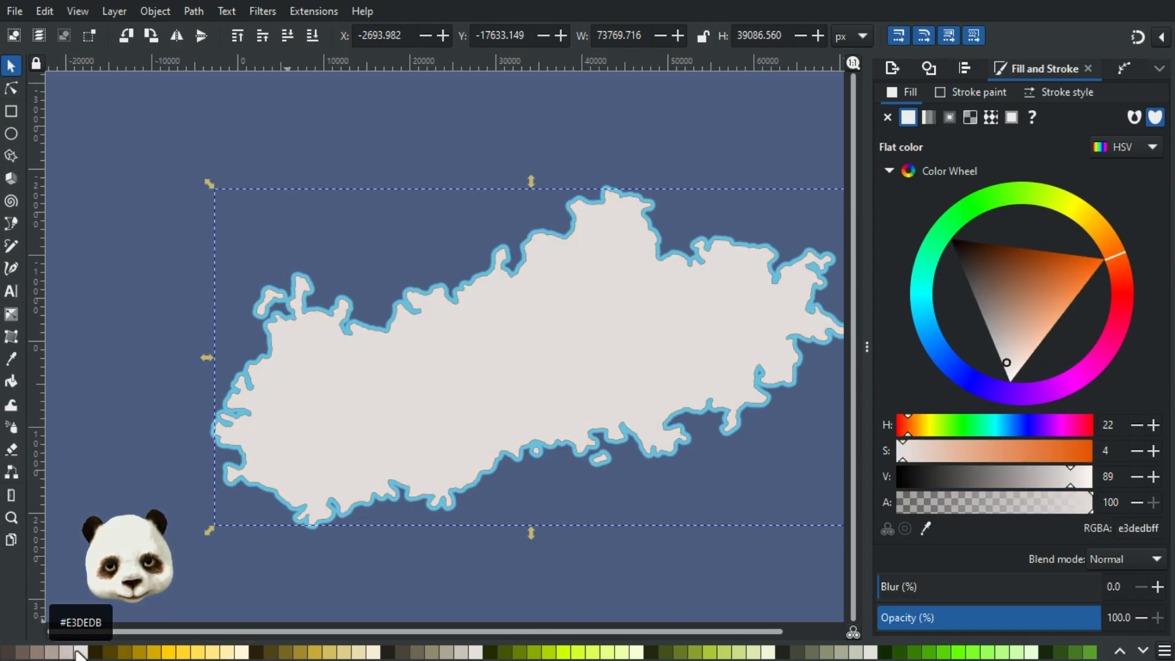
click(68, 654)
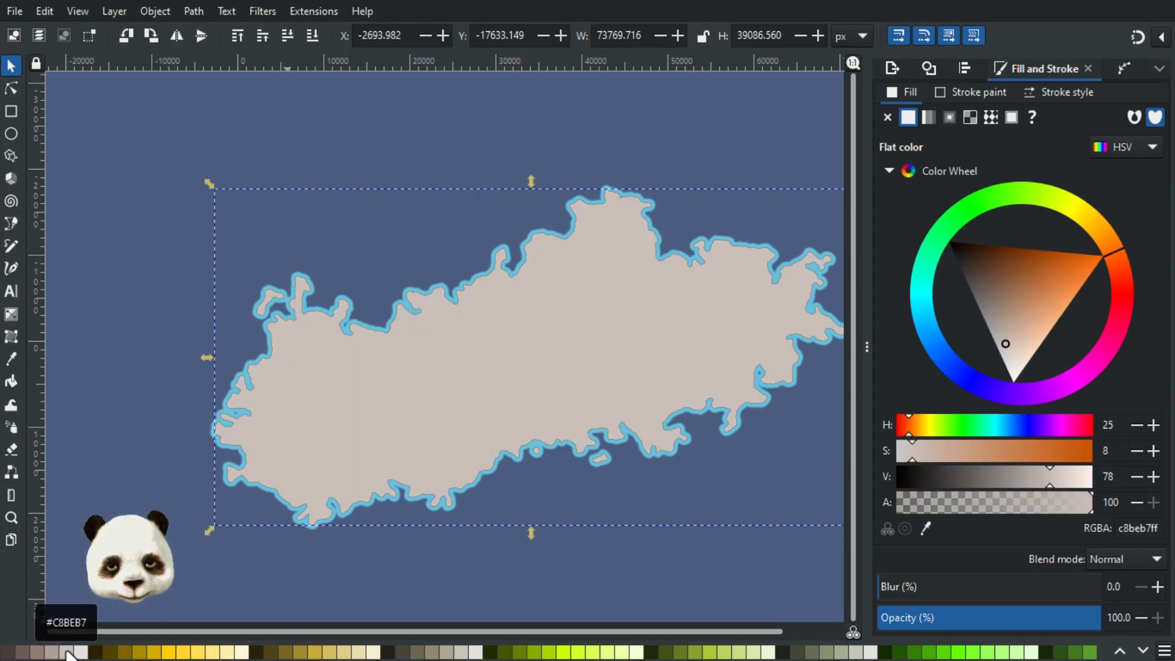
Adjust the landmass fill to a muted beige with hue 22, saturation 16 and value 87.
click(1005, 346)
drag(1005, 347, 1012, 346)
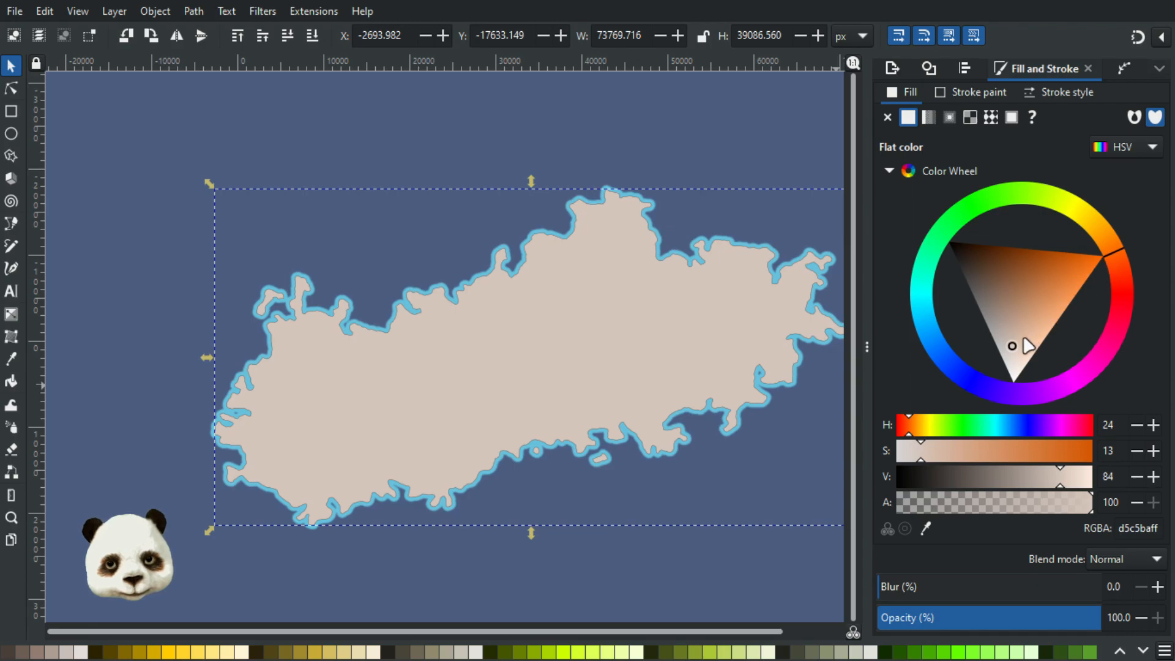
click(1012, 338)
click(1010, 341)
mouse_move(1118, 250)
mouse_down()
mouse_move(1124, 266)
mouse_move(1122, 251)
mouse_up()
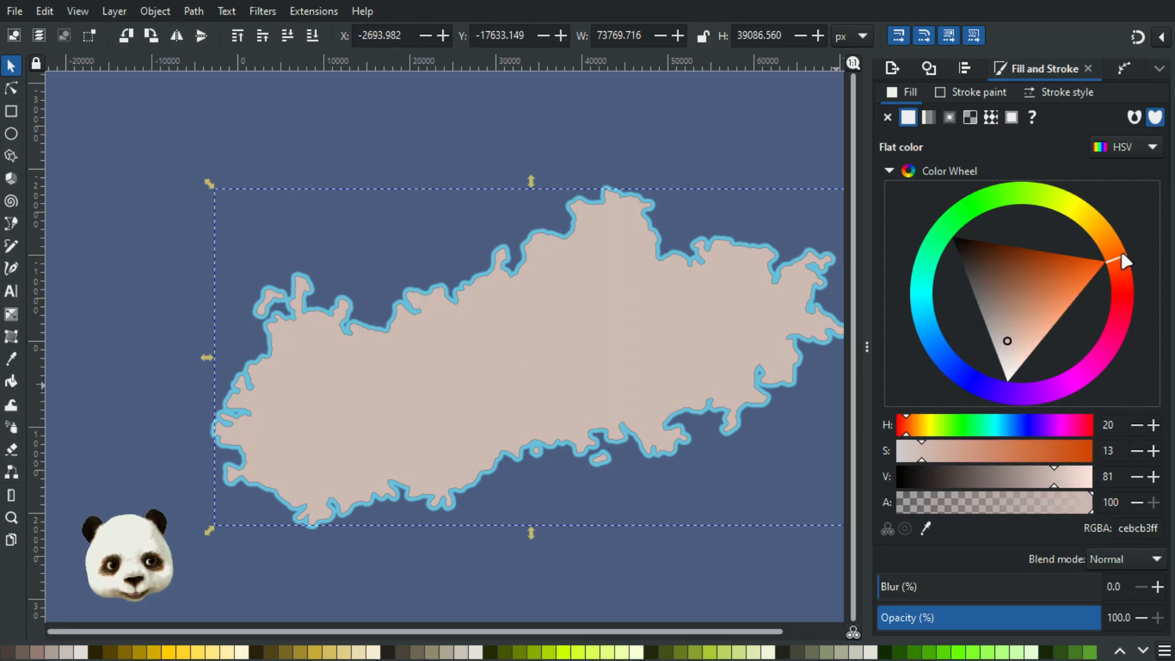
click(1015, 342)
drag(1015, 344, 1016, 348)
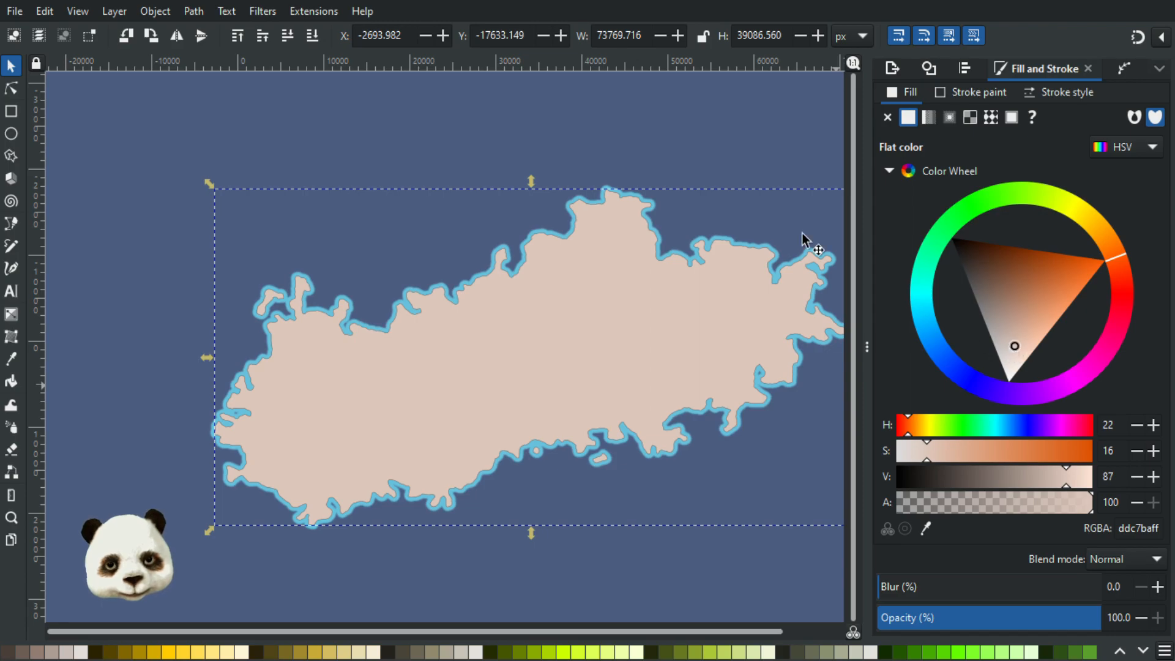
click(743, 163)
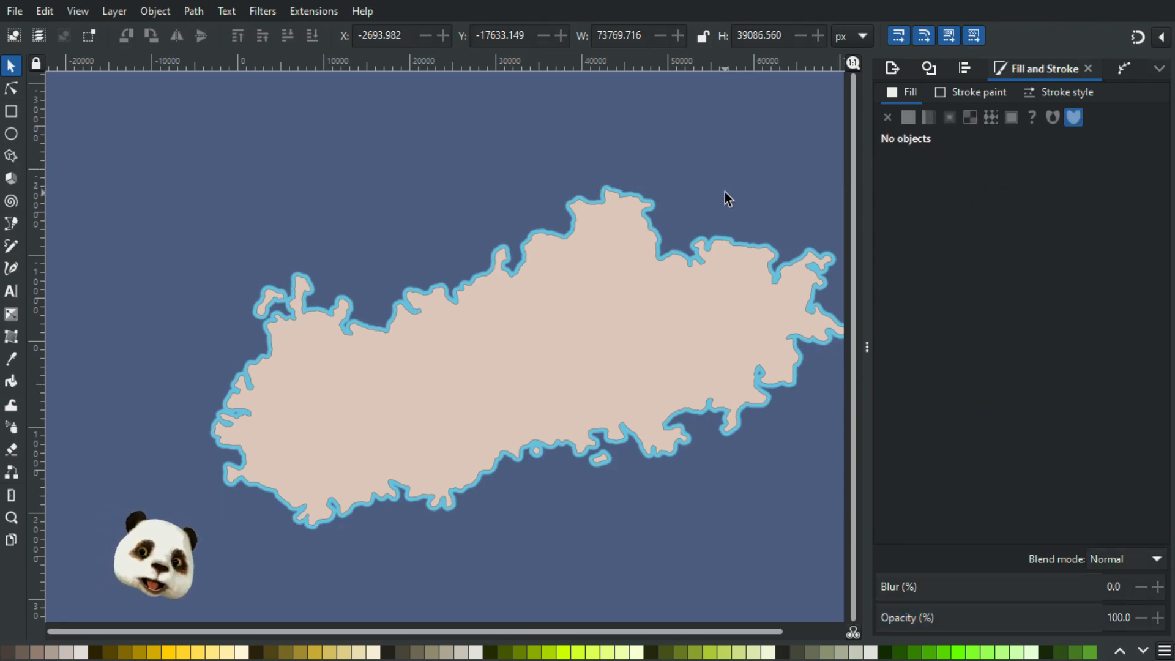
Set the blur of the light-blue coastal band to 0% to compare its sharp edge around the landmass.
drag(746, 216, 615, 147)
scroll(179, 262, up, 3)
scroll(177, 261, down, 2)
drag(197, 287, 448, 342)
scroll(406, 251, up, 3)
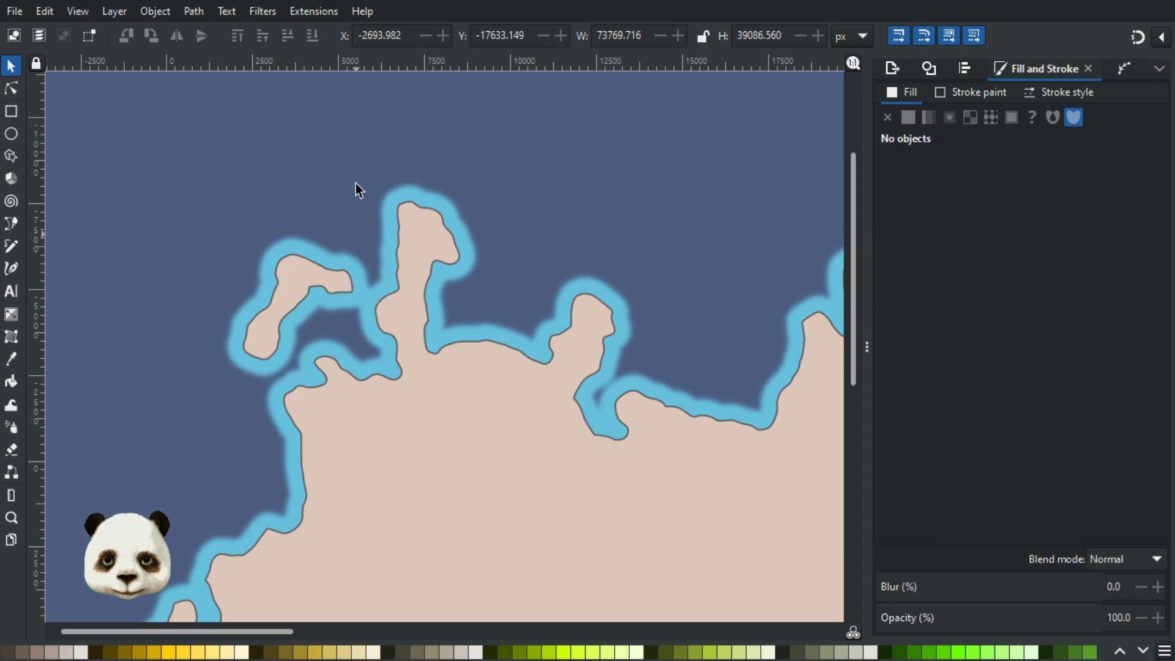
click(359, 269)
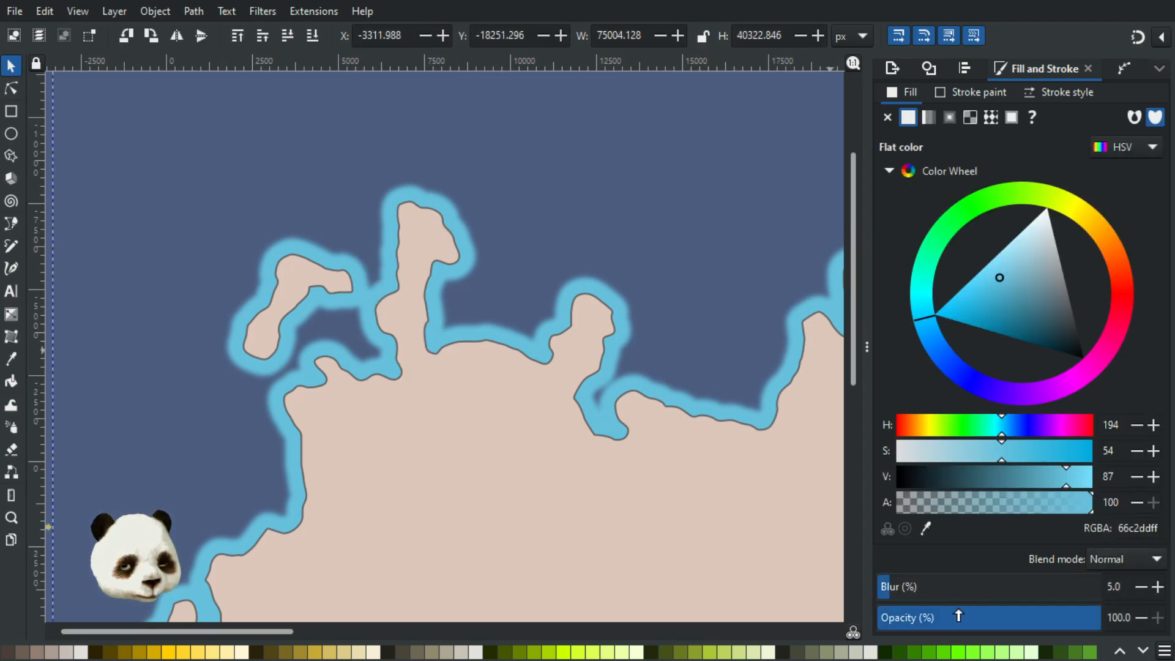
drag(891, 591, 800, 591)
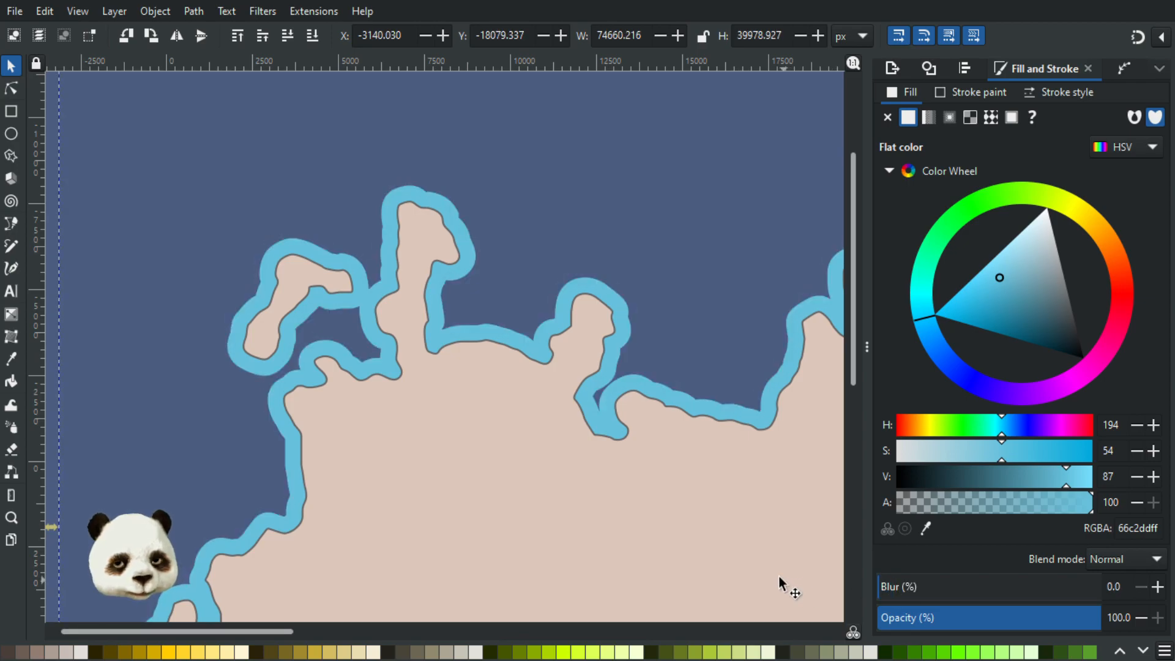
click(709, 183)
scroll(710, 186, down, 2)
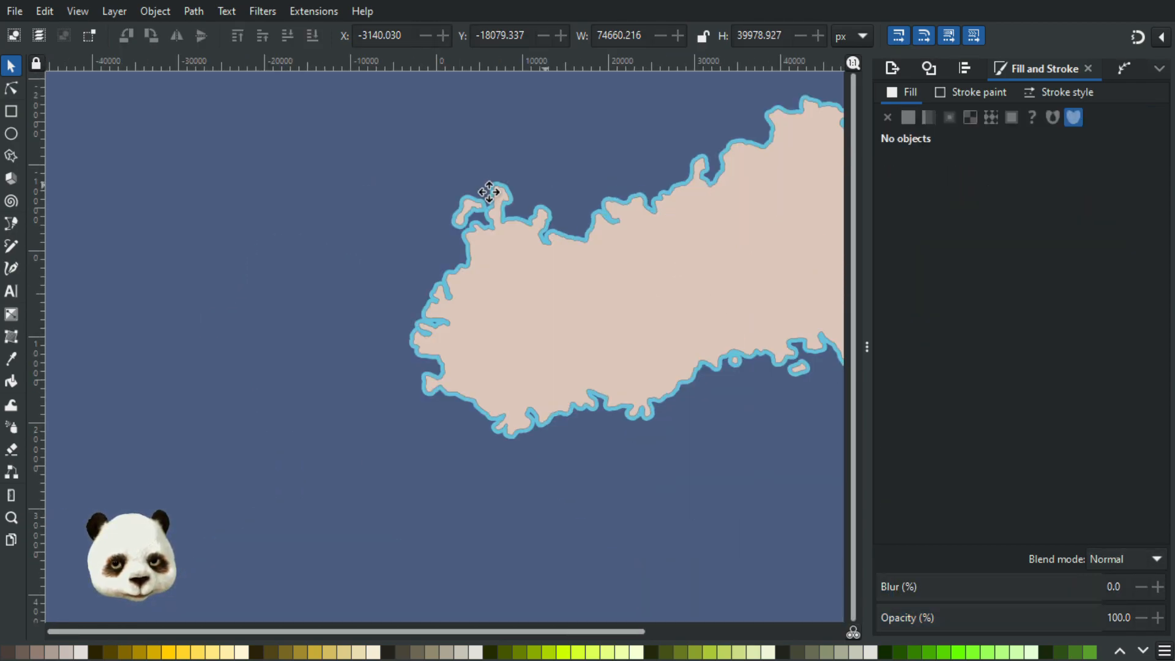
scroll(491, 192, down, 2)
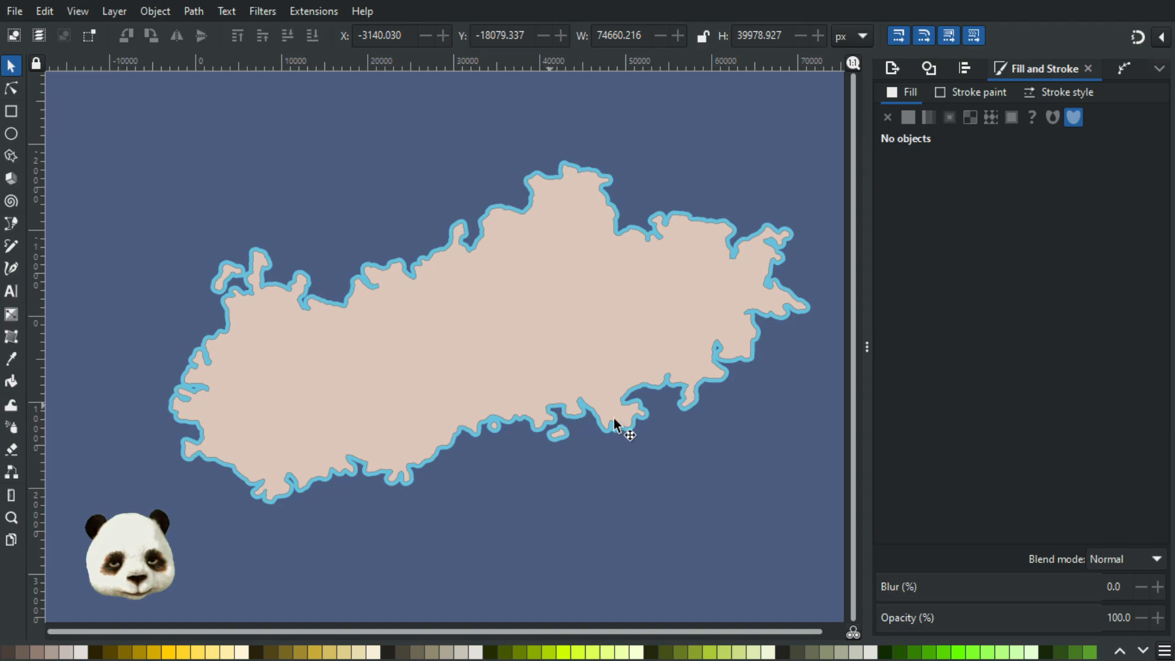
Select the coastal band, set its blur to 3% and check its edge along the northwestern coast.
key(Tab)
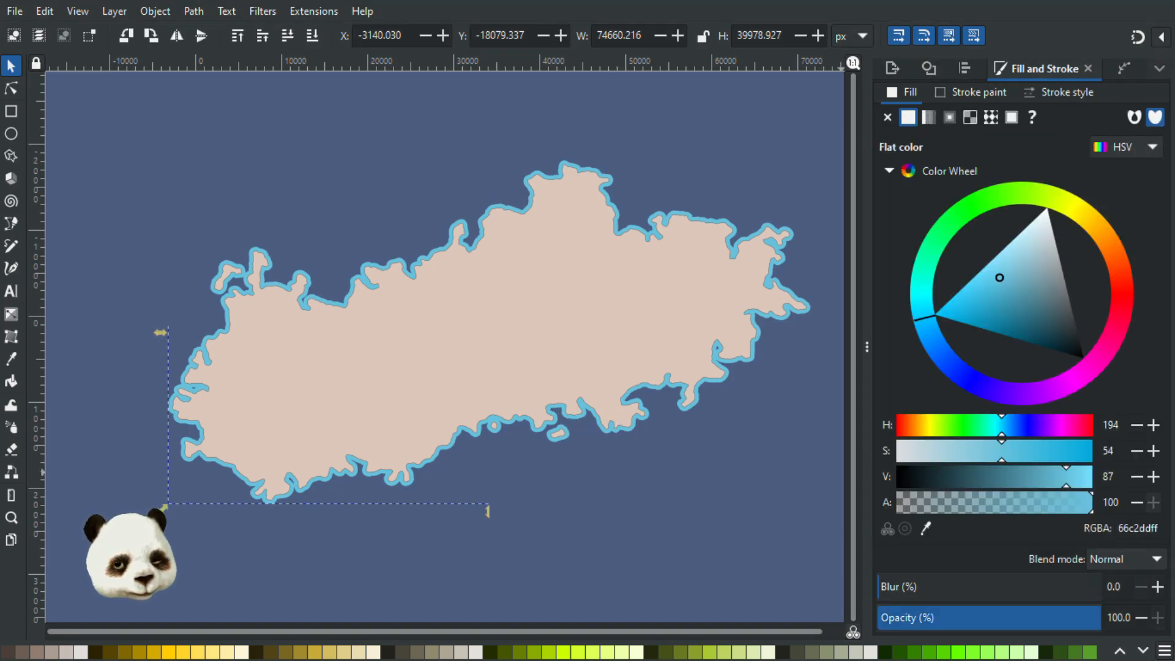
click(1157, 587)
click(1158, 586)
click(1158, 586)
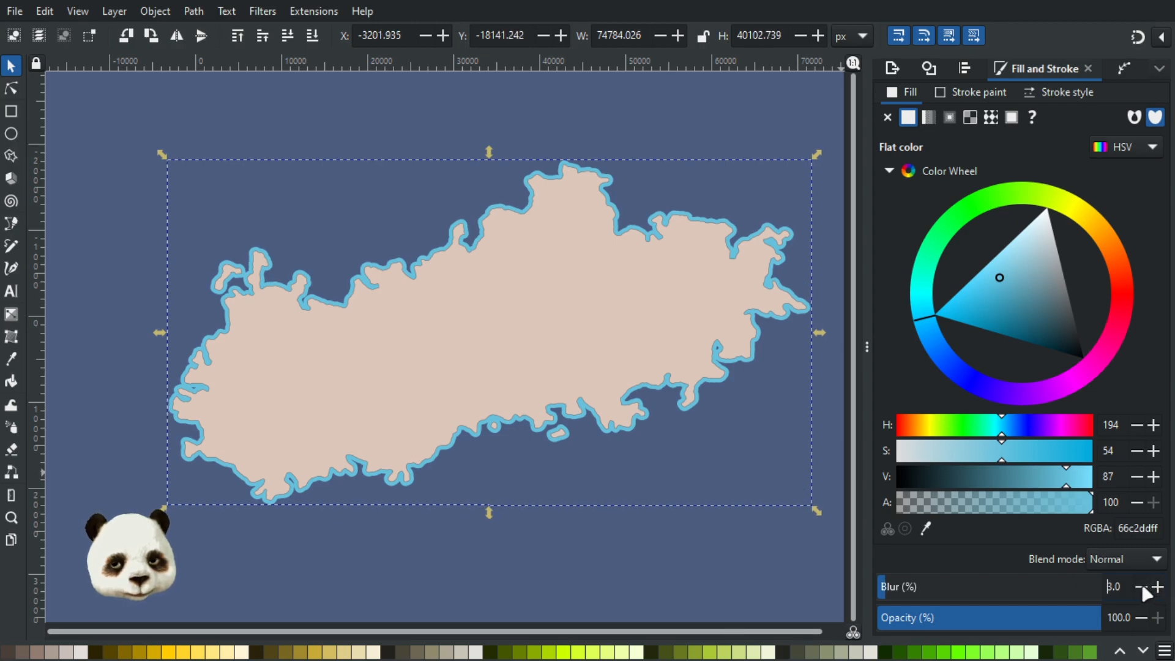
click(364, 200)
scroll(190, 251, up, 4)
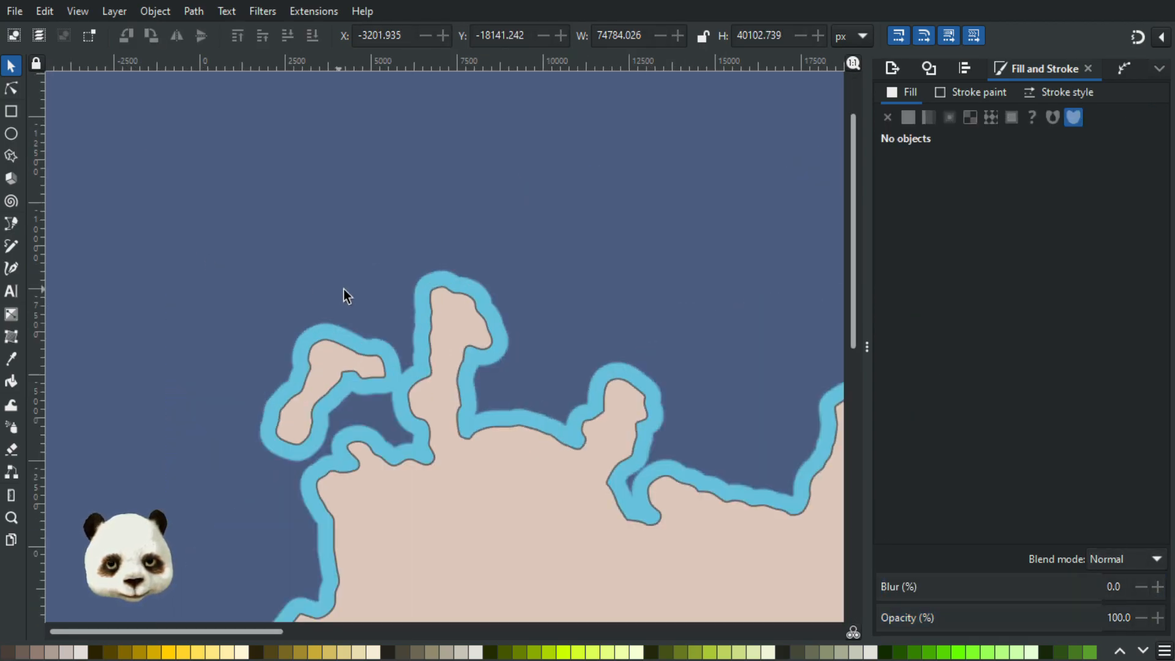
scroll(393, 288, down, 2)
scroll(451, 278, up, 2)
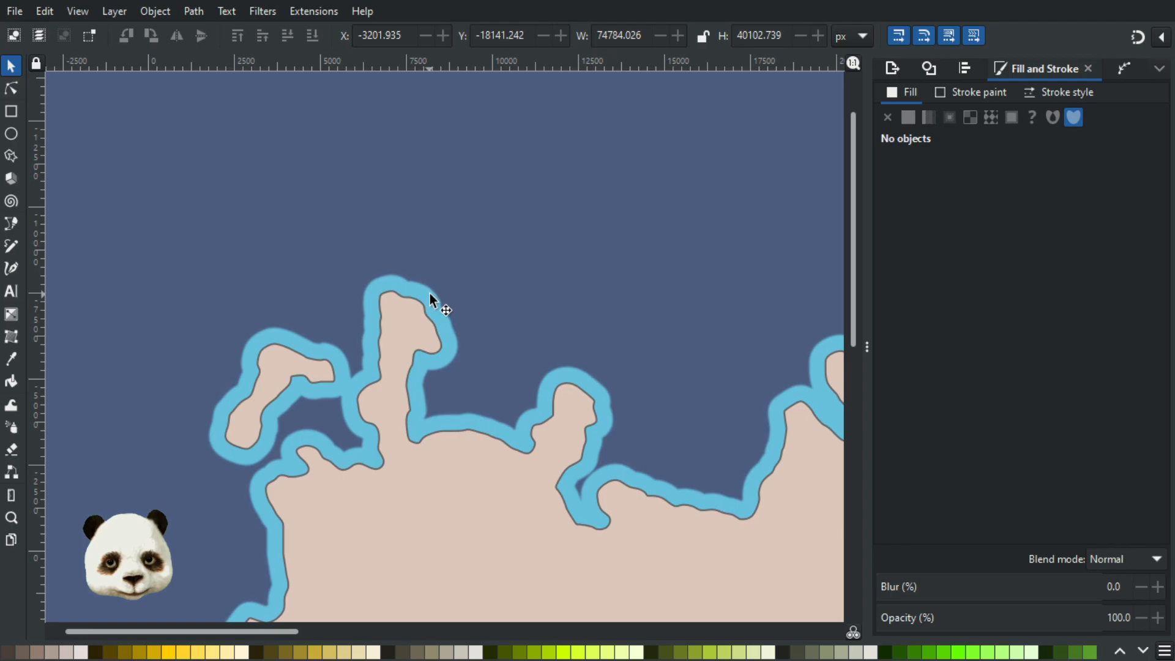
scroll(469, 267, down, 4)
scroll(468, 168, down, 1)
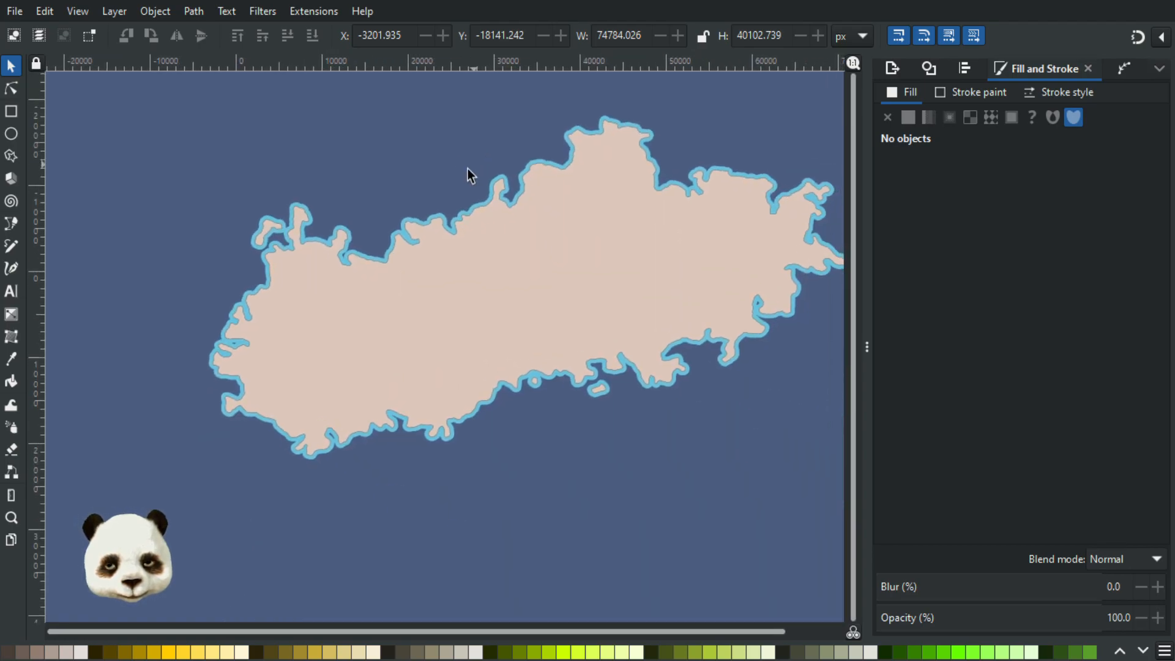
scroll(255, 216, up, 3)
Select the coastal band behind the landmass and set its blur to 4%.
click(238, 273)
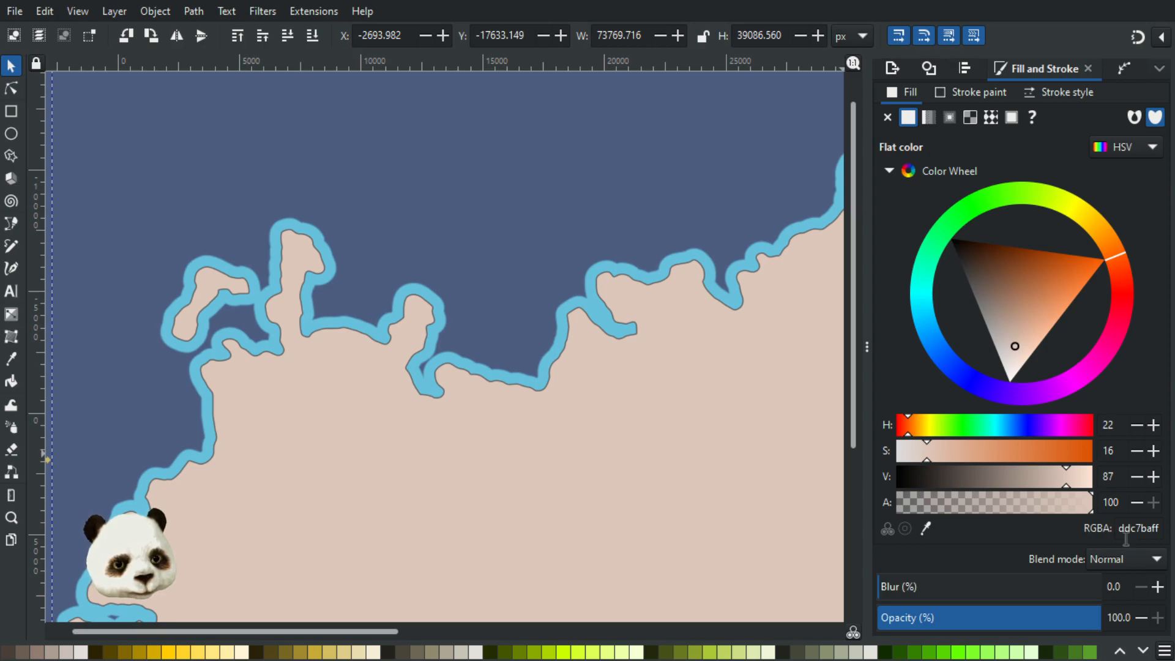
key(shift+Tab)
click(1158, 587)
click(1158, 588)
click(1141, 586)
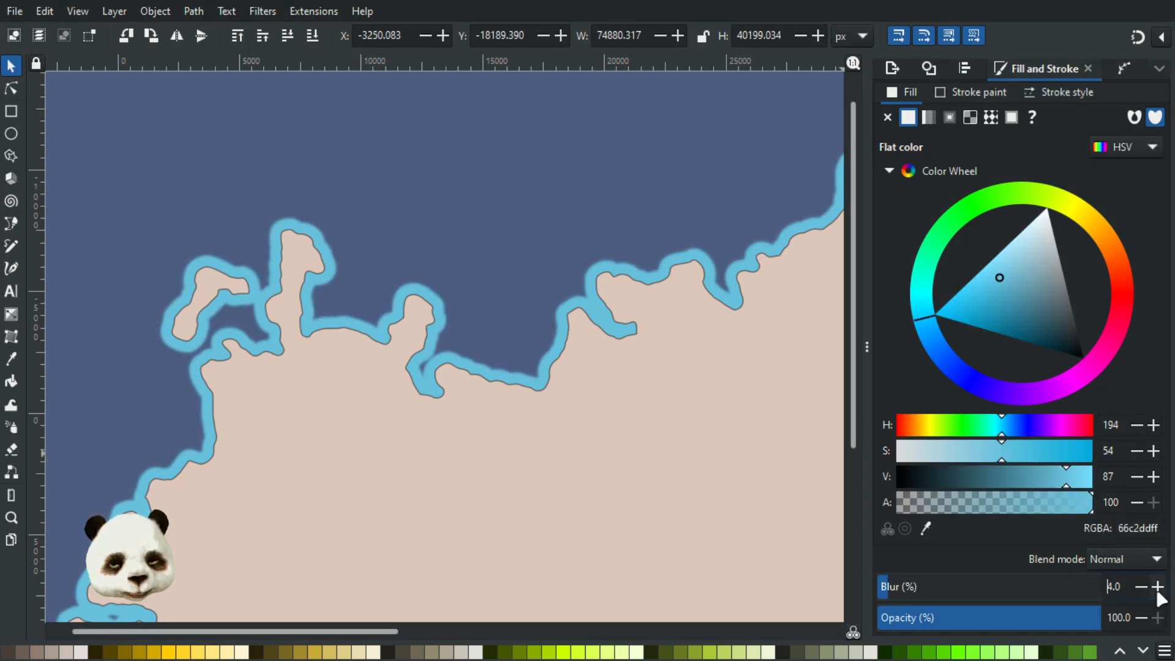
click(1156, 586)
click(1142, 586)
key(Escape)
key(5)
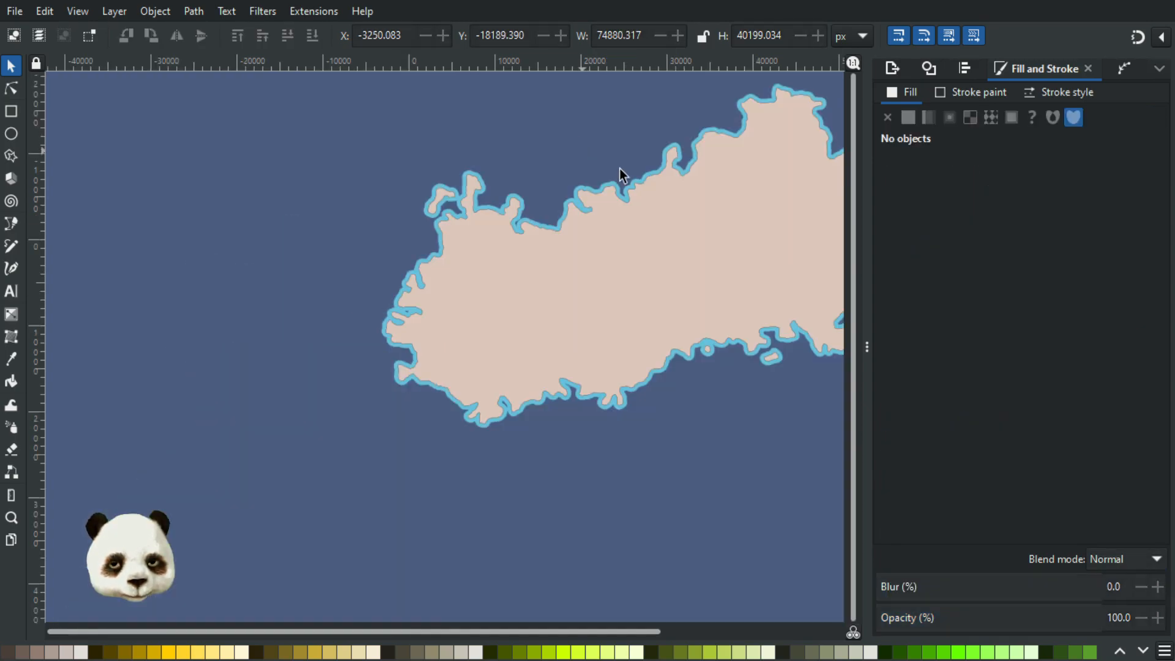
Select the blurred coastal band and examine how it fills the inlets along the western and southern coasts.
drag(432, 329, 398, 357)
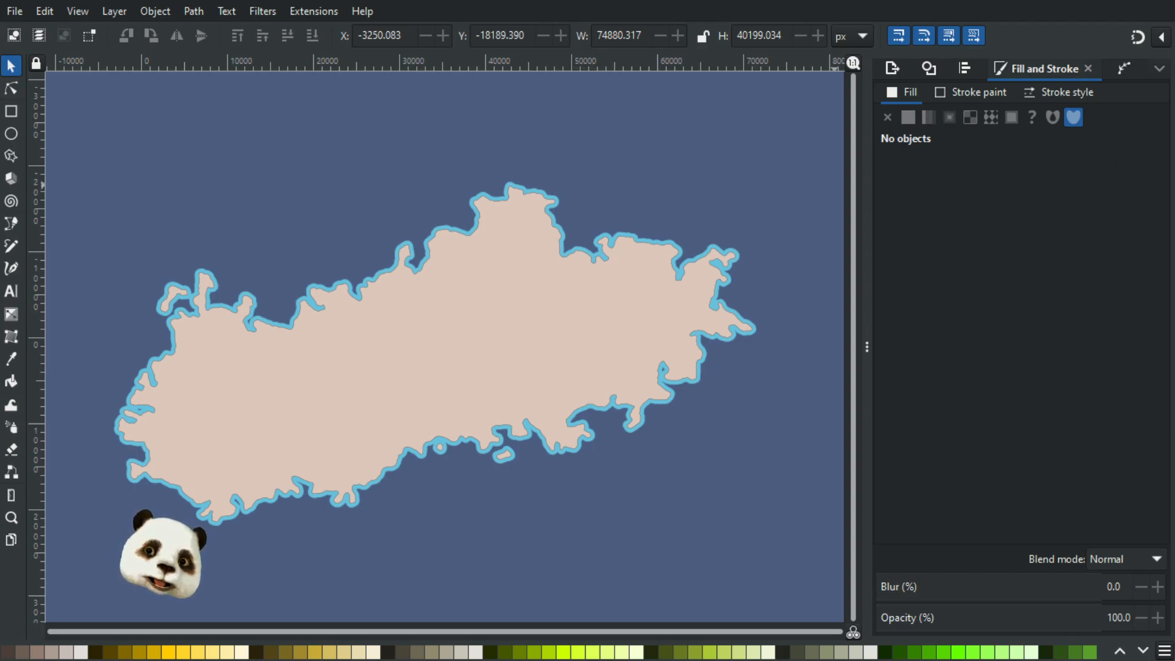
key(ctrl+a)
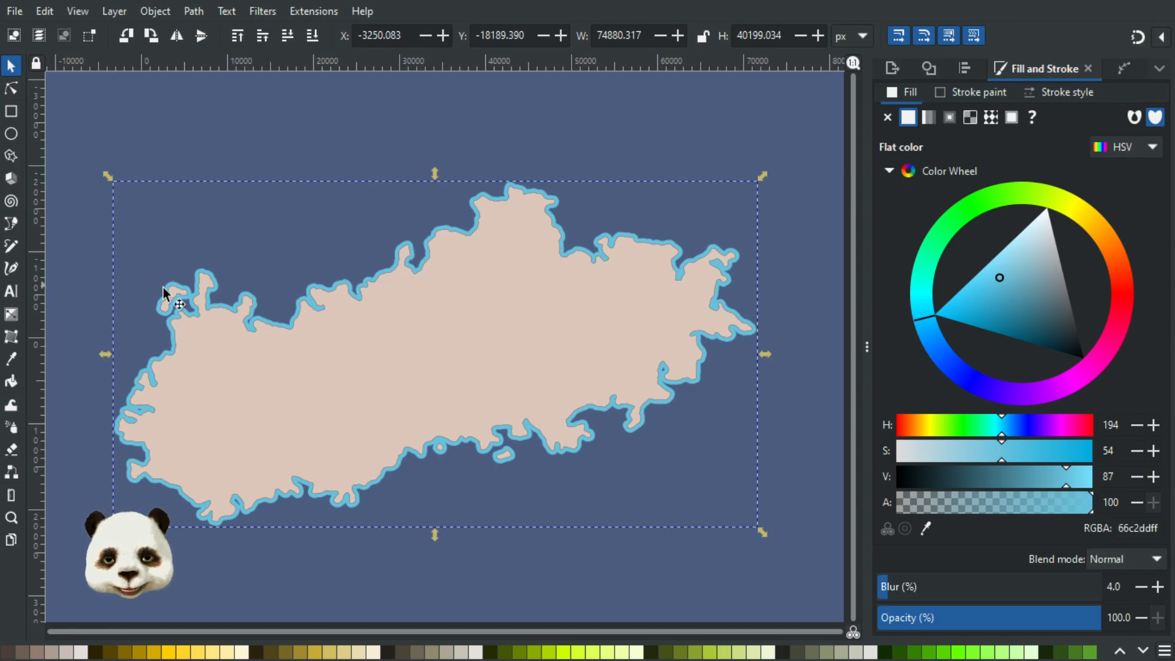
scroll(186, 291, up, 5)
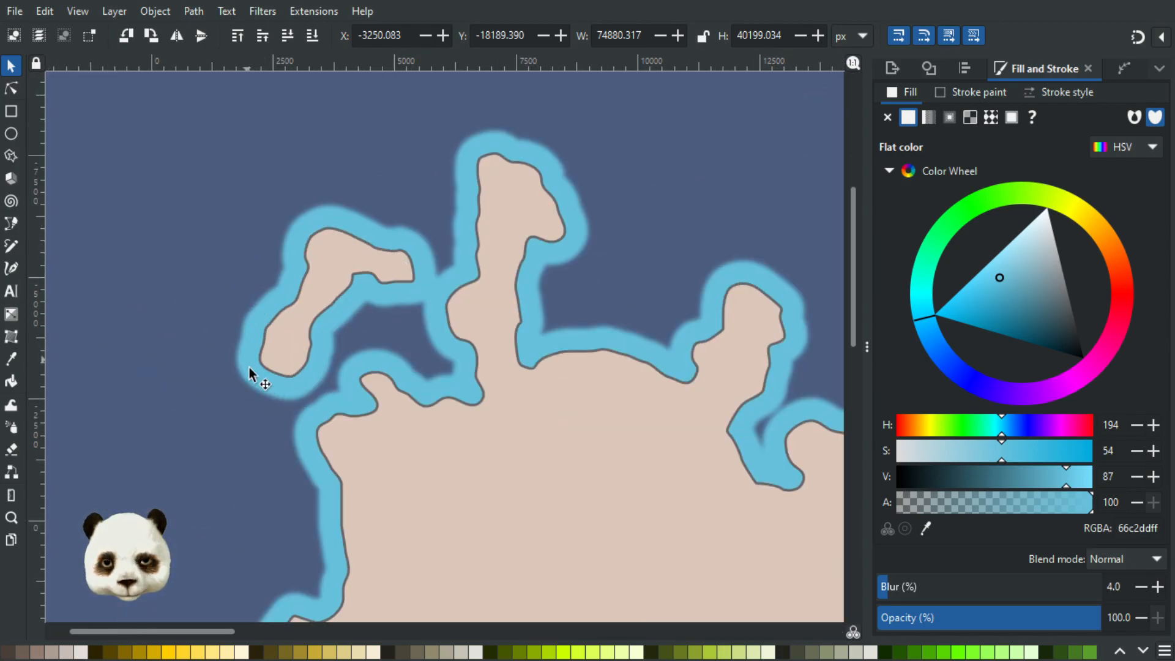
scroll(300, 386, down, 5)
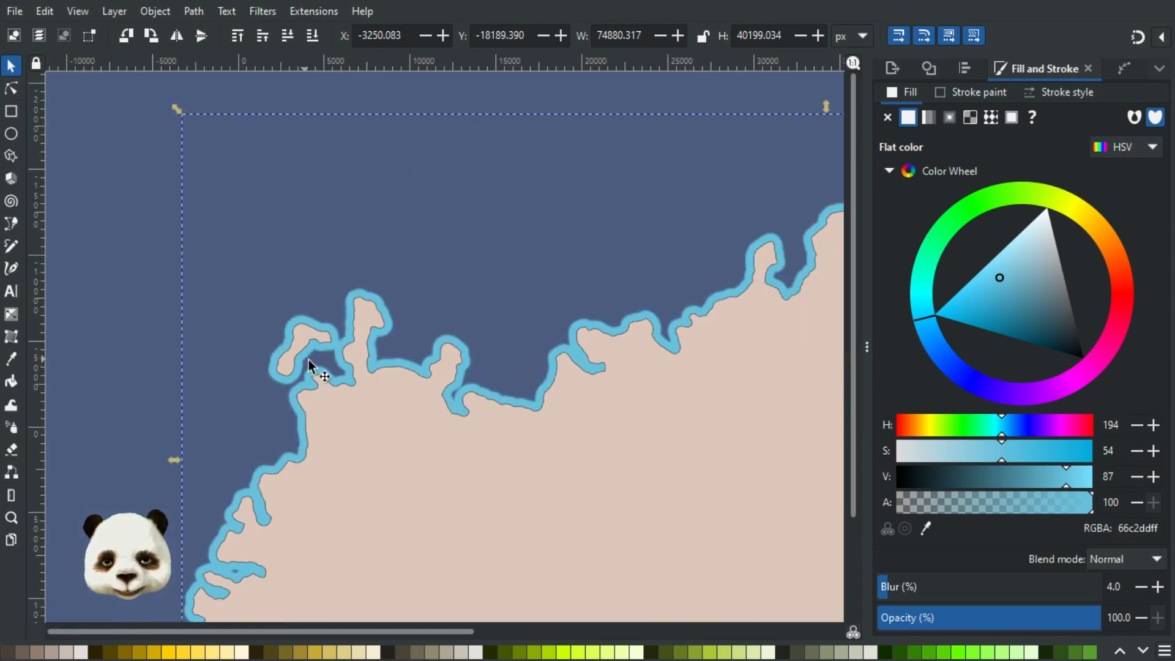
scroll(216, 482, up, 2)
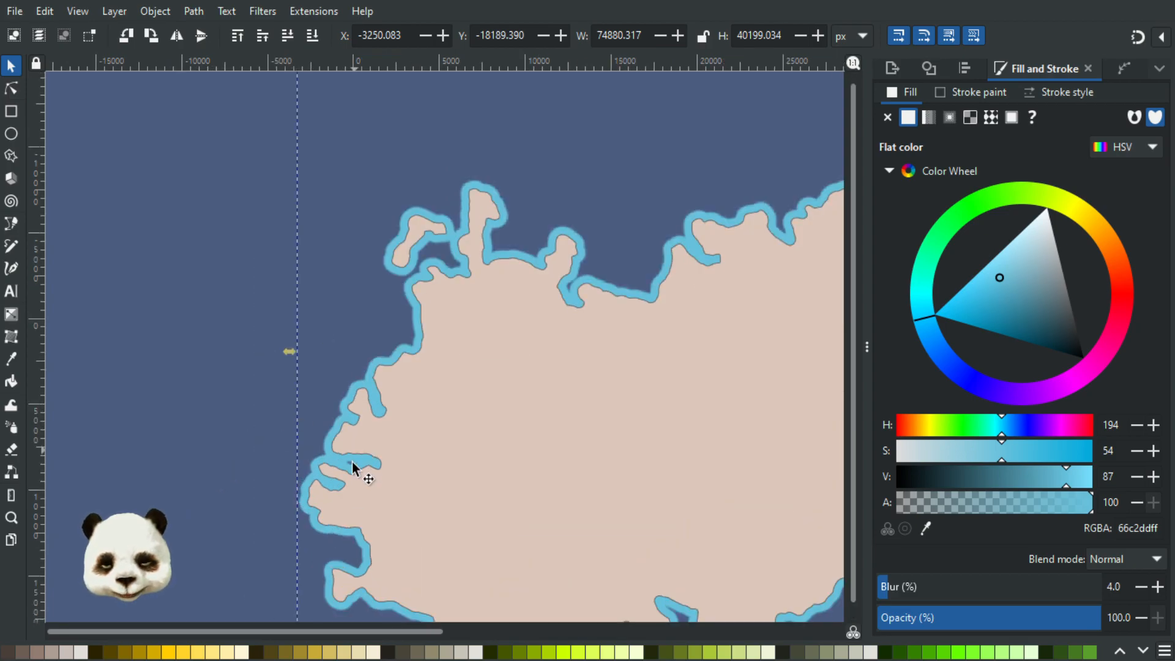
scroll(331, 483, up, 4)
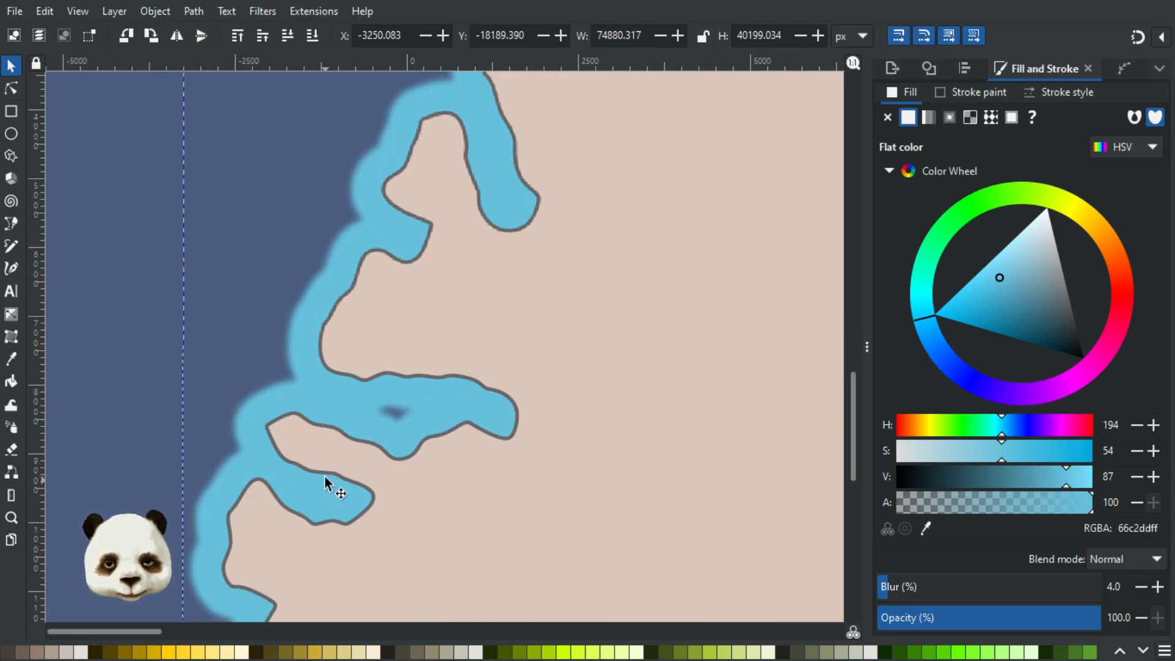
scroll(334, 411, down, 5)
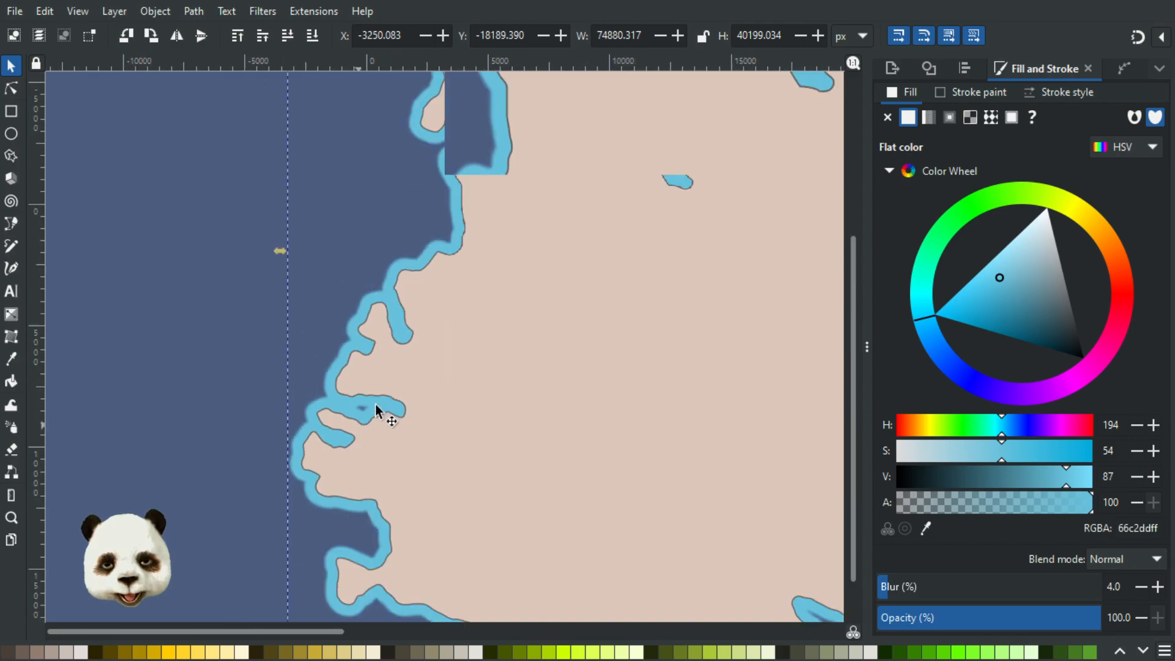
scroll(357, 294, down, 3)
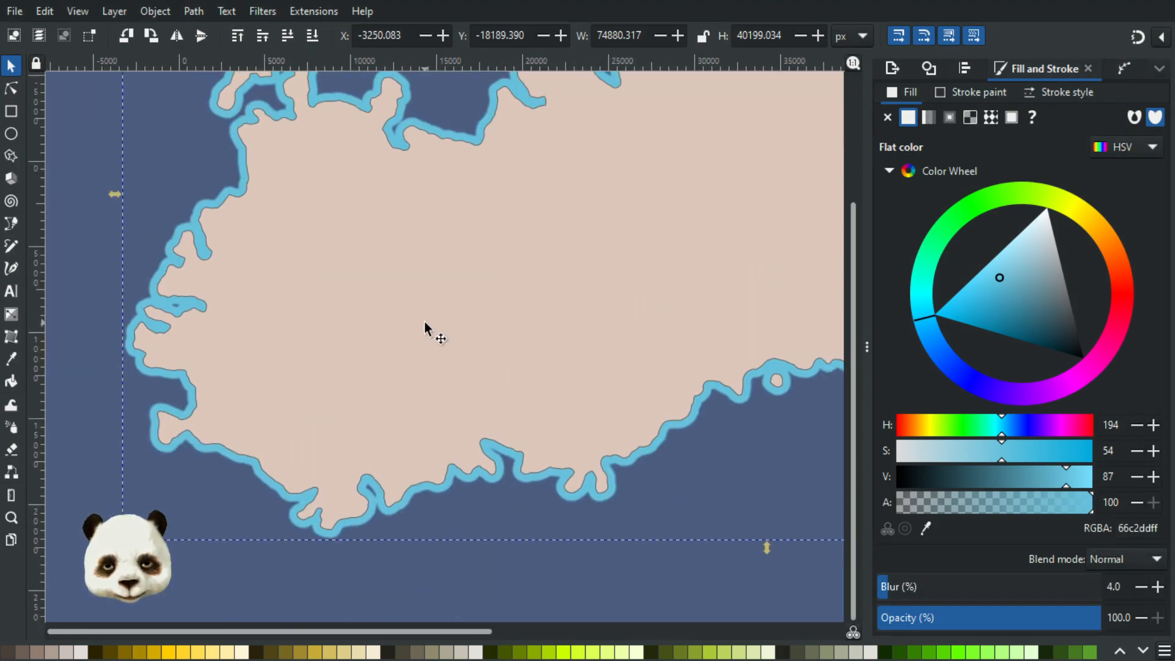
scroll(408, 416, up, 1)
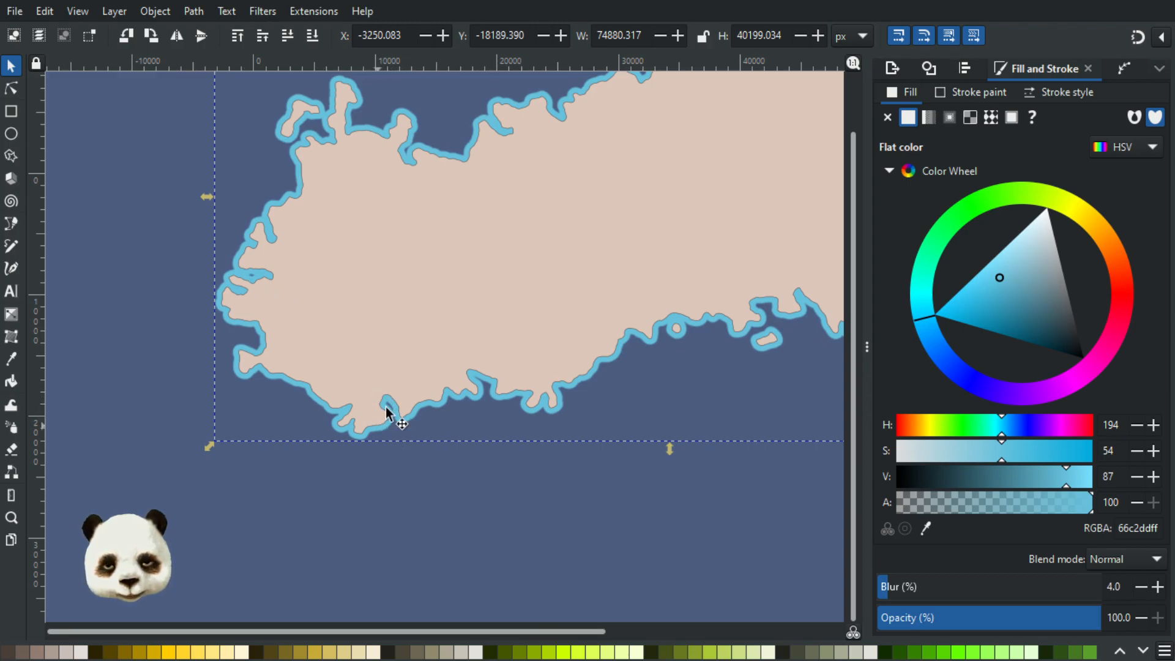
drag(677, 290, 564, 343)
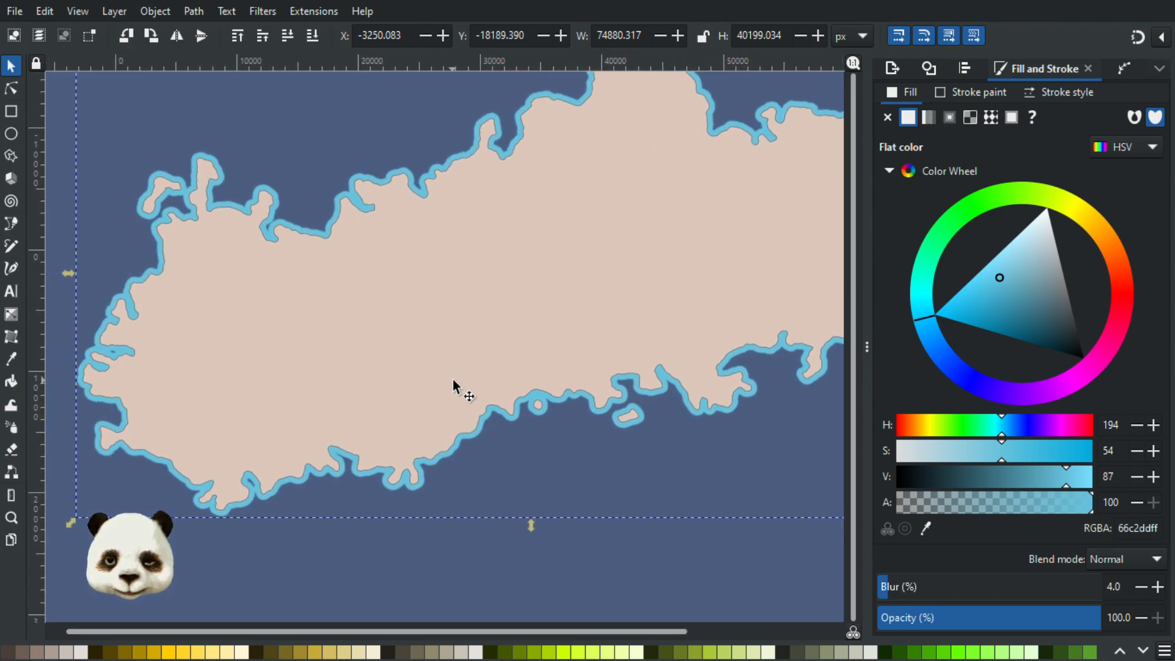
scroll(435, 358, down, 1)
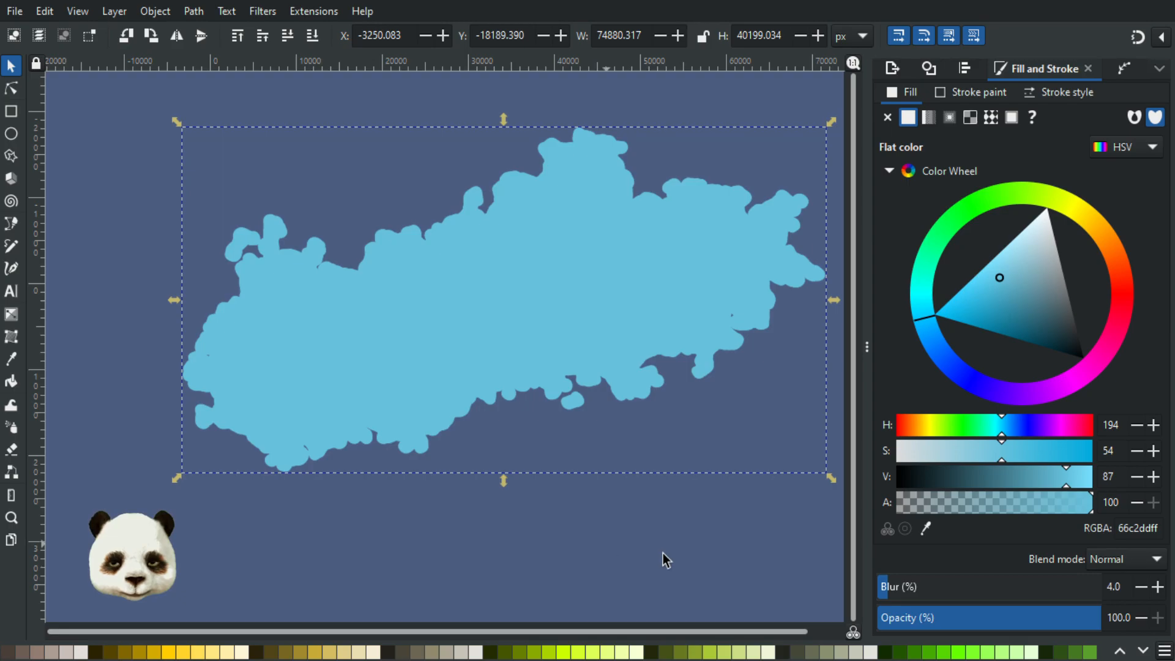
Set the blur of the light-blue shape to 0% and add an Offset path effect with an offset of 100 mm.
drag(887, 590, 880, 590)
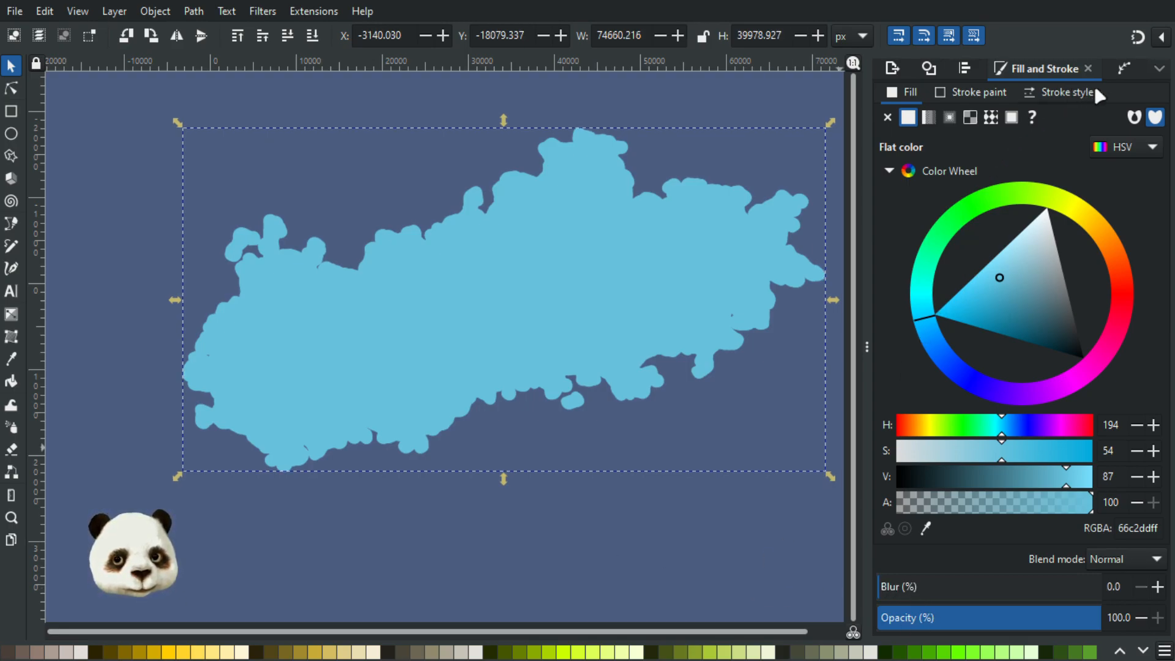
click(1125, 68)
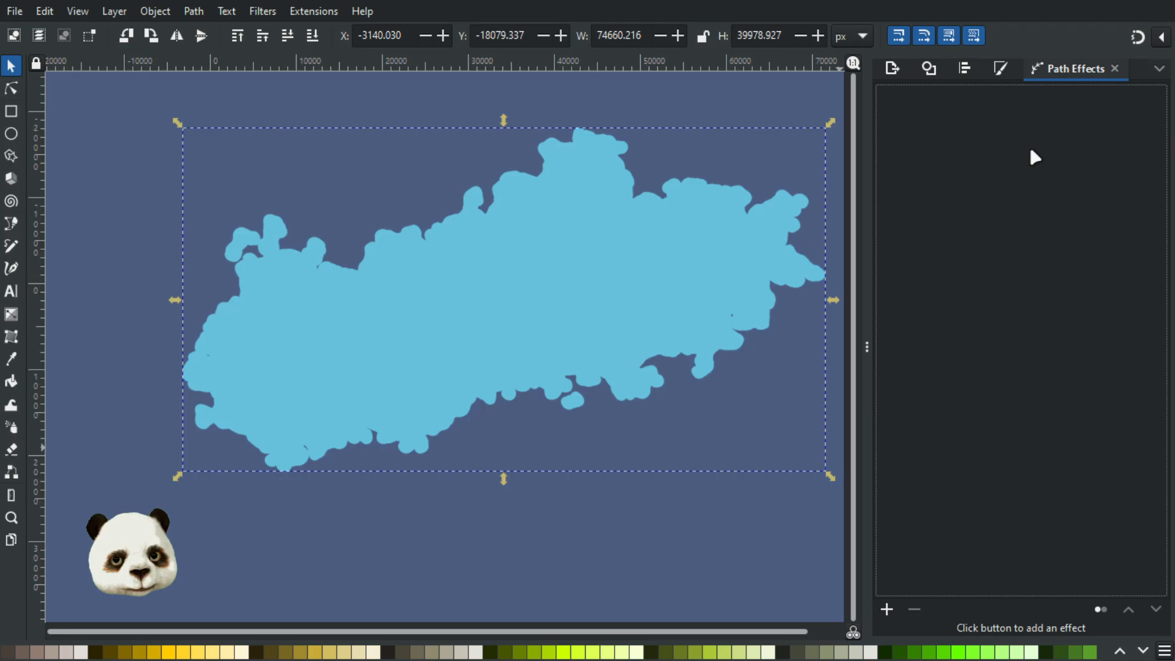
click(887, 610)
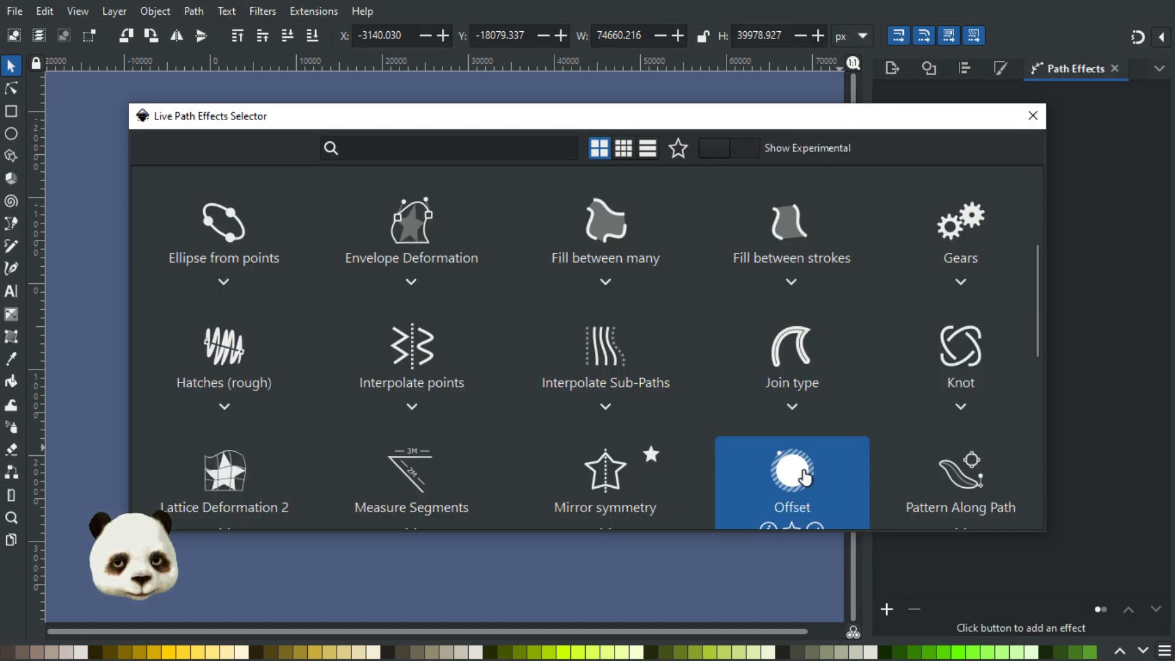
click(802, 475)
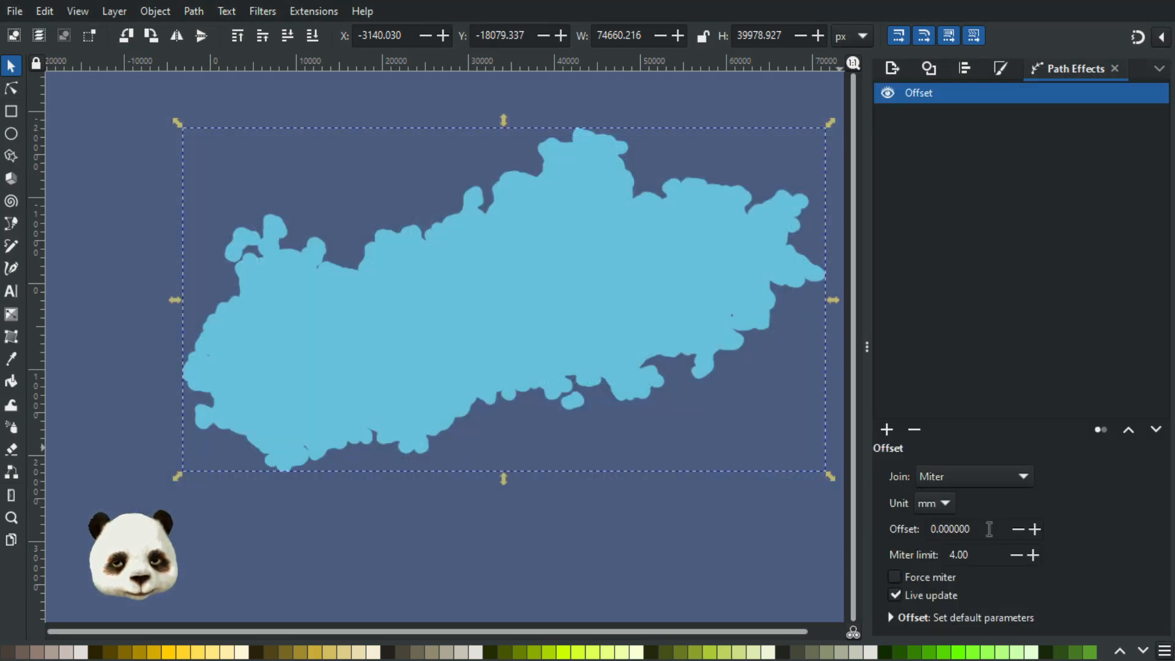
drag(989, 529, 890, 532)
text(100)
key(Return)
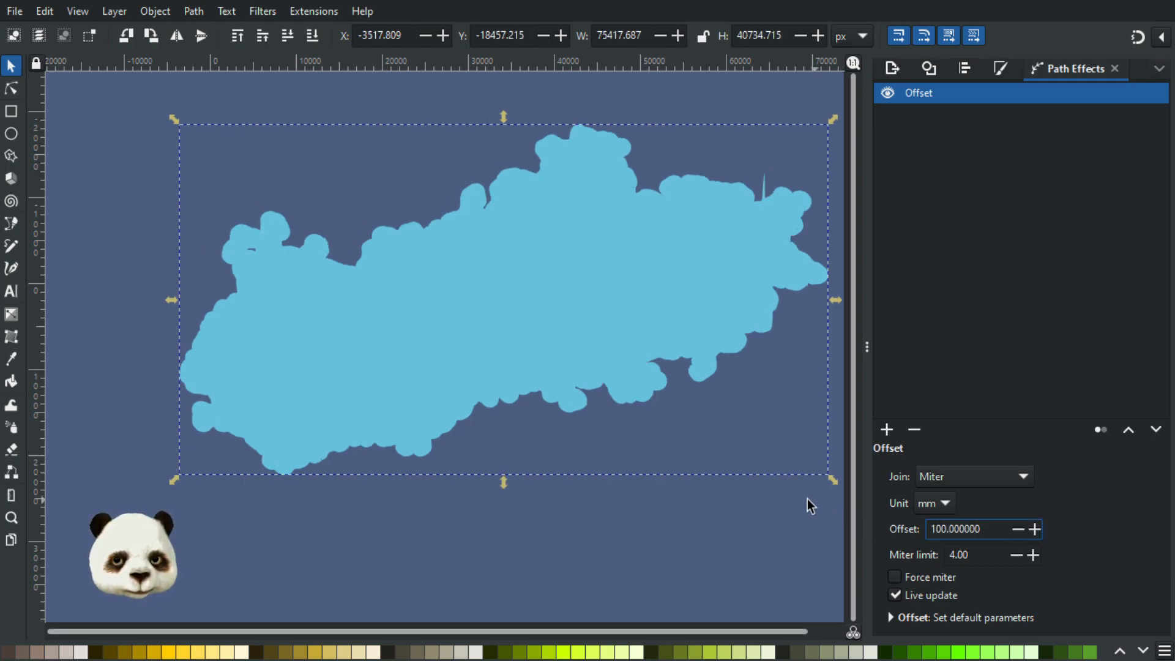
Try an offset of 300 mm on the light-blue shape and examine its outline and interior for artefacts.
key(Home)
key(Delete)
text(3)
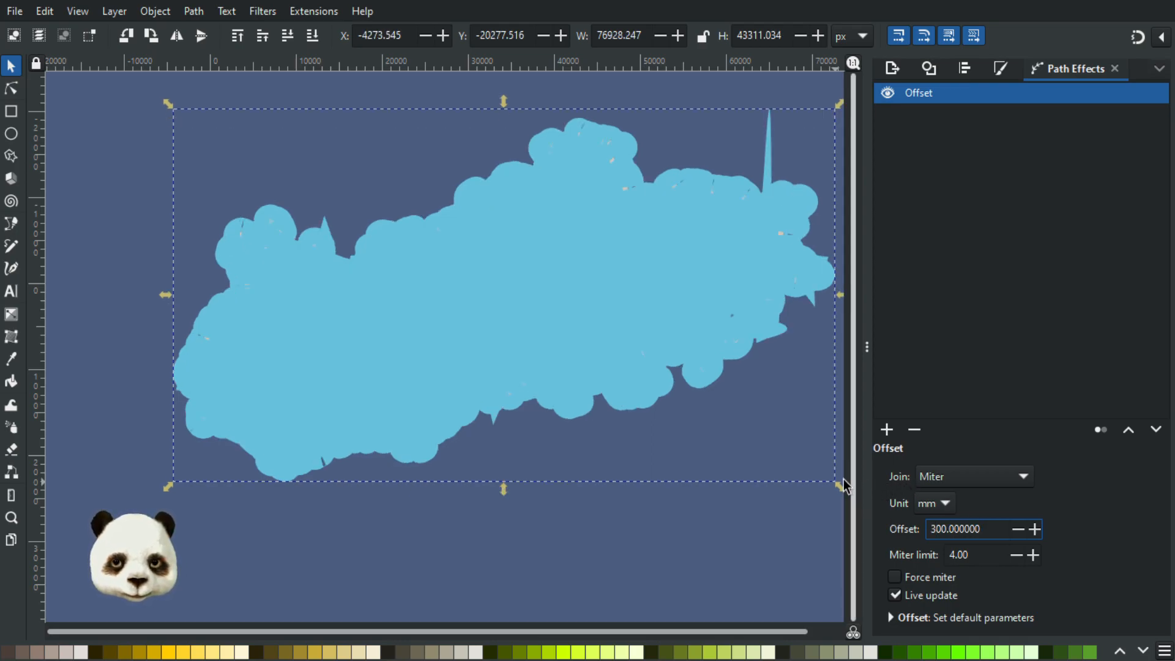
scroll(429, 288, up, 2)
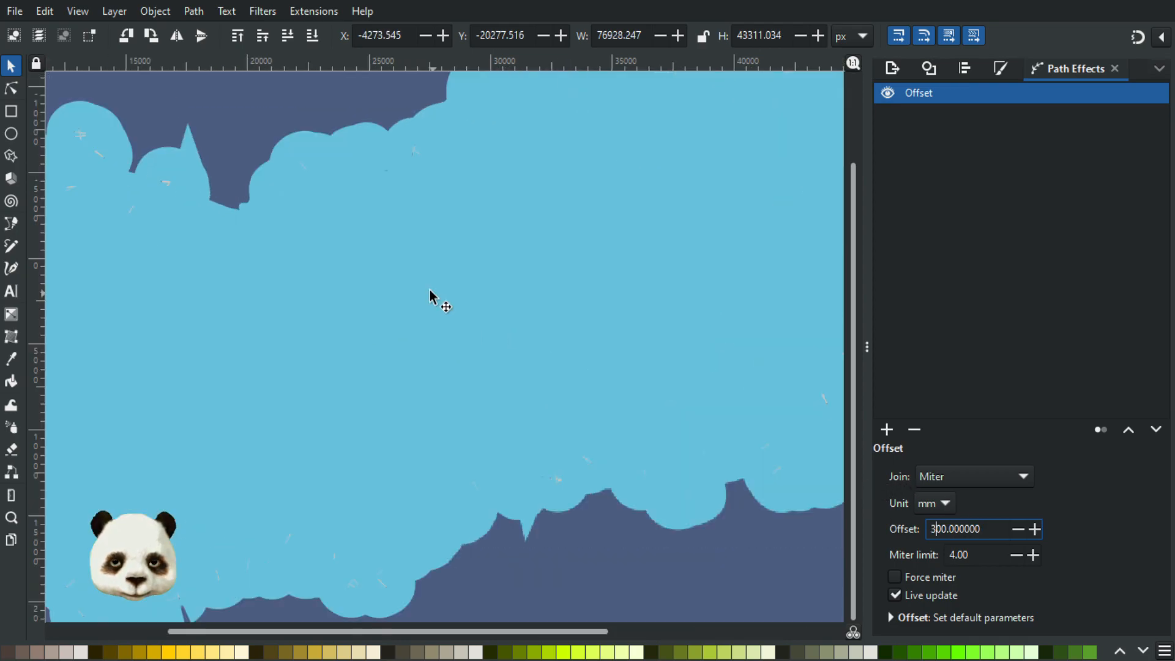
scroll(429, 289, down, 1)
scroll(670, 130, up, 4)
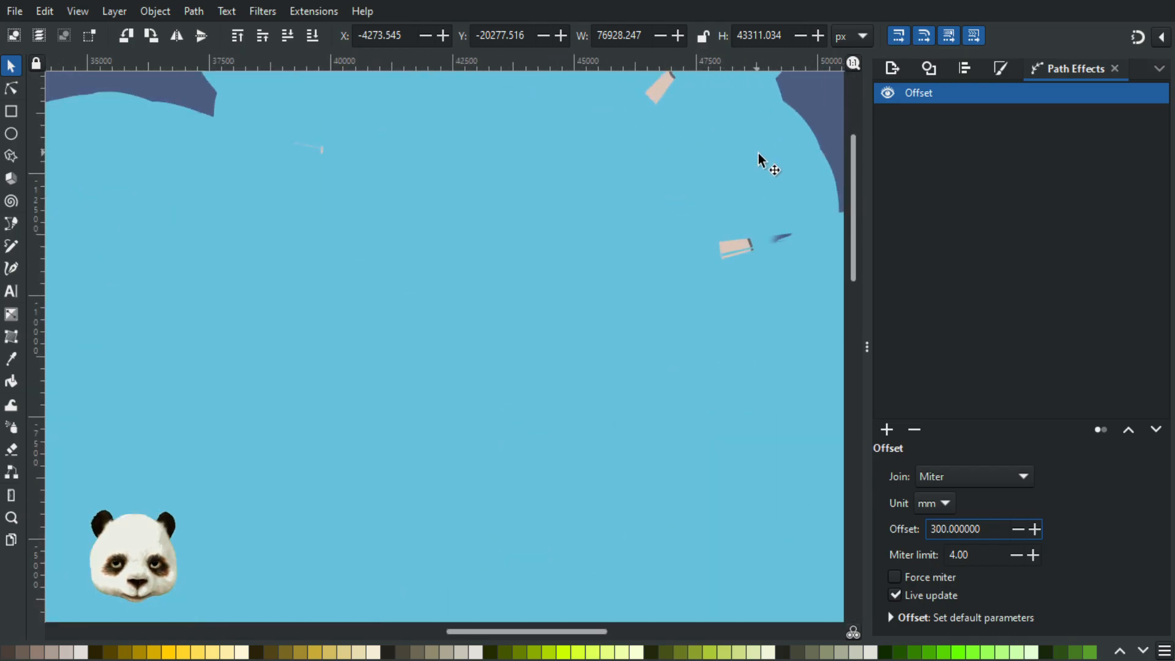
scroll(758, 154, down, 5)
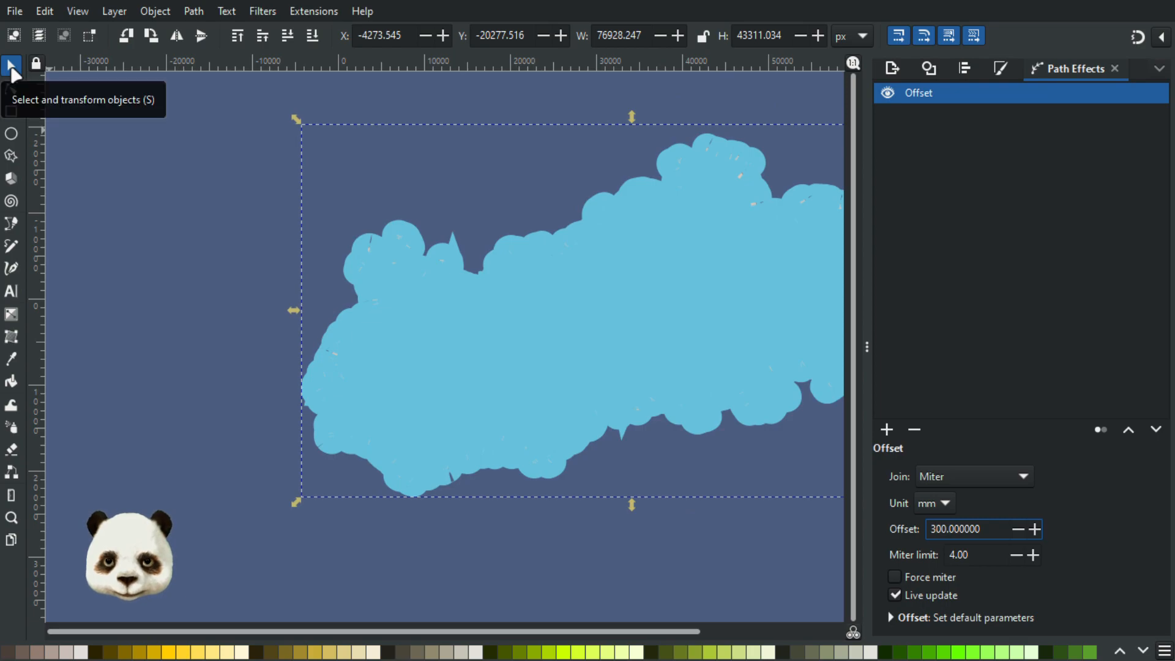
Reduce the light-blue shape's offset to 200 mm and finally to 100 mm.
key(BackSpace)
text(2)
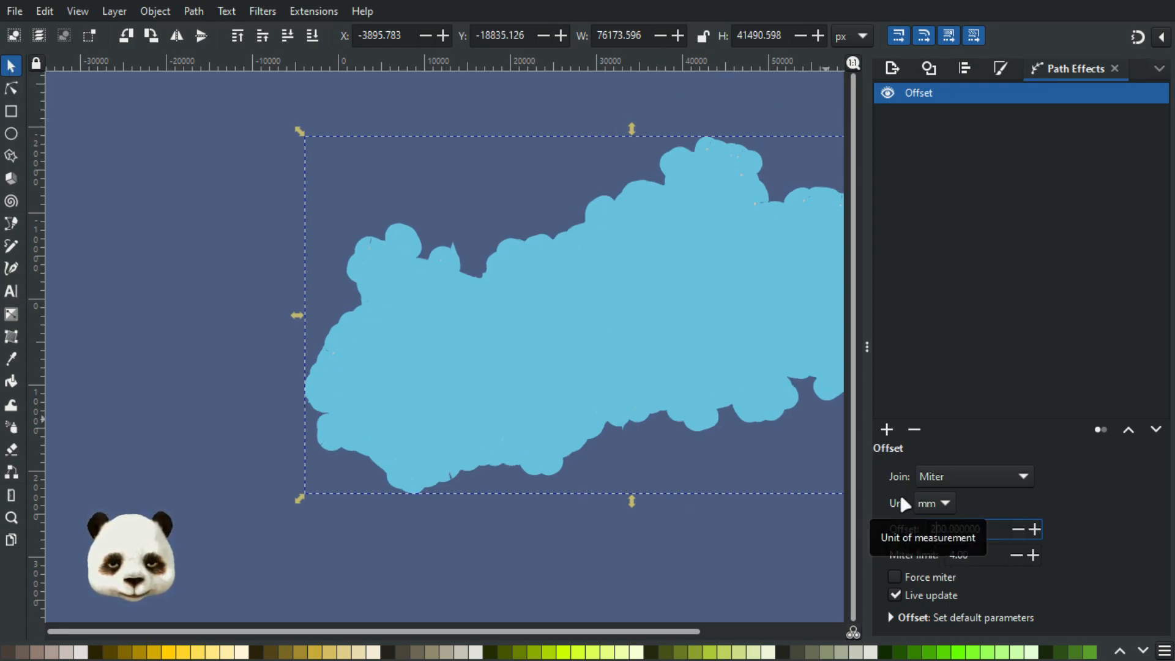
key(BackSpace)
text(1)
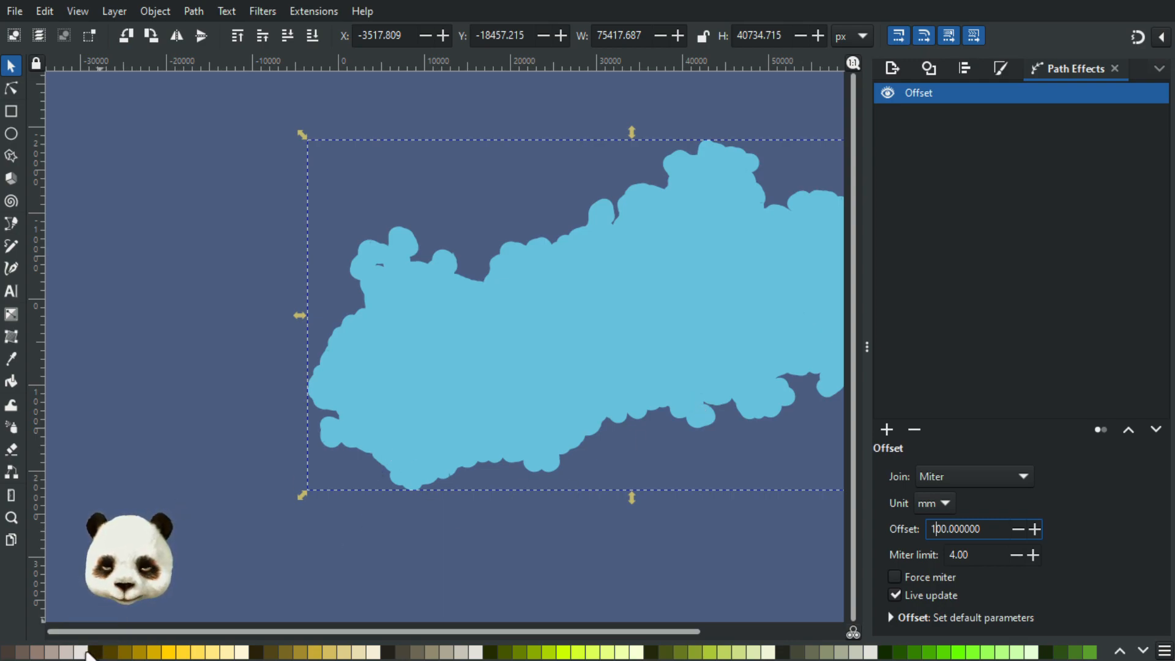
Fill the offset shape with dark brown and lower it behind the landmass and the blurred light-blue band.
click(13, 652)
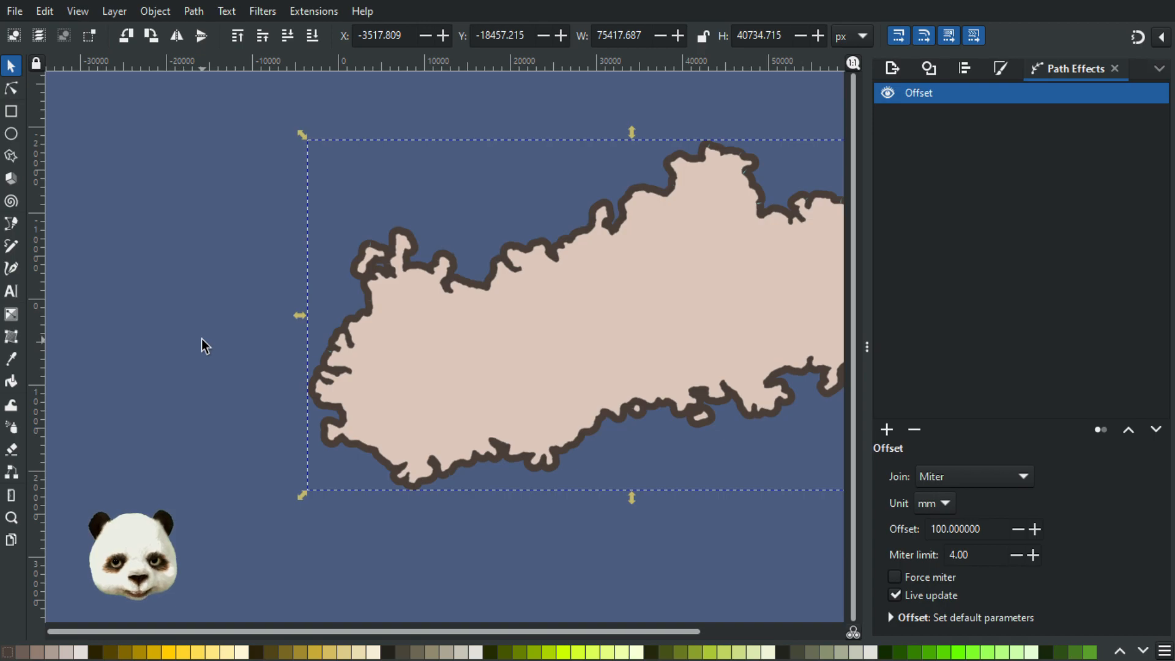
scroll(393, 220, up, 3)
scroll(422, 282, up, 2)
scroll(486, 307, down, 4)
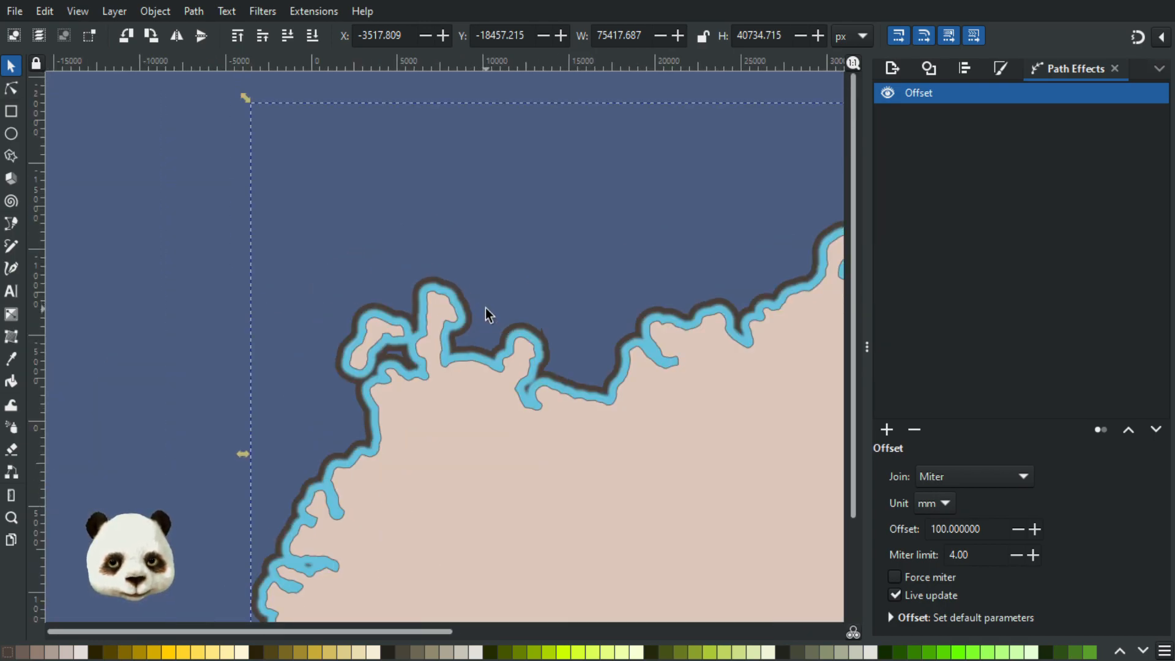
scroll(570, 294, down, 2)
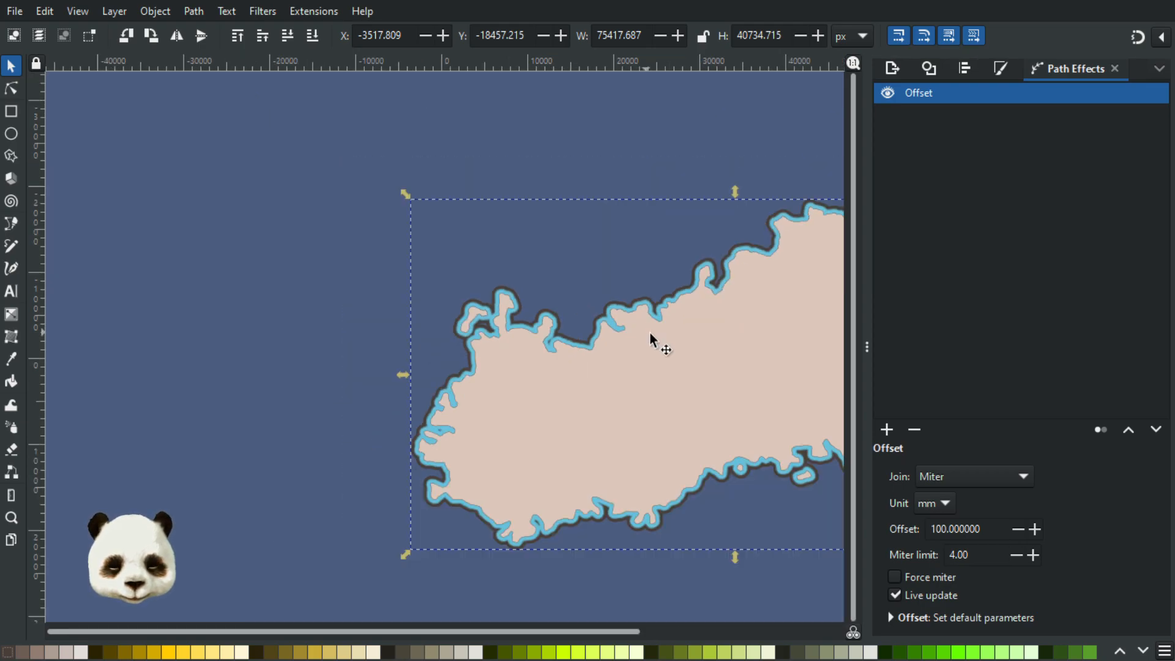
drag(705, 292, 447, 260)
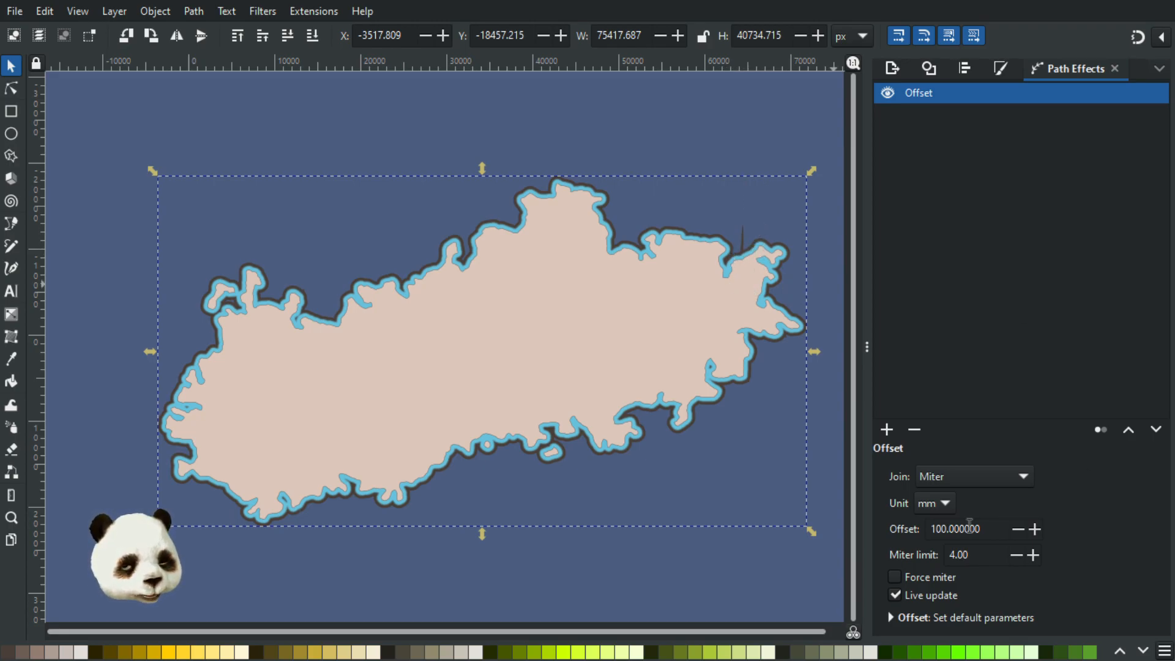
Increase the dark brown band's offset to 200 mm and finally to 500 mm.
click(930, 529)
text(2)
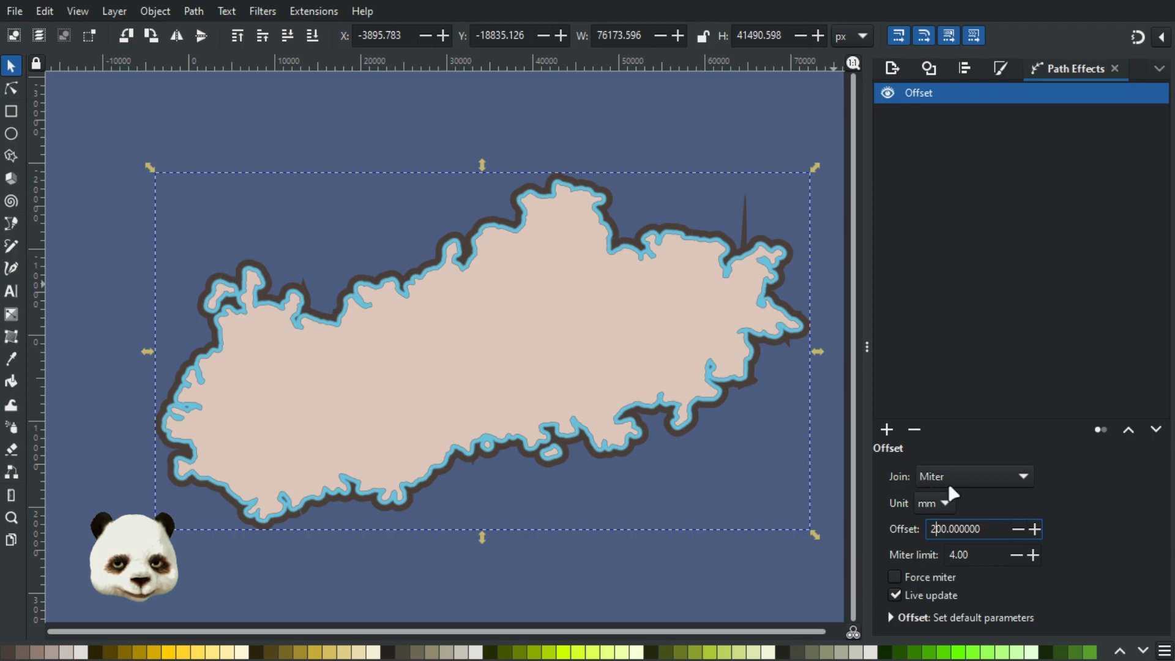
key(BackSpace)
text(5)
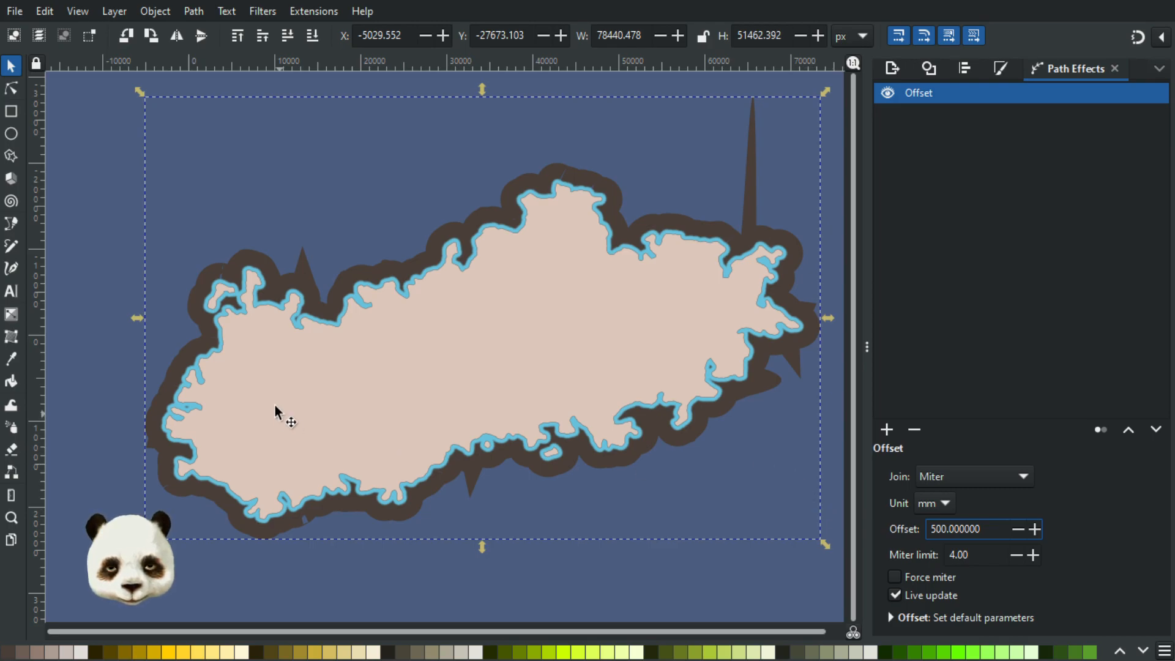
Inspect the nodes of the dark brown offset band along the northern coast, and deselect it.
click(11, 90)
scroll(288, 285, up, 2)
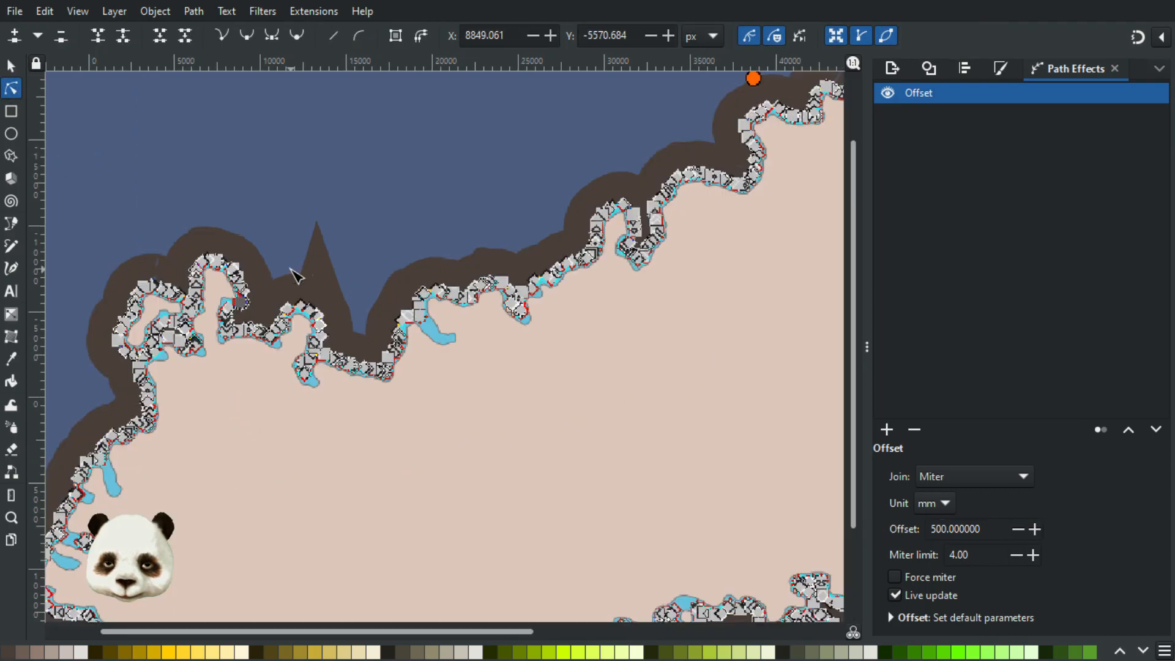
scroll(342, 293, down, 2)
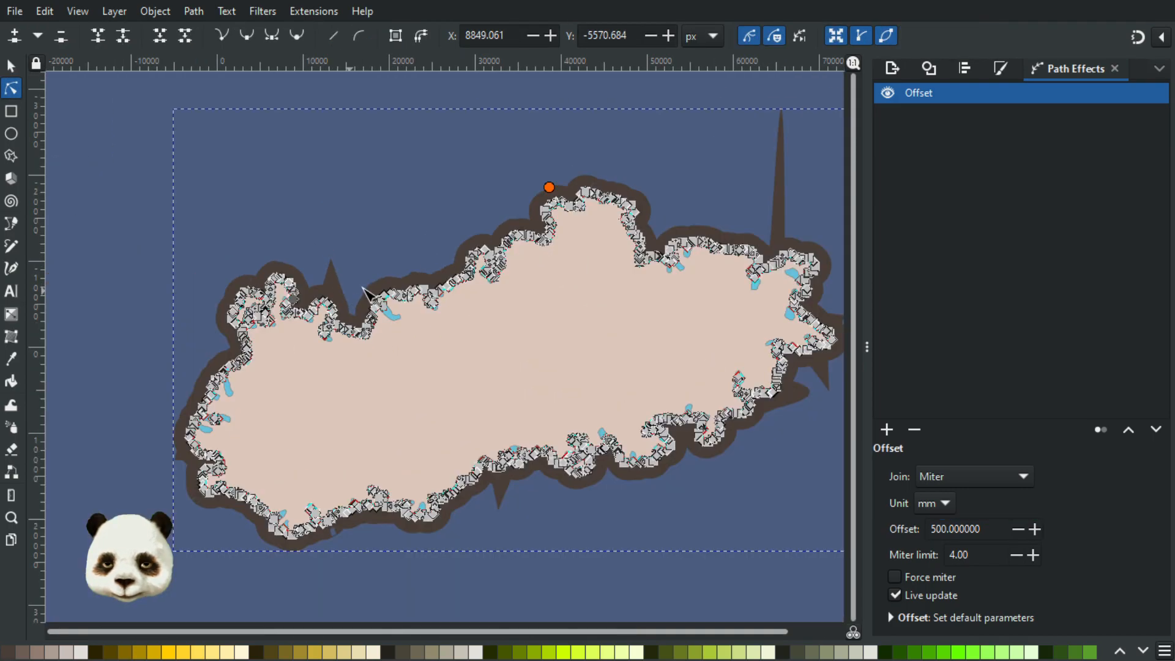
click(391, 206)
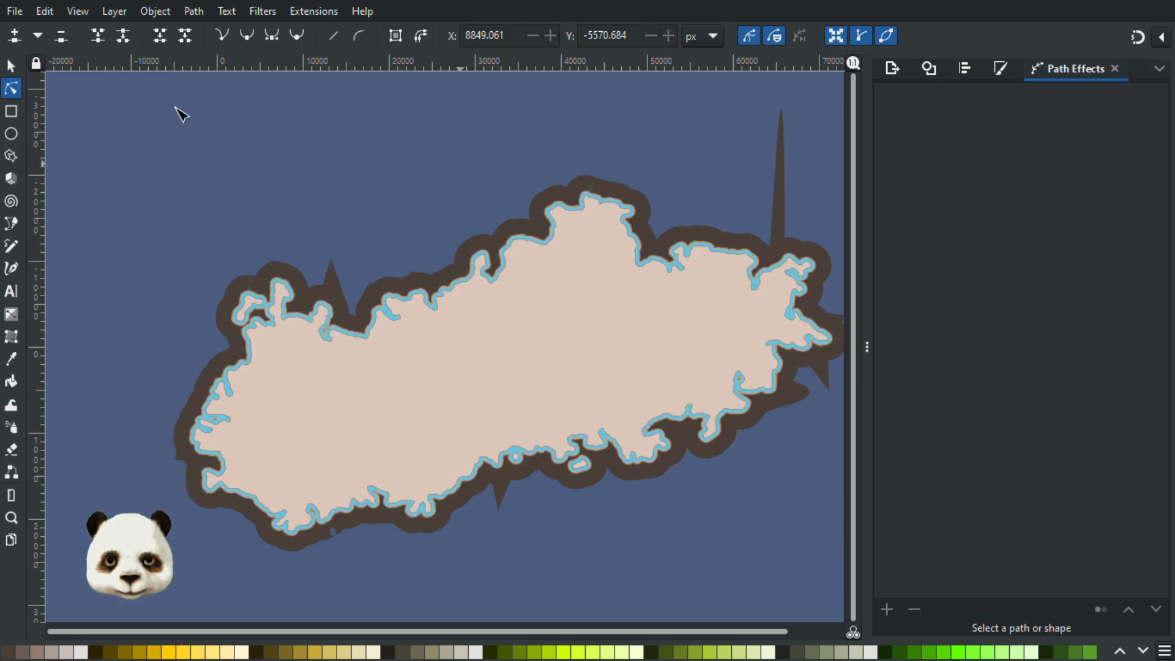
Reselect the dark brown band behind the landmass and try an offset of 700 mm.
click(12, 65)
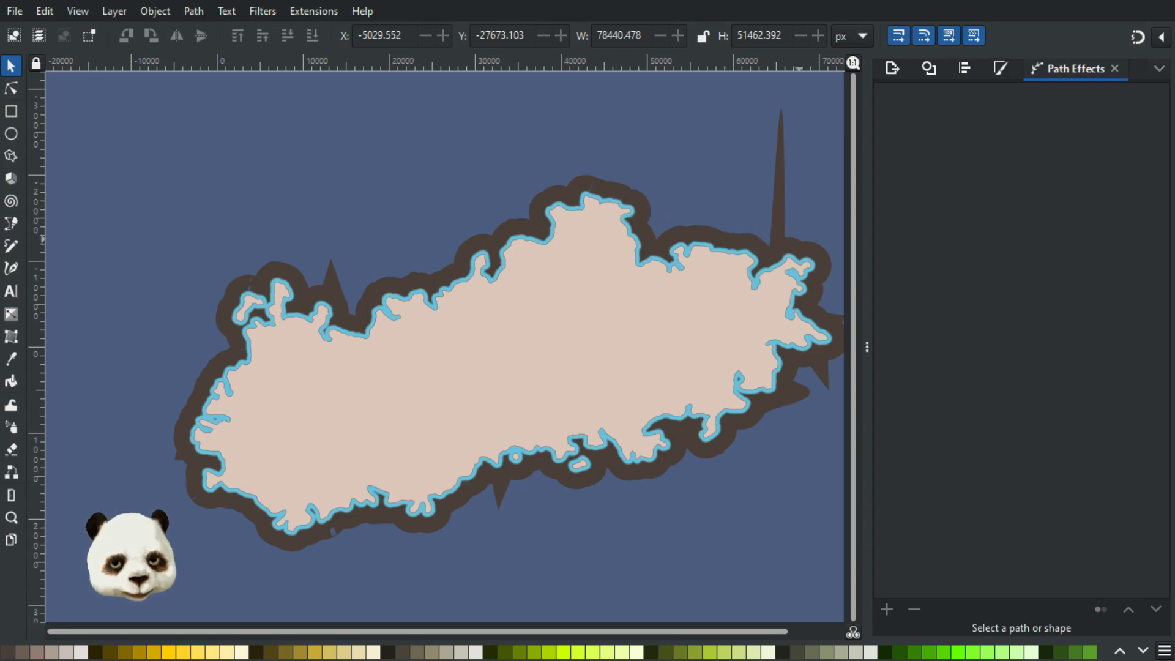
key(Tab)
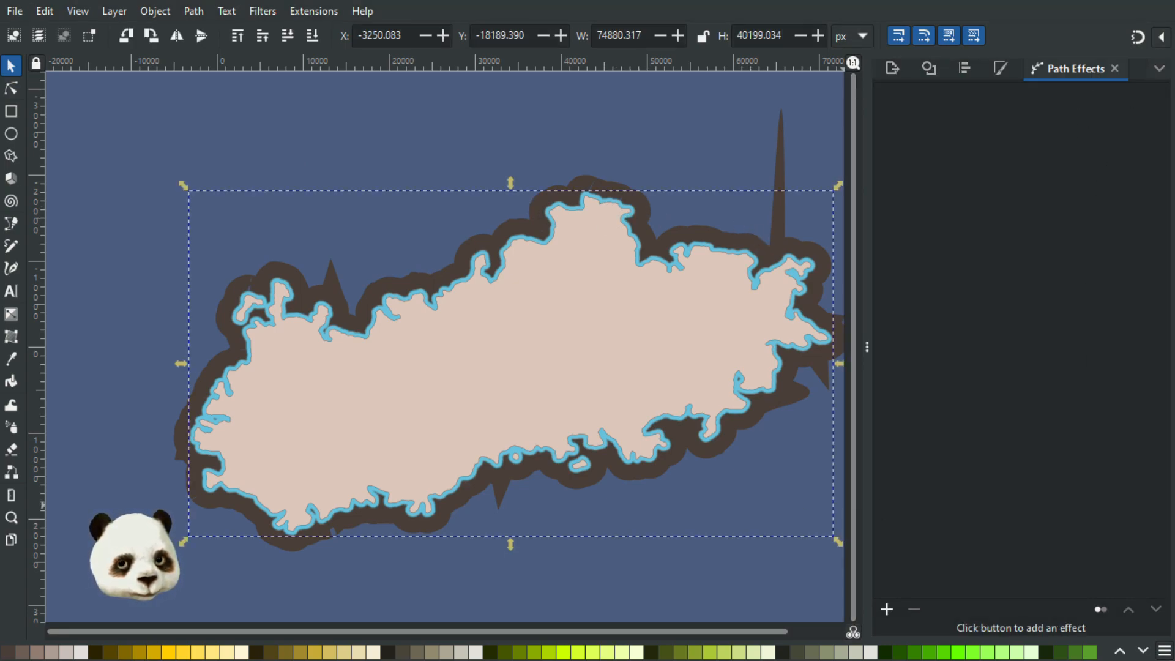
key(Tab)
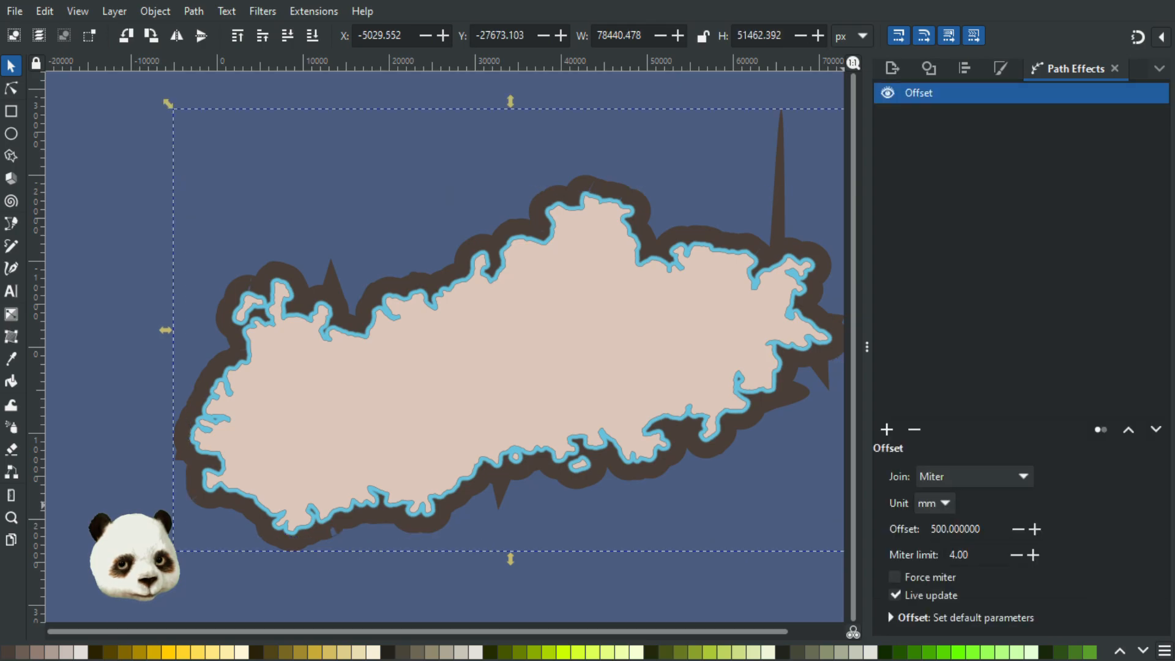
click(929, 528)
key(Delete)
text(7)
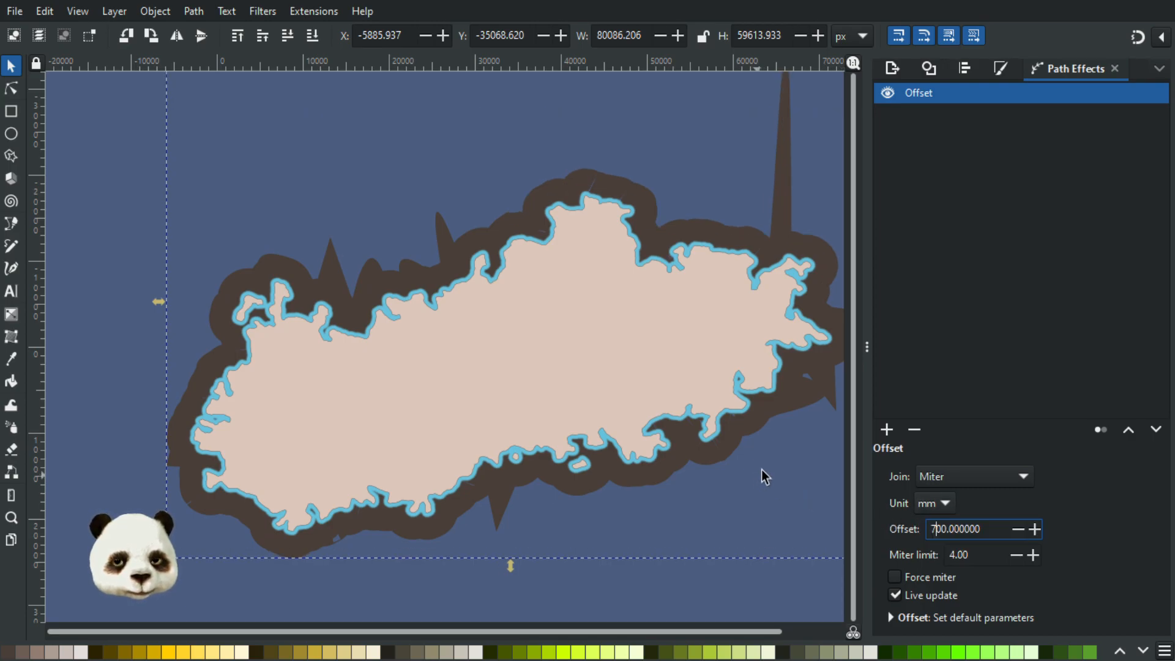
Set the dark brown band's offset to 500 mm and convert the shape to a plain editable path.
mouse_move(791, 454)
mouse_down()
mouse_move(593, 493)
mouse_move(704, 526)
mouse_move(711, 480)
mouse_up()
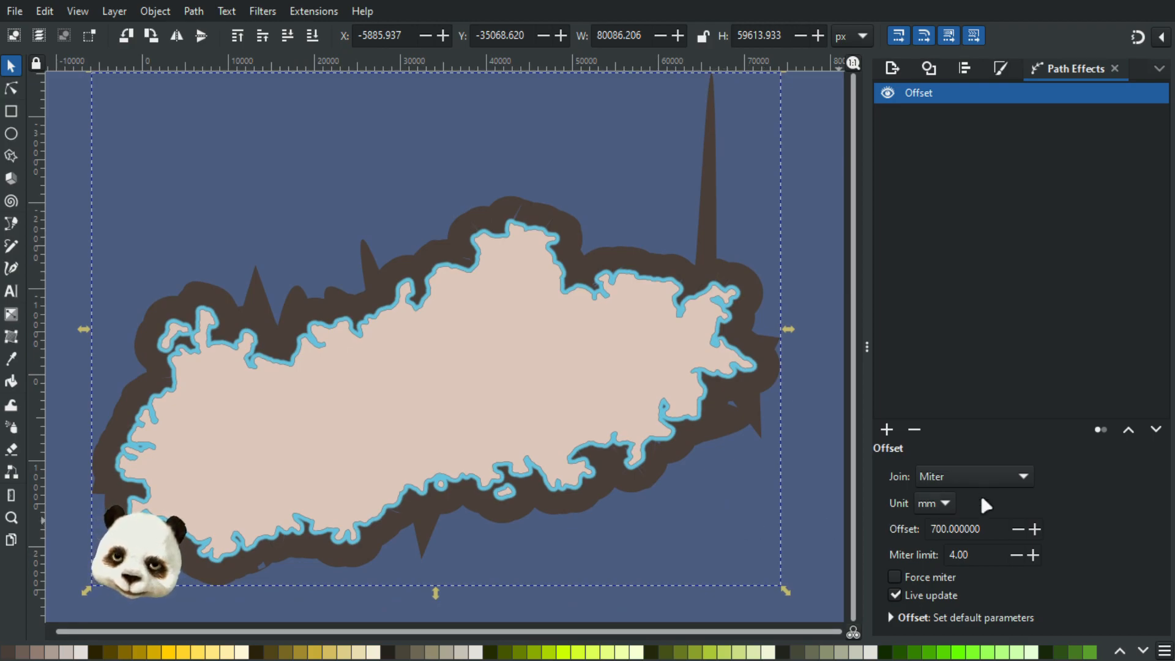
click(934, 529)
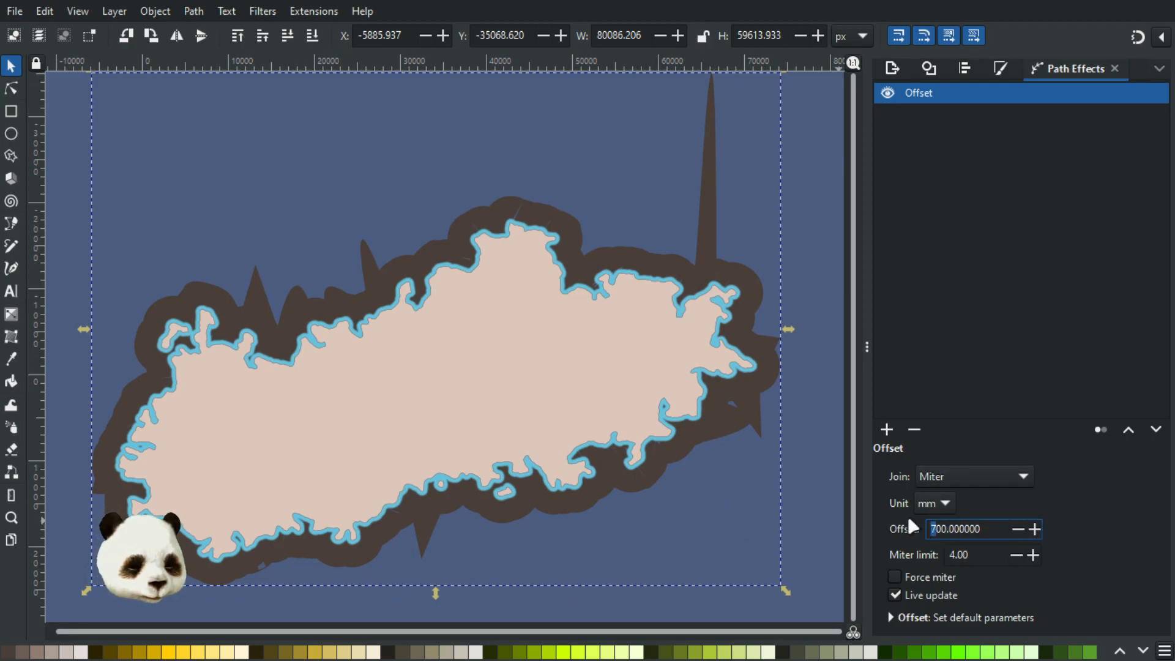
text(5)
key(Return)
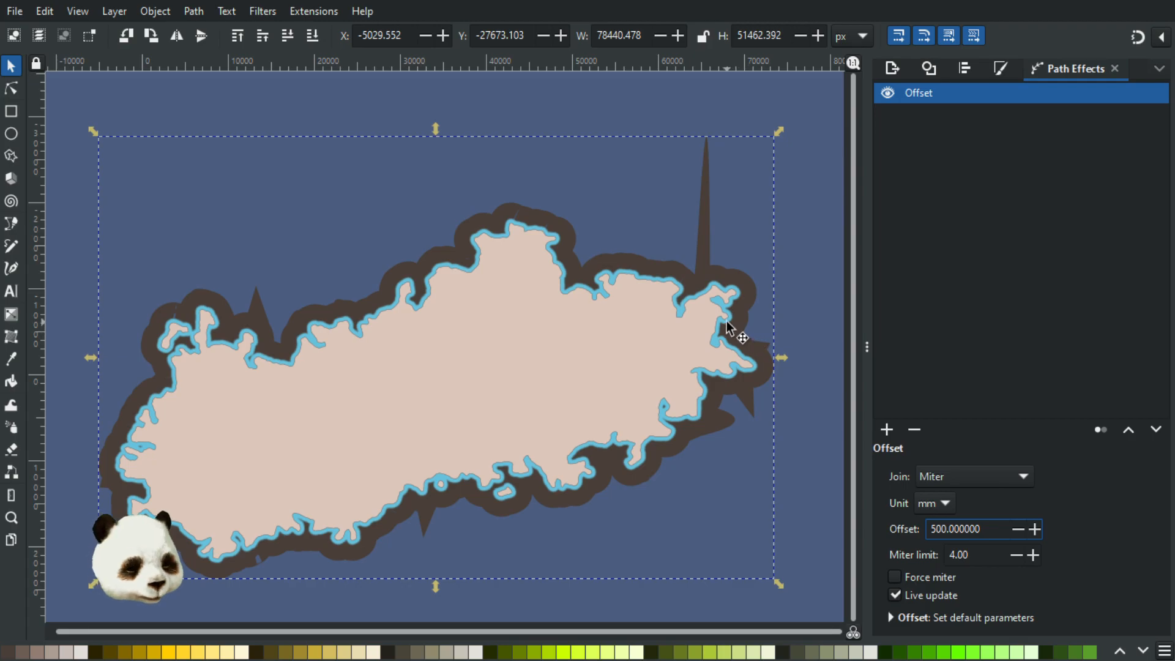
key(ctrl+shift+c)
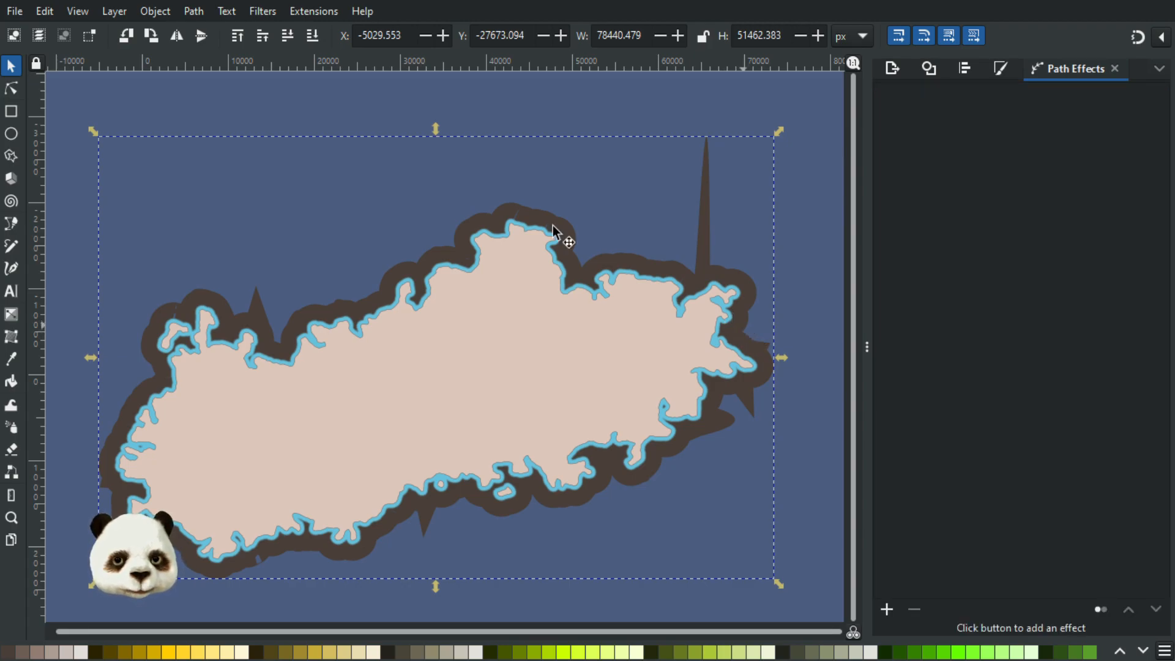
Flatten the tall spike on the band's northeastern edge by editing its tip node down to the outline.
click(11, 89)
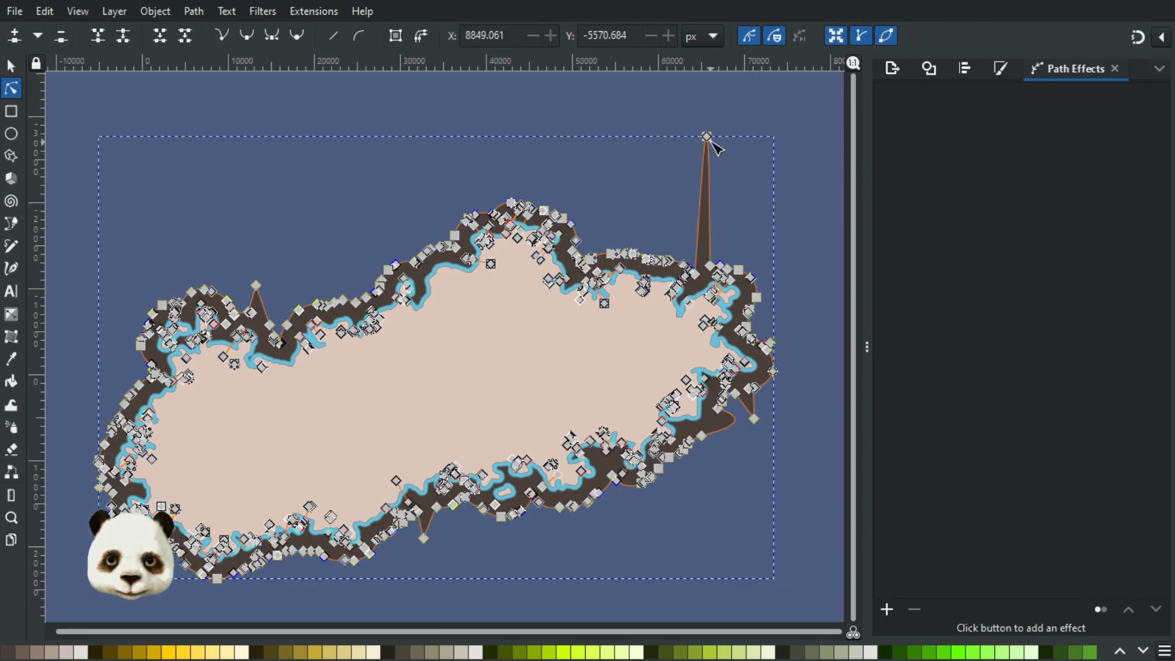
mouse_move(682, 119)
mouse_down()
mouse_move(742, 162)
mouse_move(744, 260)
mouse_up()
key(Delete)
scroll(735, 147, up, 2)
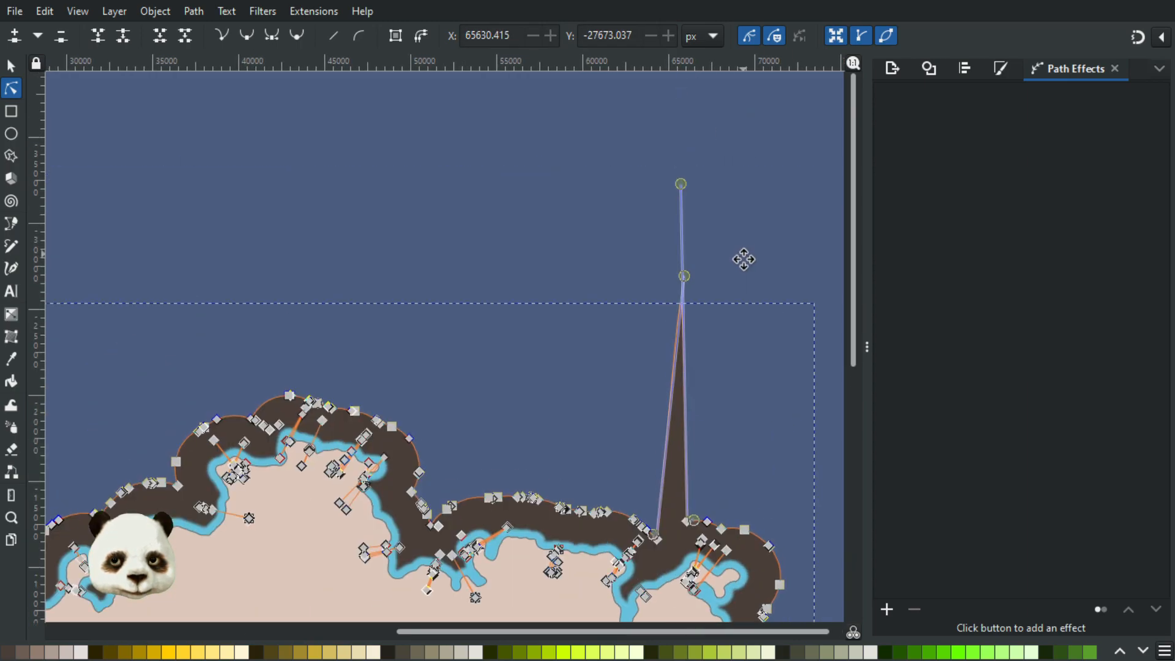
drag(682, 186, 679, 525)
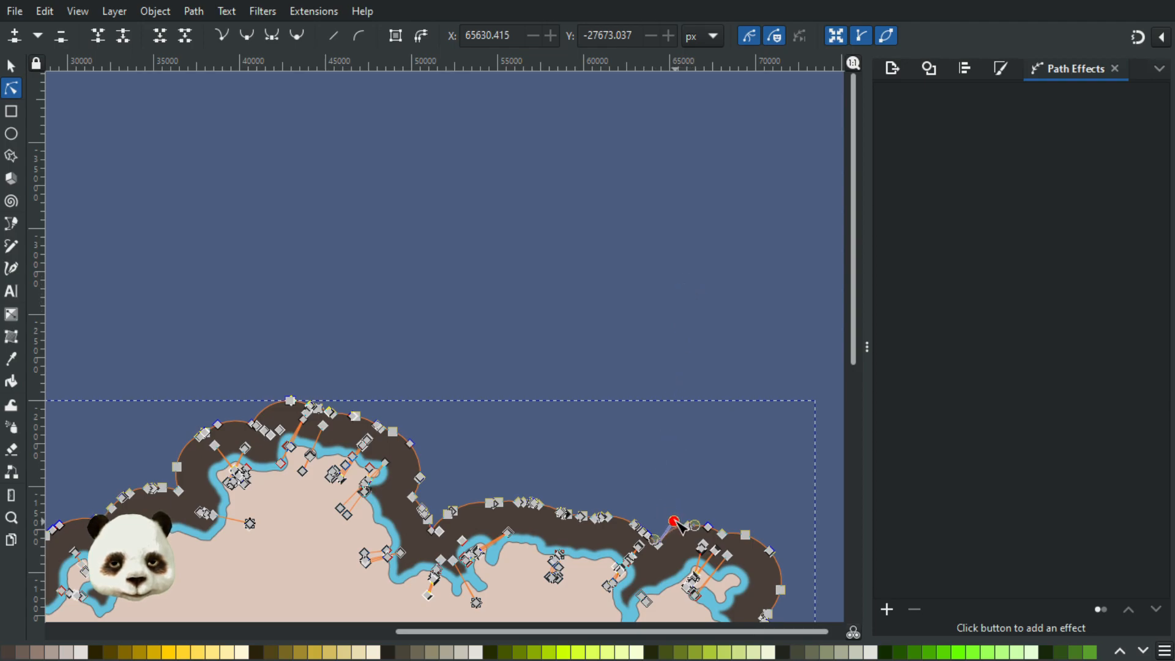
Move the tip node of the spike on the band's northwestern edge down to the outline, and deselect the path.
drag(368, 392, 693, 325)
drag(383, 398, 721, 302)
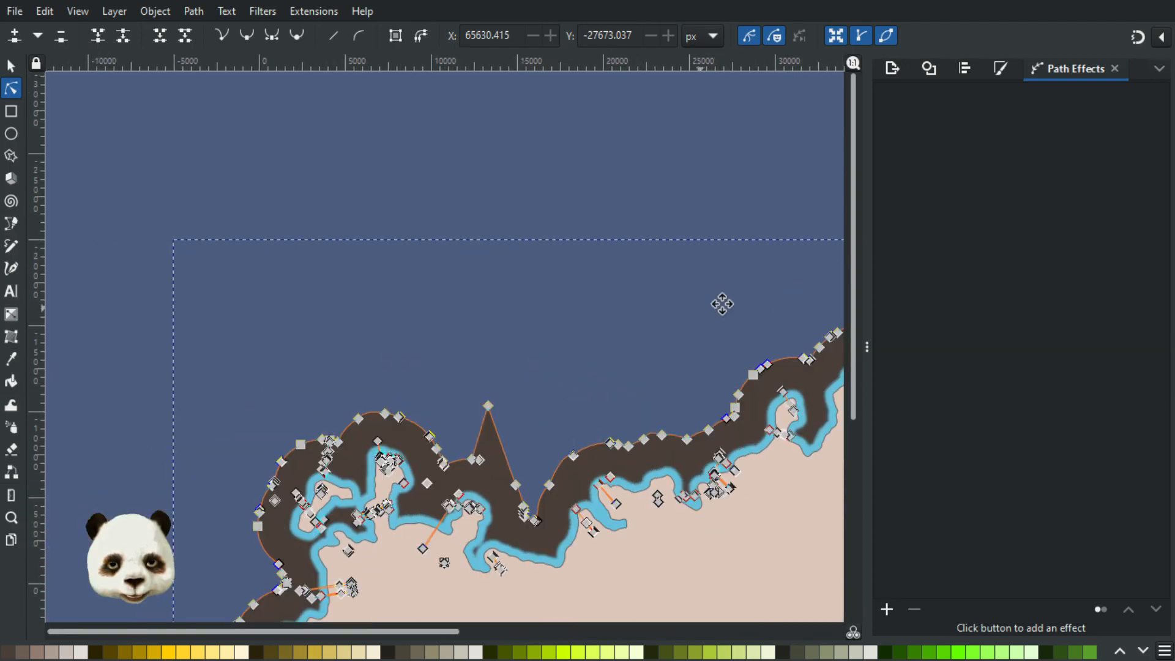
drag(533, 401, 548, 469)
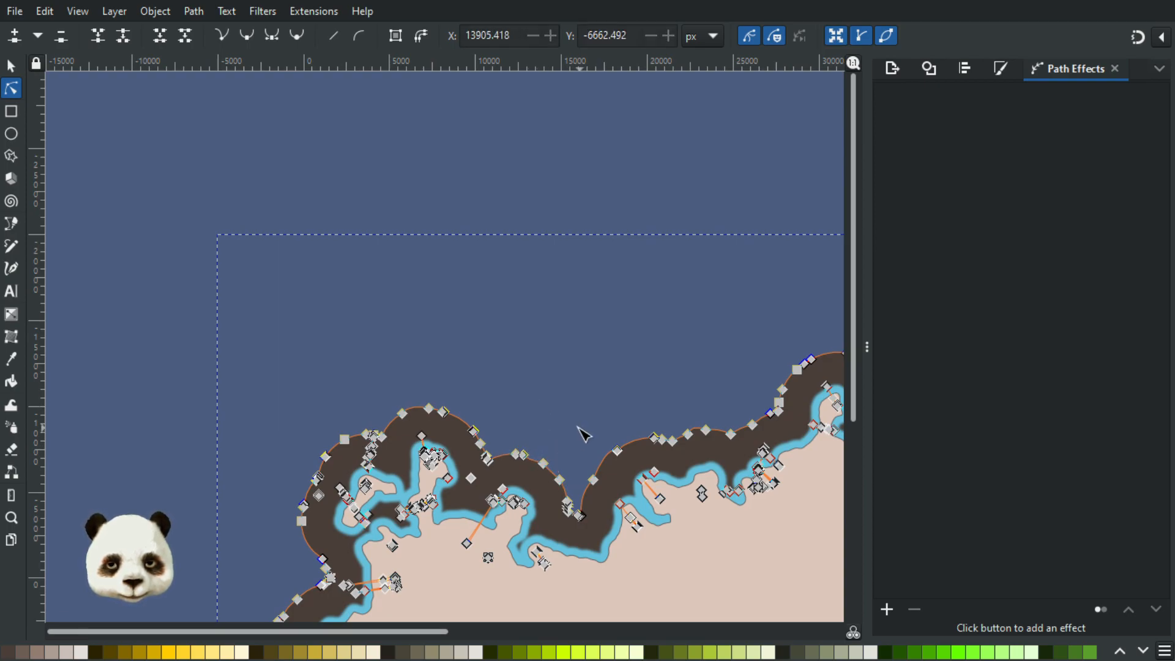
click(579, 437)
scroll(578, 442, down, 2)
scroll(579, 442, down, 10)
scroll(579, 442, right, 3)
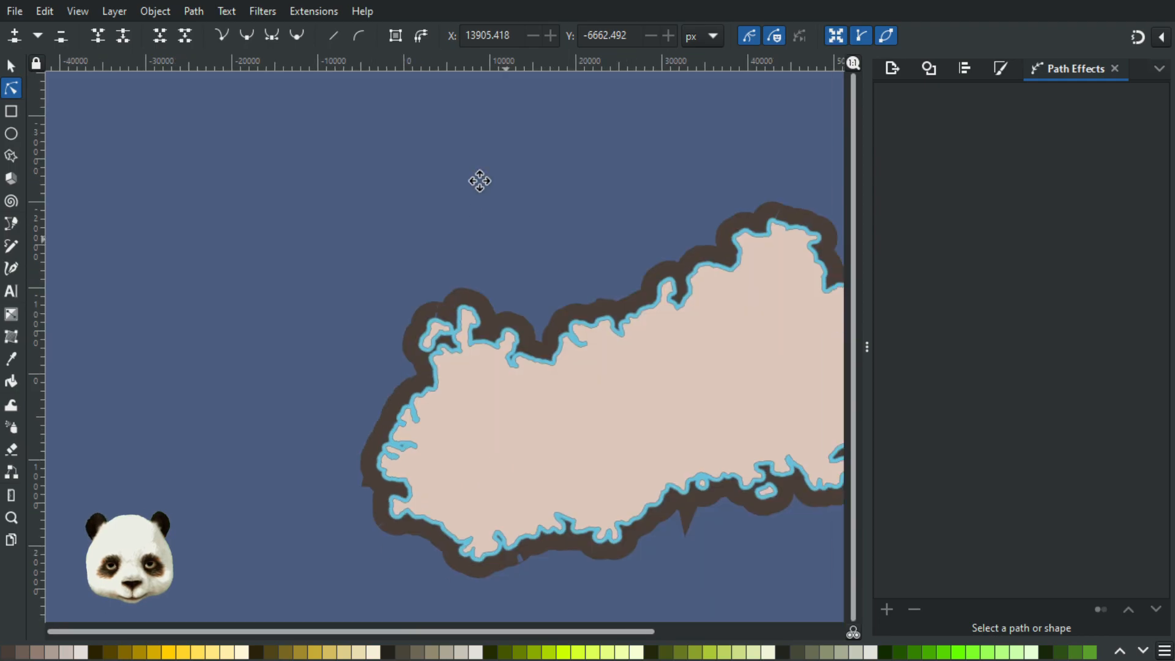
drag(729, 450, 511, 531)
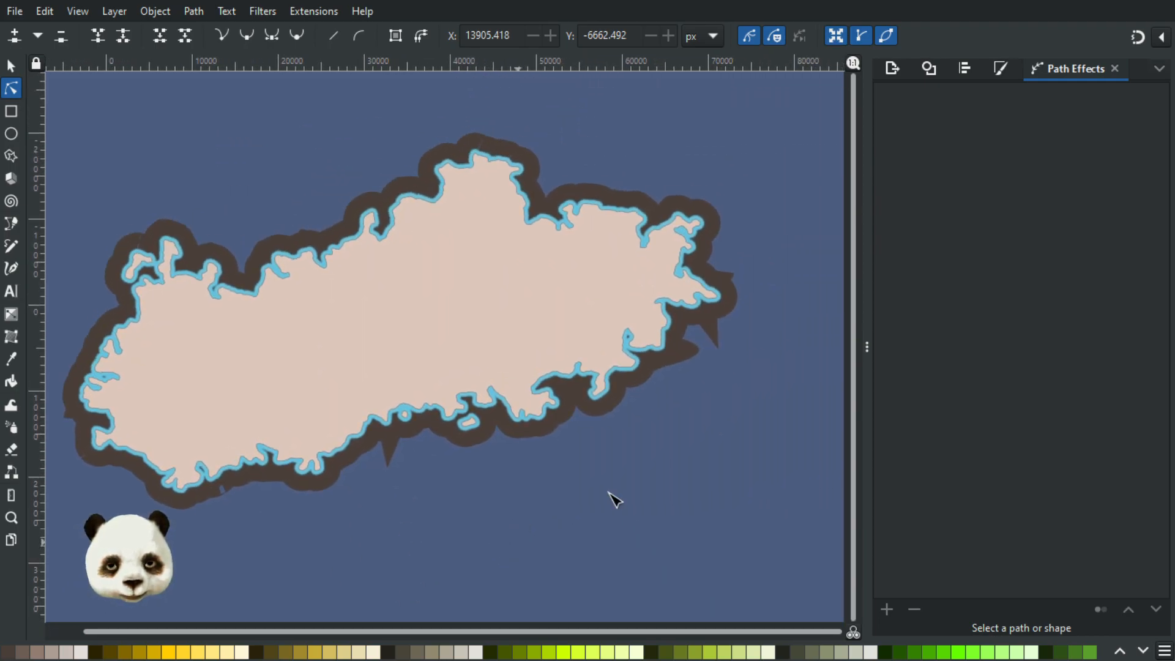
Fill the dark brown band behind the landmass with the landmass's sampled beige, darkened to an HSV value of 45.
click(739, 300)
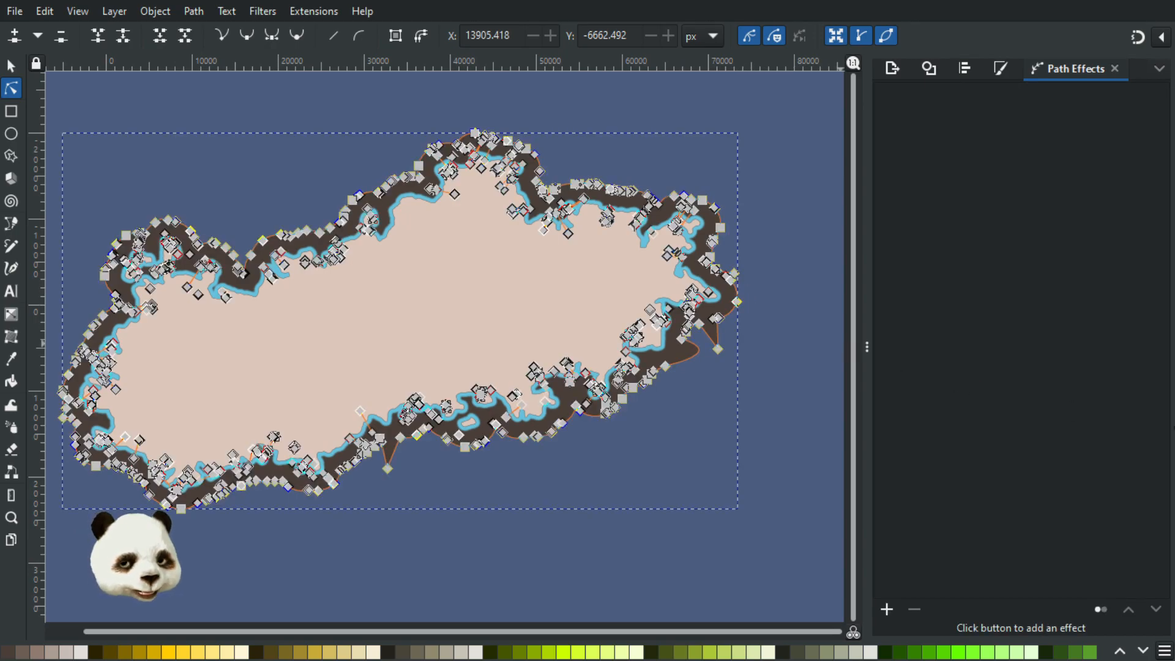
key(d)
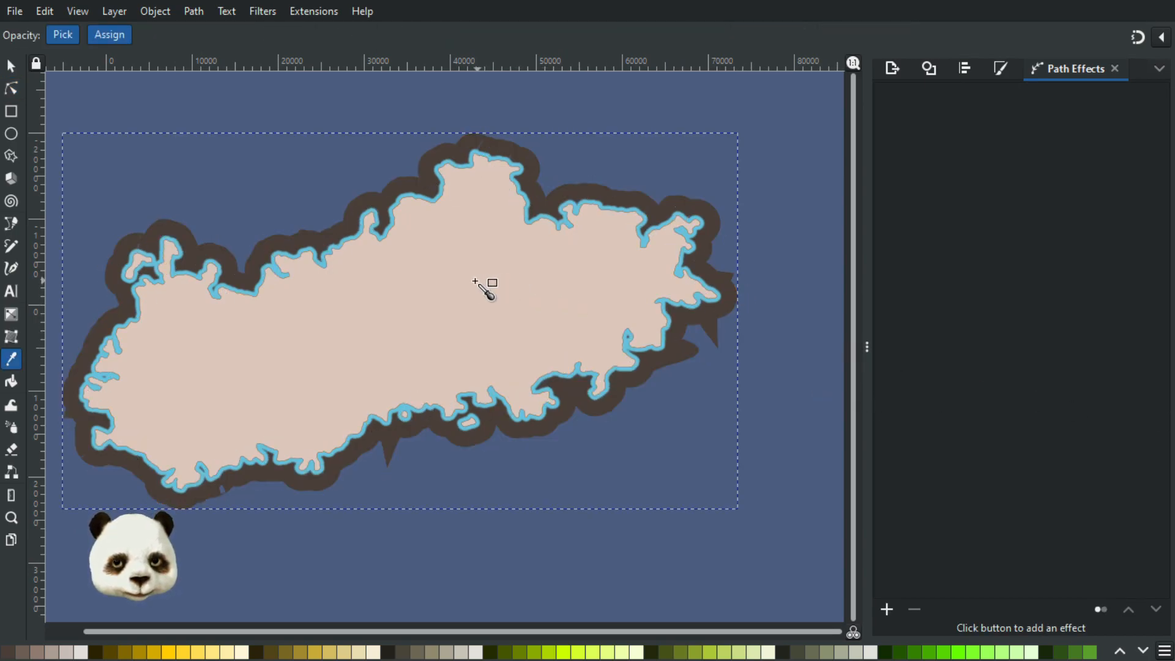
shift+click(479, 289)
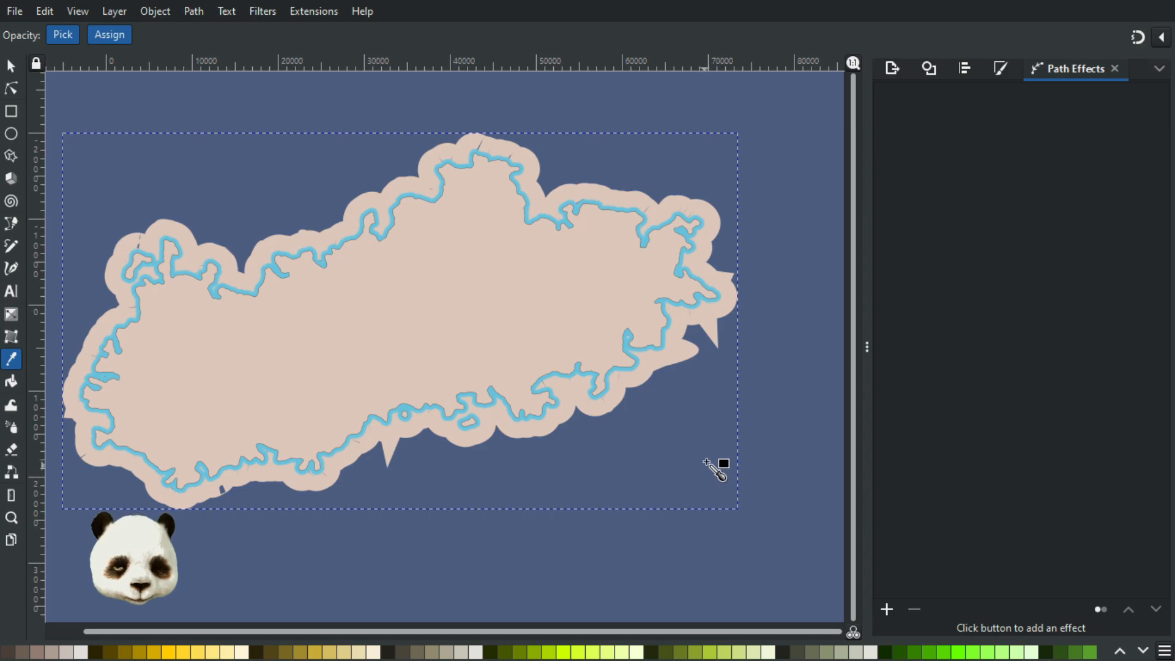
key(ctrl+shift+f)
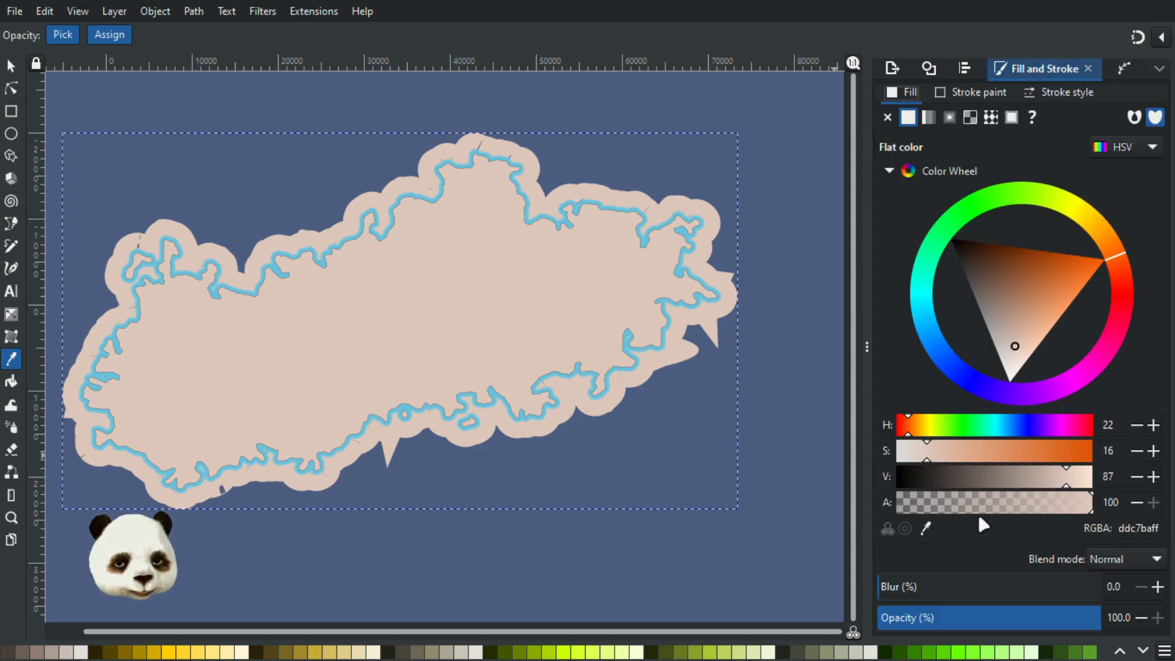
drag(1040, 478, 985, 476)
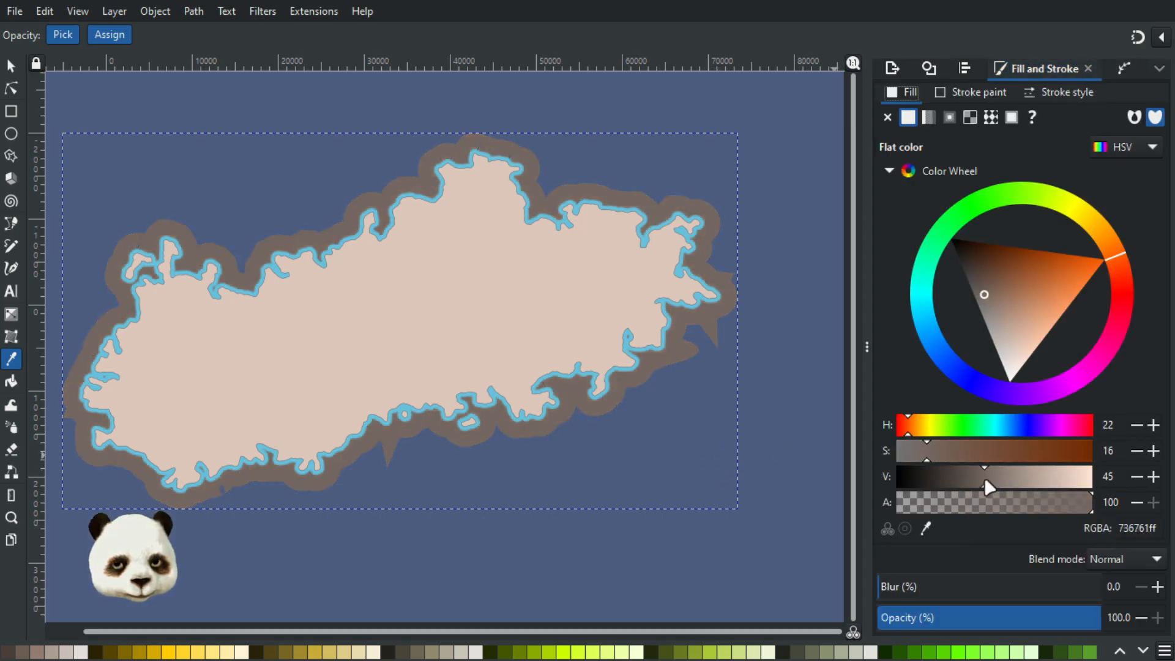
Darken the outer band's fill to an HSV value of 28 and settle its blur at 20%.
click(968, 586)
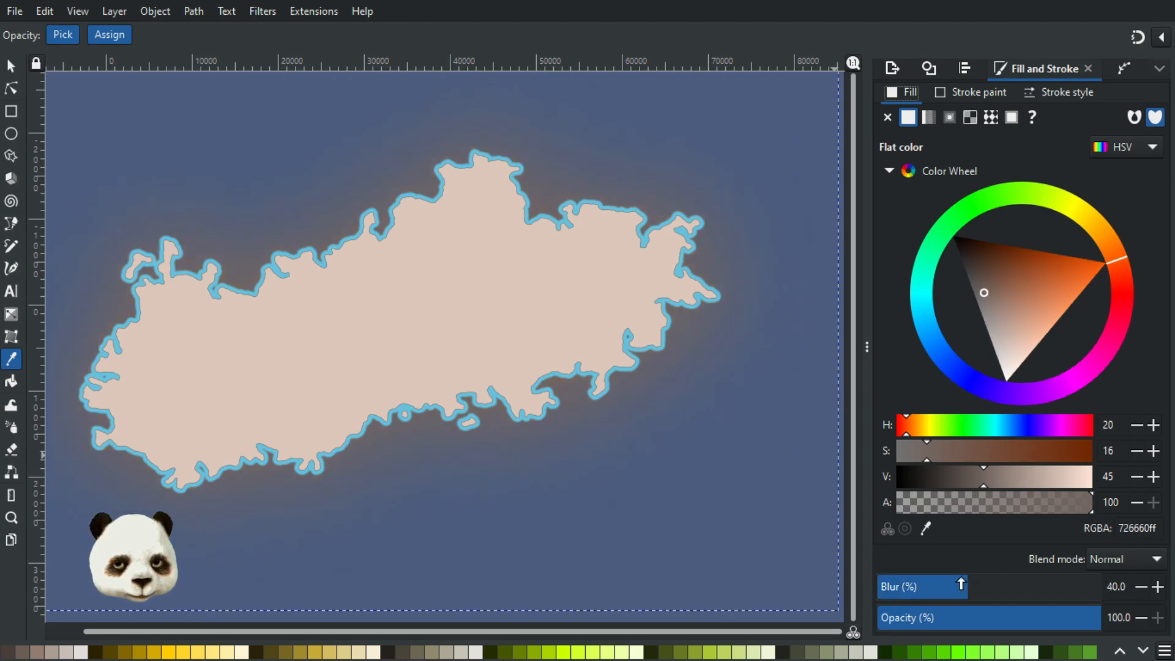
click(923, 586)
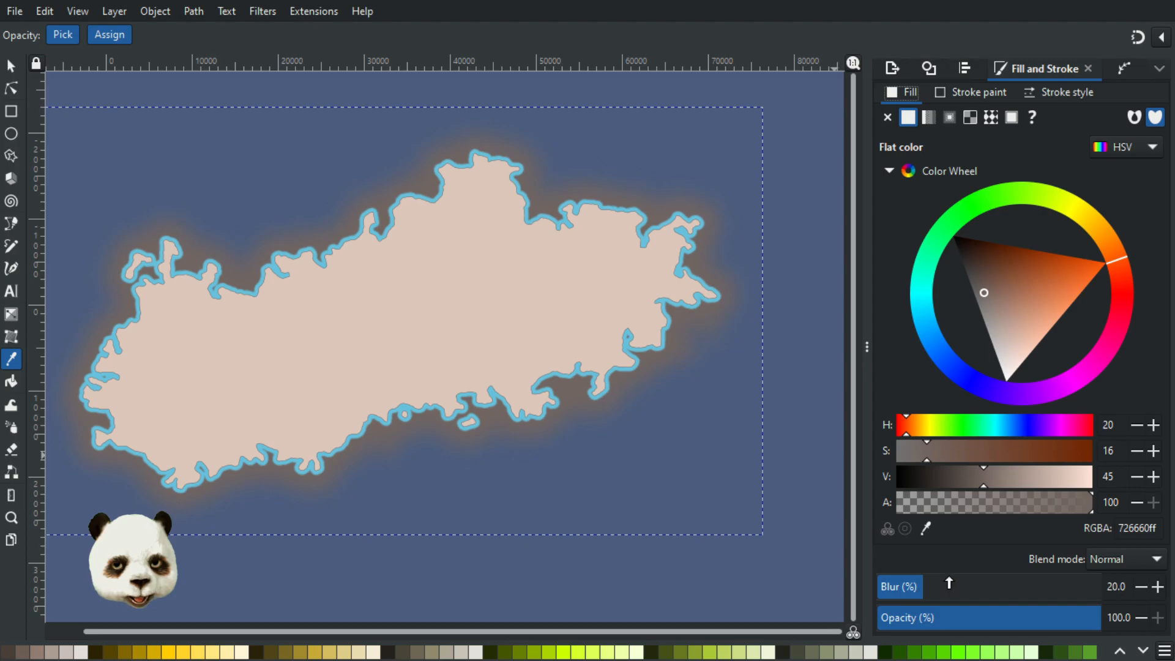
click(943, 586)
drag(964, 484, 952, 483)
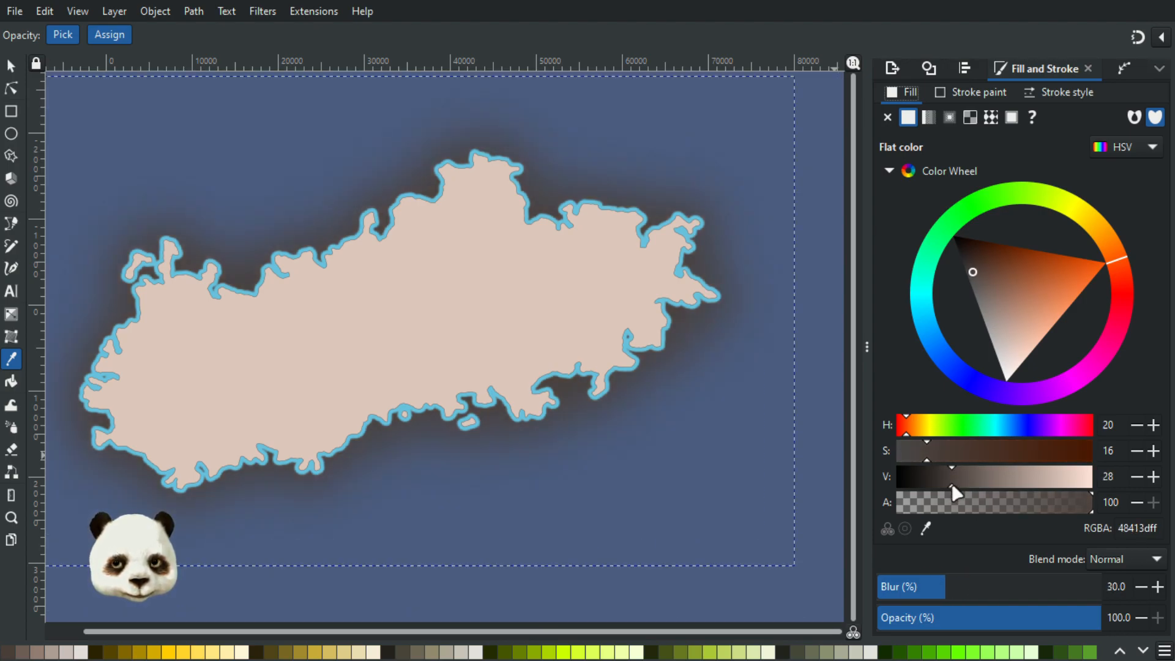
click(923, 588)
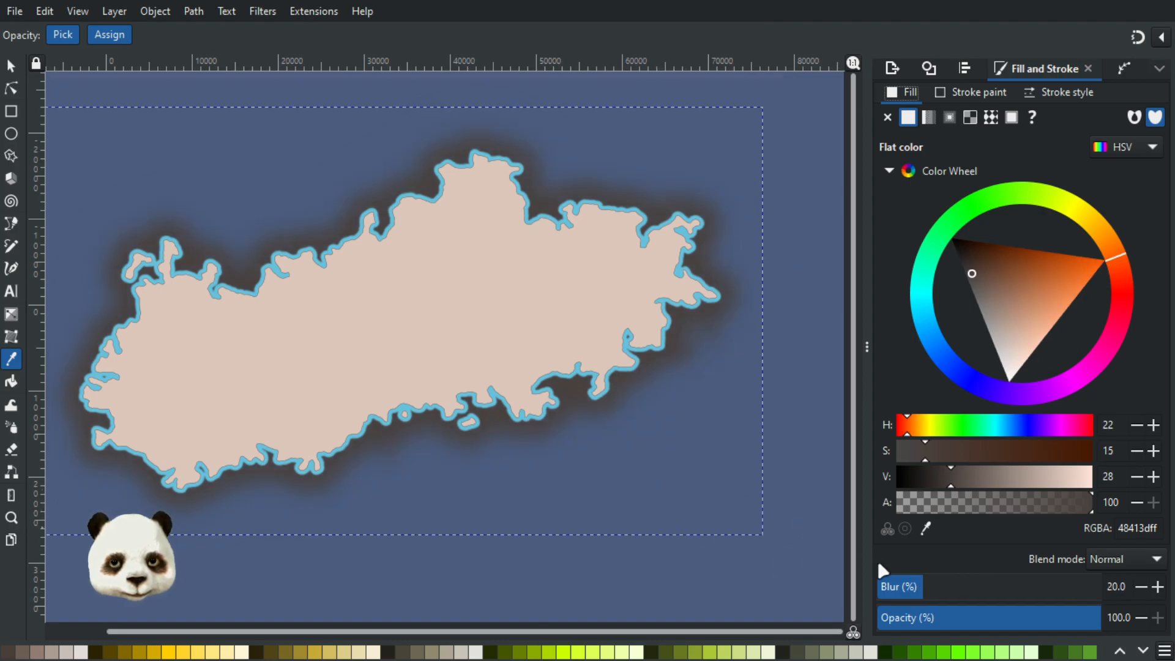
Lower the outer band's opacity to 30%, try a 30% blur and return the blur to 20%.
drag(1037, 620, 941, 622)
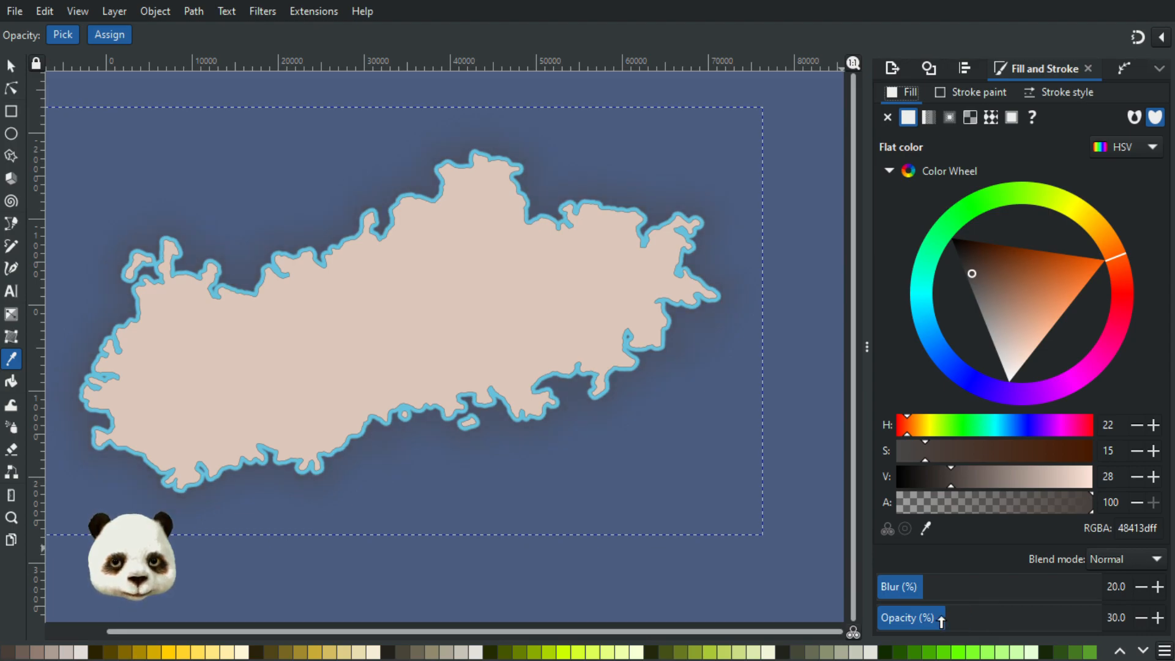
click(943, 586)
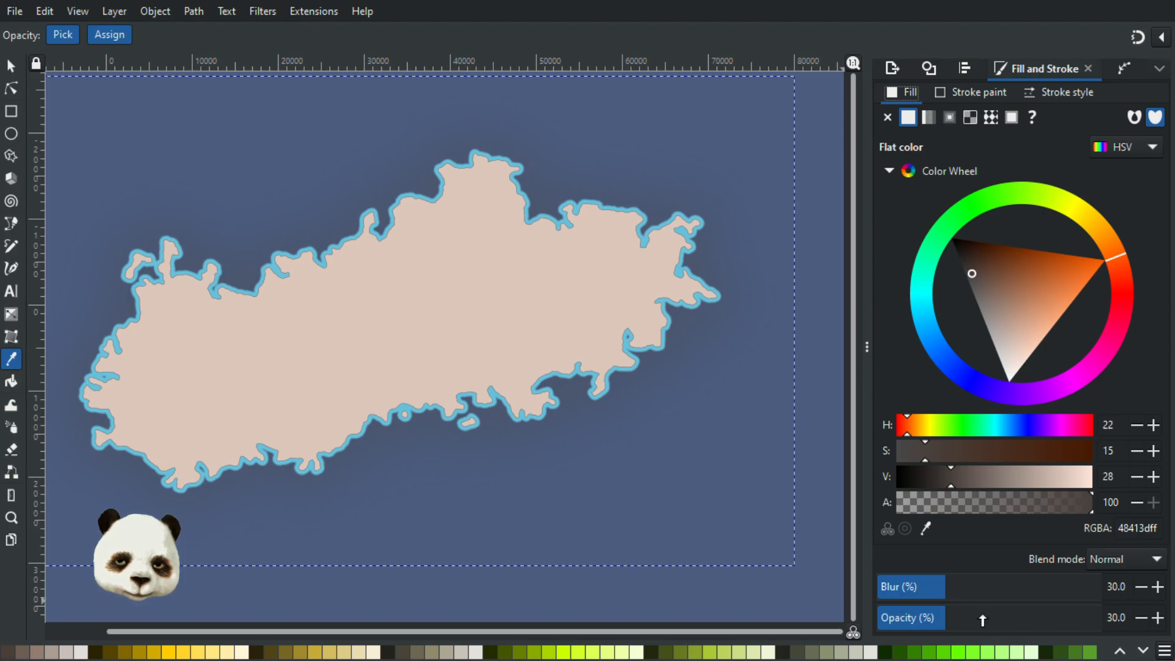
click(920, 589)
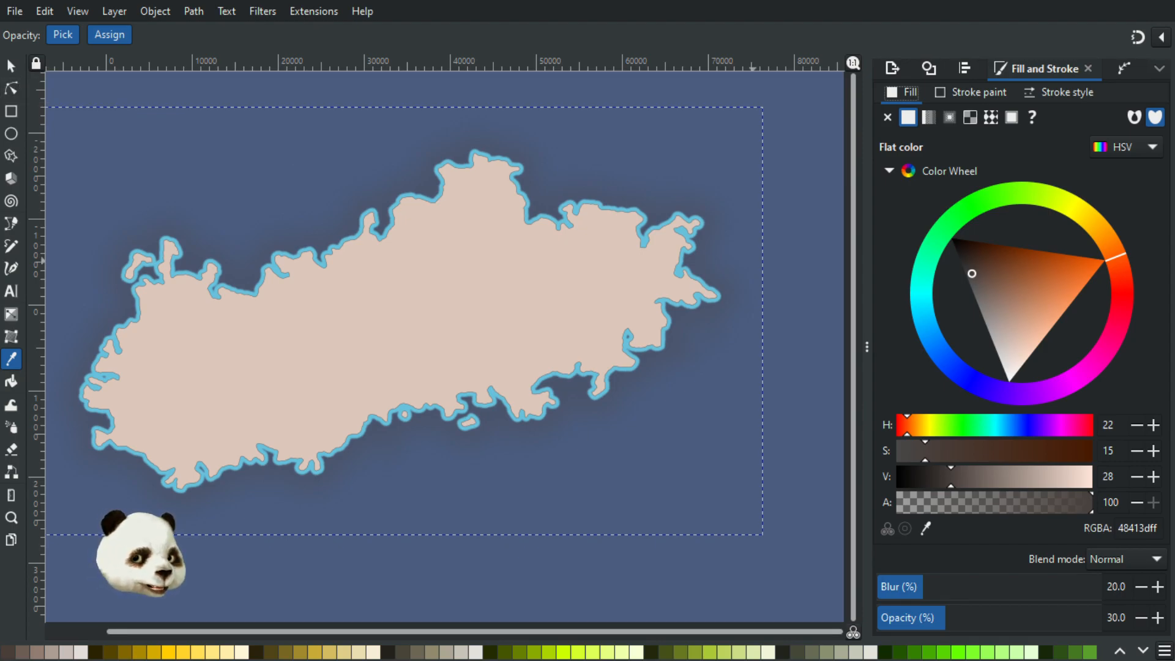
Try a 10% blur on the light blue coastal band and deselect it.
key(Tab)
key(shift+Tab)
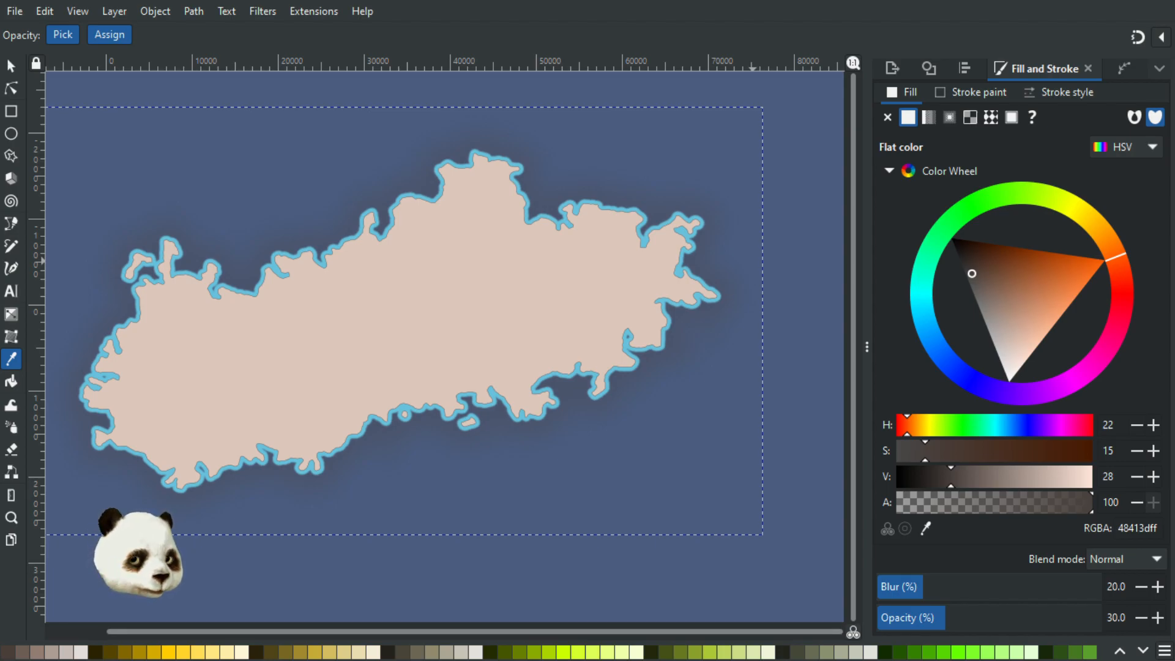
key(Tab)
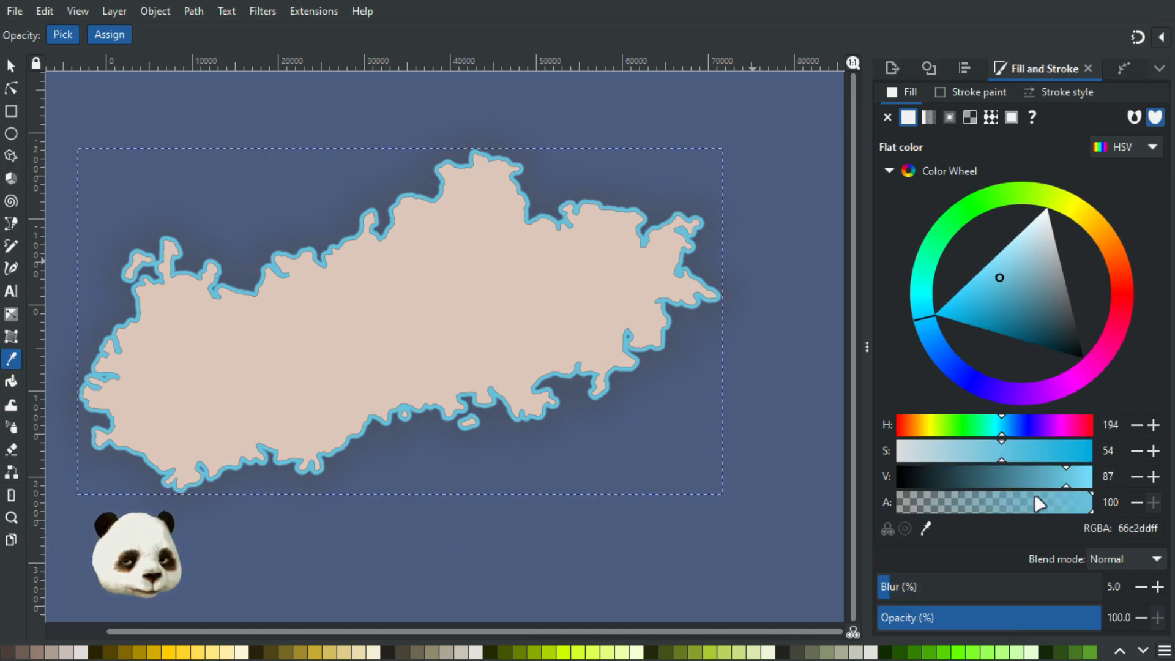
drag(908, 589, 917, 589)
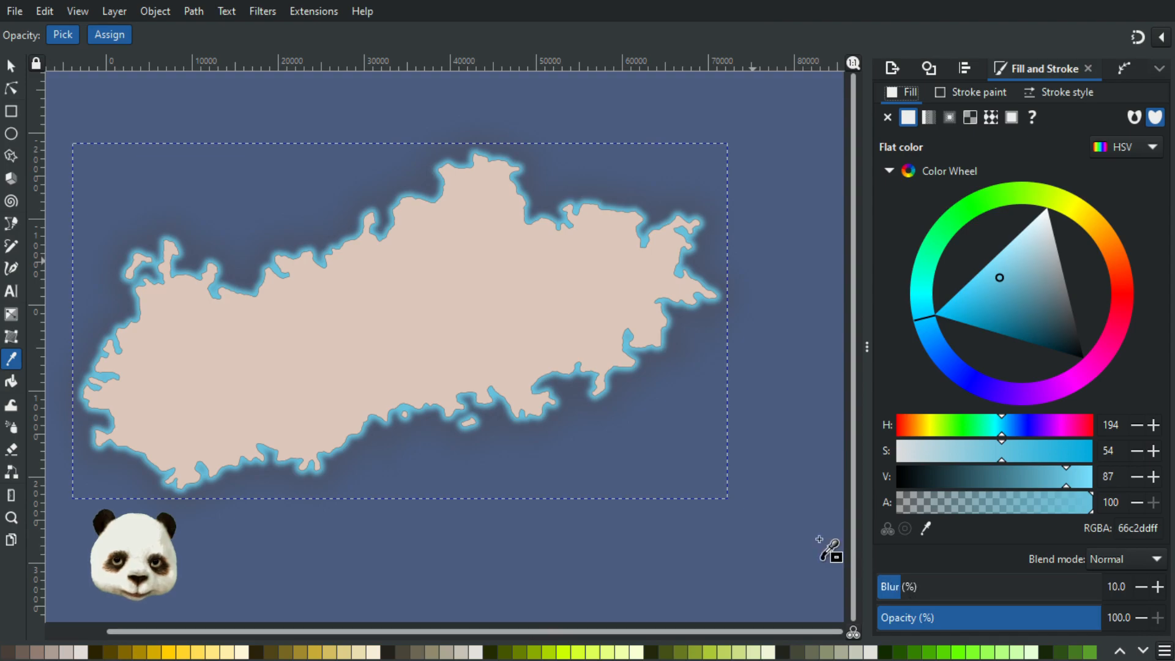
click(8, 68)
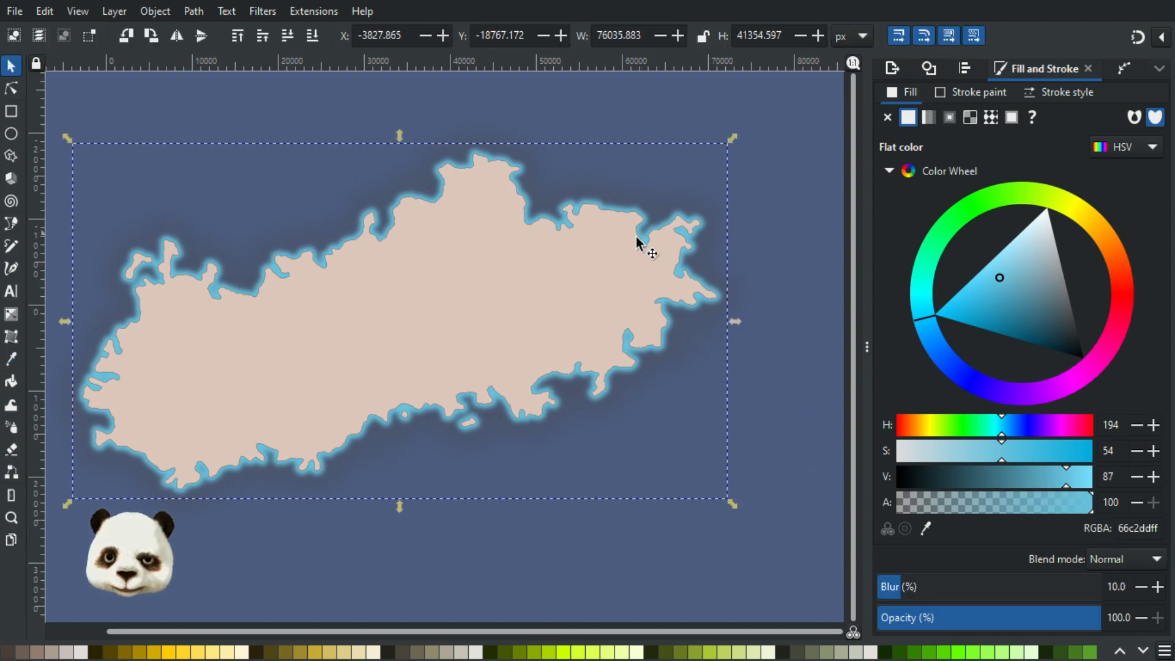
click(791, 212)
Reselect the dark outer band, reduce its opacity to 10% and raise its blur to 30%.
drag(384, 459, 443, 467)
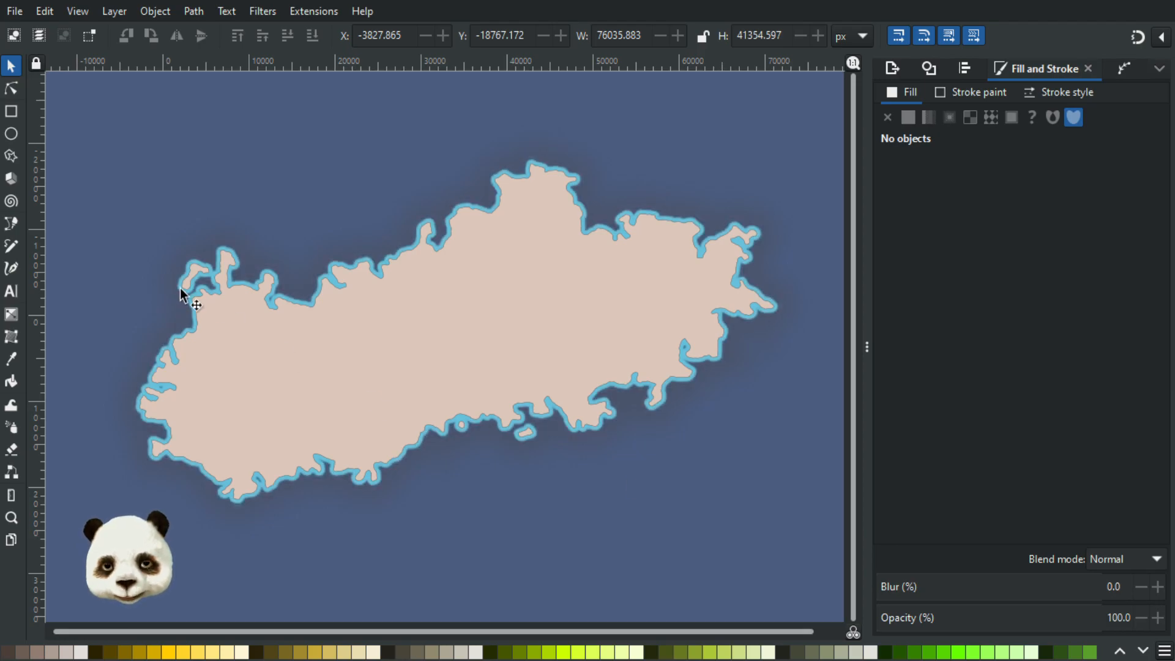
scroll(273, 260, up, 1)
scroll(456, 287, down, 1)
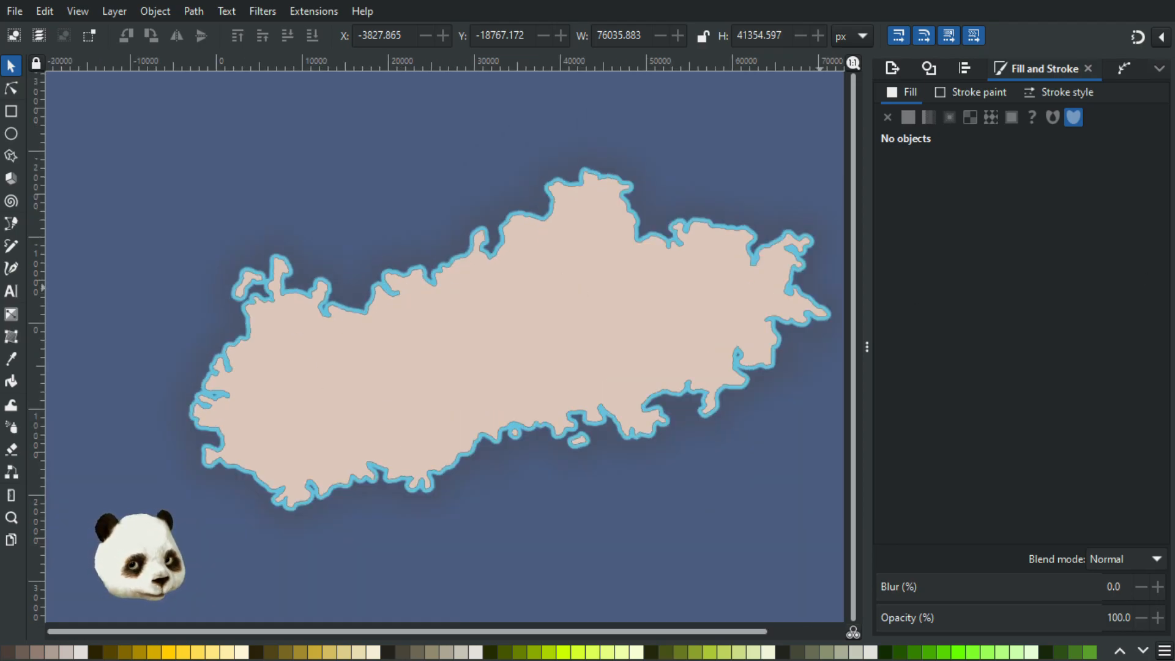
click(908, 621)
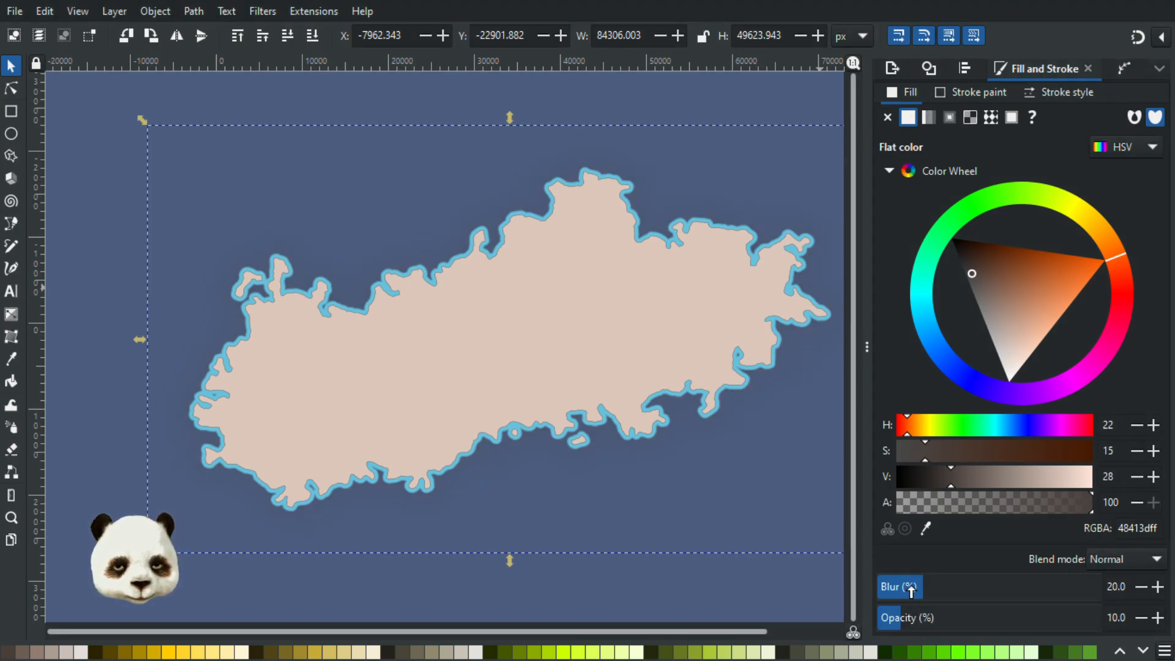
click(909, 586)
click(922, 588)
click(944, 589)
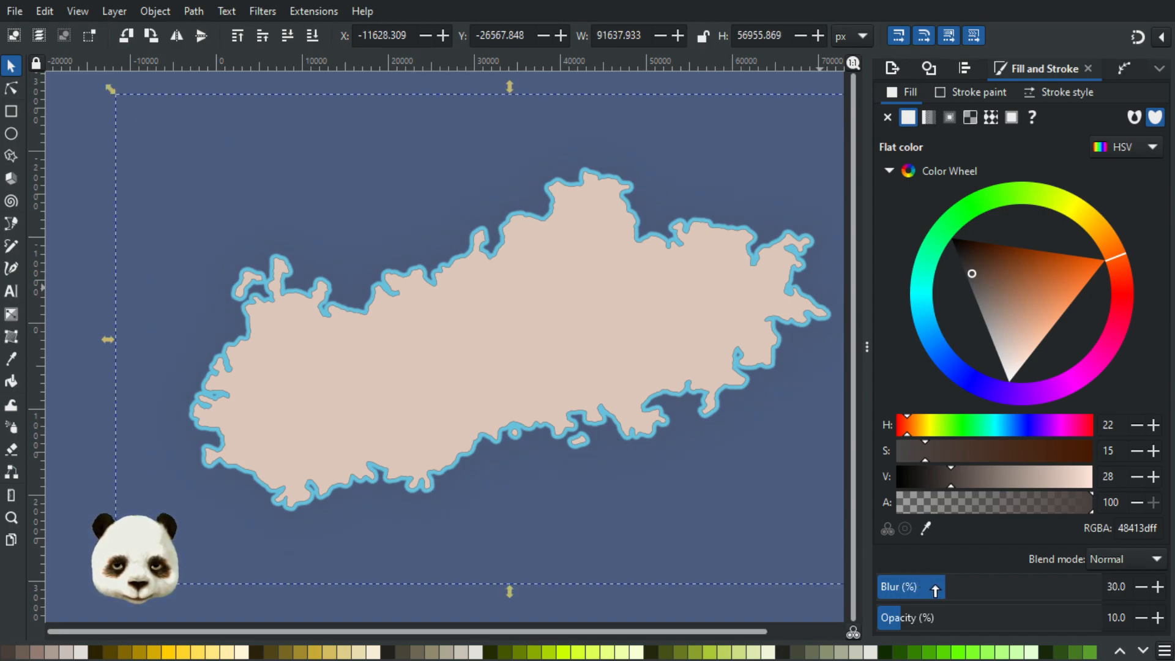
Compare opacities between 20% and 40% on the dark outer band and settle on 30%.
click(921, 619)
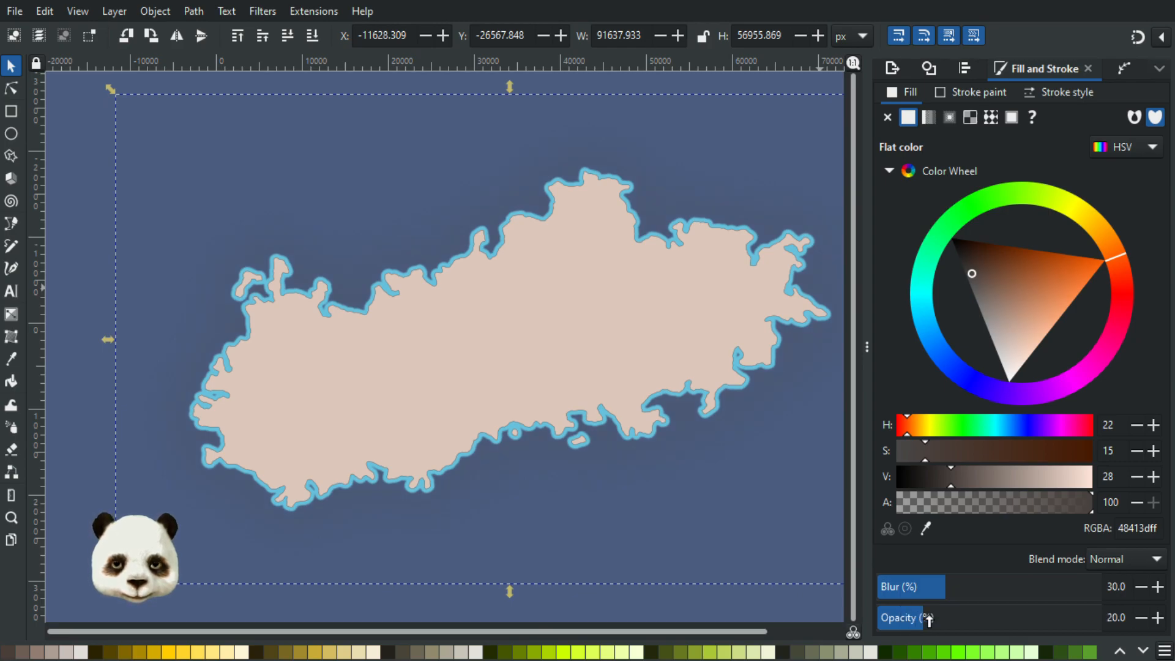
ctrl+click(955, 618)
ctrl+click(1010, 620)
ctrl+click(962, 619)
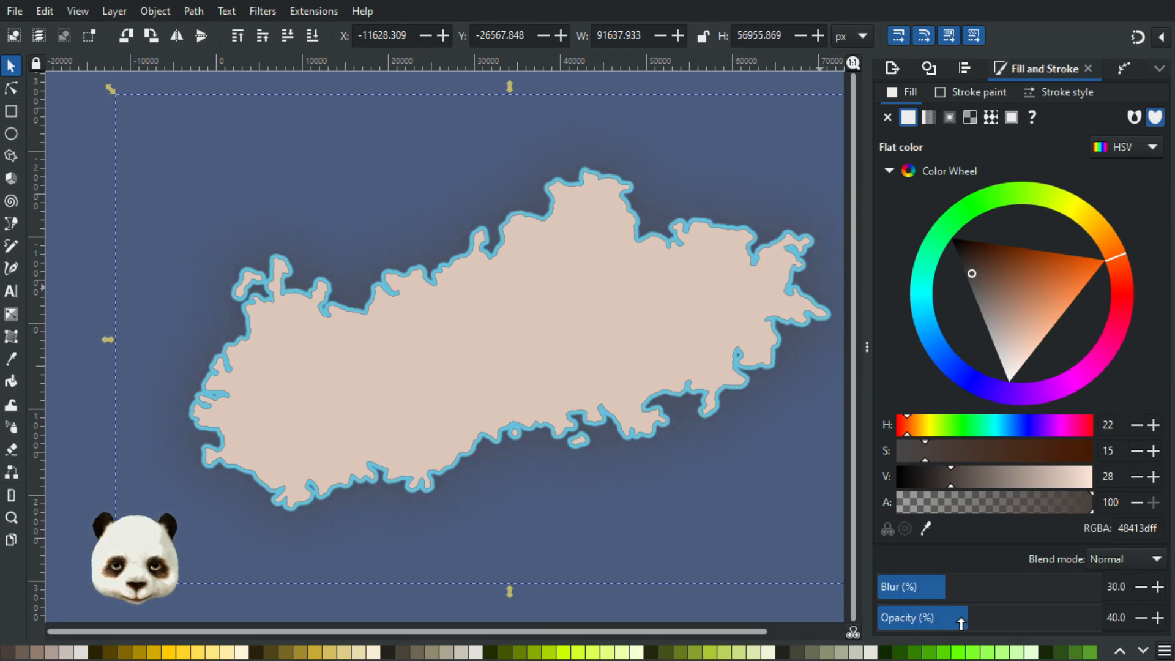
ctrl+click(938, 617)
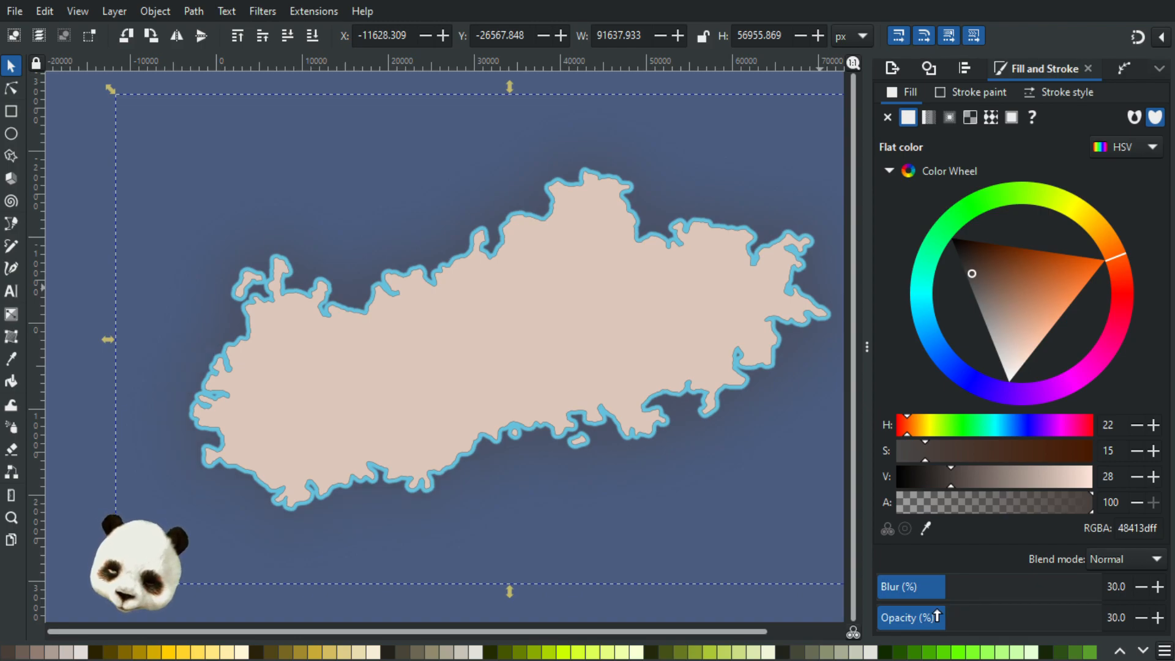
ctrl+click(960, 617)
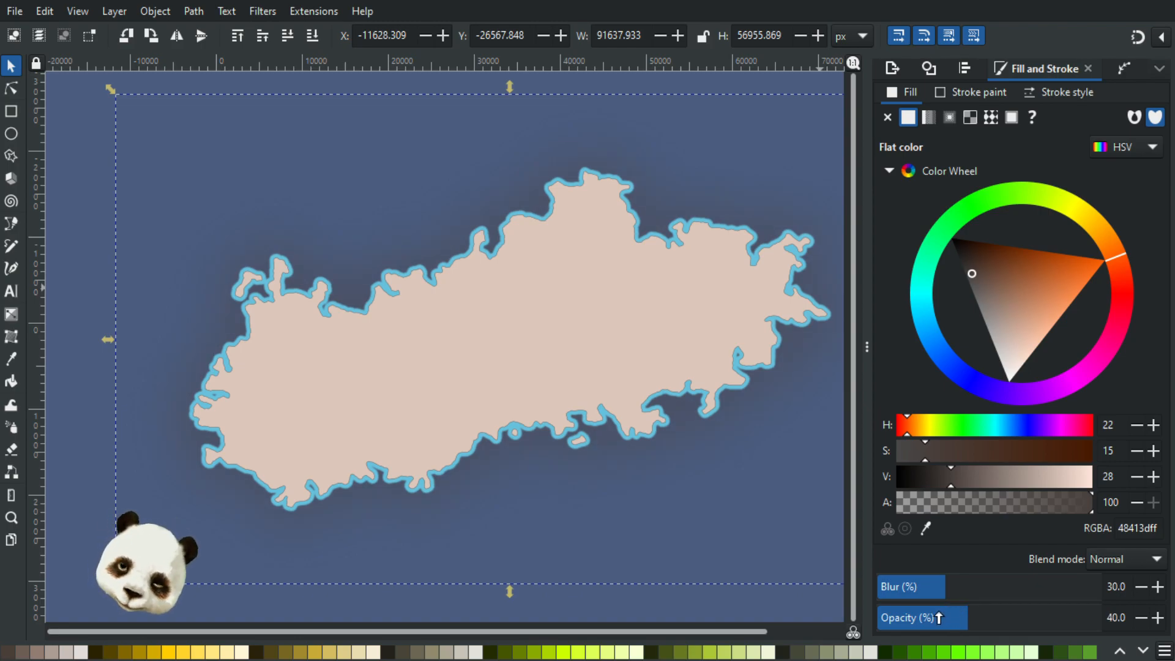
ctrl+click(940, 617)
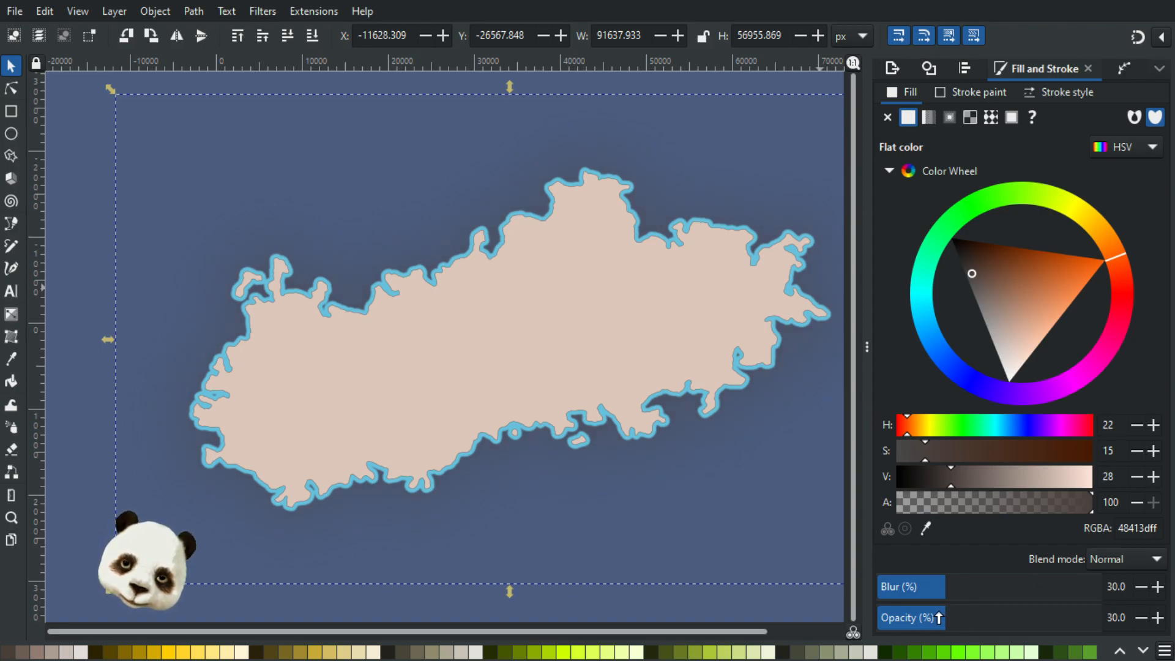
Set both the blur and the opacity of the dark outer band to 20%, and deselect it.
ctrl+click(926, 588)
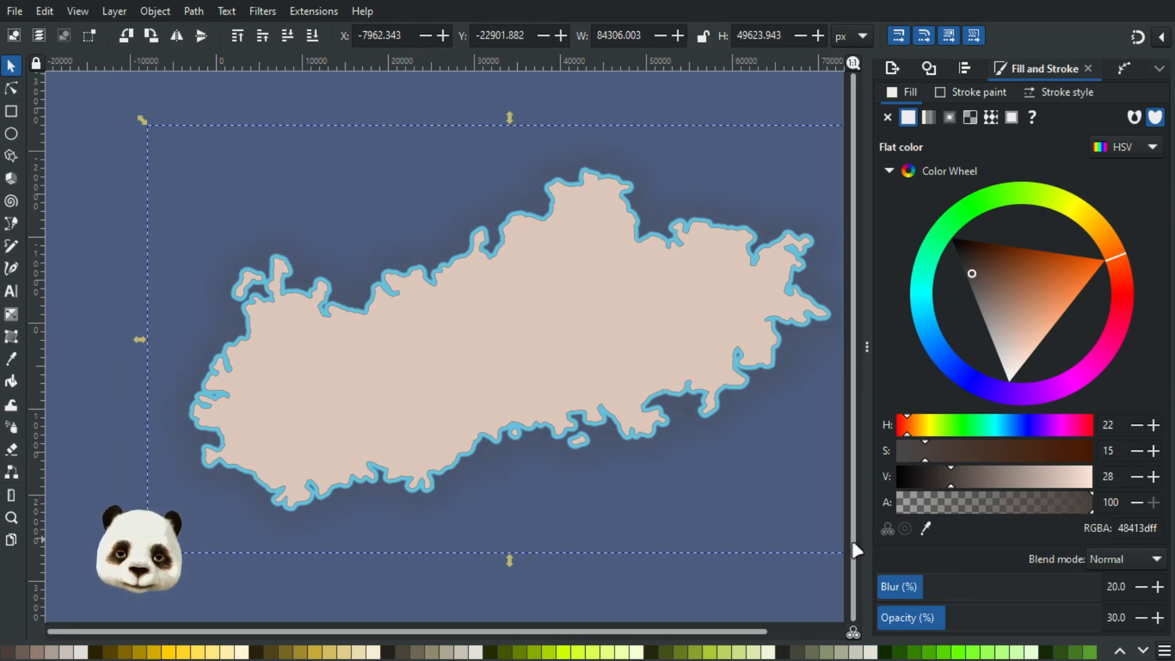
ctrl+click(923, 618)
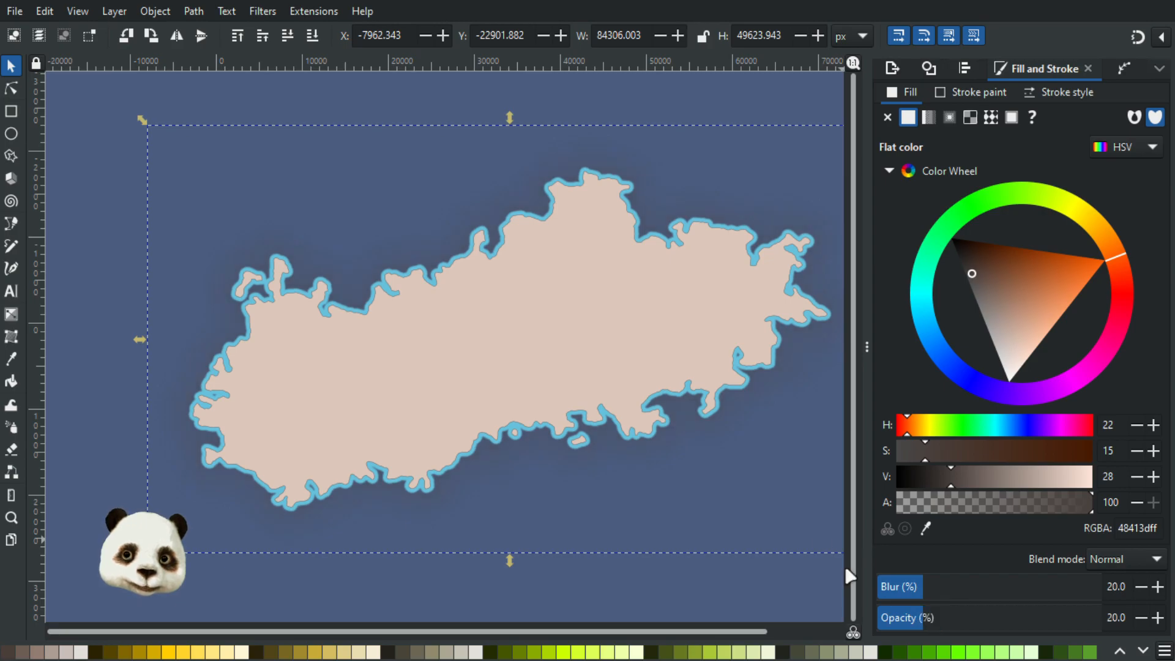
click(790, 460)
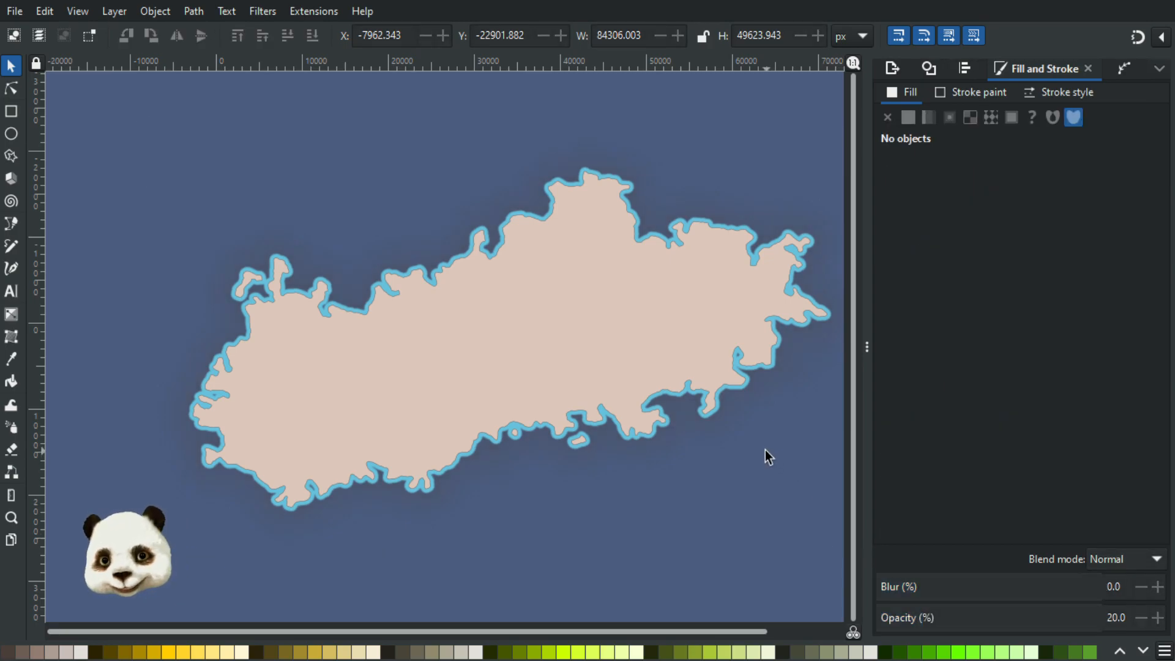
Select the beige landmass, the light blue band and the dark outer band together and group them.
drag(641, 467, 769, 447)
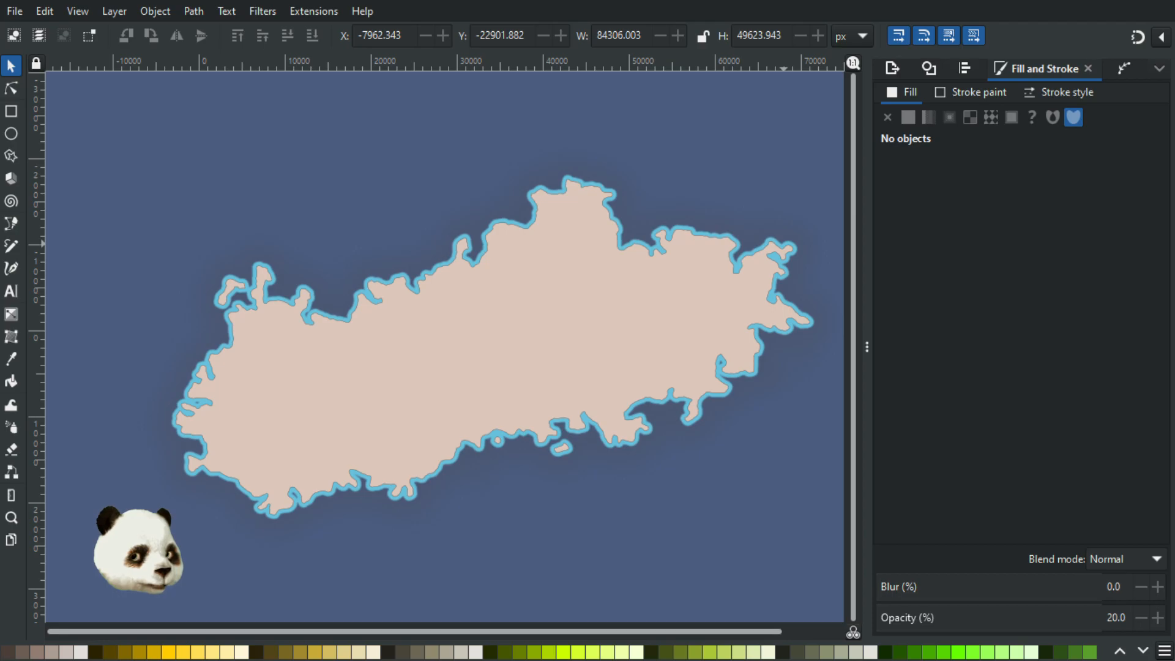
key(Tab)
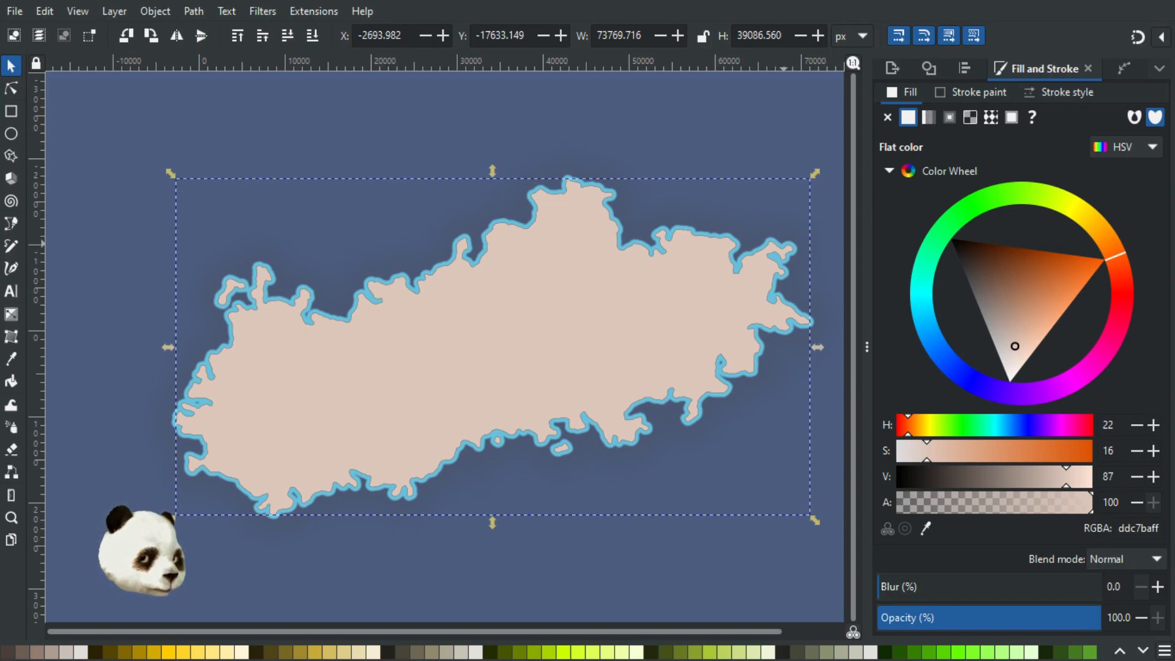
key(Tab)
key(shift+Tab)
key(shift+Tab)
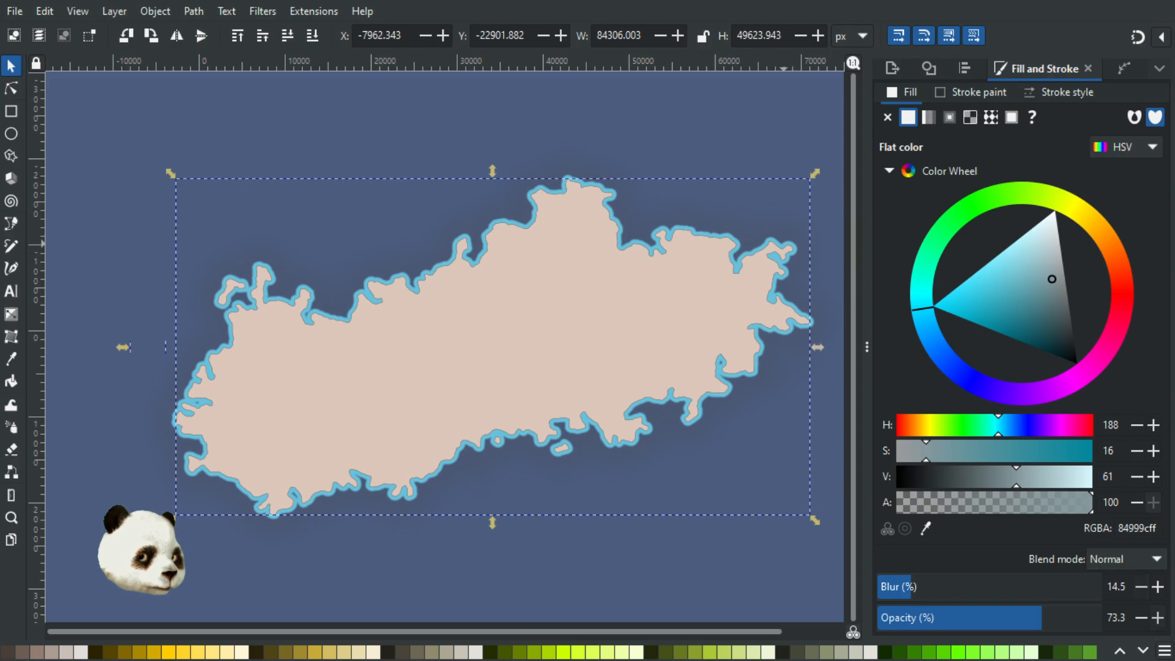
key(ctrl+g)
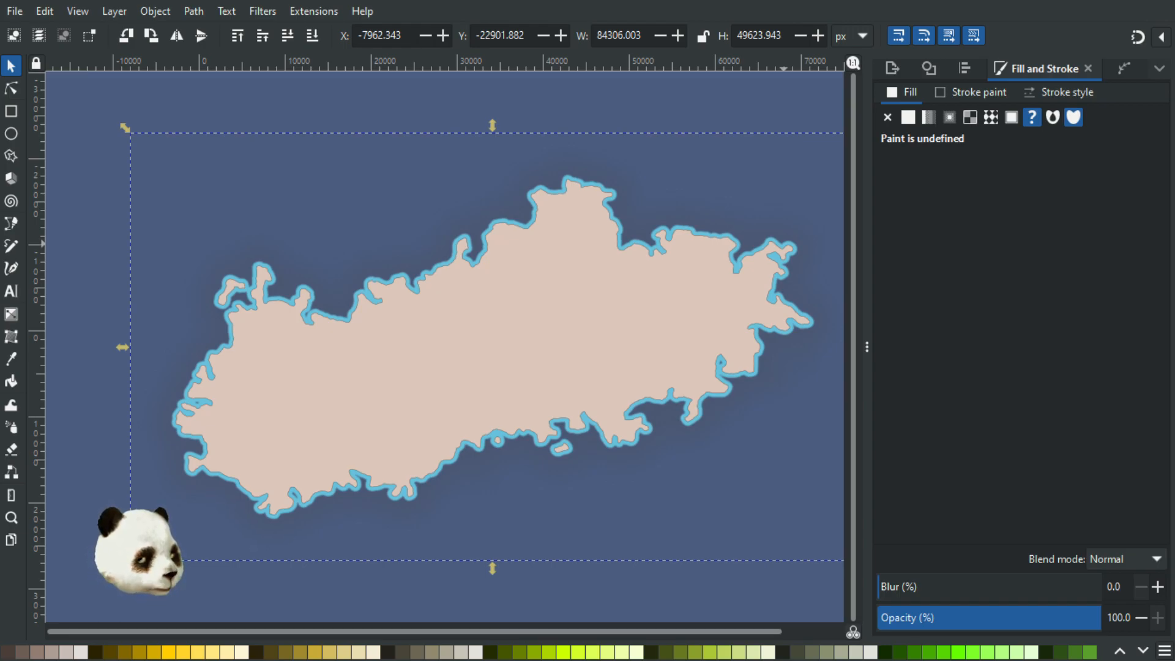
Clear the selection of the tiny black object west of the landmass and select the grouped map shapes.
key(Tab)
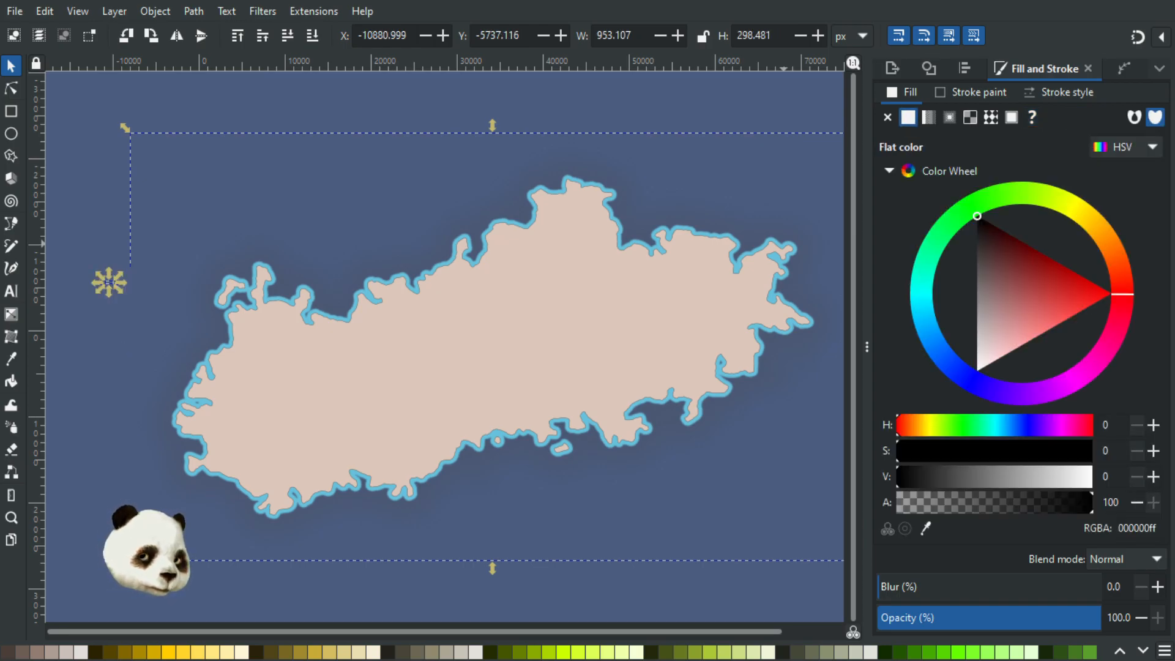
key(Escape)
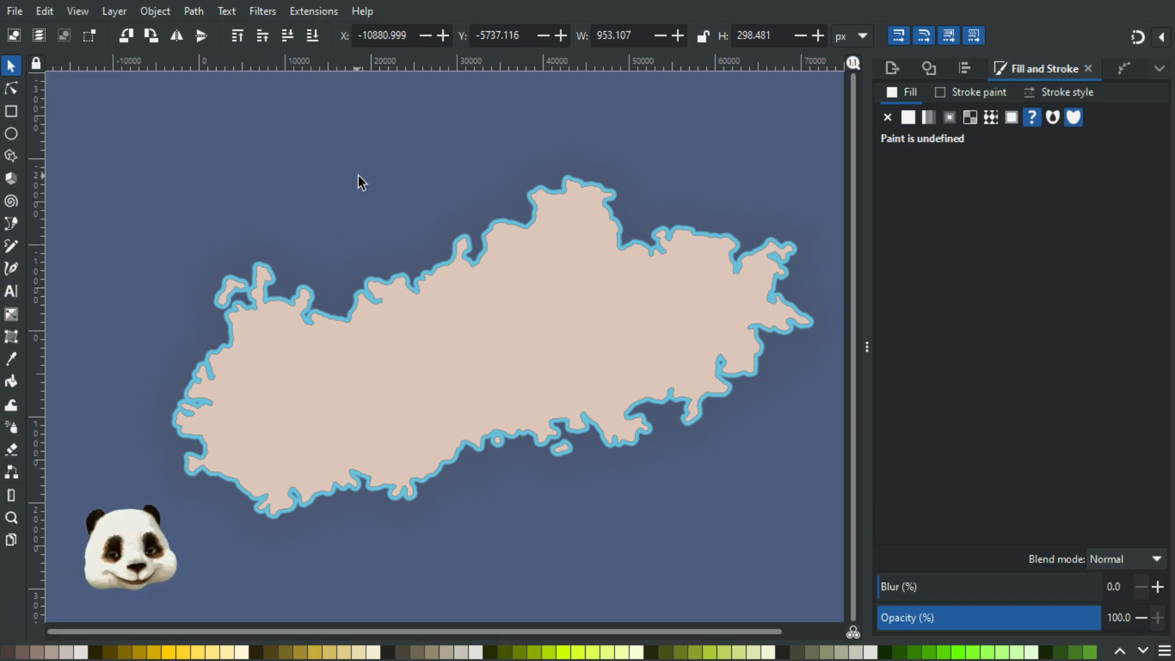
key(ctrl+a)
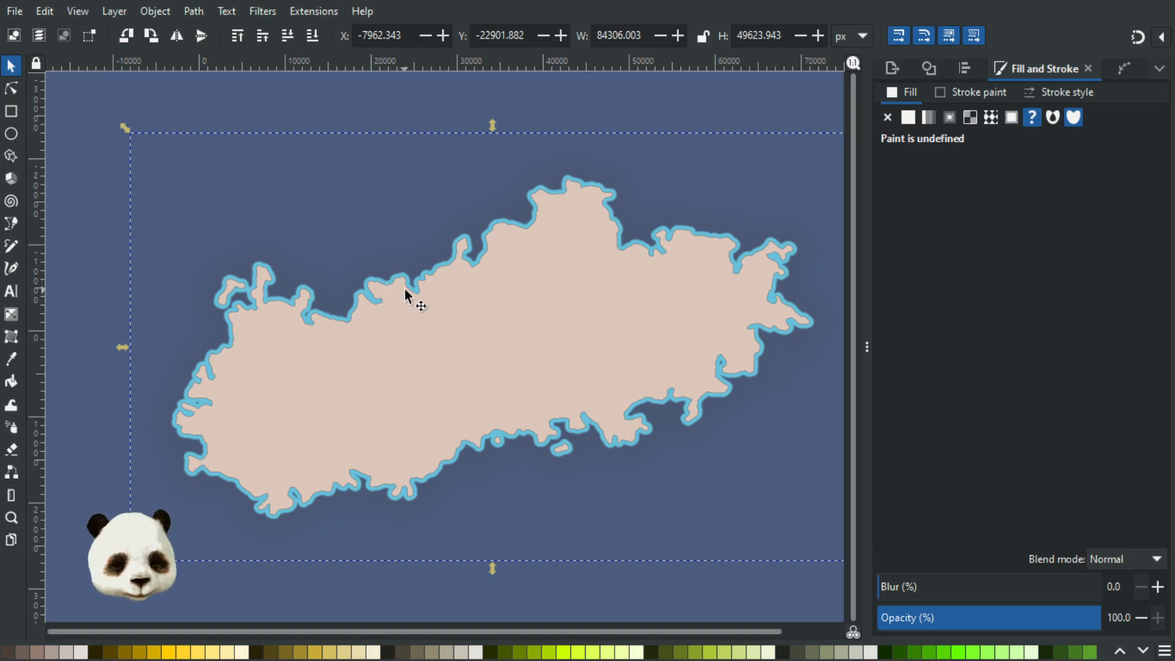
Draw a closed, curved band with the Pen tool in the northeastern part of the landmass, running from the northern peninsula towards the southeast.
key(w)
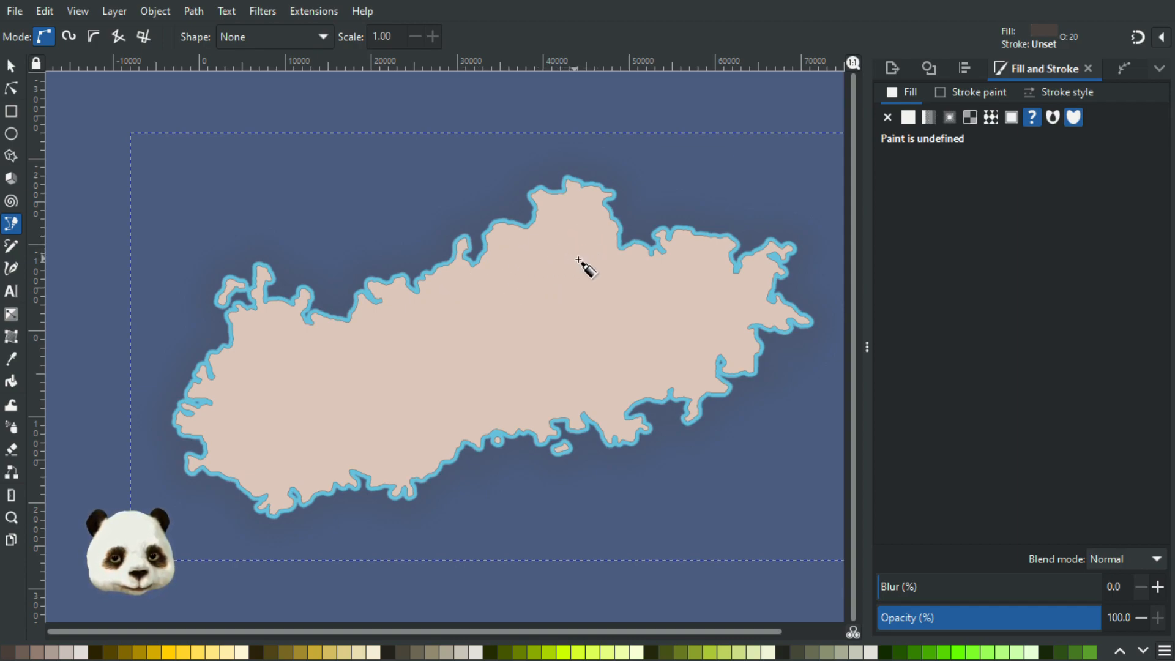
click(626, 259)
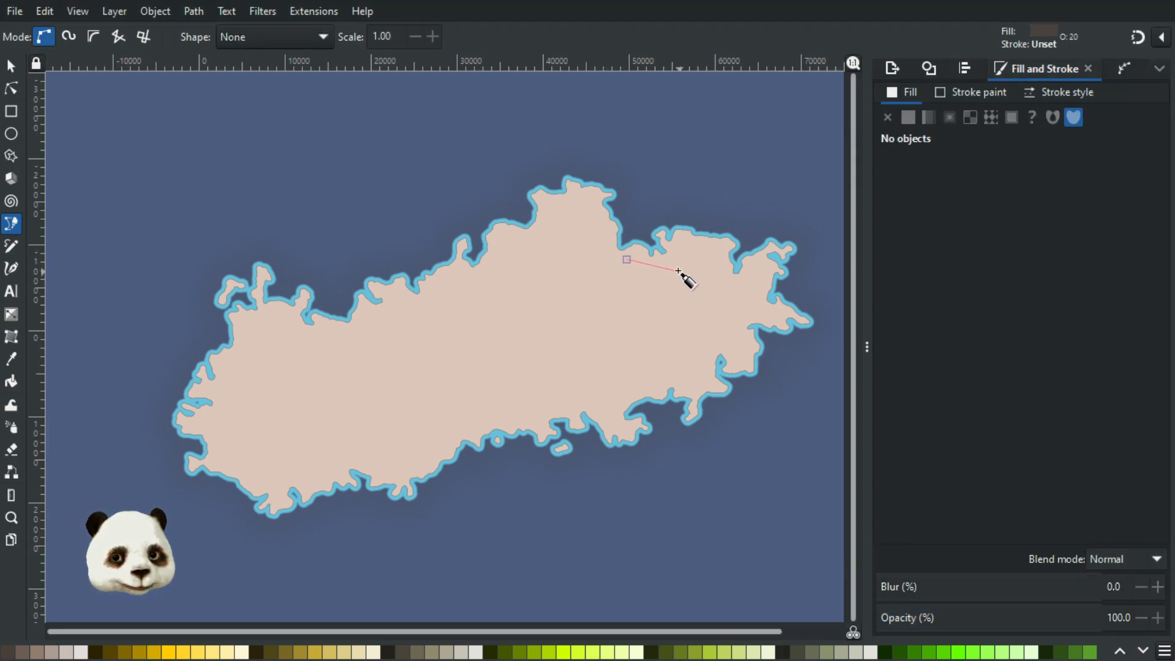
drag(698, 288, 648, 270)
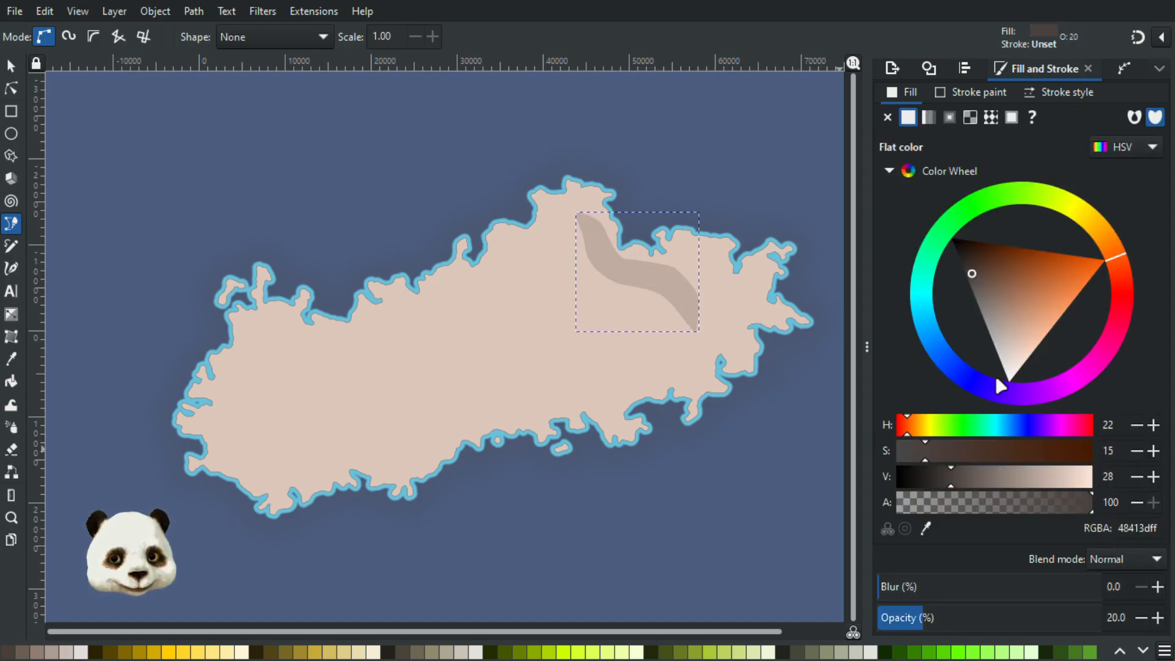
Set the northeastern band's opacity to 100%, try a dark blue fill, and settle on the brown fill b17956.
drag(1019, 425, 1016, 424)
mouse_move(1018, 309)
mouse_down()
mouse_move(984, 328)
mouse_move(1047, 331)
mouse_up()
drag(963, 620, 1102, 618)
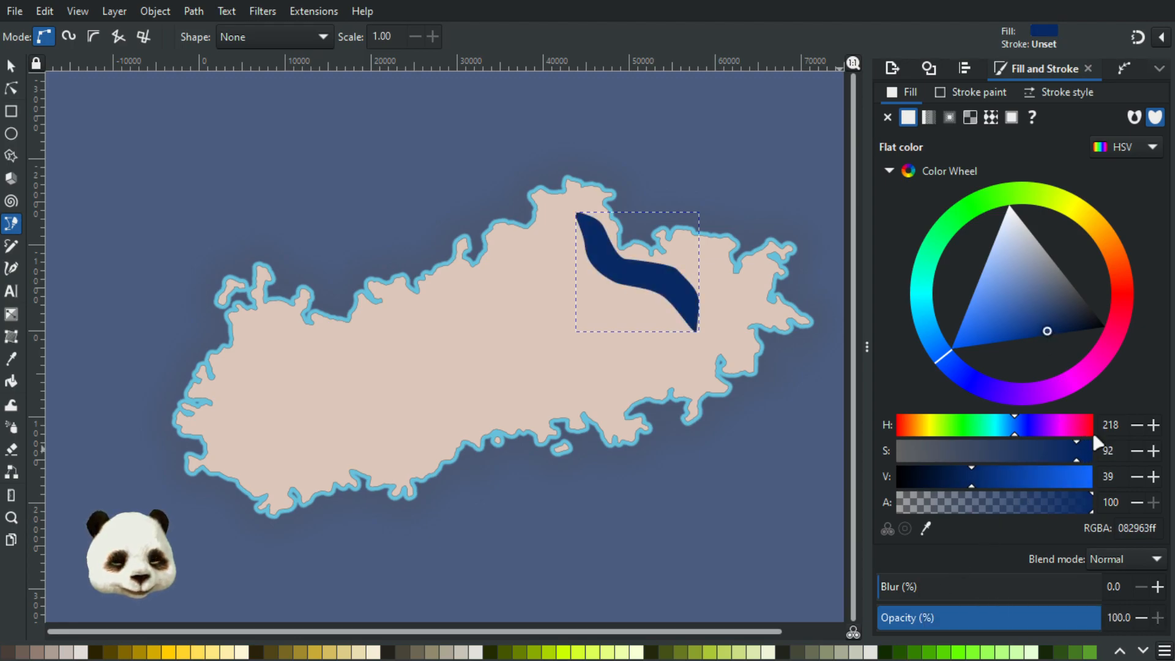
mouse_move(1023, 311)
mouse_down()
mouse_move(975, 319)
mouse_move(1004, 323)
mouse_up()
click(909, 425)
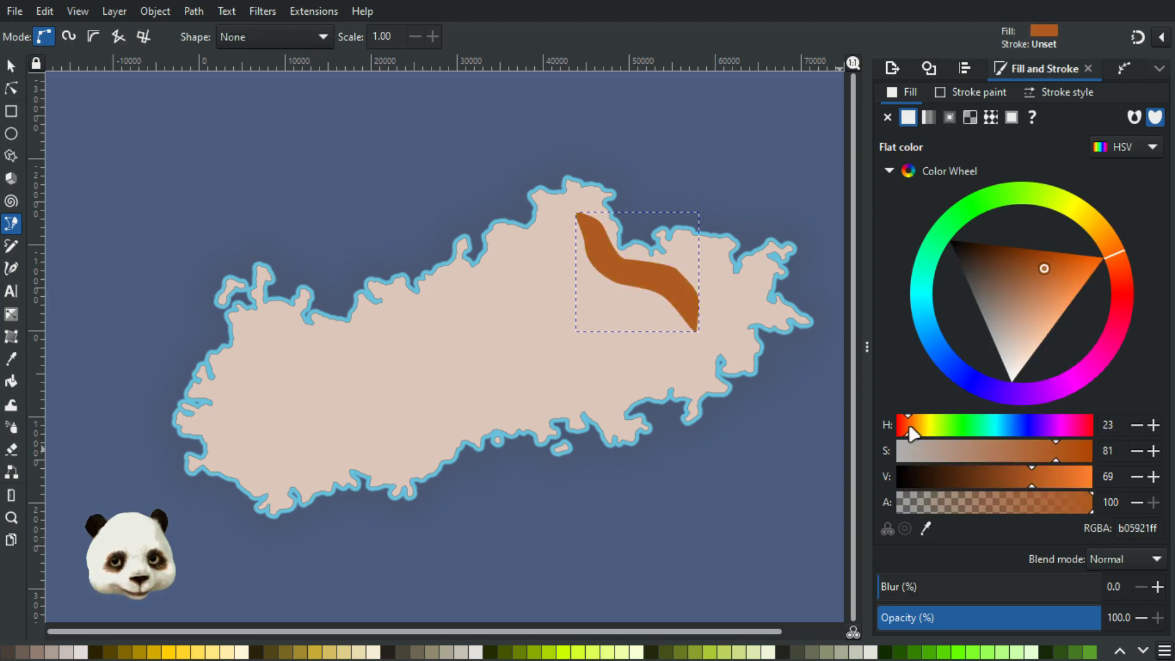
drag(1037, 263, 1026, 293)
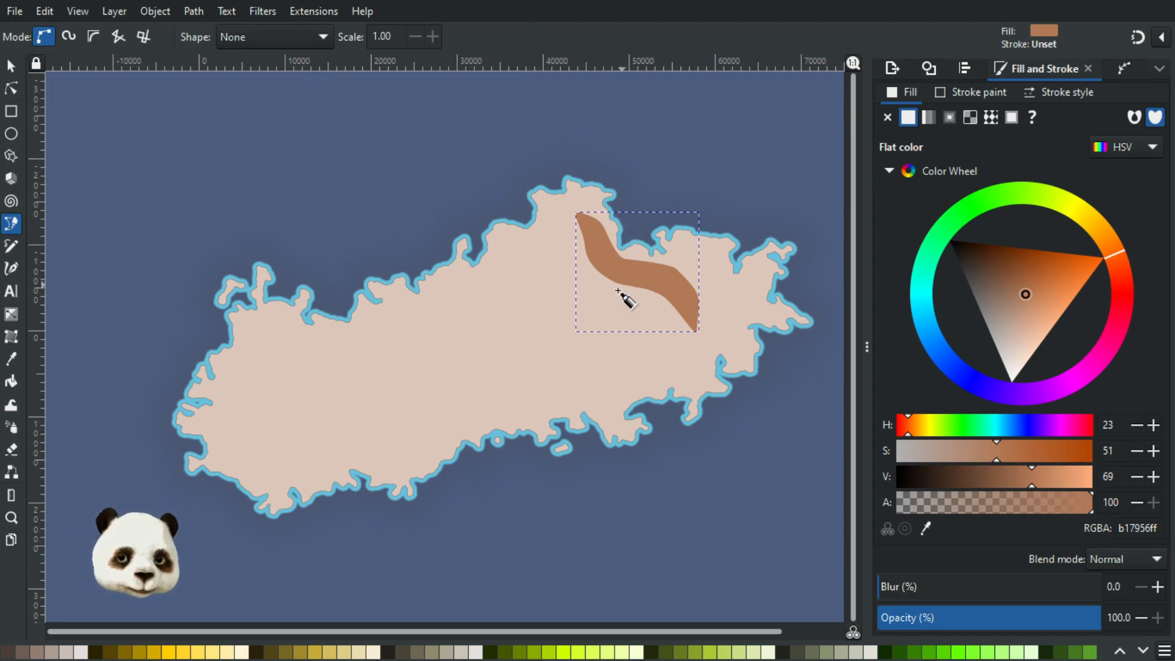
Draw two closed brown regions in the west-centre of the landmass, one slanting southeast and one below it along the southern coast.
click(326, 332)
drag(376, 338, 390, 350)
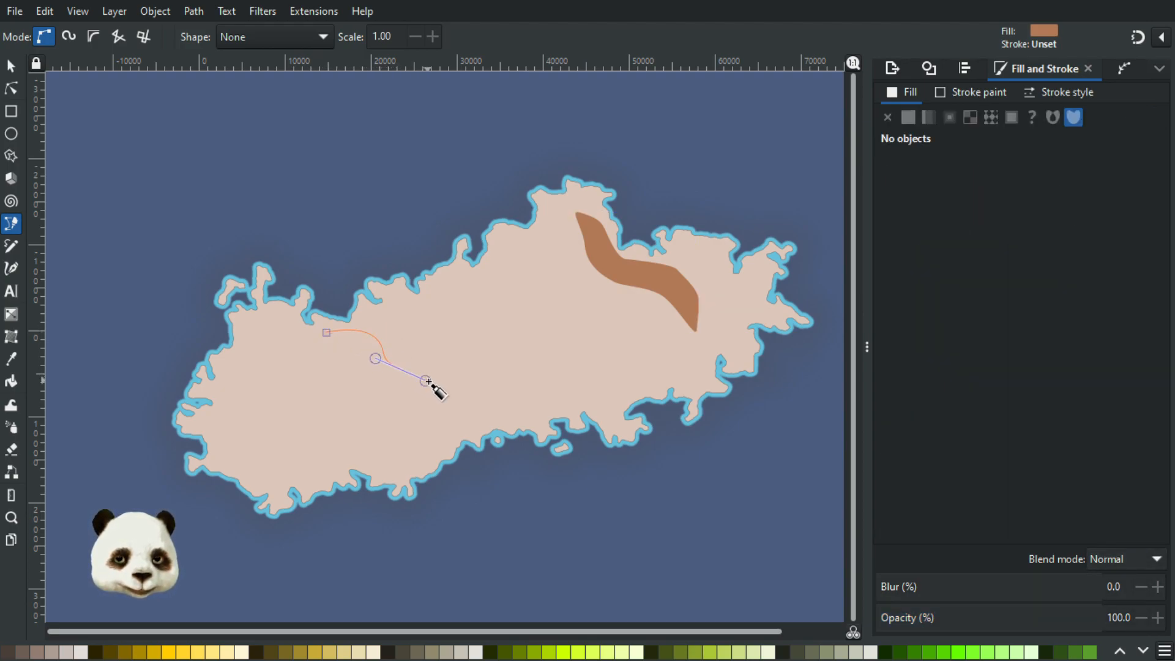
drag(458, 379, 369, 336)
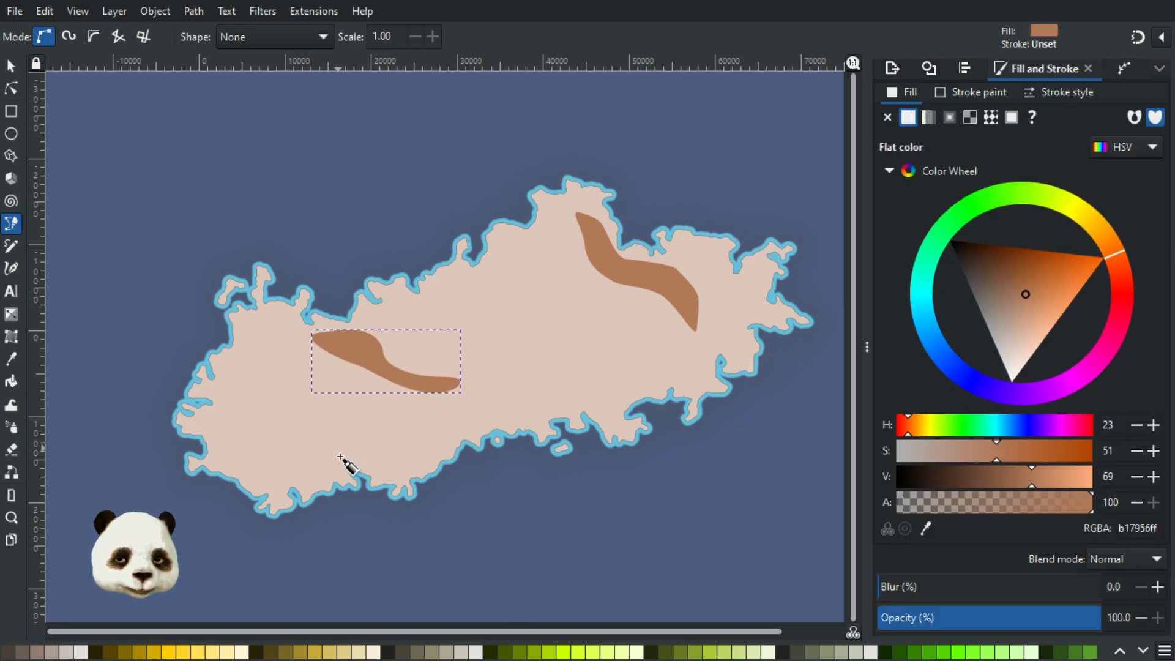
click(338, 454)
drag(364, 430, 343, 445)
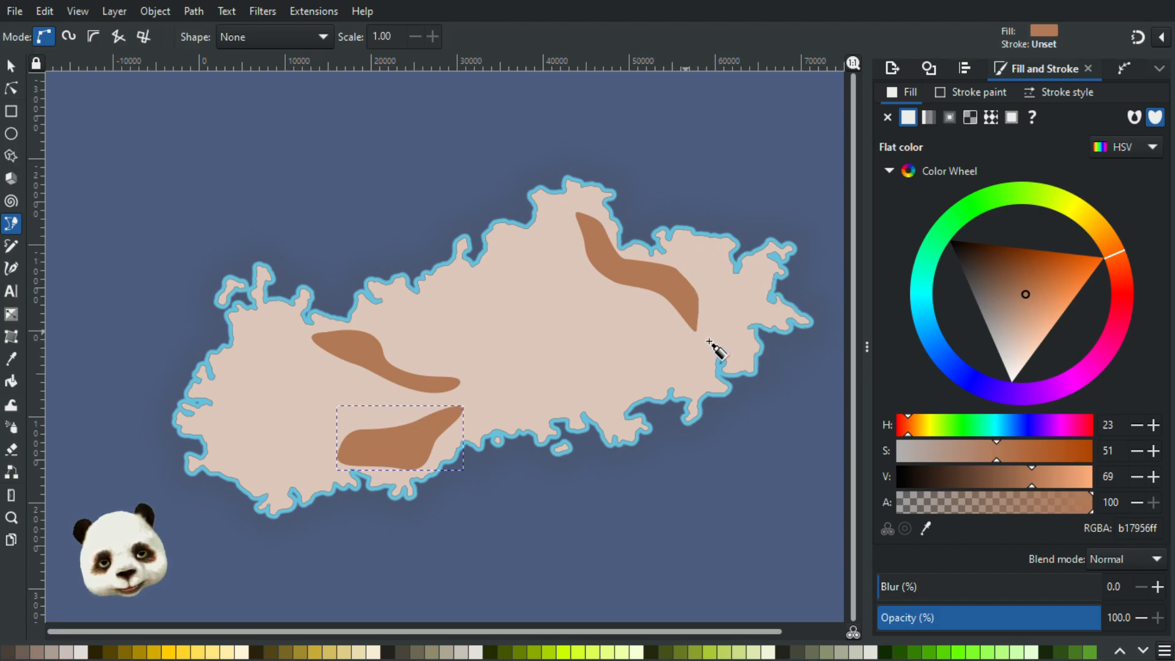
Draw a closed, three-armed brown region along the north-central coast, west of the northeastern band.
click(418, 309)
drag(445, 284, 547, 267)
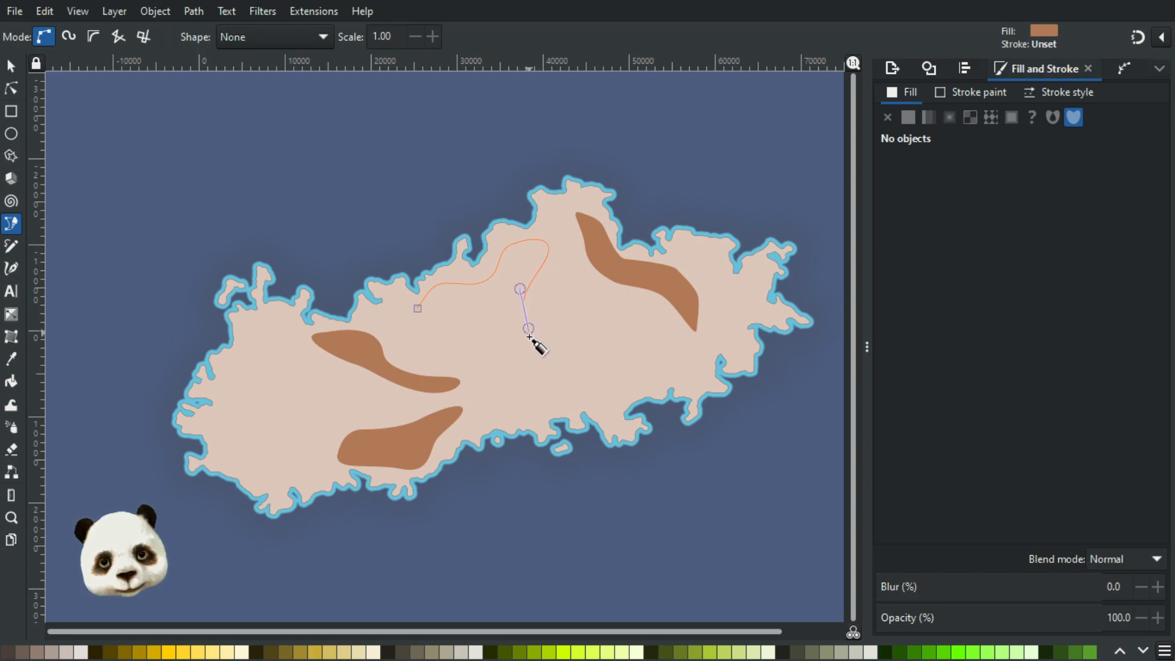
drag(527, 342, 546, 346)
drag(468, 316, 454, 326)
click(416, 309)
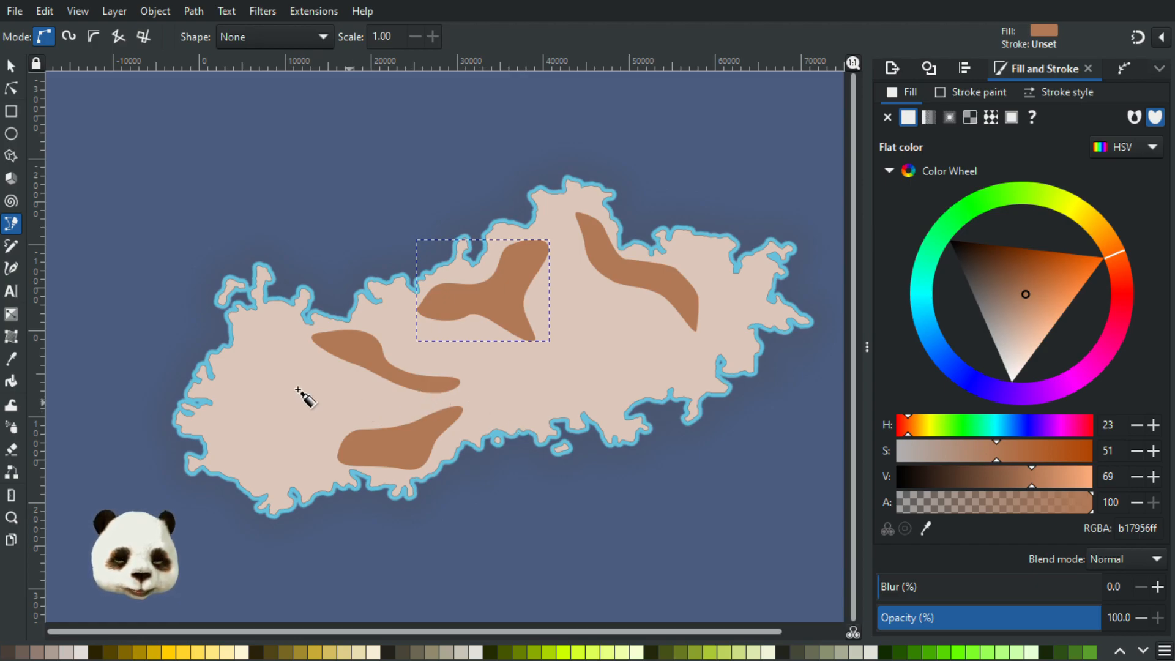
Draw a closed, upright region near the landmass's west coast, with its curved side facing the sea.
click(263, 368)
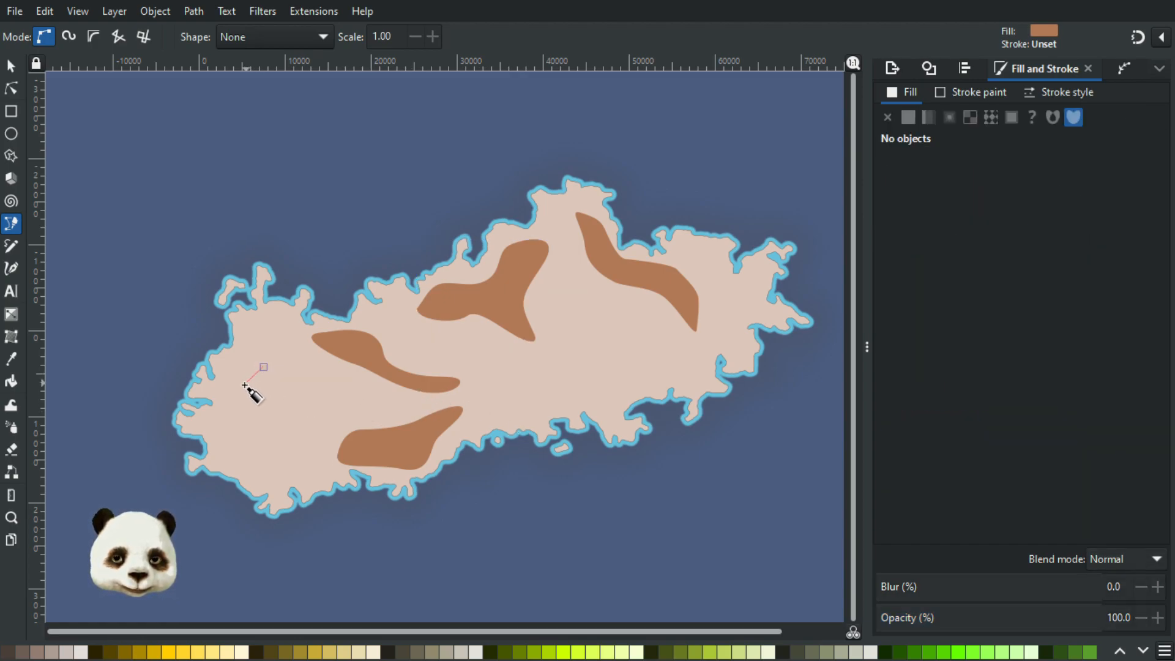
drag(280, 445, 291, 446)
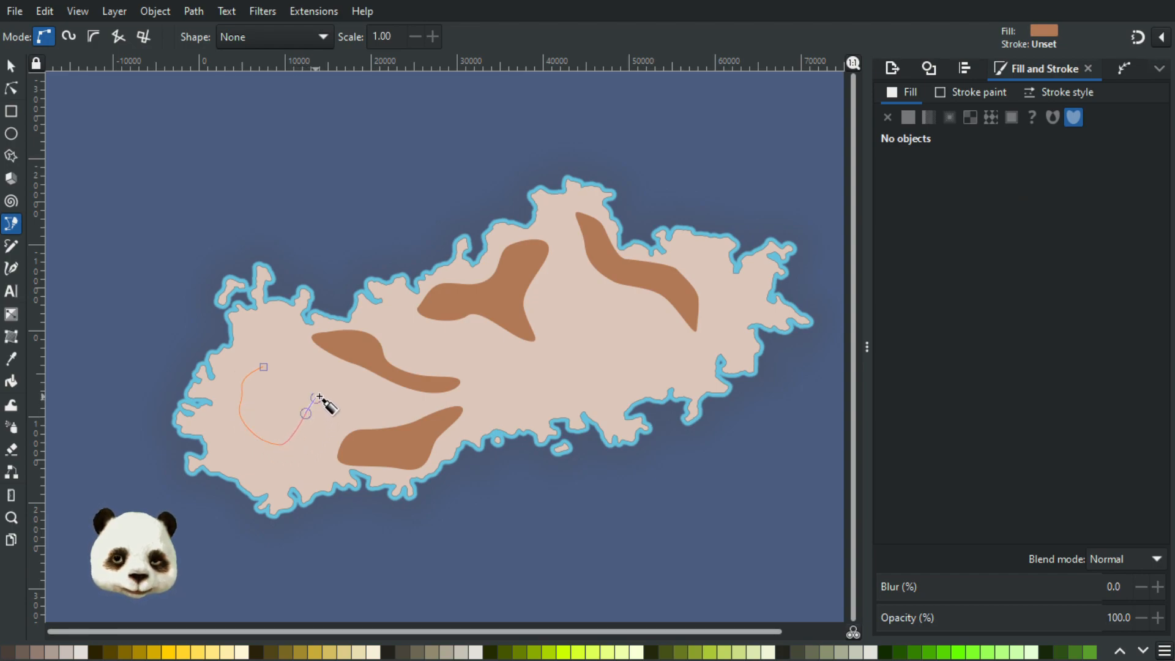
click(288, 404)
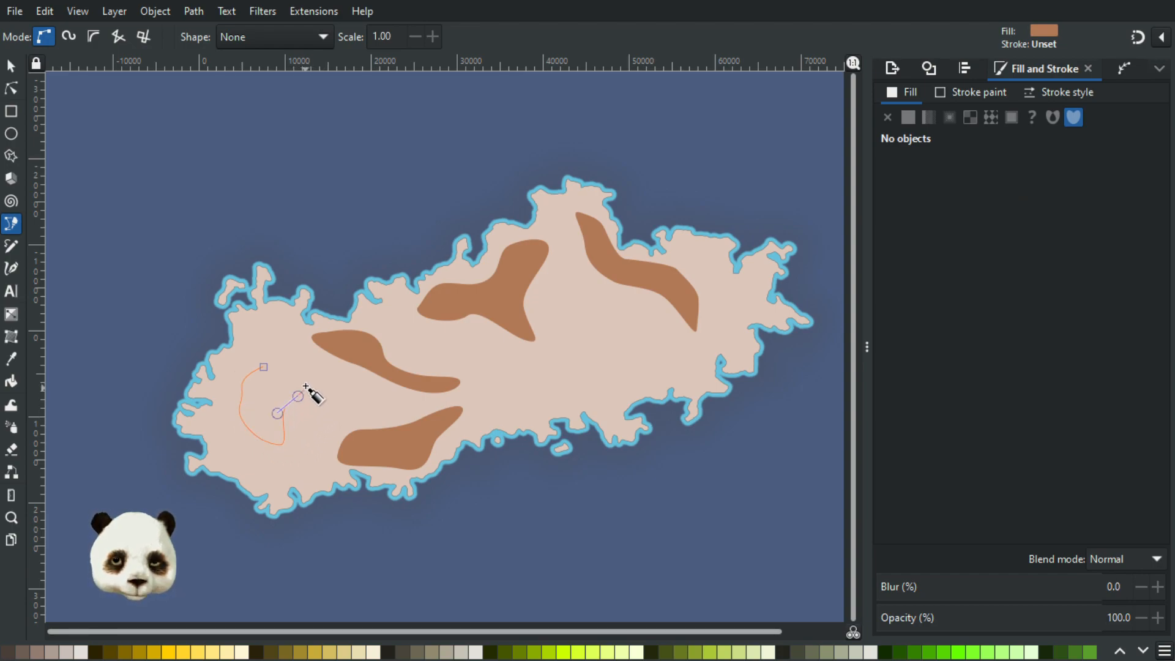
mouse_move(289, 379)
mouse_down()
mouse_move(217, 397)
mouse_move(228, 404)
mouse_up()
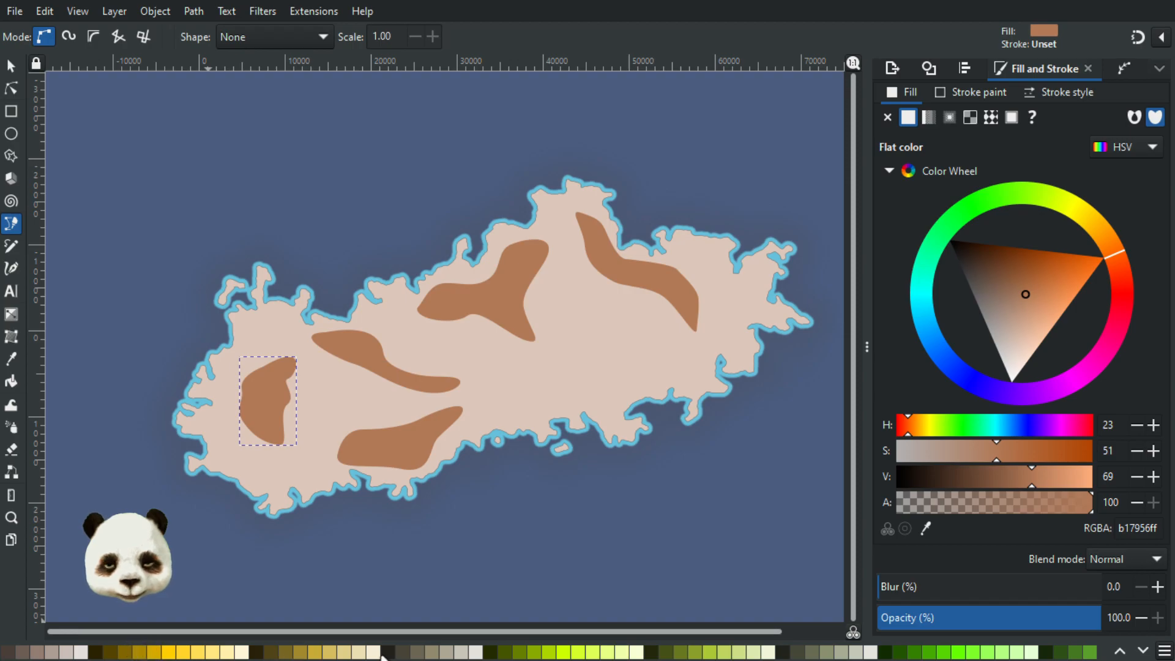
Compare several green fills on the west coast region and settle on dark green 225500.
click(549, 654)
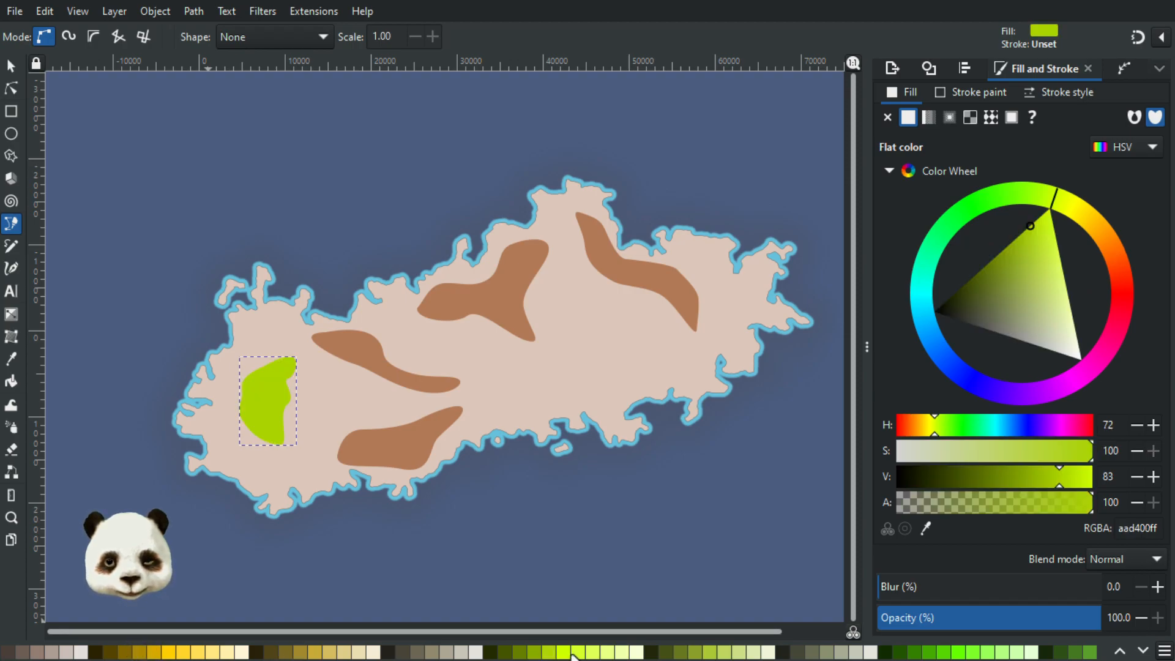
click(521, 654)
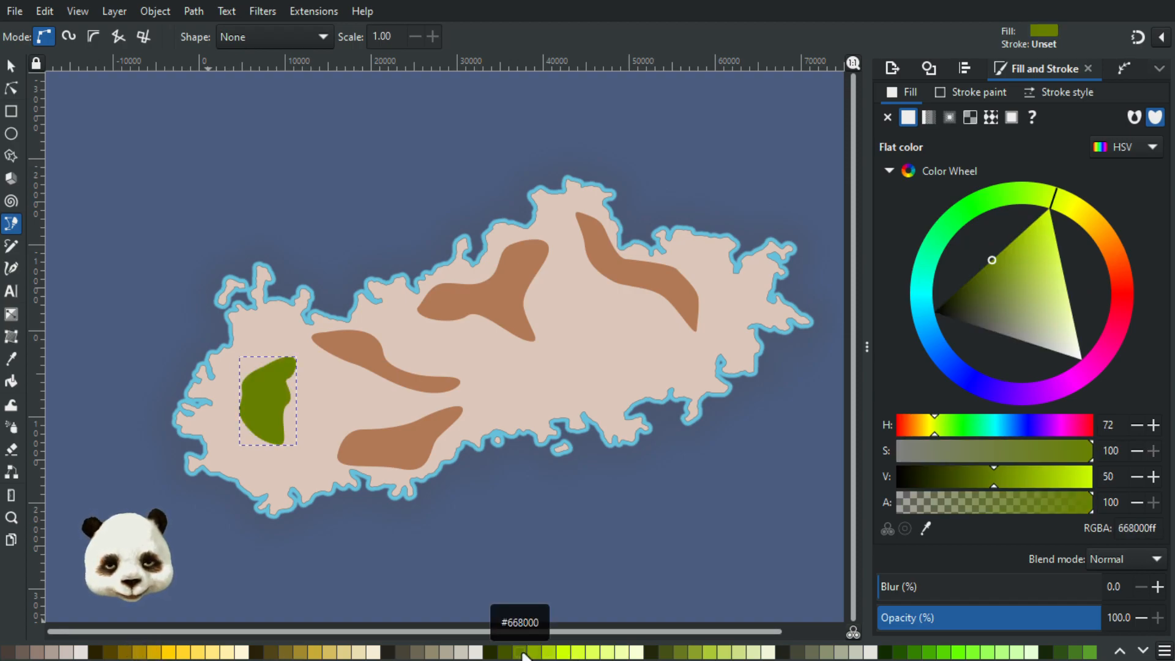
scroll(429, 652, up, 10)
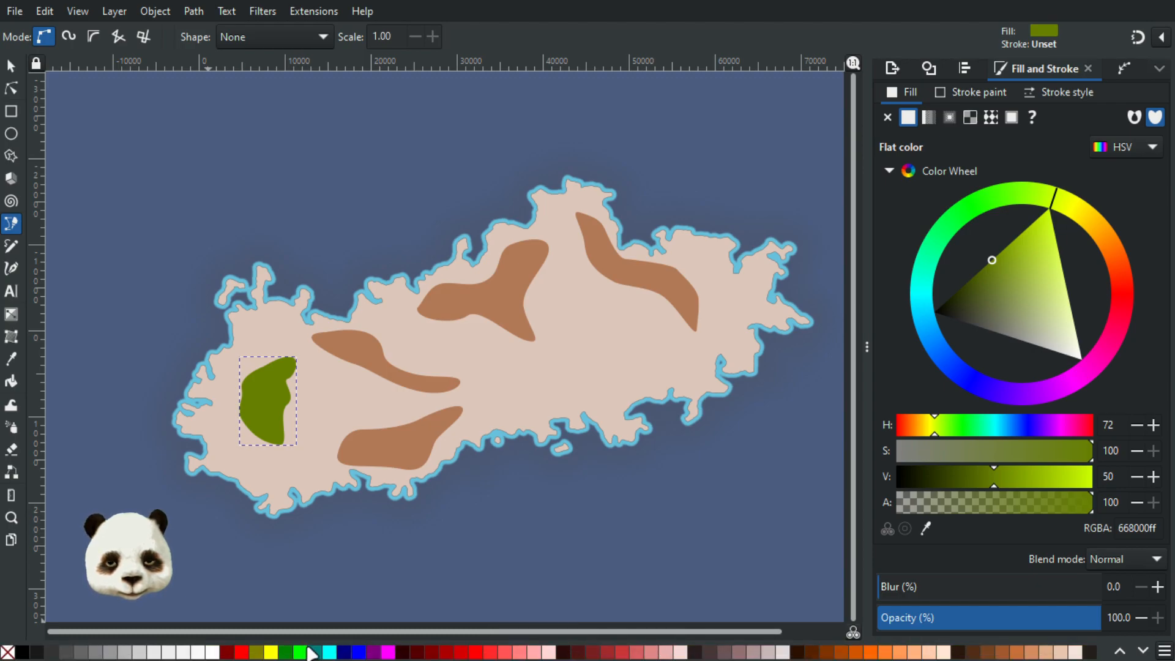
click(290, 654)
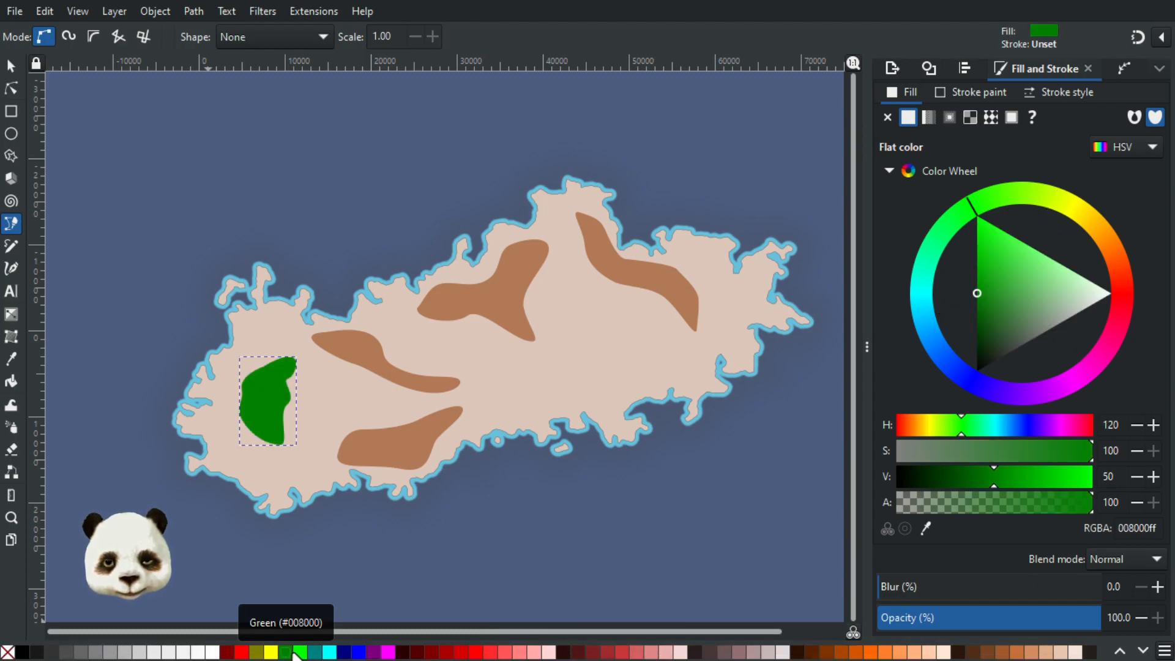
scroll(290, 654, down, 10)
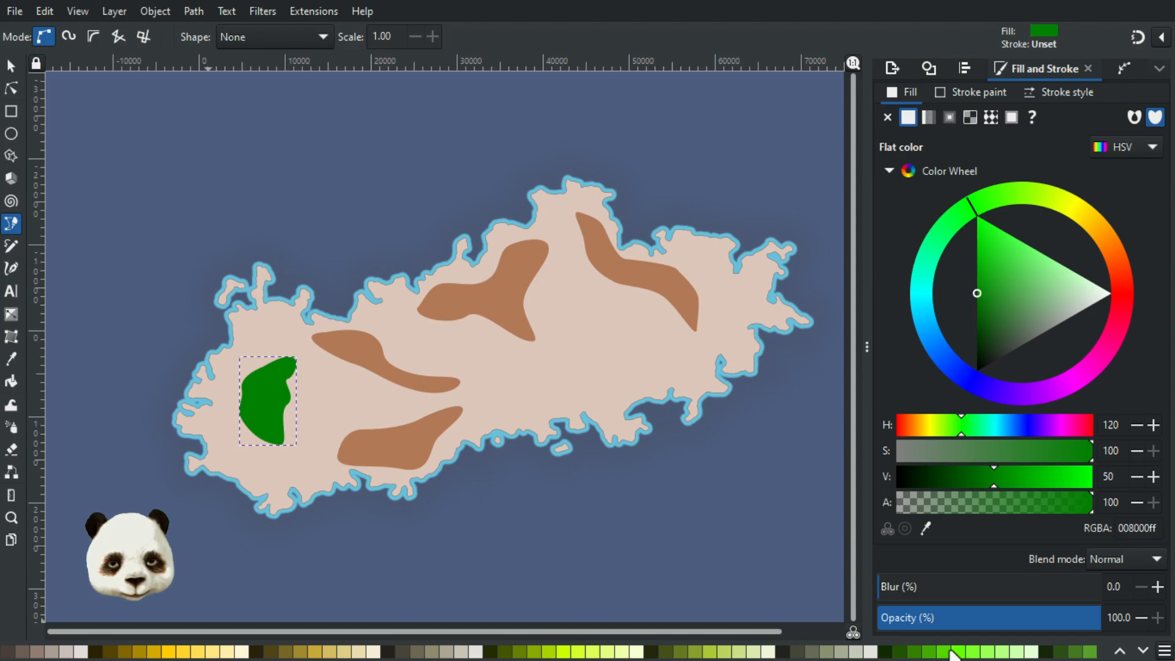
click(920, 654)
click(898, 654)
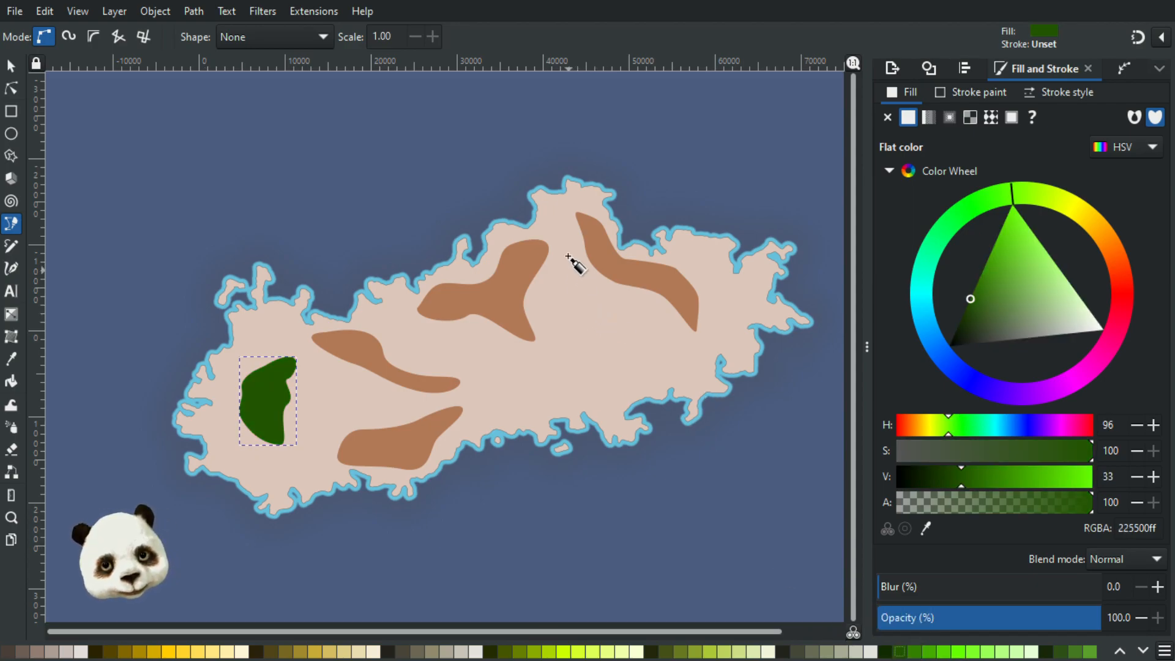
Draw three dark green regions: between the two northern brown areas, south of the three-armed brown area, and near the northwest coast.
click(557, 235)
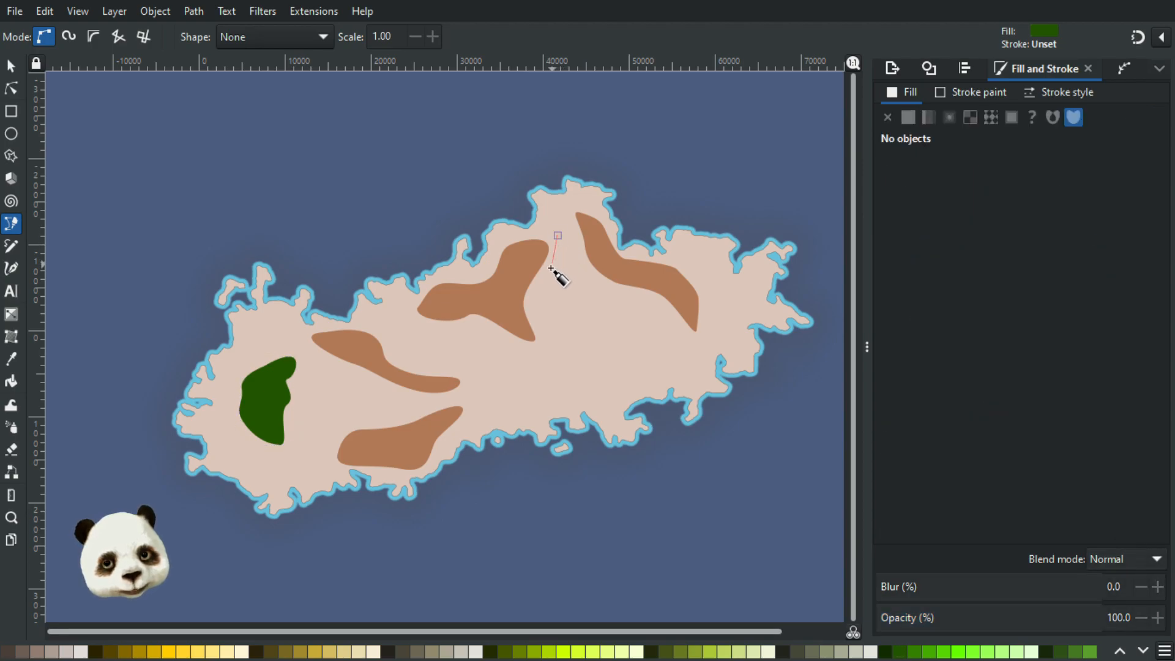
drag(536, 297, 562, 293)
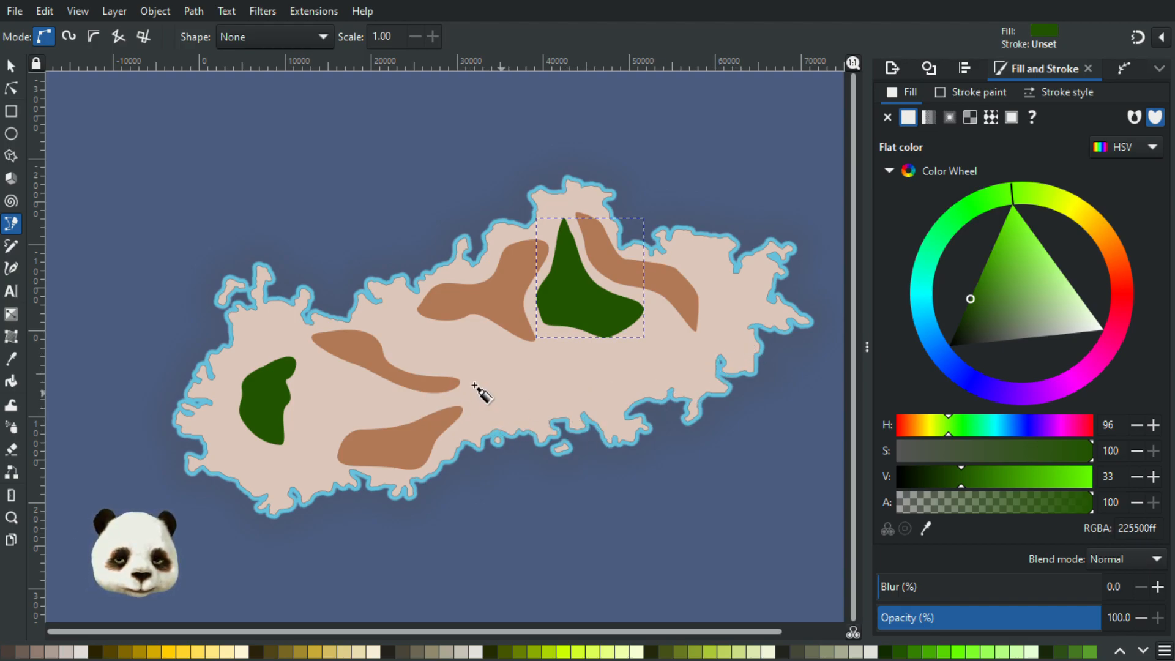
click(382, 316)
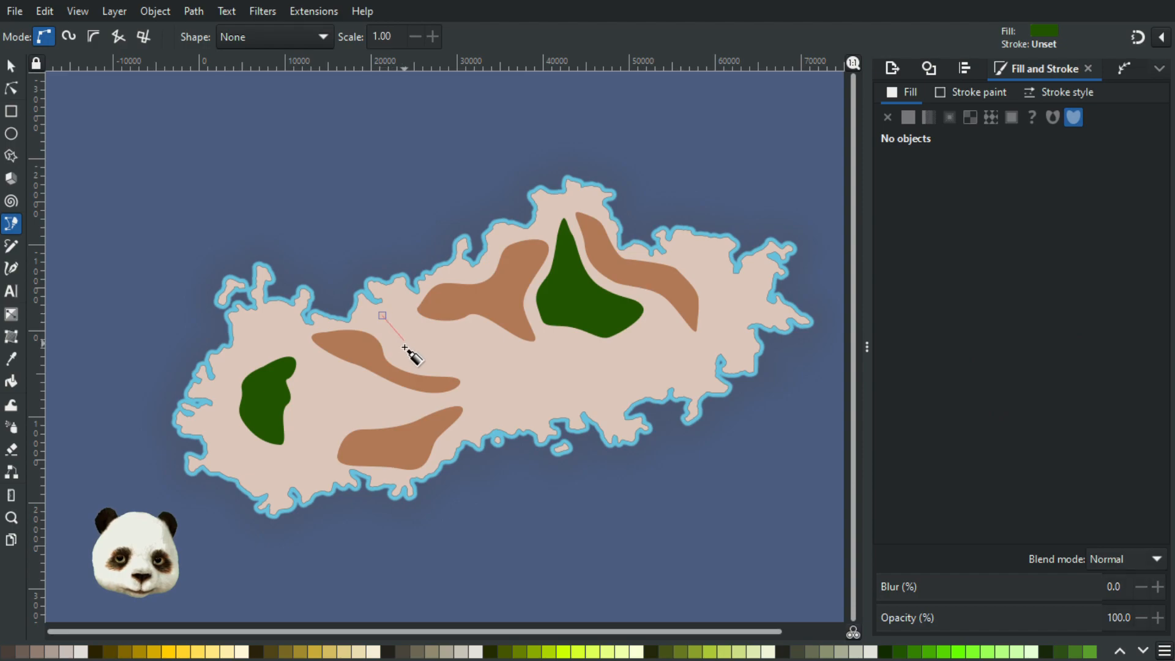
drag(398, 347, 373, 352)
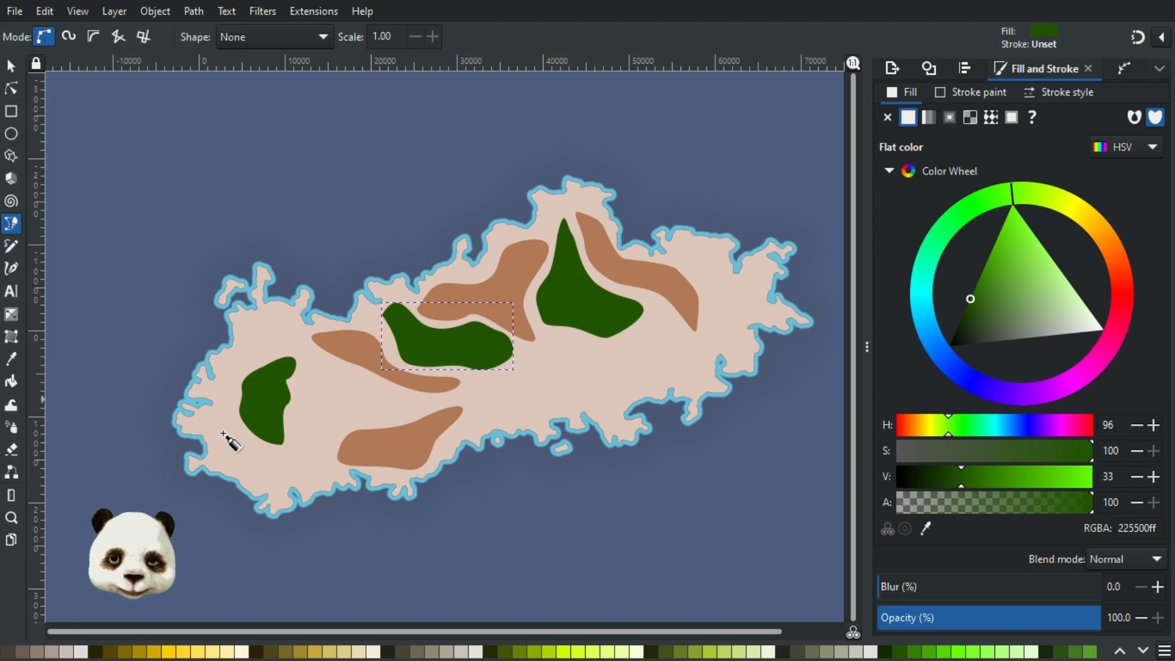
click(257, 316)
mouse_move(241, 335)
mouse_down()
mouse_move(296, 343)
mouse_move(232, 320)
mouse_up()
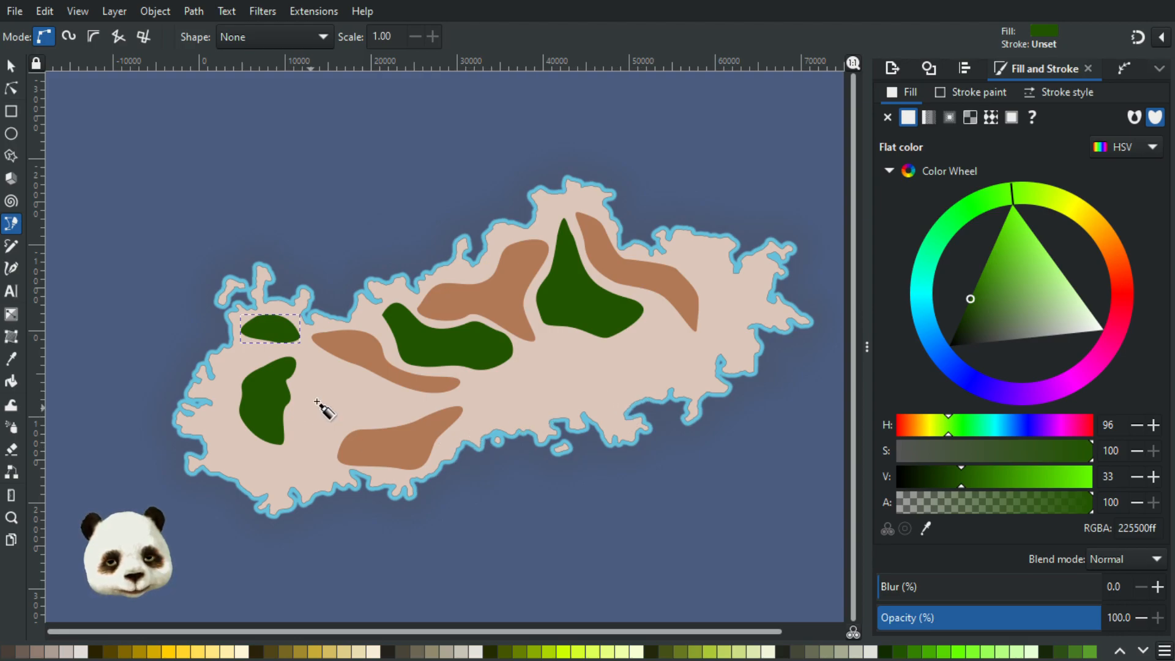
Draw a small closed region between the two west-central brown areas and fill it with golden yellow d4aa00.
click(332, 388)
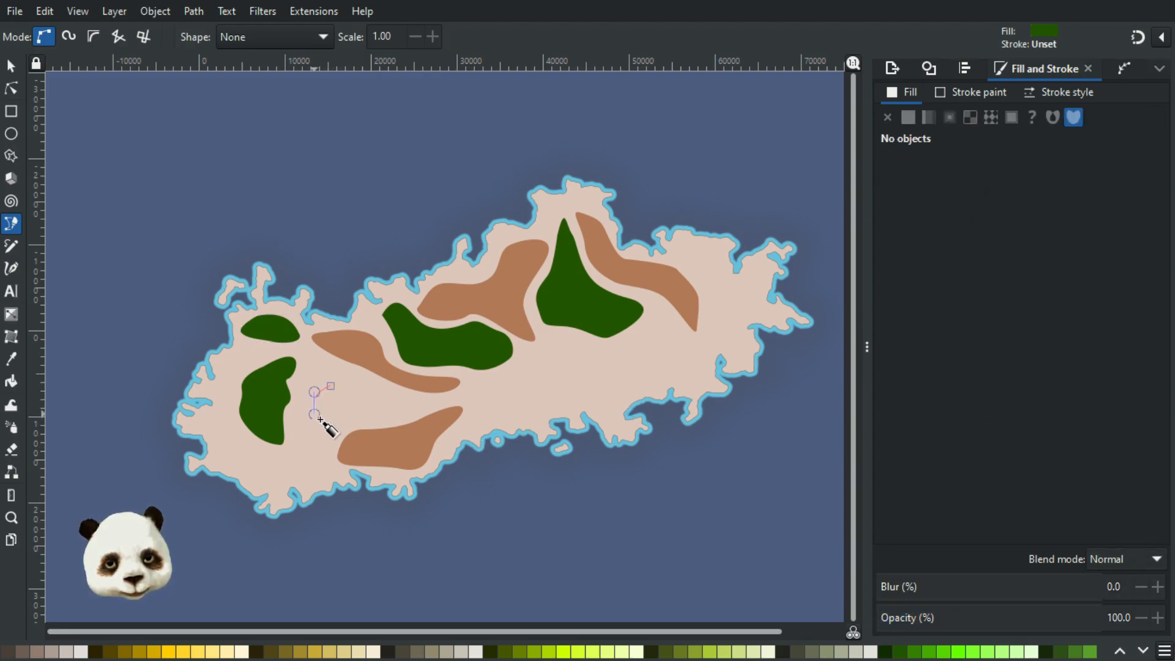
drag(330, 425, 284, 388)
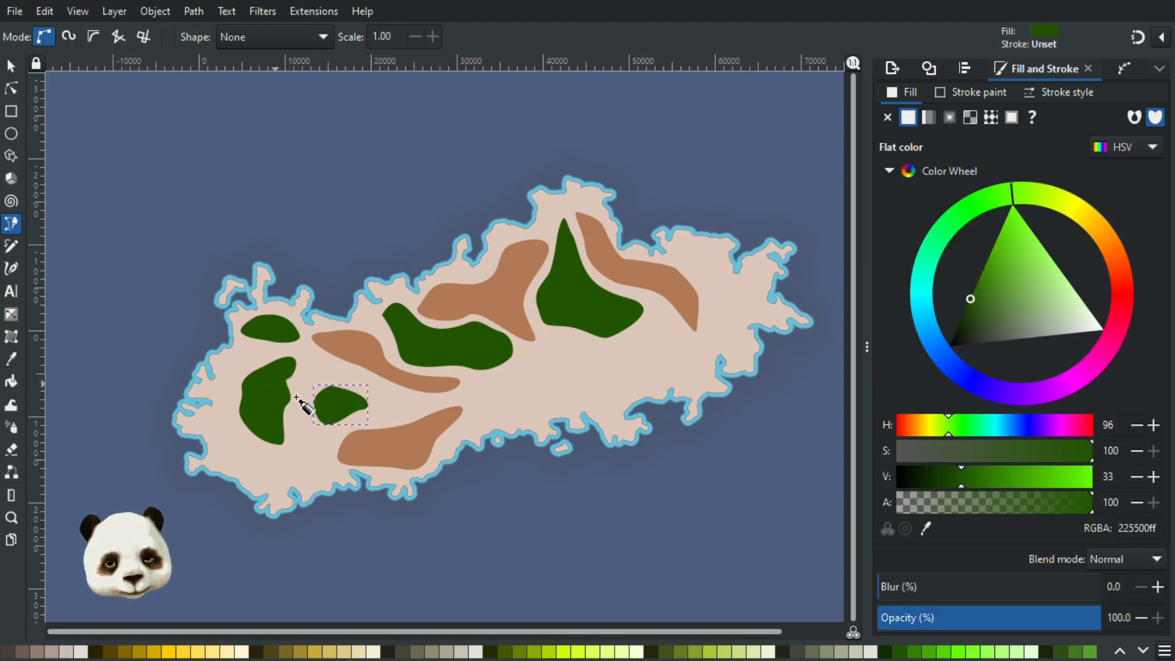
click(169, 654)
click(143, 654)
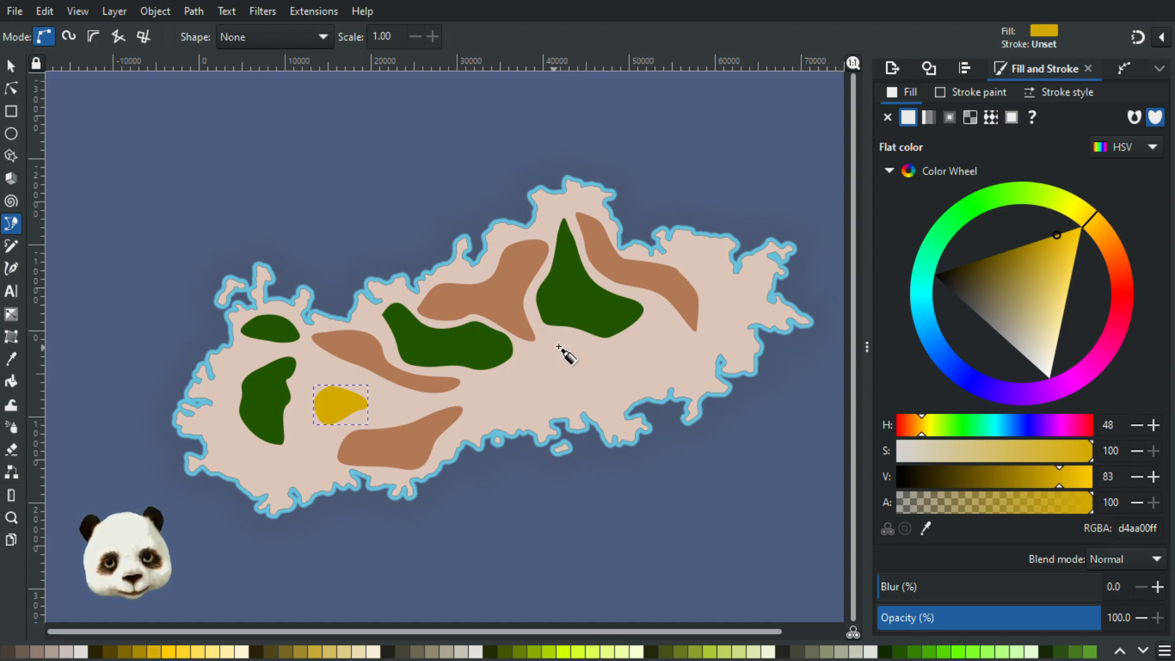
Draw two golden yellow regions, an elongated one south of the large green area and a small arched one near the southeast coast.
click(579, 344)
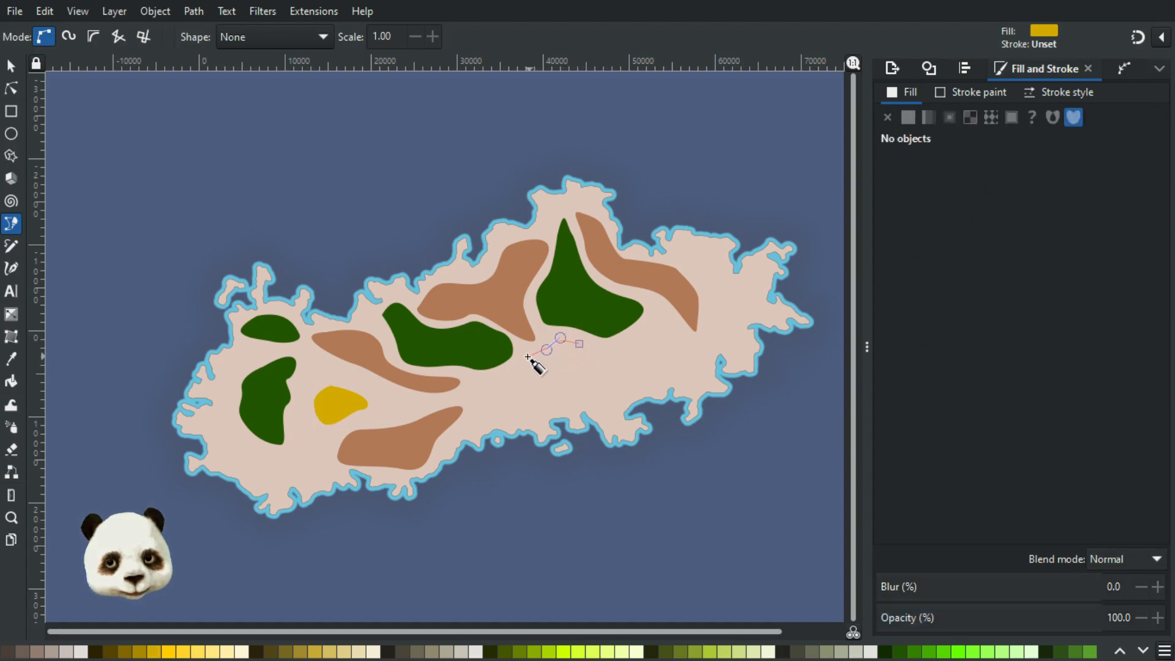
drag(508, 395, 522, 394)
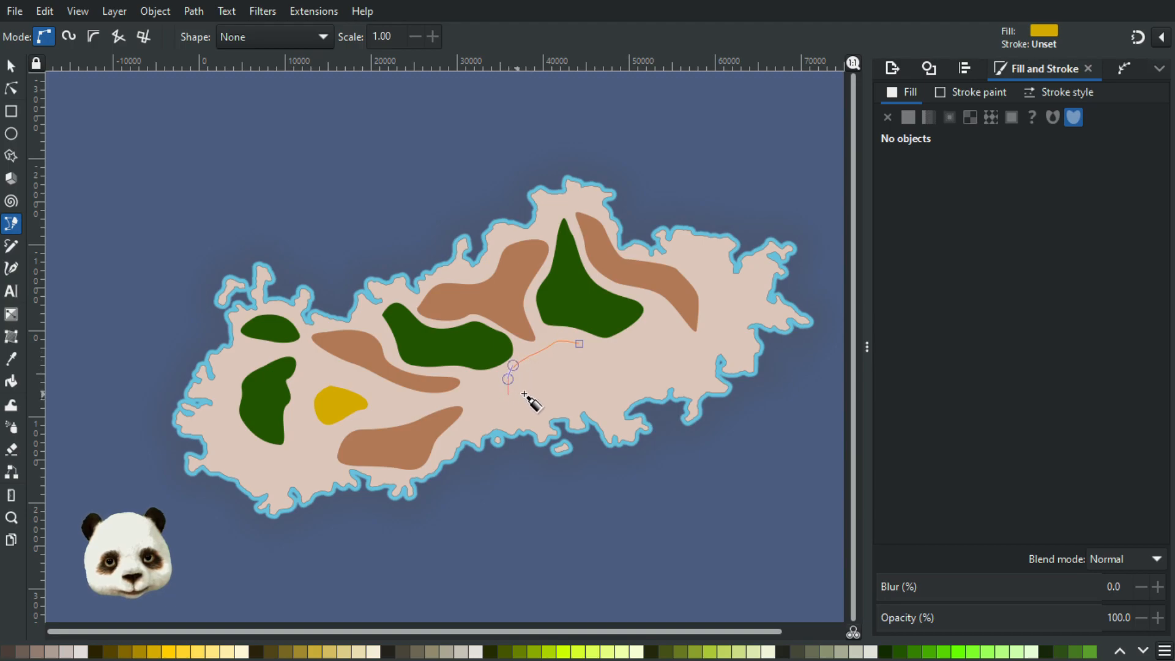
drag(591, 371, 608, 358)
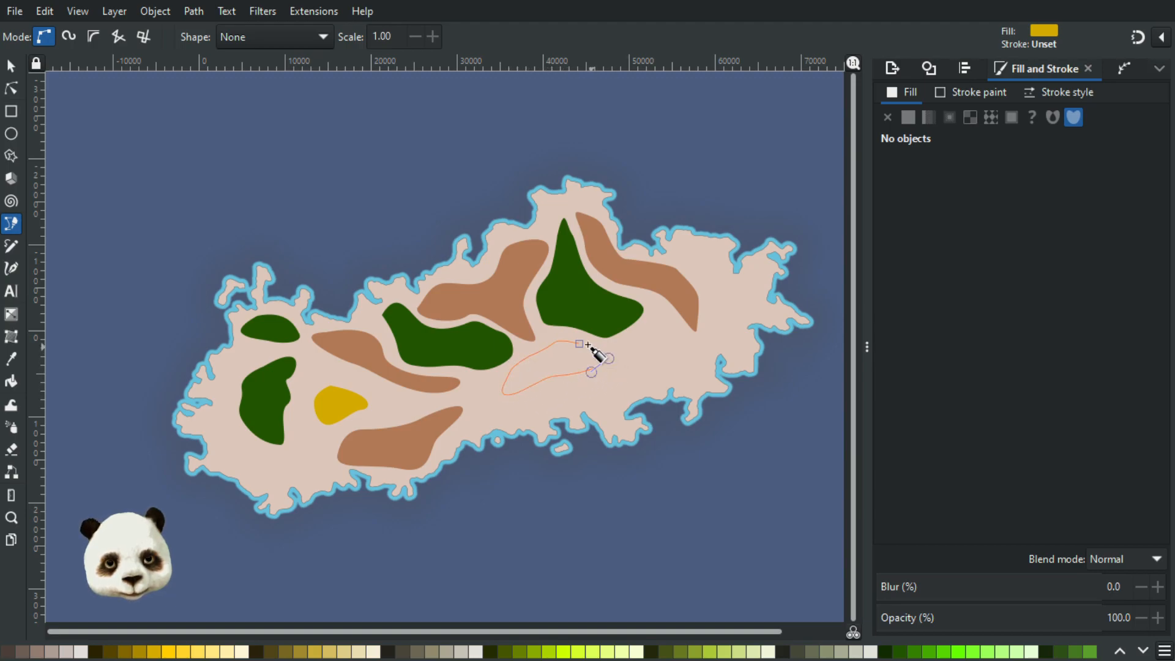
click(579, 344)
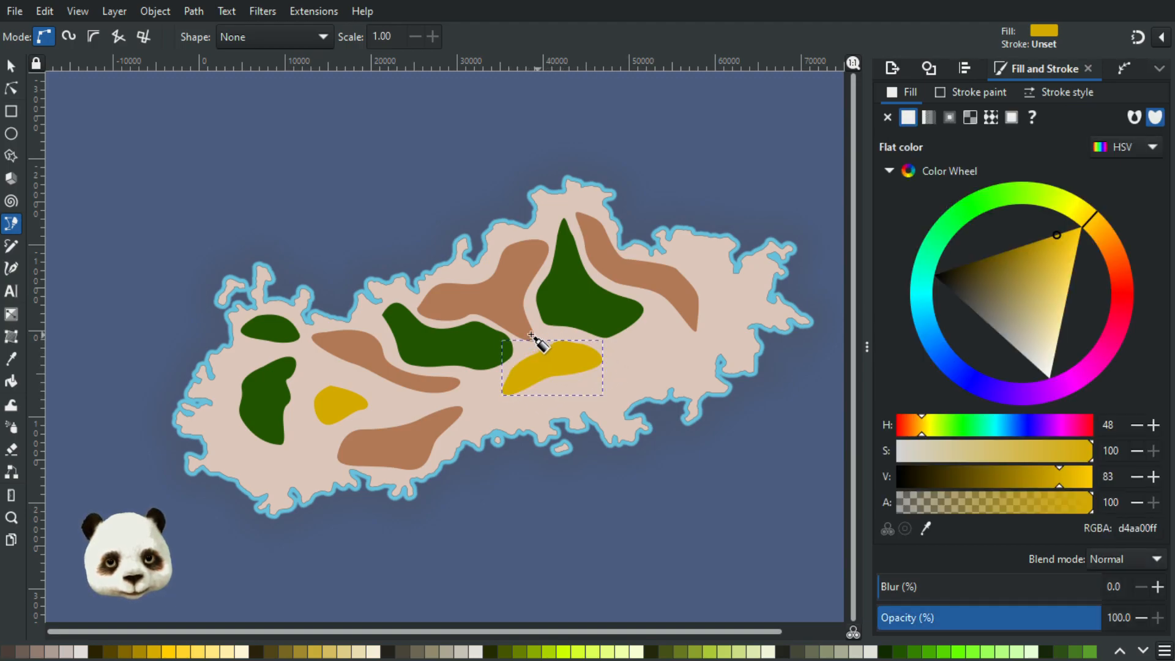
click(687, 355)
drag(645, 379, 648, 331)
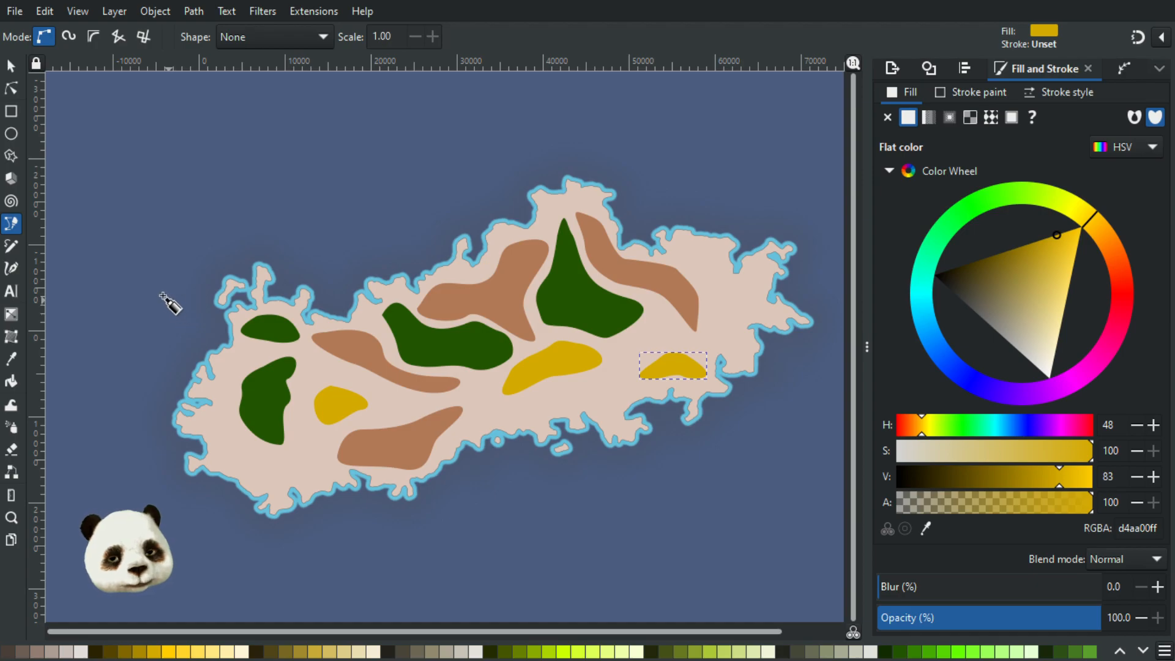
Draw a winding open river path from the west-central brown area's western end to the northwest coast.
click(336, 357)
drag(300, 367, 231, 355)
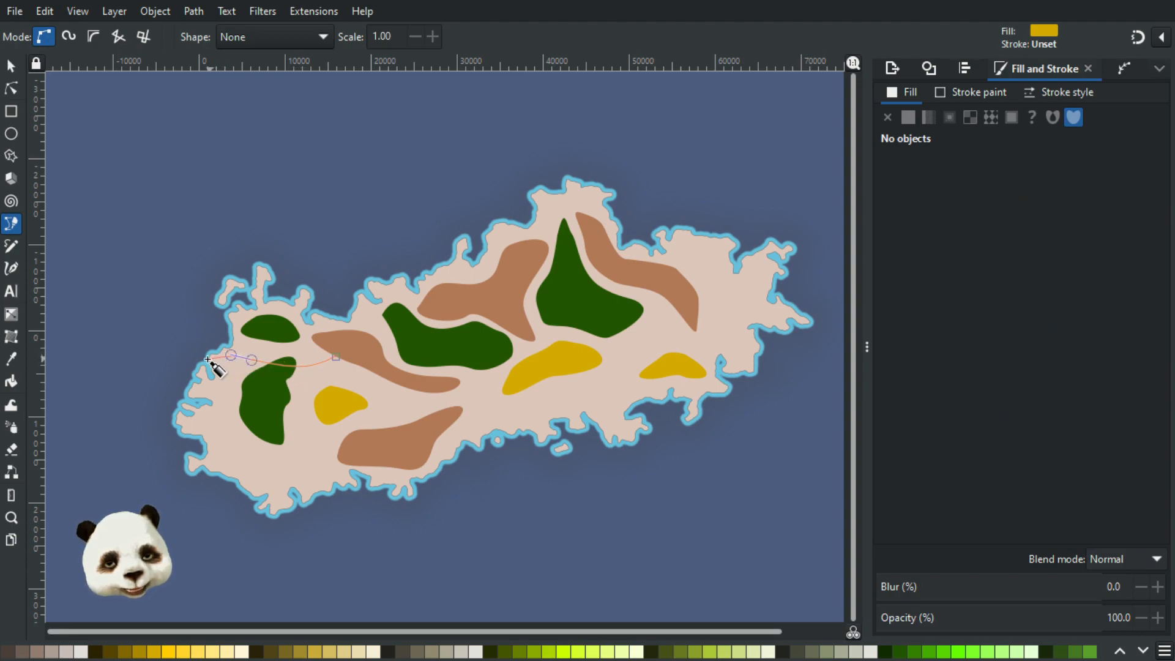
key(BackSpace)
key(BackSpace)
scroll(287, 373, up, 3)
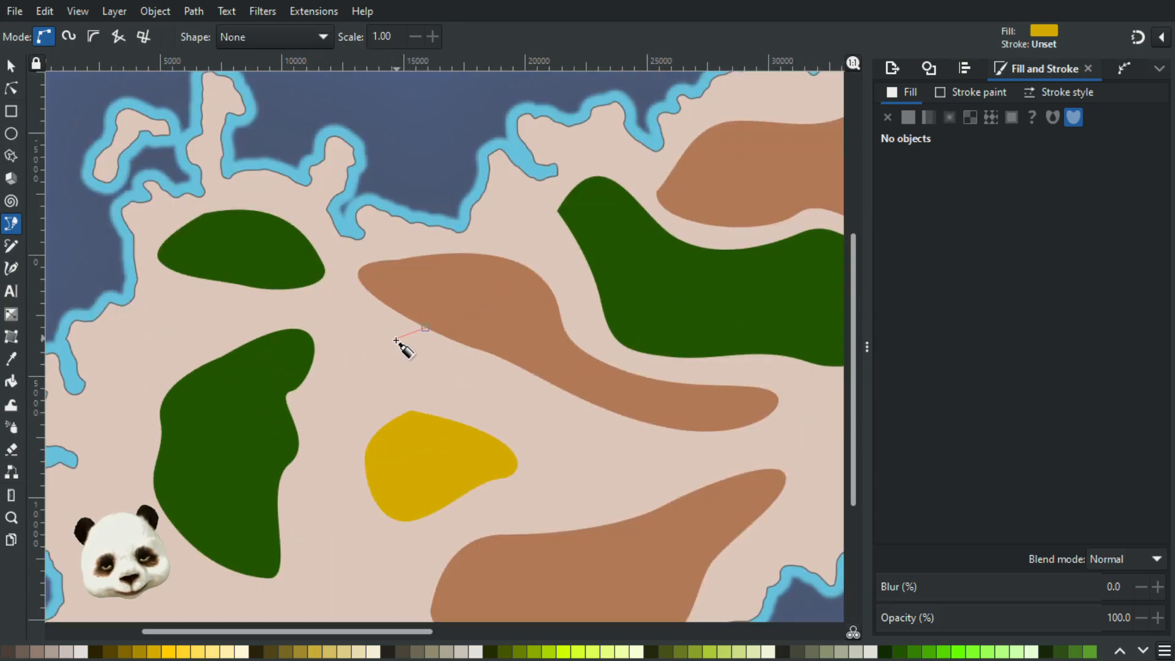
drag(386, 363, 101, 311)
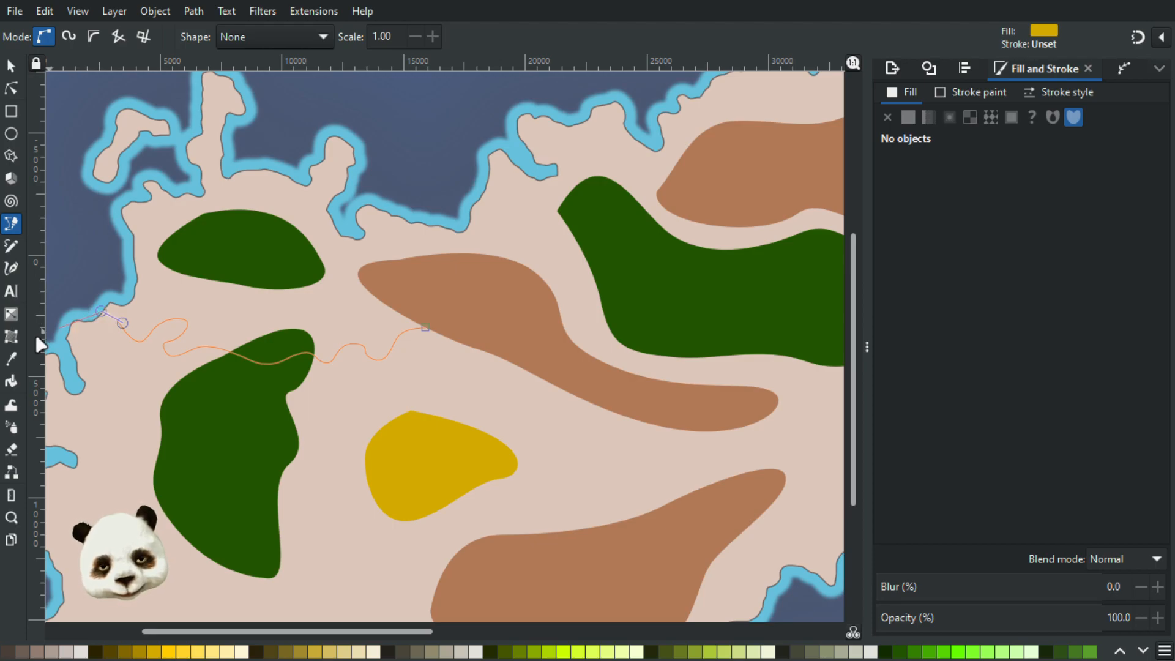
double_click(98, 309)
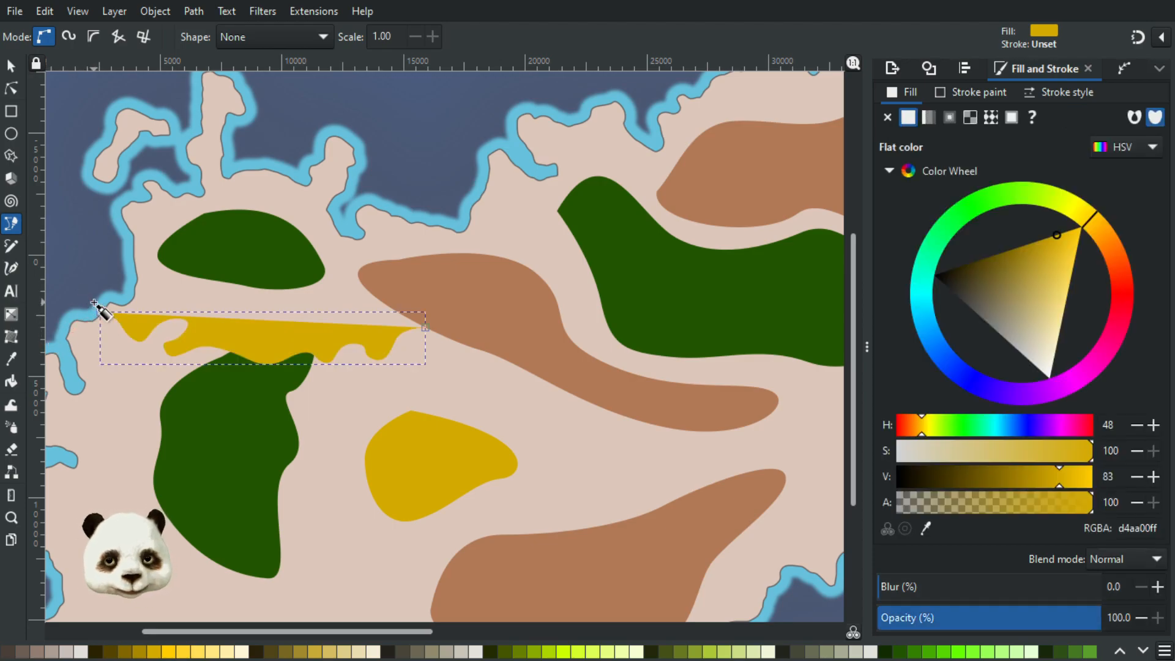
Give the river path a navy blue stroke with a width of 100 px.
drag(162, 531, 332, 505)
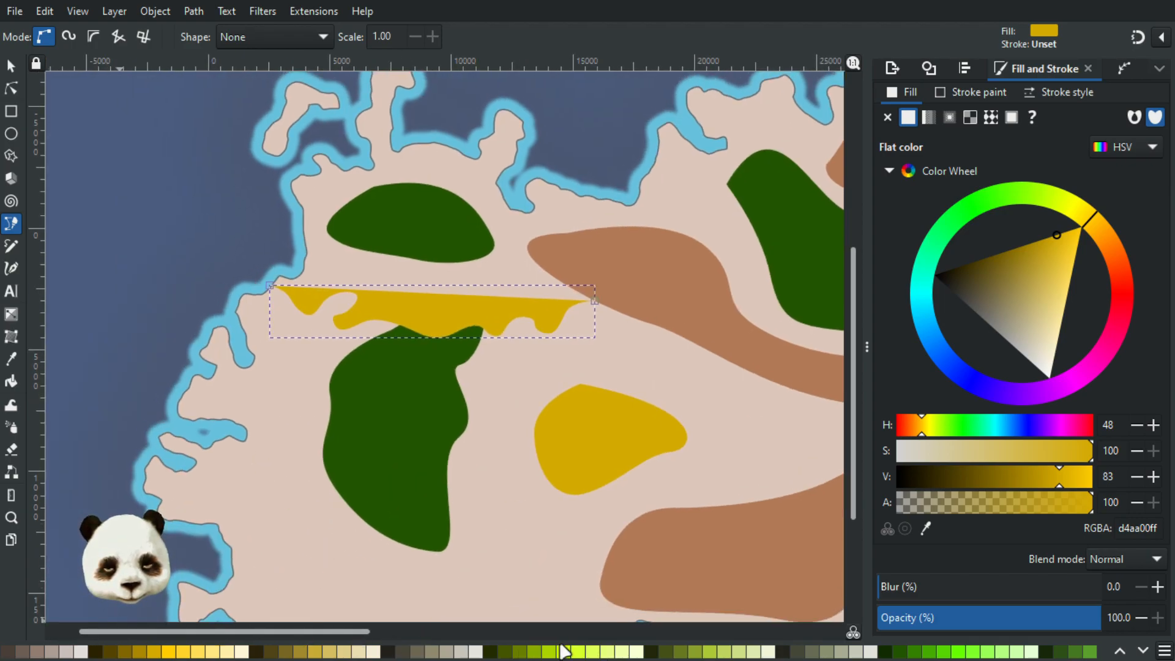
scroll(465, 652, up, 5)
shift+click(344, 653)
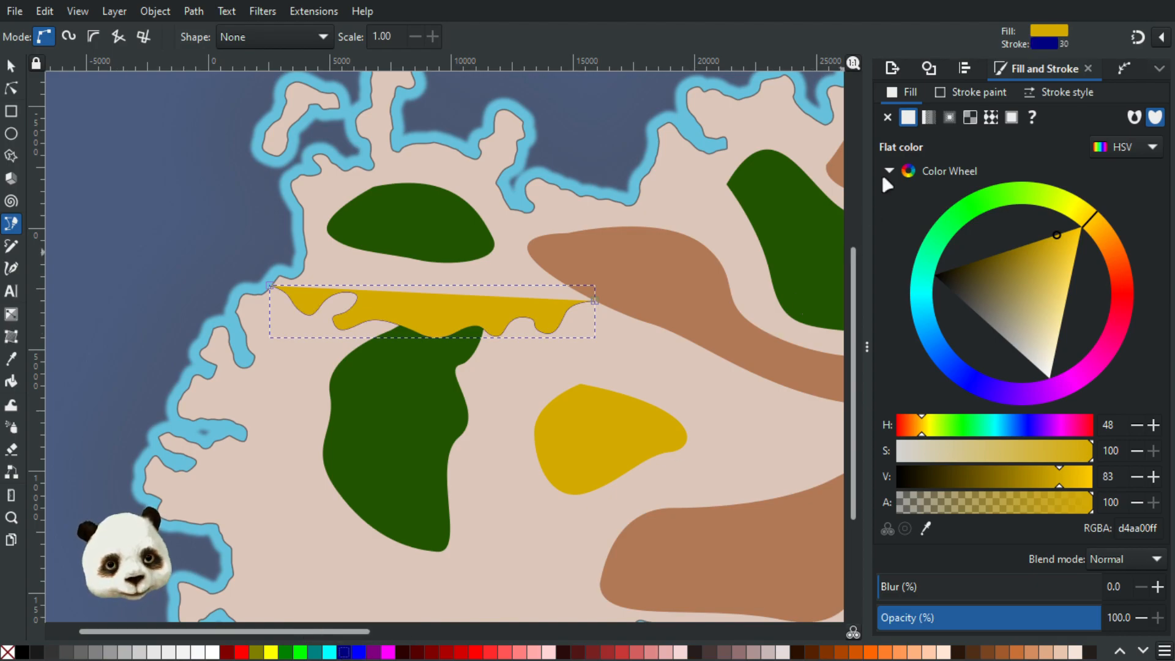
click(1048, 98)
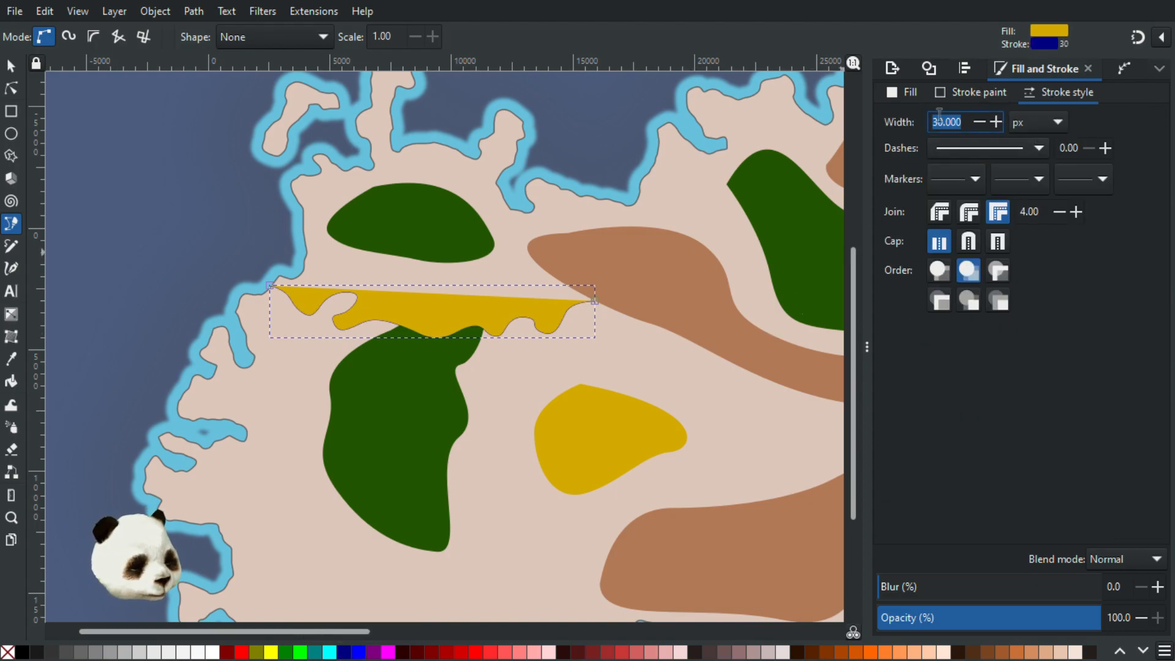
text(100)
key(Return)
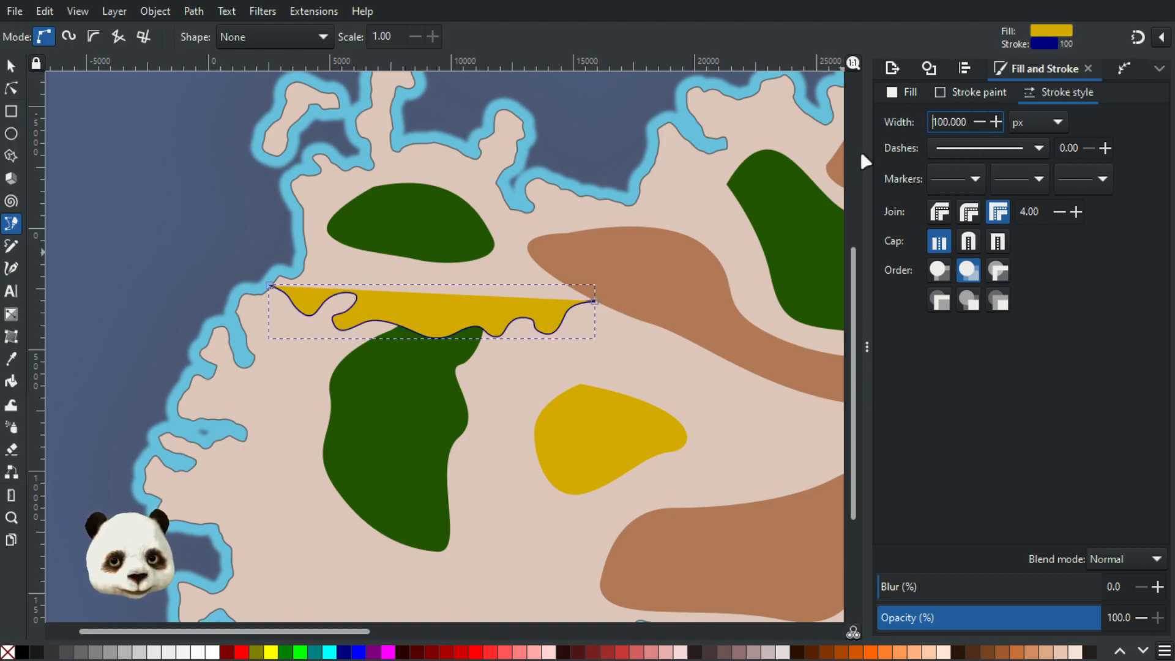
Remove the river path's fill and reapply its navy blue stroke.
shift+click(8, 652)
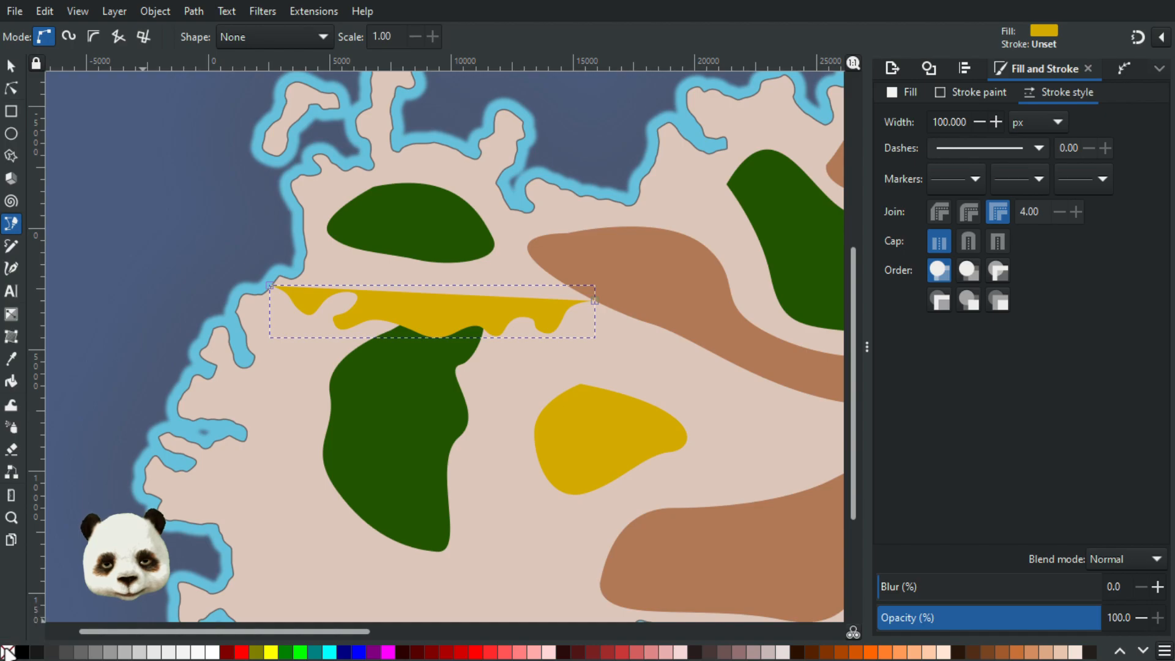
click(8, 652)
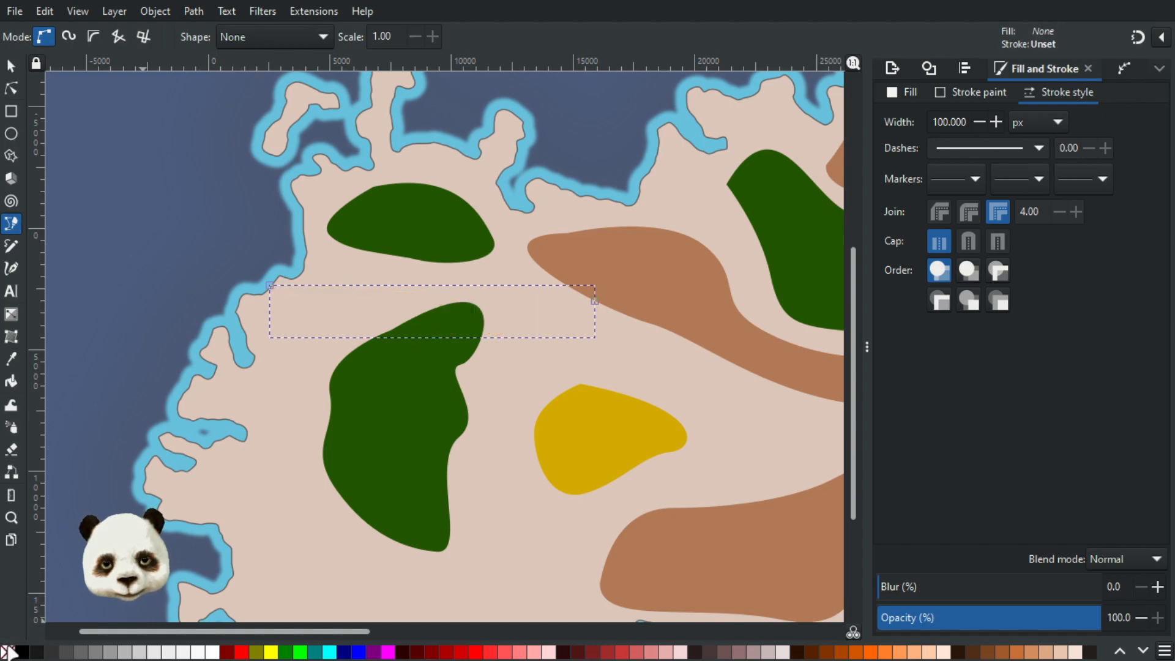
shift+click(348, 653)
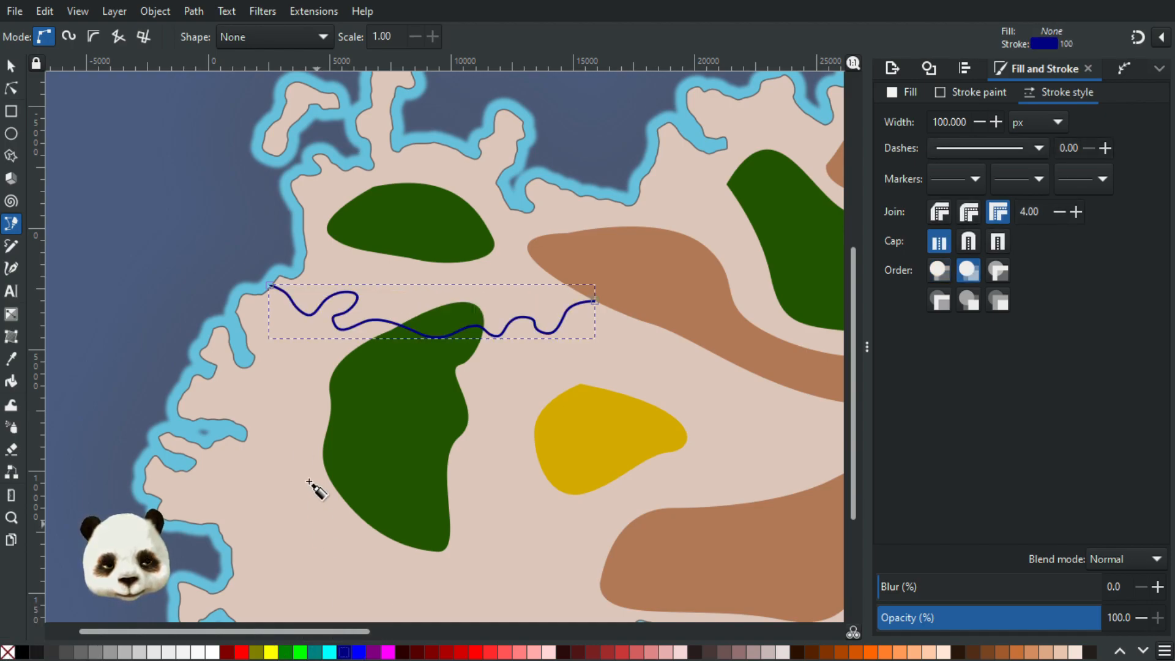
Draw a curving river from the southern tip of the three-armed brown area to the south coast.
click(11, 88)
scroll(174, 269, down, 3)
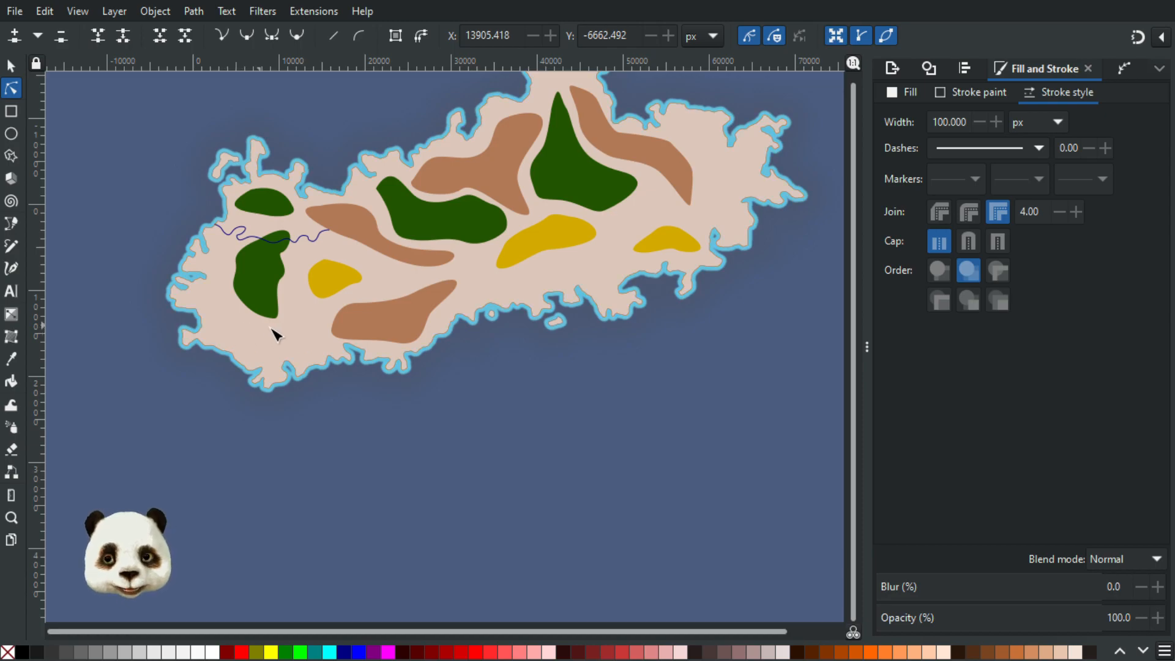
key(b)
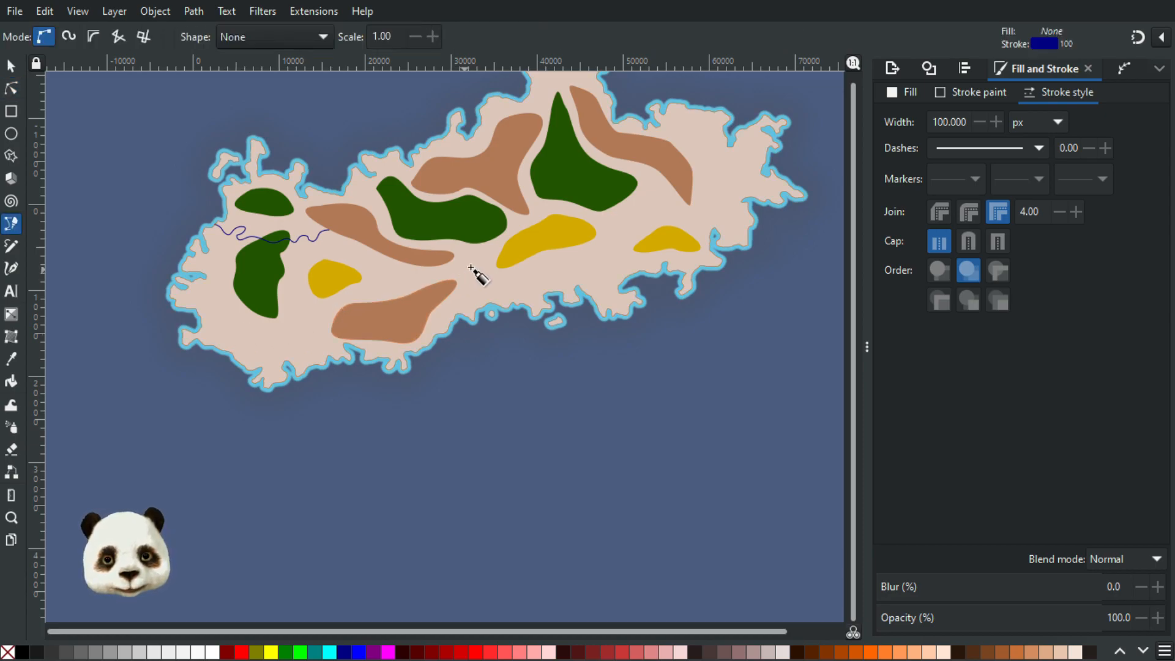
click(514, 211)
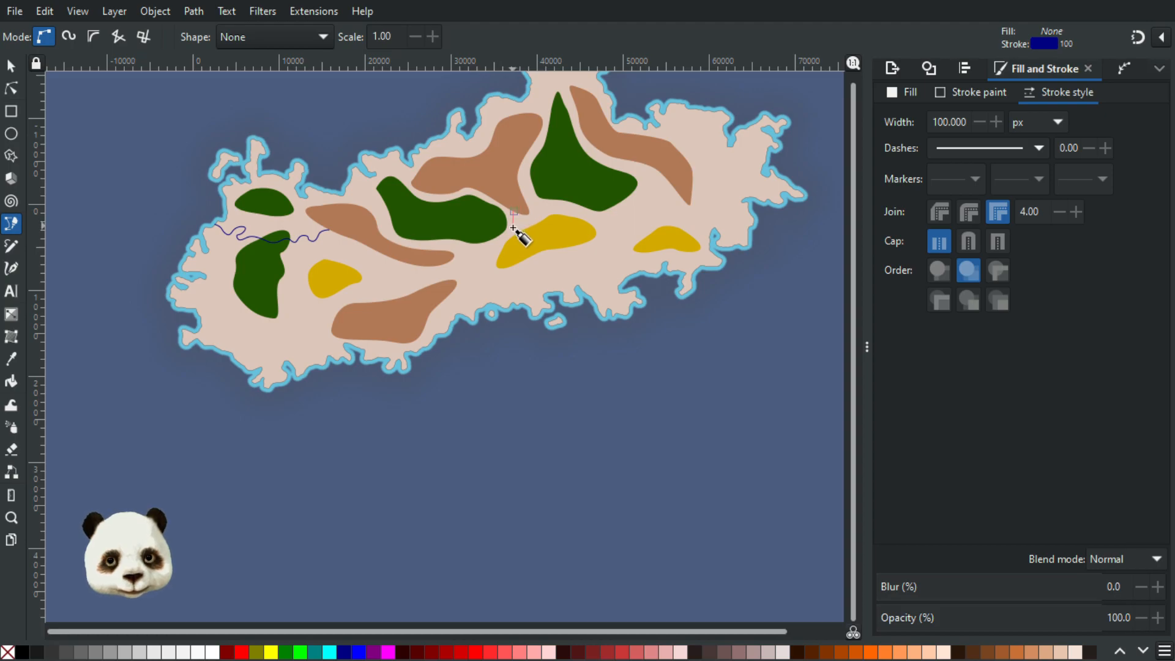
drag(487, 251, 508, 303)
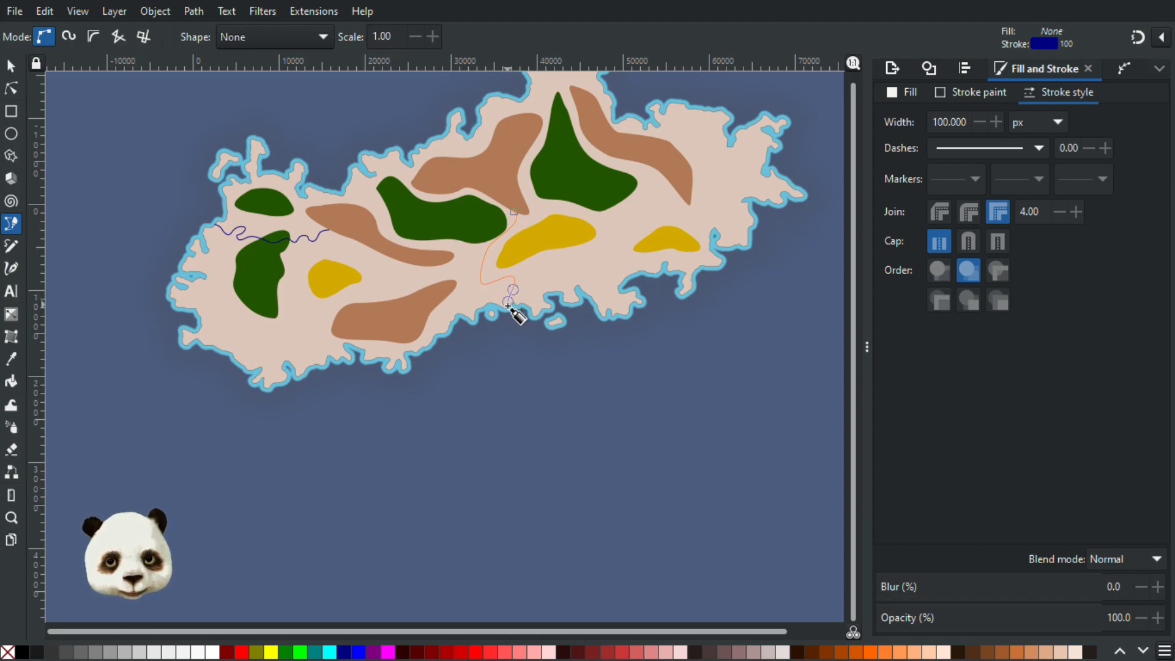
double_click(508, 306)
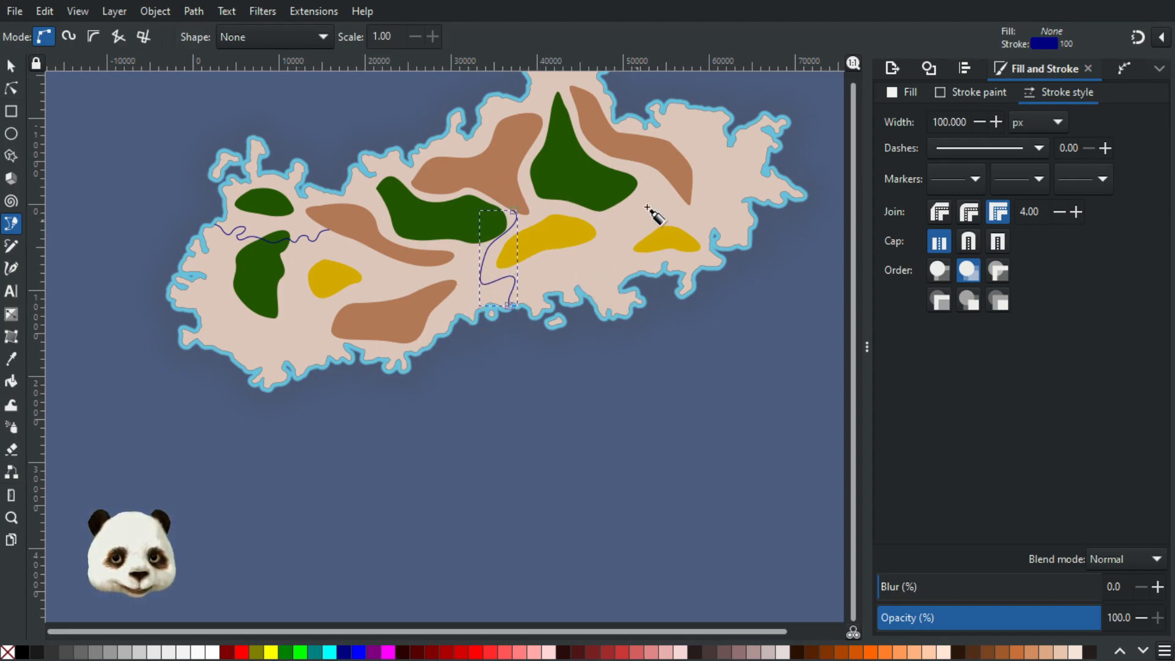
Draw two more rivers: one winding across the northeast to the east coast, one from the large green area's southeast edge to the south coast.
click(662, 130)
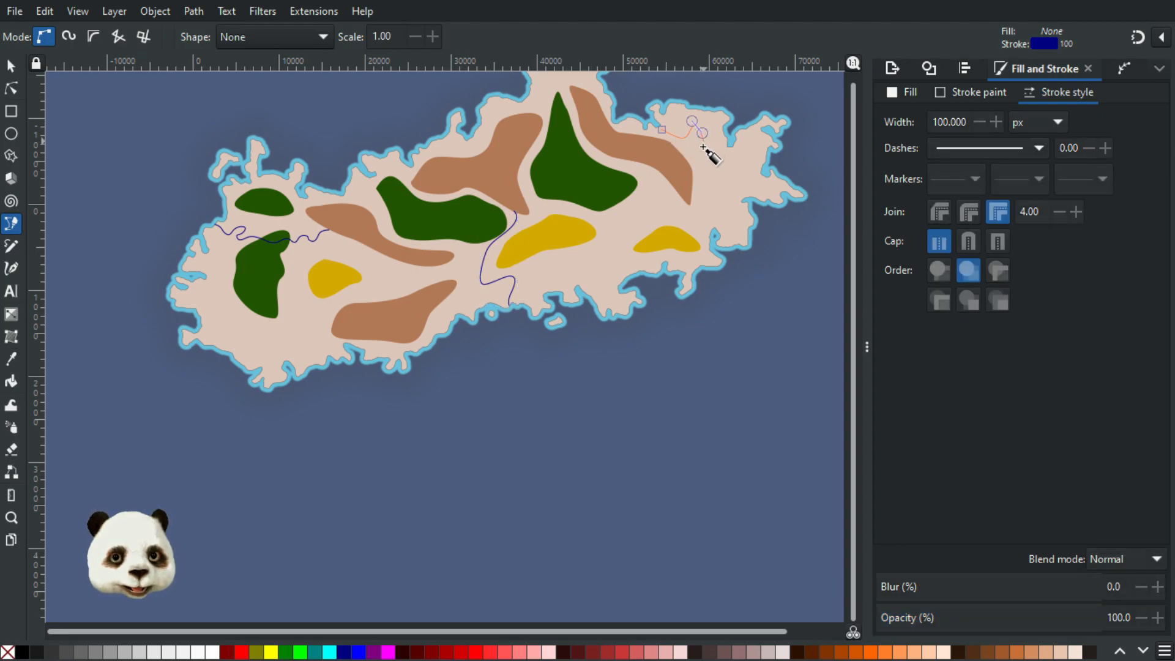
drag(735, 161, 757, 188)
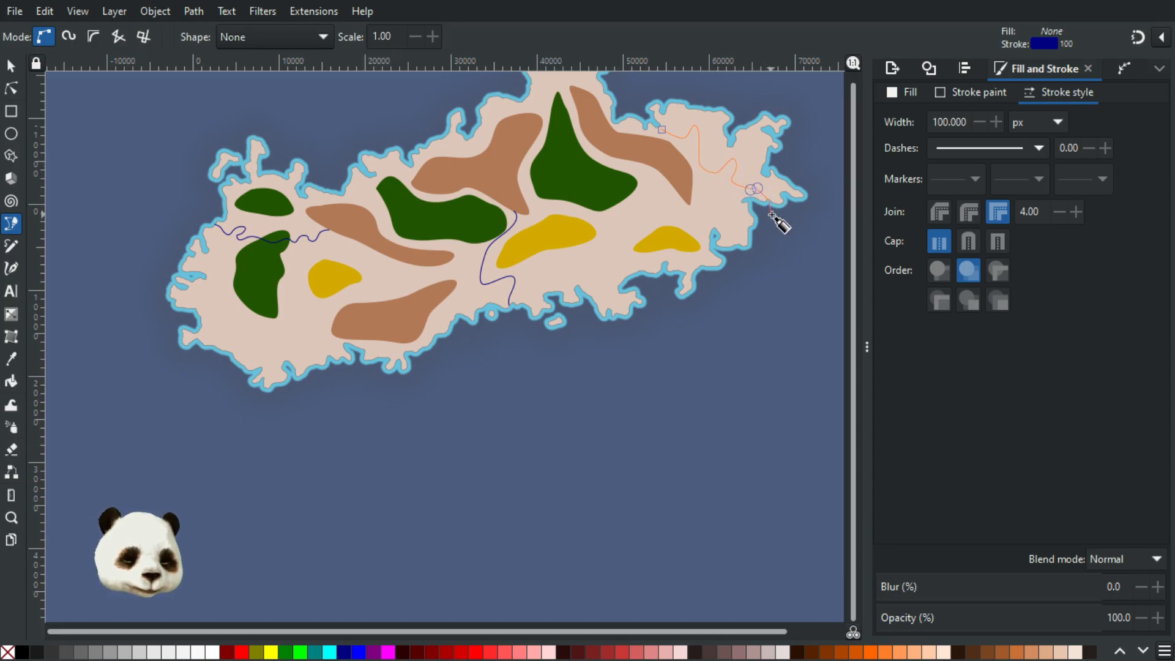
double_click(777, 215)
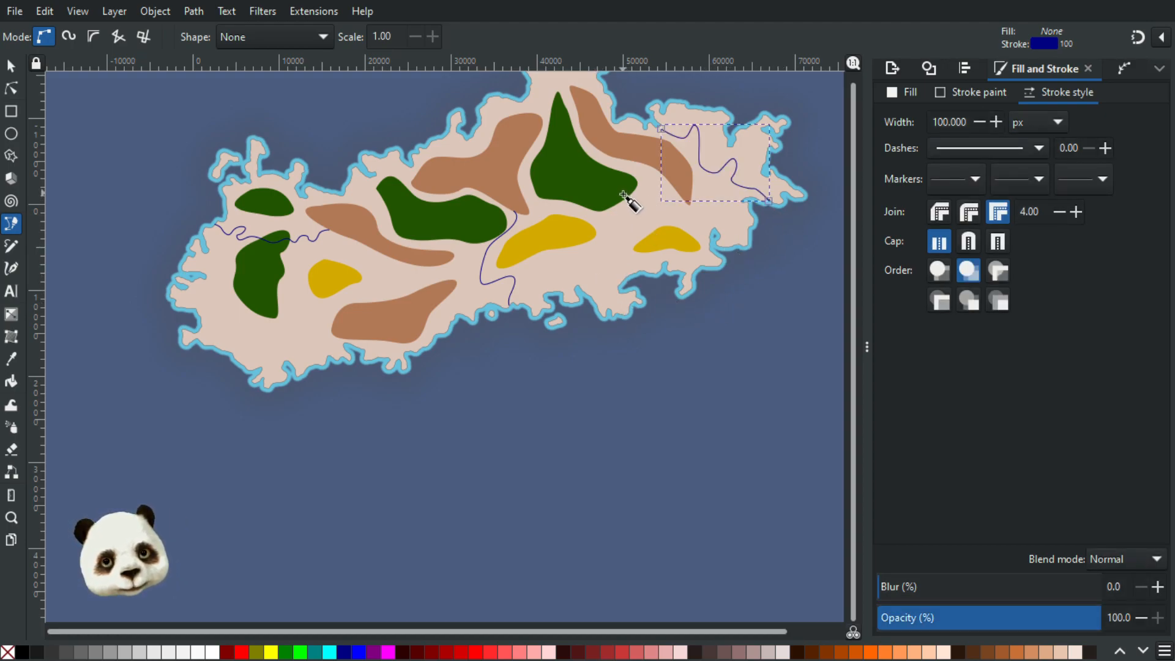
click(624, 194)
drag(627, 235, 608, 289)
click(602, 314)
key(Return)
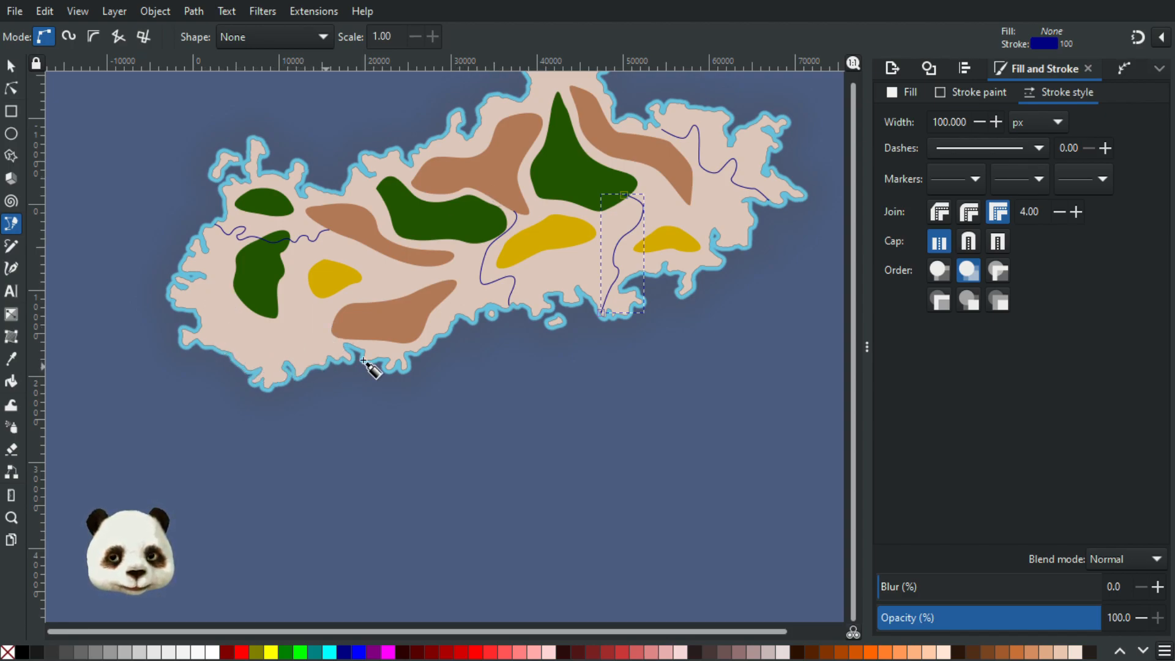
Draw a winding river from the western end of the southern brown area to the southwest coast.
drag(625, 344, 650, 397)
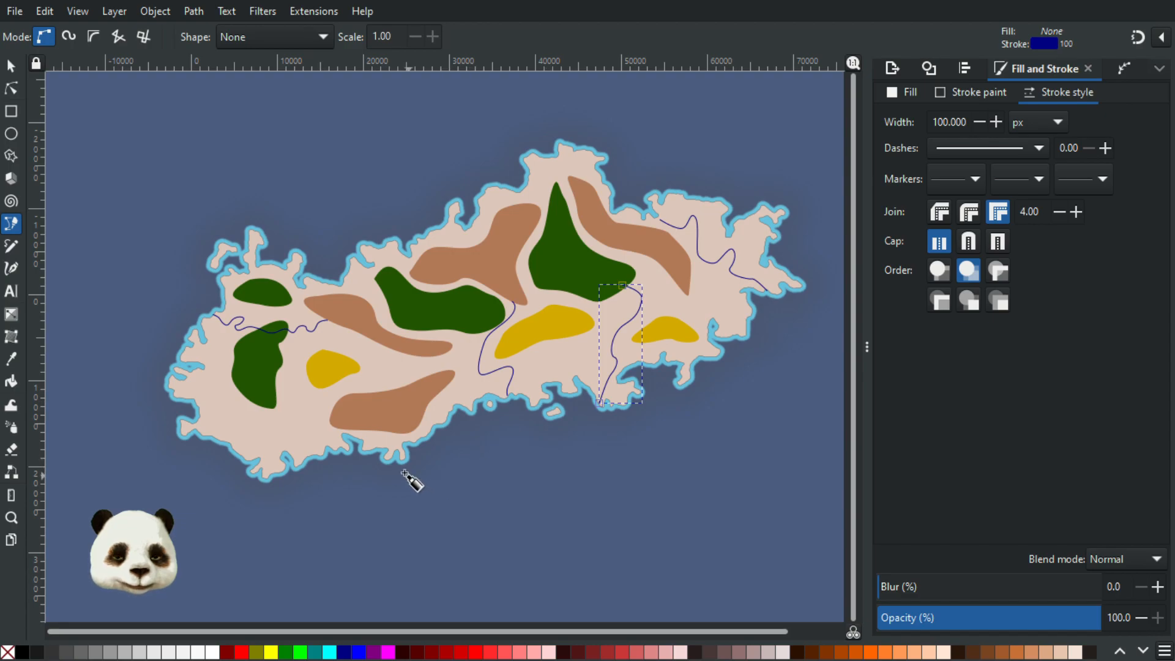
scroll(508, 419, up, 3)
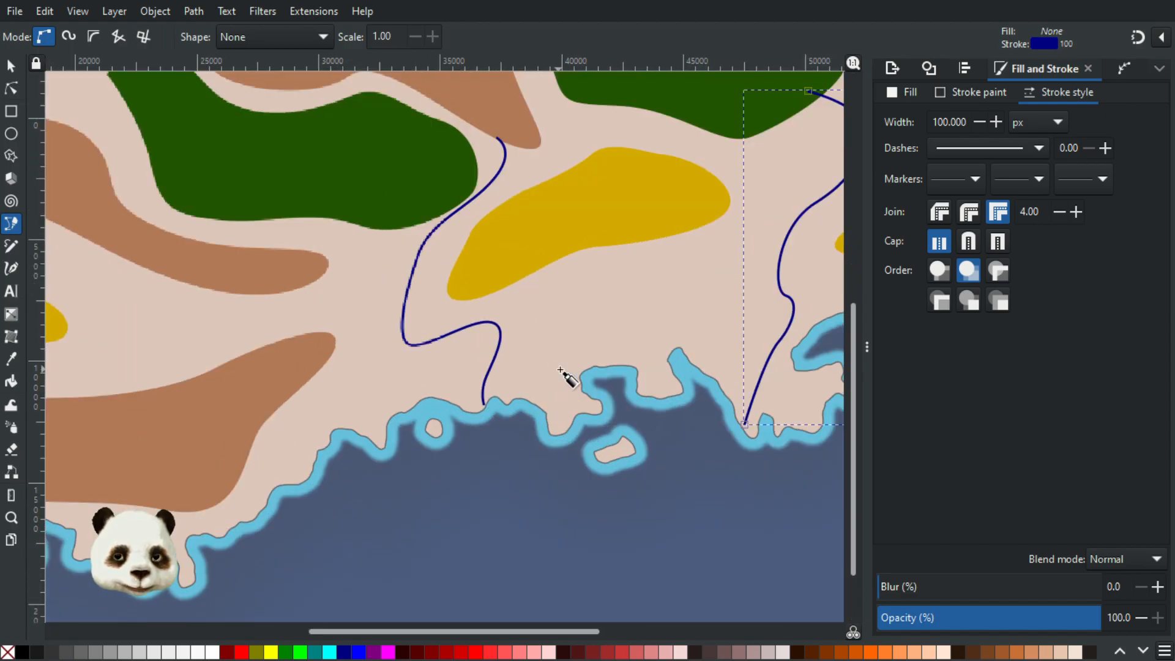
scroll(551, 379, down, 2)
drag(590, 385, 622, 401)
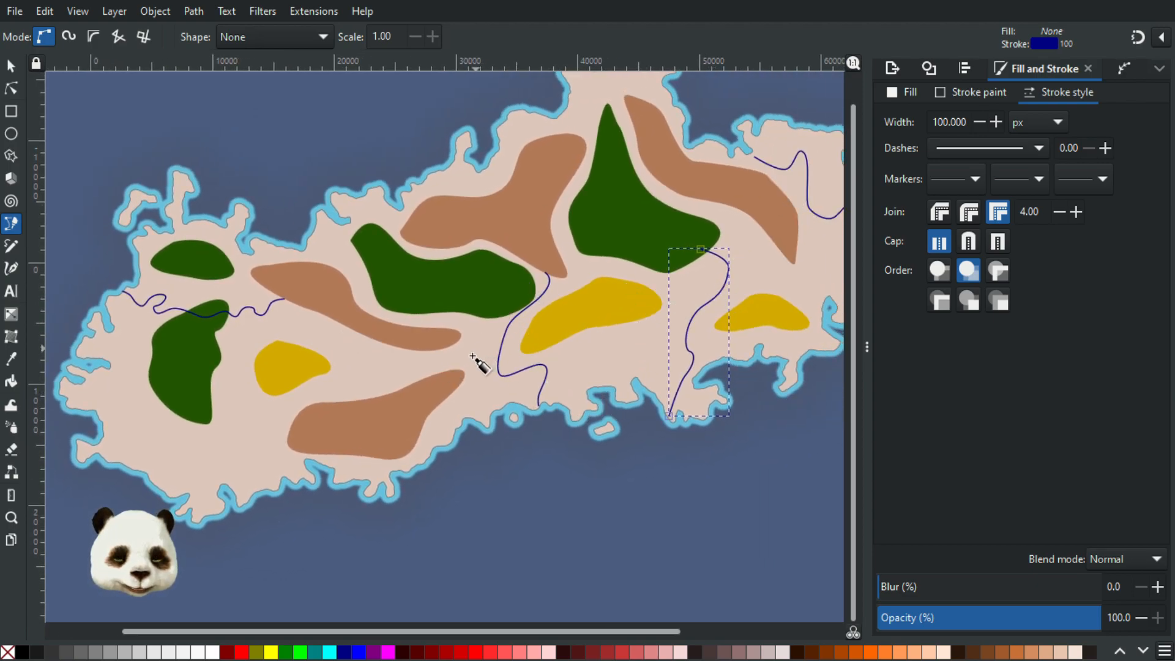
drag(339, 368, 556, 348)
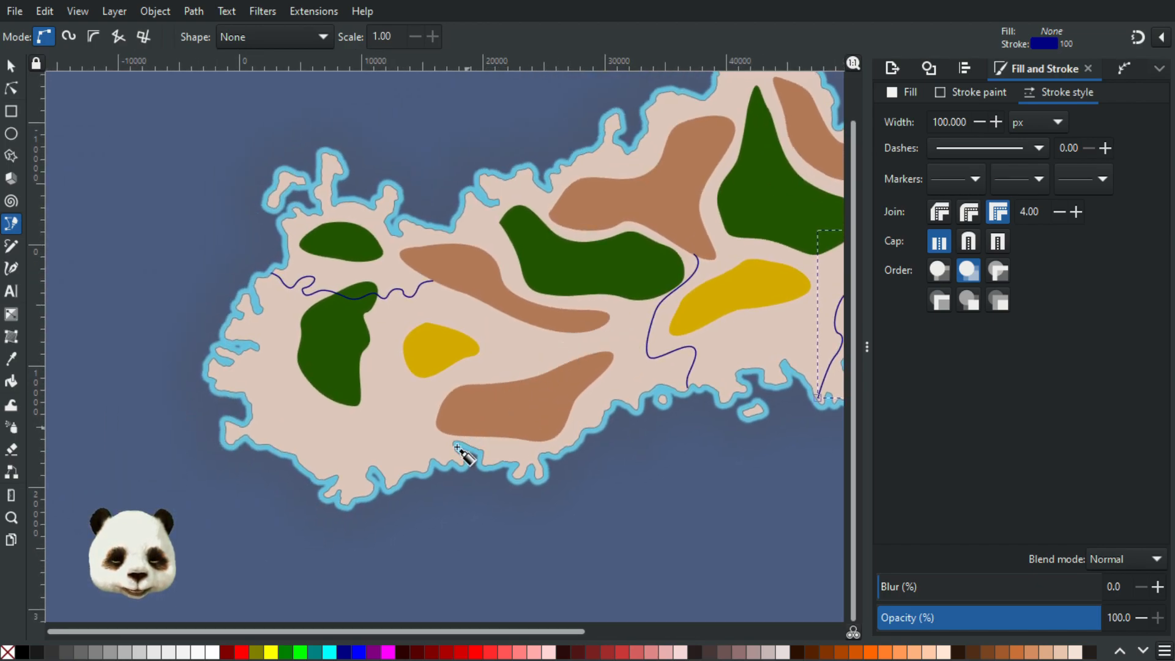
click(439, 422)
drag(383, 448, 303, 466)
click(298, 460)
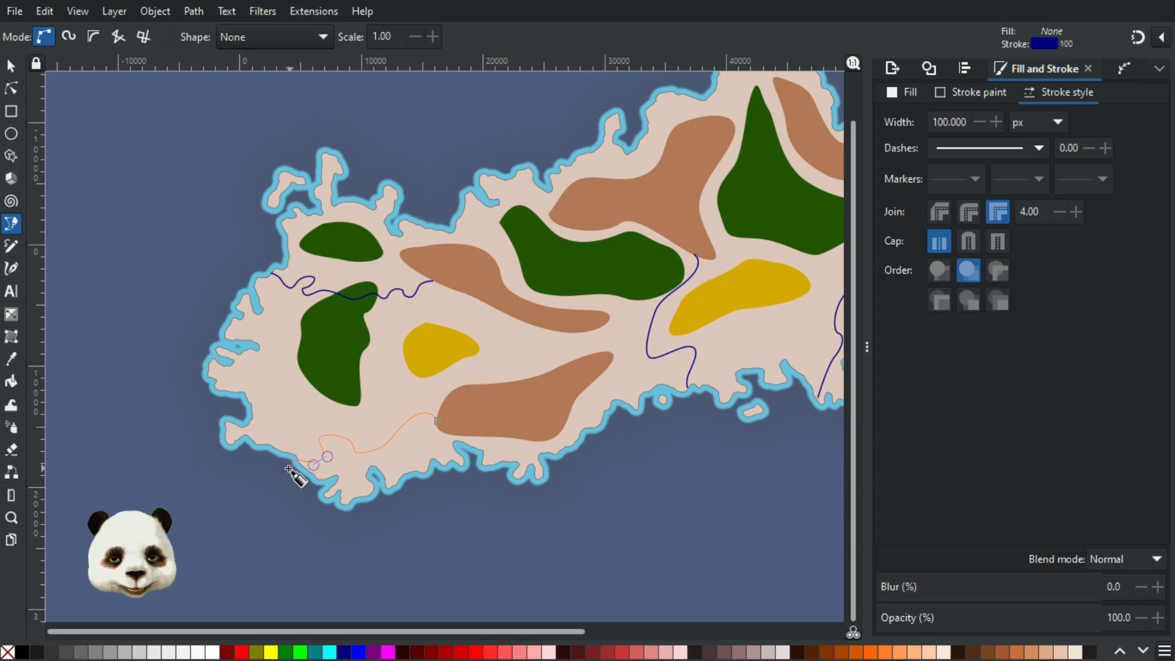
key(Return)
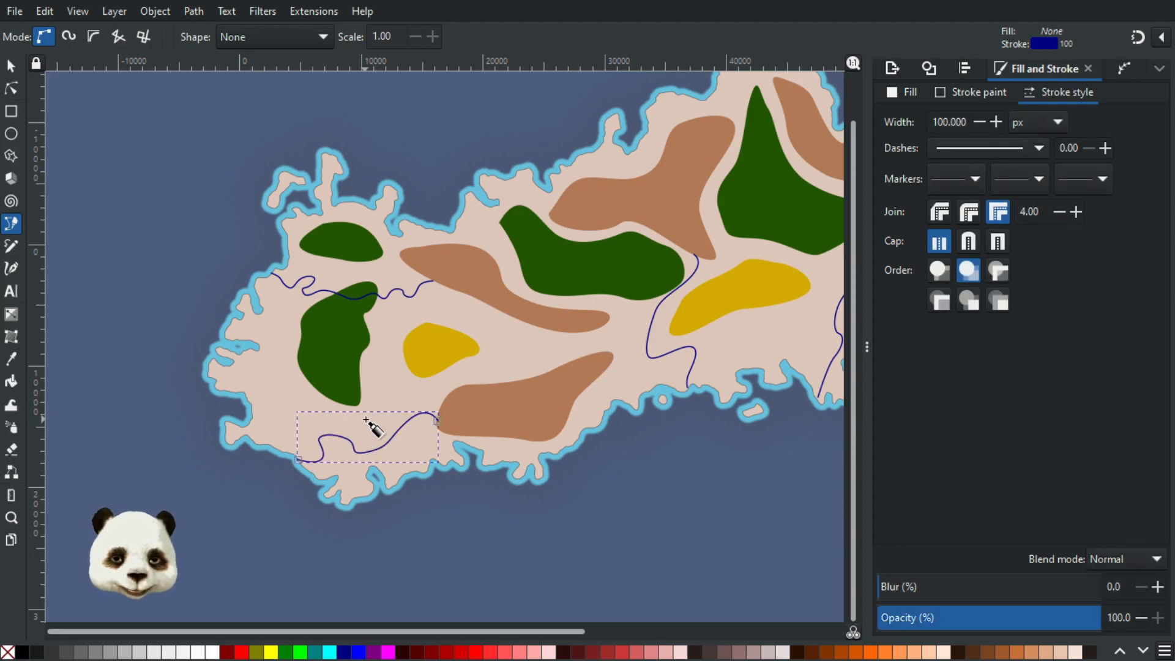
Draw a closed, irregular lake outline south of the elongated golden yellow area and fill it with cyan.
scroll(376, 425, down, 1)
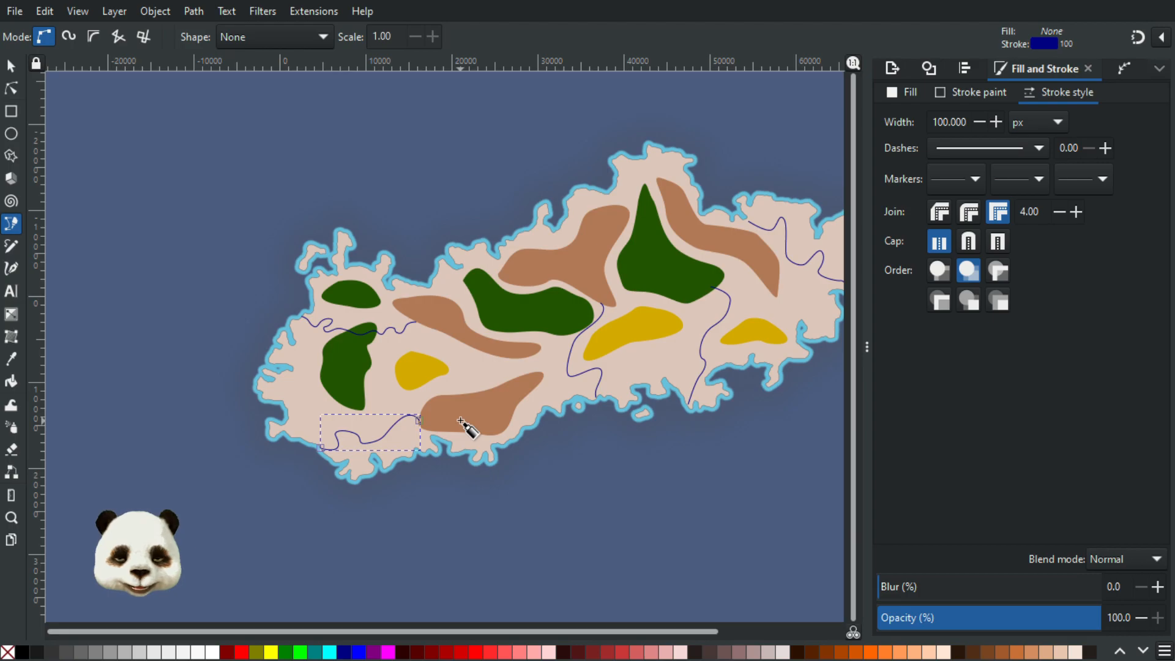
scroll(381, 418, up, 1)
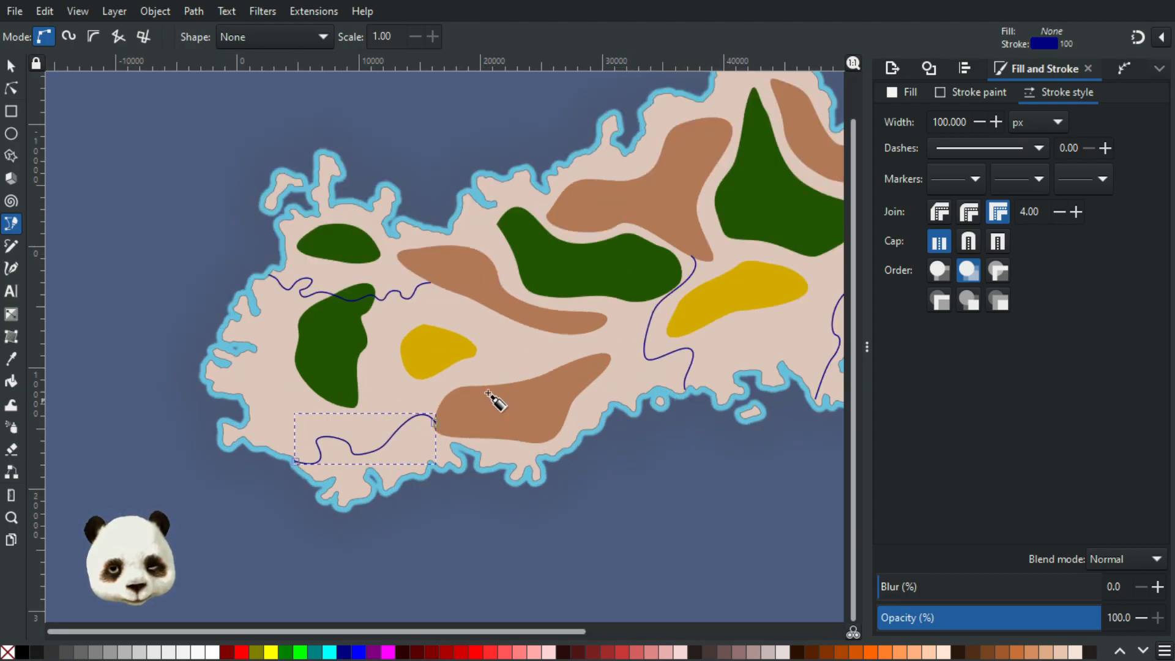
drag(537, 379, 427, 396)
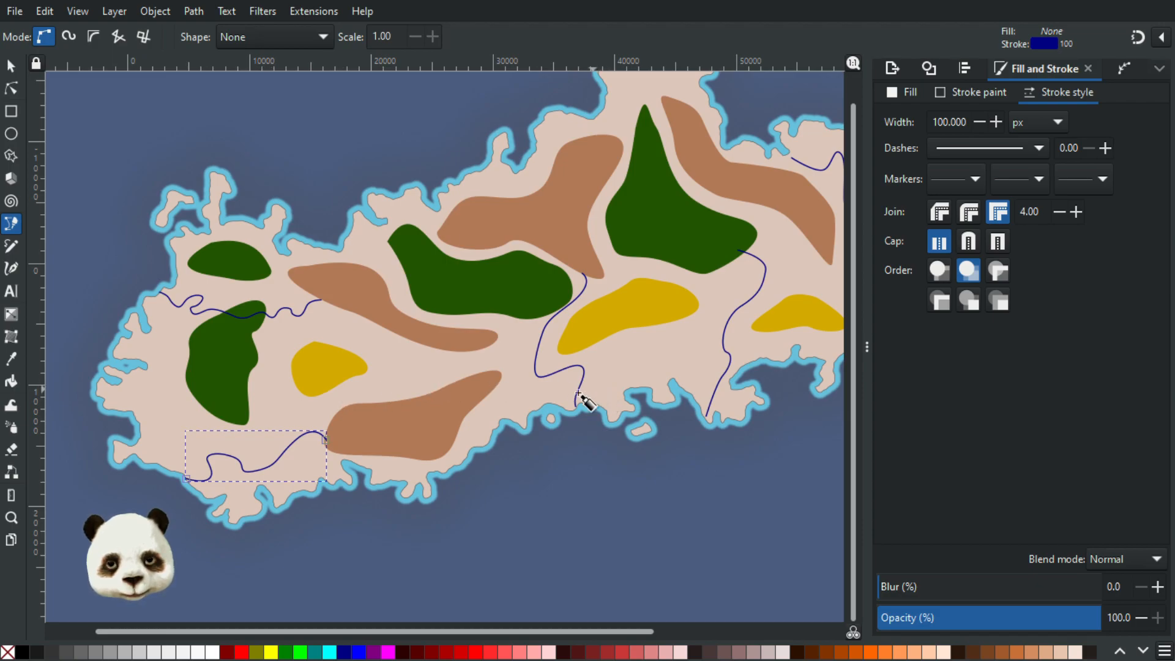
drag(579, 395, 422, 425)
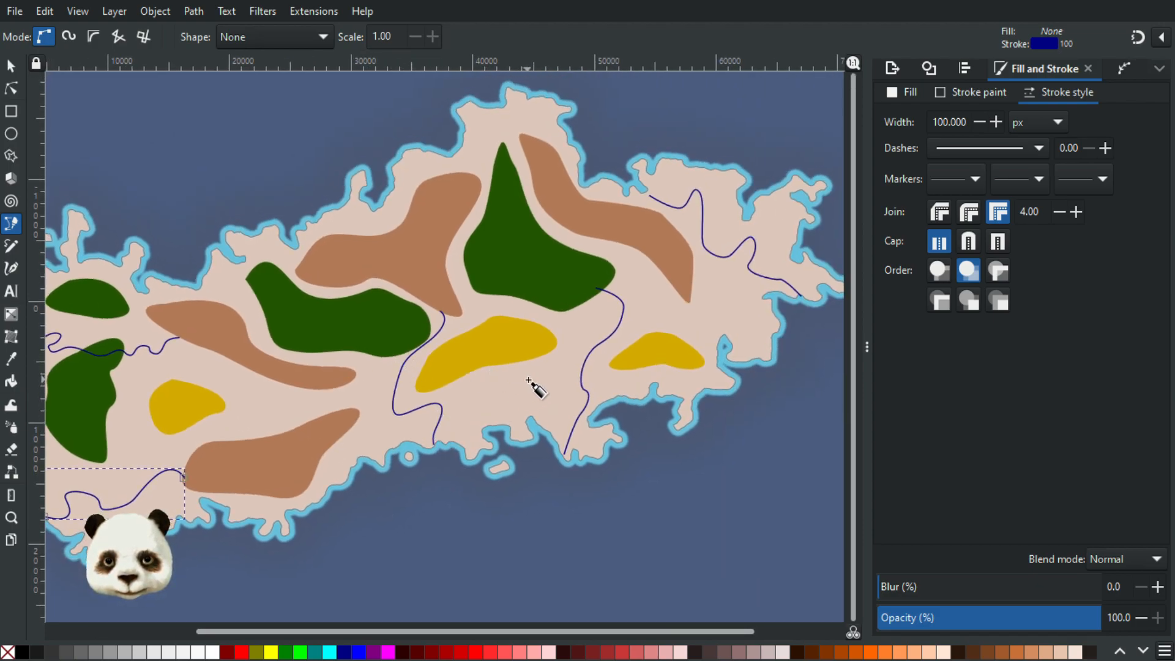
click(529, 381)
drag(497, 381, 493, 405)
scroll(492, 396, up, 4)
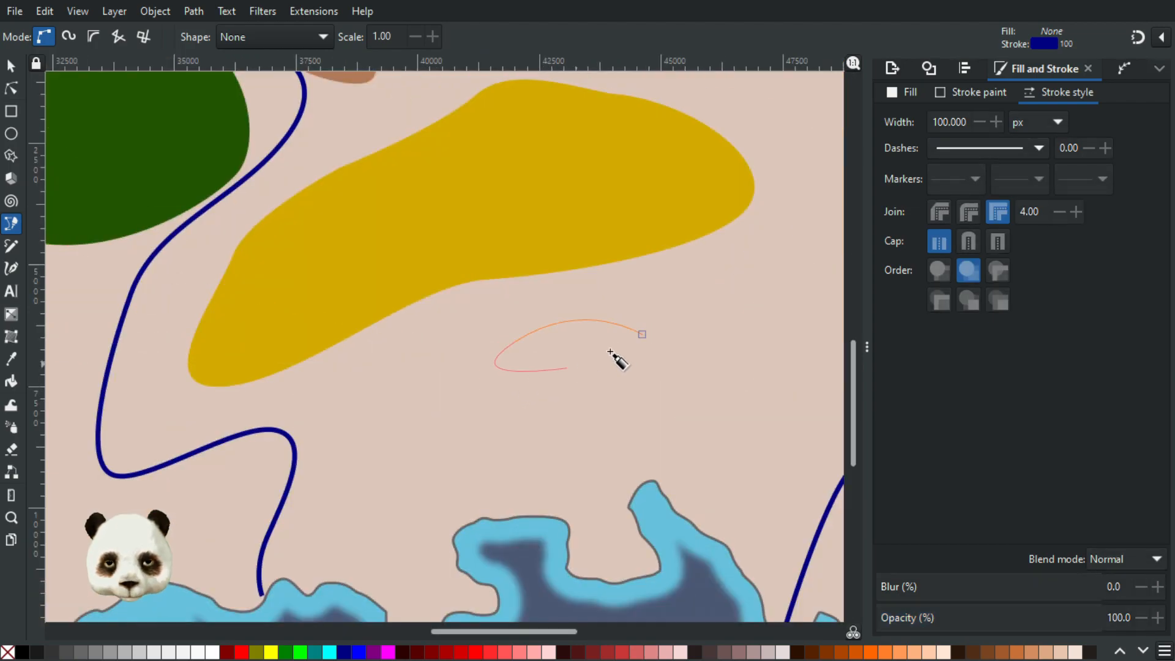
key(BackSpace)
mouse_move(617, 335)
mouse_down()
mouse_move(574, 326)
mouse_move(491, 344)
mouse_move(507, 354)
mouse_move(443, 352)
mouse_move(412, 414)
mouse_up()
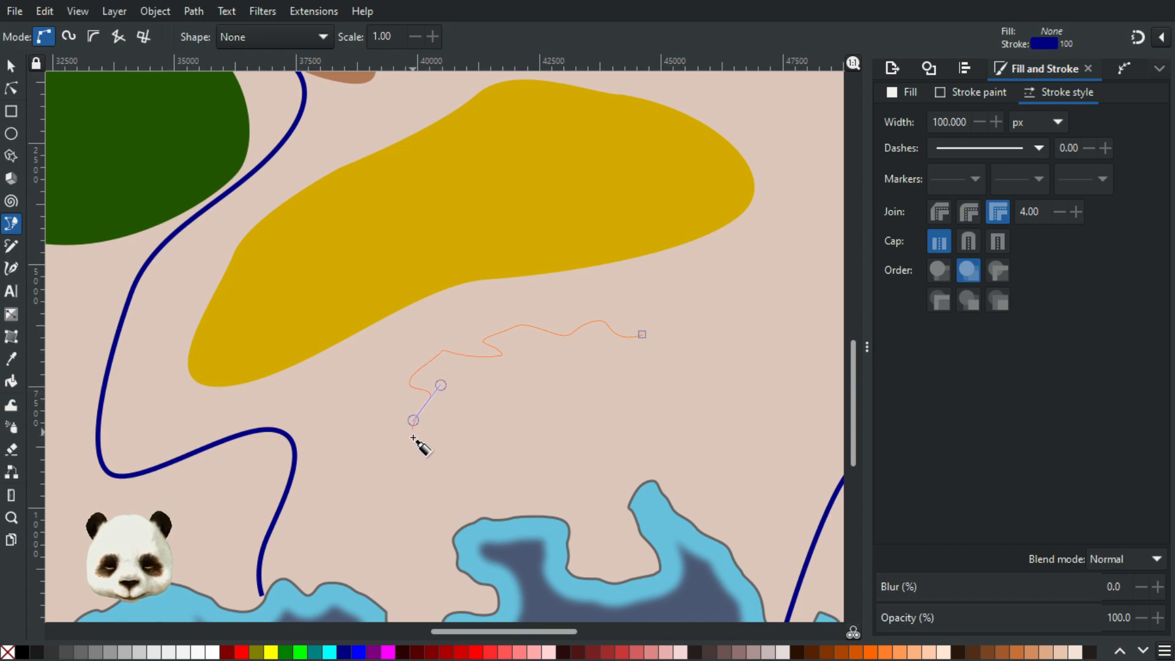
drag(407, 471, 466, 495)
drag(511, 482, 539, 447)
drag(601, 469, 703, 385)
drag(742, 316, 660, 328)
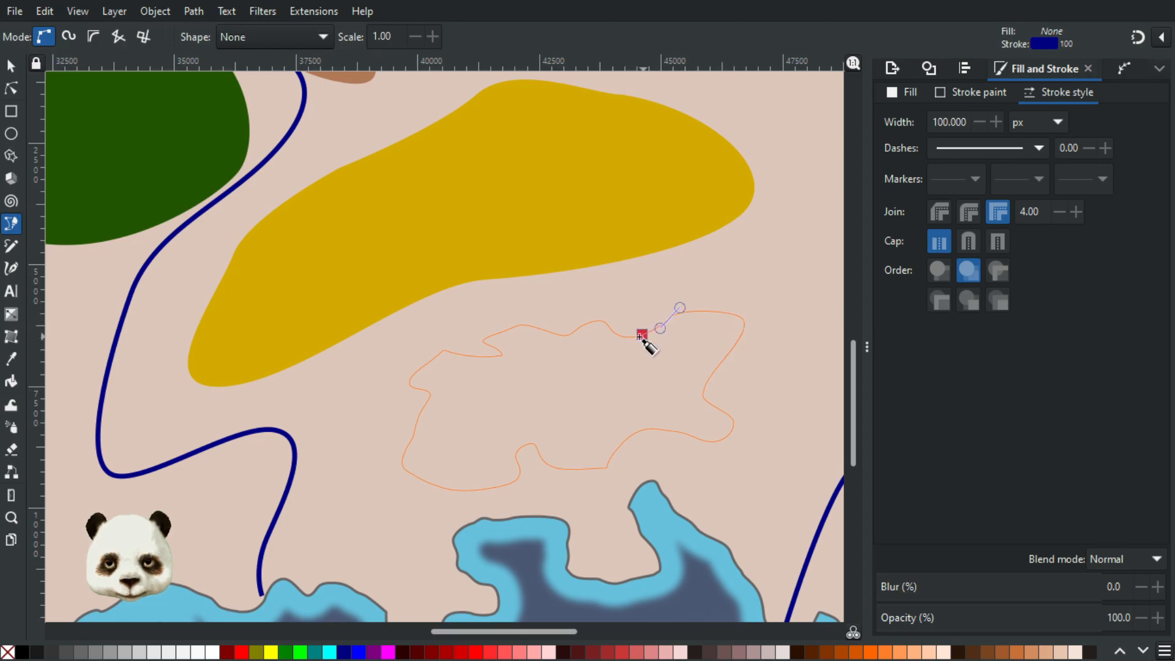
click(641, 335)
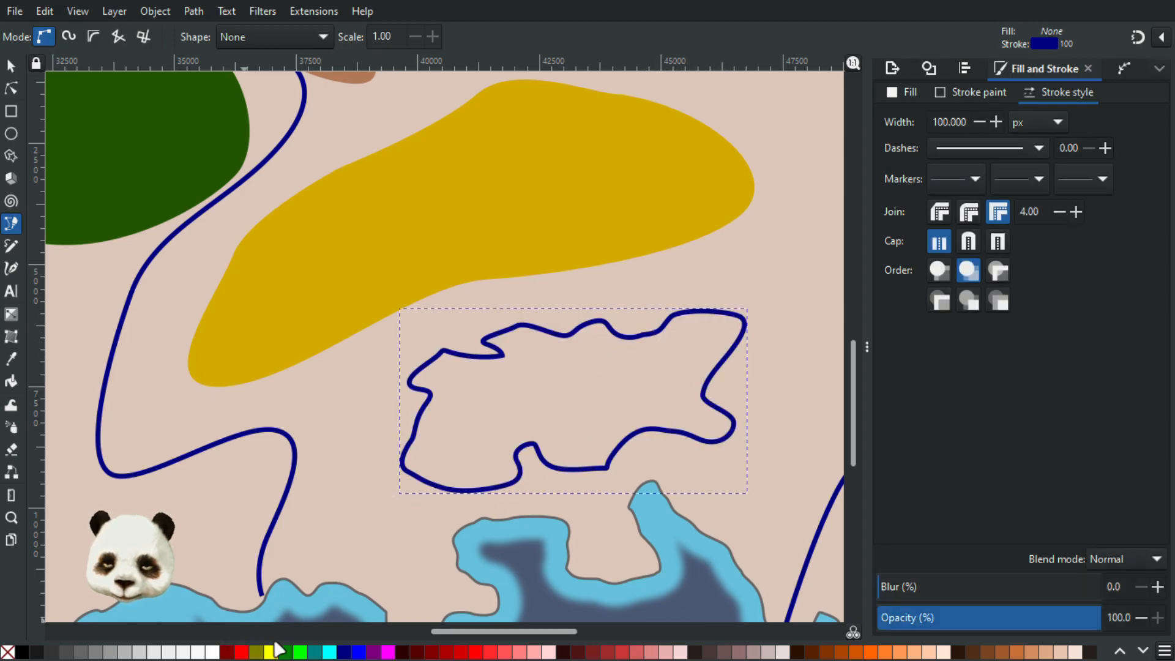
click(329, 652)
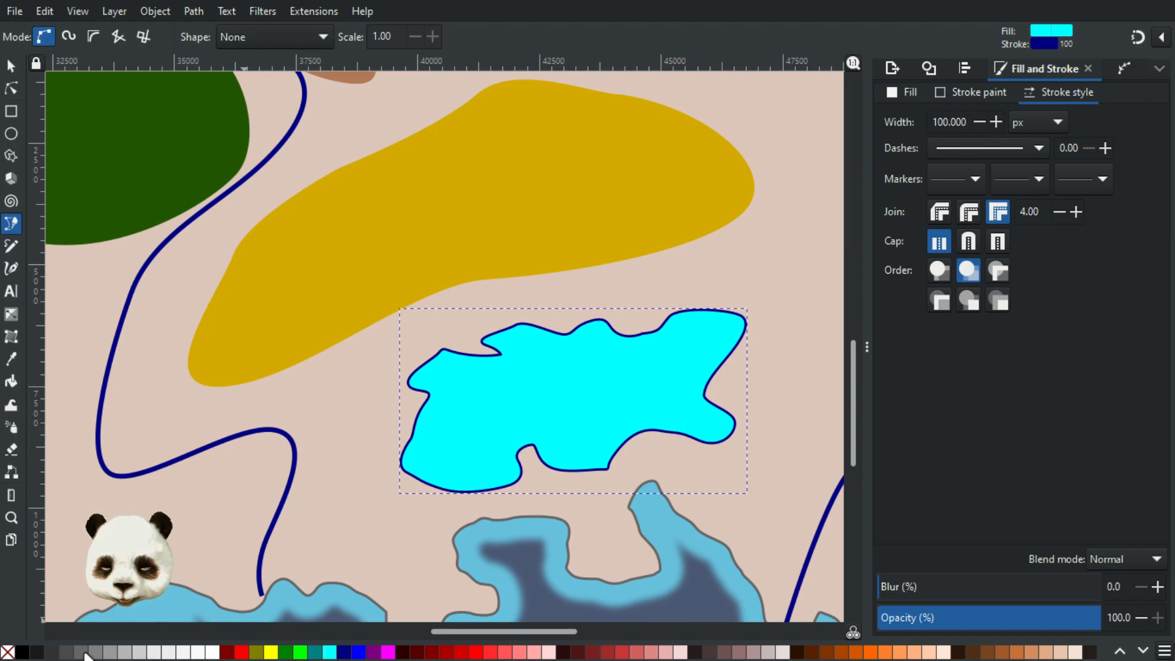
Remove the lake's outline and set its fill to a muted blue, 4b4bcfff.
shift+click(8, 652)
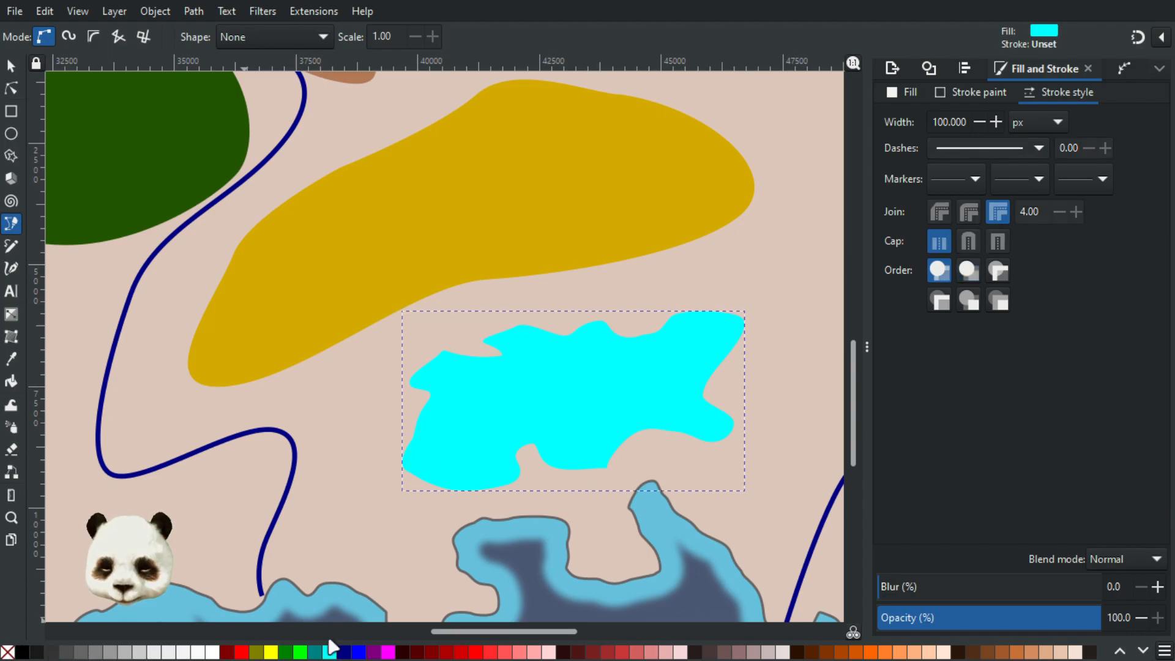
click(359, 653)
scroll(543, 471, down, 3)
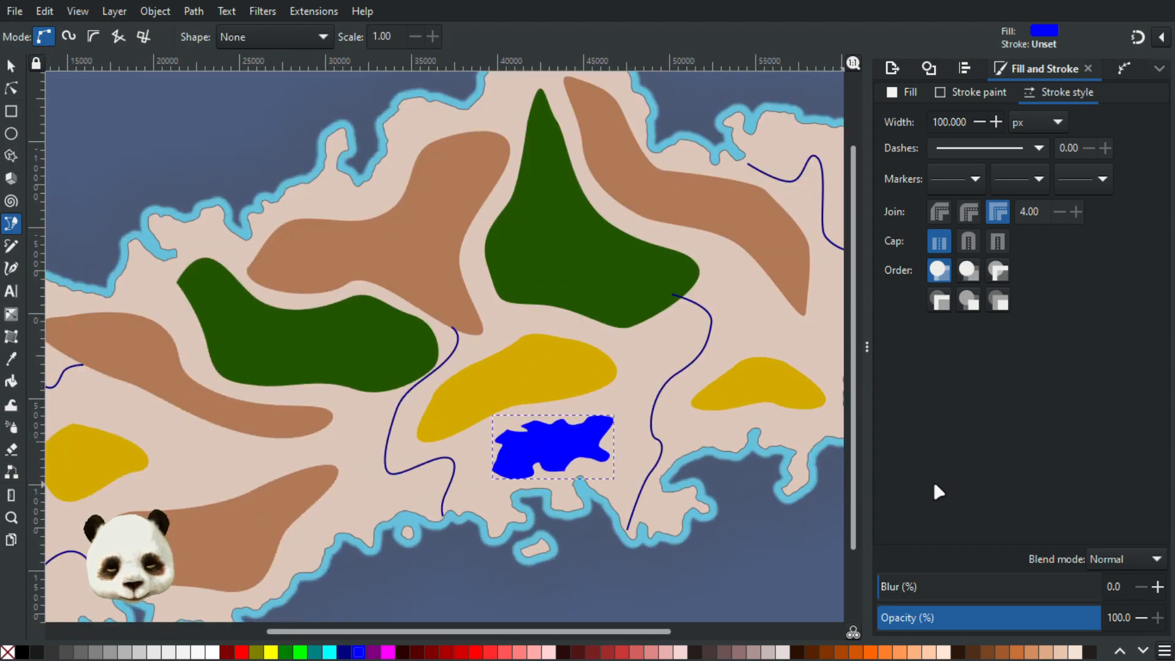
click(909, 93)
mouse_move(1011, 349)
mouse_down()
mouse_move(984, 316)
mouse_move(1002, 312)
mouse_up()
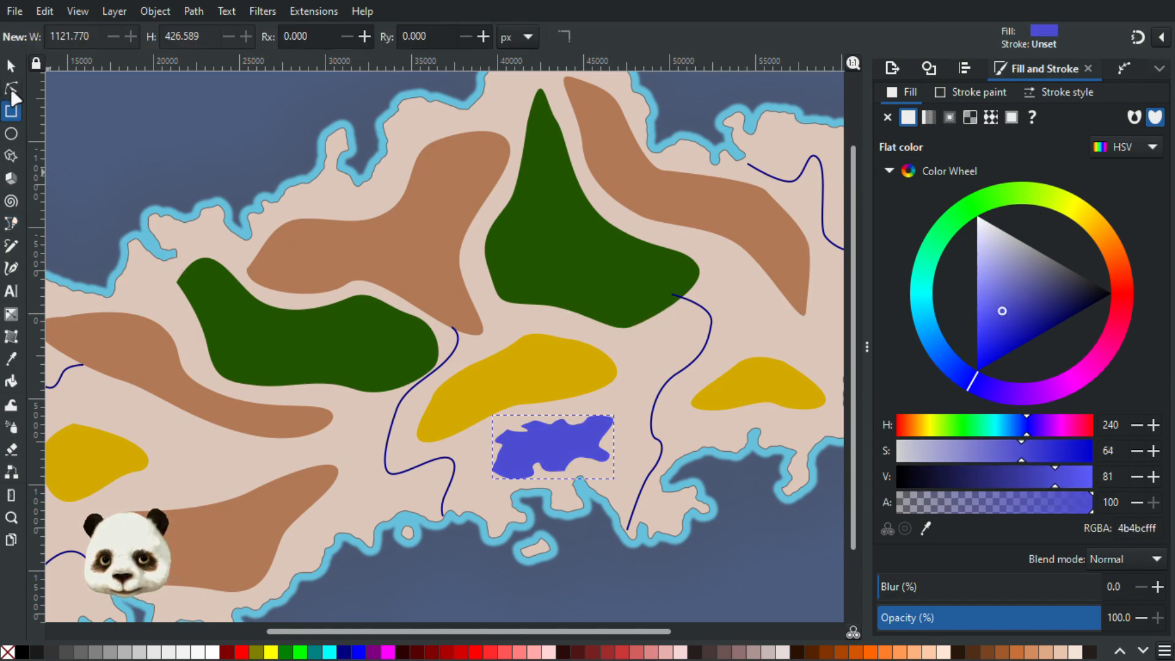
Edit the lake's nodes and pull its northwestern corner node slightly inward to soften the shoreline.
click(11, 88)
key(3)
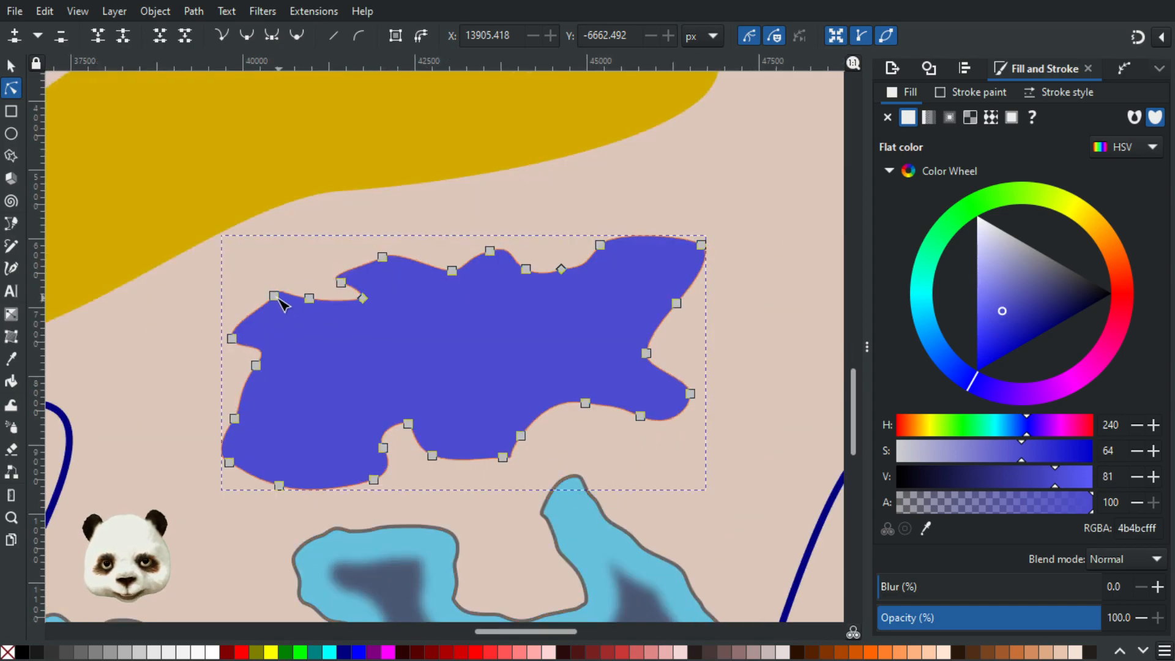
drag(273, 297, 264, 316)
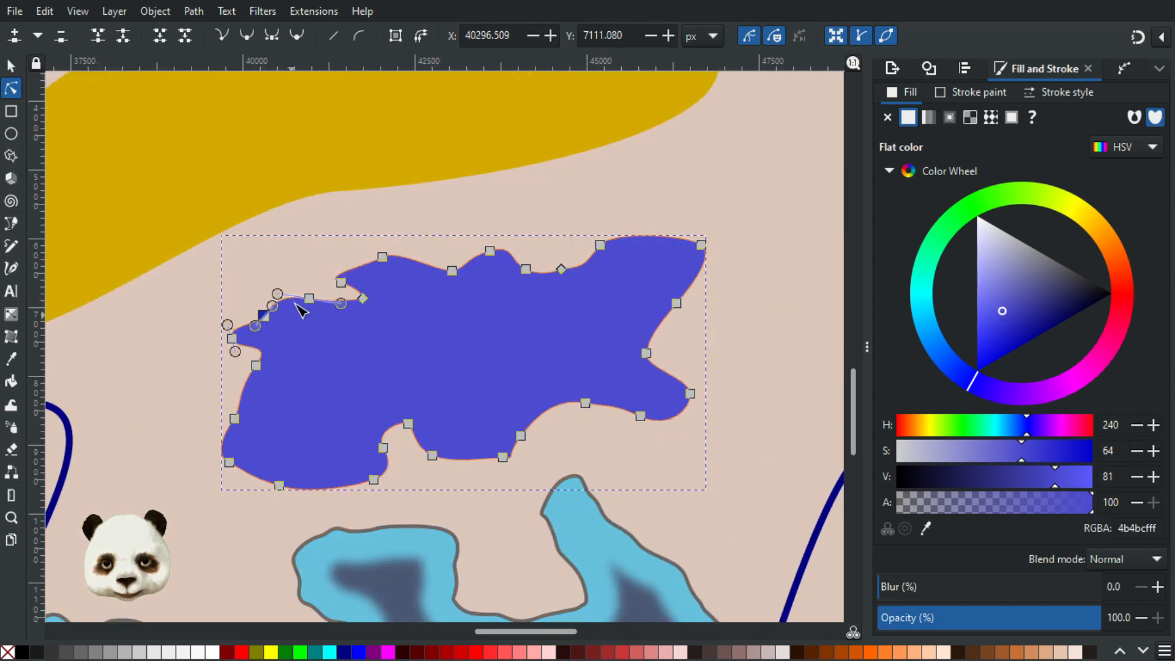
click(329, 264)
scroll(433, 425, down, 4)
scroll(460, 452, down, 2)
scroll(388, 439, up, 5)
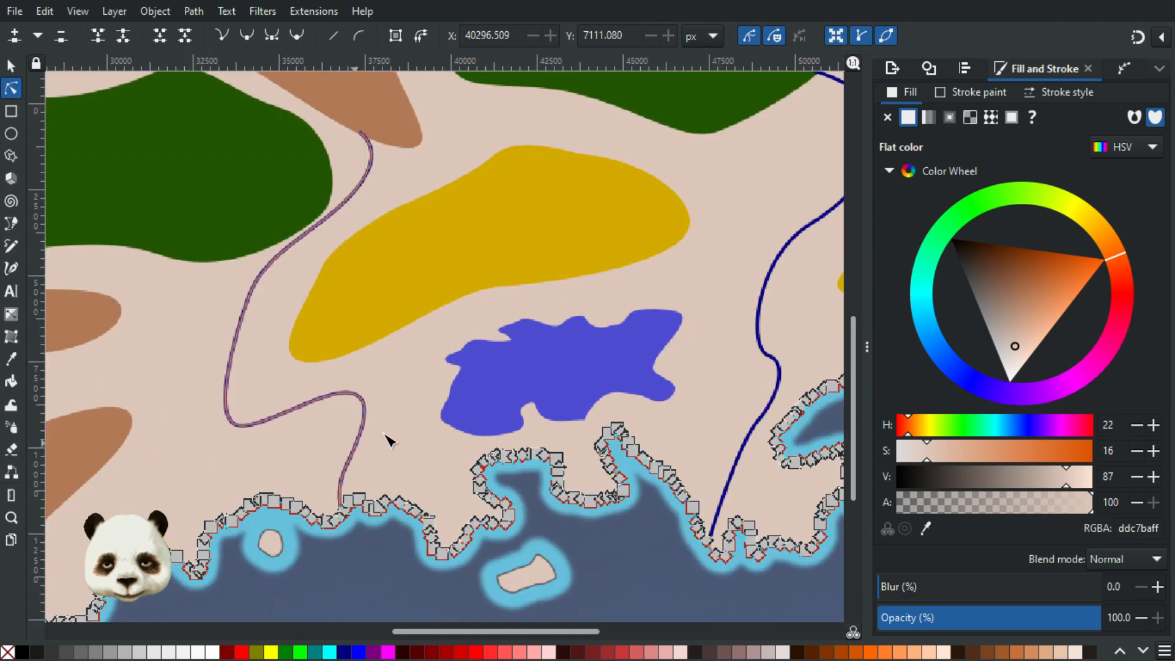
Reshape the sharp notch on the lake's northwest shore into a shallower, smoother curve by adjusting its nodes and handles.
click(490, 423)
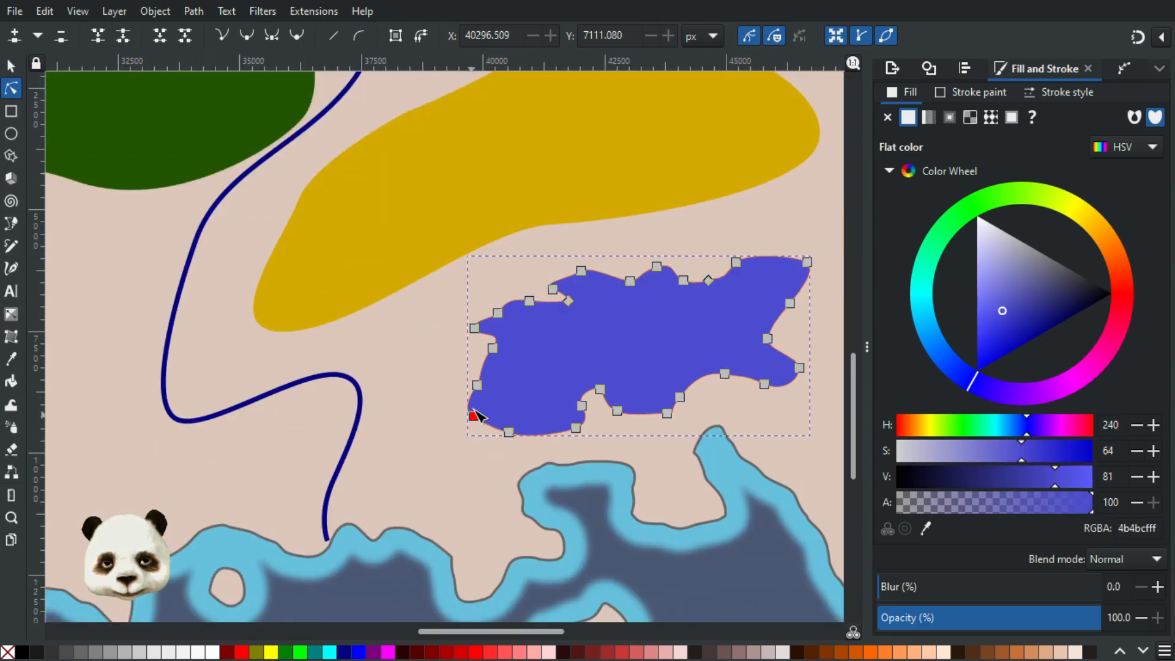
double_click(547, 301)
drag(560, 289, 575, 296)
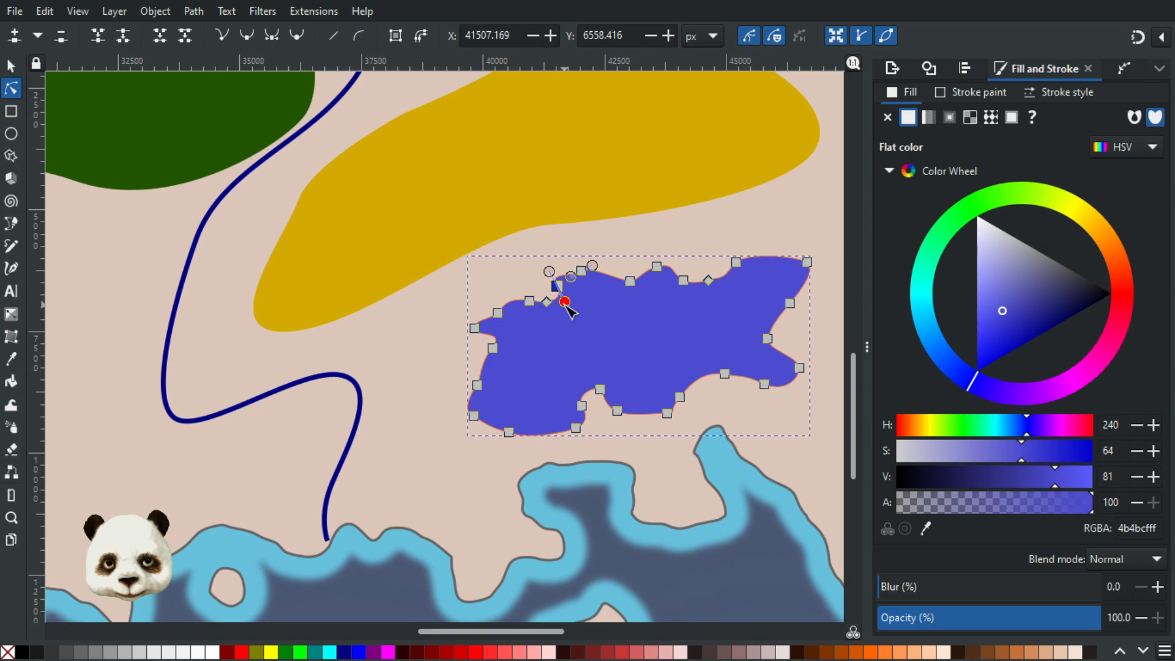
click(519, 268)
scroll(518, 322, down, 2)
scroll(519, 322, up, 3)
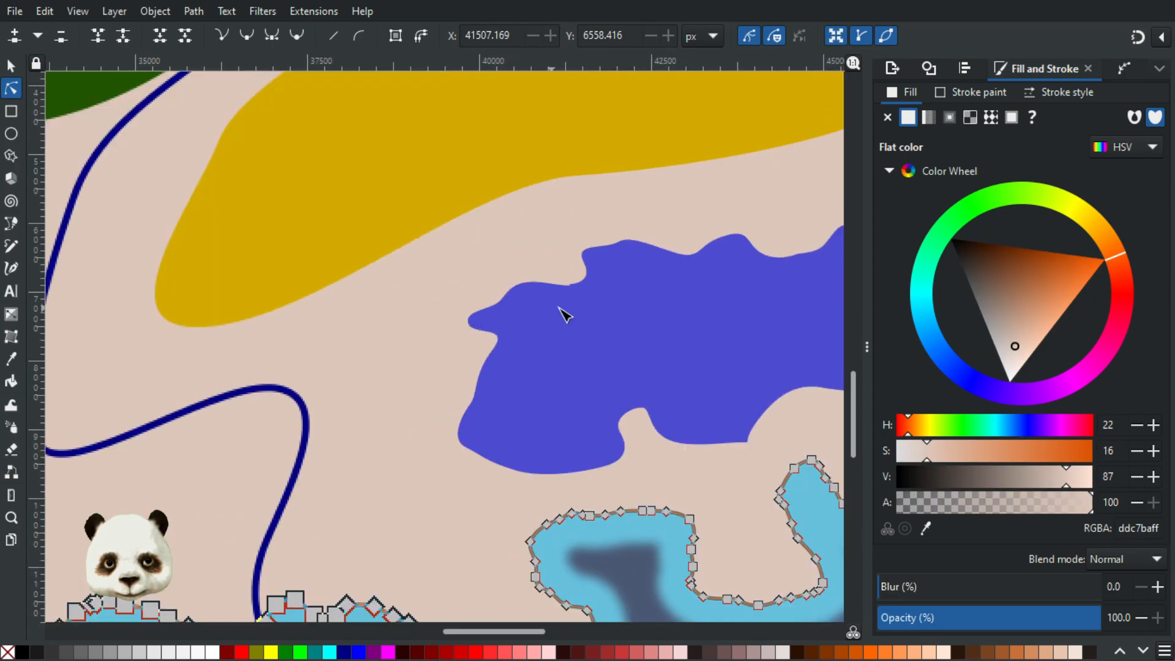
click(574, 285)
click(570, 286)
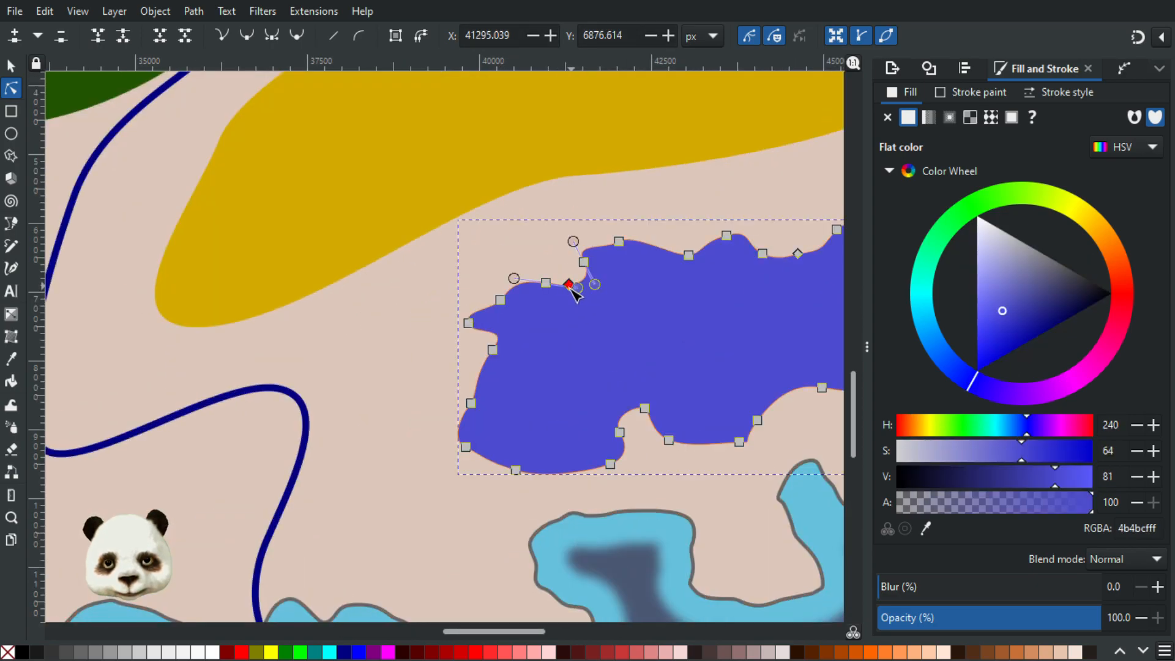
click(544, 251)
Clear the selection and examine the whole map with its terrain areas, rivers and lake.
scroll(630, 322, down, 3)
scroll(520, 478, right, 5)
scroll(521, 478, up, 1)
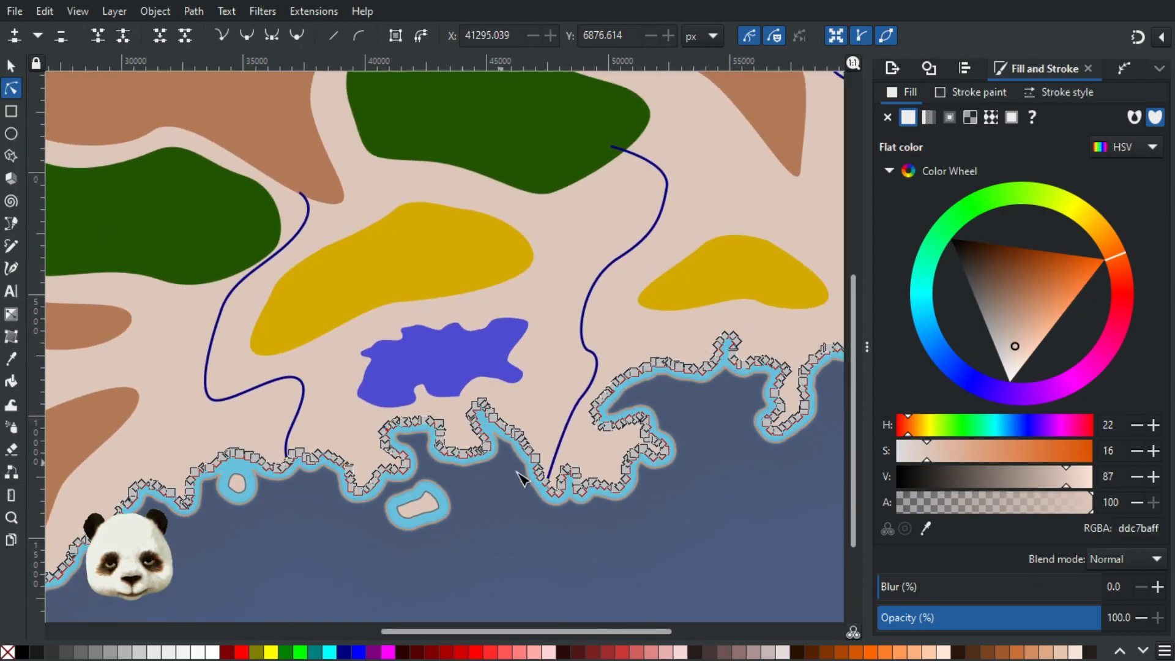
scroll(548, 514, down, 2)
scroll(466, 551, down, 1)
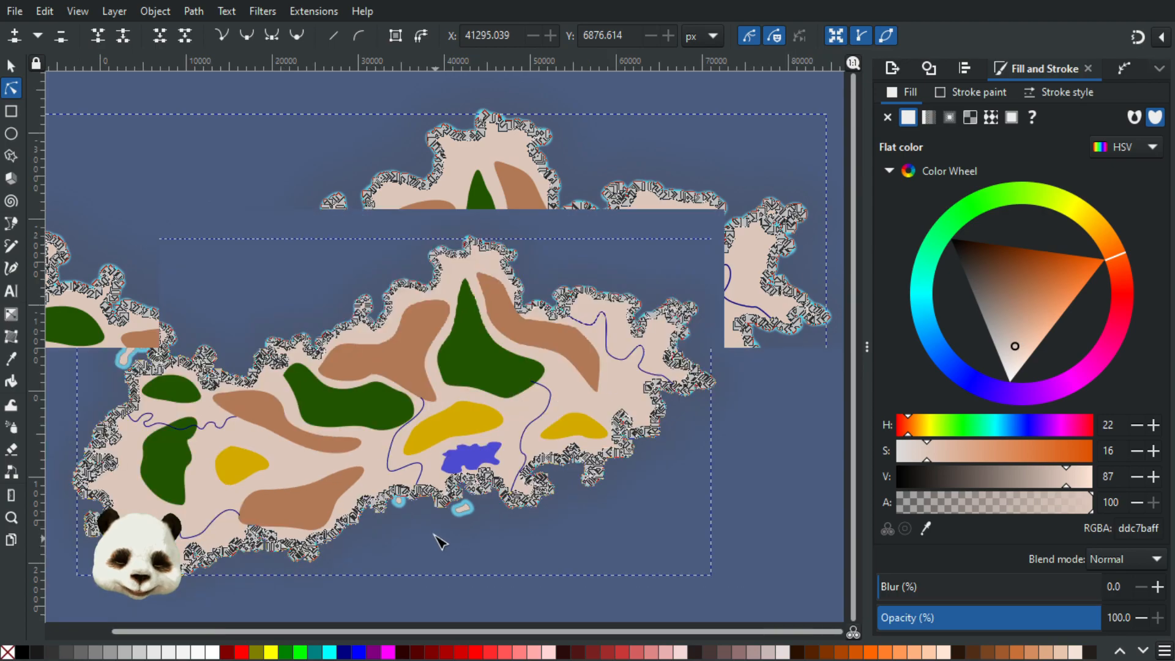
drag(478, 499, 570, 422)
click(574, 551)
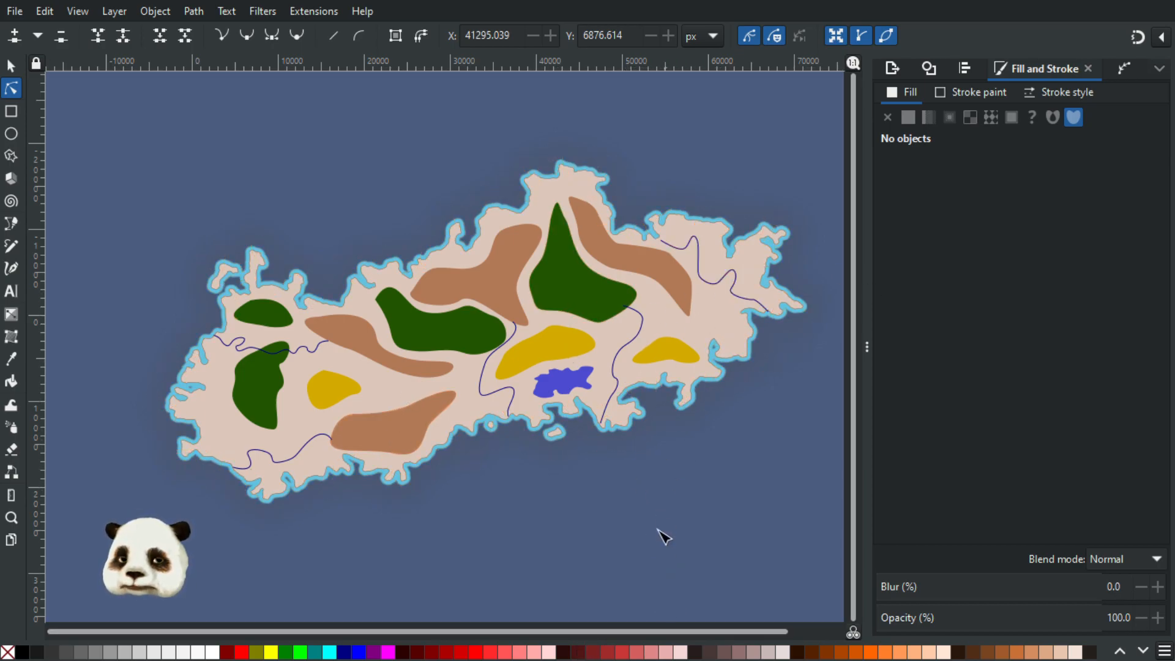
drag(670, 490, 644, 513)
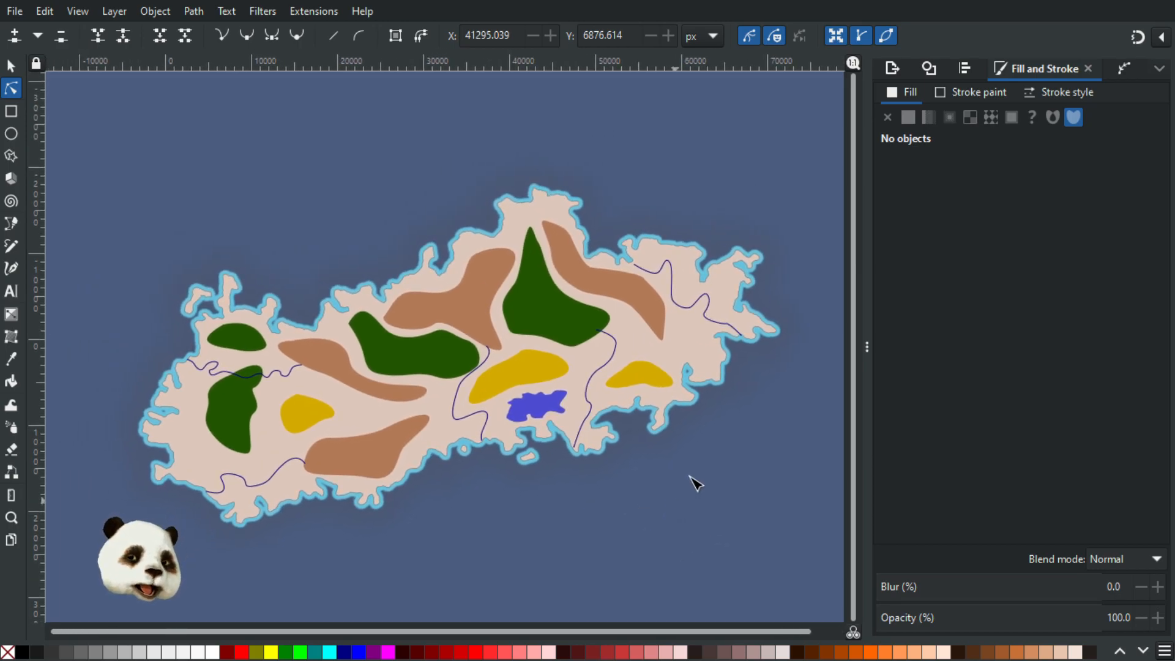